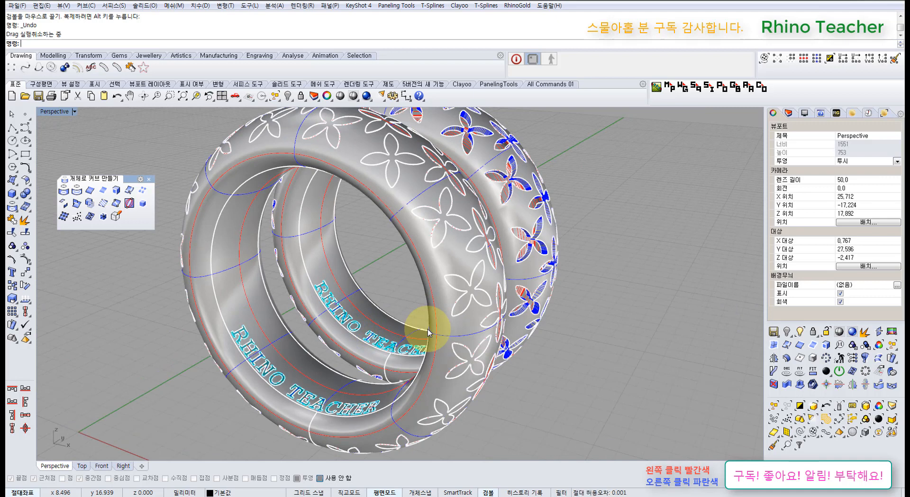
Examine the floral pattern around the outside of both rings and the inner surfaces from several angles.
mouse_move(356, 365)
right_mouse_down()
mouse_move(372, 332)
mouse_move(396, 369)
mouse_move(431, 319)
mouse_move(506, 335)
mouse_move(535, 313)
mouse_move(524, 304)
mouse_move(593, 280)
mouse_move(544, 361)
mouse_move(502, 318)
mouse_move(478, 321)
mouse_move(515, 234)
mouse_move(494, 284)
mouse_move(506, 305)
mouse_move(498, 261)
mouse_move(583, 233)
right_mouse_up()
left_click(536, 307)
key("ctrl+h")
key("ctrl+z")
left_click(493, 258)
left_click(588, 223)
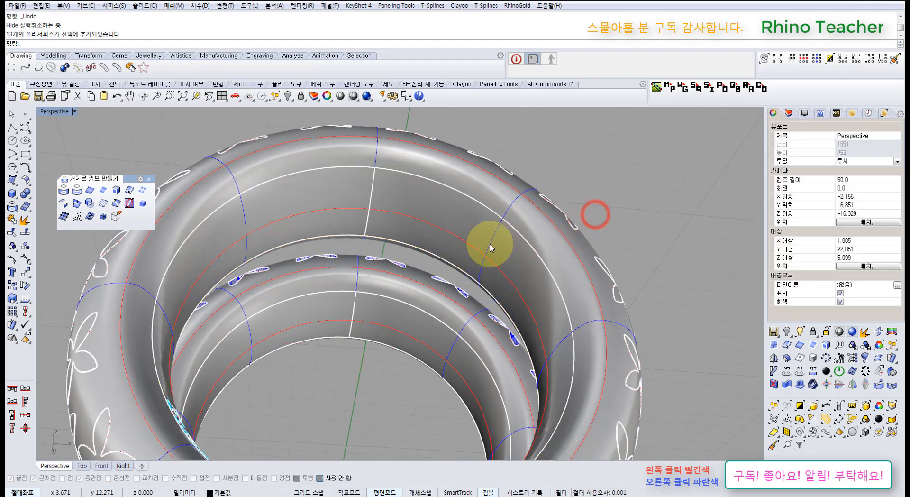
mouse_move(492, 244)
right_mouse_down()
mouse_move(481, 260)
mouse_move(482, 251)
right_mouse_up()
left_click(482, 251)
right_click_drag(539, 193, 663, 311)
left_click(673, 320)
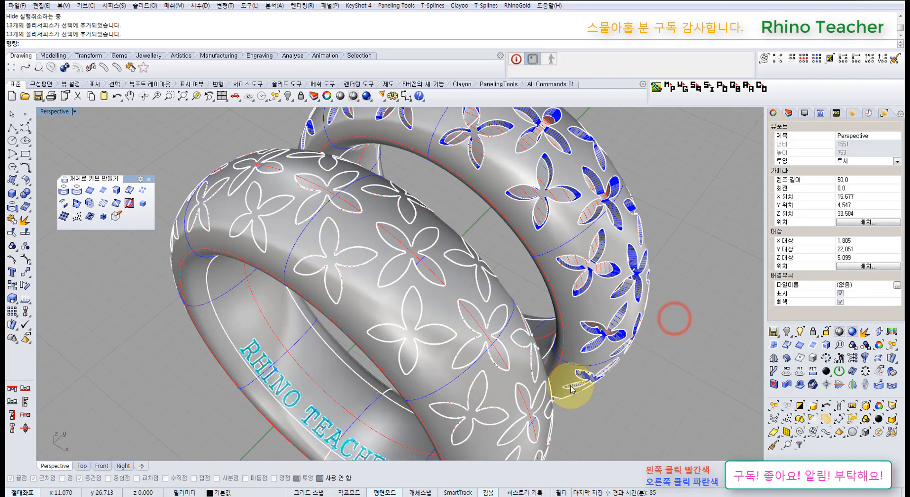
right_click_drag(563, 379, 570, 348)
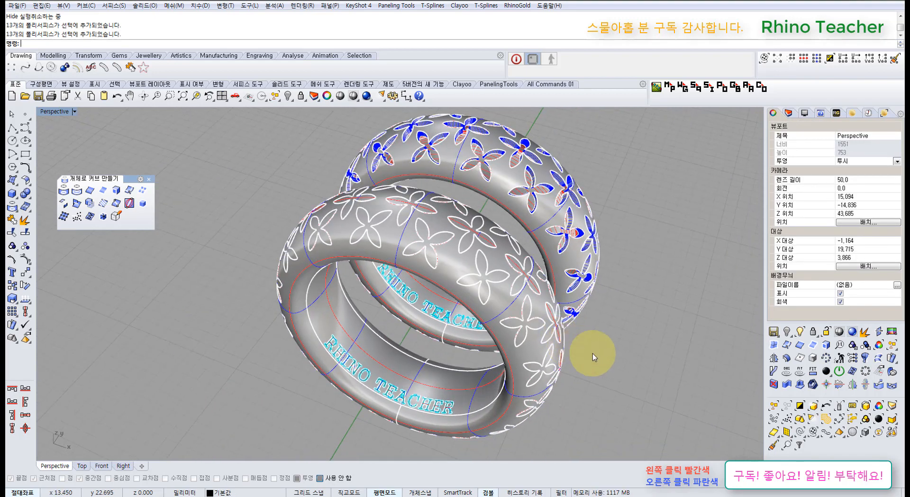
key("ctrl+z")
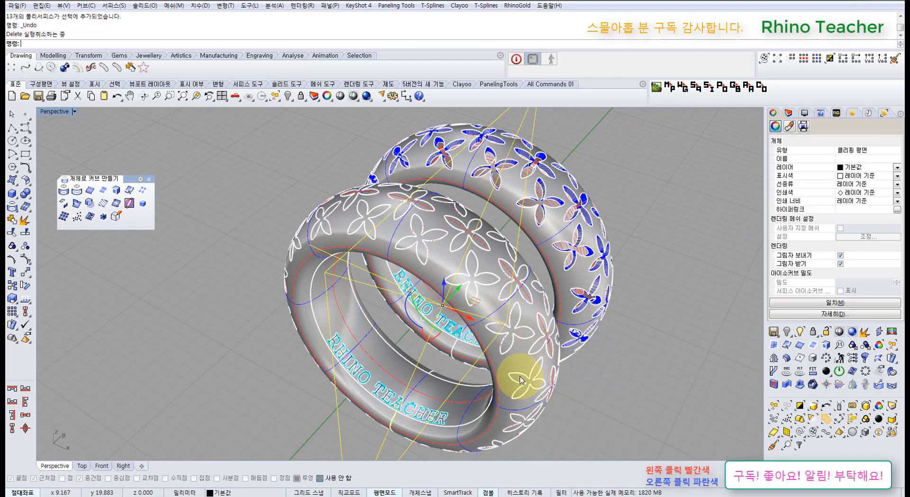
key("ctrl+y")
Inspect the inner band engraved RHINO TEACHER and how it sits inside the front ring.
right_click_drag(525, 376, 504, 378)
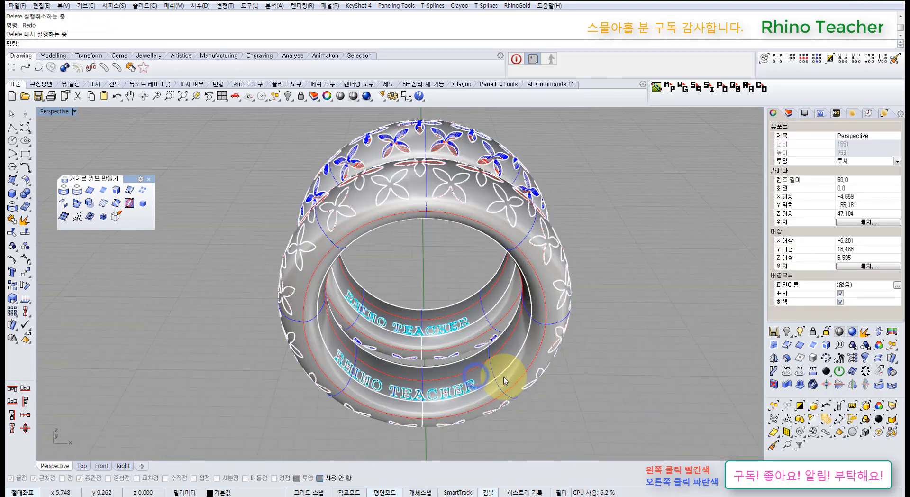
scroll(498, 372, "up", 3)
left_click(491, 363)
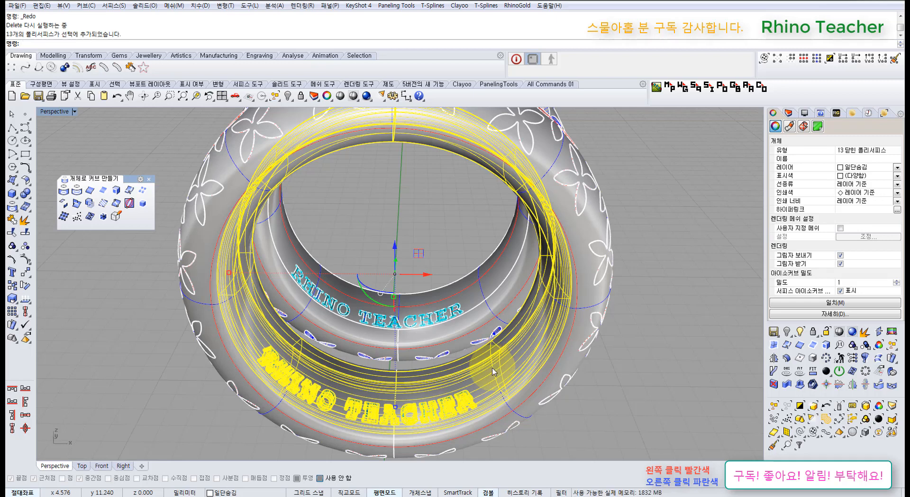
right_click_drag(496, 374, 473, 382)
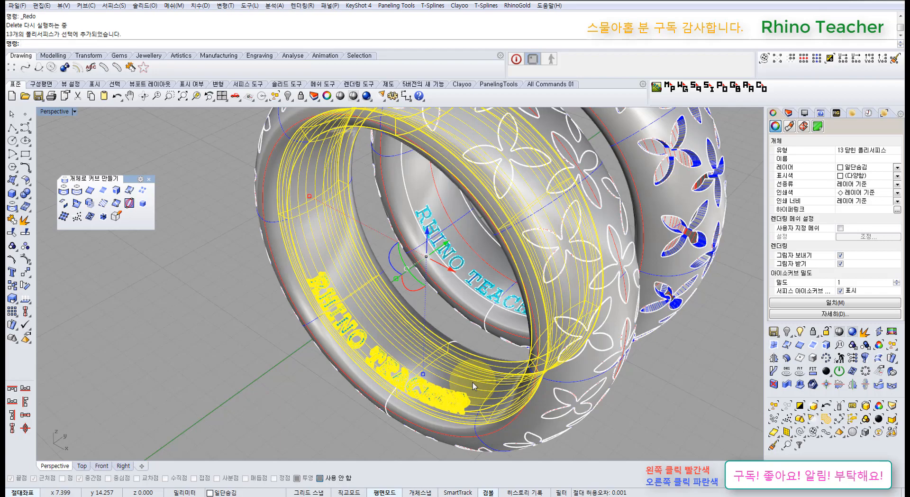
right_click_drag(465, 384, 527, 369)
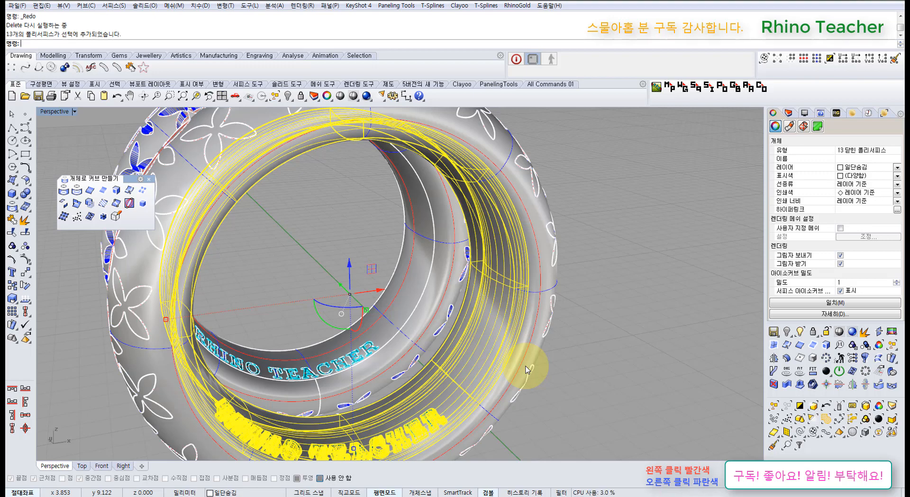
right_click_drag(568, 385, 541, 369)
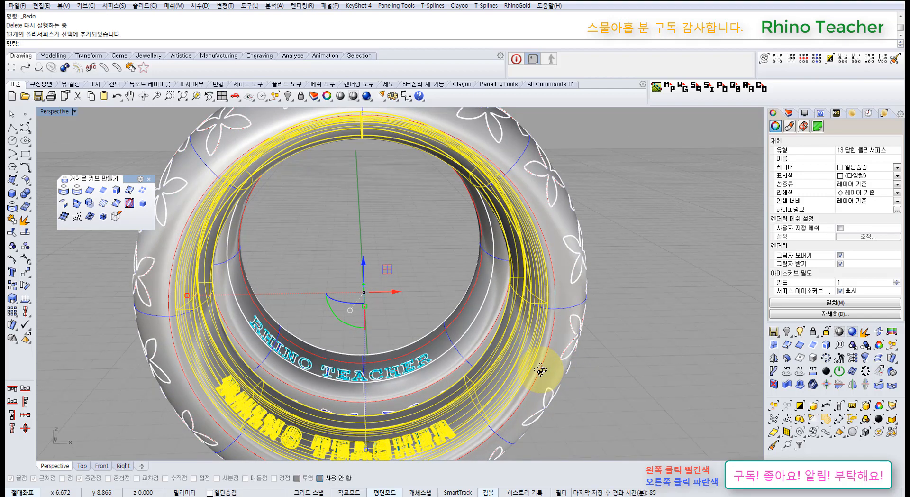
right_click_drag(592, 371, 564, 392)
right_click_drag(545, 341, 507, 385)
left_click(579, 400)
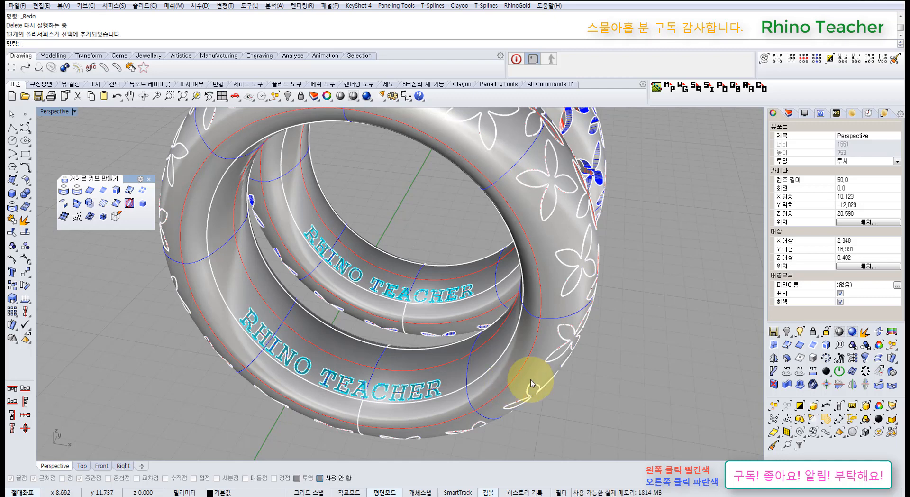
mouse_move(533, 378)
right_mouse_down()
mouse_move(538, 361)
mouse_move(535, 371)
right_mouse_up()
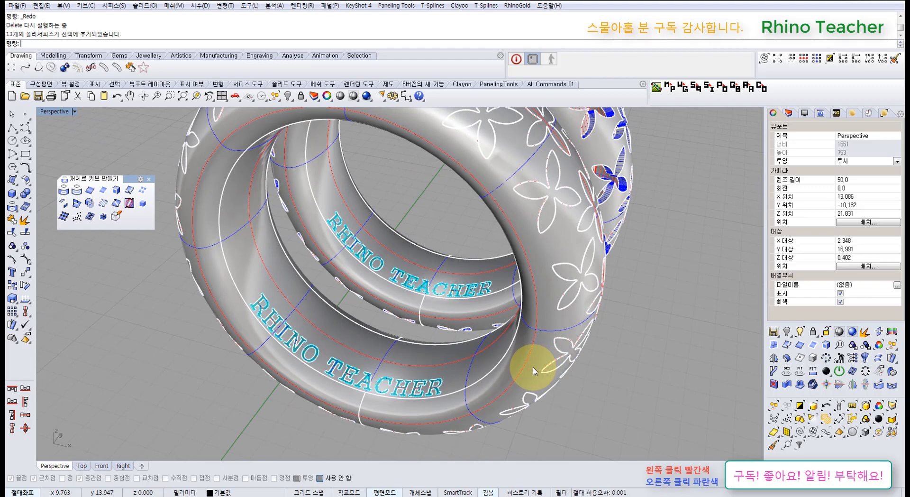
right_click_drag(577, 358, 425, 356)
scroll(530, 375, "up", 4)
scroll(505, 366, "down", 3)
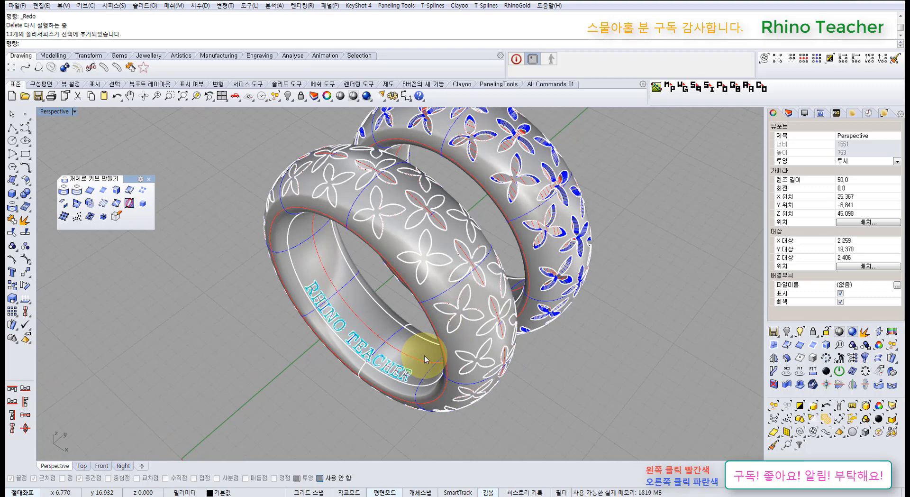
scroll(425, 355, "up", 4)
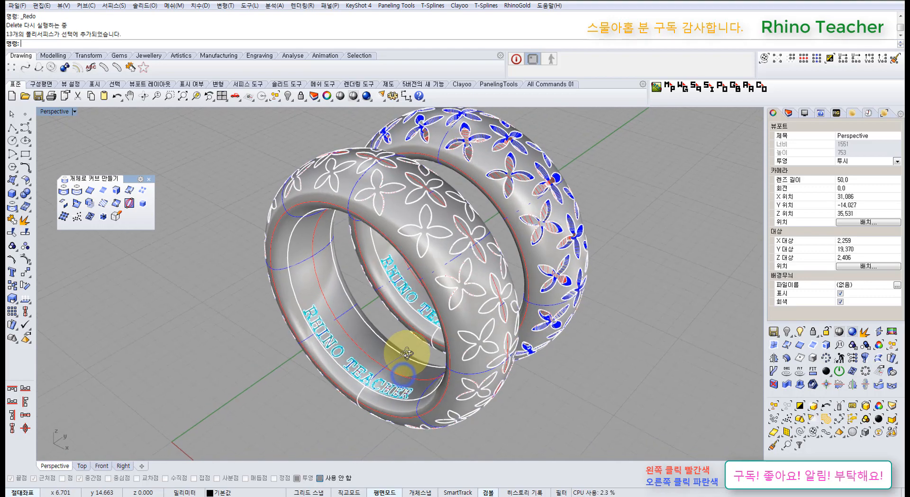
right_click_drag(383, 382, 414, 340)
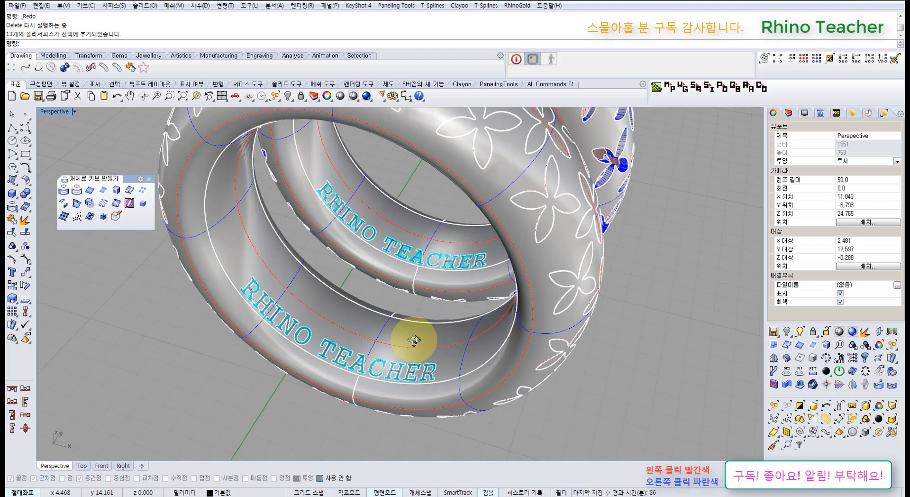
right_click_drag(414, 339, 476, 372)
Try pulling the engraved inner band out of the front ring along its axis, and undo the move.
left_click(434, 340)
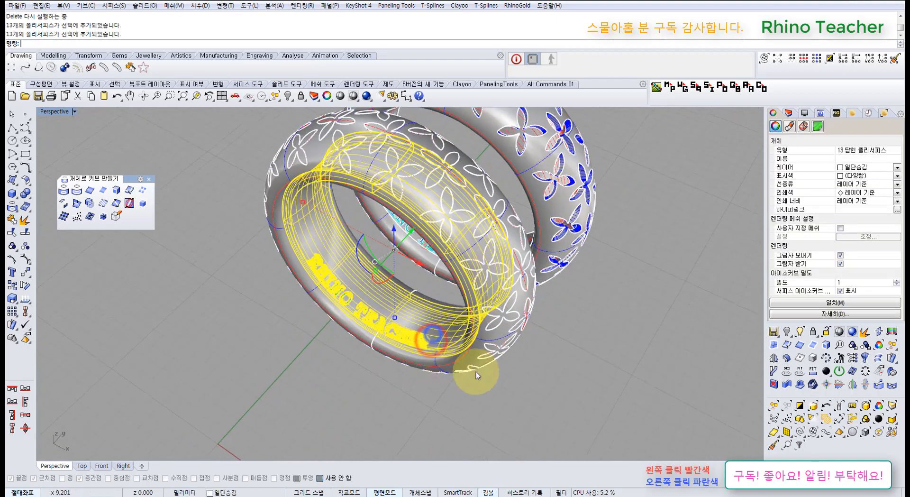
left_click_drag(408, 234, 359, 295)
left_click(584, 366)
right_click_drag(463, 376, 484, 372)
scroll(484, 372, "down", 4)
key("ctrl+z")
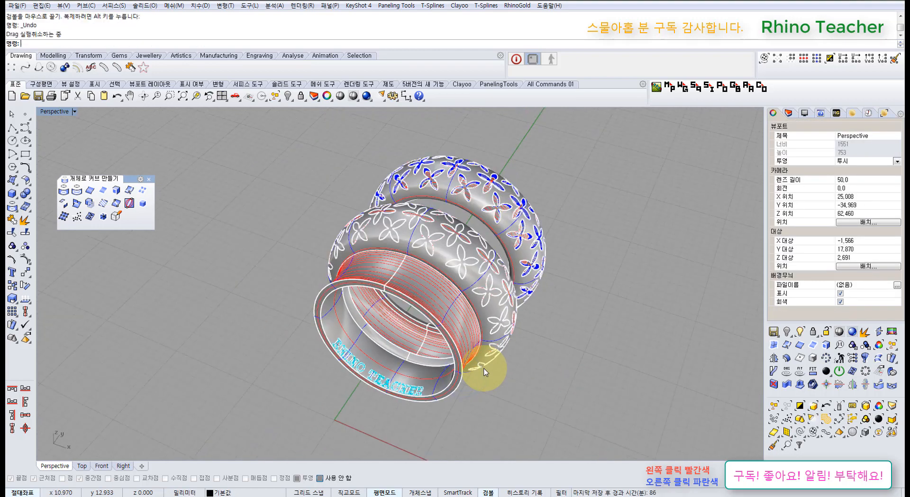
Hide both rings and all remaining objects to leave the modelling space empty.
scroll(485, 372, "down", 4)
left_click(531, 388)
left_click_drag(545, 396, 406, 265)
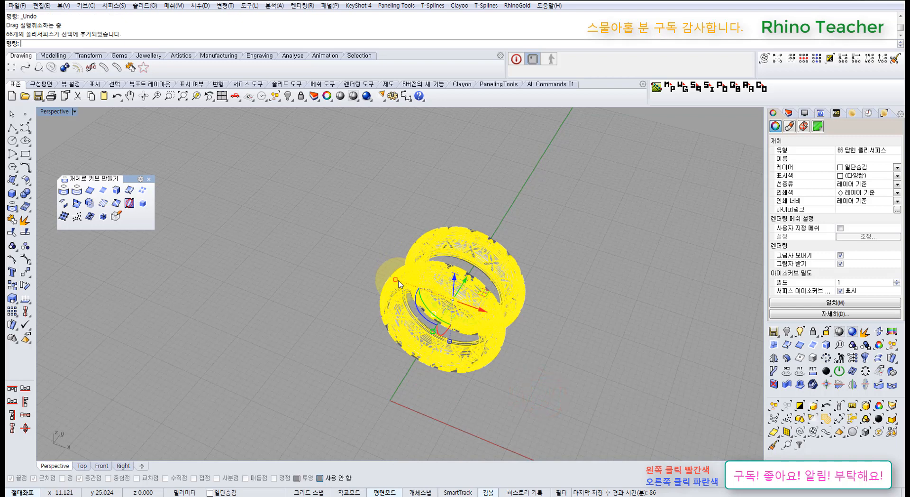
key("ctrl+h")
left_click_drag(354, 242, 437, 366)
right_click(437, 366)
left_click(464, 369)
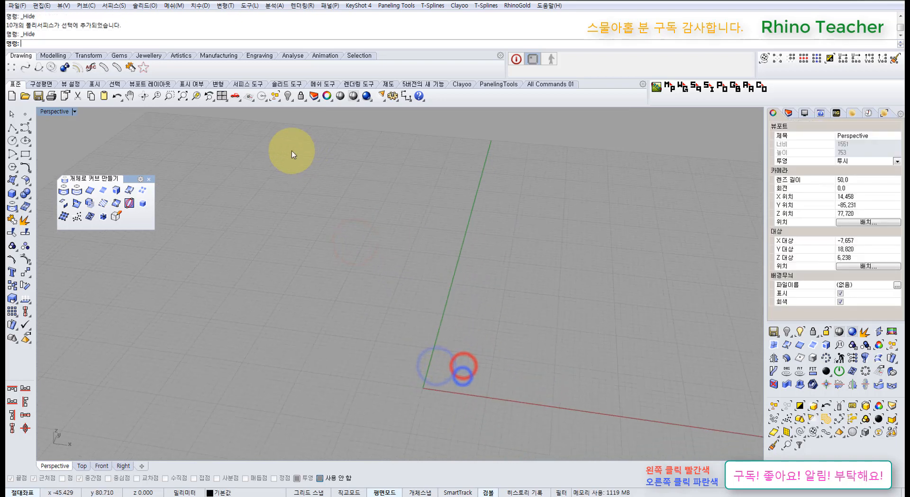
Restore the four-viewport layout and draw a 16 mm diameter circle centred at the origin in the Front view.
left_click(223, 97)
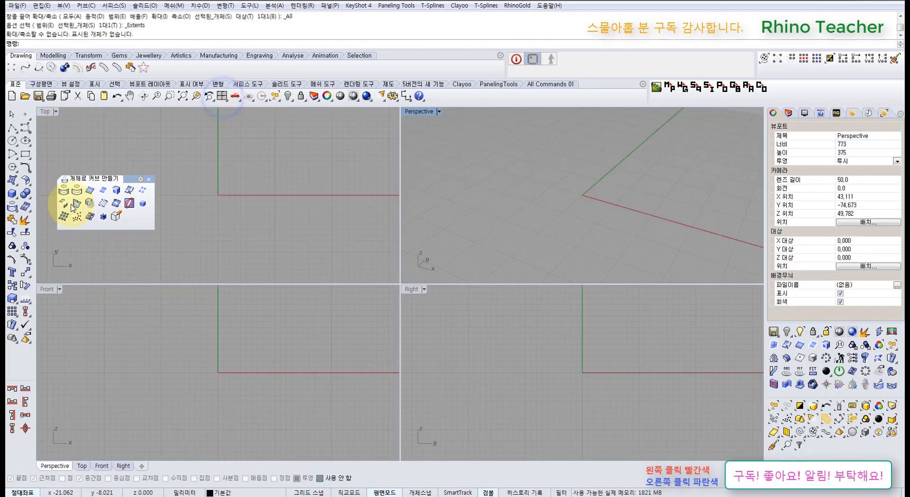
left_click(10, 140)
right_click_drag(150, 340, 183, 362)
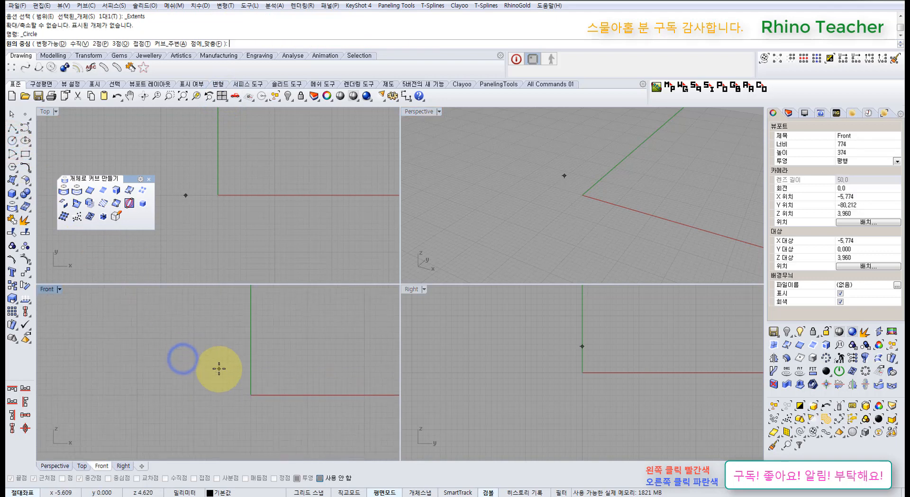
type("0")
key("Return")
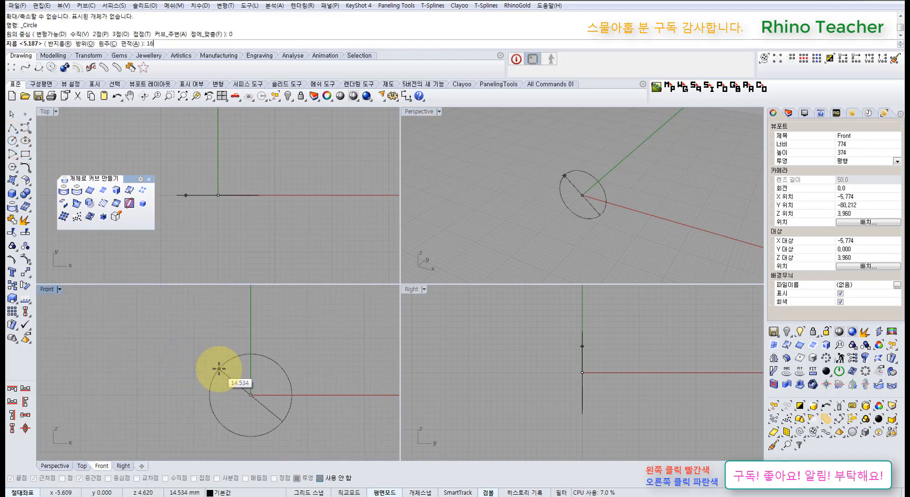
type("16")
key("Return")
left_click_drag(308, 352, 234, 375)
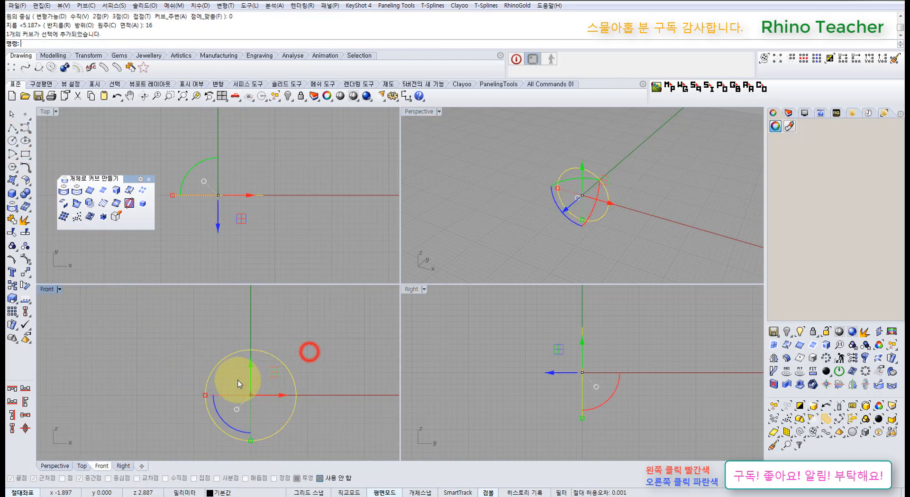
right_click_drag(234, 377, 221, 360)
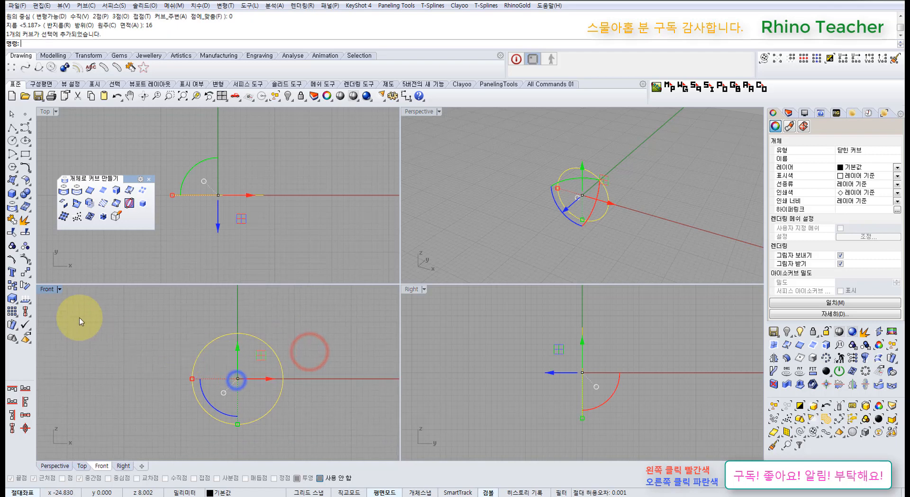
Check the curve direction of the 16 mm circle and where its start point lies.
left_click(31, 301)
scroll(278, 384, "up", 5)
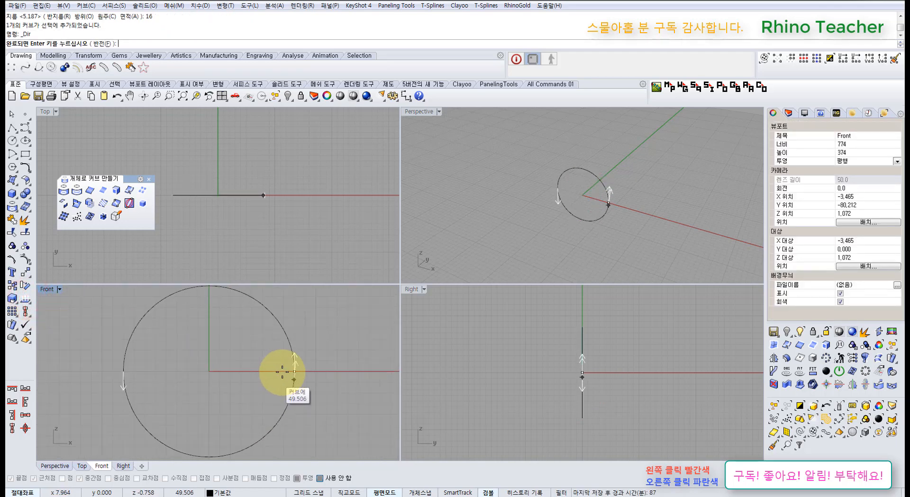
scroll(290, 371, "down", 4)
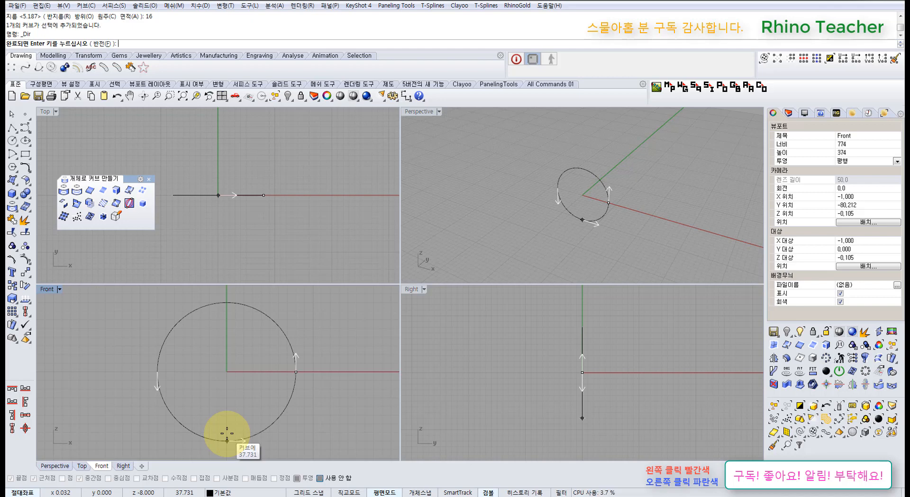
key("Return")
left_click(227, 437)
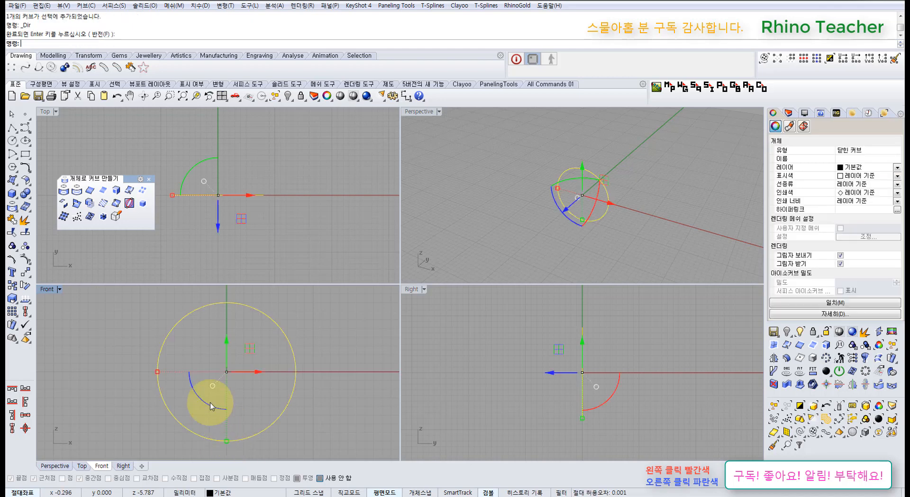
Draw a straight vertical polyline from the origin up past the top of the circle in the Front view.
left_click(13, 131)
scroll(200, 313, "down", 2)
right_click_drag(222, 348, 240, 371)
type("0")
key("Return")
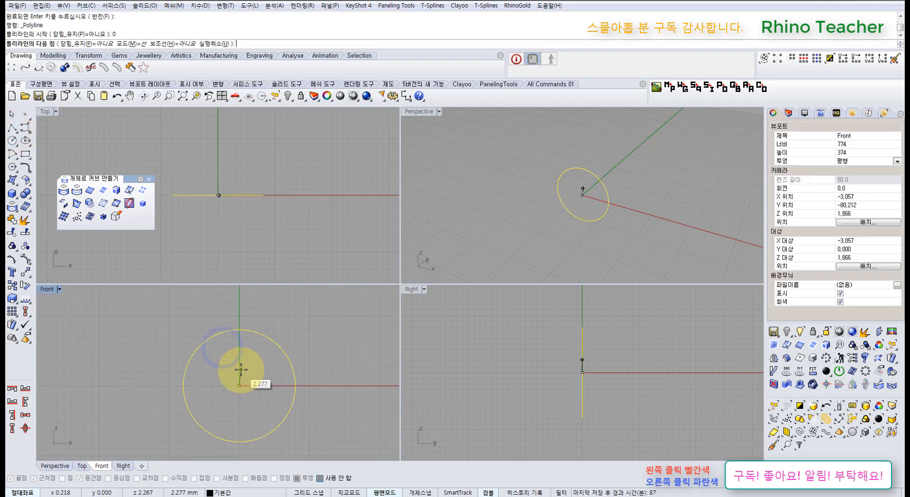
left_click(253, 319, "shift")
right_click(253, 319)
scroll(253, 320, "up", 8)
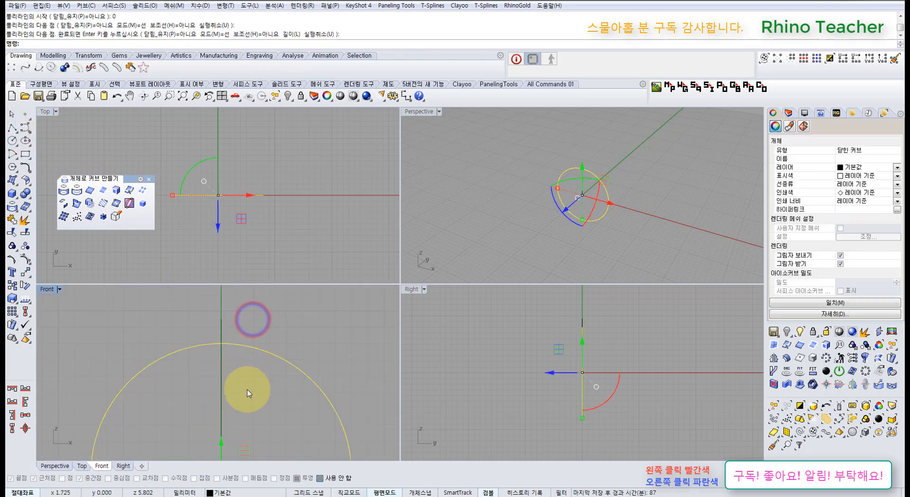
Maximize the Front view and delete the vertical line running from the origin.
left_click_drag(246, 391, 195, 375)
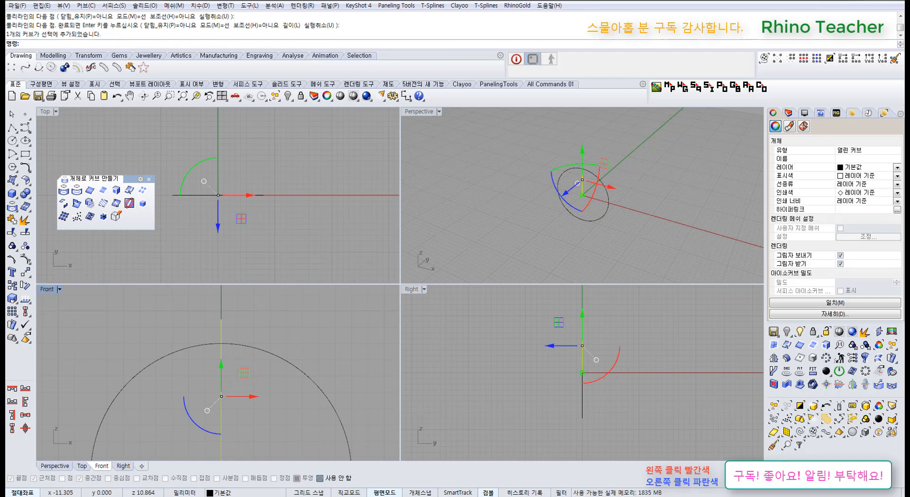
left_click(31, 494)
right_click_drag(242, 398, 252, 379)
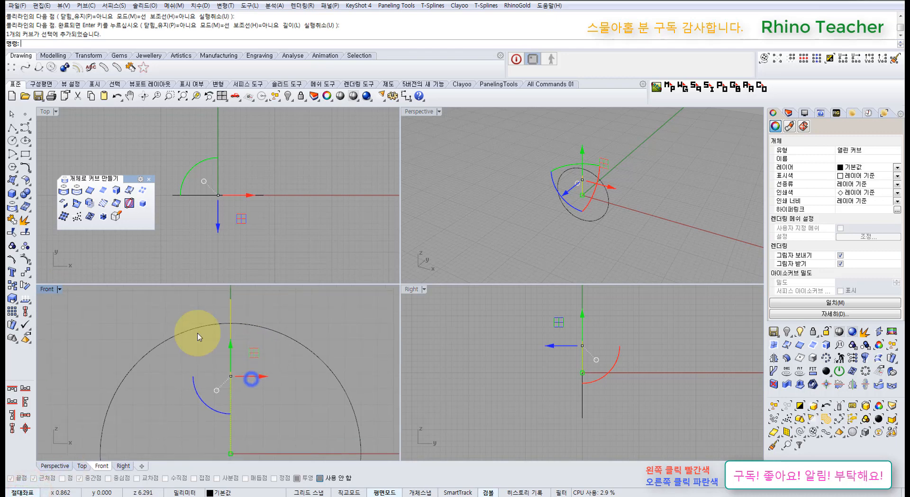
double_click(56, 290)
scroll(304, 330, "down", 4)
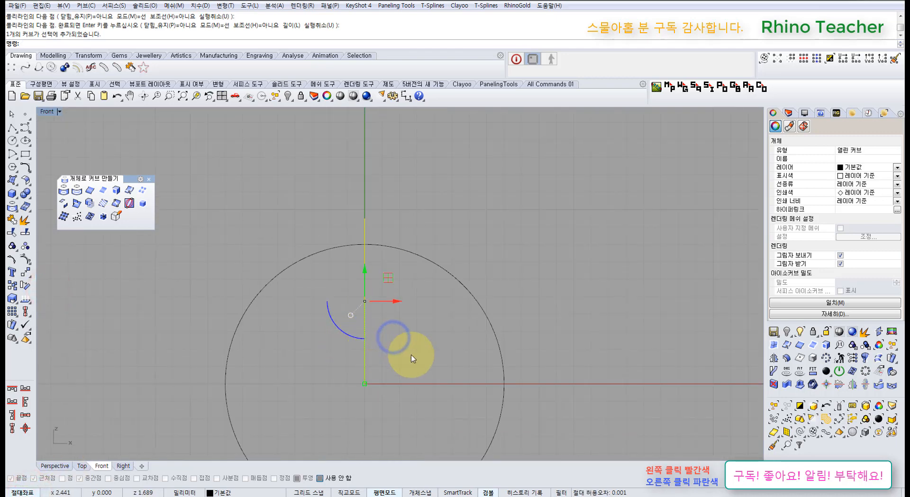
left_click(415, 360)
left_click(350, 335)
right_click_drag(366, 364, 352, 326)
key("Delete")
Check the curve direction and start point of the 16 mm circle in the Front view.
left_click_drag(515, 299, 441, 330)
right_click_drag(409, 339, 382, 347)
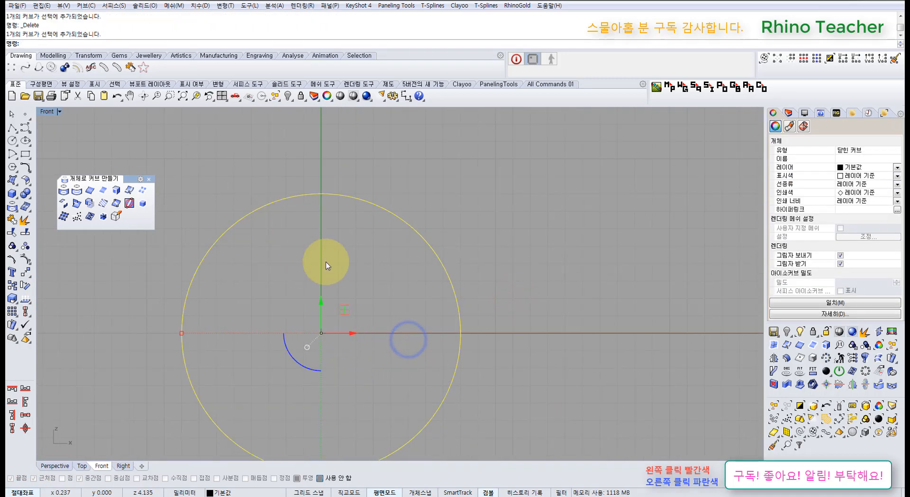
right_click_drag(325, 270, 332, 372)
right_click_drag(417, 360, 359, 299)
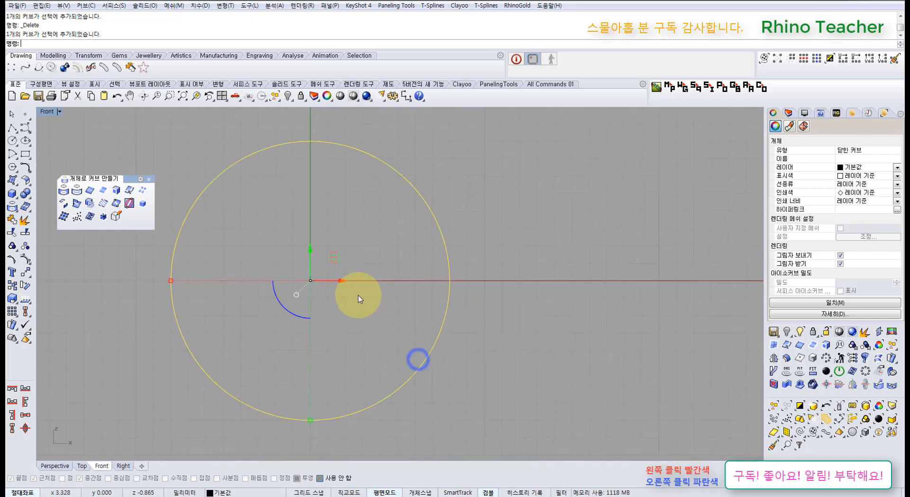
right_click_drag(360, 267, 367, 289)
right_click_drag(298, 388, 326, 345)
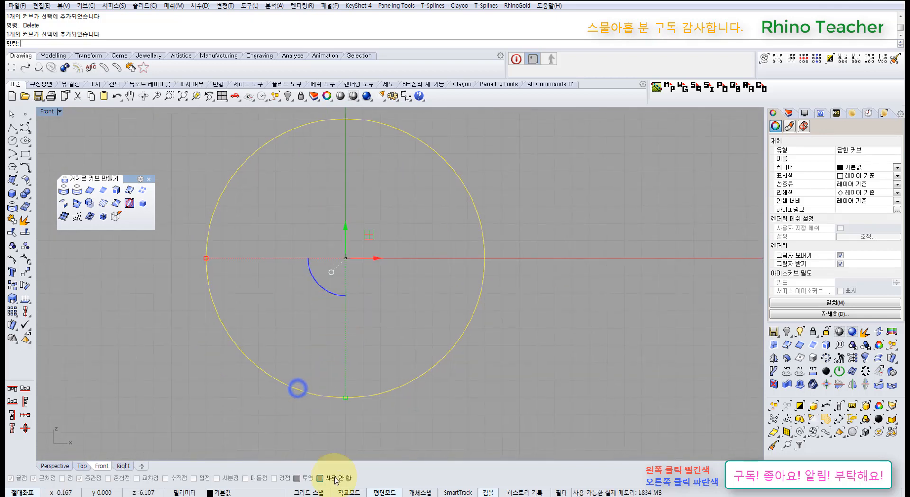
right_click_drag(428, 282, 378, 284)
left_click(379, 311)
left_click_drag(462, 354, 114, 359)
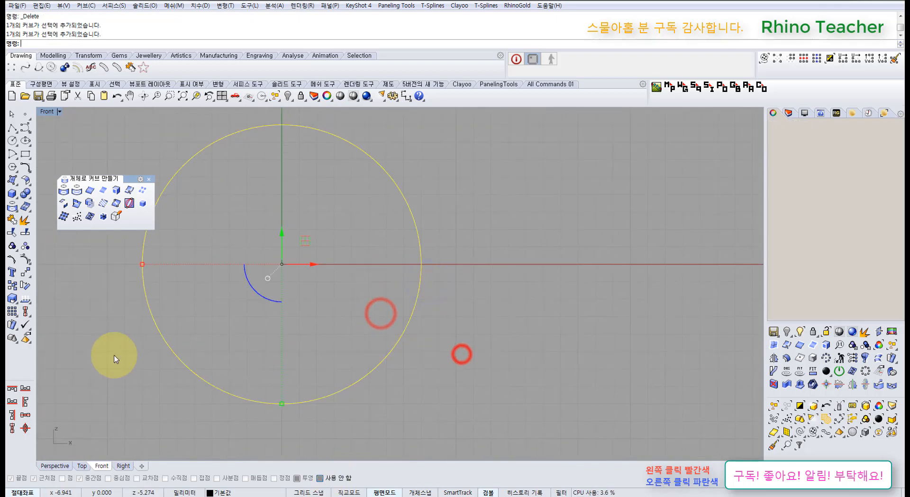
left_click(26, 298)
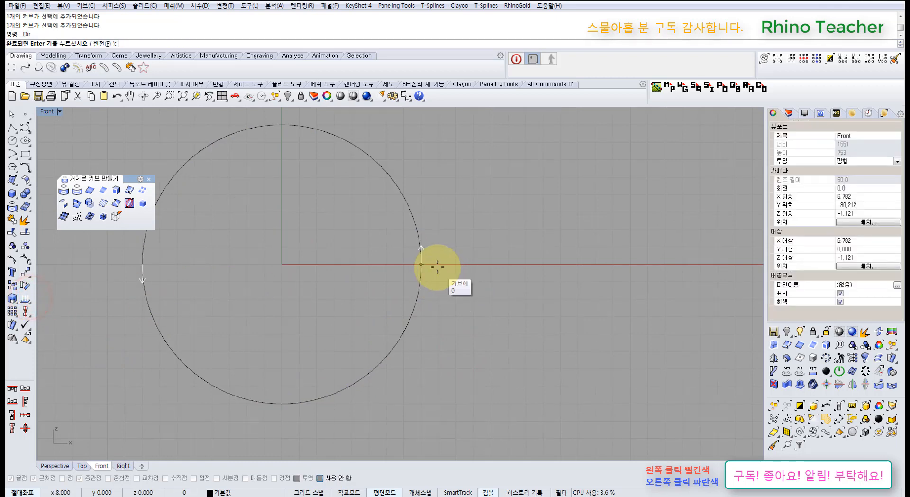
left_click(481, 339)
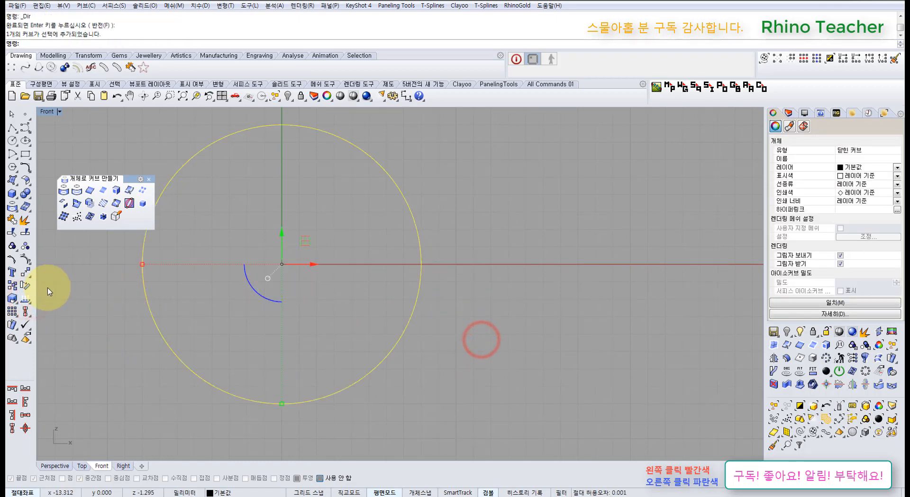
left_click(25, 285)
type("0")
key("Return")
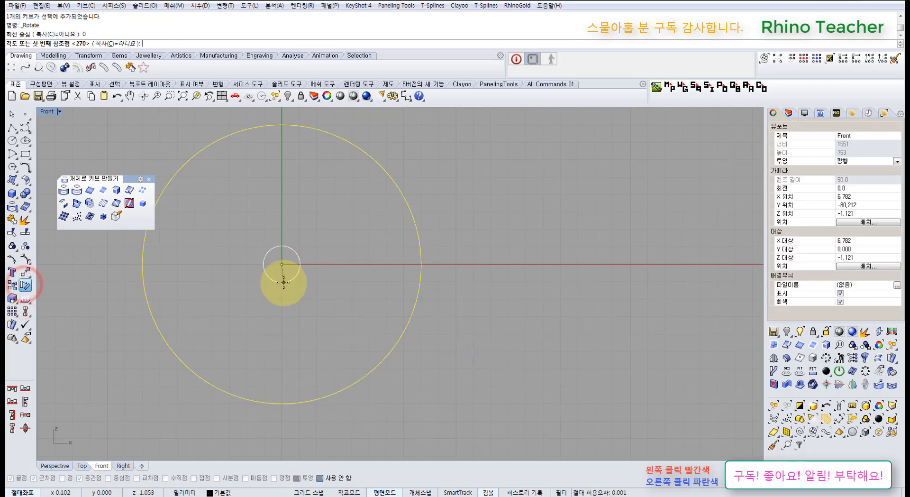
left_click(470, 258)
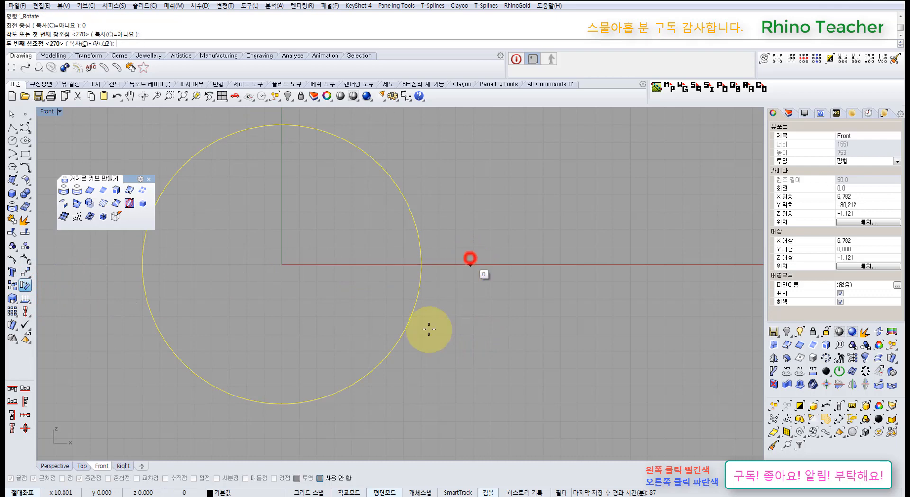
left_click(318, 396)
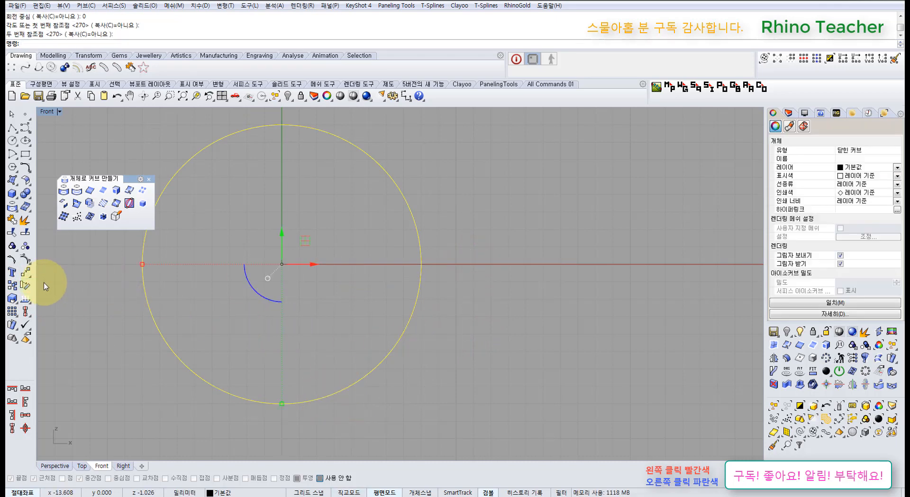
Rotate the 16 mm circle 270 degrees about the origin, with the positive X axis as the first reference.
left_click(25, 285)
type("0")
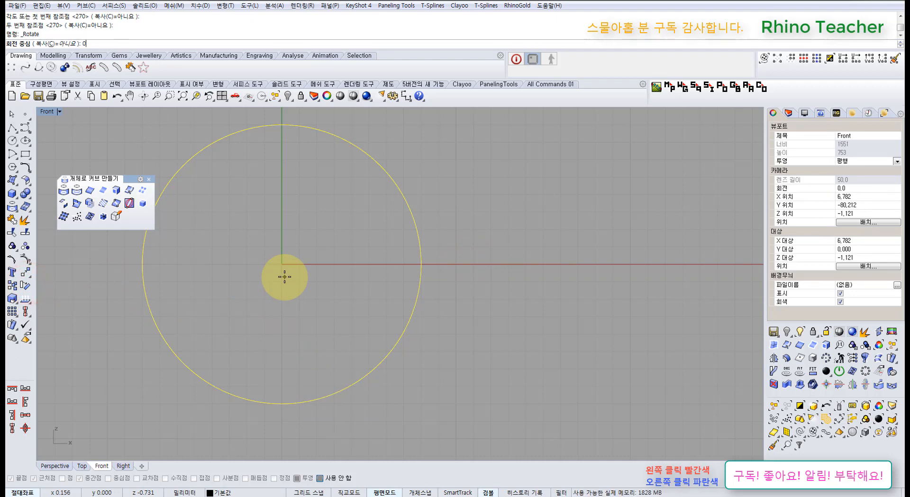
key("Return")
left_click(472, 264)
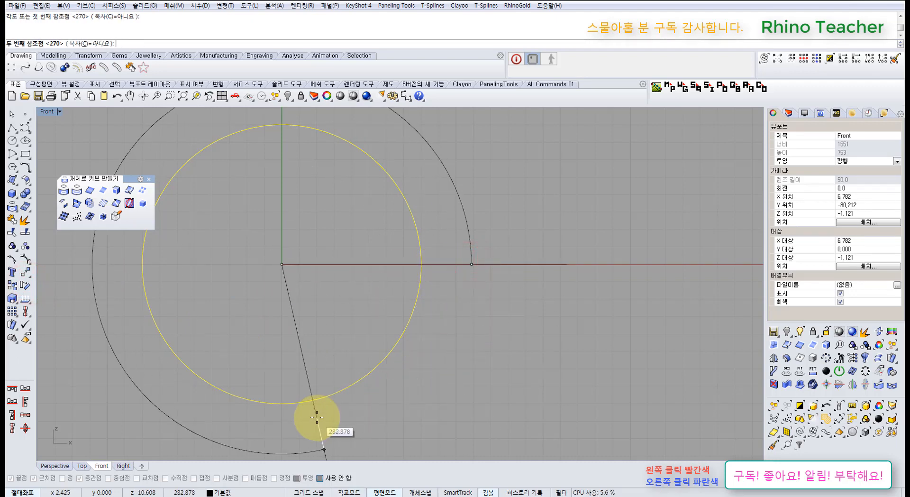
key("shift")
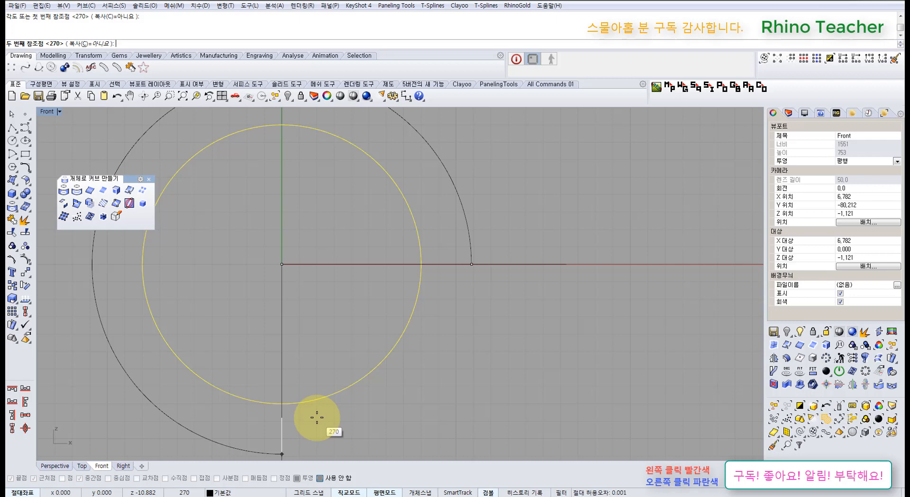
left_click(316, 418)
left_click(405, 418)
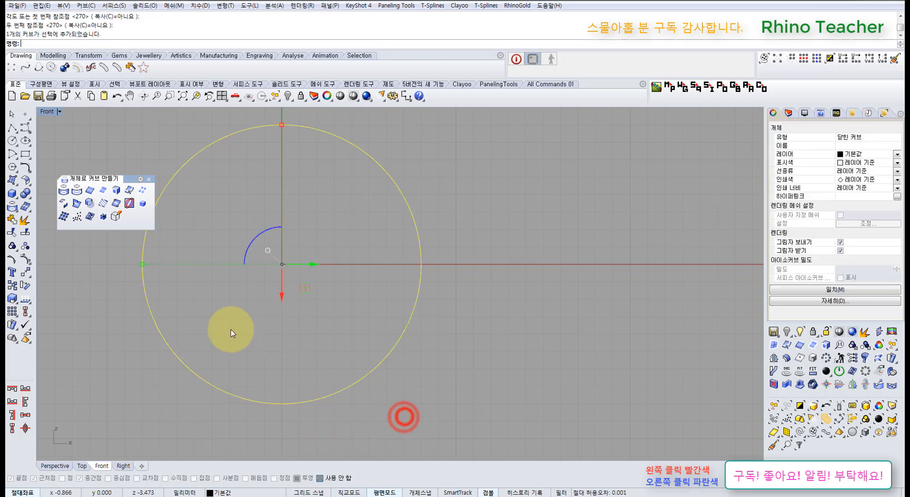
Check the curve direction and start point of the rotated circle.
left_click(25, 298)
right_click_drag(231, 382, 325, 331)
key("Return")
scroll(326, 332, "down", 2)
scroll(325, 331, "down", 8)
left_click_drag(397, 383, 343, 329)
left_click_drag(422, 344, 344, 309)
right_click_drag(411, 299, 346, 298)
Extrude the circle to both sides as an open surface in the Perspective view.
key("ctrl+Tab")
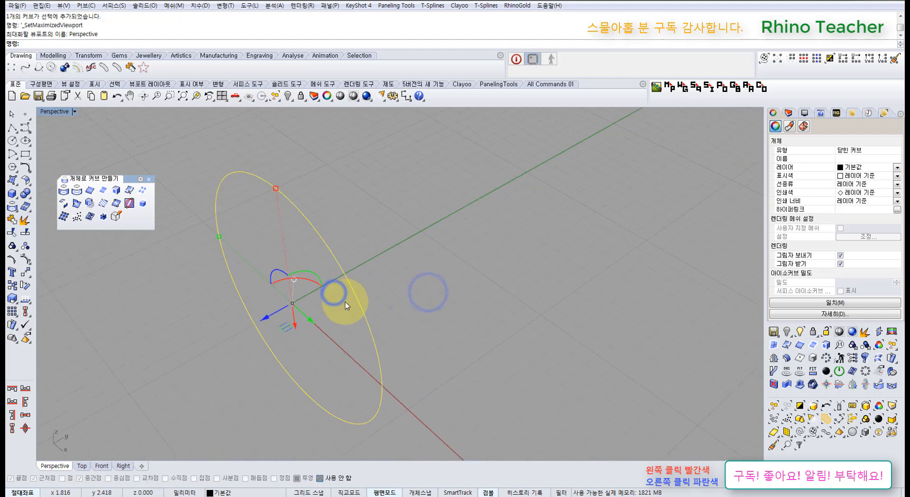
right_click(364, 321)
left_click(375, 281)
Flip the normal direction of the extruded cylinder surface and view it from another angle.
left_click(431, 290)
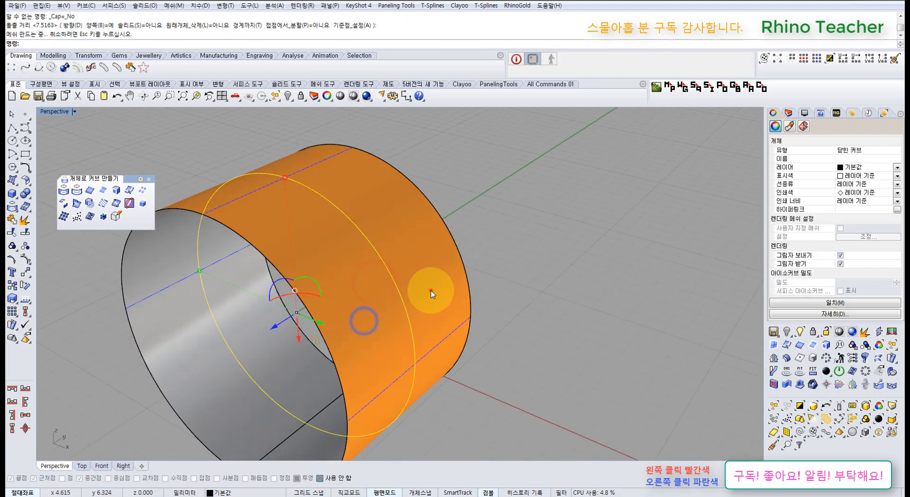
left_click(27, 299)
left_click(566, 247)
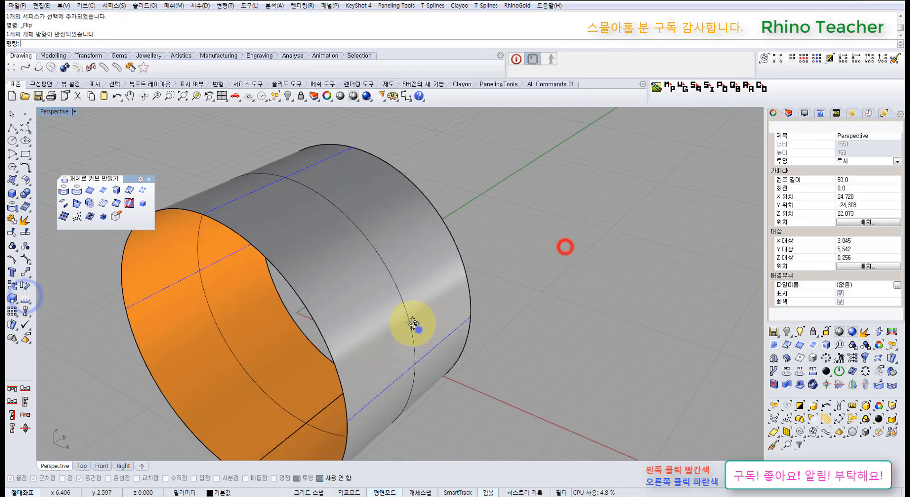
right_click_drag(418, 327, 472, 333)
Undo the surface flip and the extrusion, leaving only the circle.
key("ctrl+z")
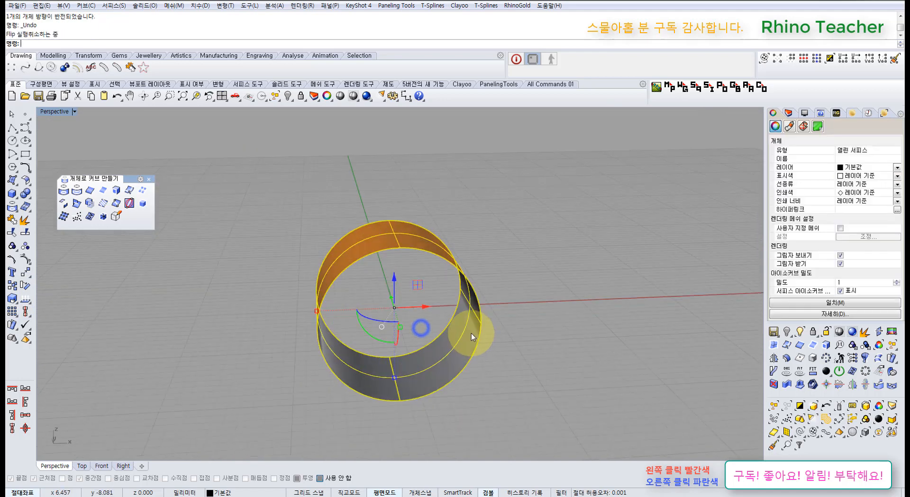
scroll(471, 333, "up", 5)
left_click(529, 354)
key("ctrl+z")
scroll(497, 358, "down", 5)
left_click_drag(512, 365, 406, 312)
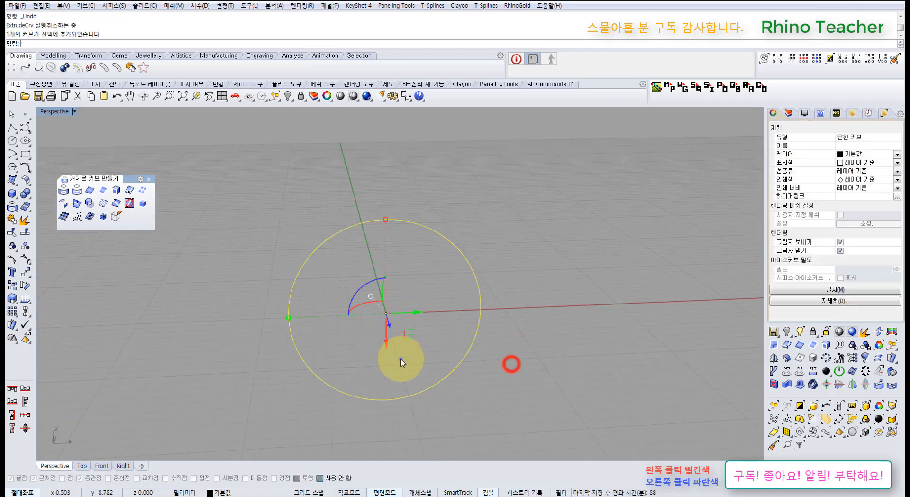
Examine the circle's curve direction and start point again in the Front view.
right_click_drag(401, 359, 398, 335)
key("ctrl+F2")
scroll(280, 334, "up", 3)
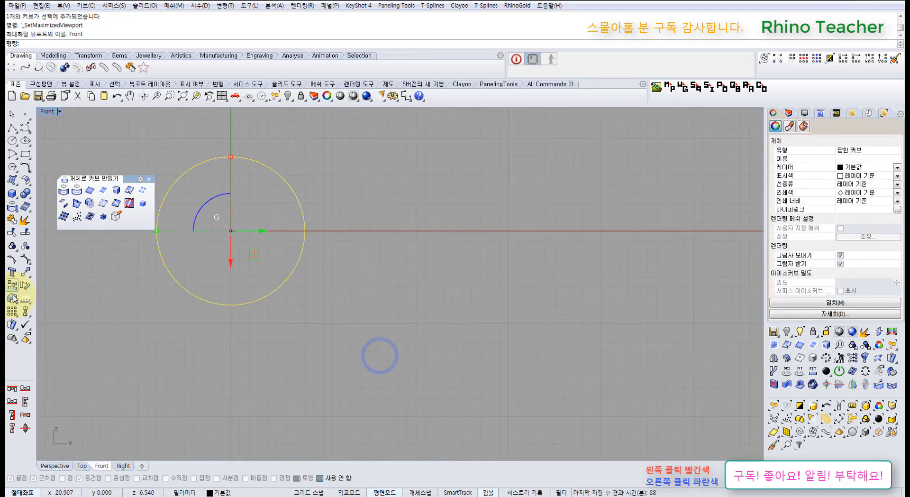
left_click(24, 297)
scroll(219, 289, "up", 4)
right_click(219, 289)
left_click_drag(550, 403, 403, 307)
right_click_drag(403, 307, 363, 361)
scroll(361, 353, "down", 8)
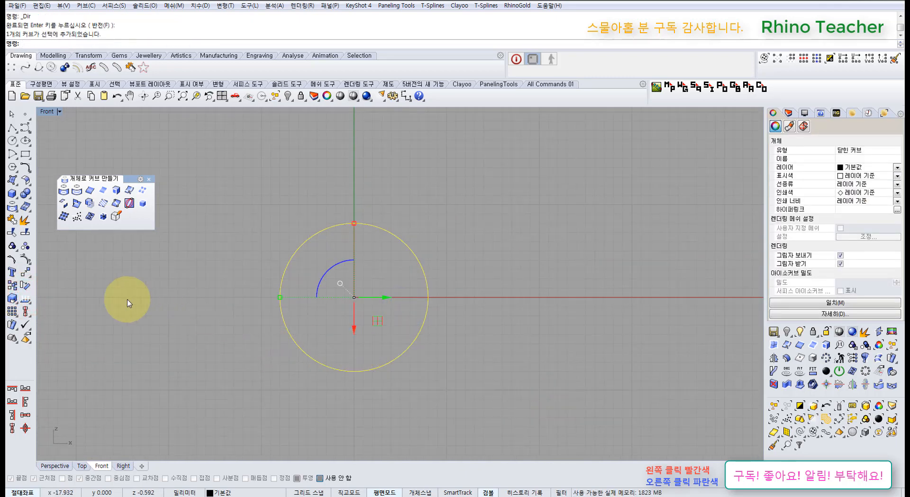
Rotate the circle about the origin a quarter turn, from straight down to the positive X axis.
left_click(25, 285)
type("0")
key("Return")
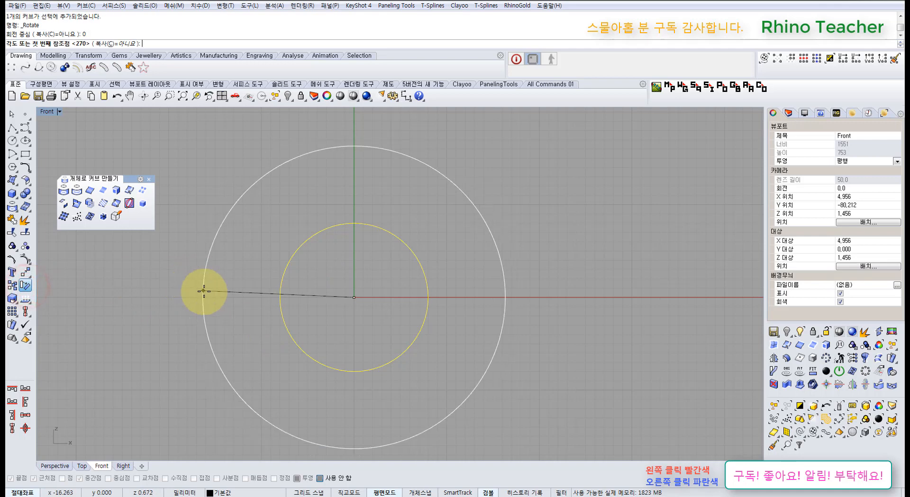
left_click(359, 406)
left_click(473, 306)
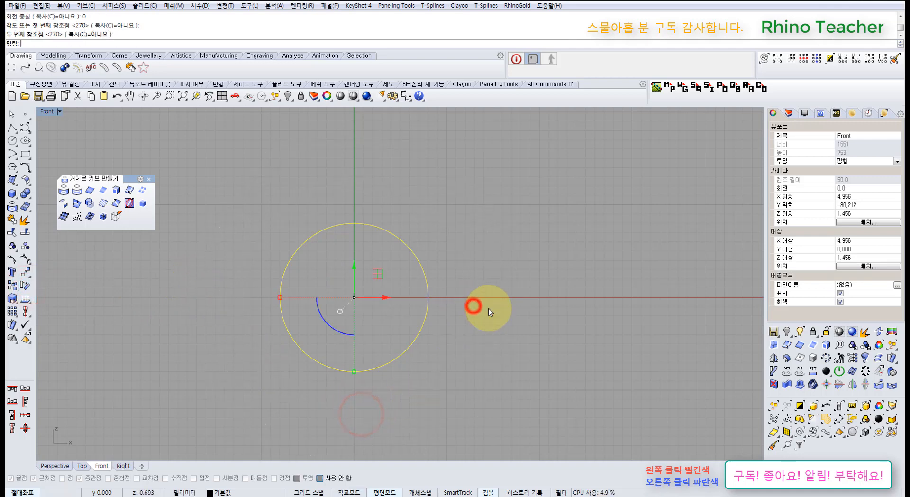
Check where the circle's start point lies and which way the curve runs after the quarter turn.
left_click(500, 321)
left_click(468, 338)
left_click_drag(387, 307, 375, 306)
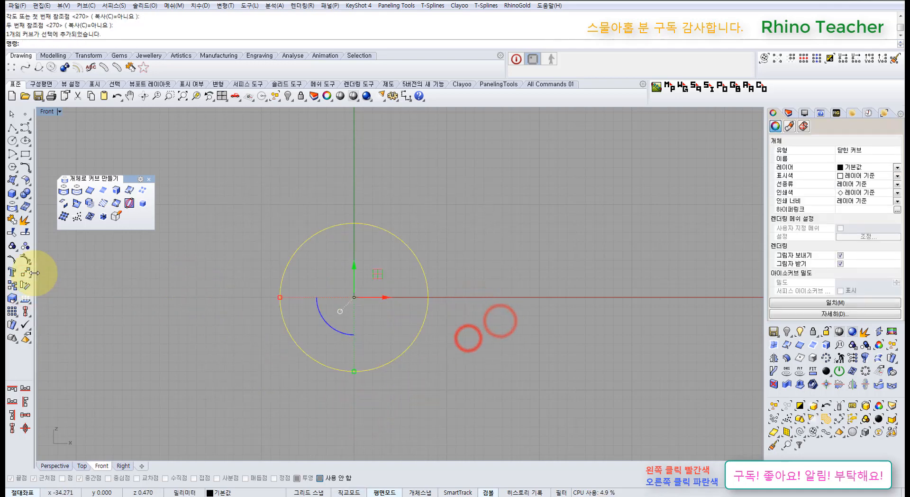
left_click(24, 299)
right_click_drag(336, 319, 300, 311)
left_click_drag(448, 361, 334, 285)
scroll(367, 290, "down", 6)
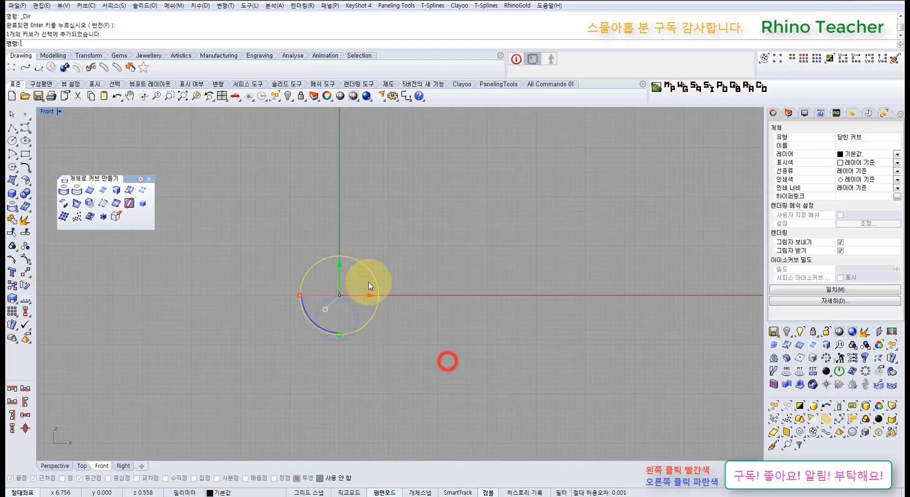
Extrude the 16 mm circle to both sides as an open cylinder surface in the maximized Perspective view.
left_click(221, 95)
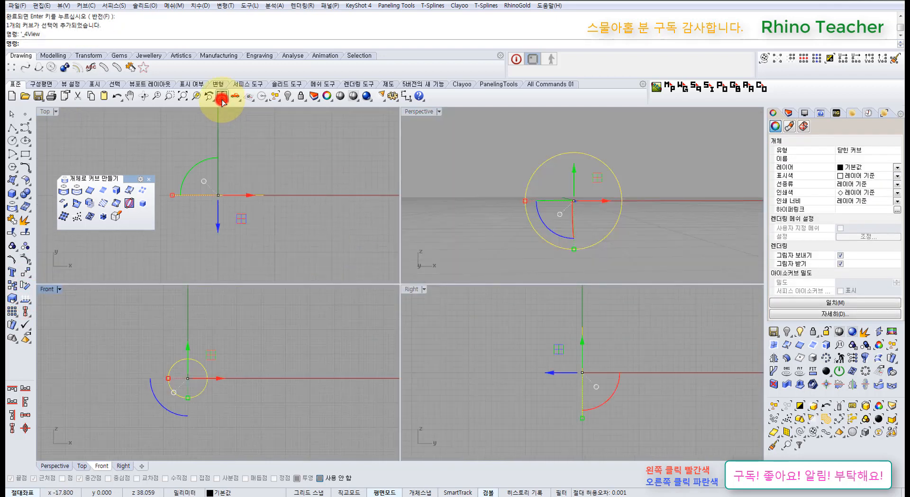
double_click(413, 113)
right_click_drag(439, 235, 401, 281)
scroll(405, 254, "down", 5)
key("Return")
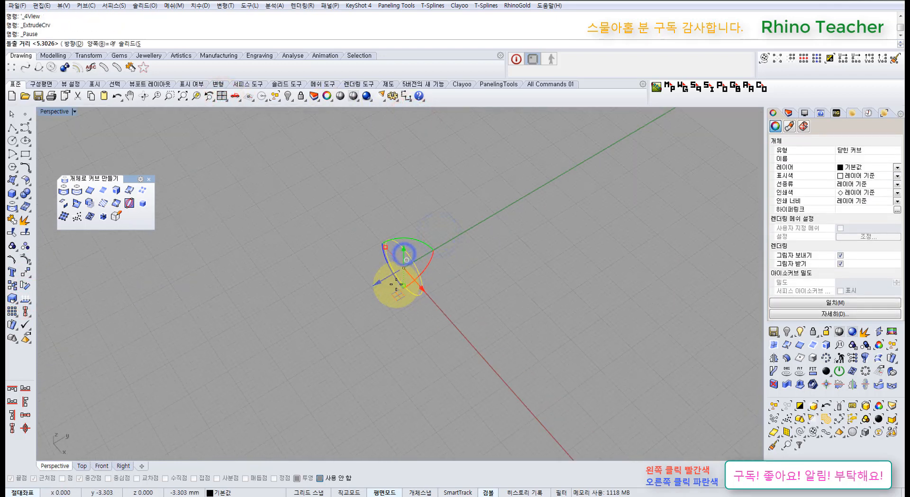
left_click(469, 351)
Examine the cylinder's seam in the Perspective view and its side profile in the Right view.
right_click_drag(459, 353, 514, 231)
scroll(451, 287, "up", 4)
scroll(451, 287, "up", 3)
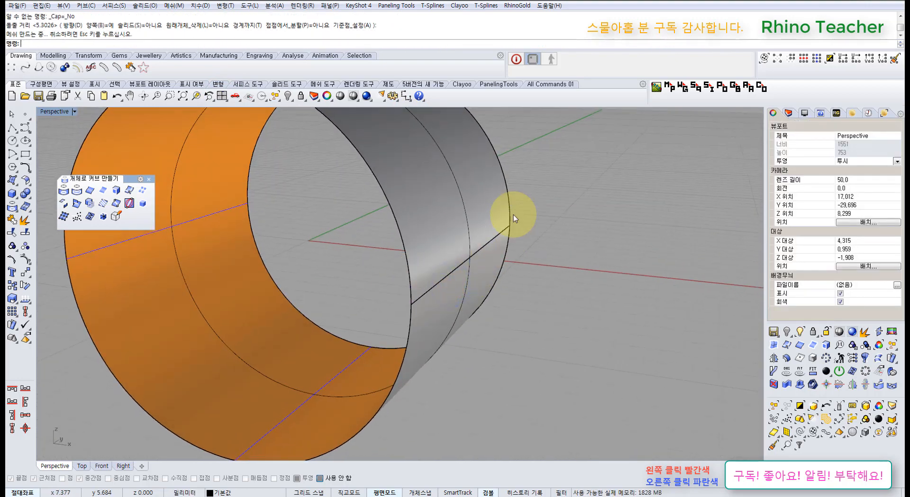
right_click_drag(502, 296, 371, 326)
key("ctrl+F2")
key("ctrl+F3")
scroll(379, 318, "down", 4)
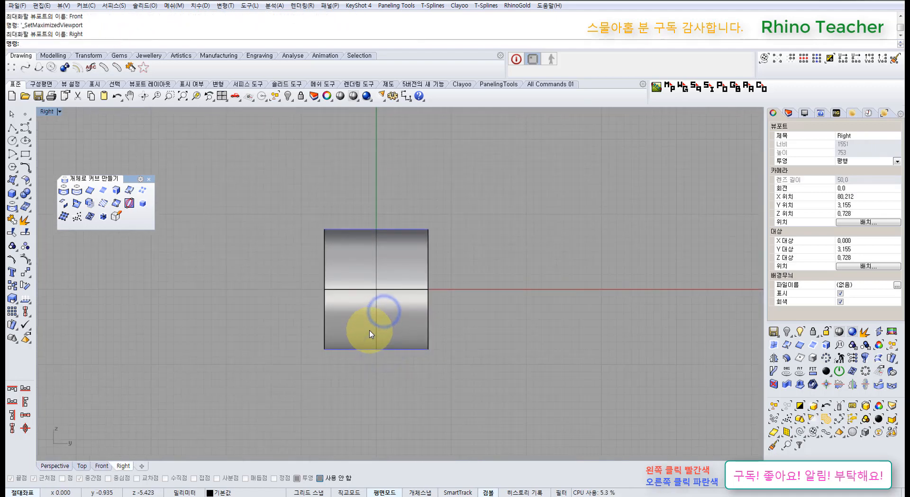
middle_click(405, 316)
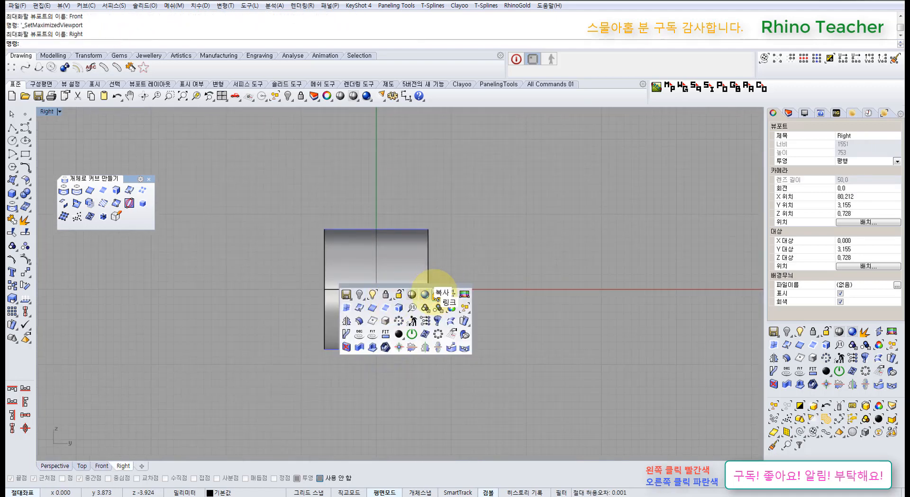
right_click_drag(467, 264, 474, 303)
Show the hidden inner ring band with the engraved text beside the cylinder in the Perspective view.
key("ctrl+F4")
scroll(475, 290, "down", 8)
middle_click(476, 290)
left_click(450, 260)
right_click_drag(525, 251, 421, 257, "shift")
scroll(484, 283, "up", 4)
left_click(486, 287)
right_click(484, 280)
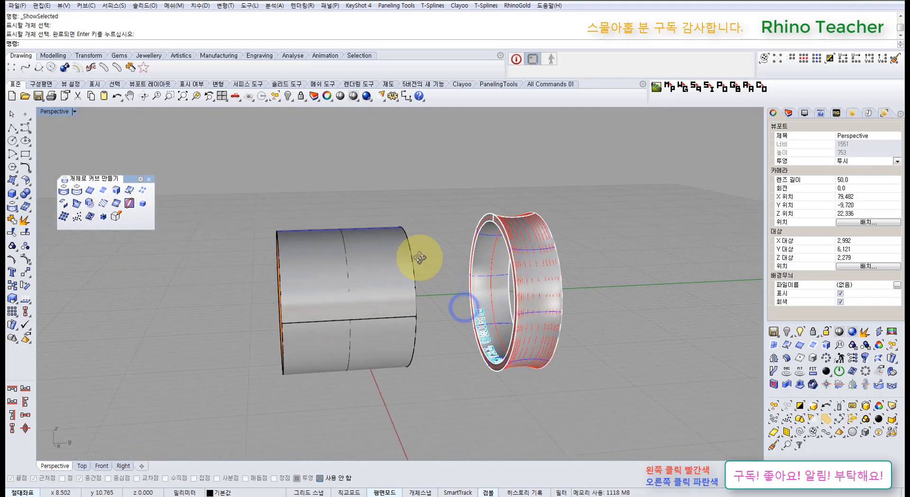
right_click_drag(552, 348, 408, 231)
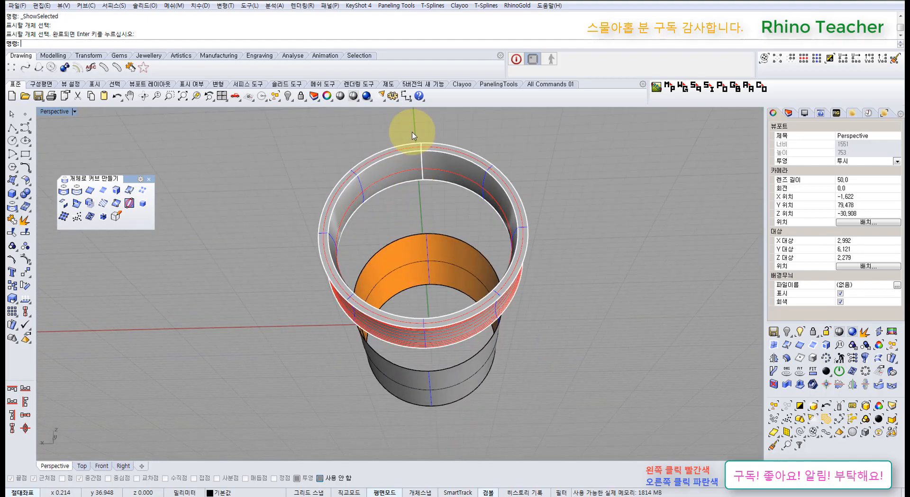
right_click_drag(409, 177, 508, 330)
Show the hidden outer ring with the floral pattern and hide the inner band.
middle_click(508, 331)
left_click(476, 302)
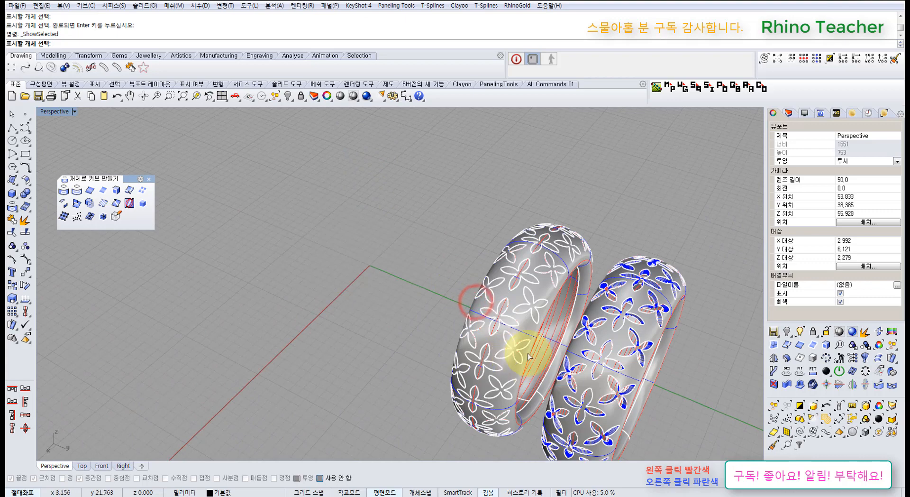
left_click(535, 339)
right_click(532, 335)
right_click_drag(522, 337, 441, 353)
left_click(549, 361)
key("ctrl+h")
Hide the floral-patterned outer ring after viewing it from several angles.
scroll(434, 380, "up", 5)
right_click_drag(417, 411, 412, 359)
scroll(518, 296, "up", 6)
right_click_drag(518, 296, 532, 343)
scroll(521, 339, "down", 8)
scroll(521, 306, "up", 6)
left_click(521, 306)
key("ctrl+g")
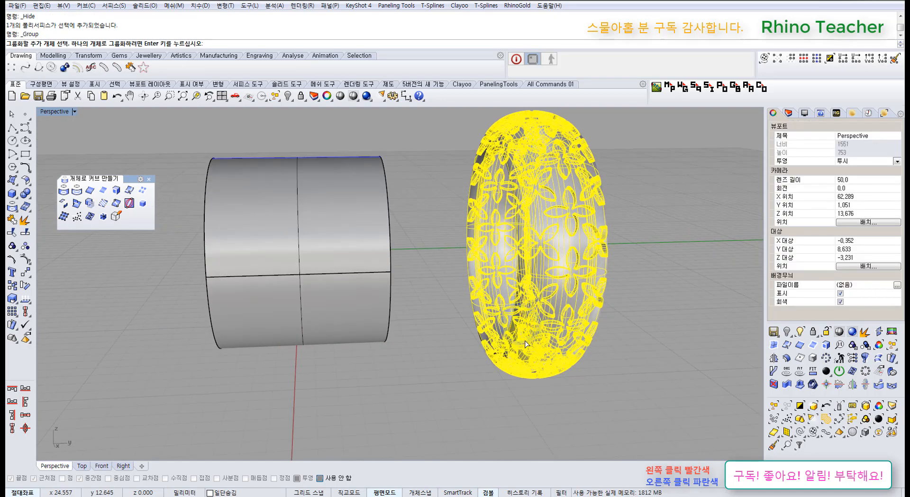
key("ctrl+h")
Draw a circle about 5.5 mm in diameter centred on the origin in the Right view.
key("ctrl+F2")
key("ctrl+F3")
right_click_drag(396, 341, 401, 340)
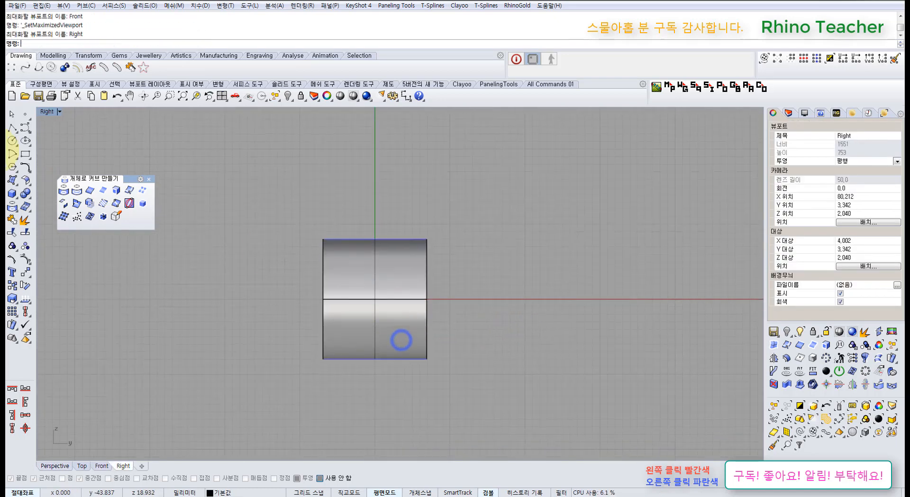
left_click(13, 141)
scroll(373, 300, "up", 2)
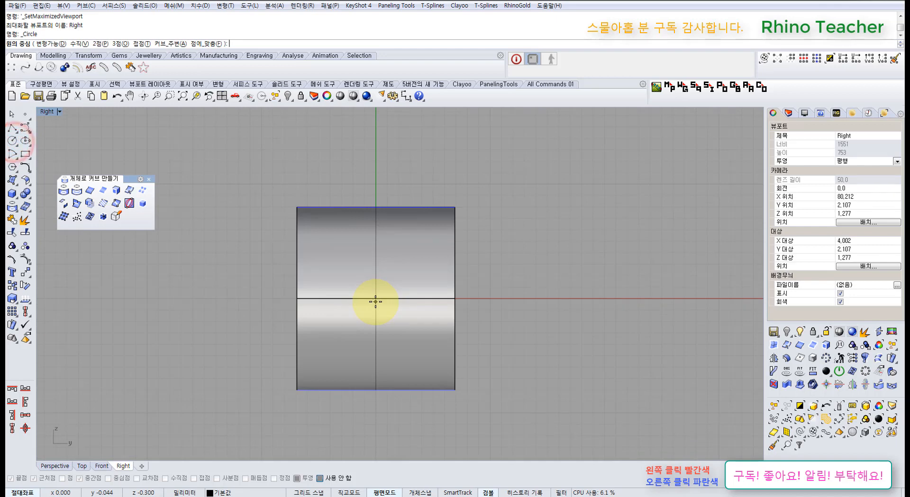
scroll(389, 300, "up", 3)
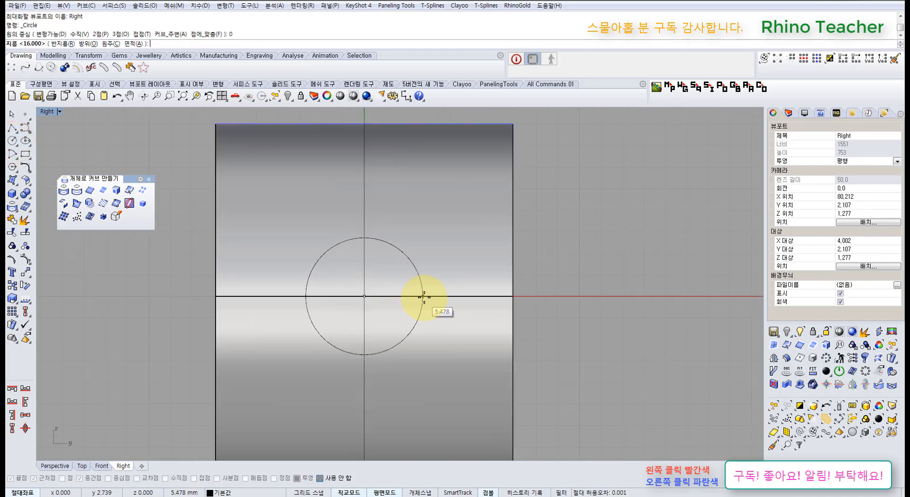
left_click(424, 297)
scroll(425, 298, "down", 4)
left_click_drag(310, 283, 448, 340)
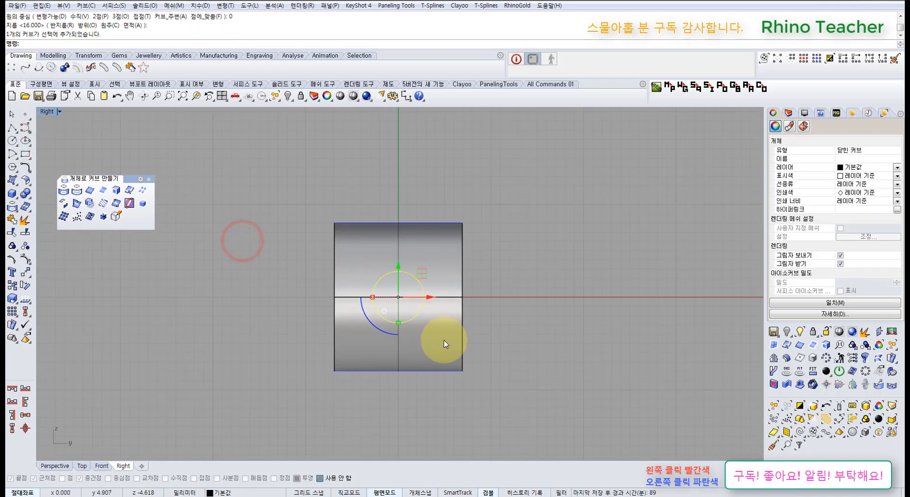
Try to split the small circle with the cylinder surface in the Right view.
key("ctrl+F4")
mouse_move(386, 319)
right_mouse_down()
mouse_move(481, 331)
mouse_move(451, 330)
mouse_move(451, 349)
mouse_move(384, 319)
mouse_move(378, 328)
right_mouse_up()
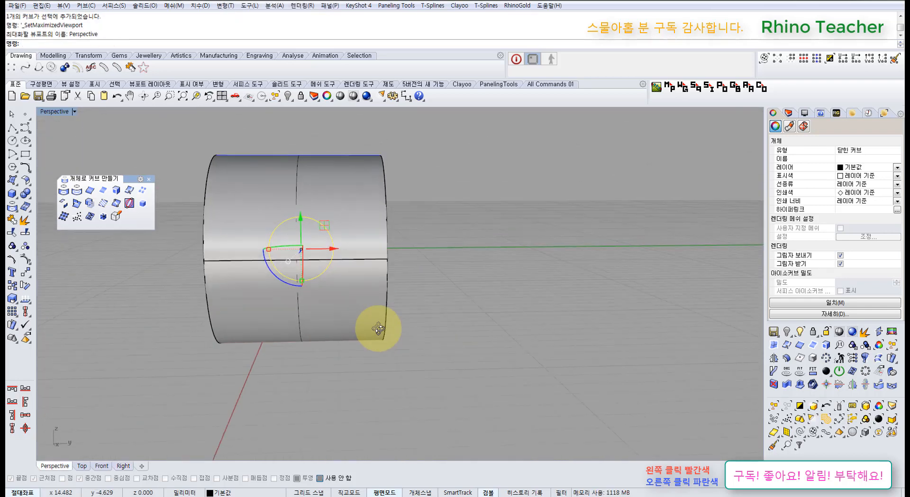
key("ctrl+F2")
key("ctrl+F3")
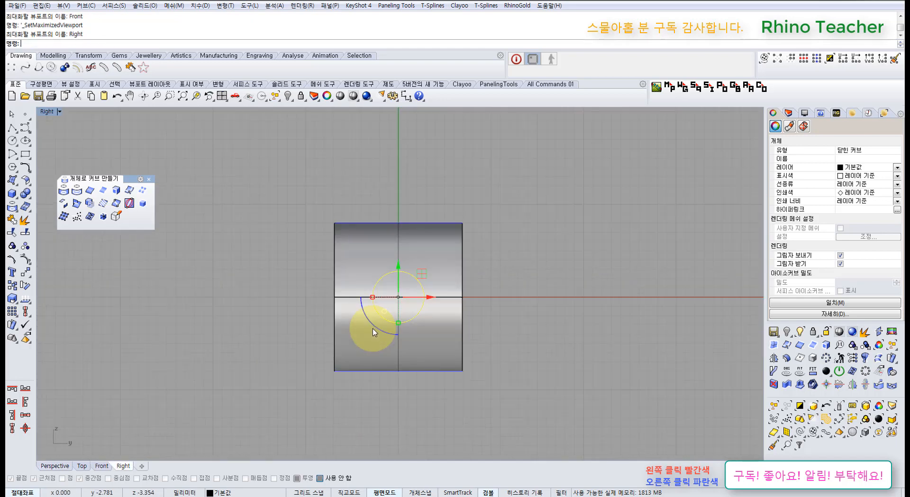
scroll(414, 303, "up", 5)
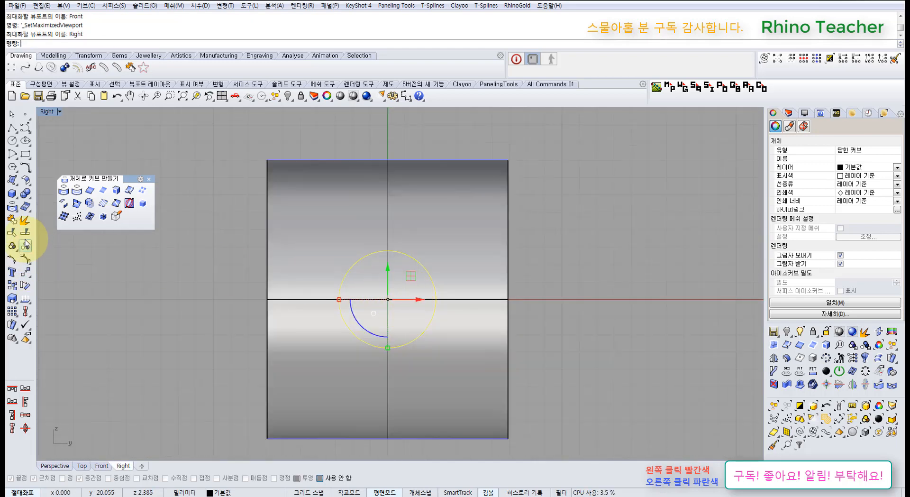
left_click(453, 265)
right_click(465, 259)
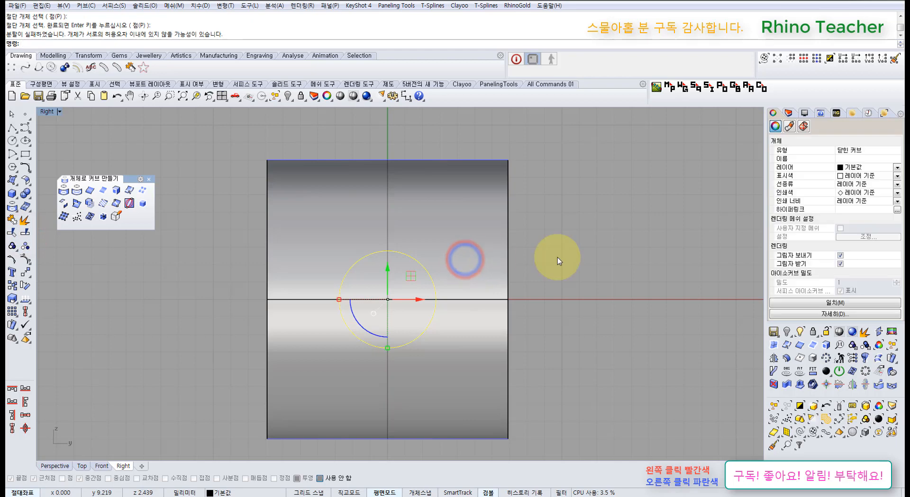
key("Delete")
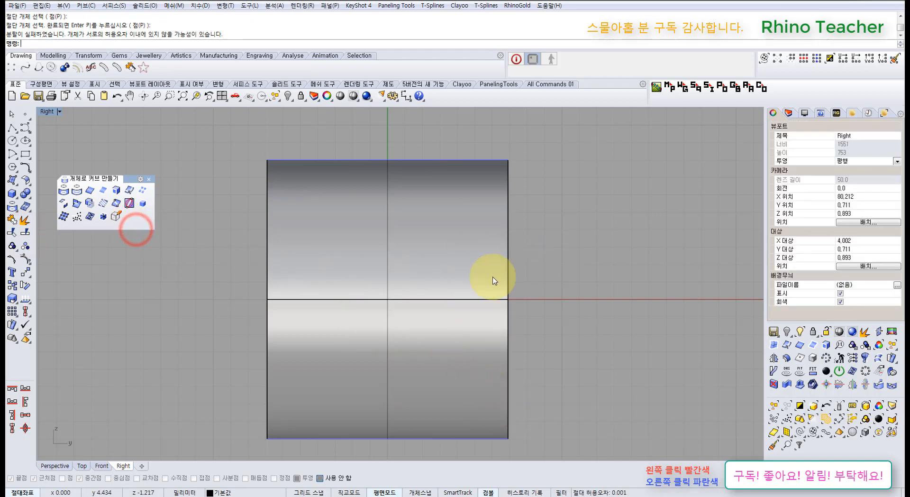
Split the cylinder surface using the small circle as the cutting object in the Right view.
left_click(490, 263)
left_click(25, 231)
left_click_drag(204, 201, 553, 411)
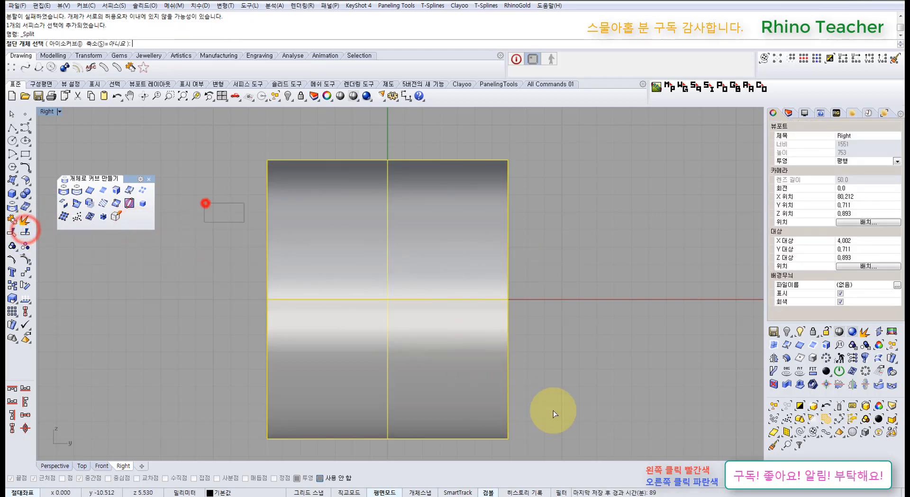
right_click(465, 342)
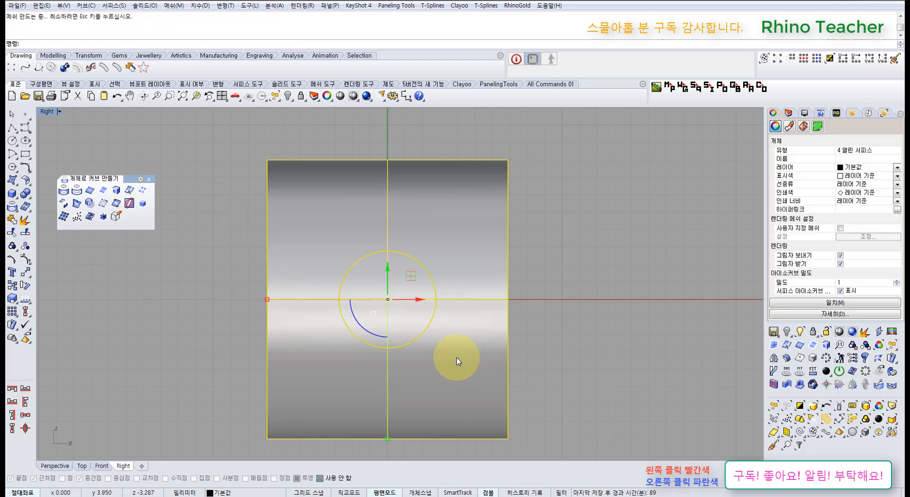
Examine the circular pieces cut into both sides of the cylinder in the Perspective view, including where the seam crosses them.
key("ctrl+F4")
left_click(485, 327)
right_click_drag(269, 249, 508, 311)
left_click(374, 287)
scroll(513, 299, "down", 6)
left_click(389, 332)
scroll(459, 291, "up", 1)
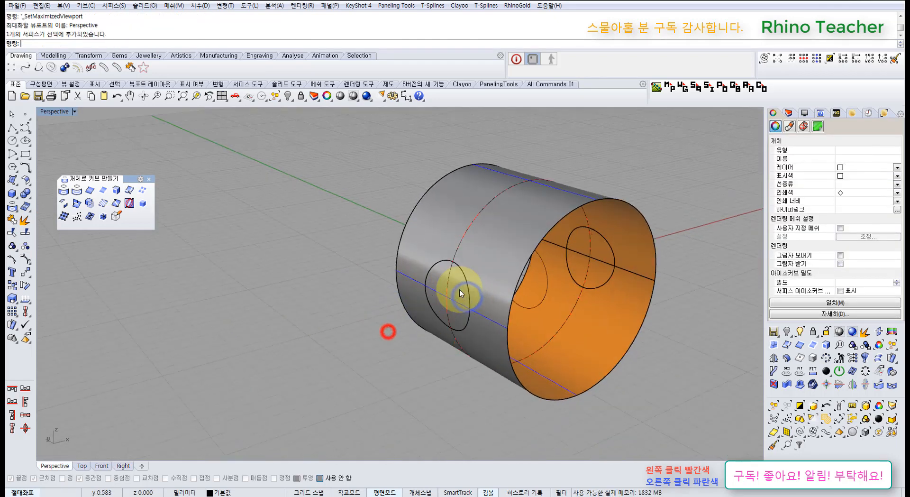
scroll(460, 290, "up", 4)
left_click(428, 288)
mouse_move(411, 305)
right_mouse_down()
mouse_move(449, 253)
mouse_move(429, 301)
right_mouse_up()
right_click_drag(479, 314, 548, 335)
left_click(572, 338)
left_click(437, 260)
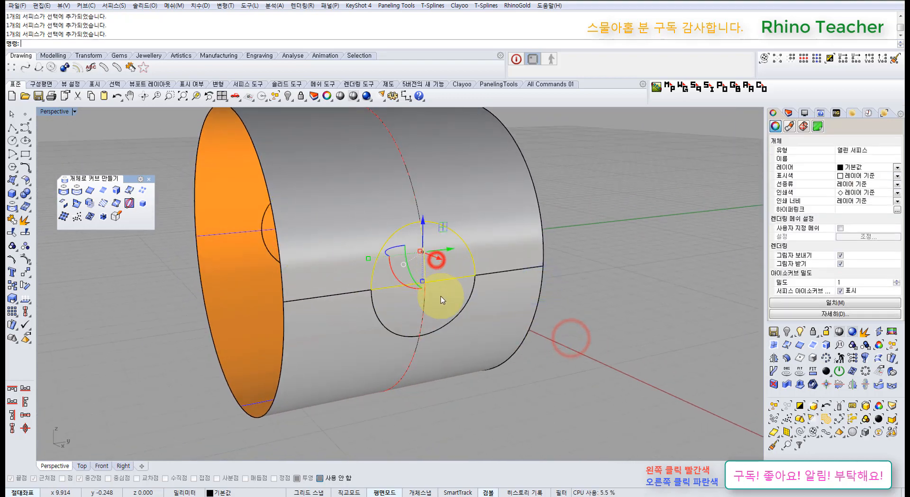
left_click(581, 300)
scroll(508, 285, "down", 5)
right_click_drag(465, 283, 445, 270)
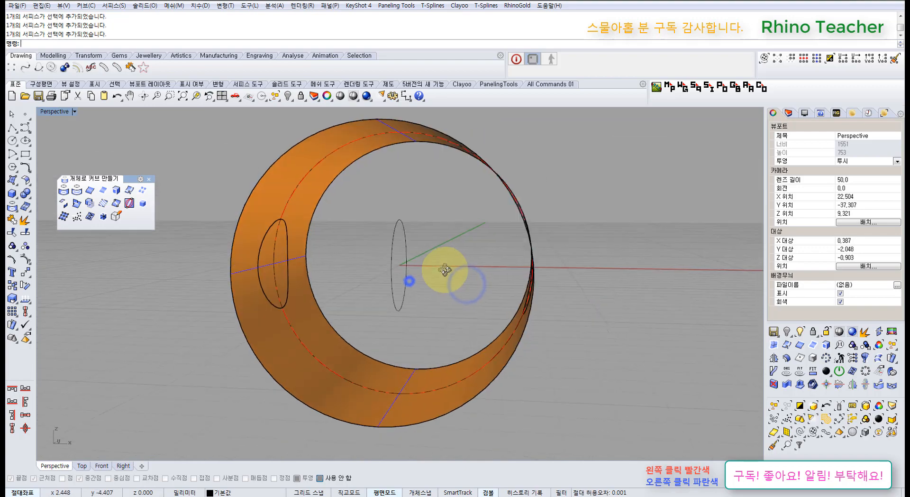
scroll(445, 270, "down", 4)
Delete the circular surface pieces together with the small circle, and undo the deletion.
left_click_drag(254, 213, 501, 316)
right_click_drag(507, 298, 451, 323)
key("Delete")
key("ctrl+z")
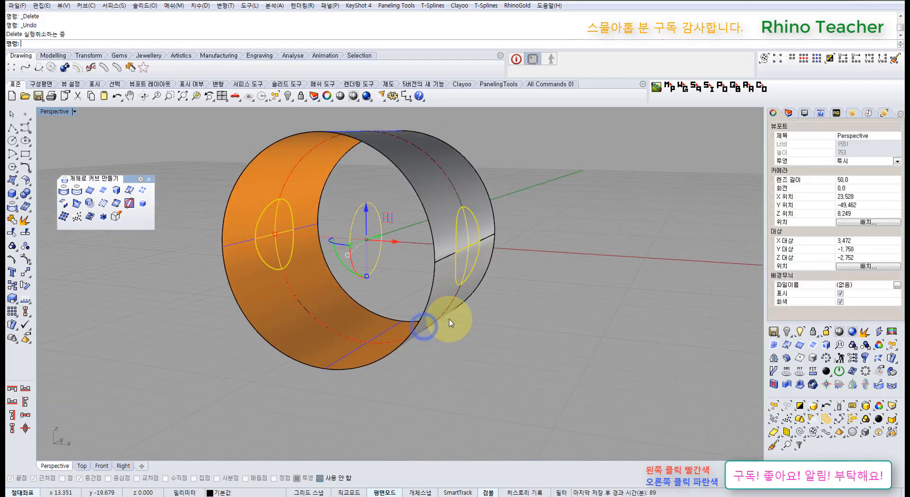
Undo the split, the small circle and the cylinder extrusion, going back to the original 16 mm circle.
left_click(450, 323)
key("ctrl+z")
key("ctrl+z")
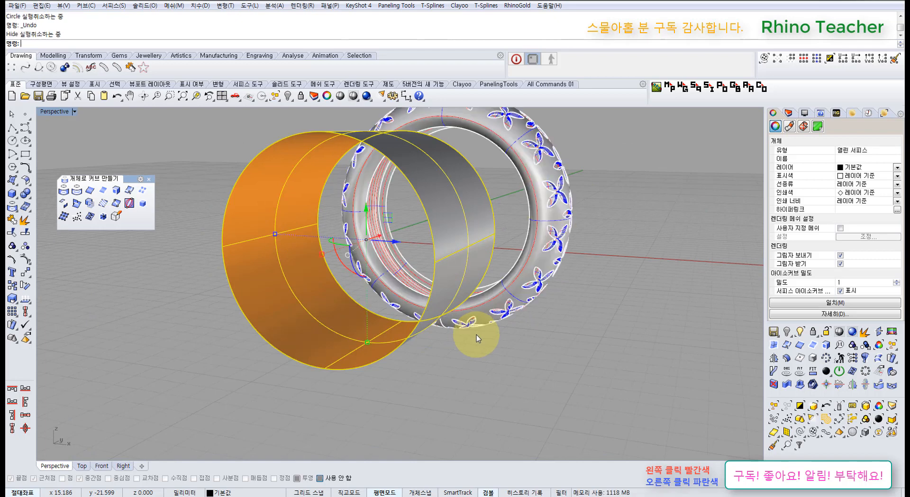
key("ctrl+z")
key("ctrl+z")
left_click(480, 338)
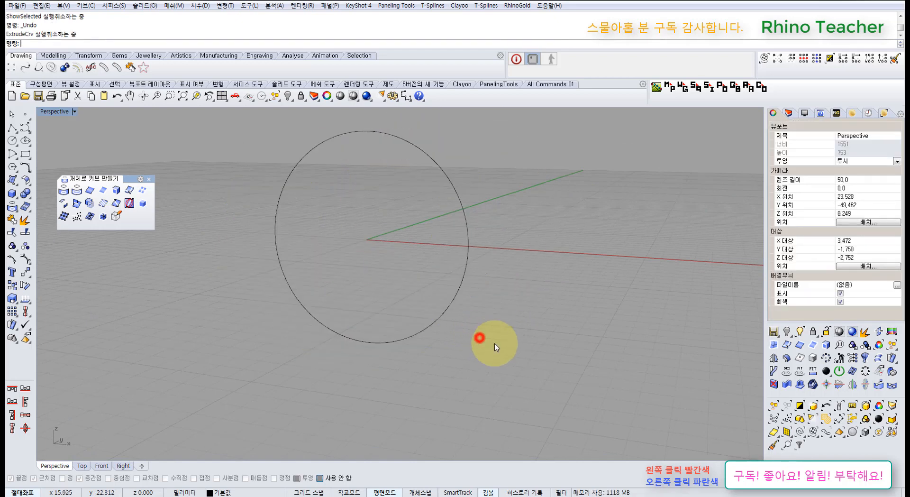
Check the curve direction of the 16 mm circle in the Front view.
left_click_drag(504, 349, 412, 283)
key("ctrl+F2")
right_click_drag(482, 348, 328, 347)
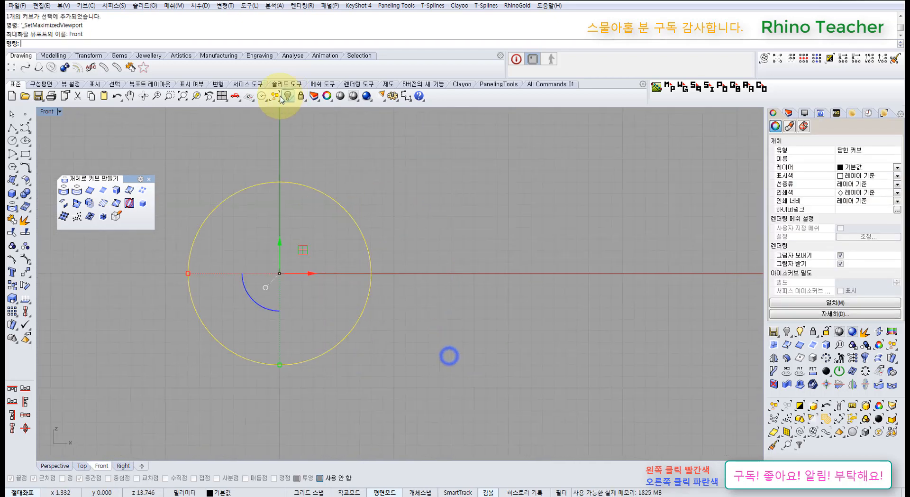
right_click_drag(231, 164, 273, 237)
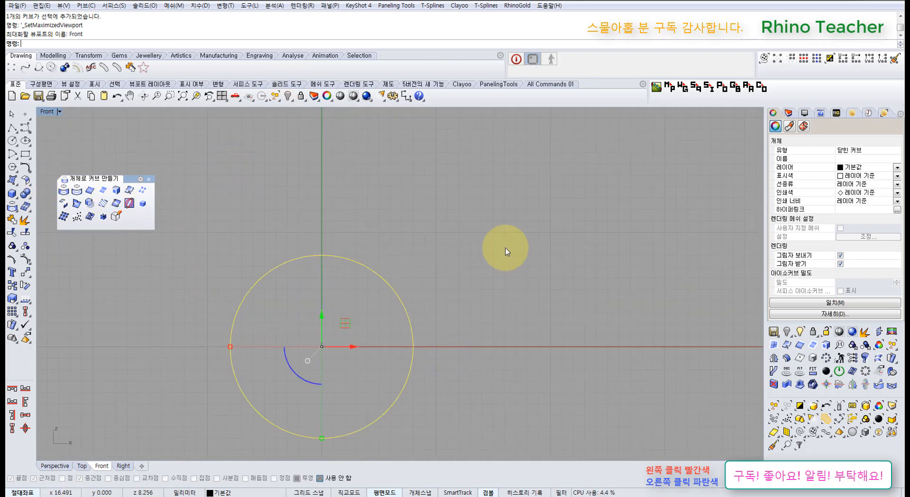
right_click_drag(274, 249, 282, 229)
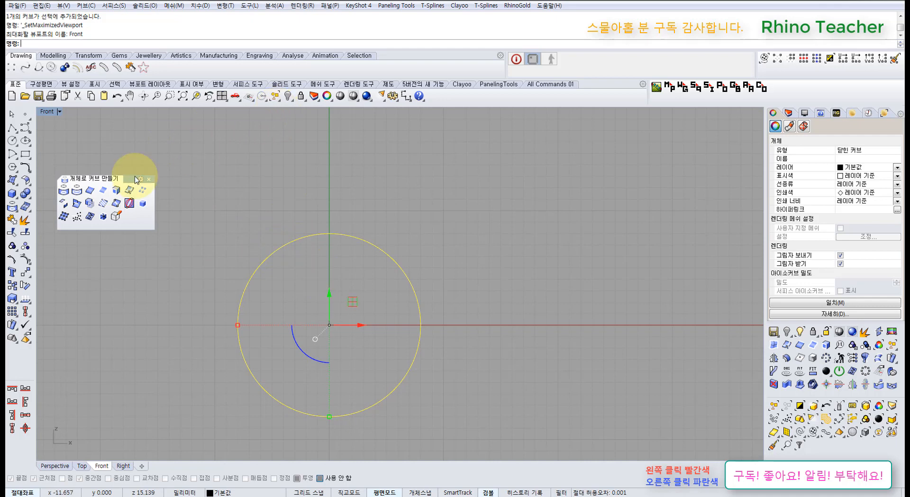
left_click(28, 298)
key("Return")
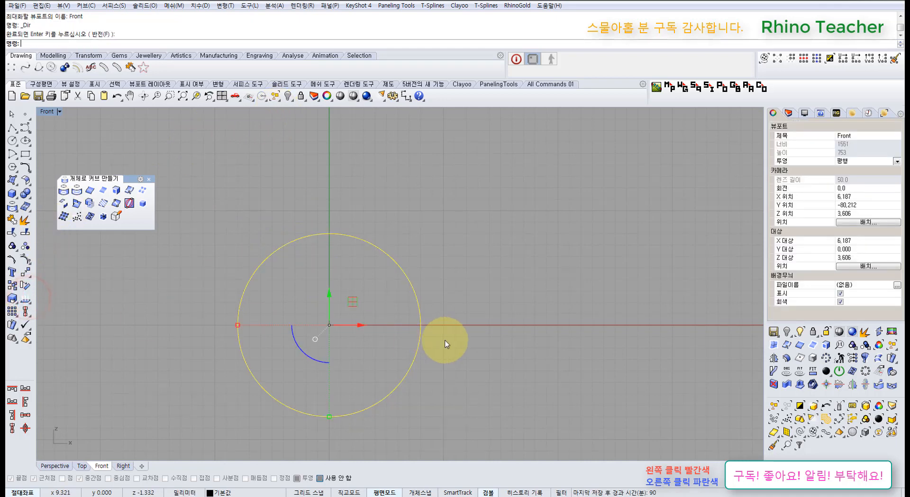
Rotate the circle 270 degrees about the origin in the Front view.
left_click_drag(499, 361, 388, 308)
left_click(26, 287)
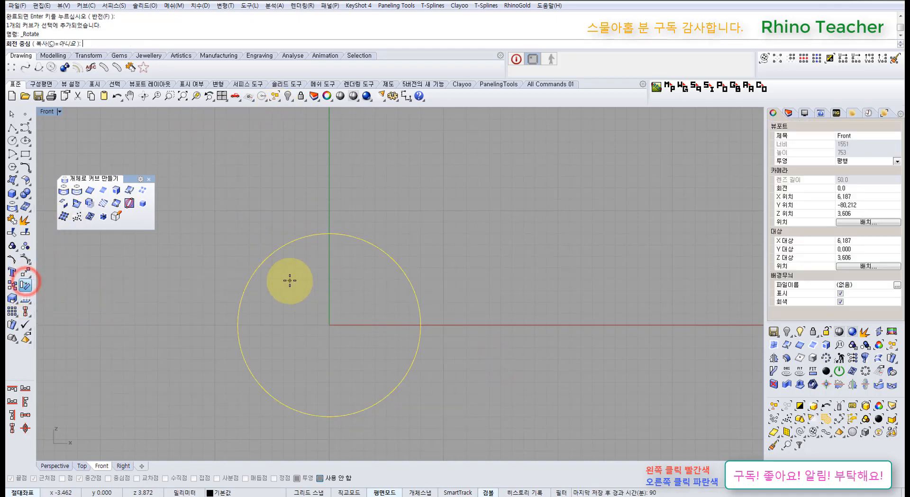
type("0")
key("Return")
left_click(537, 322)
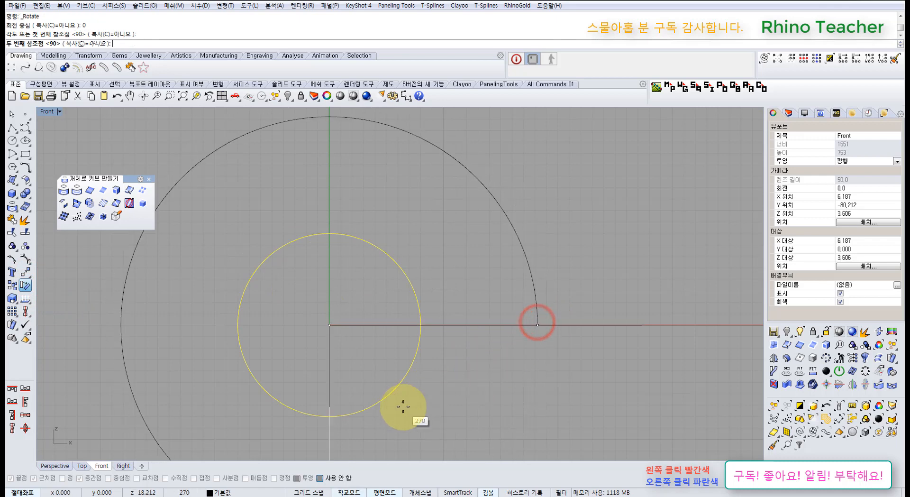
left_click(403, 406)
left_click(432, 405)
left_click_drag(474, 405, 400, 367)
right_click_drag(487, 366, 429, 355)
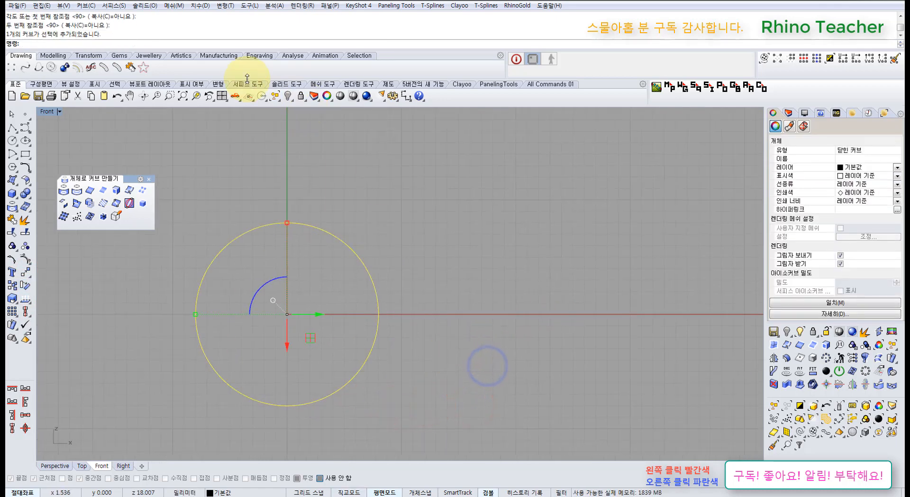
Draw an outward-bulging control-point curve about 2.4 mm high, starting at the circle's lowest point, in the Right view.
left_click(222, 97)
double_click(421, 293)
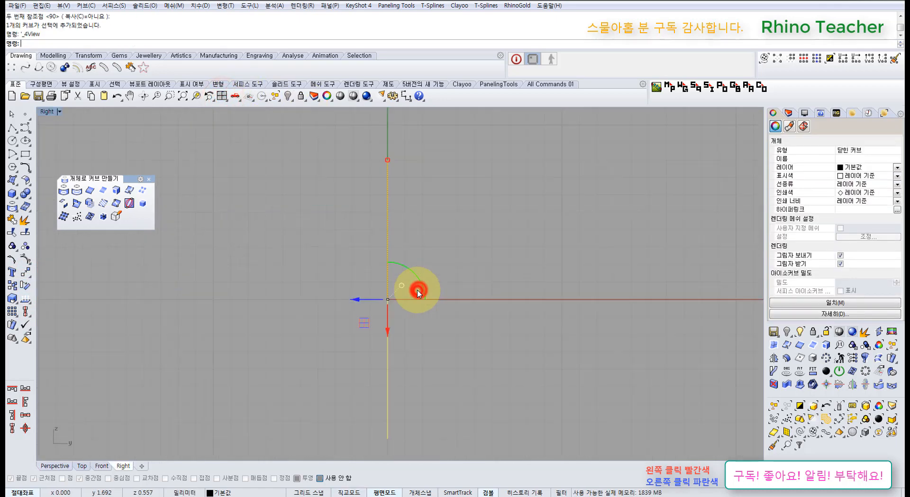
right_click_drag(411, 311, 443, 233)
left_click(501, 293)
right_click_drag(405, 354, 386, 319)
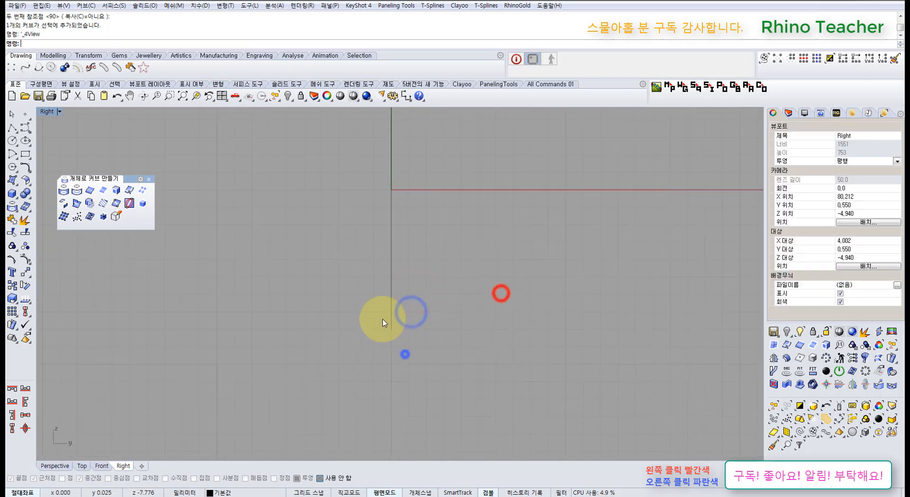
left_click(21, 128)
scroll(334, 328, "up", 8)
left_click(464, 332)
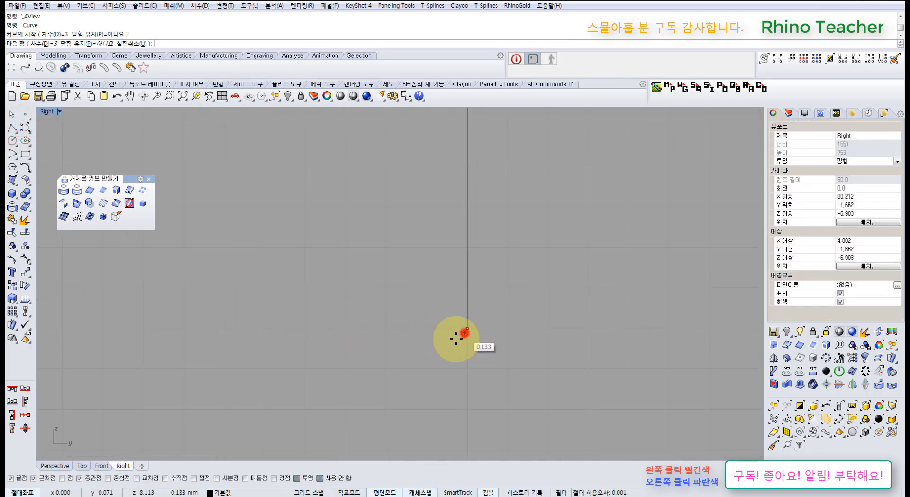
left_click(431, 327)
scroll(392, 346, "down", 2)
right_click_drag(386, 359, 392, 289)
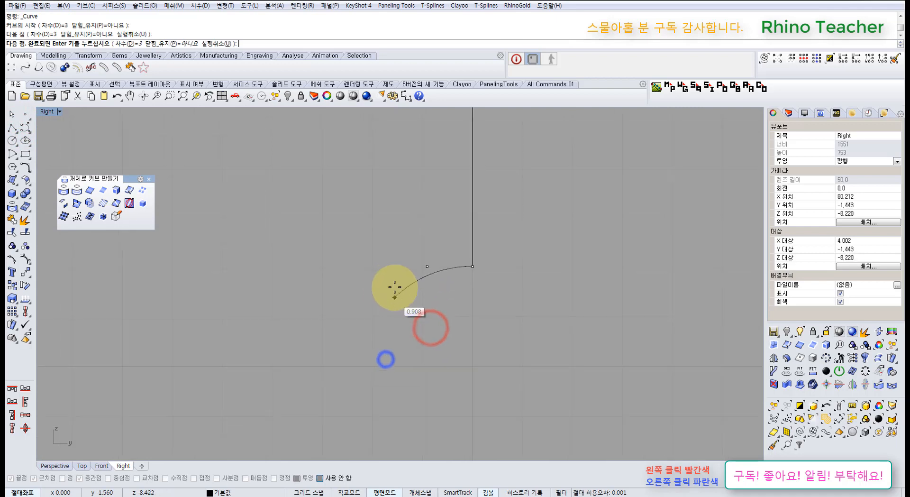
left_click(372, 289)
left_click(369, 335)
left_click(397, 361)
left_click(432, 379)
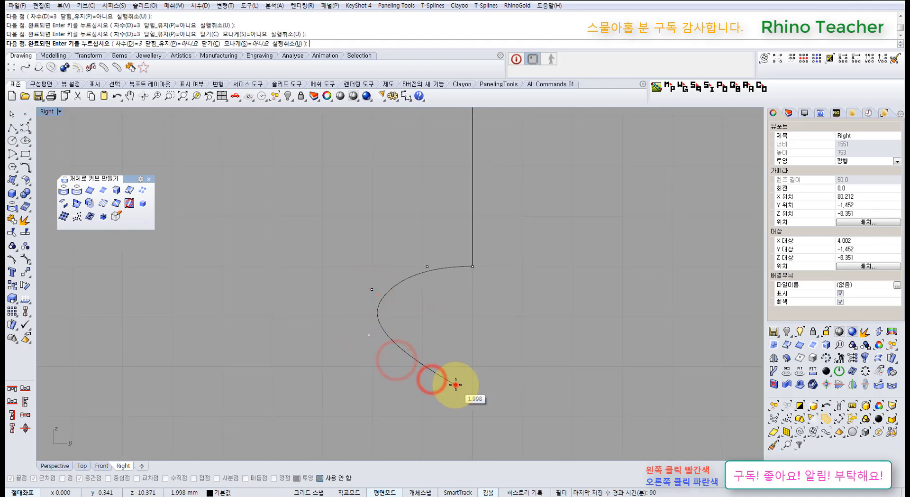
left_click(455, 384)
Delete the control-point curve drawn below the circle.
left_click_drag(437, 347, 414, 364)
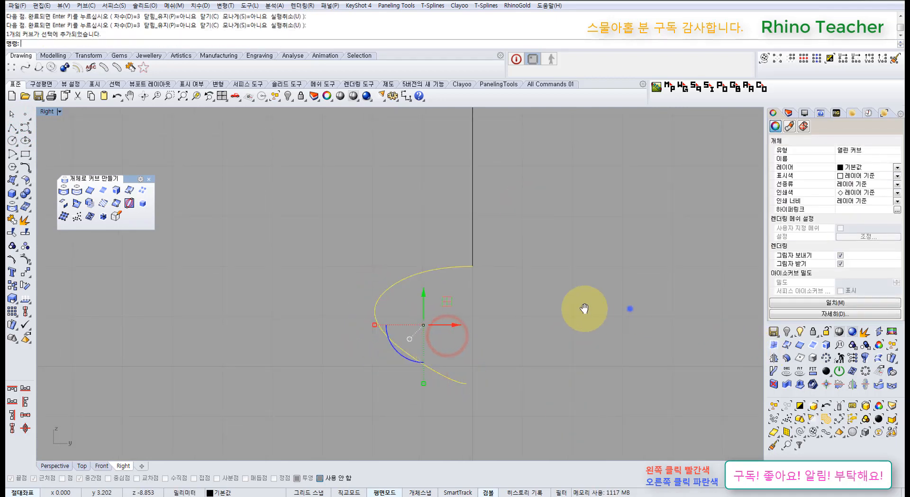
right_click_drag(585, 309, 471, 299)
scroll(344, 334, "up", 6)
right_click_drag(332, 335, 387, 337)
left_click_drag(412, 330, 337, 393)
right_click_drag(337, 381, 329, 385)
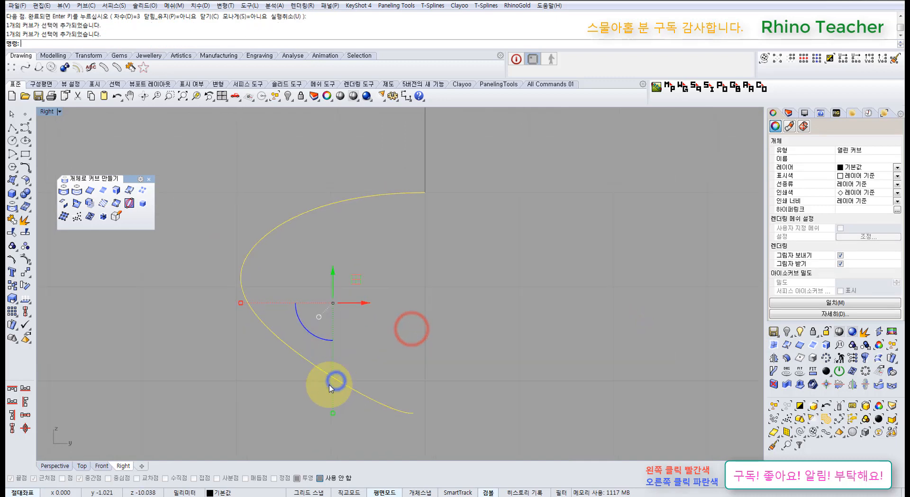
key("Delete")
right_click_drag(331, 354, 383, 343)
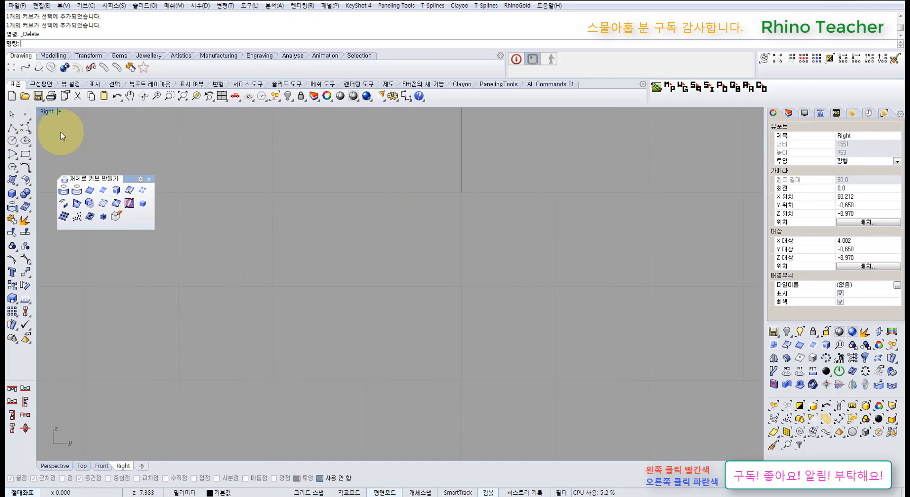
Draw a horizontal line about 3.8 mm long, centred on the circle's lowest point, in the Right view.
left_click(14, 132)
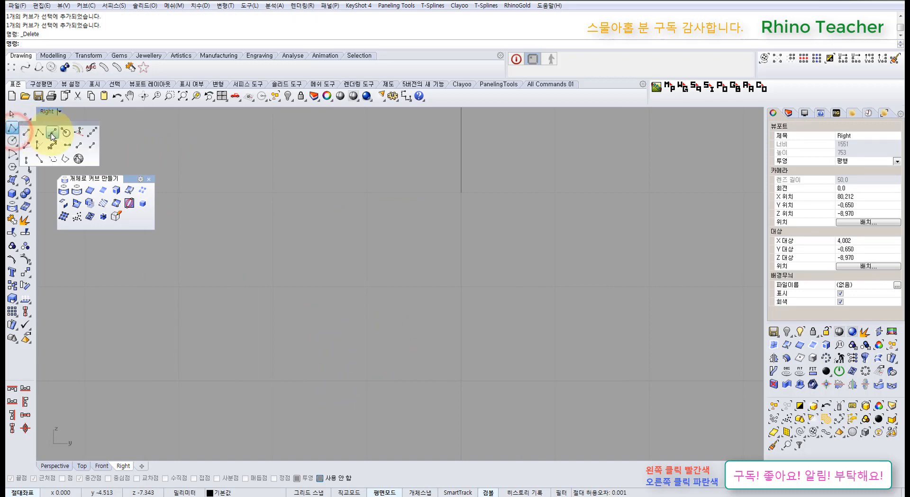
left_click(51, 133)
right_click_drag(365, 196, 335, 226)
scroll(436, 231, "up", 2)
left_click(431, 221)
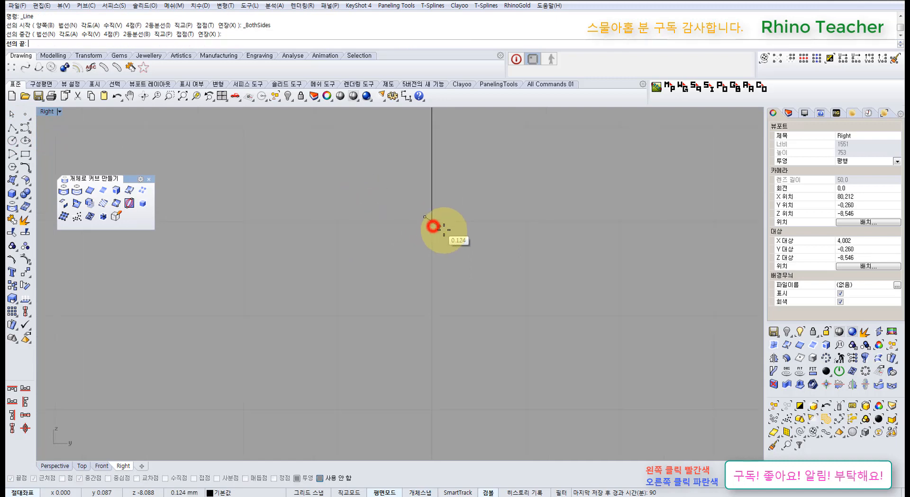
left_click(552, 225)
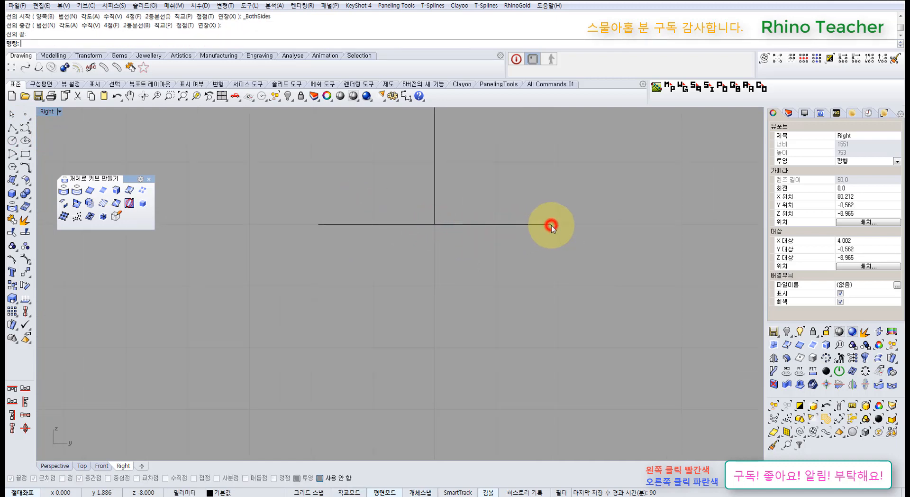
Change the horizontal line at the circle's lowest point to degree 3 and show its control points.
left_click_drag(557, 259, 494, 170)
right_click_drag(382, 232, 346, 198)
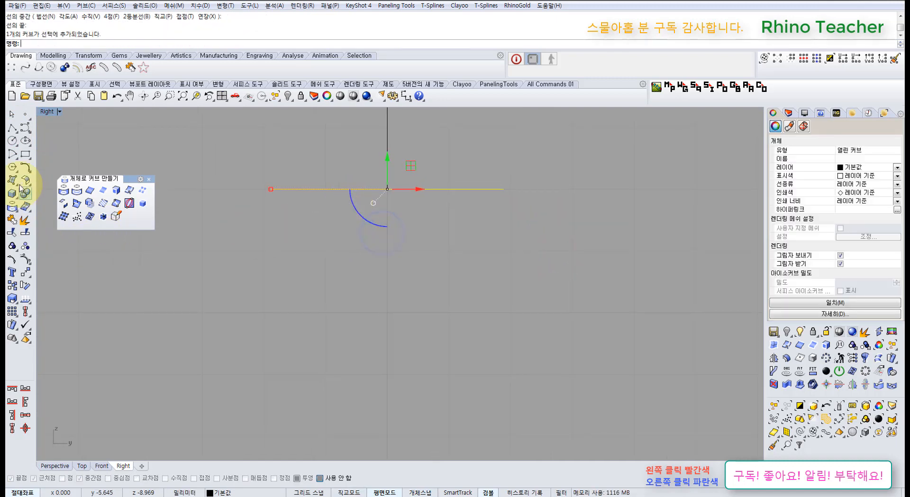
left_click(23, 168)
left_click_drag(54, 165, 59, 230)
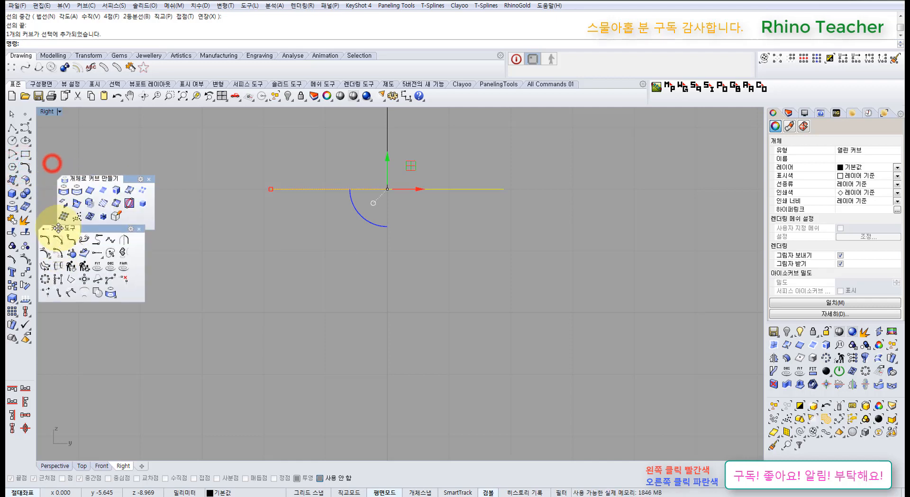
left_click(110, 270)
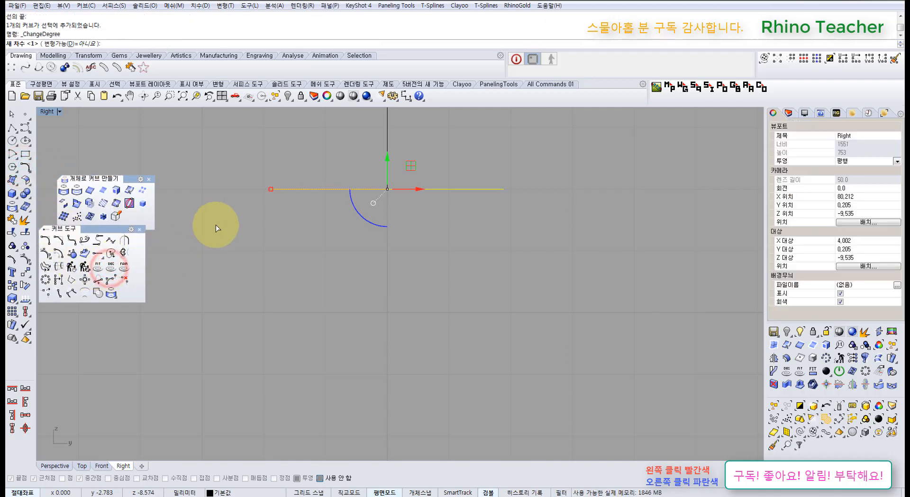
right_click_drag(304, 220, 303, 285)
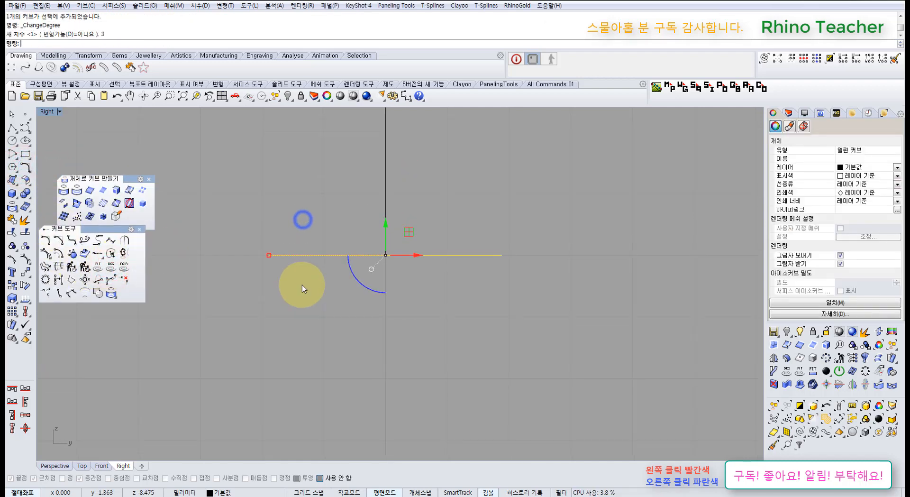
key("F10")
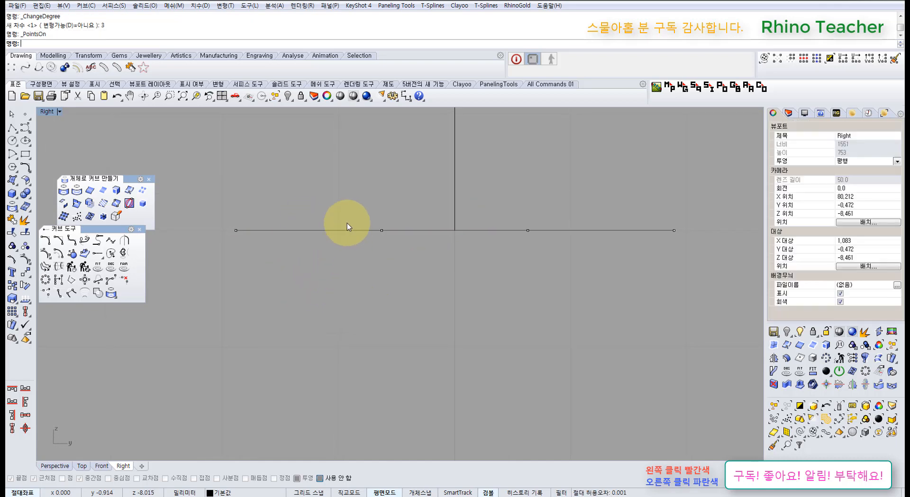
Move the line's two middle control points straight down to form a deep, downward-bulging curve.
scroll(526, 280, "down", 6)
right_click_drag(522, 277, 450, 277)
left_click_drag(447, 208, 477, 277, "shift")
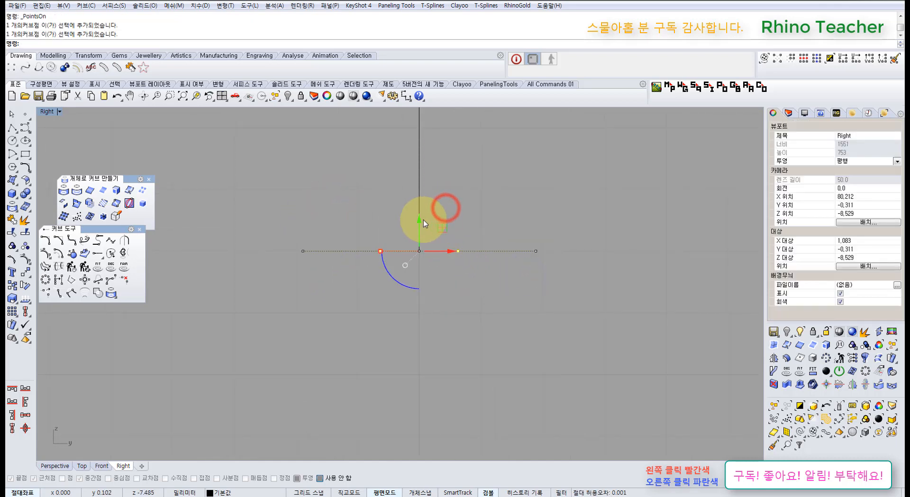
left_click_drag(422, 220, 425, 366)
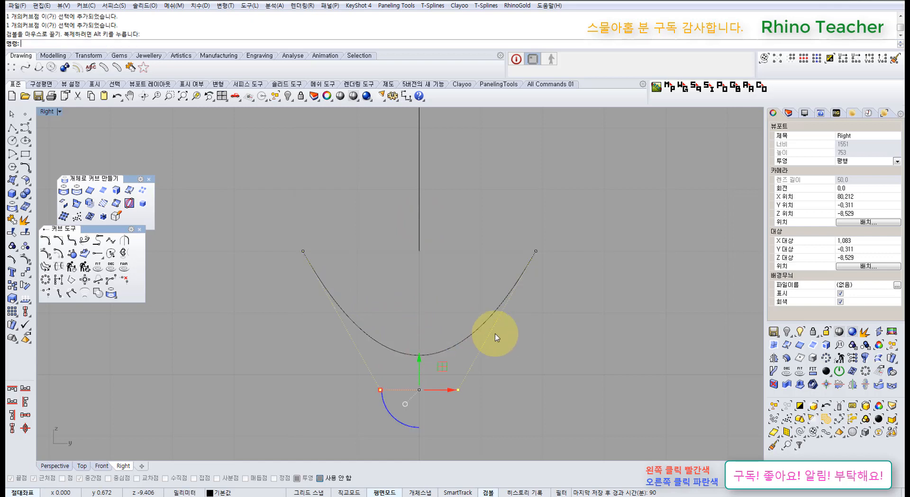
left_click(587, 334)
right_click_drag(491, 308, 502, 285)
right_click_drag(412, 272, 409, 289)
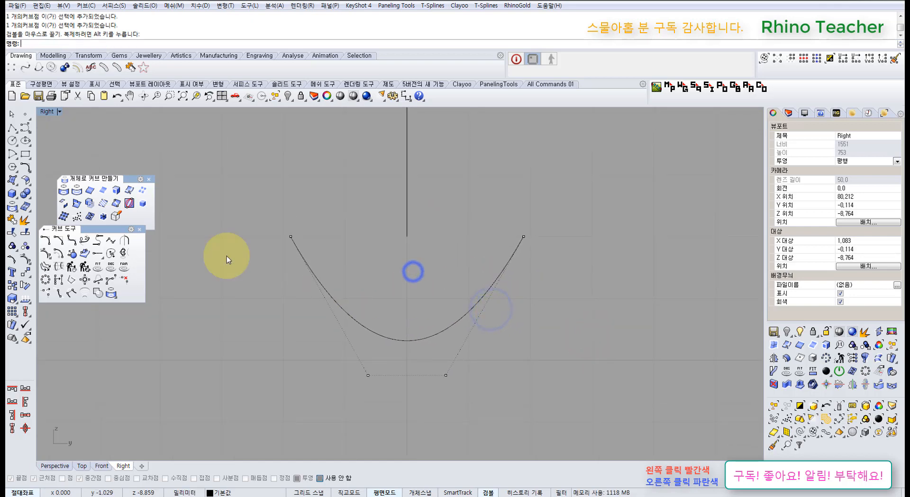
Close the open side of the bulging curve with a straight polyline between its two end points.
left_click(9, 131)
left_click(289, 232)
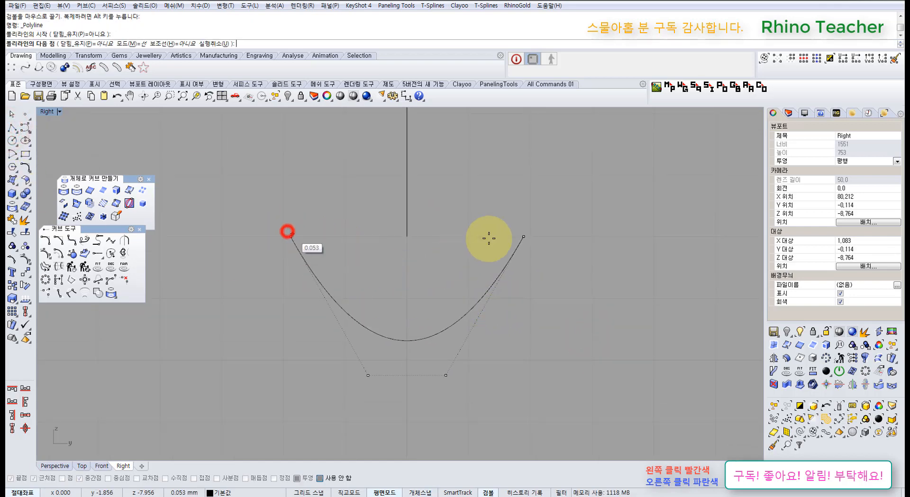
left_click(519, 232)
right_click(473, 229)
left_click(479, 218)
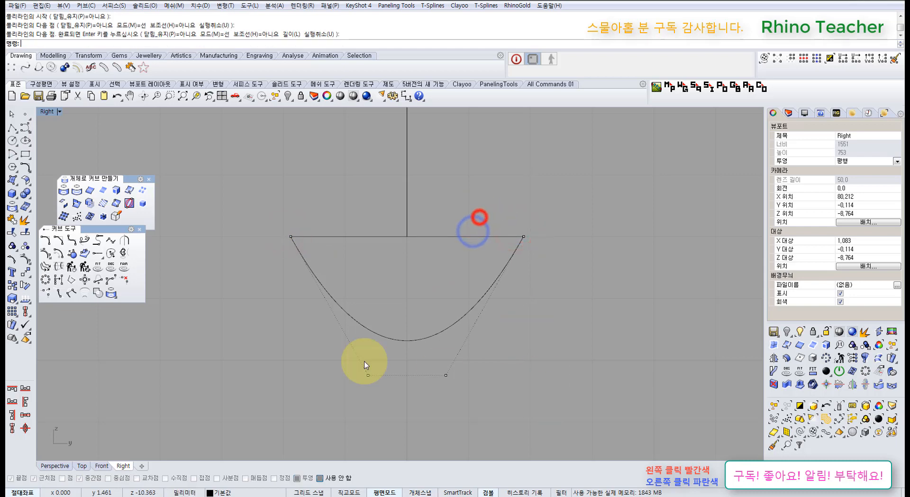
Change the closing line to degree 3 and show its control points.
left_click_drag(297, 341, 530, 379)
left_click_drag(450, 242, 437, 214)
right_click_drag(433, 207, 402, 263)
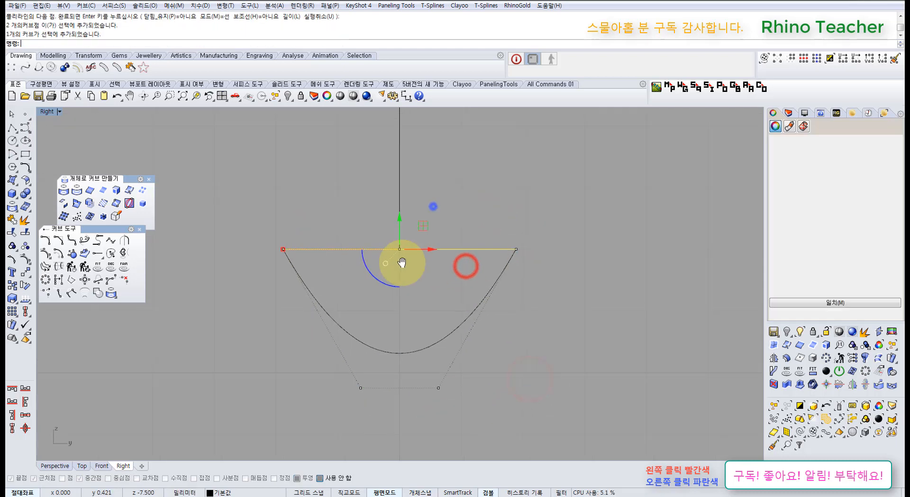
left_click(114, 268)
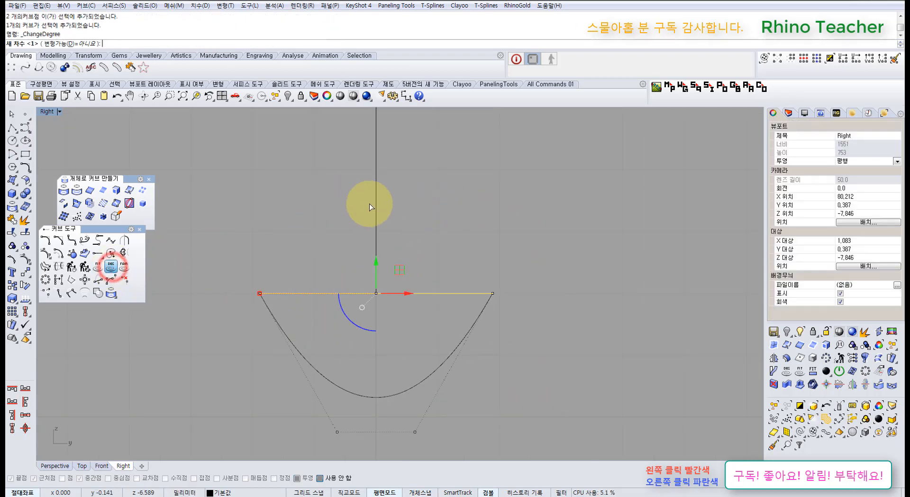
type("3")
key("Return")
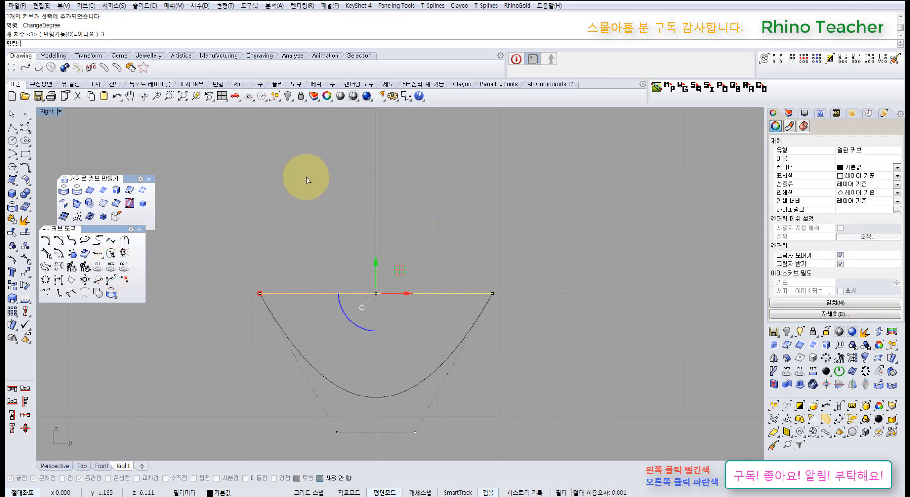
right_click_drag(327, 243, 303, 195)
key("F10")
scroll(308, 246, "down", 6)
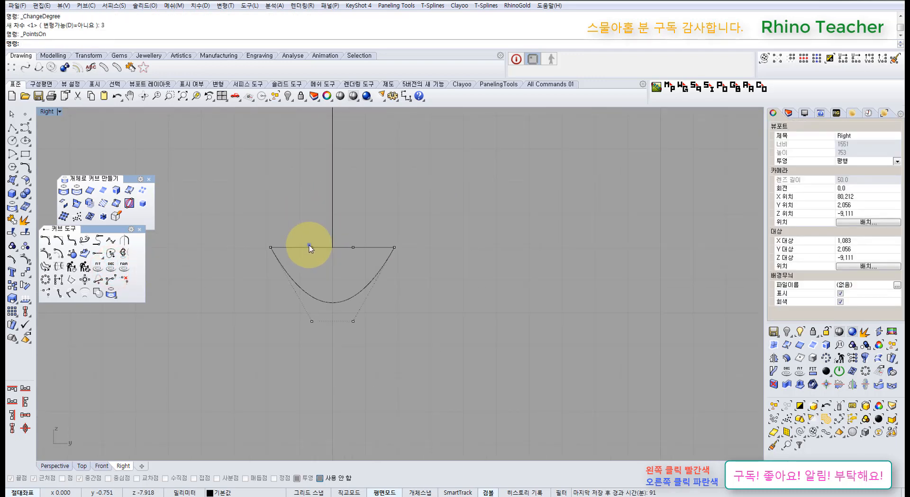
Move the shared end points of both curves straight down so the upper curve arches upward.
right_click_drag(309, 246, 340, 239)
left_click_drag(292, 215, 318, 258)
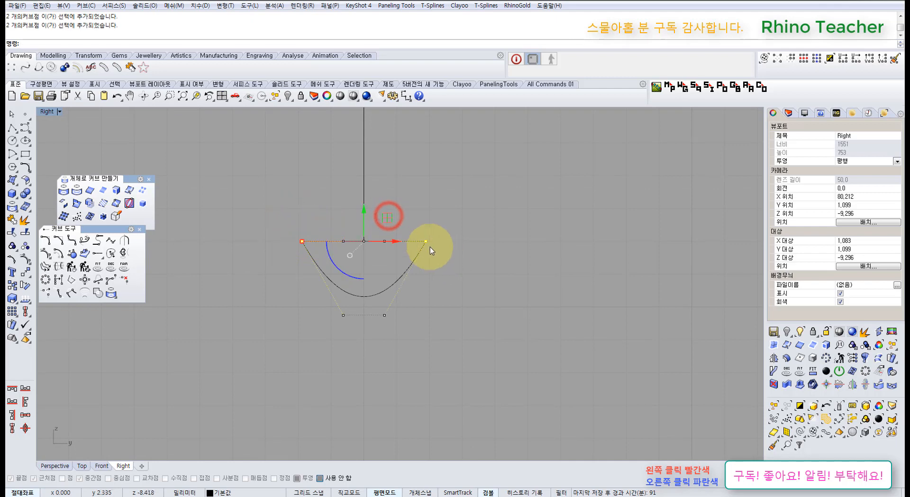
left_click_drag(306, 208, 307, 249)
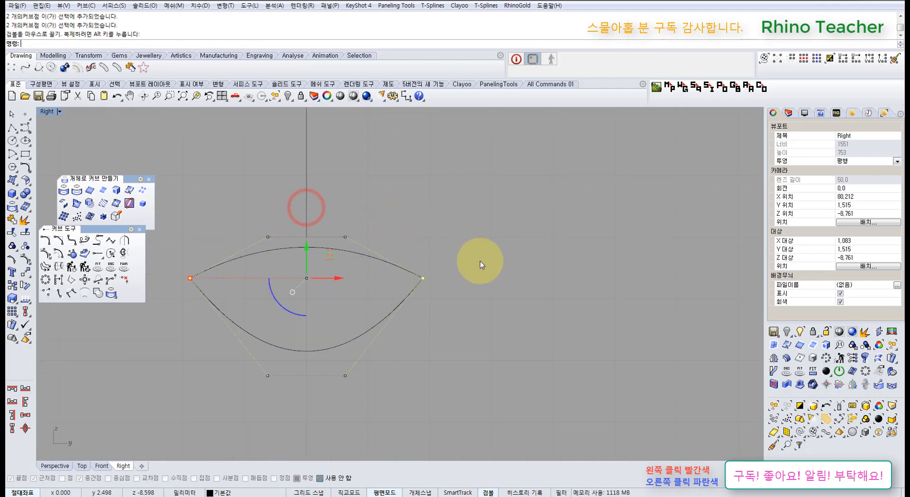
left_click(481, 257)
Lower the lower curve's two middle control points and scale them symmetrically apart to make its bulge fuller.
right_click_drag(337, 330, 385, 255)
left_click_drag(234, 261, 464, 380)
right_click_drag(326, 275, 378, 291)
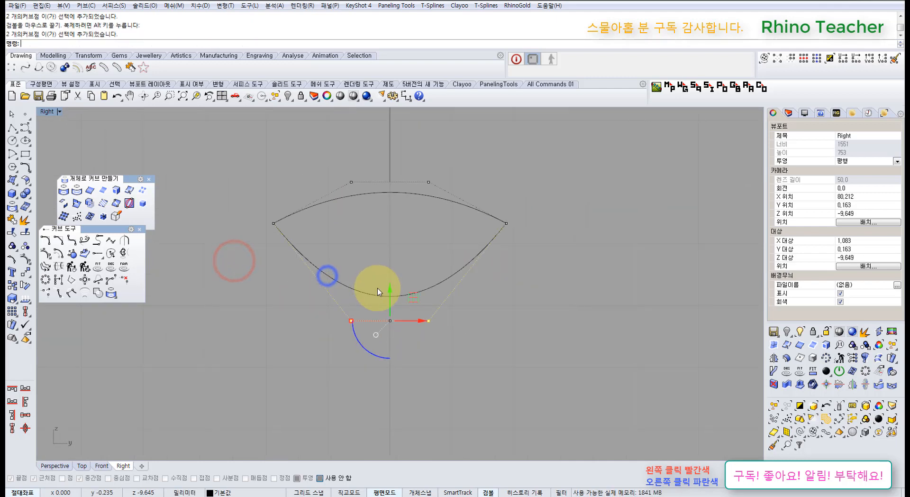
left_click_drag(388, 294, 389, 322)
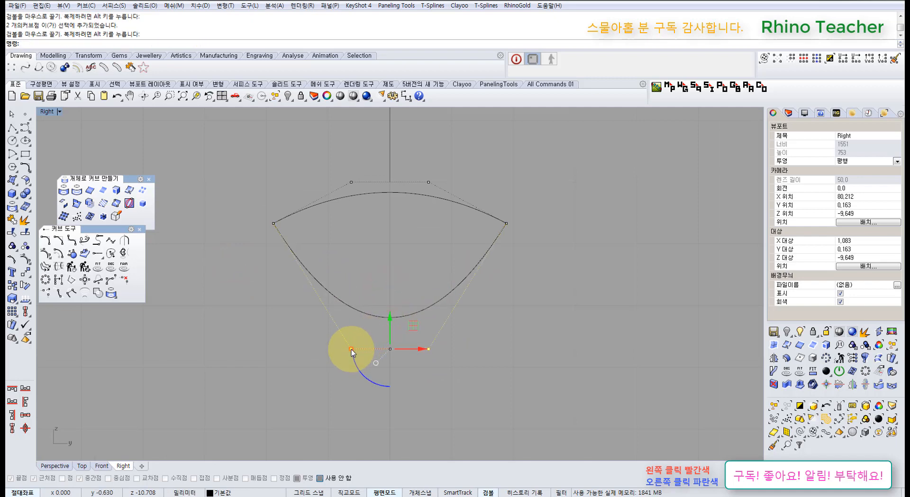
left_click_drag(352, 351, 289, 343)
left_click(374, 222)
right_click_drag(373, 209, 367, 247)
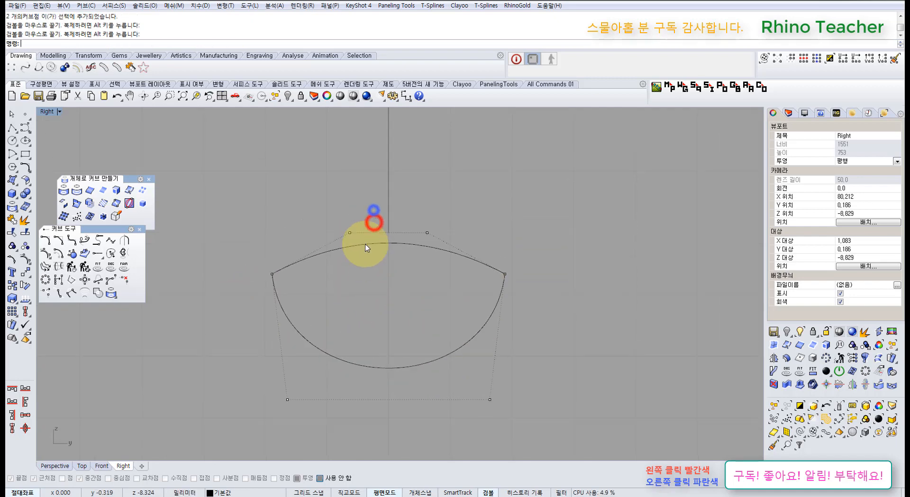
Scale the upper curve's two middle control points symmetrically apart until they lie just outside the curve ends.
left_click_drag(331, 208, 444, 270)
right_click_drag(408, 264, 427, 292)
scroll(364, 261, "up", 4)
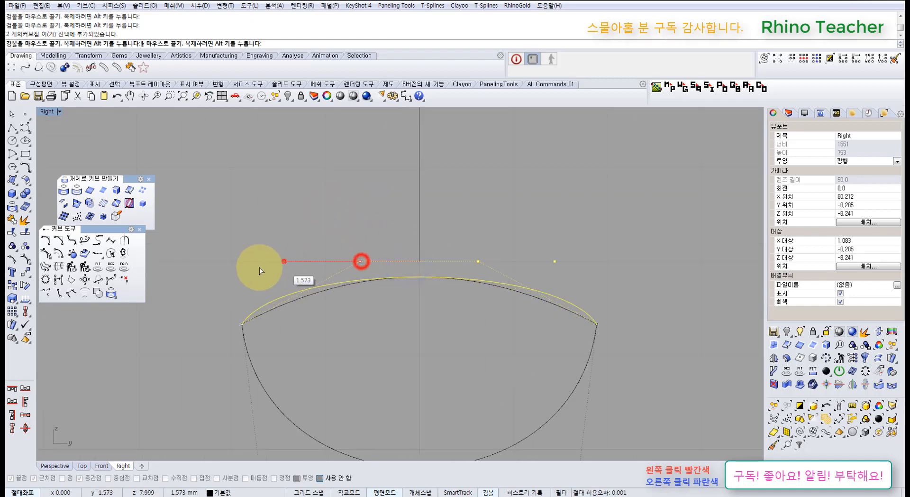
left_click_drag(230, 270, 233, 271)
scroll(240, 274, "down", 6)
left_click(347, 321)
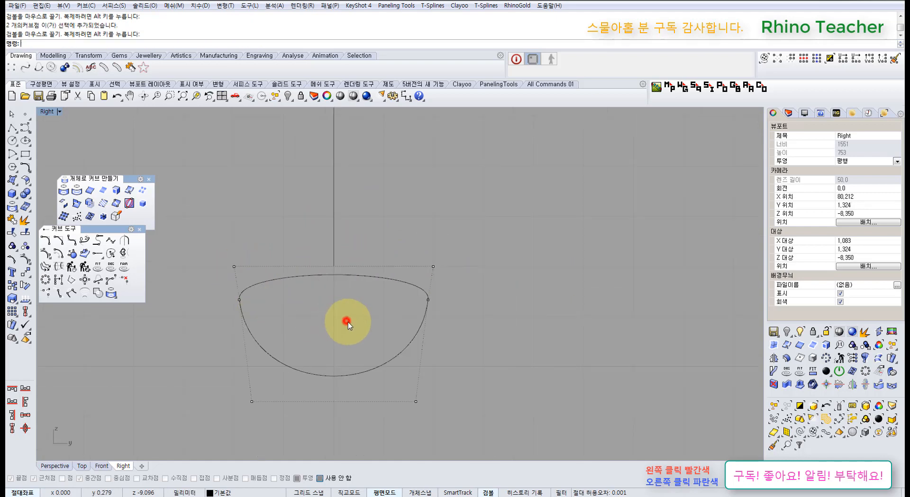
Raise the upper curve's two middle control points slightly towards the lower end of the vertical line.
right_click_drag(348, 323, 378, 332)
scroll(378, 332, "up", 4)
left_click_drag(541, 279, 540, 279)
right_click_drag(409, 262, 463, 278)
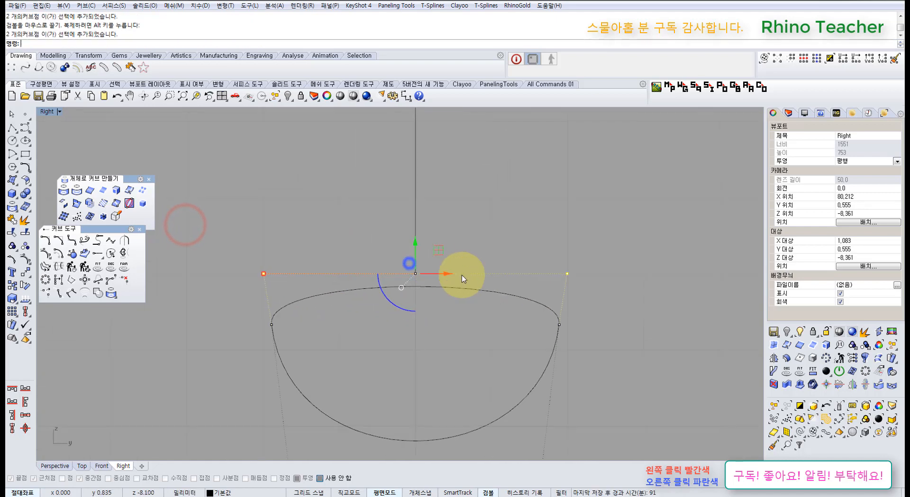
scroll(426, 261, "up", 4)
left_click_drag(409, 234, 409, 233)
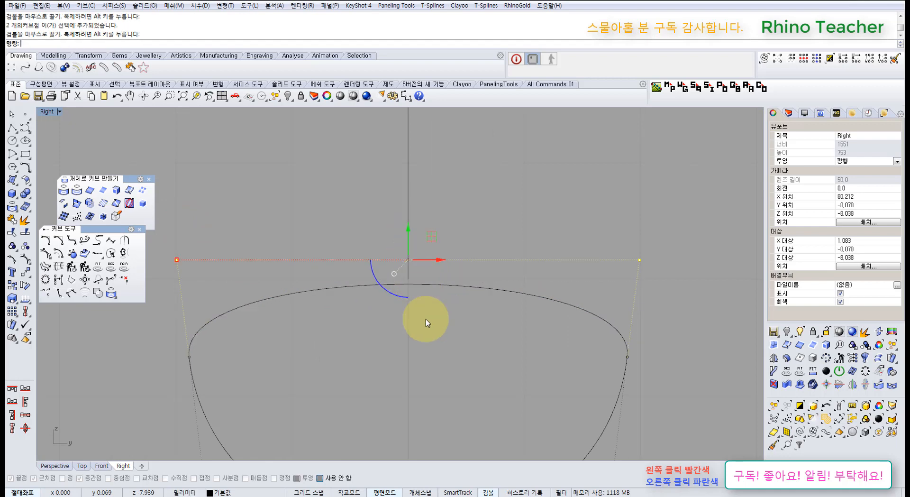
left_click(429, 332)
Move the lower curve's two middle control points slightly further down to deepen the profile.
scroll(433, 335, "down", 6)
right_click_drag(445, 356, 397, 266)
scroll(443, 273, "down", 4)
left_click_drag(302, 293, 504, 387)
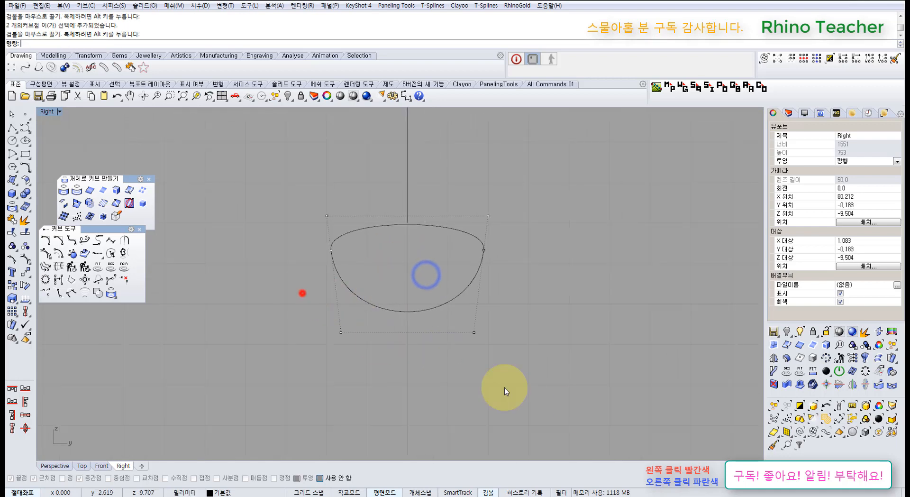
scroll(496, 332, "up", 4)
left_click_drag(365, 314, 368, 330)
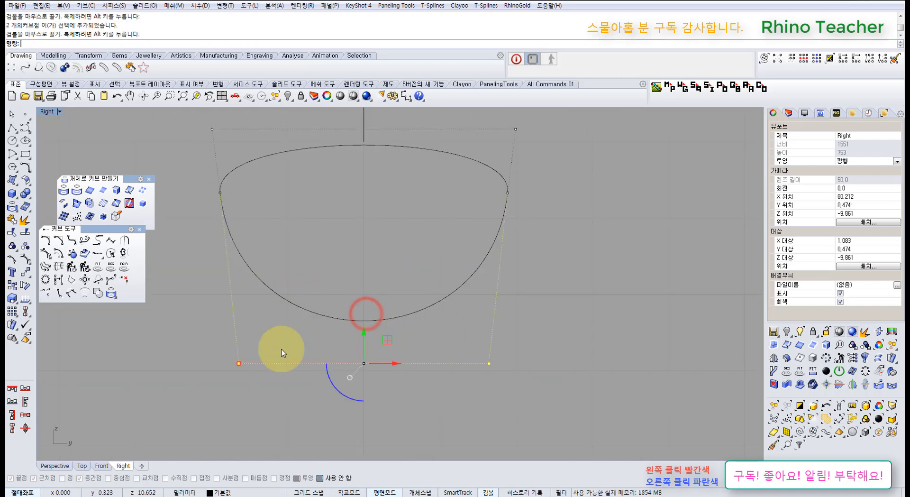
Try spreading the lower curve's two middle control points further apart, check the side junction, and undo the change.
right_click_drag(270, 350, 354, 347)
left_click_drag(322, 361, 264, 361)
right_click_drag(318, 200, 321, 247)
scroll(319, 234, "up", 6)
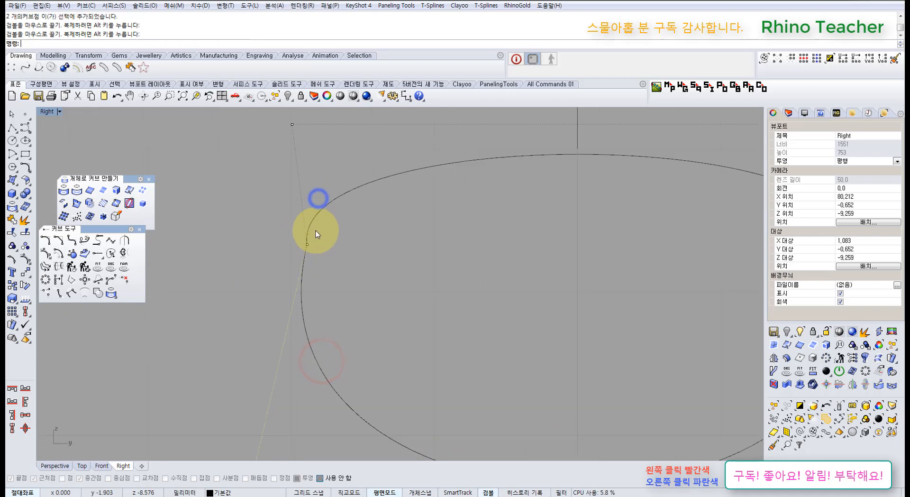
scroll(306, 303, "down", 4)
key("ctrl+z")
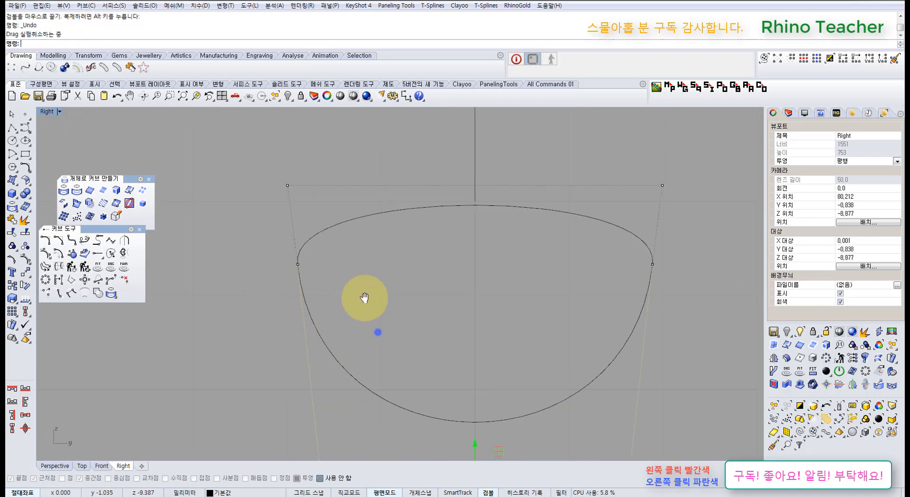
scroll(351, 246, "down", 4)
scroll(409, 309, "up", 3)
scroll(409, 309, "down", 2)
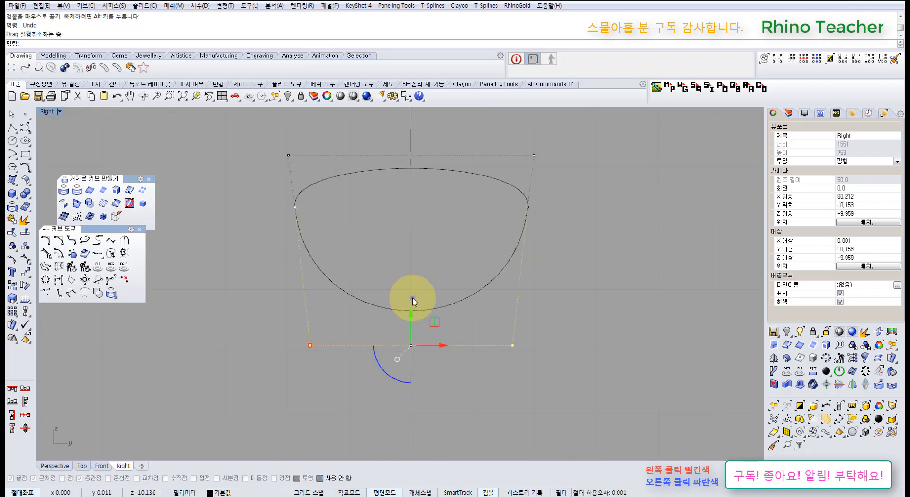
right_click_drag(490, 266, 361, 262)
scroll(365, 236, "up", 3)
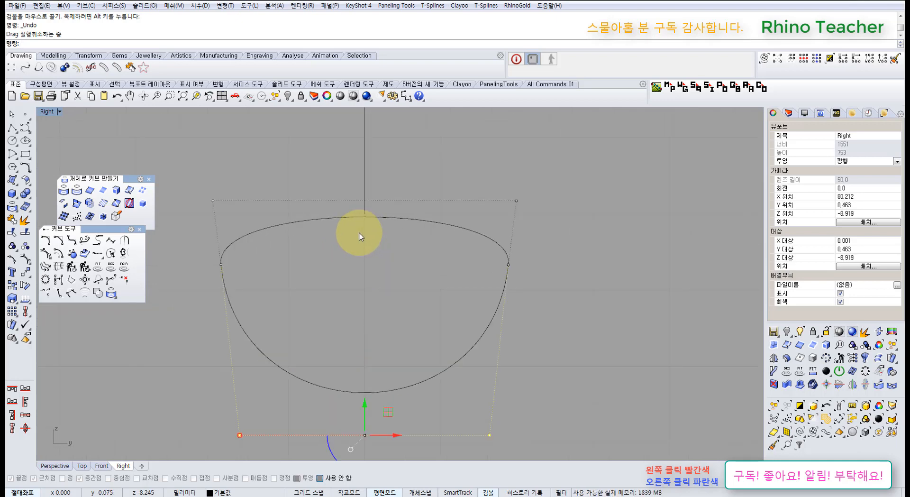
left_click(111, 243)
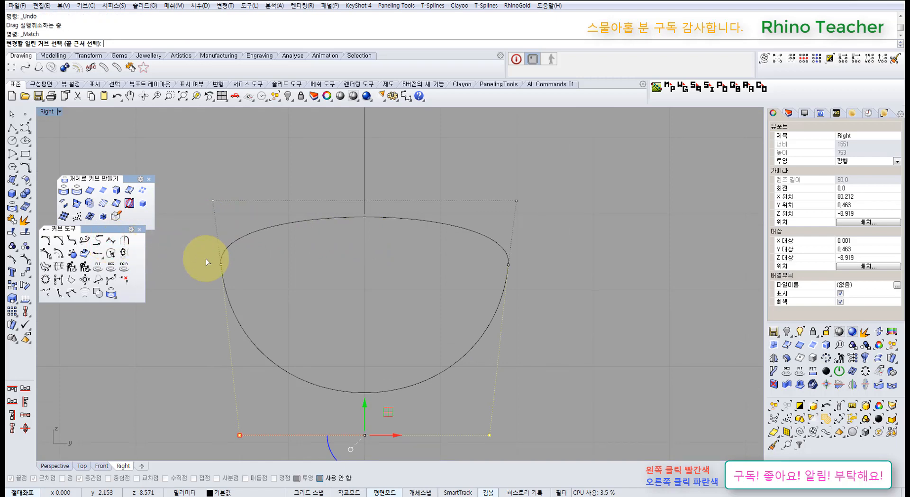
right_click_drag(209, 247, 245, 264)
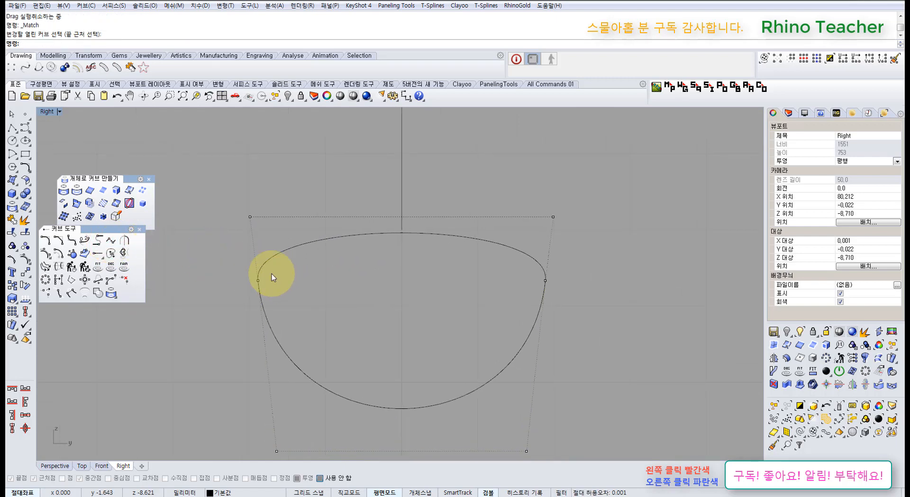
right_click_drag(283, 307, 310, 285)
right_click_drag(232, 238, 147, 244)
Set up a tangency match from the upper curve's left end to the lower curve and inspect the previewed junction closely.
left_click(109, 244)
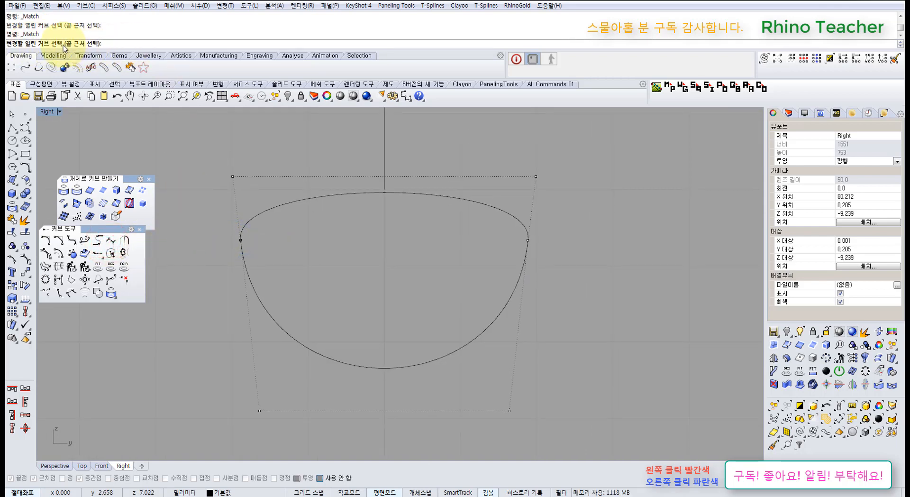
mouse_move(297, 256)
right_mouse_down("ctrl")
mouse_move(315, 246)
mouse_move(271, 216)
right_mouse_up("ctrl")
left_click(263, 216)
left_click(266, 253)
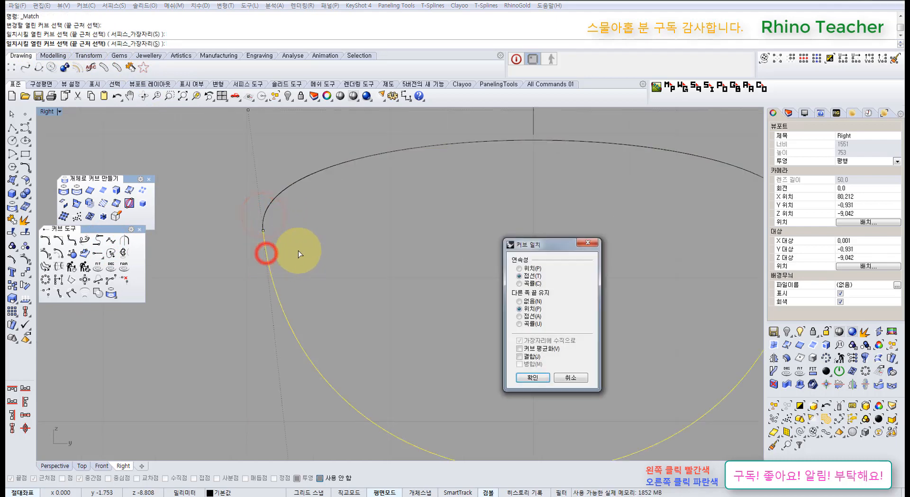
left_click_drag(531, 246, 460, 224)
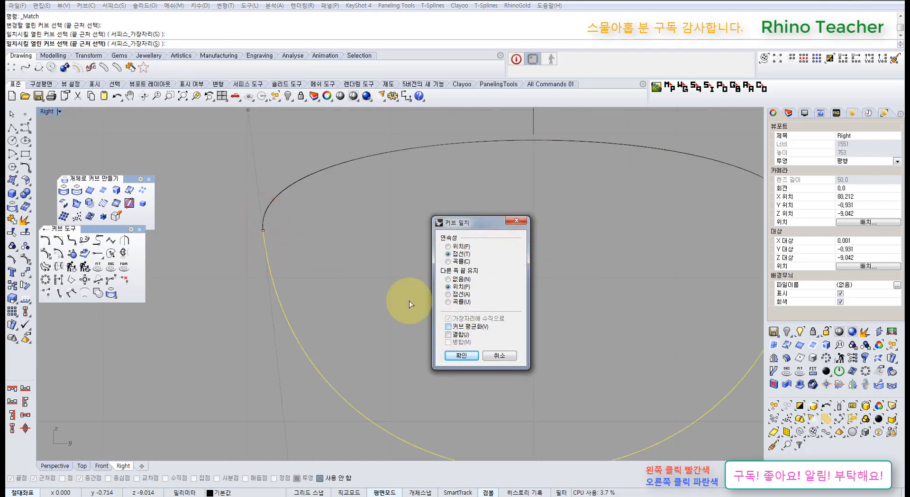
right_click_drag(382, 262, 459, 318)
scroll(290, 249, "up", 6)
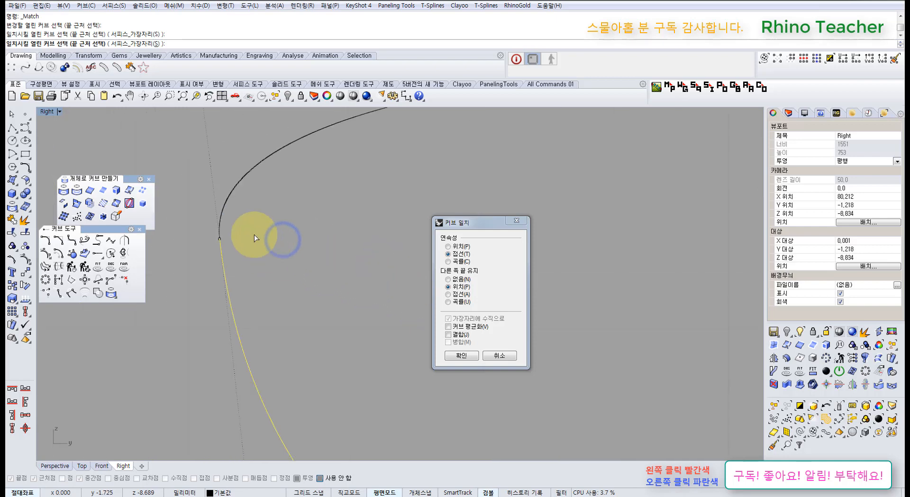
scroll(238, 219, "up", 8)
right_click_drag(198, 178, 289, 256)
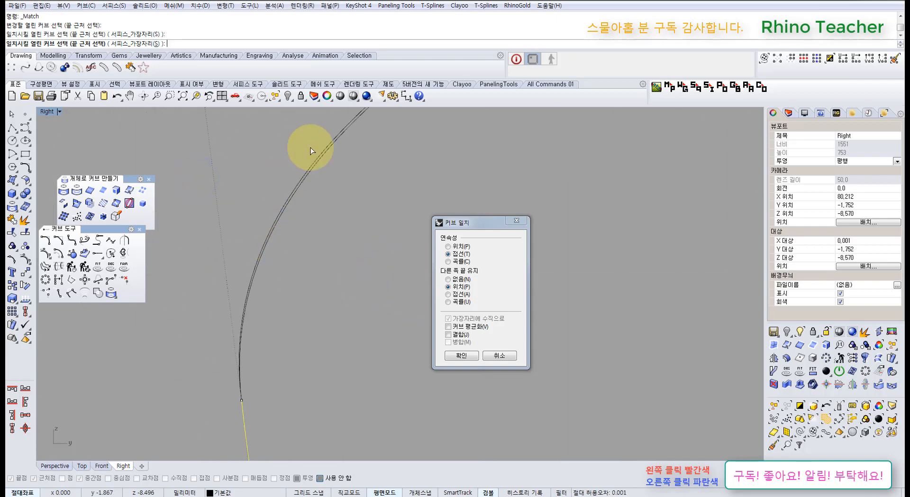
scroll(308, 194, "down", 6)
right_click_drag(333, 205, 265, 238)
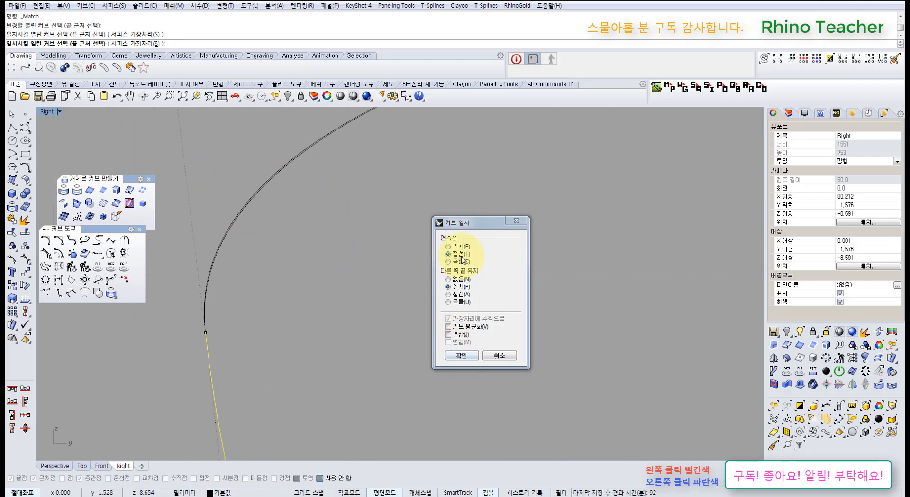
right_click_drag(348, 209, 239, 261)
scroll(279, 253, "down", 15)
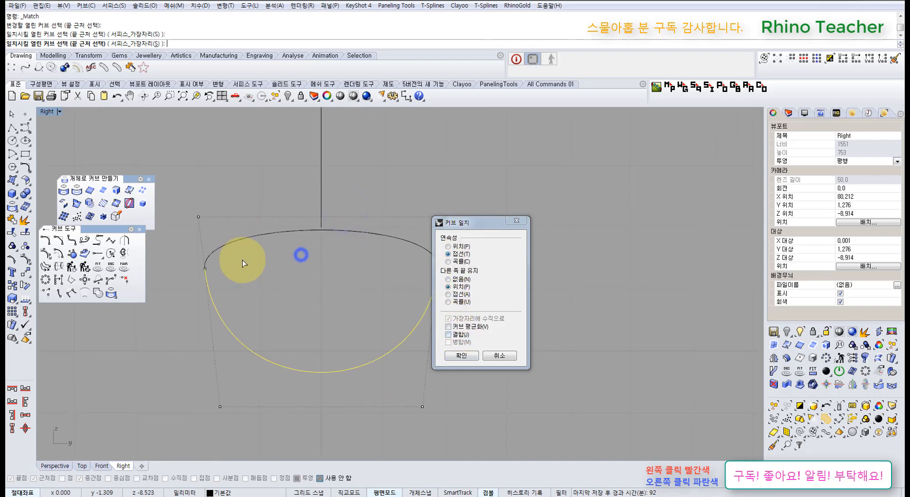
Try curvature continuity for the left-end match and switch back to tangency.
right_click_drag(210, 222, 195, 264)
mouse_move(311, 272)
right_mouse_down()
mouse_move(240, 272)
mouse_move(327, 279)
mouse_move(299, 283)
right_mouse_up()
left_click(449, 262)
scroll(342, 286, "down", 5)
scroll(244, 282, "up", 4)
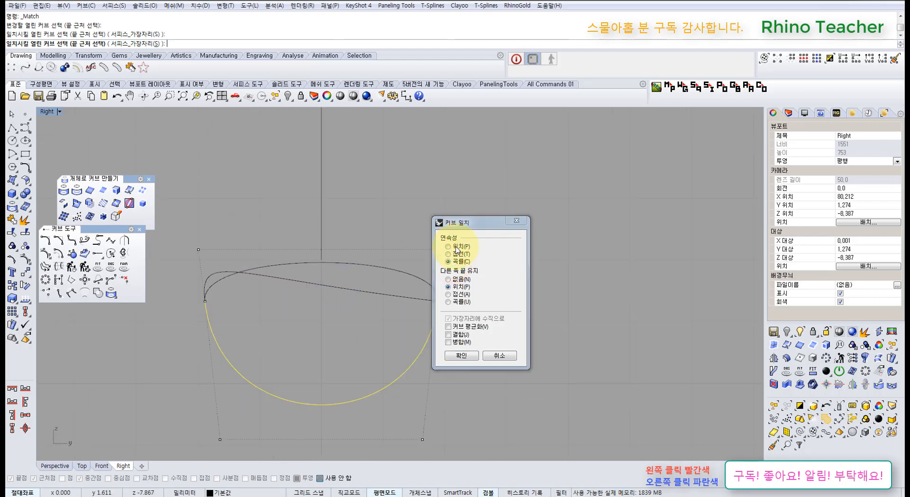
left_click(448, 254)
right_click_drag(354, 279, 392, 259)
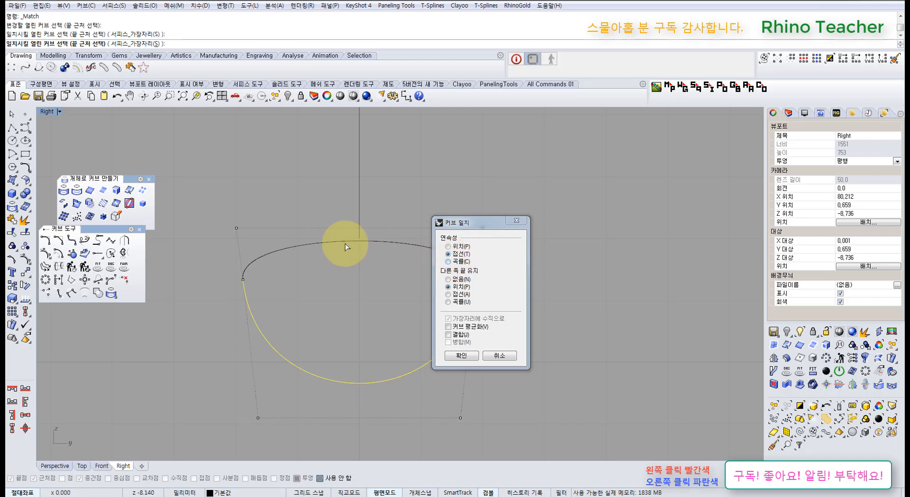
Preview curvature continuity once more and apply the left-end match with tangency, preserving position at the other end.
left_click(241, 206)
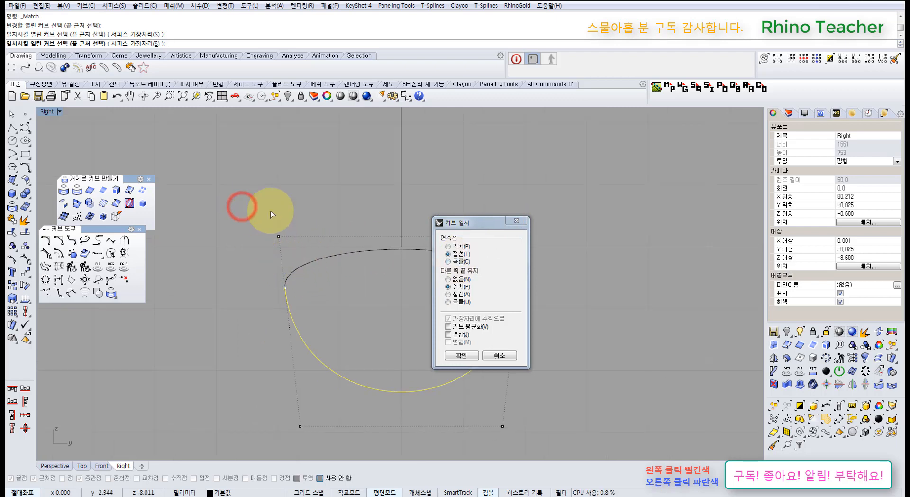
right_click_drag(359, 284, 279, 278)
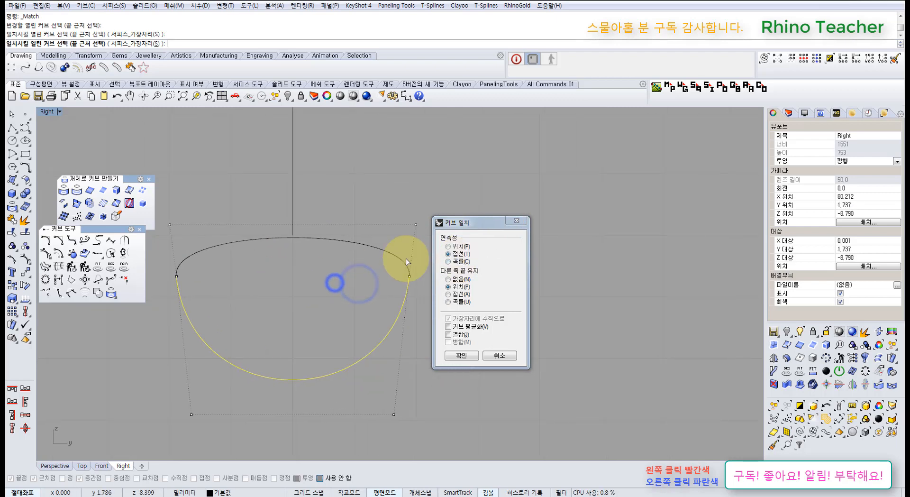
left_click(448, 262)
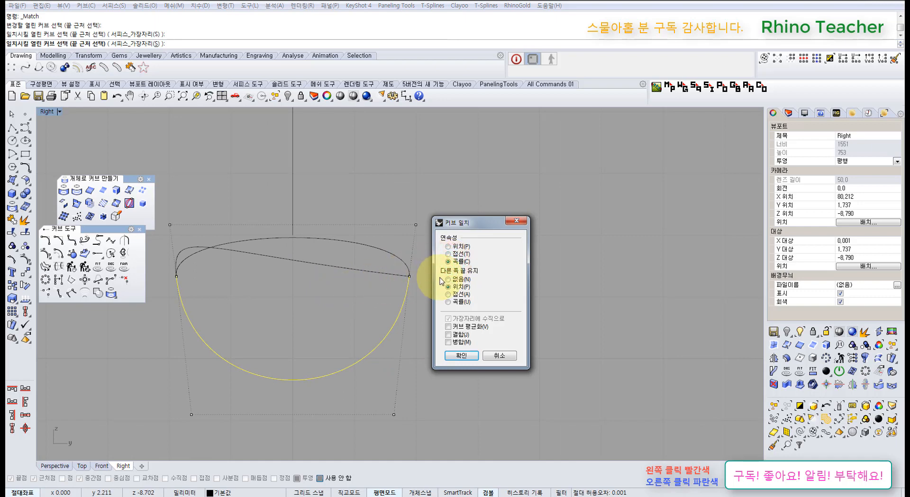
right_click_drag(292, 280, 310, 317)
scroll(251, 309, "down", 2)
scroll(255, 317, "up", 6)
left_click(460, 356)
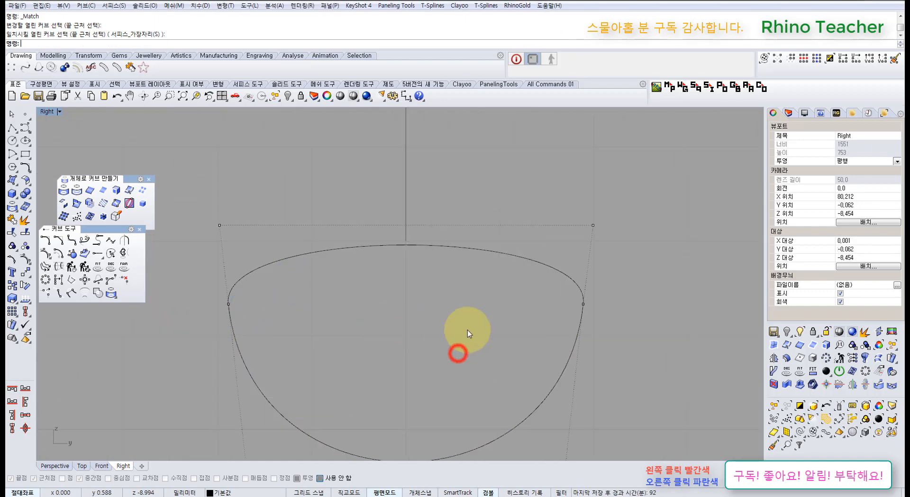
Match the upper curve's right end to the lower curve with tangency, preserving the other end's position, and hide the control points.
right_click_drag(466, 327, 353, 321)
left_click(104, 241)
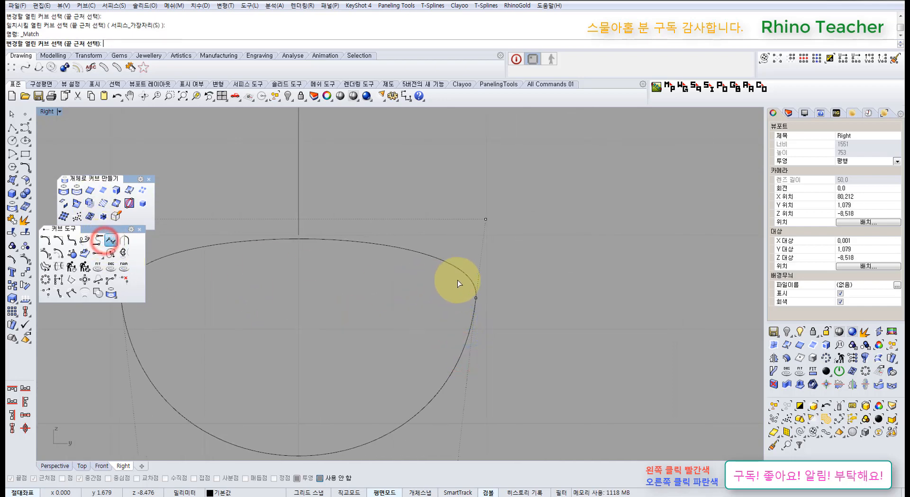
left_click(470, 279)
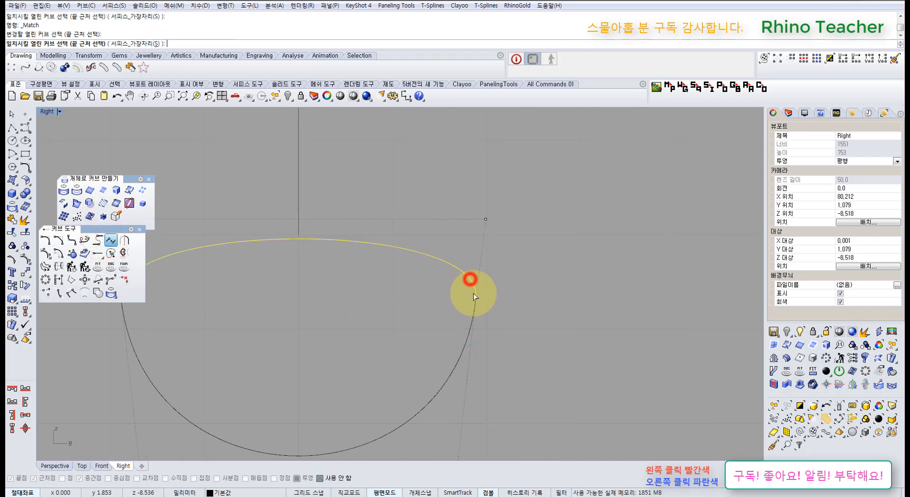
left_click(474, 309)
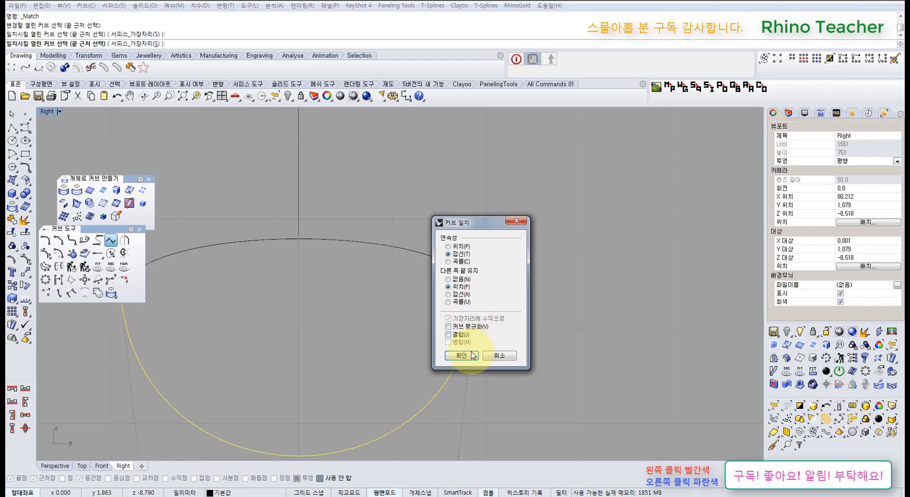
left_click(470, 356)
left_click(519, 336)
left_click(505, 369)
right_click_drag(417, 360, 431, 308)
key("F11")
Examine the upper and lower curves individually and check how they meet at both side junctions.
left_click_drag(492, 334, 412, 306)
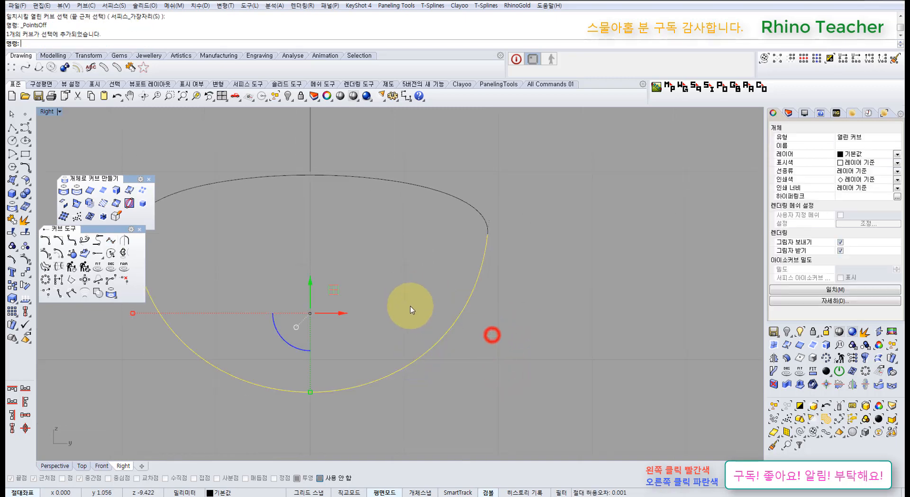
mouse_move(430, 266)
right_mouse_down()
mouse_move(423, 283)
mouse_move(443, 270)
right_mouse_up()
left_click(421, 272)
left_click(444, 212)
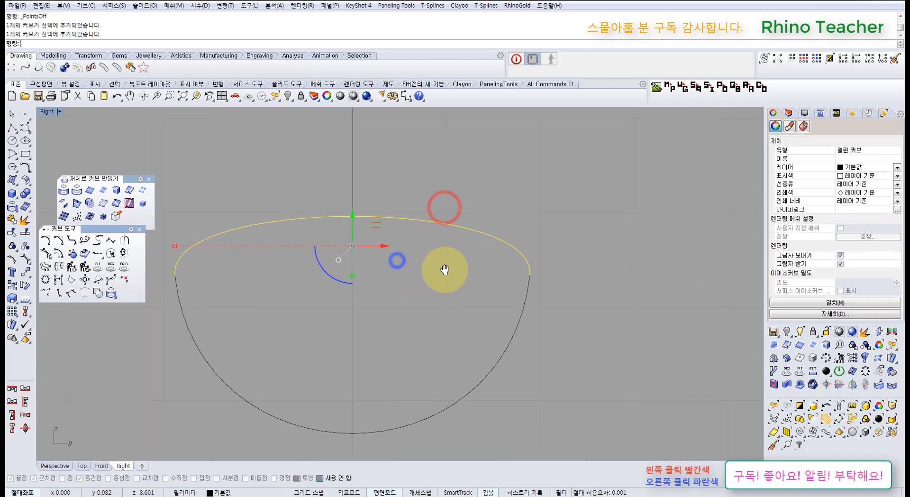
scroll(443, 270, "down", 5)
scroll(470, 257, "up", 3)
left_click(528, 344)
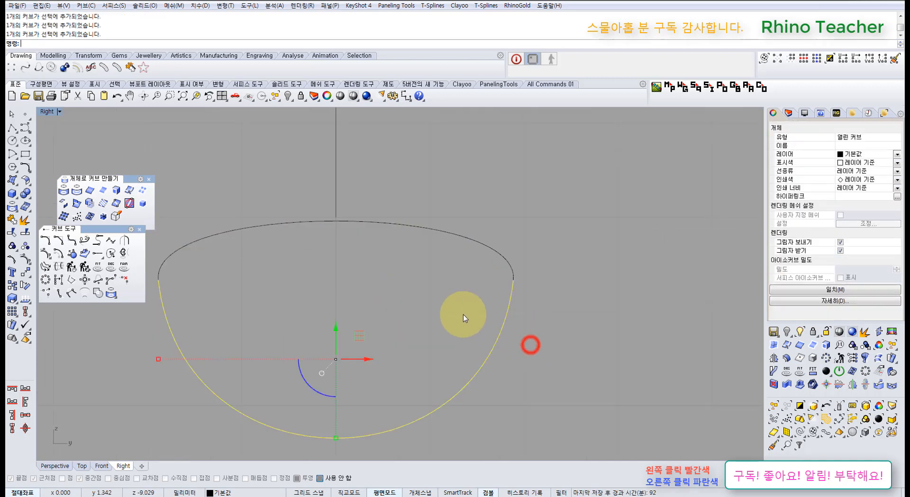
left_click(527, 218)
left_click_drag(491, 209, 447, 278)
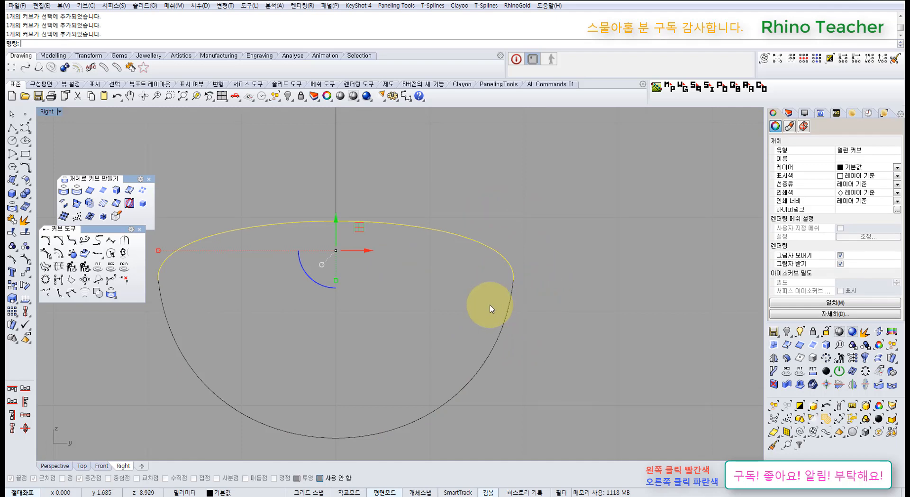
right_click_drag(426, 296, 486, 279)
left_click(419, 305)
right_click_drag(277, 269, 313, 270)
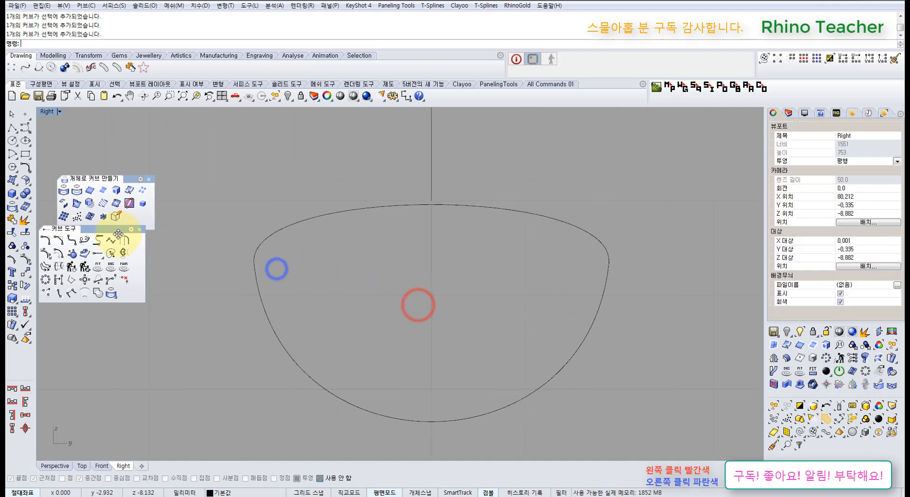
left_click_drag(291, 292, 203, 293)
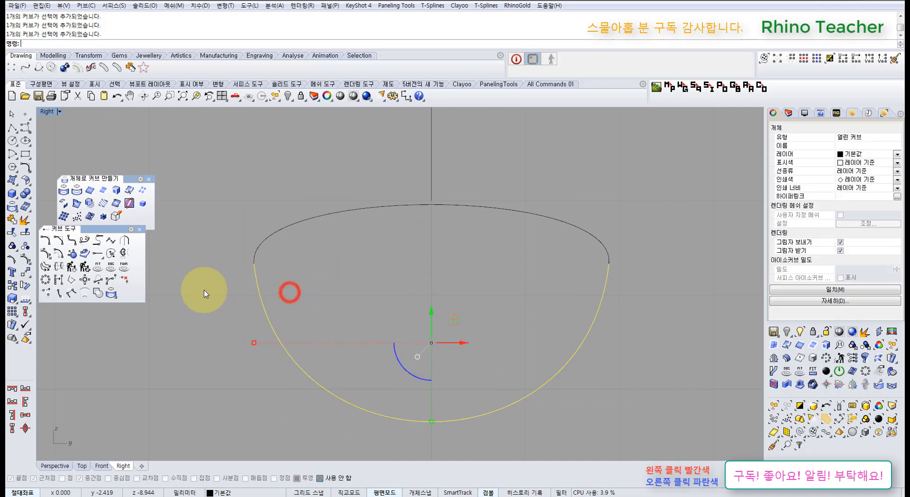
left_click(287, 251)
left_click_drag(281, 238, 261, 215)
left_click(327, 260)
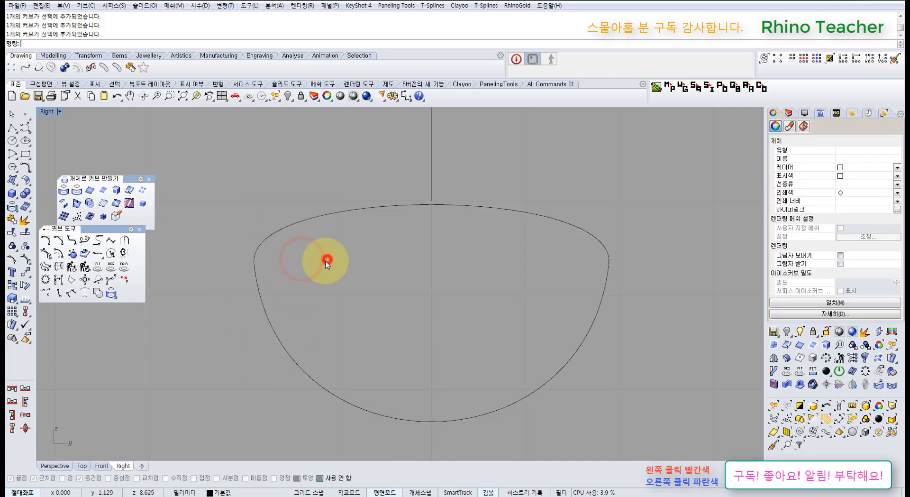
Join the upper and lower curves into one closed profile.
scroll(328, 260, "down", 6)
right_click_drag(349, 269, 255, 298)
scroll(262, 265, "up", 4)
left_click_drag(506, 328, 401, 252)
right_click_drag(351, 285, 439, 265)
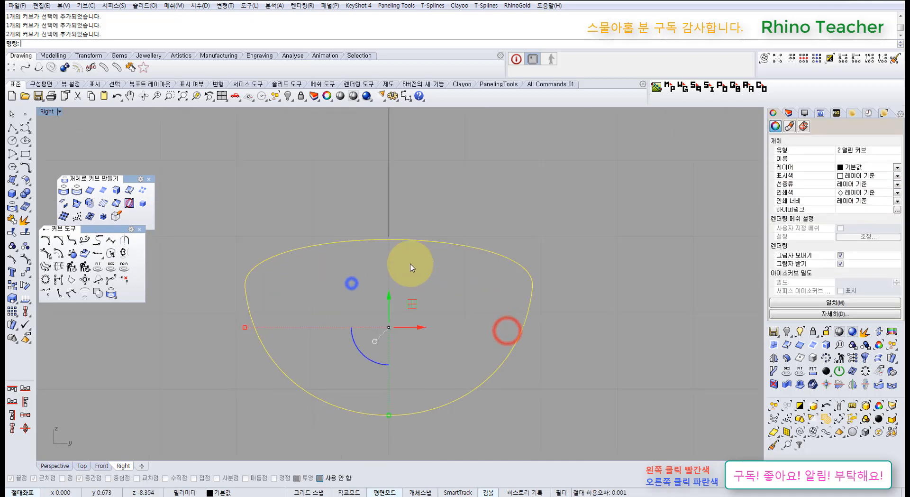
left_click(12, 220)
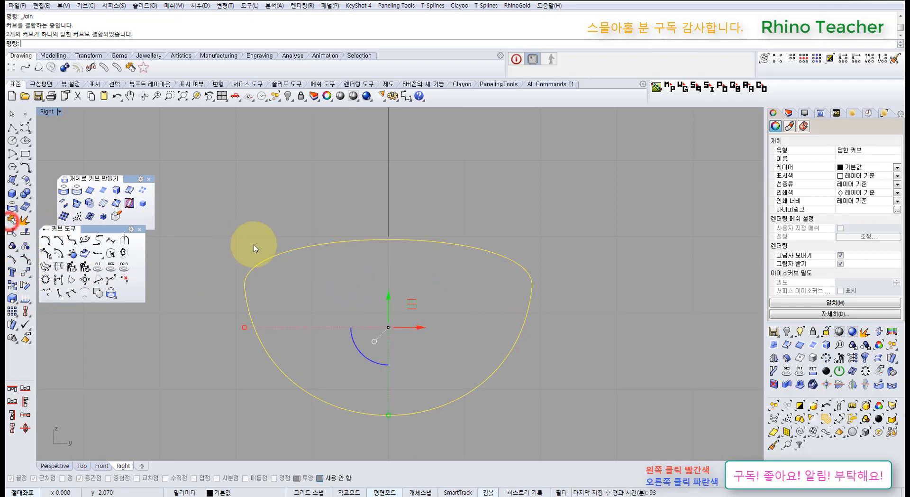
Move the closed profile up so its top centre point snaps to the lower end of the vertical line.
right_click_drag(339, 170, 269, 235)
left_click(25, 272)
scroll(301, 273, "up", 1)
scroll(302, 272, "up", 5)
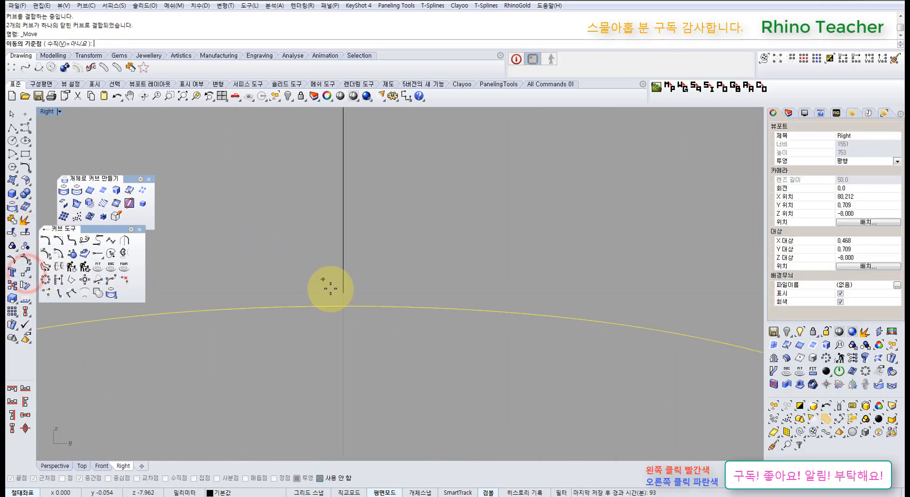
left_click(354, 318)
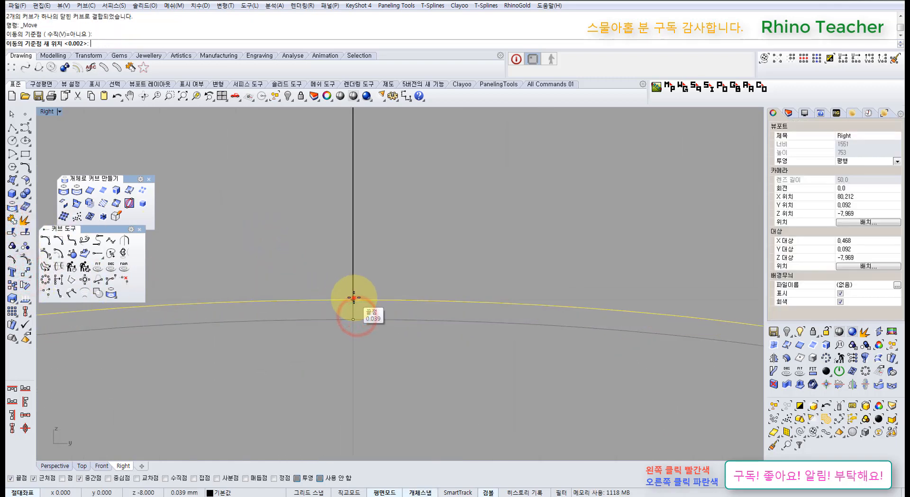
left_click(354, 299)
left_click(443, 256)
Try offsetting the closed profile inward by 0.5 mm and undo the offset.
scroll(443, 254, "down", 5)
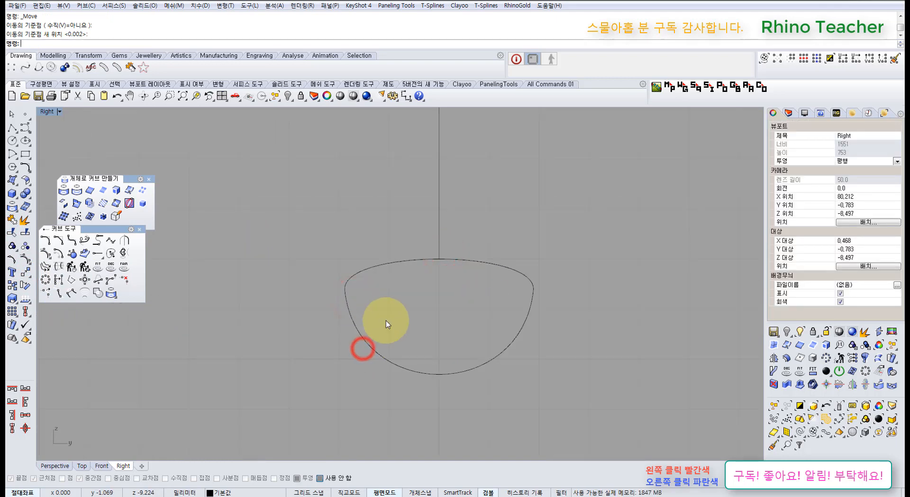
left_click(386, 320)
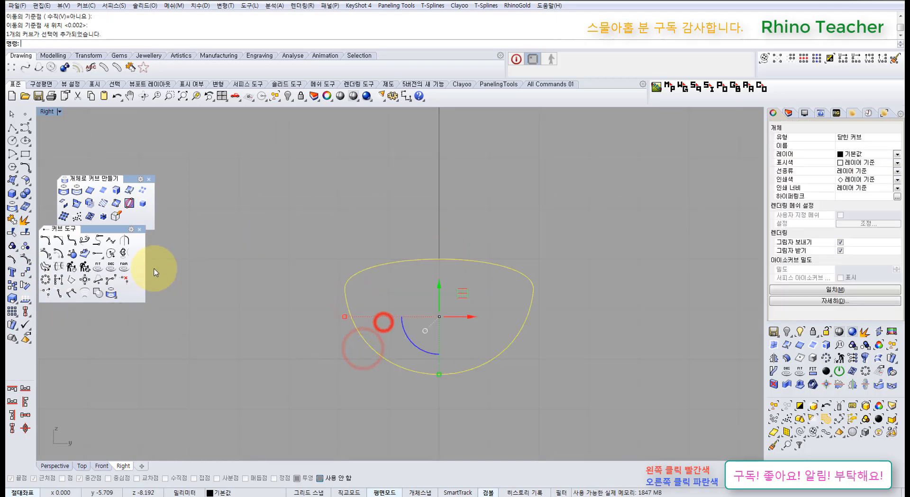
left_click(59, 254)
scroll(363, 305, "up", 2)
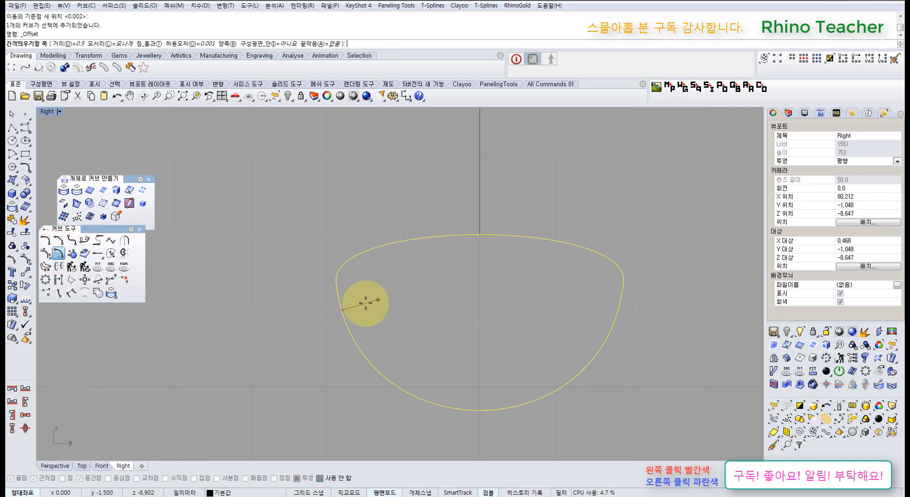
left_click(381, 321)
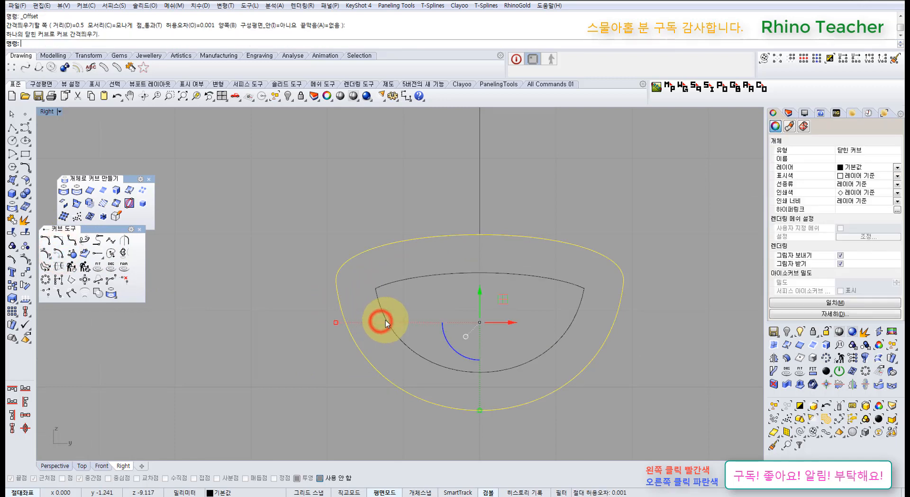
right_click_drag(382, 312, 364, 297)
key("ctrl+z")
Offset the closed profile inward by 0.4 mm to create the inner profile.
right_click(364, 297)
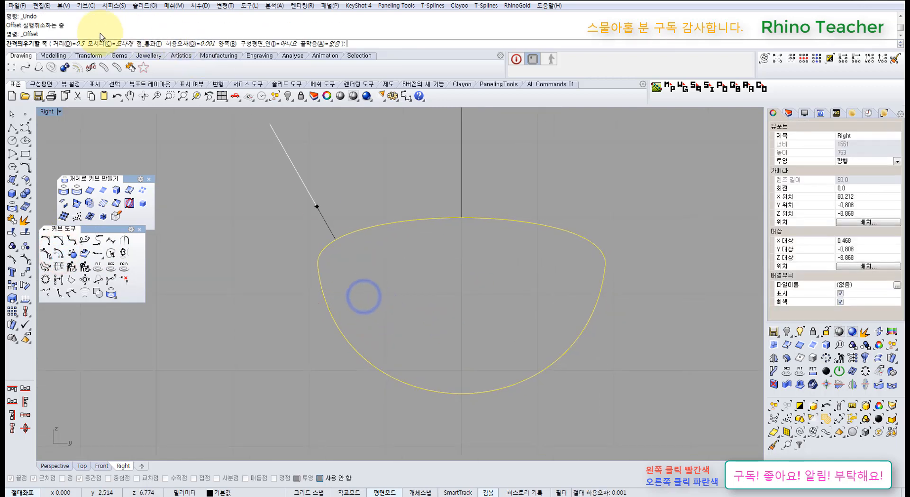
left_click(68, 44)
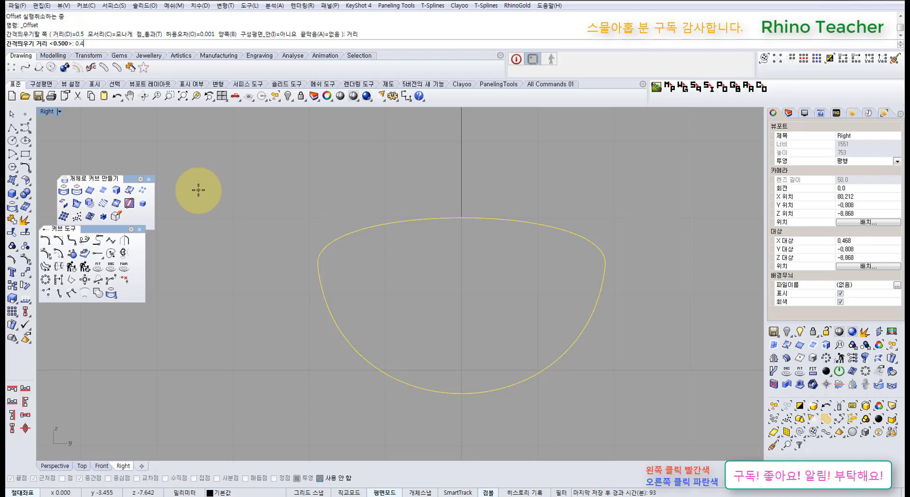
key("Return")
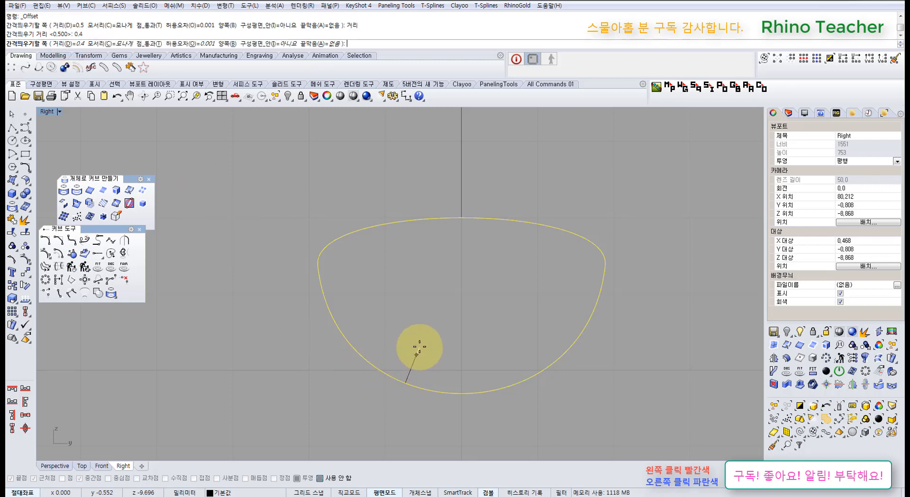
left_click(419, 347)
scroll(377, 280, "up", 5)
left_click(383, 270)
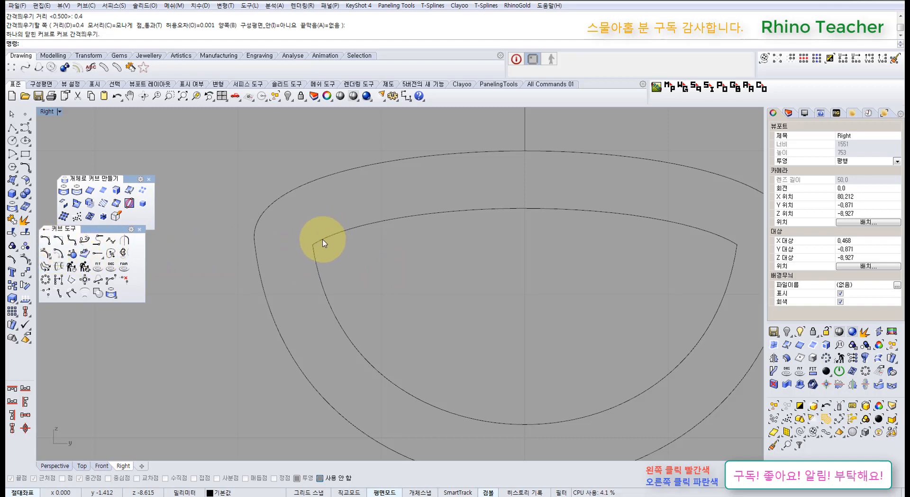
Fillet both upper corners of the inner profile with a 0.1 mm radius.
left_click(70, 238)
left_click(48, 241)
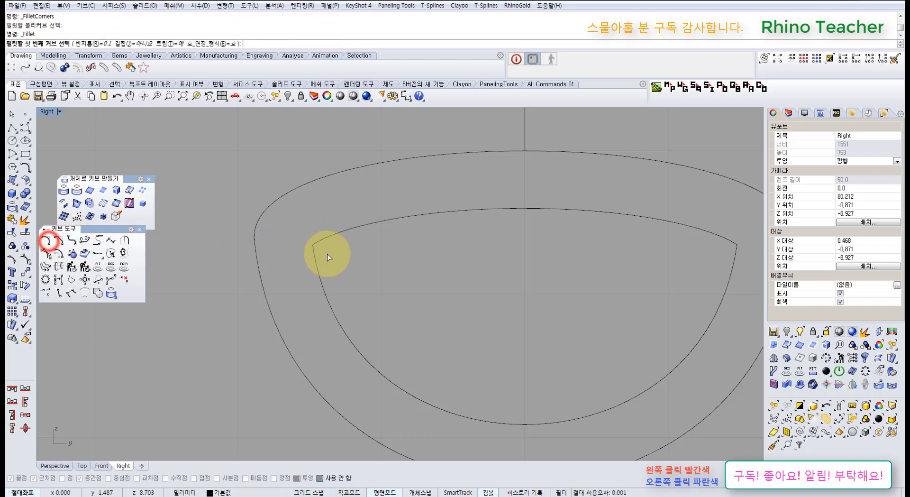
left_click(315, 261)
left_click(325, 238)
scroll(341, 244, "down", 6)
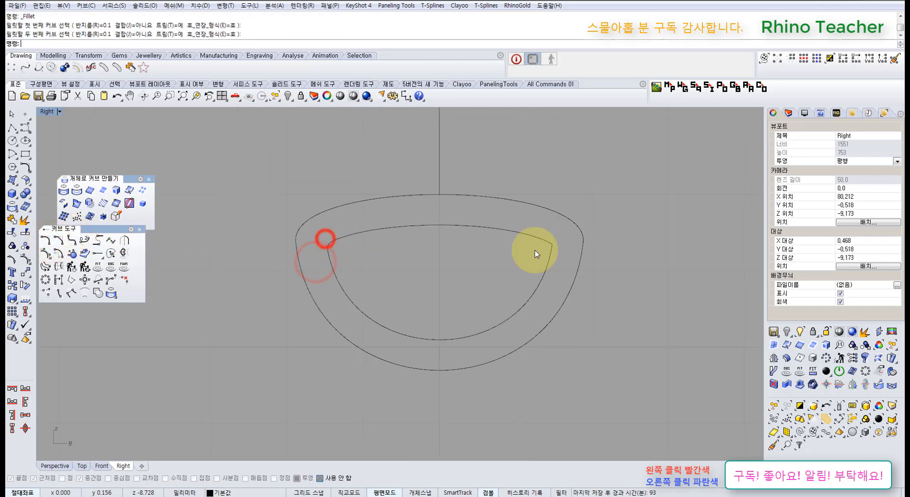
right_click_drag(571, 250, 469, 270)
right_click(411, 265)
scroll(397, 261, "up", 6)
left_click(383, 251)
left_click(394, 270)
scroll(483, 249, "down", 4)
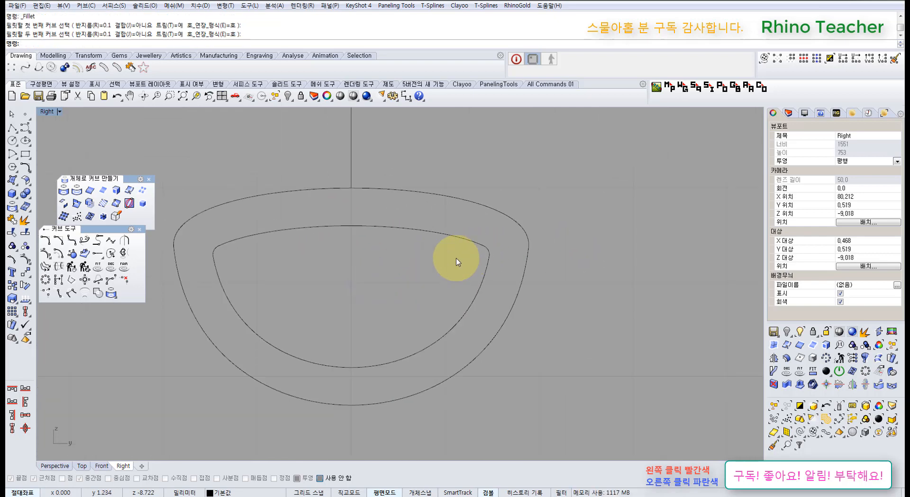
right_click_drag(394, 262, 461, 268)
scroll(451, 271, "up", 2)
right_click_drag(342, 271, 386, 262)
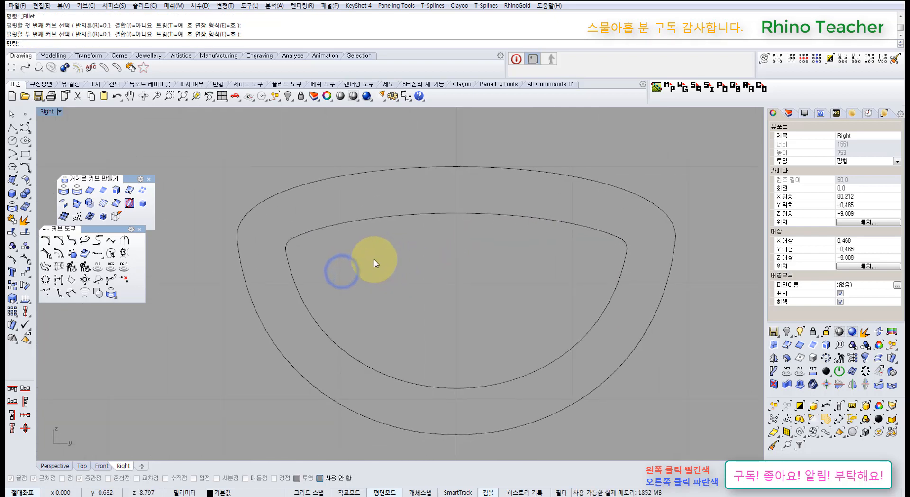
right_click_drag(266, 238, 287, 243)
Undo the two corner fillets on the inner profile.
left_click_drag(228, 175, 391, 340)
right_click_drag(562, 279, 490, 293)
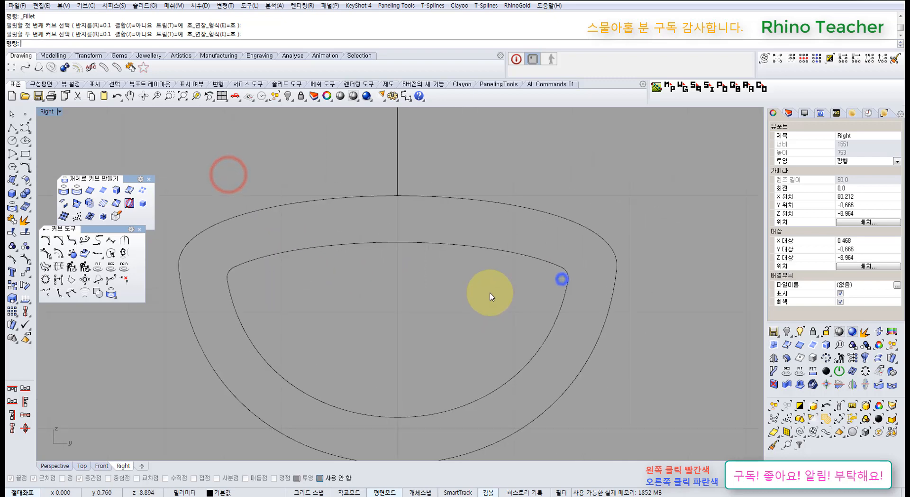
left_click(525, 155)
key("ctrl+z")
key("ctrl+z")
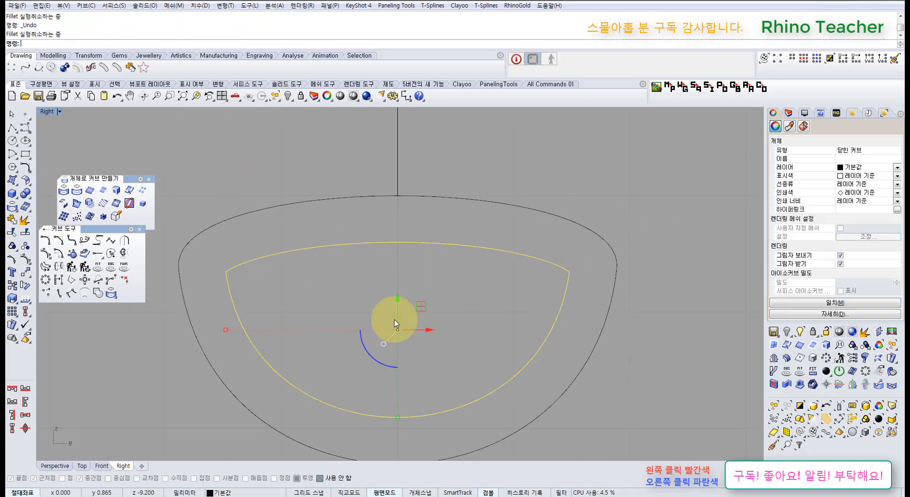
key("ctrl+y")
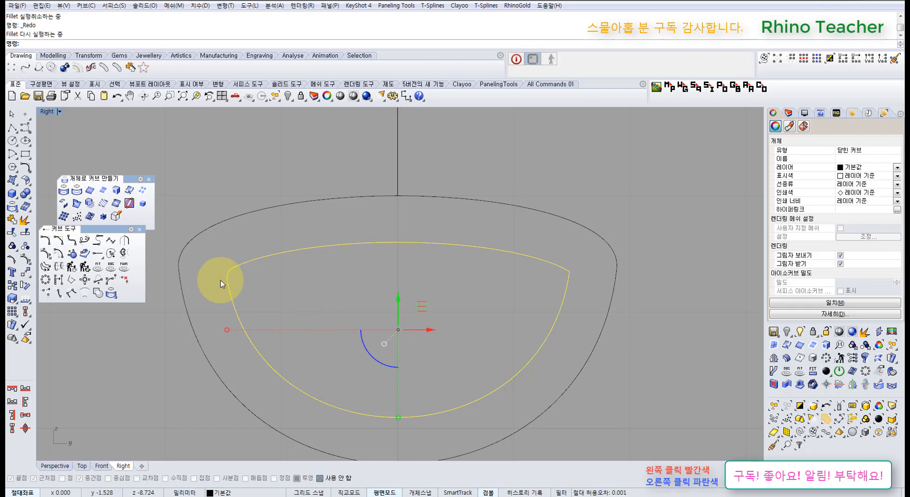
key("ctrl+z")
left_click(271, 284)
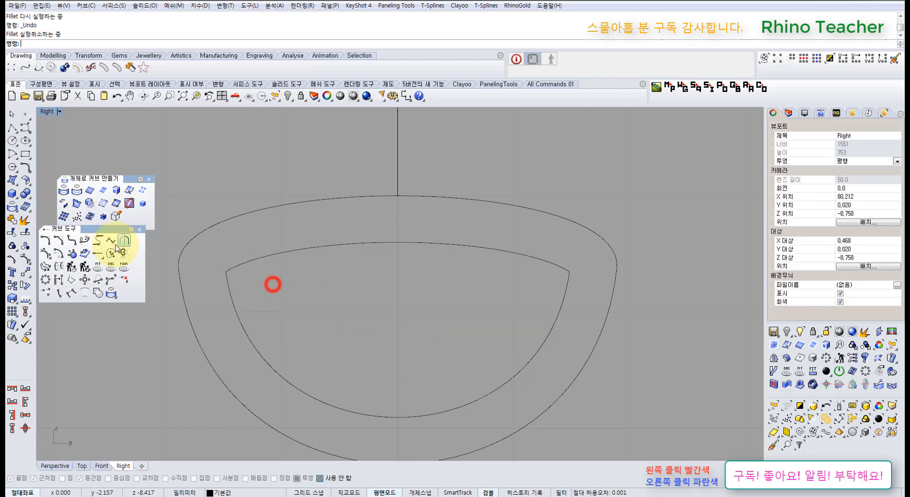
Try filleting the inner profile's two upper corners again at 0.1 mm and undo both fillets.
left_click(48, 241)
left_click(232, 267)
left_click(227, 282)
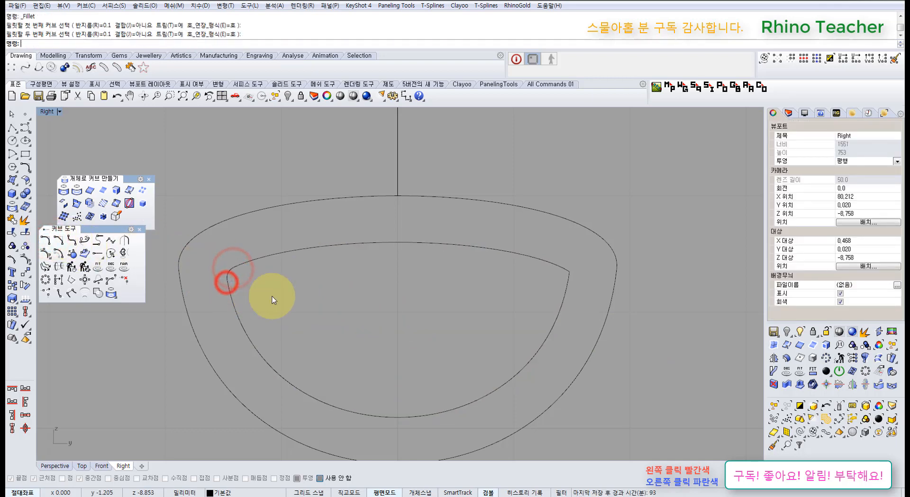
right_click_drag(441, 292, 378, 295)
right_click(463, 283)
left_click(494, 264)
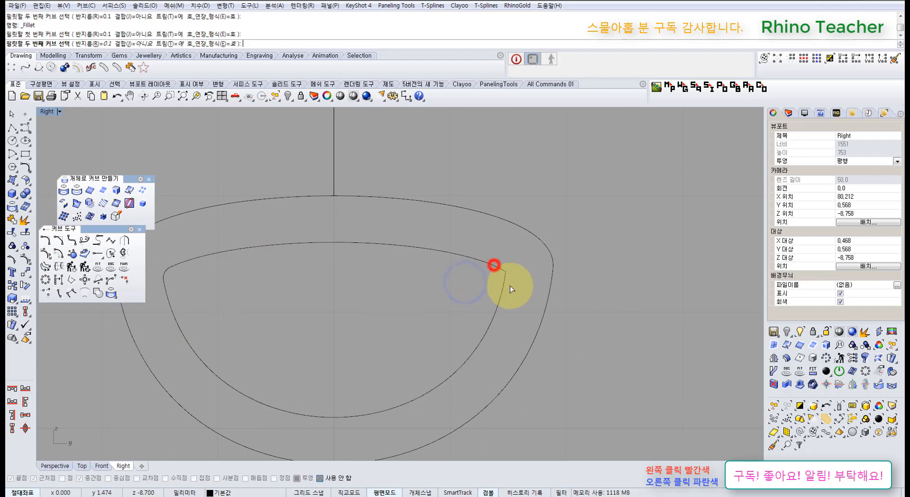
left_click(503, 290)
scroll(500, 292, "down", 6)
right_click_drag(492, 296, 529, 306)
left_click_drag(253, 260, 572, 356)
scroll(555, 333, "up", 4)
key("ctrl+z")
key("ctrl+z")
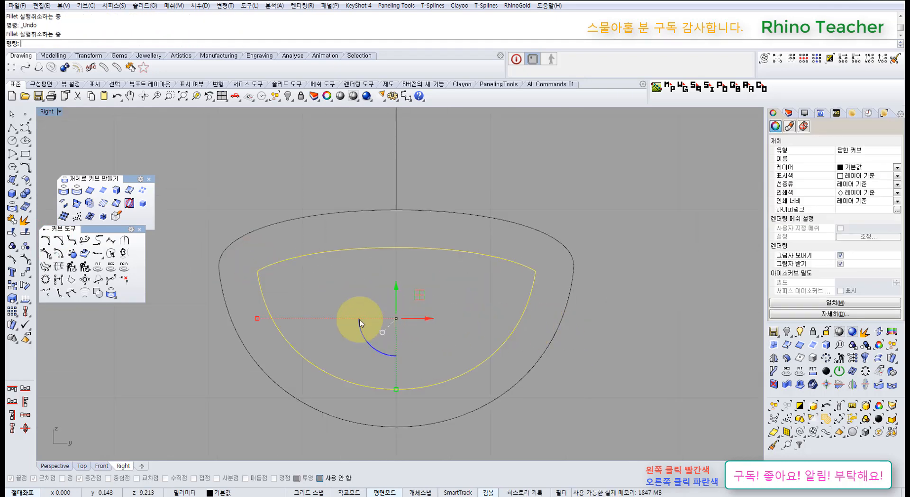
left_click(320, 288)
Round the inner profile's left and right upper corners with 0.1 mm radius fillets.
left_click(50, 237)
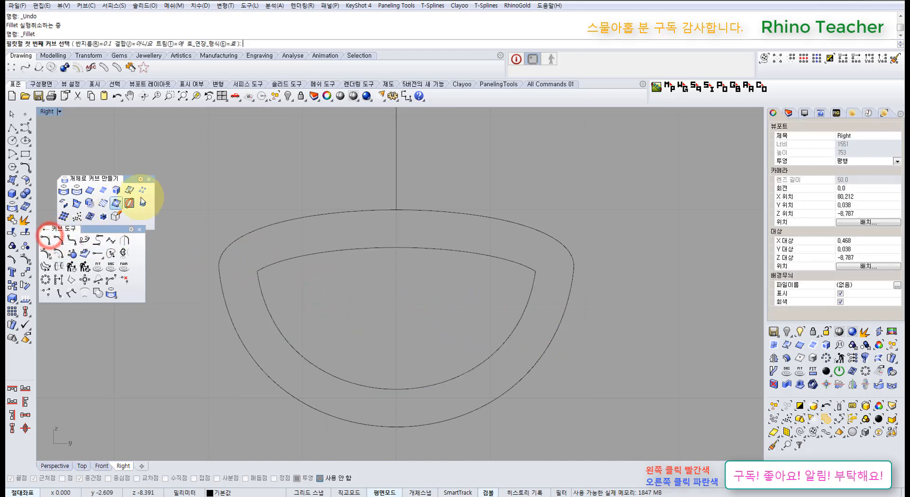
scroll(264, 277, "up", 4)
left_click(268, 266)
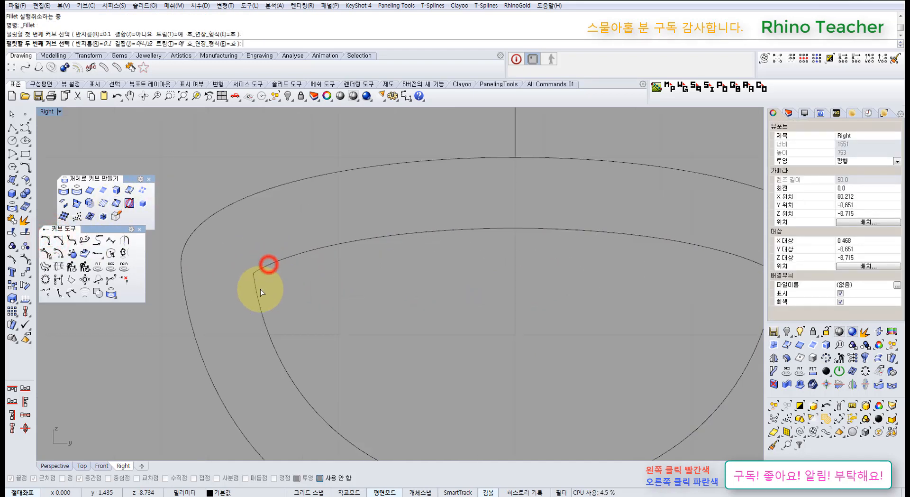
left_click(255, 291)
scroll(256, 290, "down", 3)
right_click_drag(518, 292, 351, 265)
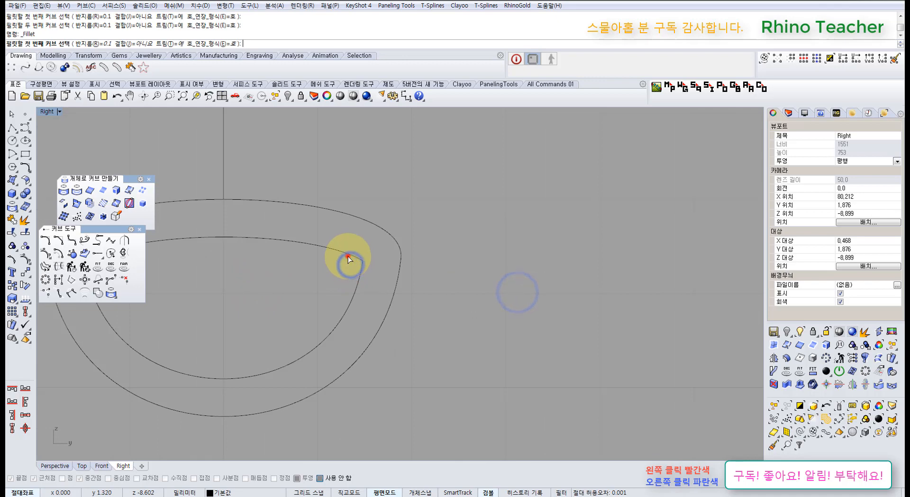
left_click(346, 258)
left_click(360, 279)
right_click_drag(309, 290, 416, 299)
scroll(416, 299, "down", 3)
right_click_drag(340, 298, 403, 309)
scroll(402, 309, "up", 1)
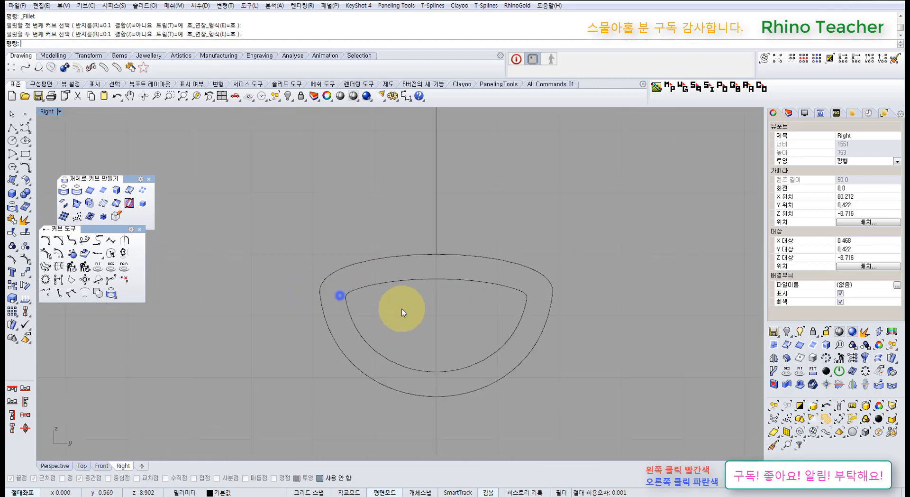
Select the outer and inner closed profile curves together.
left_click_drag(411, 320, 278, 277)
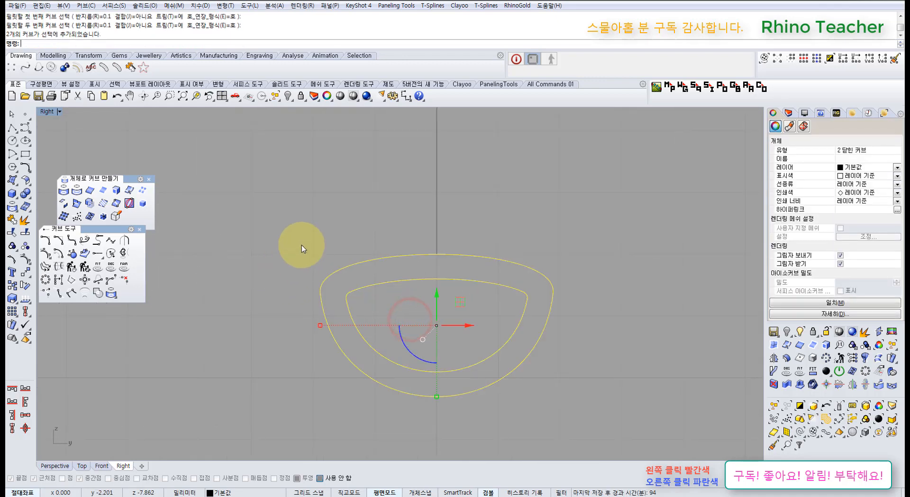
right_click_drag(378, 244, 354, 259)
left_click(335, 246)
scroll(338, 275, "up", 6)
left_click(356, 291)
left_click_drag(355, 290, 327, 252)
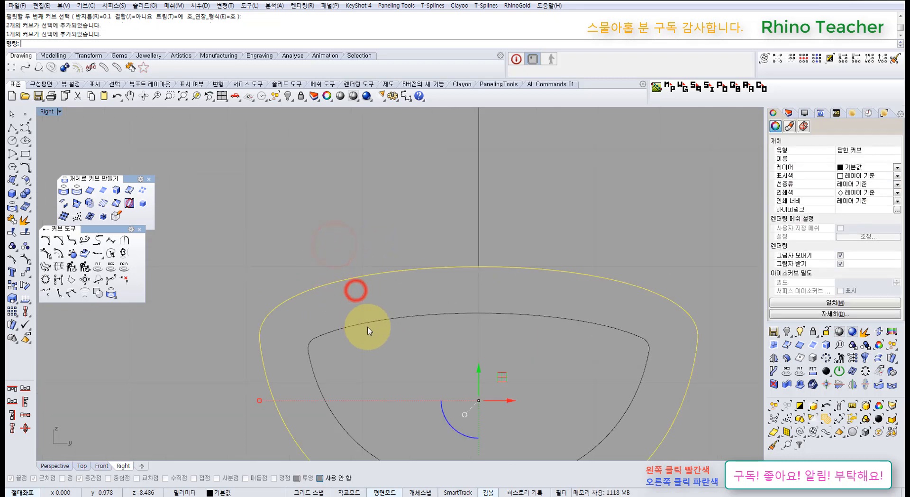
left_click_drag(382, 340, 351, 303)
scroll(363, 299, "down", 6)
right_click_drag(388, 293, 362, 305)
left_click_drag(356, 338, 308, 266, "shift")
scroll(307, 267, "down", 6)
right_click_drag(346, 277, 312, 291)
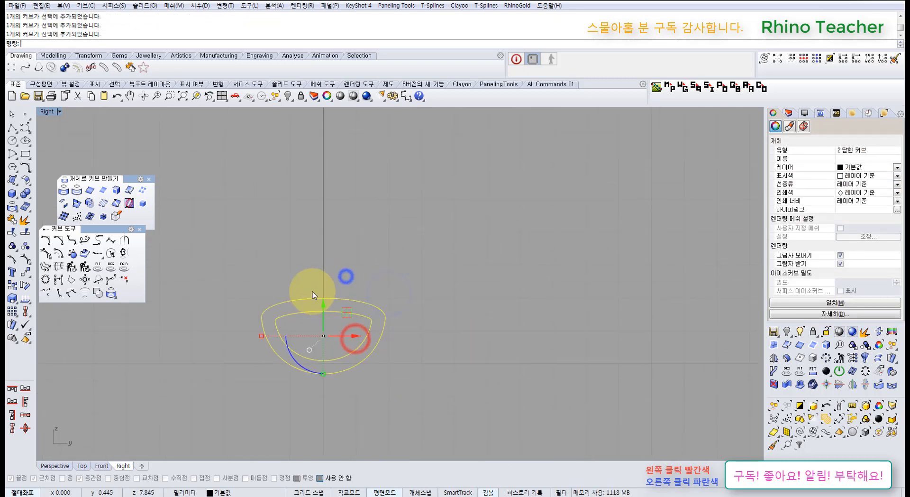
left_click(11, 181)
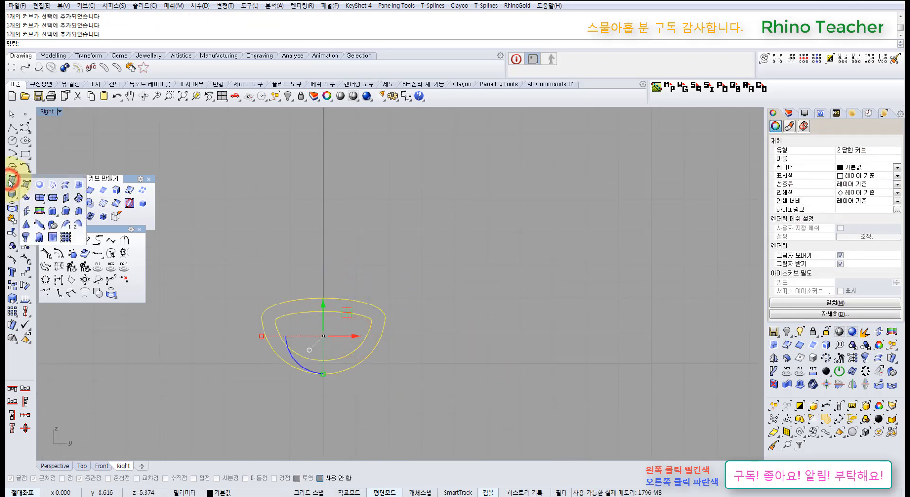
left_click(39, 239)
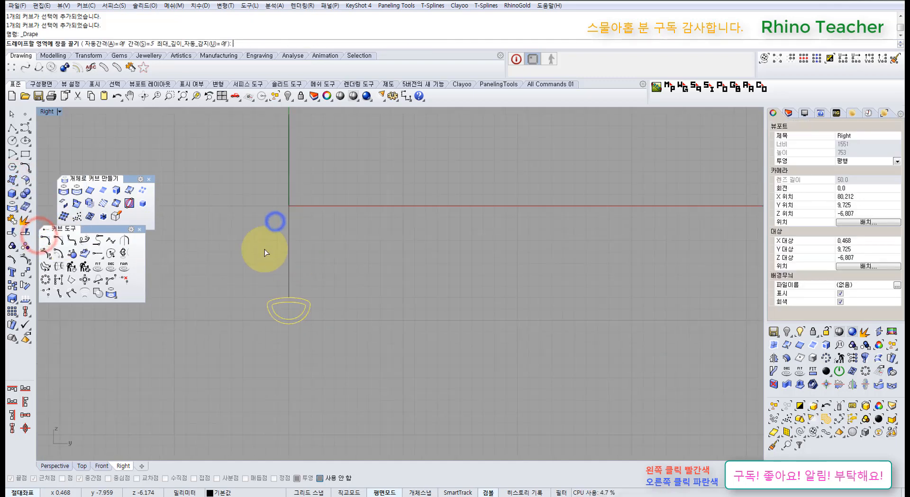
left_click(11, 181)
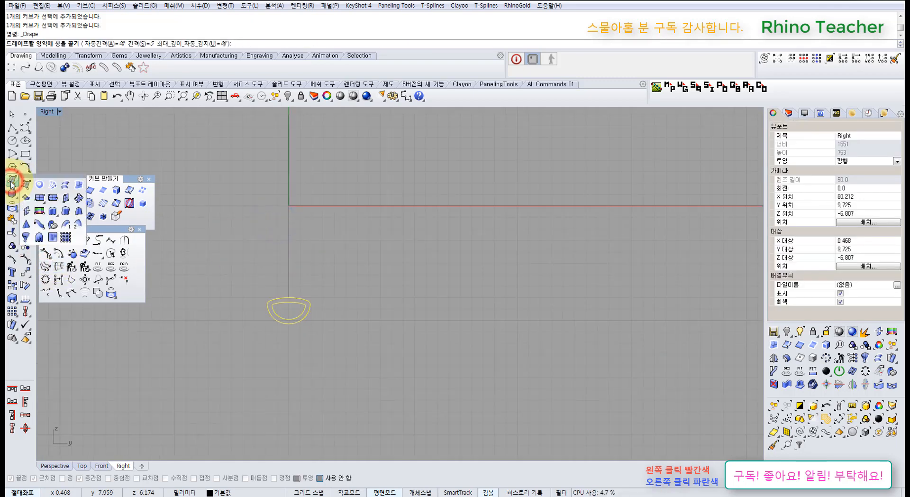
left_click(38, 238)
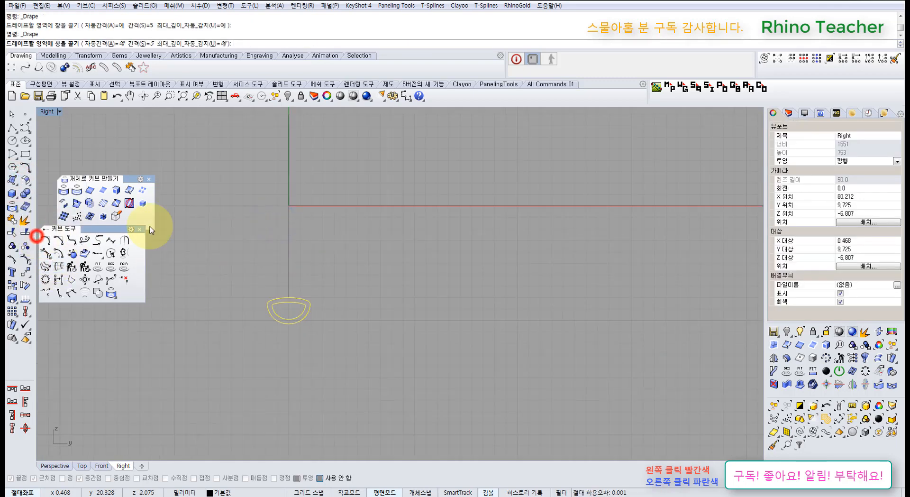
Revolve both selected profile curves a full 360 degrees about the horizontal axis starting at the origin (0).
left_click(12, 182)
left_click_drag(46, 181, 183, 134)
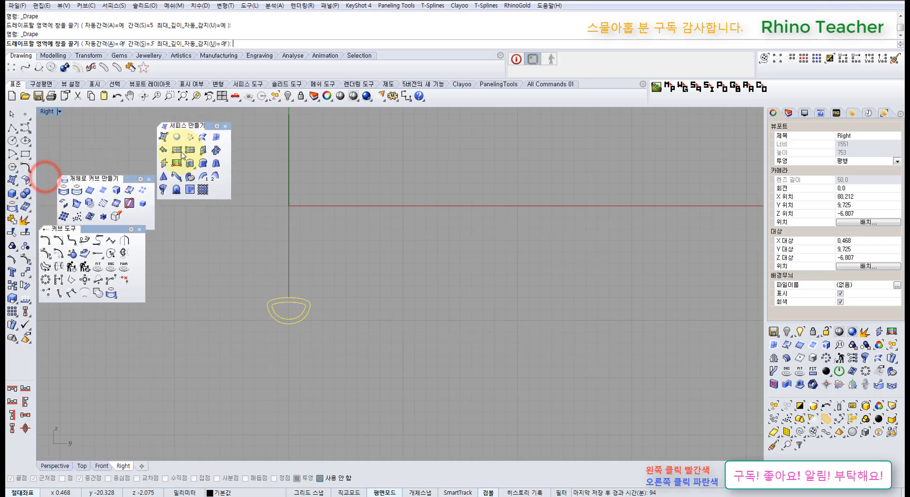
left_click(163, 190)
right_click_drag(276, 215, 299, 264)
type("0")
key("Return")
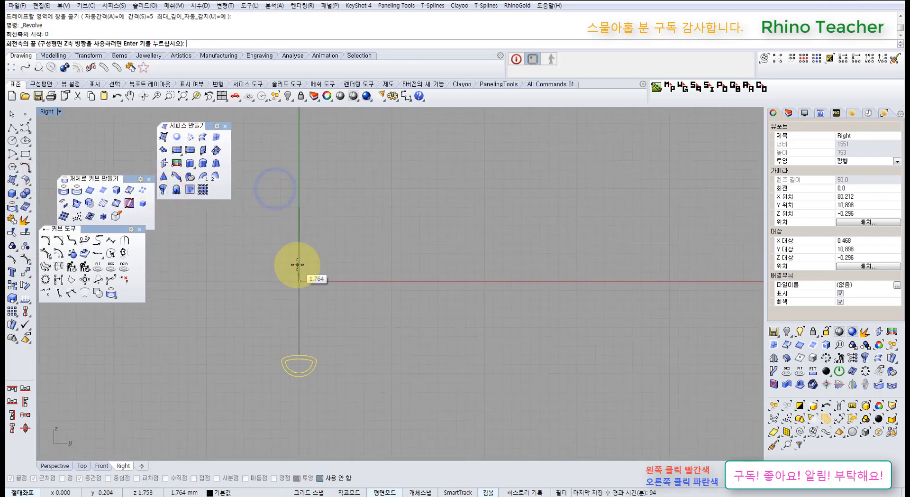
left_click(414, 298)
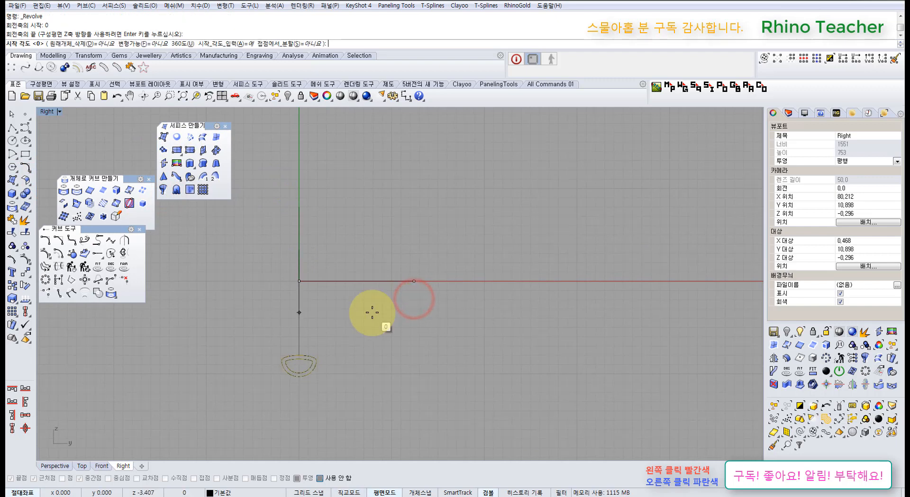
key("ctrl+F4")
mouse_move(374, 302)
right_mouse_down()
mouse_move(247, 312)
mouse_move(474, 295)
right_mouse_up()
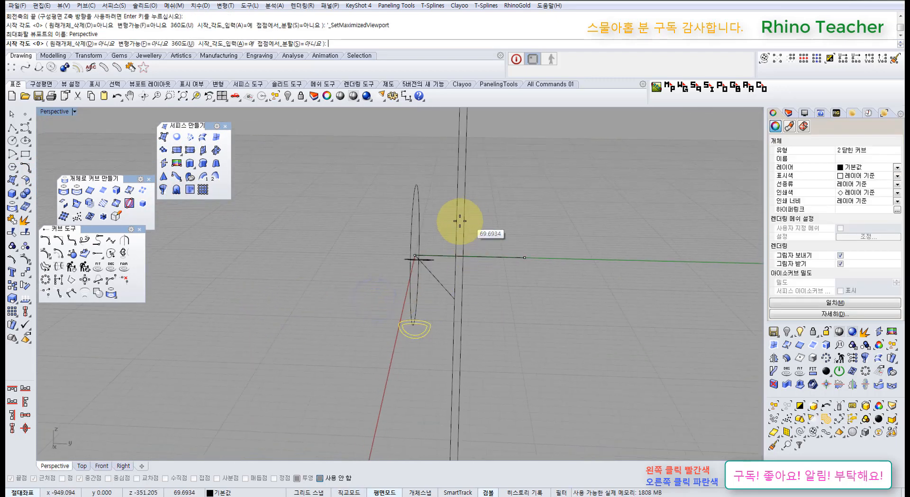
left_click(184, 44)
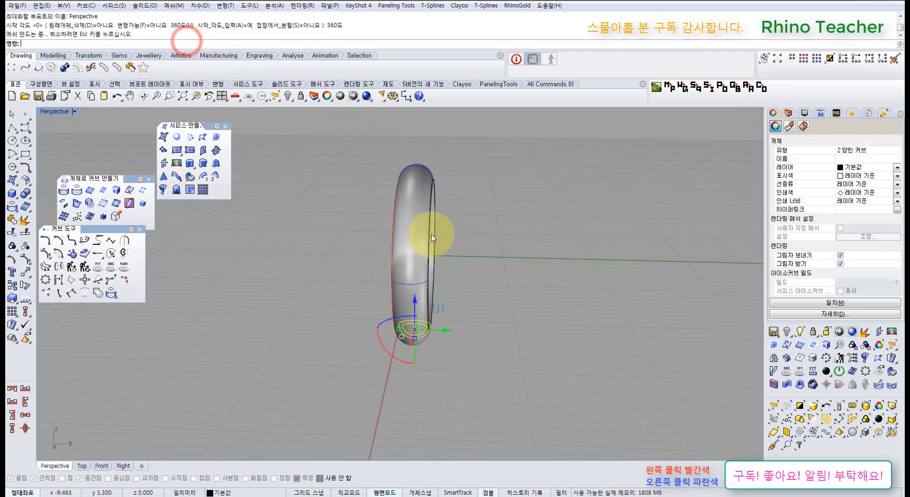
Extrude both profile curves in both directions as a capped solid, about 20.8 mm each way.
right_click_drag(431, 234, 484, 274)
left_click(483, 274)
left_click_drag(248, 328, 327, 462)
scroll(325, 410, "down", 7)
right_click_drag(319, 431, 353, 318, "shift")
right_click_drag(355, 307, 398, 352)
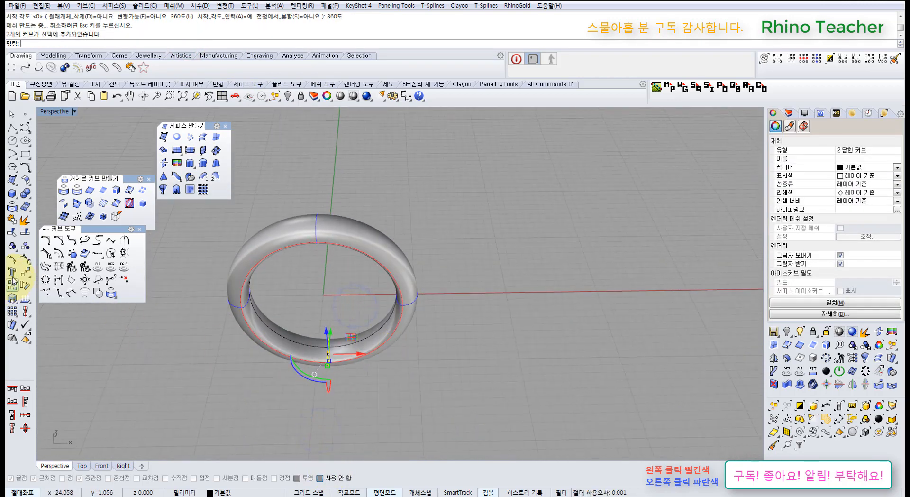
left_click(189, 164)
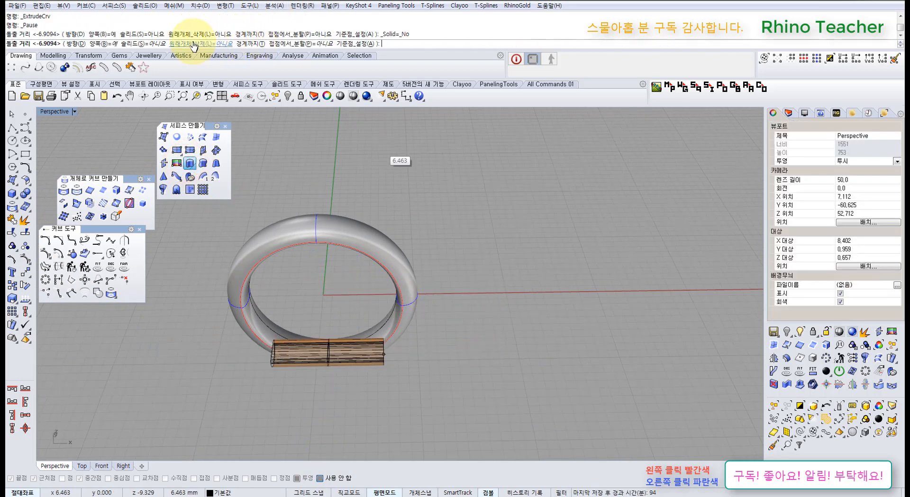
left_click(152, 44)
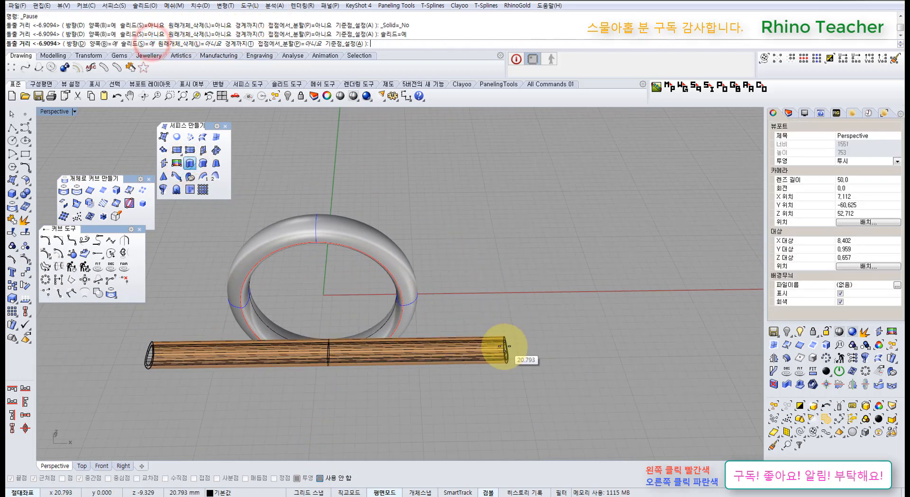
left_click(502, 347)
Delete the straight extruded tube beneath the ring.
right_click_drag(498, 376, 387, 376)
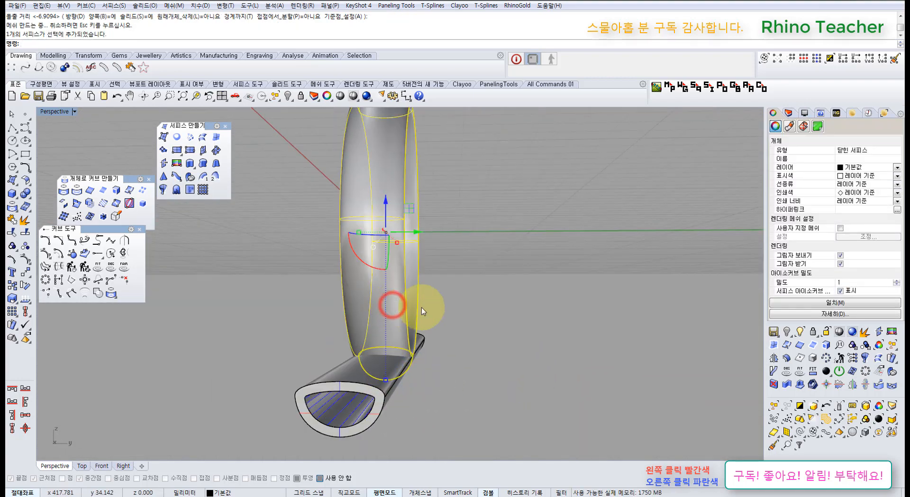
left_click(502, 320)
left_click(385, 374)
right_click_drag(398, 371, 419, 294)
key("Delete")
Try dragging one of the two revolved ring surfaces aside and undo the move.
left_click(356, 310)
left_click_drag(400, 234, 301, 263)
left_click(505, 261)
right_click_drag(366, 285, 368, 264)
right_click_drag(368, 265, 456, 294, "shift")
left_click(488, 270)
left_click(565, 267)
key("ctrl+z")
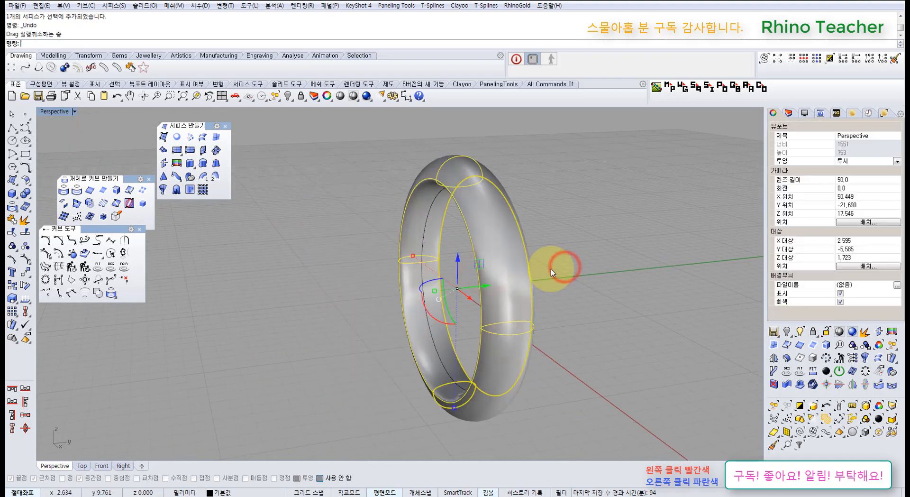
right_click_drag(529, 245, 537, 282)
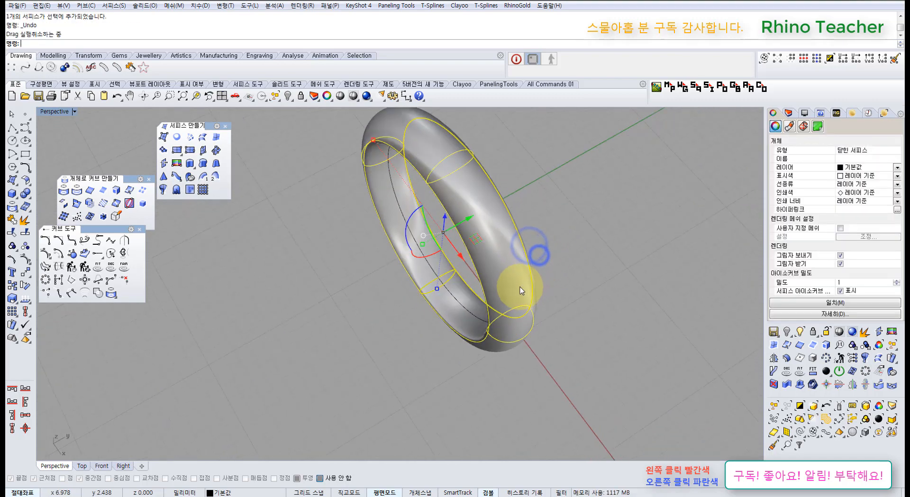
Create a solid cylinder centred on the origin (0), sized freehand as narrower than the ring and rising vertically inside it.
key("ctrl+F1")
scroll(467, 302, "down", 5)
right_click_drag(429, 308, 410, 295)
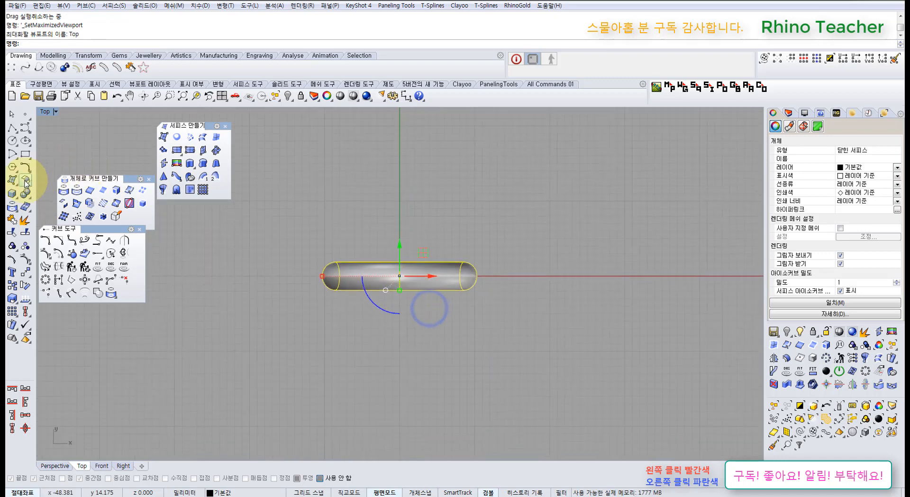
left_click(13, 194)
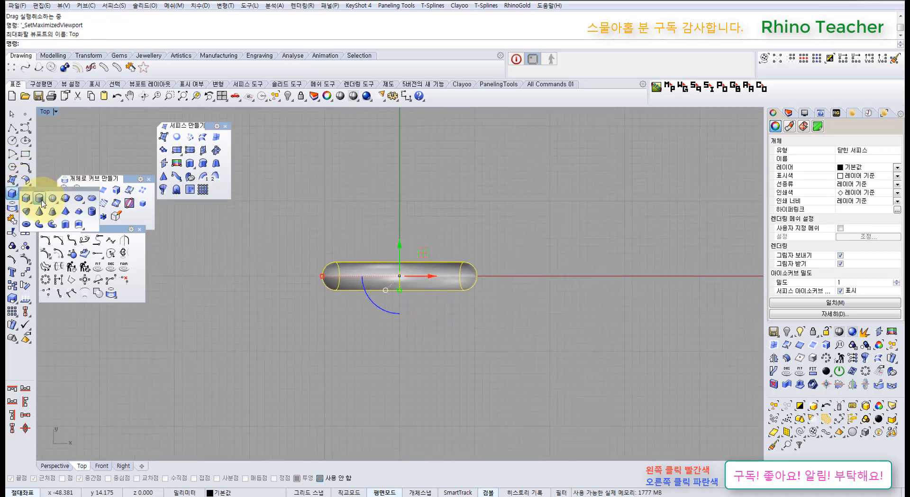
left_click(41, 199)
scroll(467, 267, "up", 3)
type("0")
key("Return")
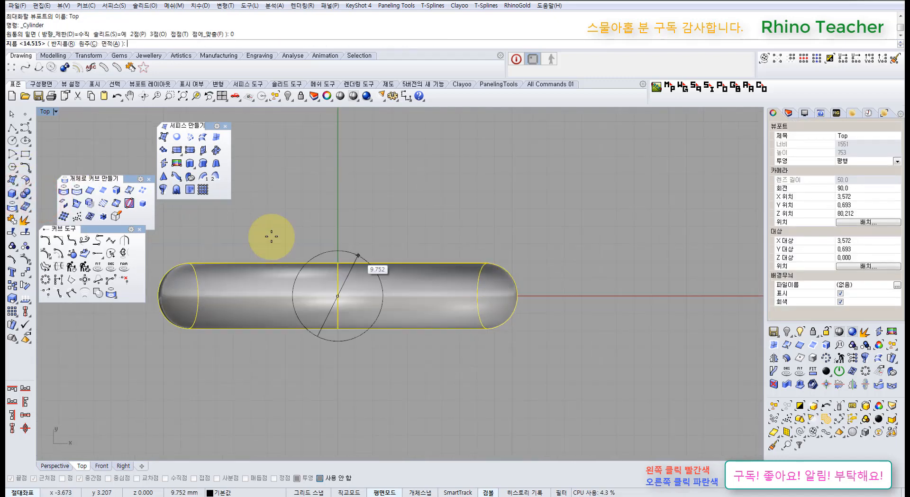
scroll(271, 236, "up", 2)
left_click(353, 289)
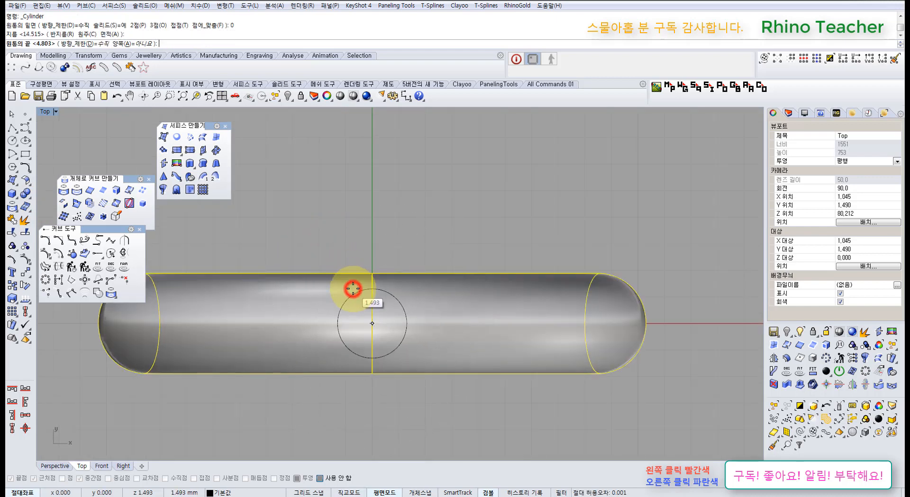
key("ctrl+F2")
left_click(330, 277)
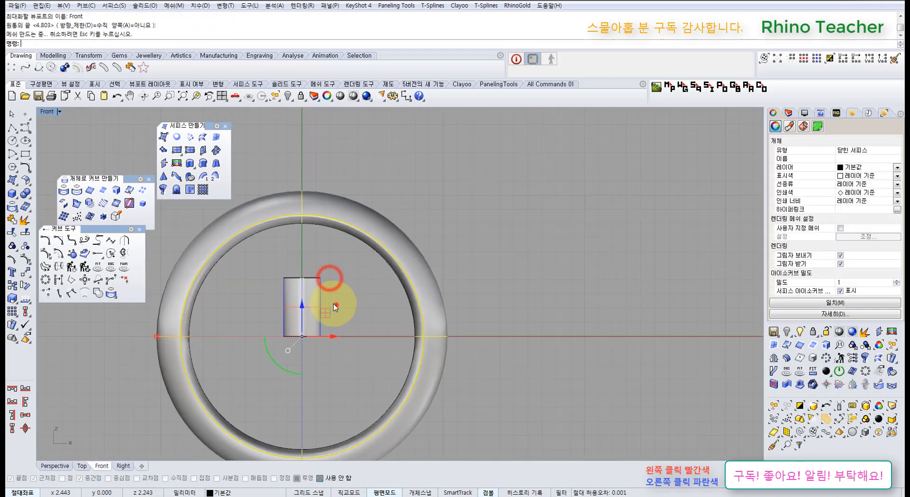
Move the cylinder straight up so it intersects the top of the ring.
right_click_drag(300, 286, 336, 345)
left_click_drag(337, 342, 337, 209)
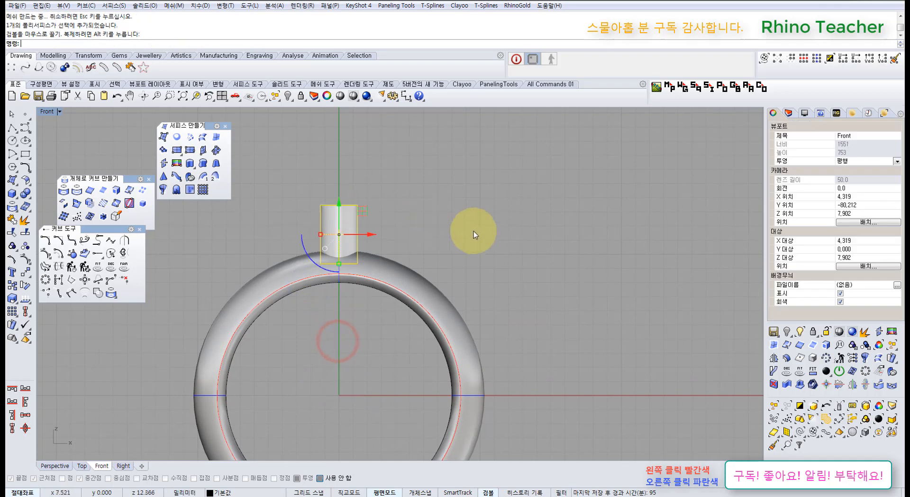
left_click(474, 232)
Subtract the cylinder from both ring bodies with Boolean Difference, then delete the cylinder.
key("ctrl+F4")
right_click_drag(466, 240, 332, 290)
left_click(420, 279)
scroll(417, 275, "up", 3)
scroll(407, 294, "up", 3)
left_click(526, 236)
key("ctrl+a")
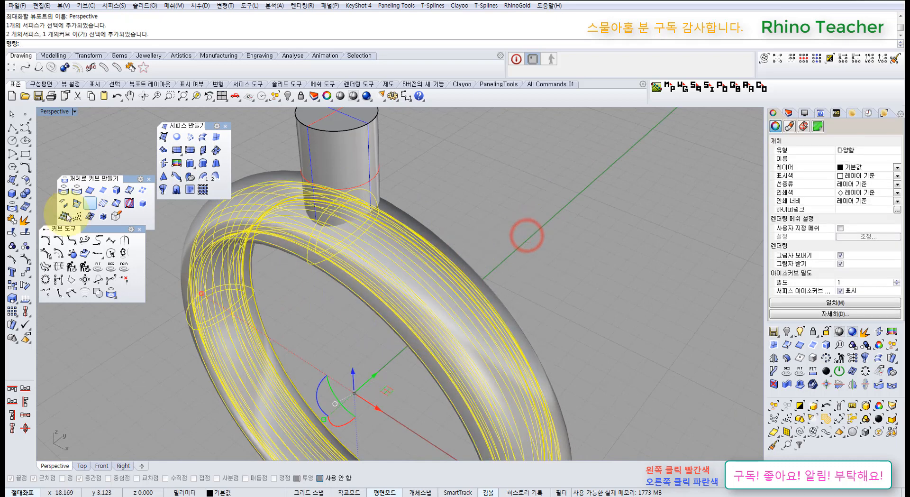
left_click(24, 194)
left_click(330, 170)
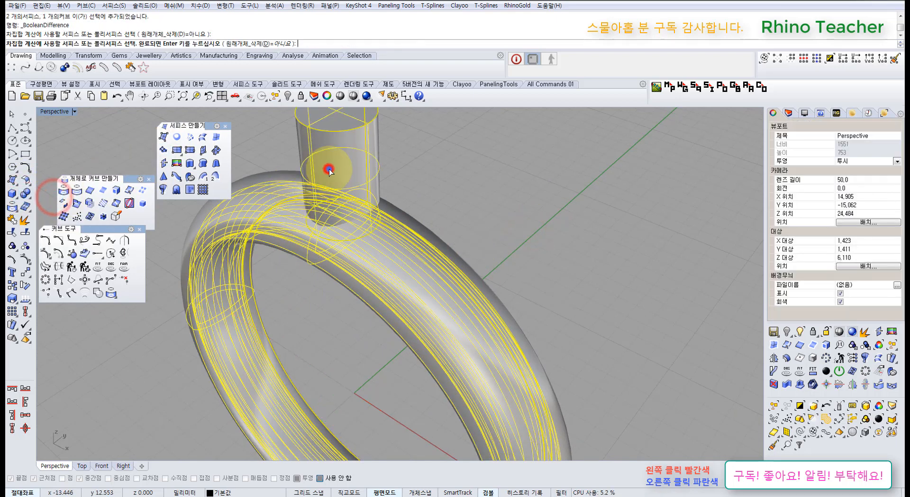
key("Return")
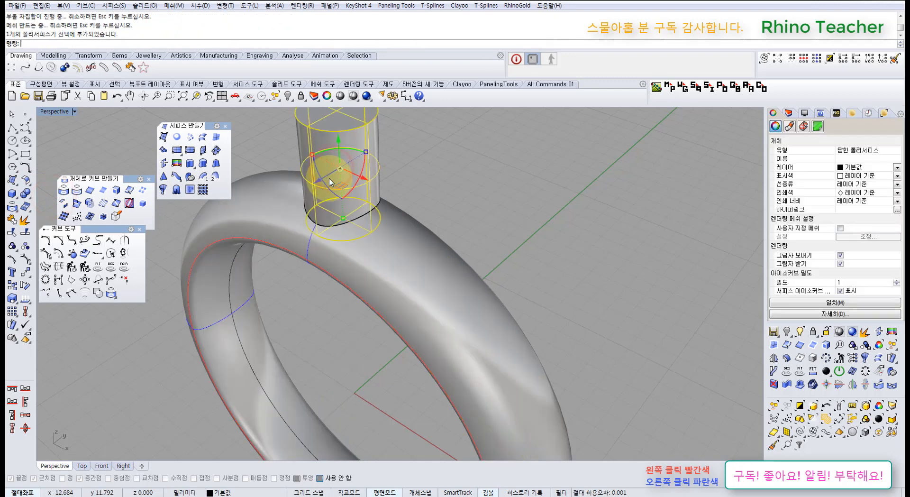
key("Delete")
Separate the outer and inner ring bodies by moving them apart to inspect the cut through each.
left_click(384, 275)
right_click_drag(368, 201, 379, 245)
left_click_drag(403, 264, 341, 291)
left_click(529, 224)
left_click(375, 291)
left_click_drag(402, 281, 602, 230)
left_click(609, 228)
right_click_drag(490, 265, 516, 238)
scroll(515, 235, "down", 5)
Undo the ring moves, the Boolean Difference and the creation of the cylinder.
key("ctrl+z")
key("ctrl+z")
key("ctrl+z")
key("ctrl+z")
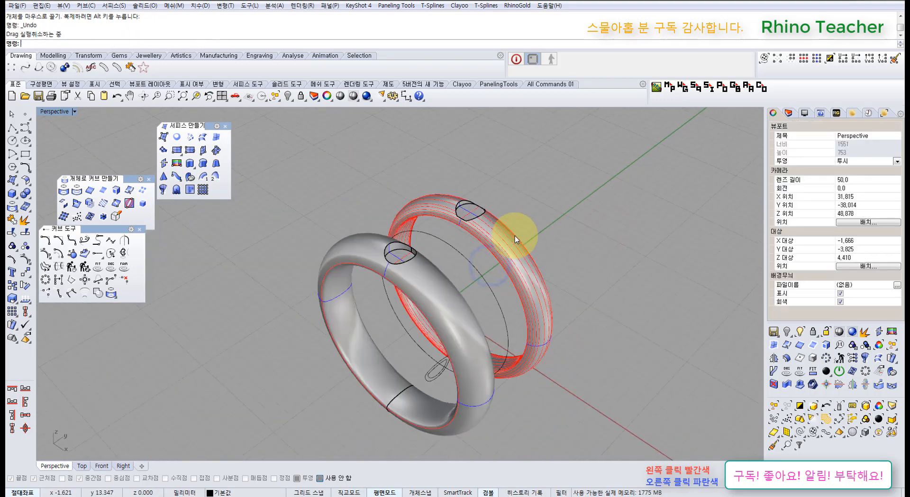
key("ctrl+z")
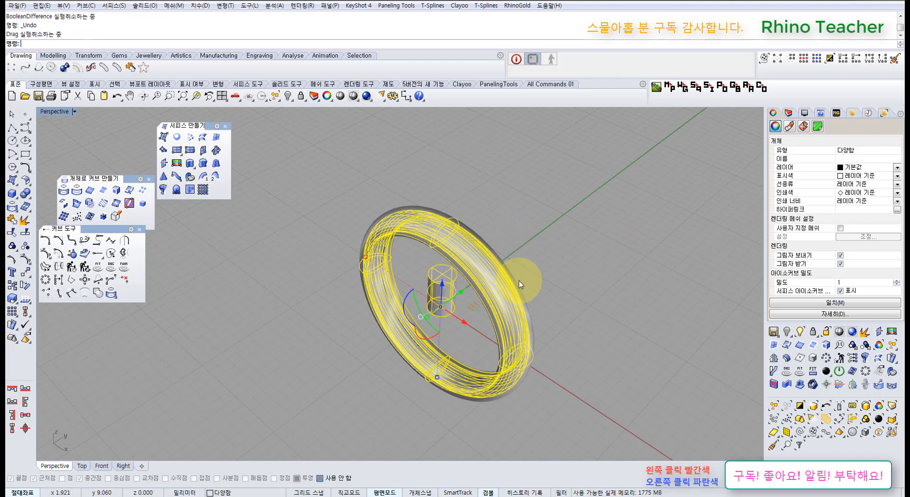
scroll(520, 281, "up", 5)
left_click(633, 235)
key("ctrl+z")
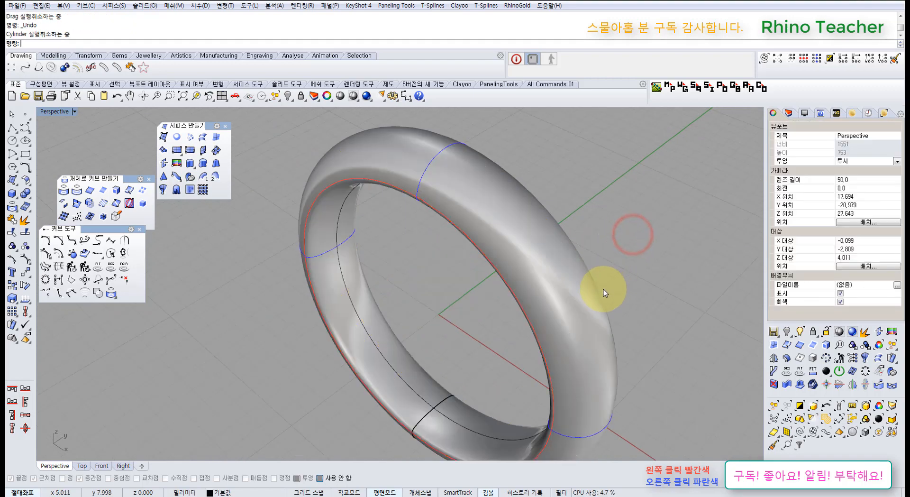
Undo the tube deletion, the extrusion and the revolve, back to the two flat profile curves.
right_click_drag(549, 331, 600, 362)
scroll(559, 286, "down", 5)
key("ctrl+z")
key("ctrl+z")
key("ctrl+z")
Draw a short slanted polyline in the Right view, crossing both profile curves near their upper-left corner.
right_click_drag(546, 377, 446, 375)
key("ctrl+F3")
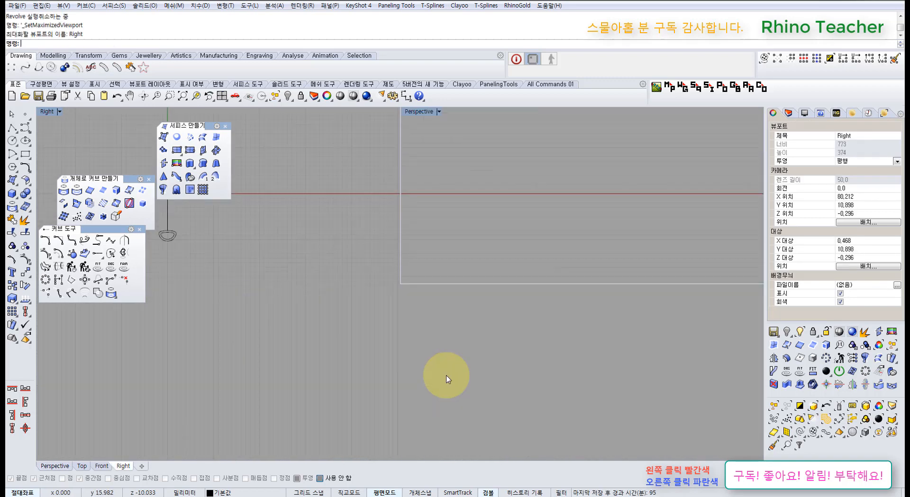
scroll(311, 309, "up", 5)
right_click_drag(218, 334, 573, 320)
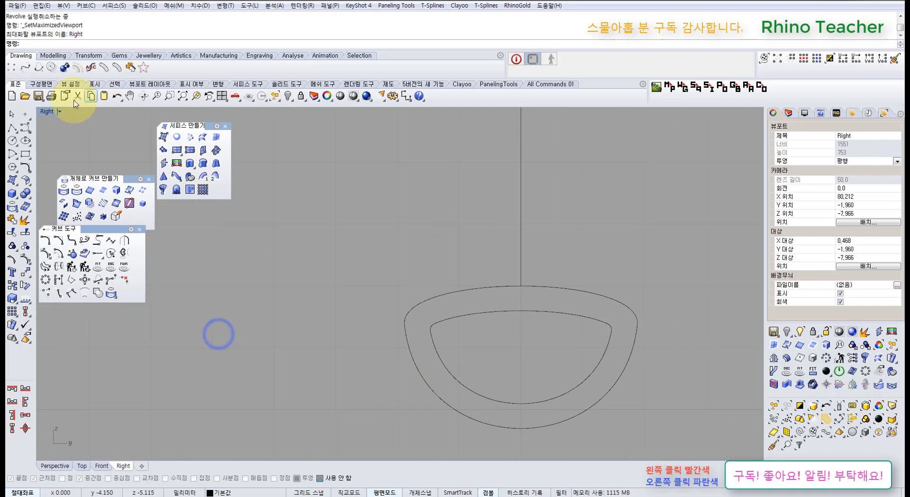
left_click(11, 127)
mouse_move(517, 325)
right_mouse_down("ctrl")
mouse_move(474, 299)
mouse_move(386, 281)
mouse_move(398, 276)
right_mouse_up("ctrl")
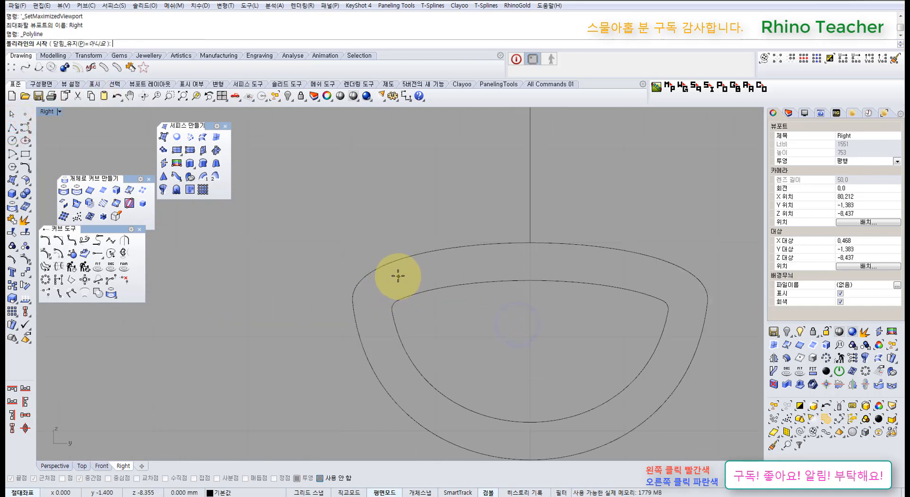
left_click(374, 258)
left_click(413, 320)
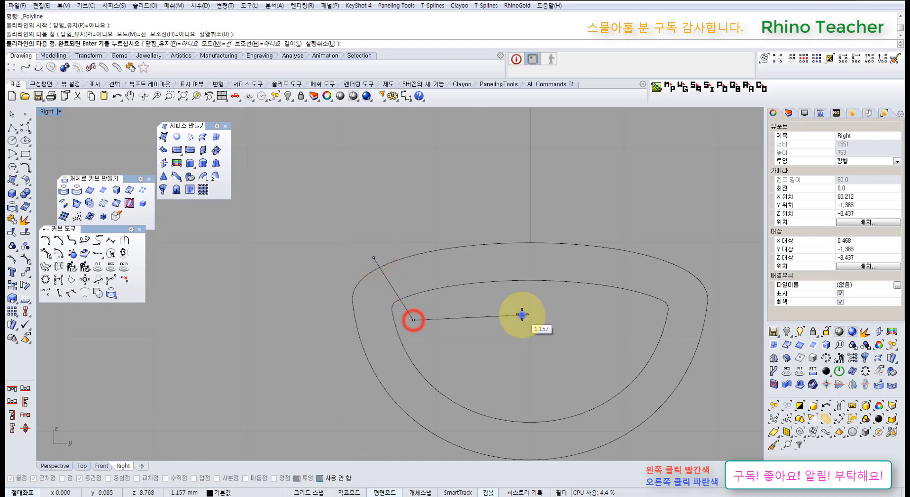
right_click(522, 319)
right_click(620, 270)
right_click(457, 309)
Reposition and rotate the short line so it steeply crosses both profile curves beside their rounded upper-left corner.
scroll(413, 312, "up", 6)
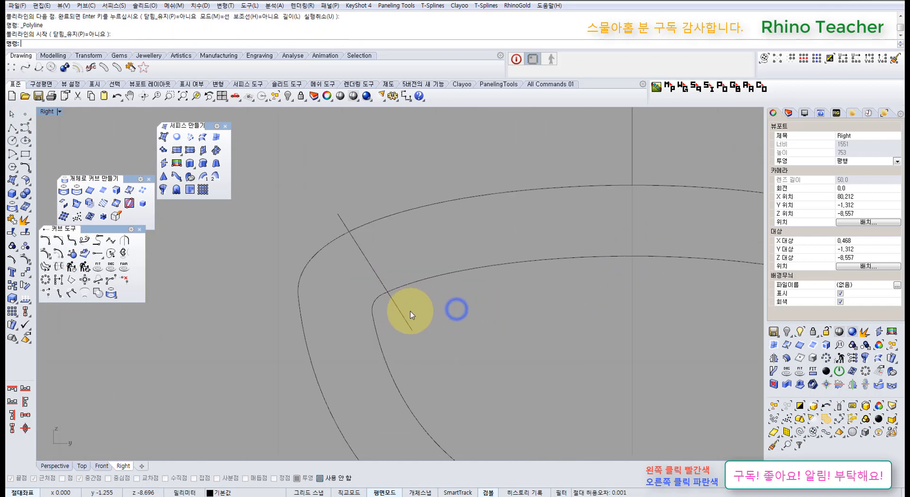
left_click(406, 321)
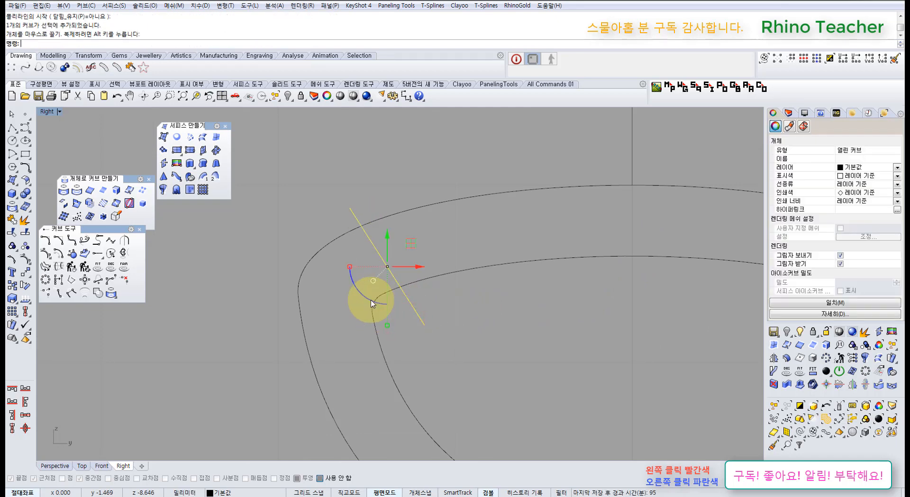
left_click_drag(368, 300, 393, 308)
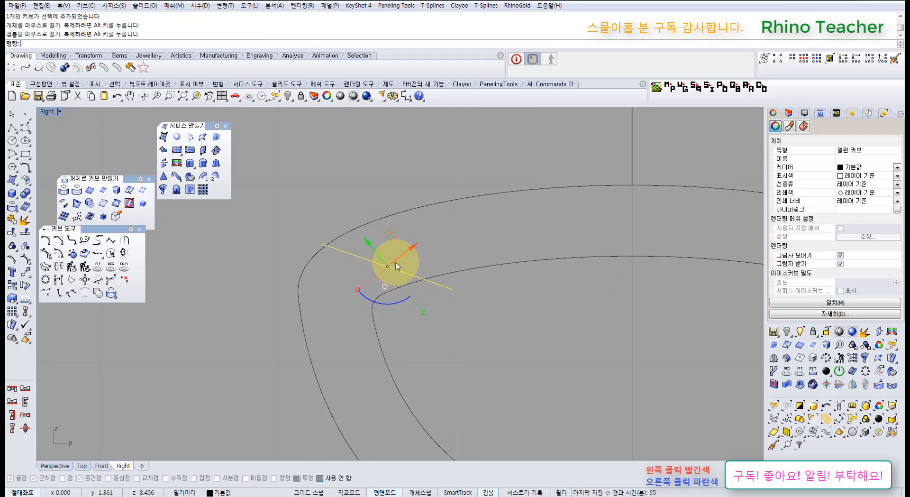
left_click_drag(389, 241, 378, 250)
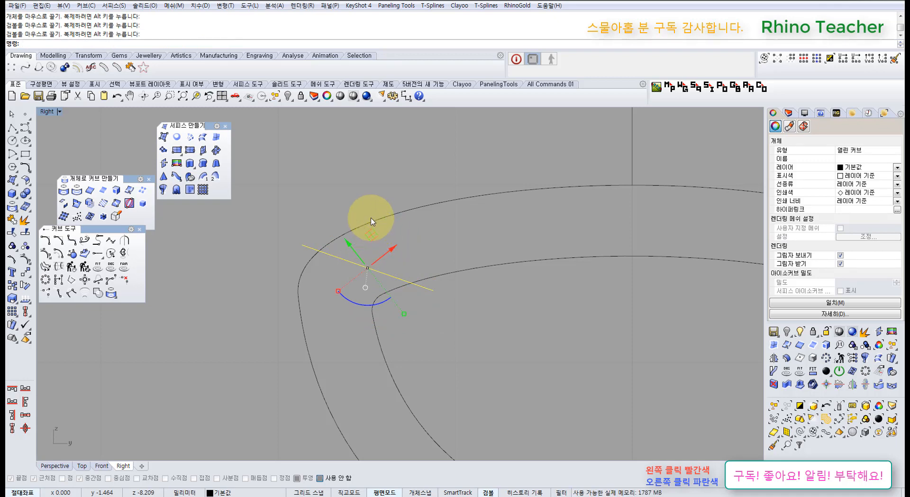
scroll(323, 248, "up", 5)
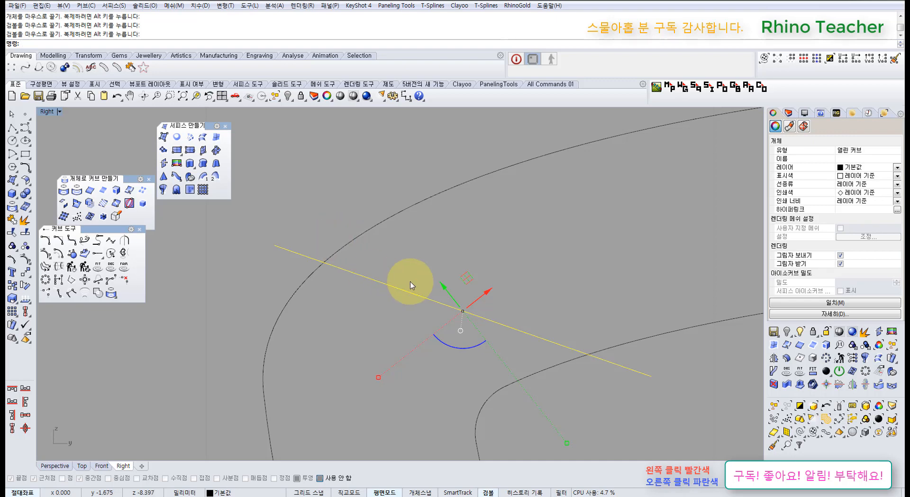
right_click_drag(475, 286, 451, 238)
left_click_drag(444, 295, 424, 282)
scroll(424, 283, "down", 7)
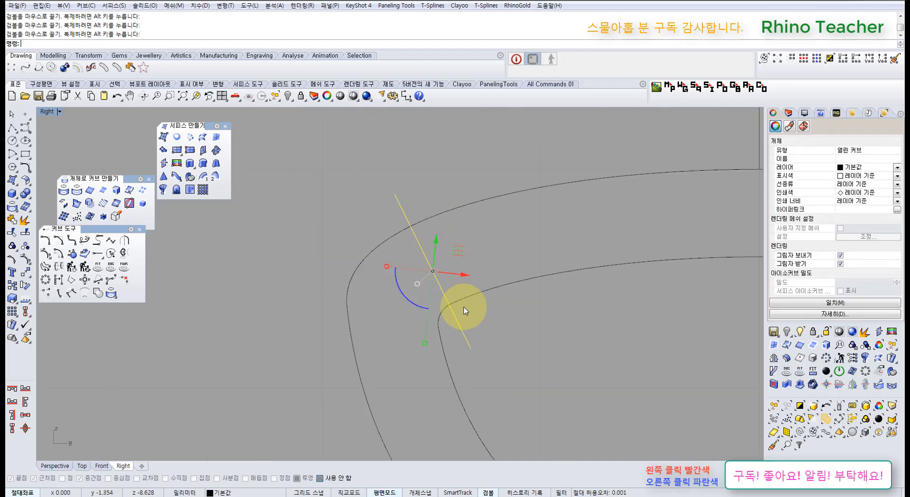
scroll(463, 307, "down", 7)
scroll(498, 314, "up", 6)
right_click_drag(498, 314, 392, 327)
scroll(491, 309, "down", 5)
scroll(490, 305, "up", 2)
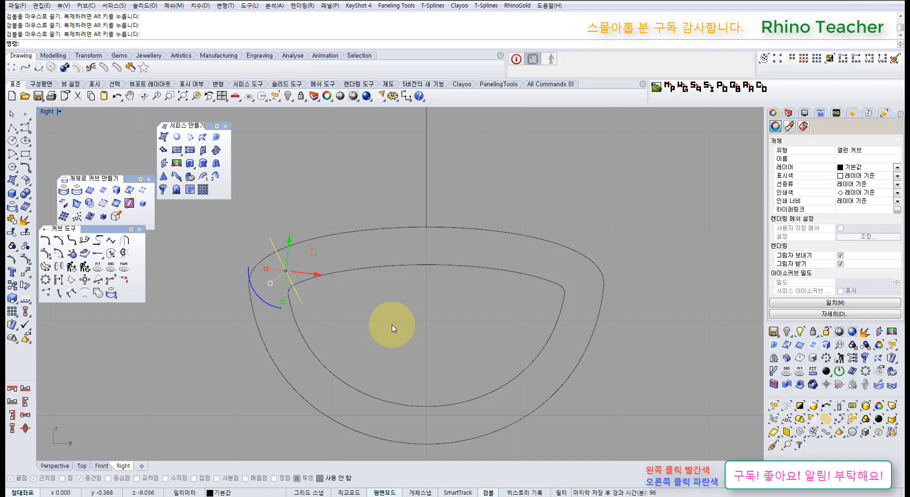
right_click_drag(392, 326, 373, 307)
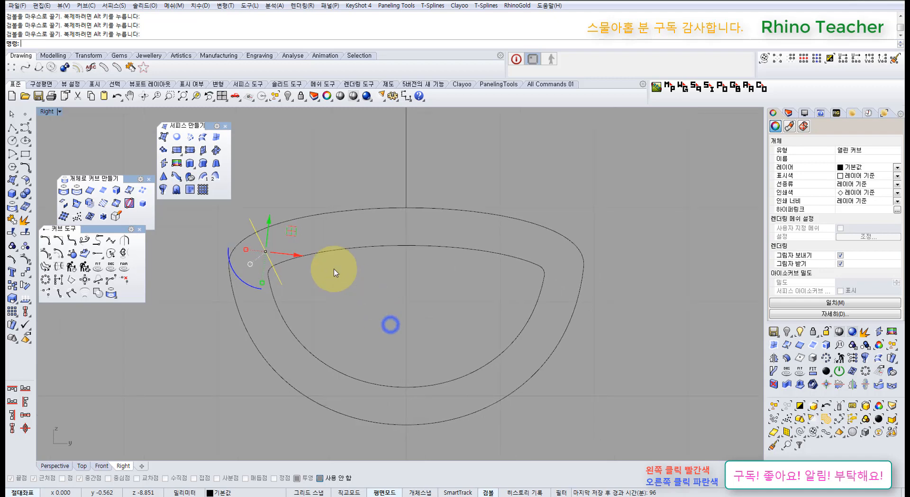
scroll(320, 268, "up", 4)
right_click_drag(320, 268, 344, 287)
scroll(344, 286, "down", 5)
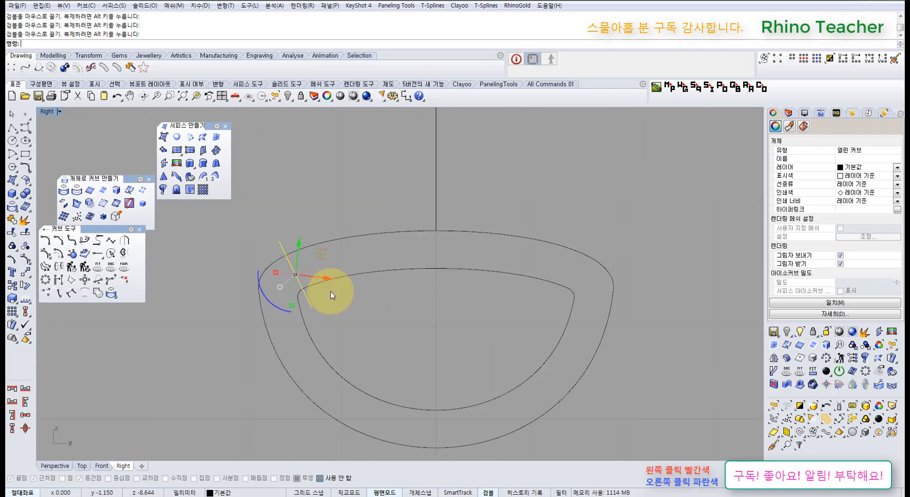
middle_click(399, 302)
right_click_drag(398, 216, 398, 222)
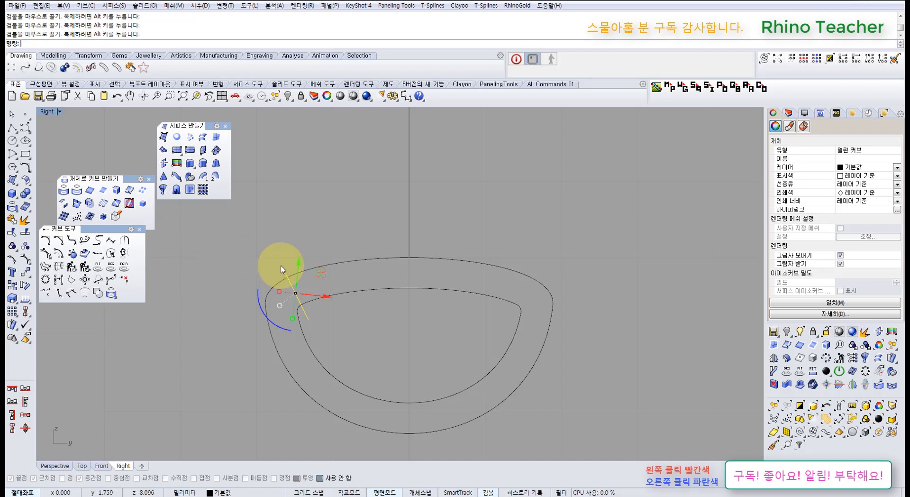
right_click_drag(299, 286, 314, 276)
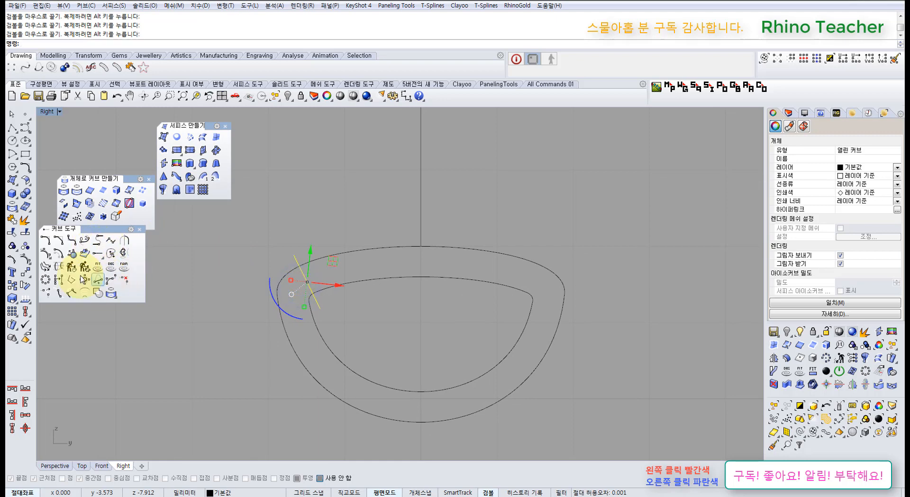
scroll(258, 292, "up", 8)
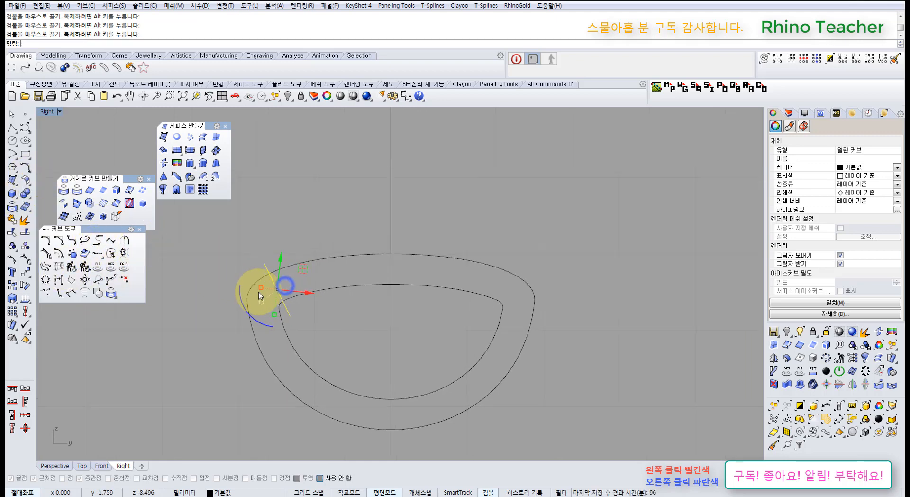
left_click(385, 347)
left_click(300, 290)
scroll(274, 320, "down", 6)
right_click_drag(300, 335, 278, 338)
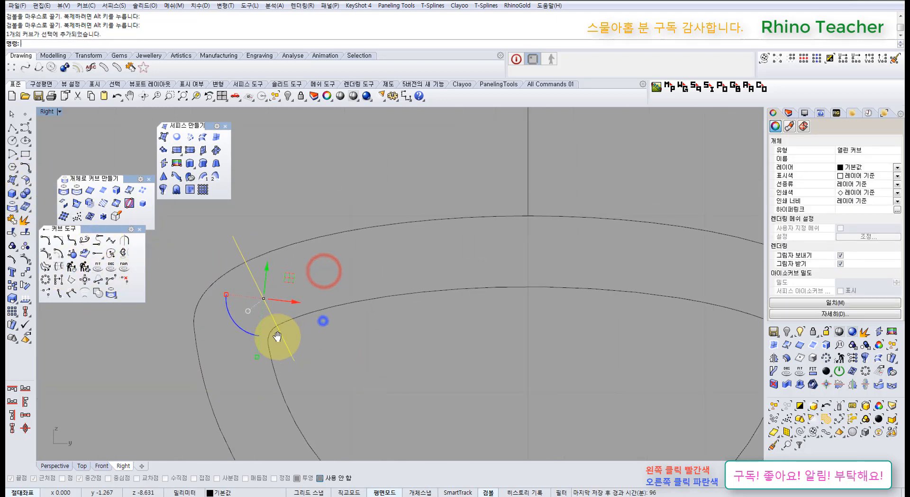
scroll(279, 337, "down", 6)
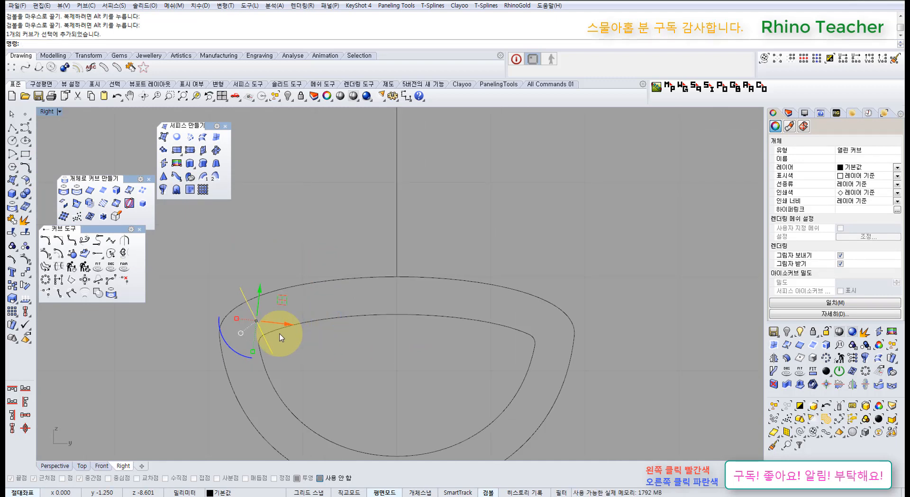
right_click_drag(241, 334, 258, 311)
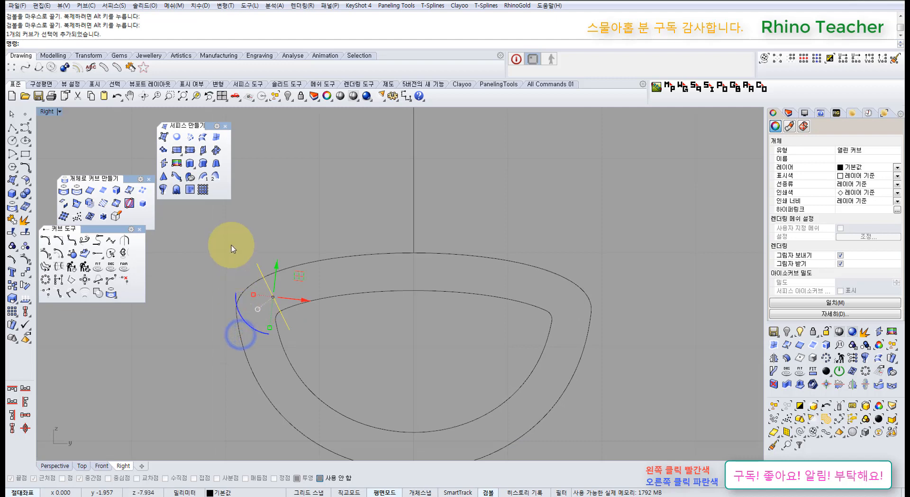
Detach the Transform tool palette into the viewport and shift the curve-from-object palette slightly upward.
left_click_drag(126, 180, 118, 160)
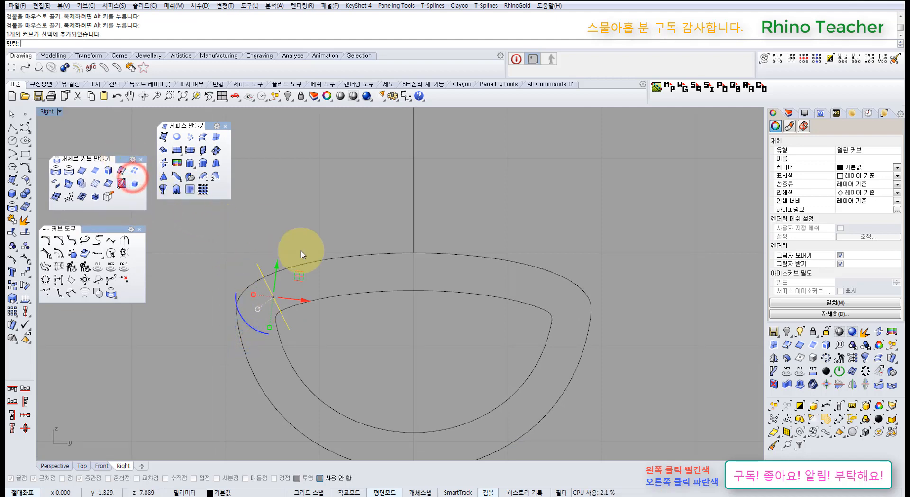
right_click_drag(301, 250, 278, 240)
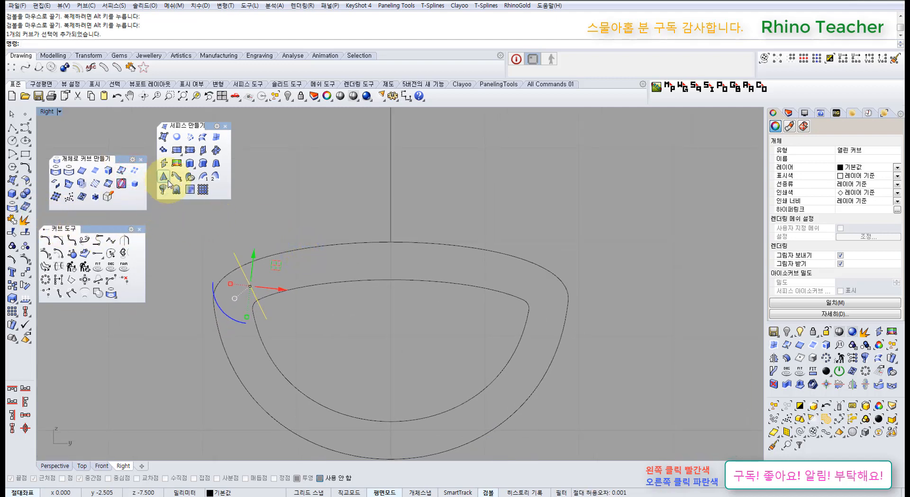
left_click(26, 274)
left_click_drag(41, 261, 81, 312)
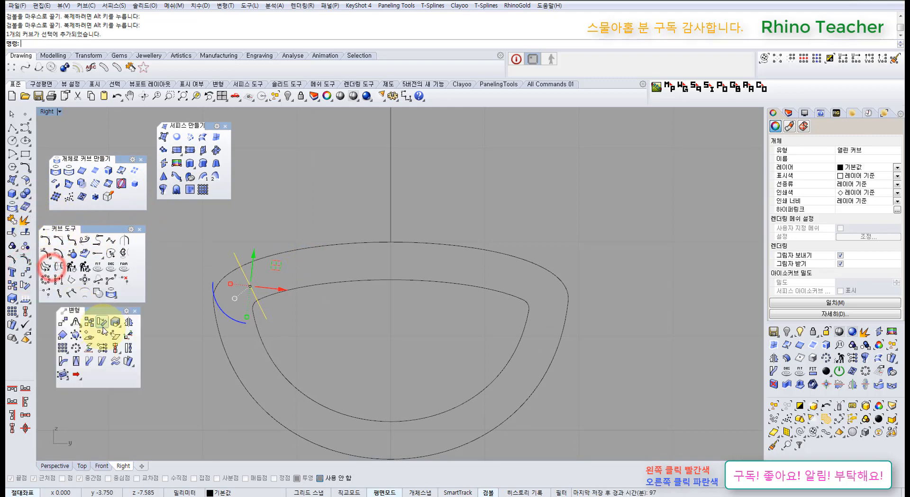
Mirror the slanted cutting line across the vertical axis, starting the mirror plane at 0, to get a matching line at the opposite corner.
left_click(126, 325)
scroll(376, 274, "down", 4)
type("0")
key("Return")
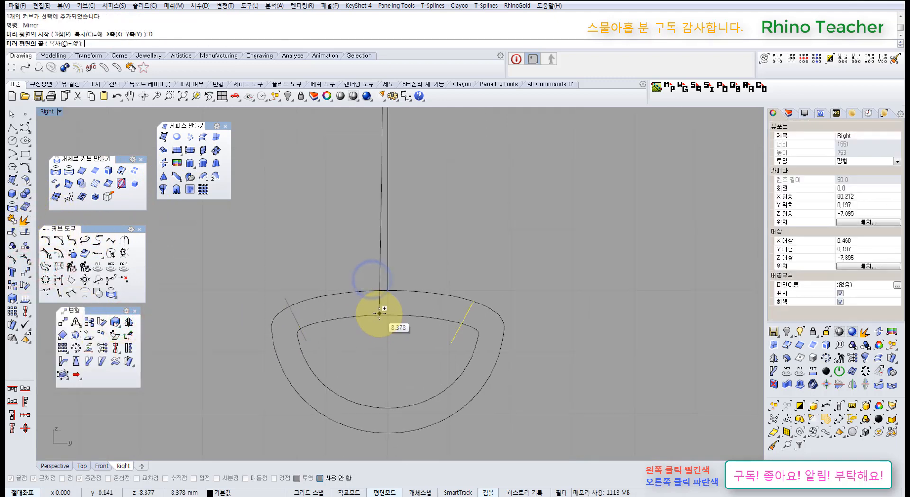
left_click(417, 273)
left_click(474, 263)
right_click_drag(449, 291, 473, 312)
scroll(442, 307, "up", 6)
scroll(484, 300, "down", 6)
scroll(370, 320, "up", 6)
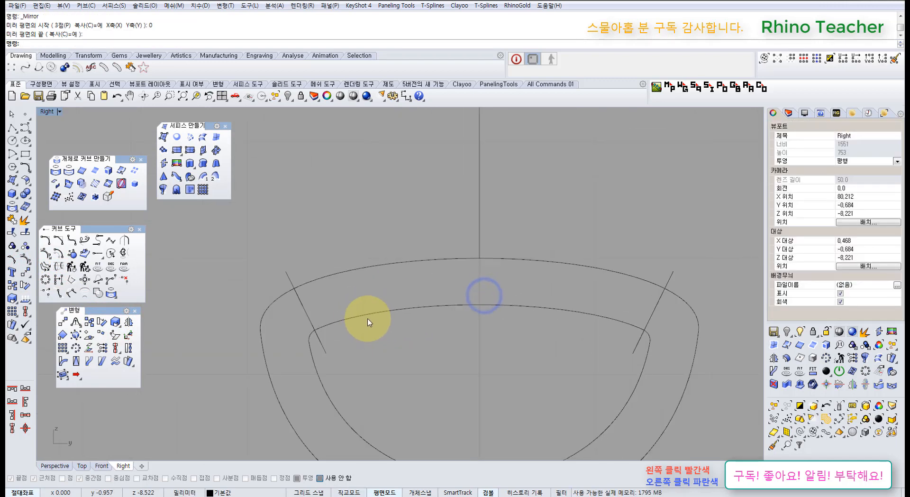
Examine where the two slanted cutting lines cross the inner and outer profile curves.
left_click_drag(384, 321, 362, 268)
left_click(385, 348)
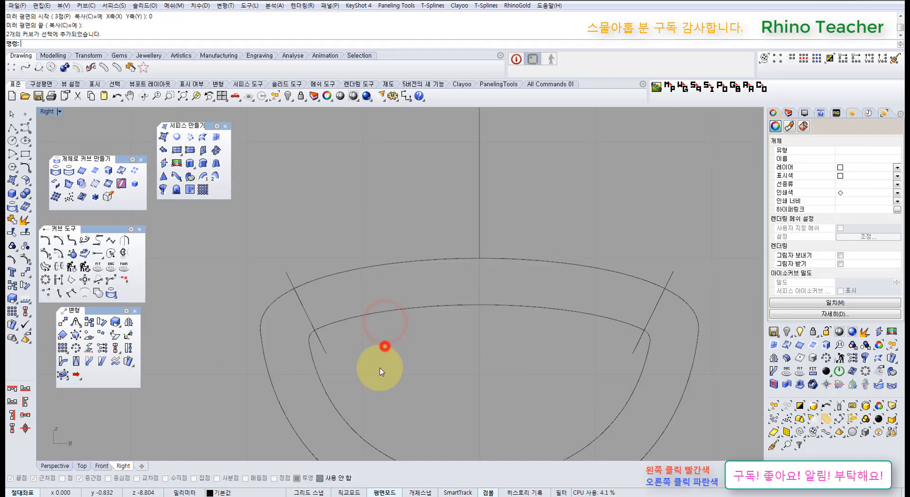
right_click_drag(374, 369, 380, 321)
left_click_drag(370, 333, 287, 381)
scroll(286, 382, "down", 6)
scroll(318, 350, "up", 8)
left_click(327, 346)
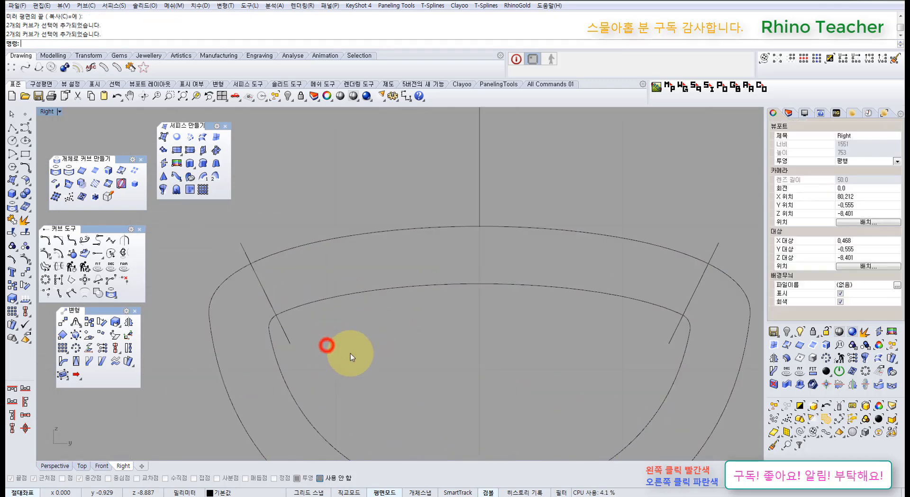
scroll(352, 354, "down", 6)
right_click_drag(382, 350, 368, 355)
left_click_drag(335, 351, 254, 309)
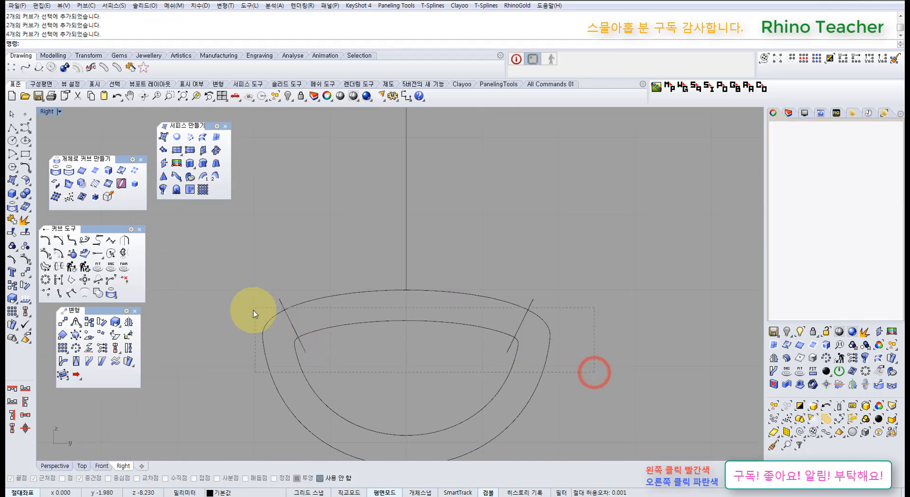
scroll(237, 299, "up", 5)
left_click(275, 251)
Split the inner and outer profile curves using both slanted lines as cutting objects.
left_click_drag(445, 363, 407, 232)
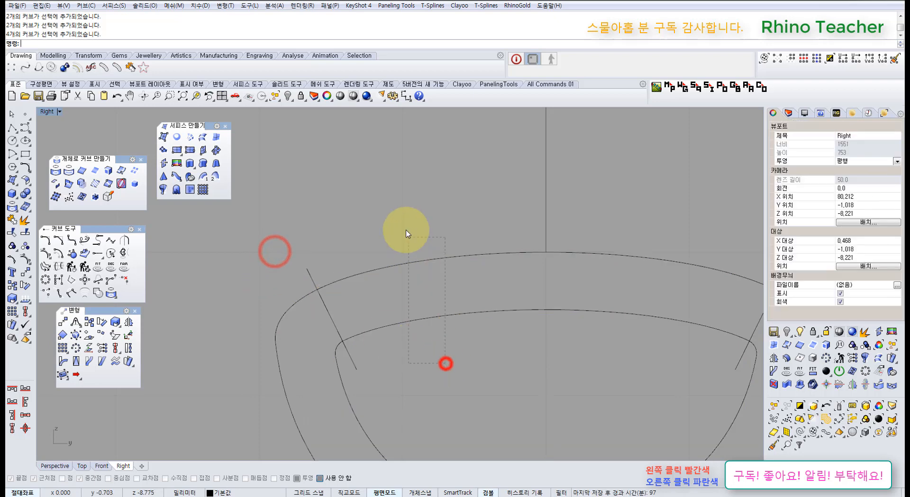
left_click(25, 232)
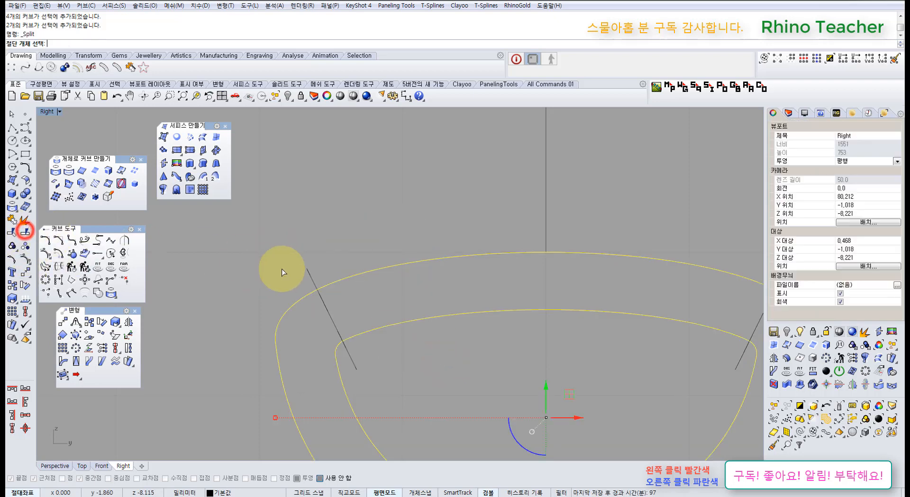
left_click_drag(317, 266, 300, 278)
scroll(300, 278, "down", 8)
right_click_drag(442, 299, 377, 300)
scroll(426, 287, "up", 6)
left_click_drag(469, 278, 367, 327)
right_click(444, 262)
left_click(445, 255)
scroll(350, 339, "down", 4)
right_click_drag(349, 342, 429, 328)
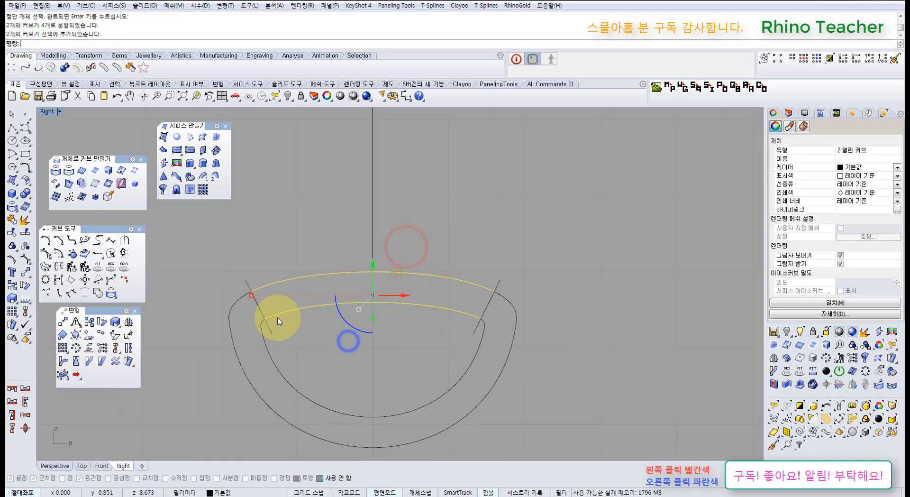
Split both slanted lines where they cross the inner and outer profile curves.
scroll(286, 319, "up", 6)
left_click(258, 331)
left_click_drag(234, 288, 216, 301)
left_click(669, 298, "shift")
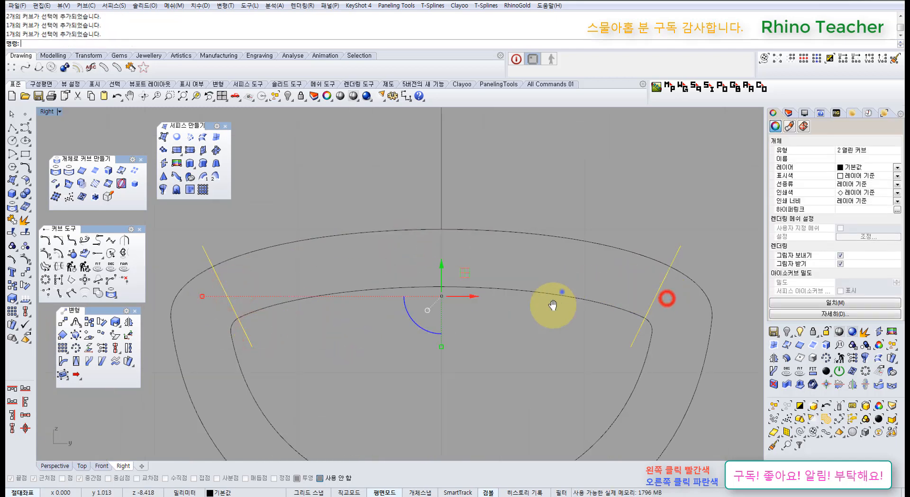
right_click_drag(559, 292, 534, 333)
left_click(26, 231)
left_click_drag(369, 219, 251, 218)
right_click(315, 356)
Join the two upper arcs and the two slanted segments between them into one closed band outline.
left_click(315, 354)
scroll(239, 295, "up", 6)
left_click_drag(195, 359, 151, 376, "shift")
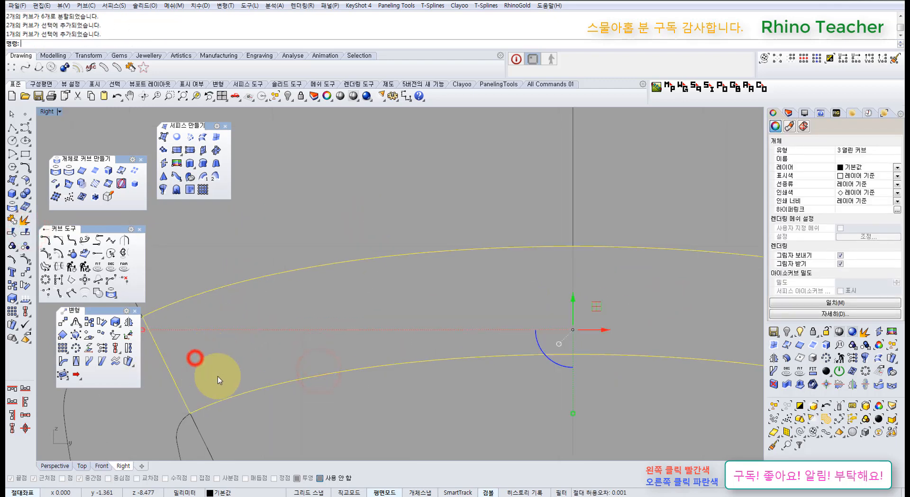
scroll(219, 375, "down", 6)
right_click_drag(380, 352, 349, 298)
left_click_drag(608, 321, 576, 310, "shift")
key("ctrl+j")
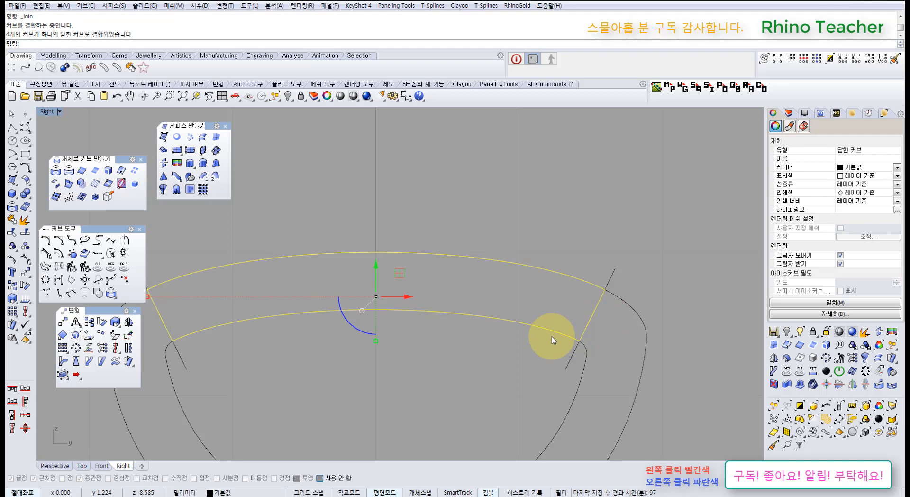
Undo the joining of the band outline and the splitting of the slanted lines.
right_click_drag(526, 355, 554, 324)
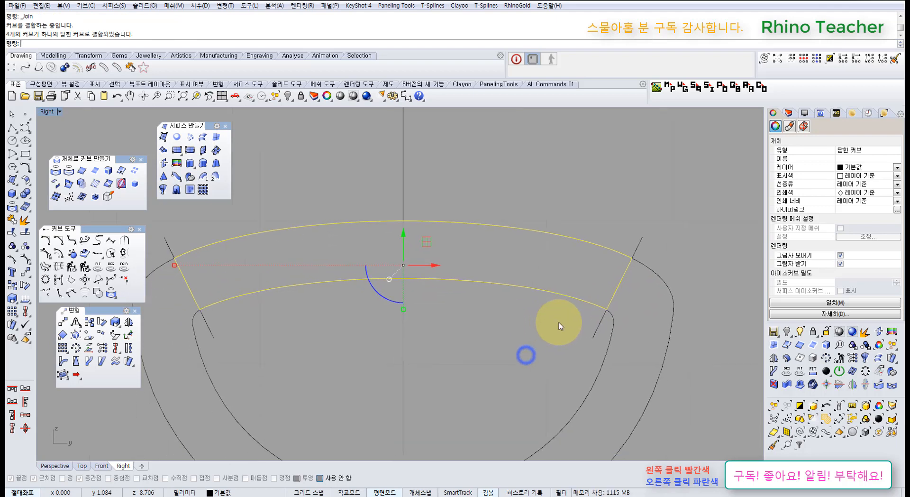
key("ctrl+z")
left_click(508, 346)
scroll(559, 306, "up", 4)
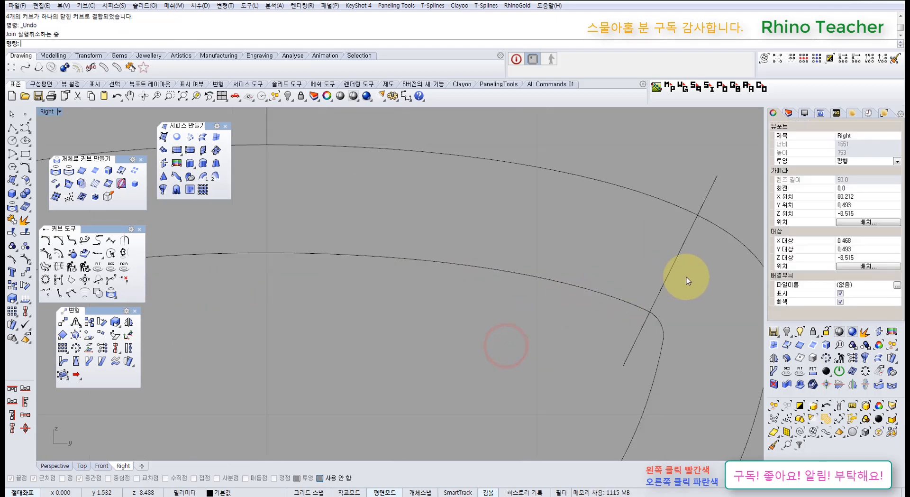
left_click_drag(697, 286, 641, 248)
scroll(635, 255, "down", 6)
right_click_drag(563, 264, 530, 299)
key("ctrl+z")
left_click(542, 334)
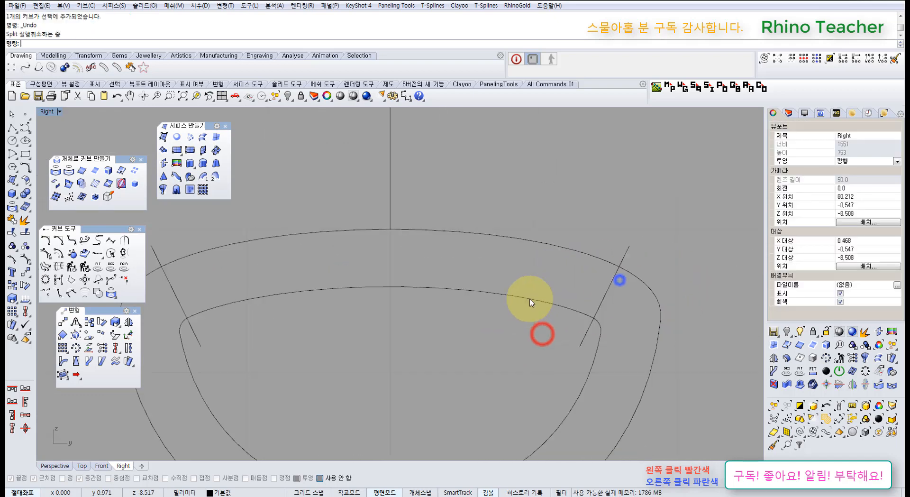
Undo the split of the two profile curves.
left_click_drag(546, 214, 638, 358)
scroll(633, 314, "up", 4)
left_click(644, 315)
left_click_drag(509, 271, 461, 348)
scroll(459, 349, "down", 4)
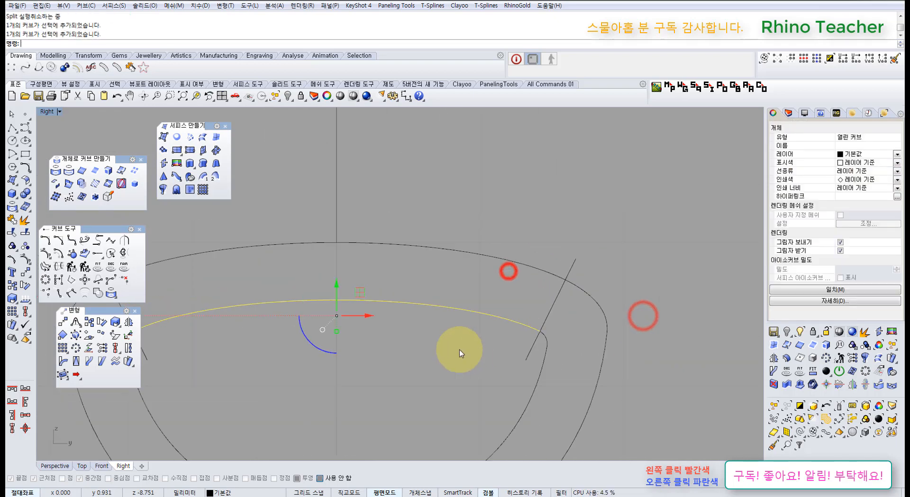
key("ctrl+z")
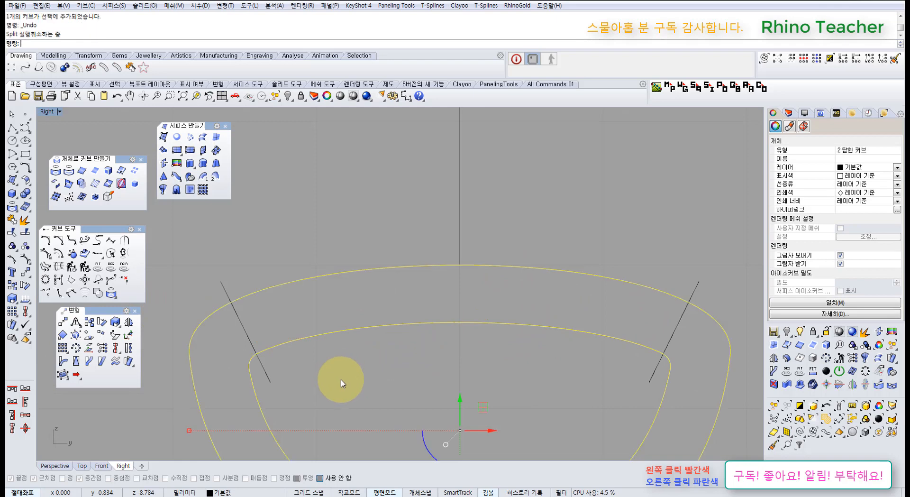
Try trimming with both profile curves and both slanted lines as mutual cutting objects, and undo the trim.
left_click(341, 380)
right_click_drag(307, 370, 362, 326)
left_click_drag(390, 331, 248, 407)
scroll(294, 403, "down", 6)
right_click_drag(335, 384, 300, 309)
scroll(300, 326, "up", 4)
right_click_drag(287, 343, 331, 348)
scroll(321, 269, "down", 4)
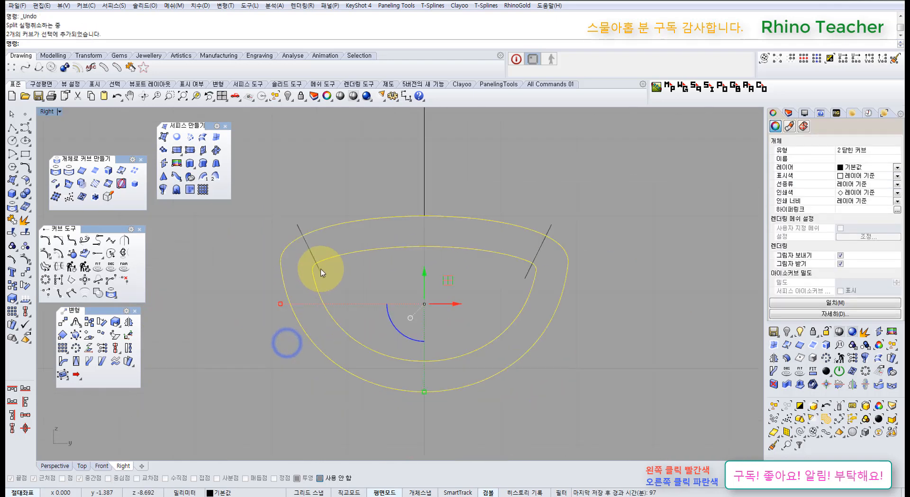
scroll(322, 269, "down", 2)
right_click_drag(325, 282, 333, 332)
left_click_drag(336, 270, 318, 304, "shift")
left_click_drag(557, 279, 476, 322, "shift")
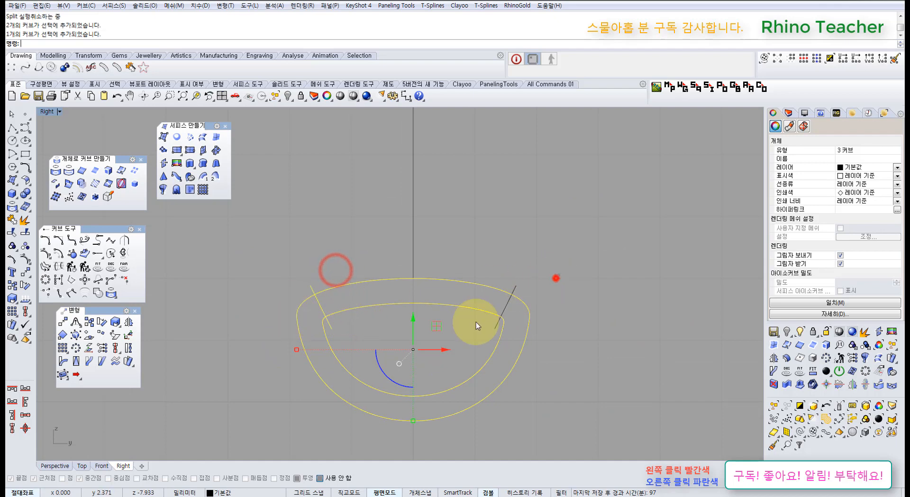
left_click(12, 233)
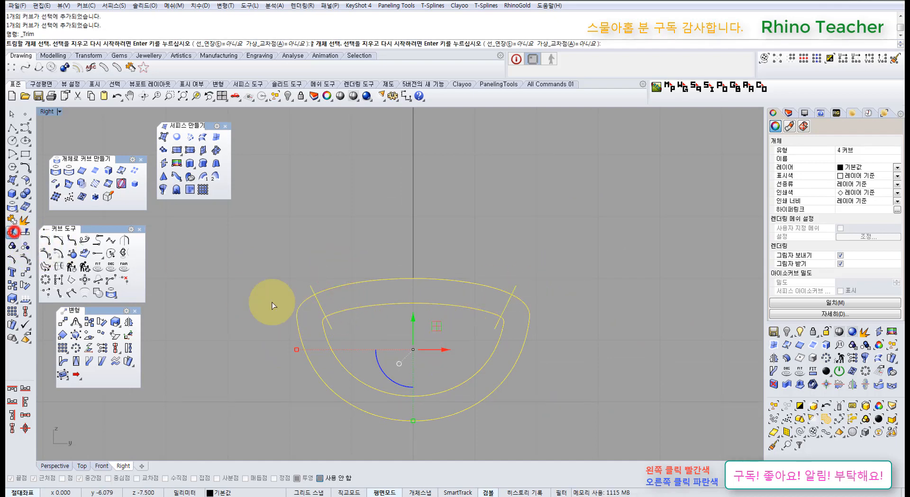
scroll(303, 313, "up", 3)
left_click(326, 361)
scroll(317, 369, "down", 8)
right_click_drag(320, 372, 329, 347)
right_click(330, 346)
left_click(329, 352)
key("ctrl+z")
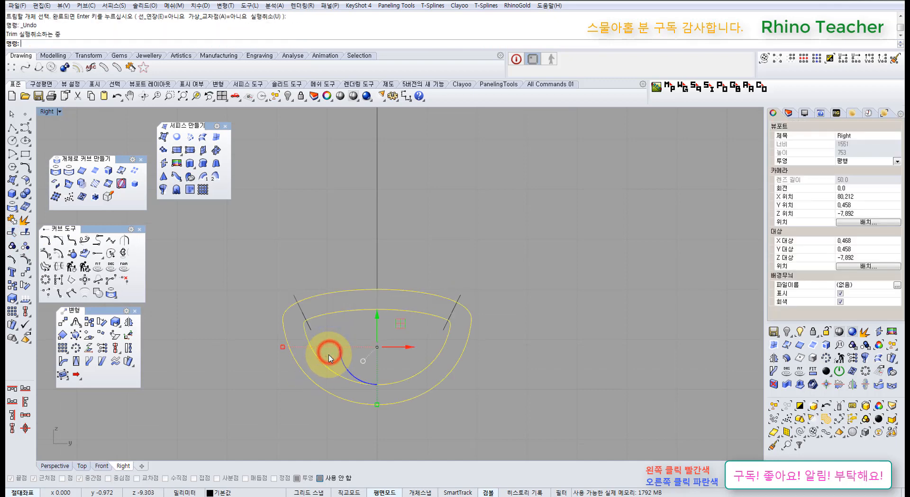
Try duplicating both closed profile curves at their original location with the Copy command's in-place option, and undo the copy.
left_click(270, 392)
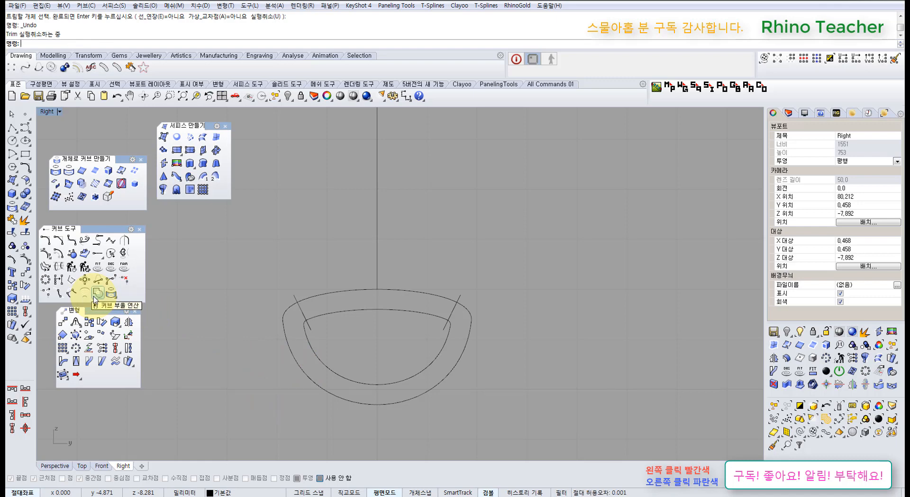
right_click_drag(285, 337, 290, 310)
scroll(302, 310, "up", 6)
left_click_drag(297, 419, 298, 419)
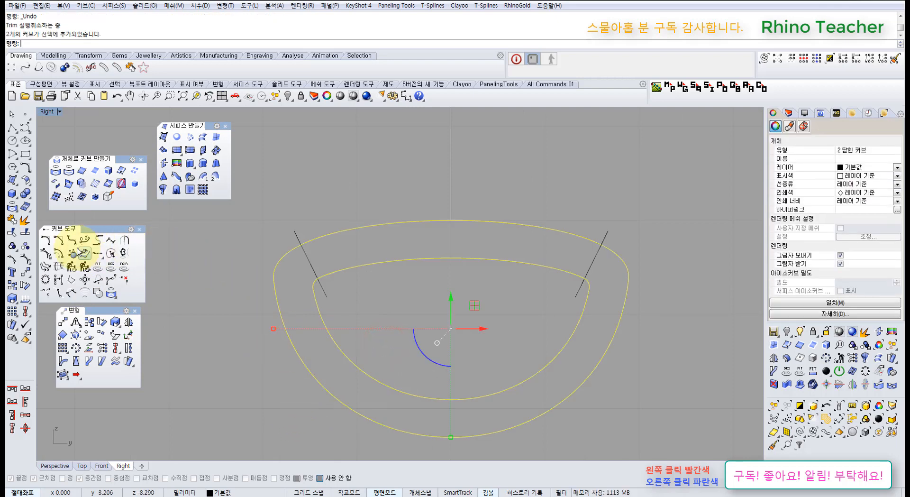
left_click(12, 285)
left_click(113, 44)
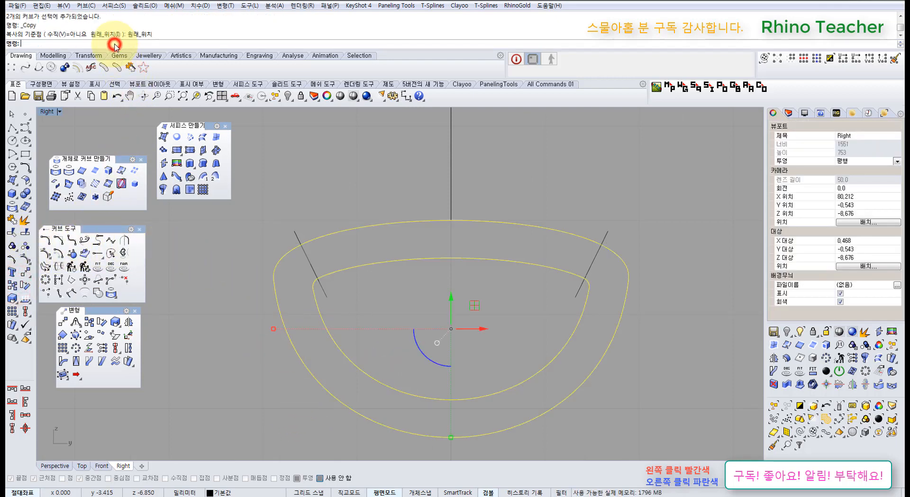
left_click(328, 206)
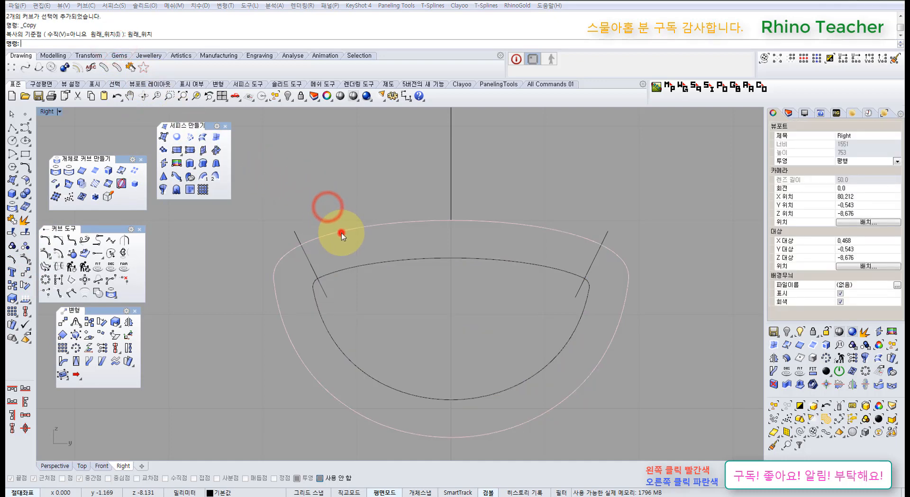
left_click(342, 236)
left_click(377, 274)
left_click(377, 311)
key("ctrl+z")
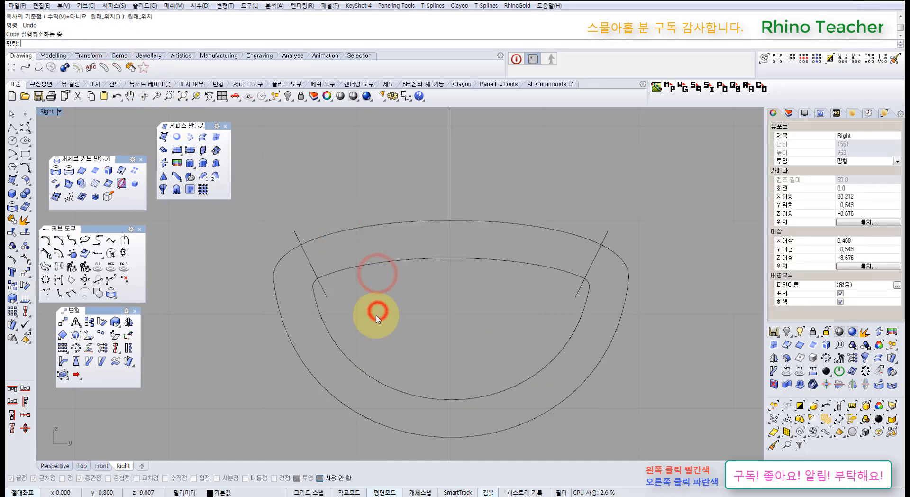
Copy both closed profile curves to the clipboard and lock the originals.
right_click_drag(367, 330, 390, 311)
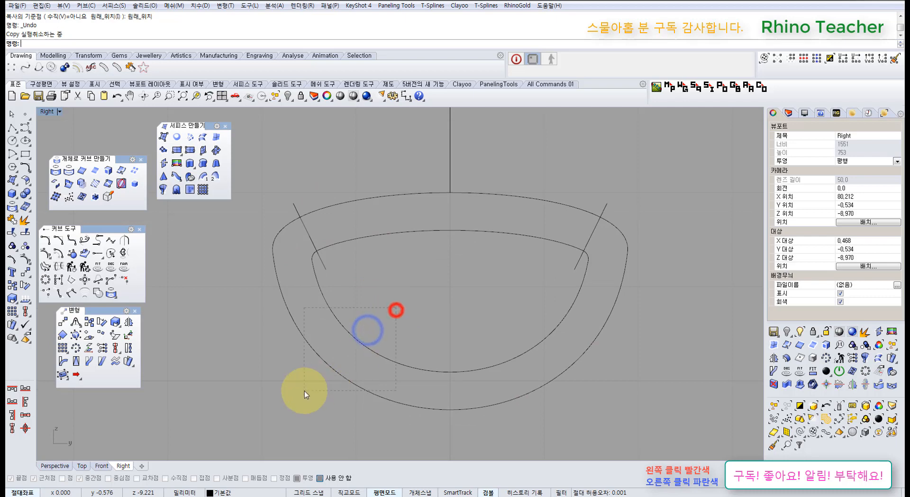
left_click_drag(304, 391, 304, 390)
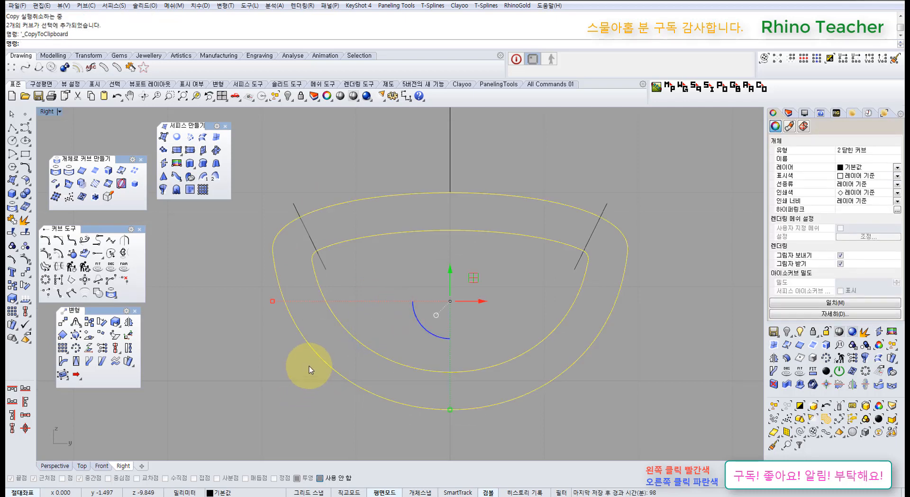
left_click(74, 36)
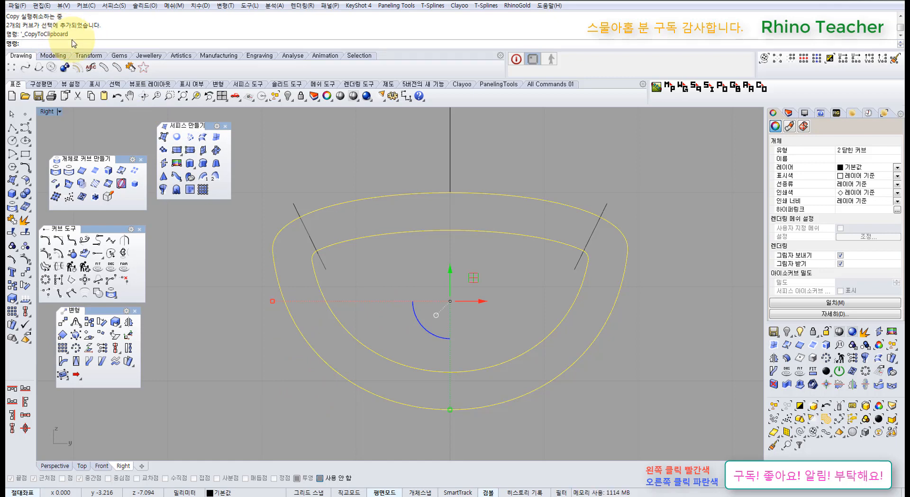
right_click_drag(360, 219, 361, 239)
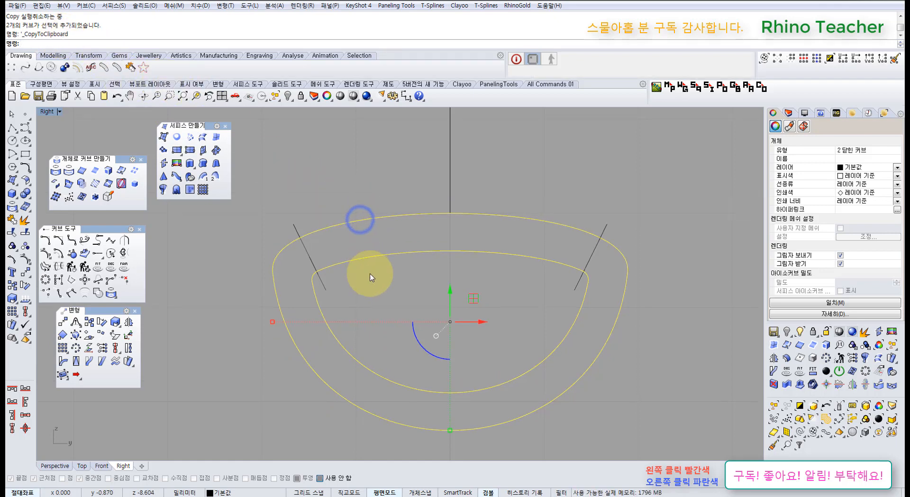
left_click(302, 96)
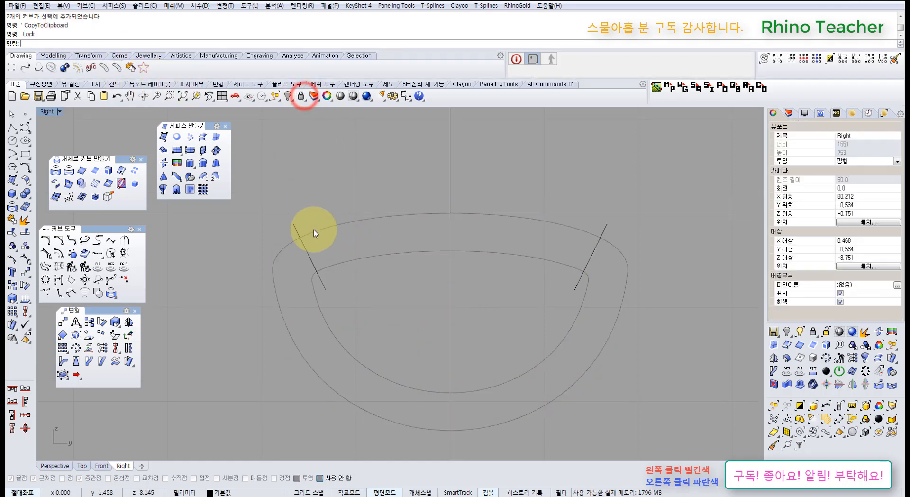
Paste the copied profile curves and shift them horizontally away from the locked originals.
key("ctrl+v")
left_click(364, 285)
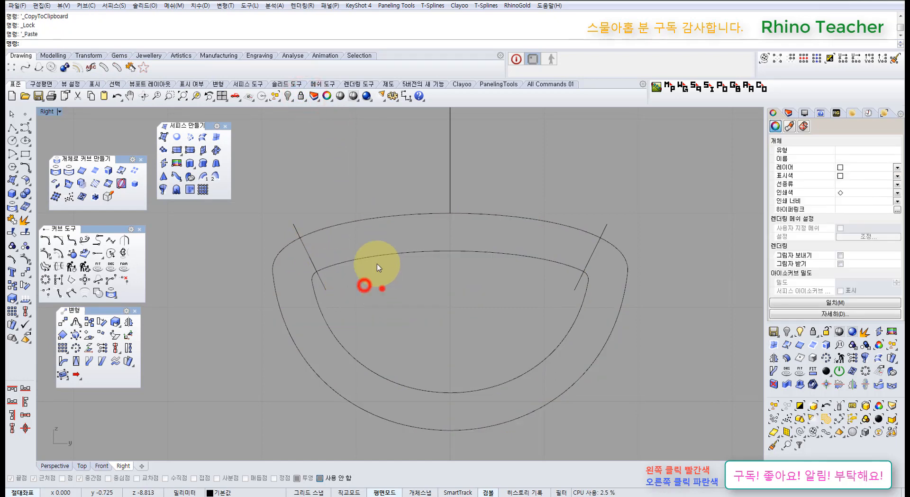
left_click_drag(377, 263, 347, 204)
left_click_drag(472, 325, 326, 323)
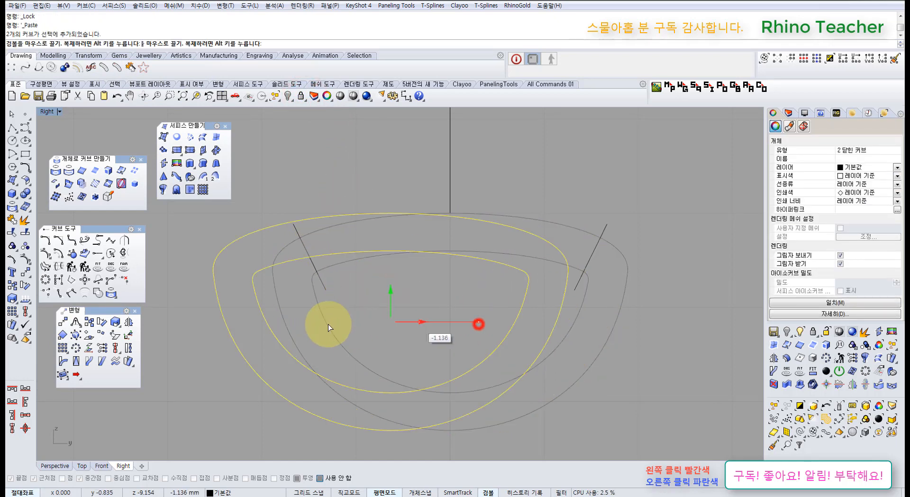
left_click(655, 350)
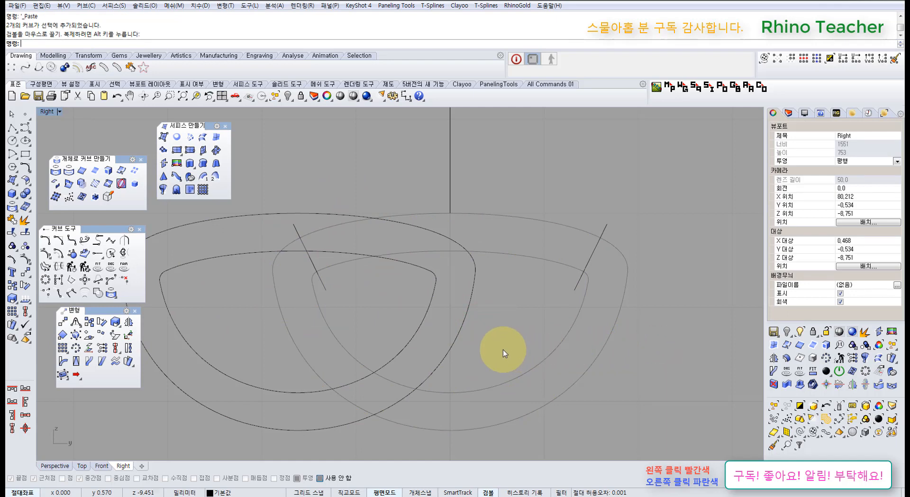
Undo the horizontal move and the pasting of the duplicate profile curves.
left_click_drag(389, 297, 387, 296)
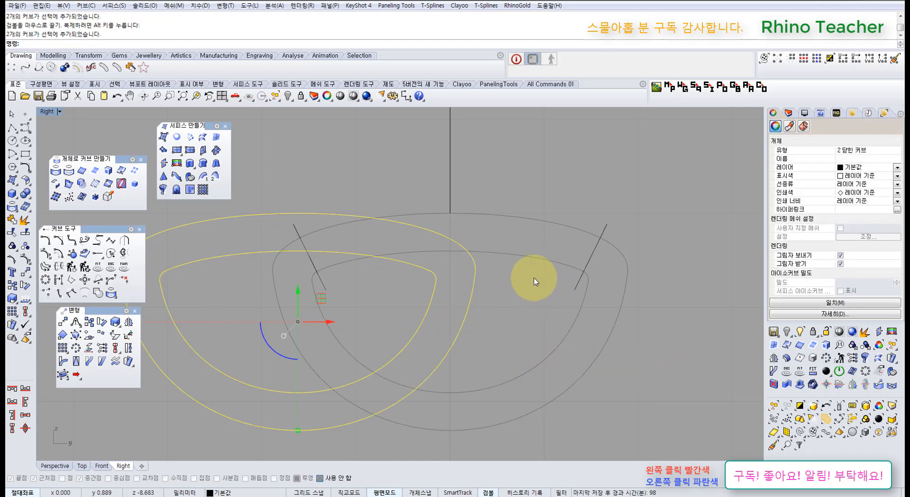
key("ctrl+z")
key("ctrl+z")
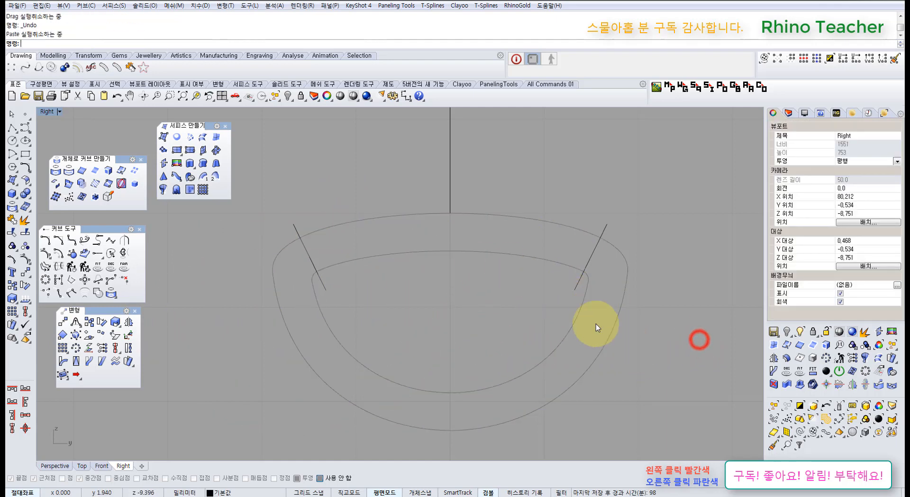
Undo the previous lock, copy both closed profile curves, lock the originals, and paste the duplicates in place.
key("ctrl+z")
left_click(609, 343)
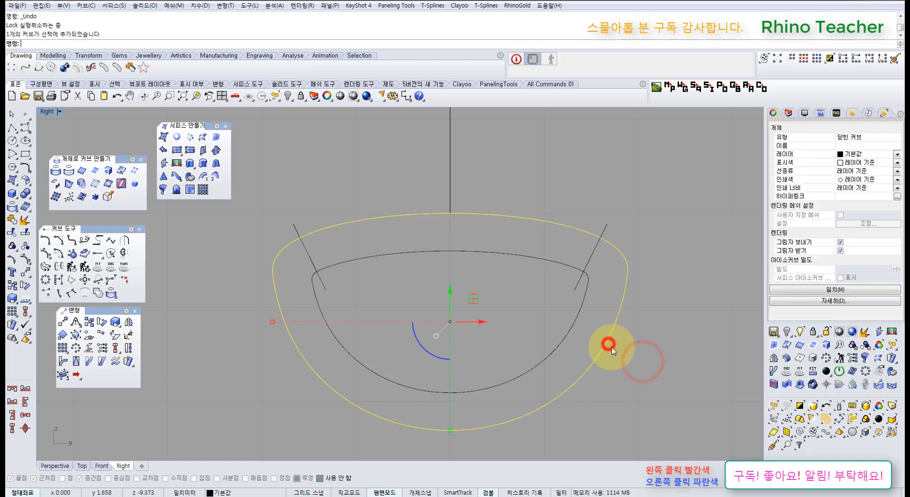
left_click_drag(612, 351, 531, 346)
key("ctrl+c")
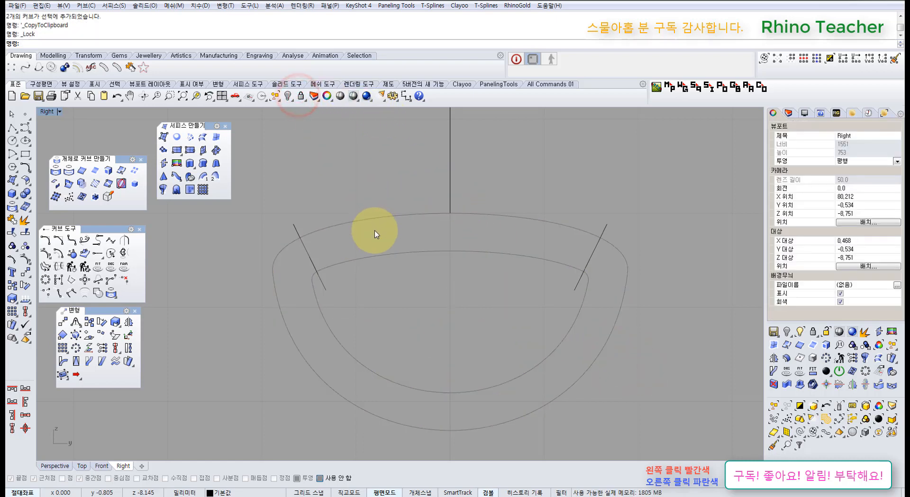
key("ctrl+v")
right_click_drag(387, 244, 398, 228)
Run Curve Boolean on the pasted profiles and both cutting lines, deleting all inputs and keeping the upper band region between the lines.
left_click_drag(367, 184, 305, 246)
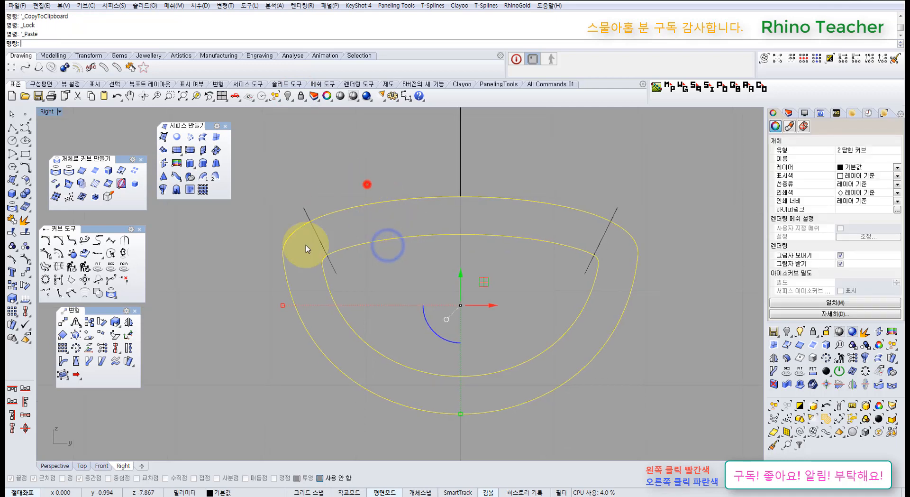
left_click_drag(560, 265, 552, 265, "shift")
right_click_drag(578, 220, 476, 260)
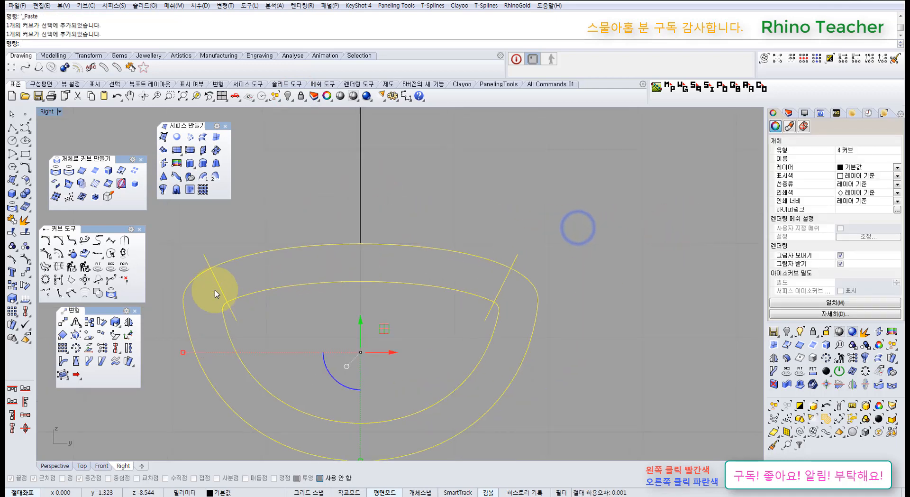
right_click_drag(213, 288, 237, 253)
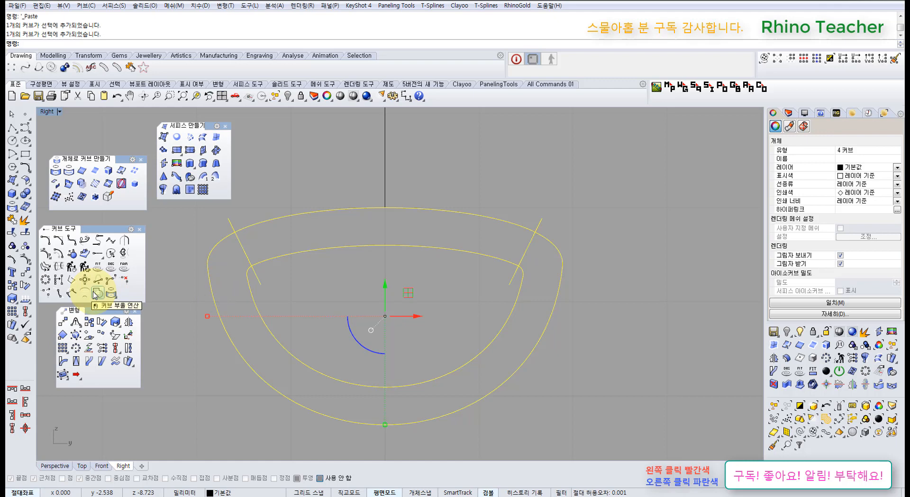
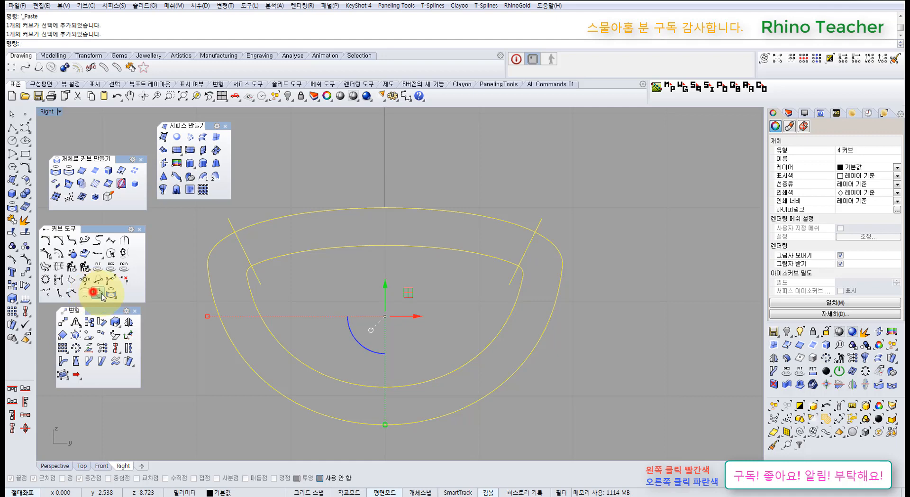
left_click(99, 293)
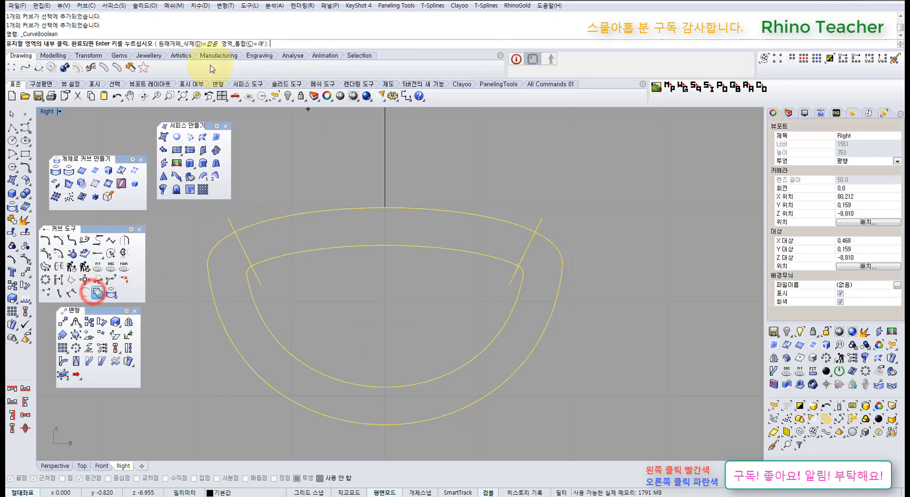
left_click(178, 44)
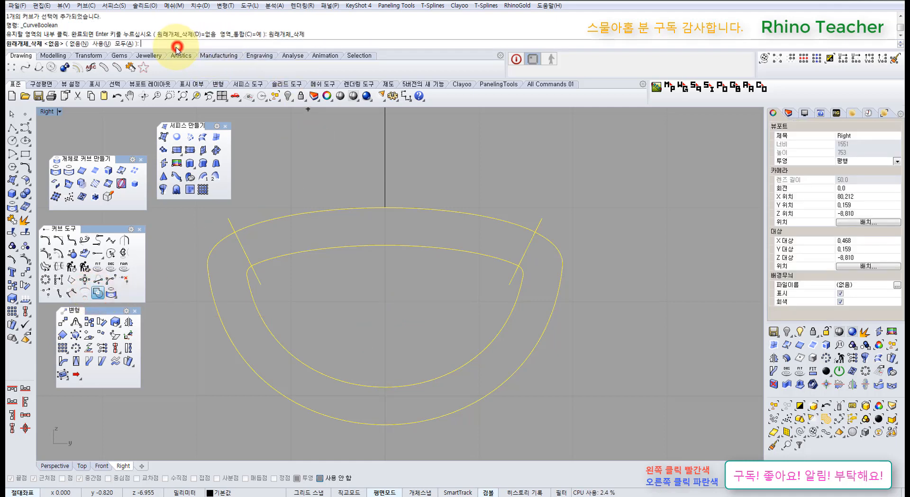
left_click(127, 44)
left_click(334, 228)
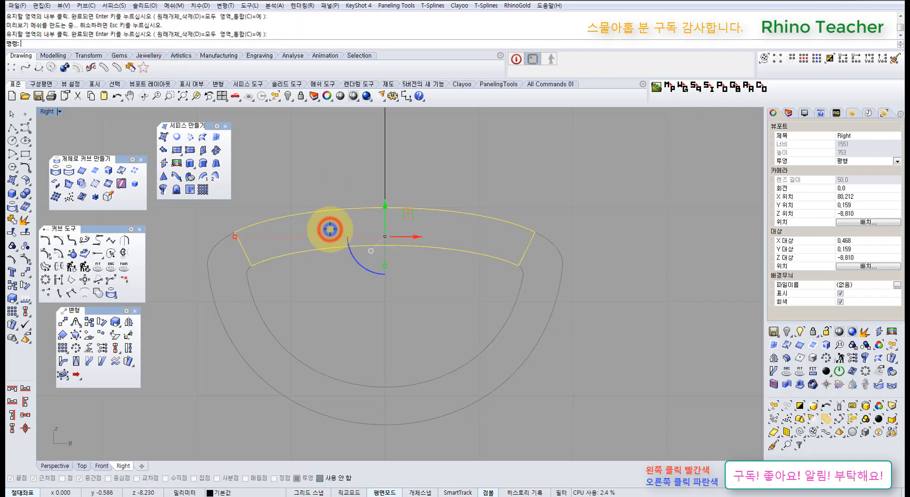
right_click(330, 229)
left_click(308, 286)
right_click_drag(287, 297, 365, 290)
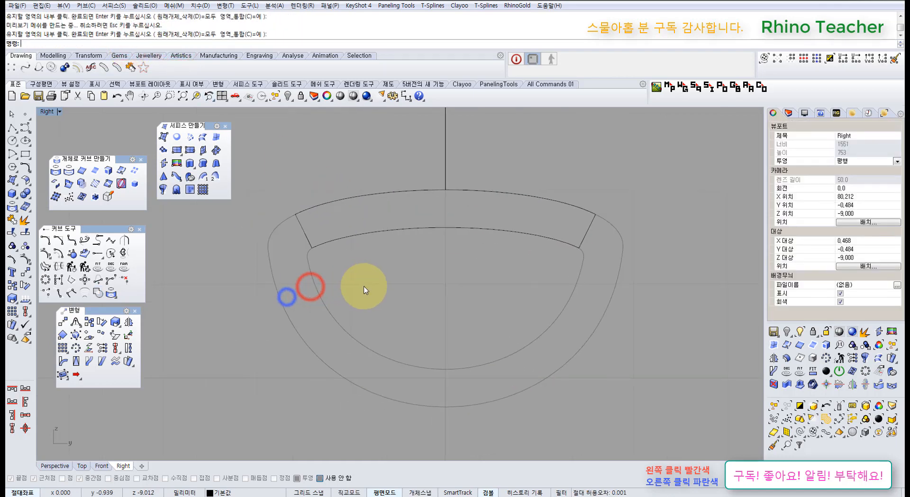
Unlock the original profile curves and inspect the overlapping curves along the upper band's inner edge.
middle_click(364, 286)
left_click(354, 257)
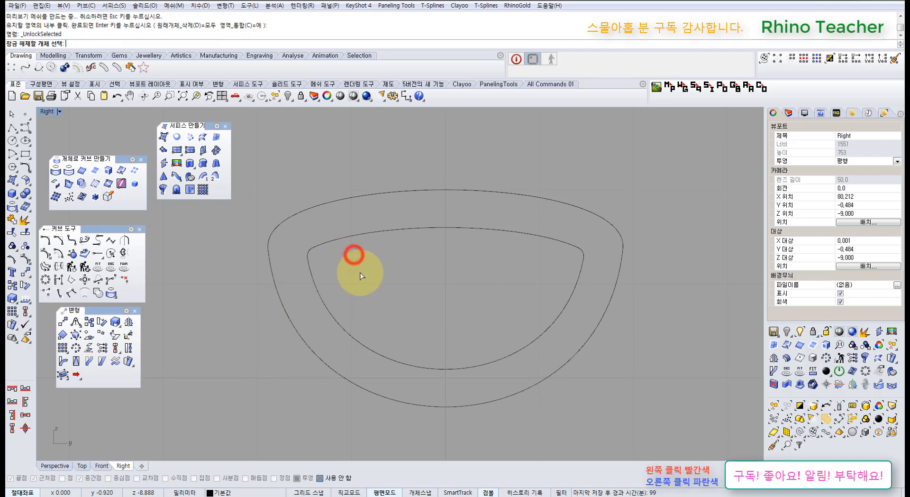
key("ctrl+a")
right_click(321, 287)
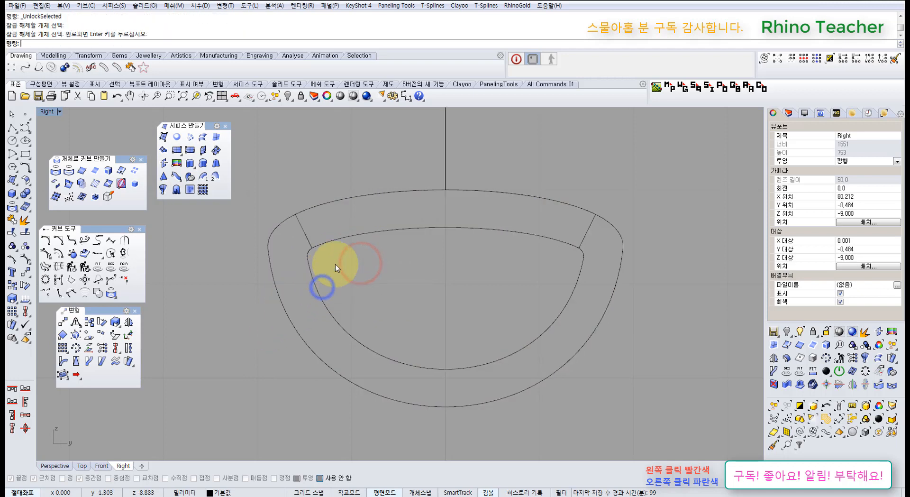
left_click(363, 235)
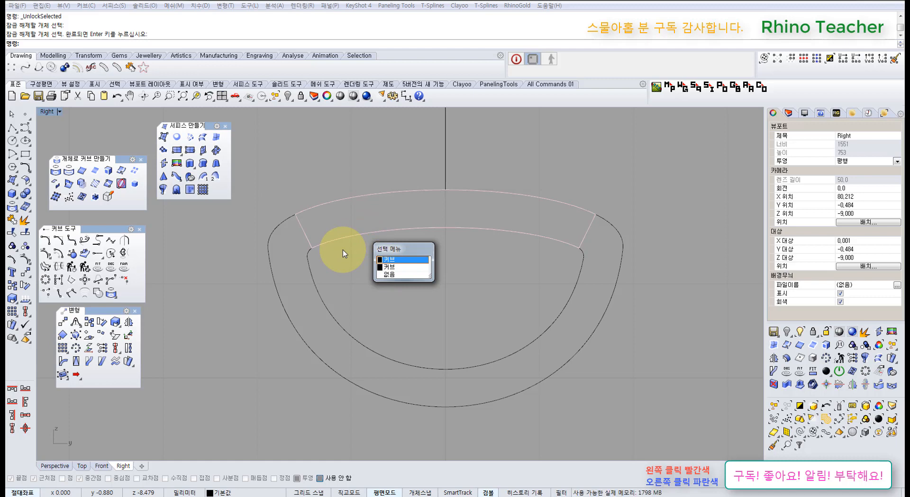
left_click(394, 275)
Undo the unlocking of the profile curves and the Curve Boolean operation.
key("ctrl+z")
left_click(367, 279)
key("ctrl+z")
left_click(364, 279)
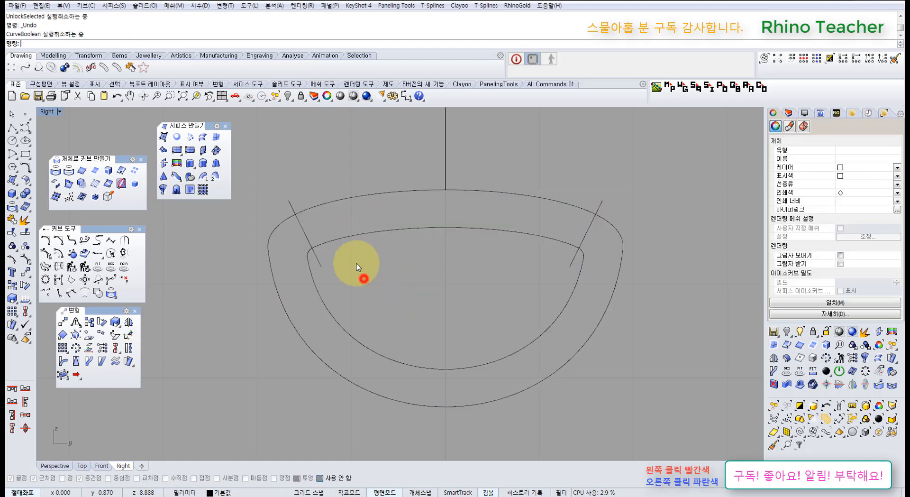
left_click(307, 238)
left_click(379, 259)
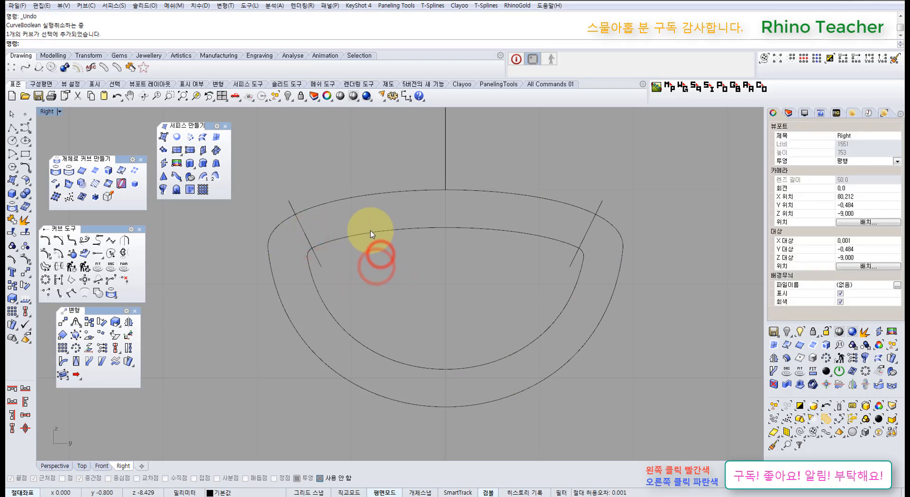
left_click(371, 230)
left_click(387, 275)
Copy the two profile curves together with both cutting lines, lock the originals, and paste the duplicates in place.
right_click_drag(370, 254, 358, 260)
scroll(359, 260, "down", 8)
left_click_drag(526, 308, 308, 250)
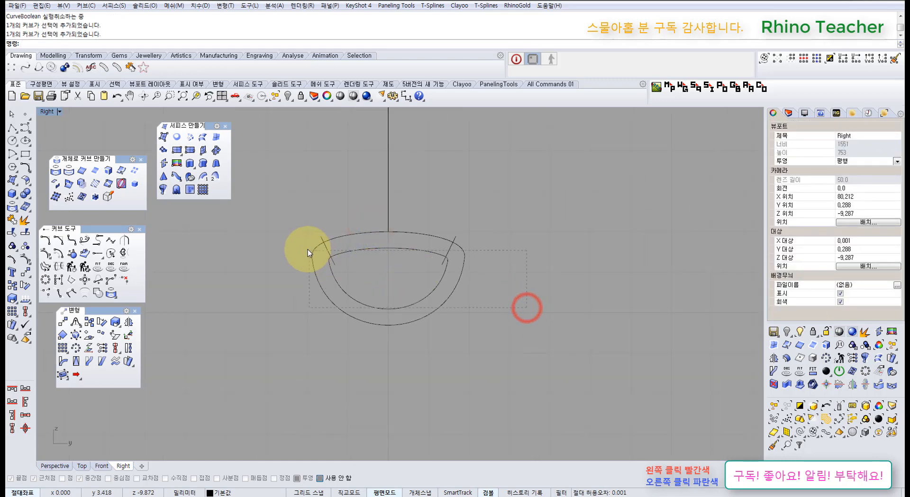
scroll(334, 250, "up", 6)
right_click_drag(340, 253, 320, 286)
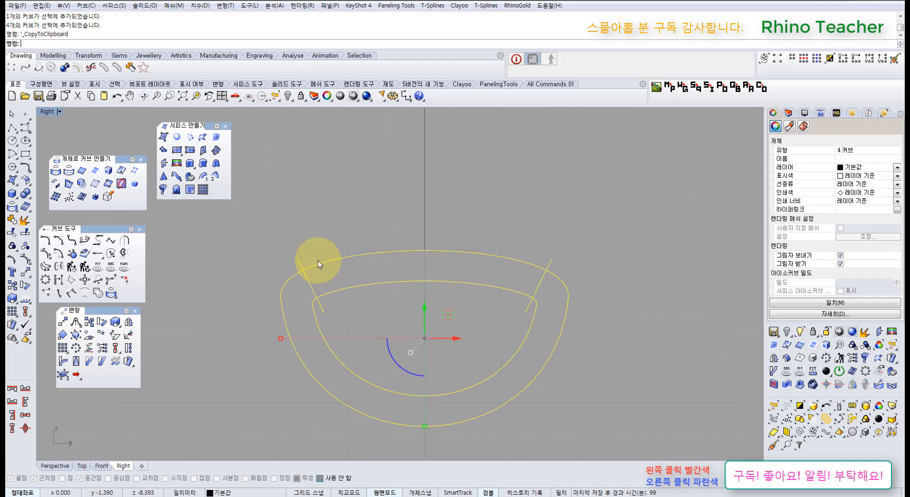
left_click(300, 97)
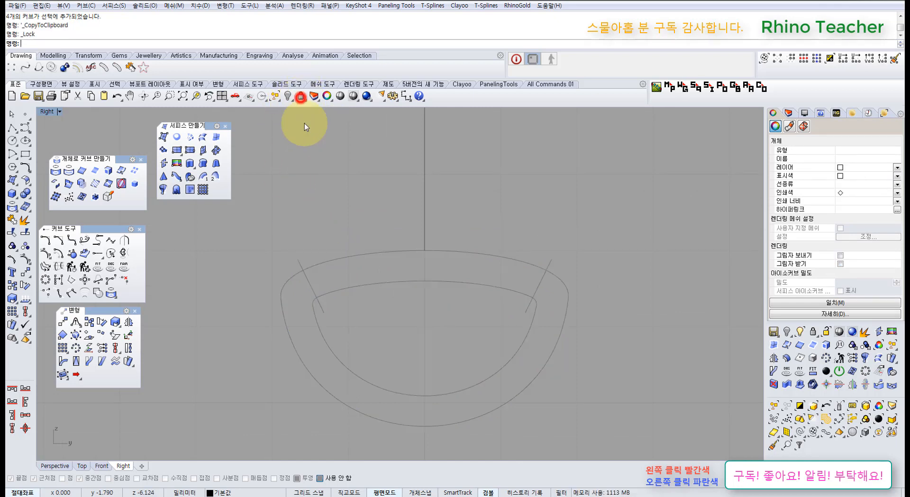
key("ctrl+v")
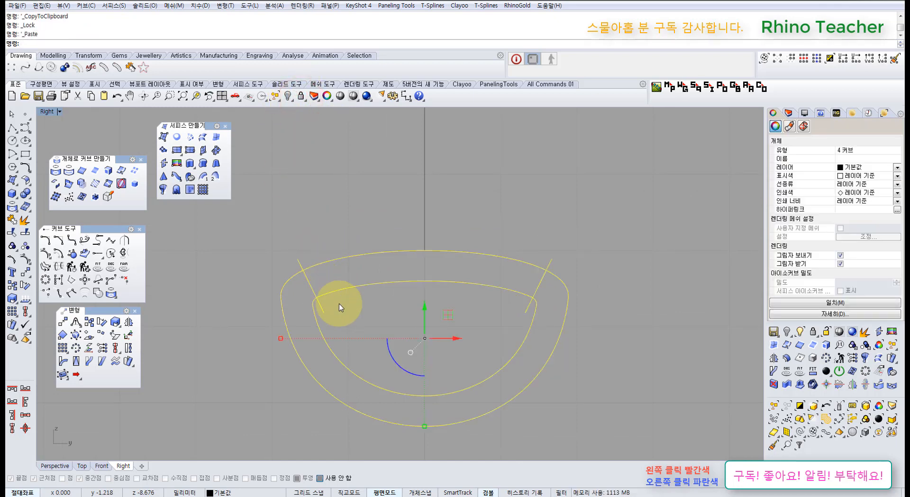
Apply Curve Boolean to the four pasted curves, keeping only the upper band region between the cutting lines.
left_click(633, 314)
left_click_drag(622, 346, 180, 236)
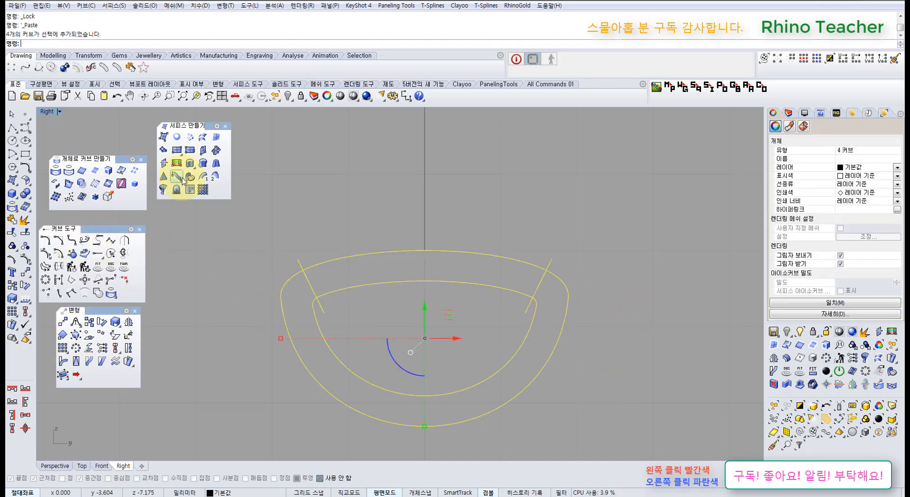
left_click(97, 293)
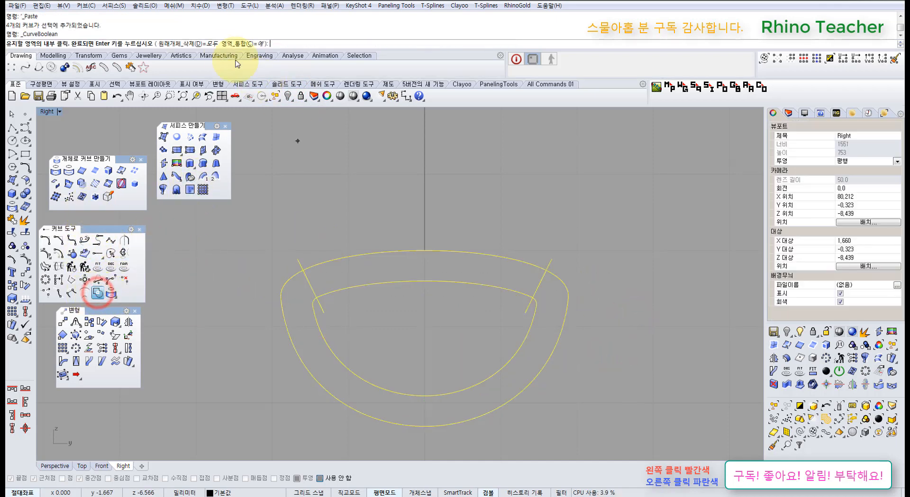
left_click(385, 265)
right_click(385, 265)
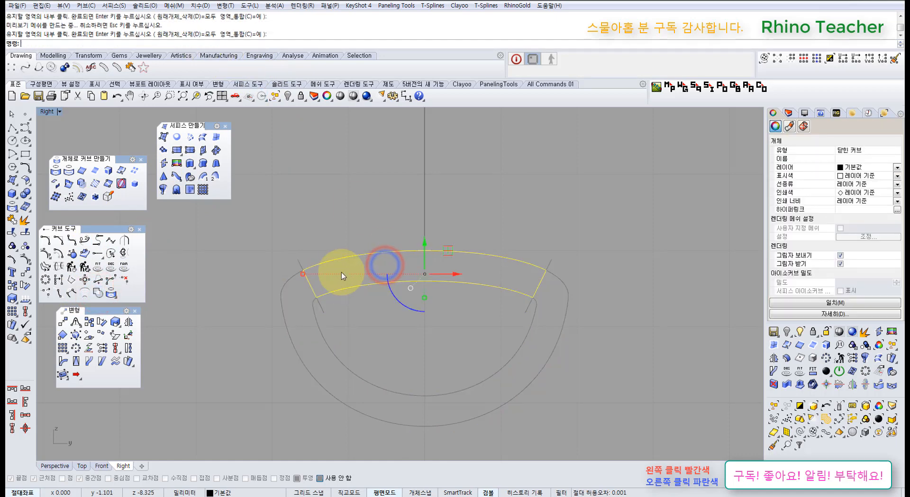
Lock the upper band region curve and unlock the original profile curves and both cutting lines.
left_click(301, 97)
middle_click(328, 161)
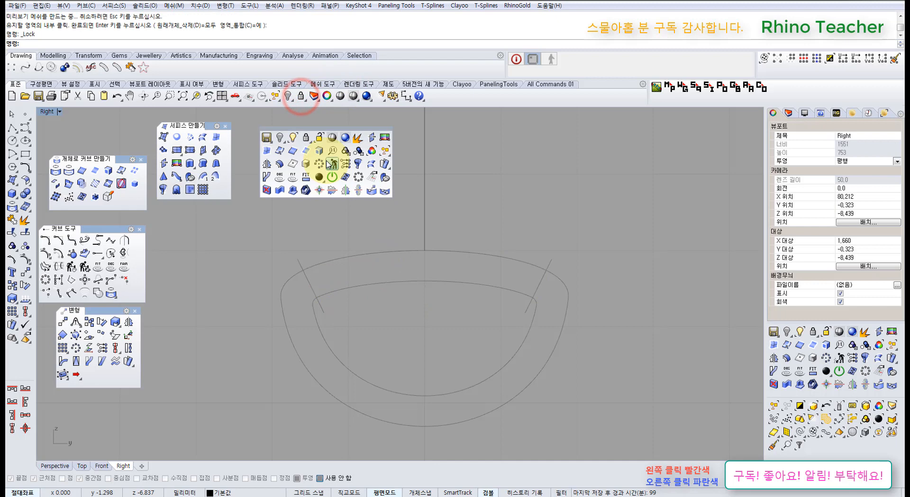
left_click(320, 140)
left_click_drag(281, 224, 444, 305)
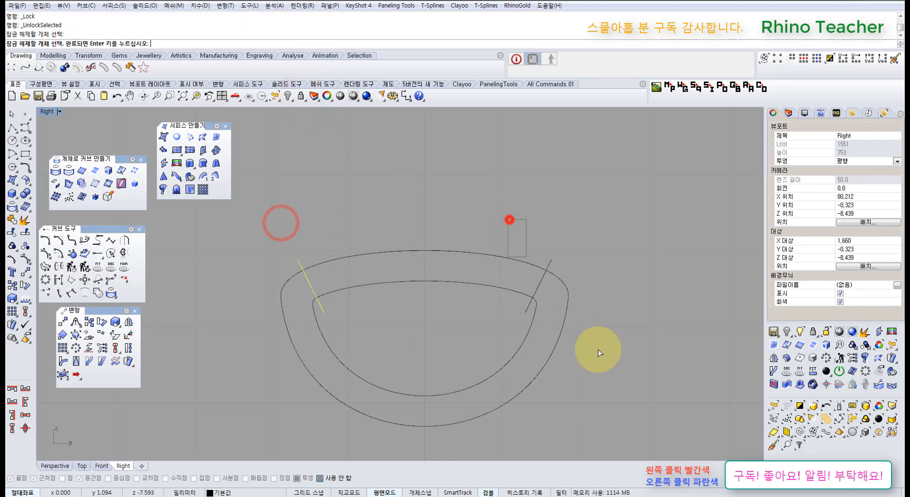
left_click_drag(622, 411, 455, 347)
right_click(455, 346)
Apply Curve Boolean to the unlocked profiles and cutting lines, keeping only the lower U-shaped band region.
right_click_drag(402, 333, 405, 310)
left_click_drag(395, 320, 313, 358)
left_click_drag(279, 207, 357, 316)
left_click_drag(638, 318, 488, 285, "shift")
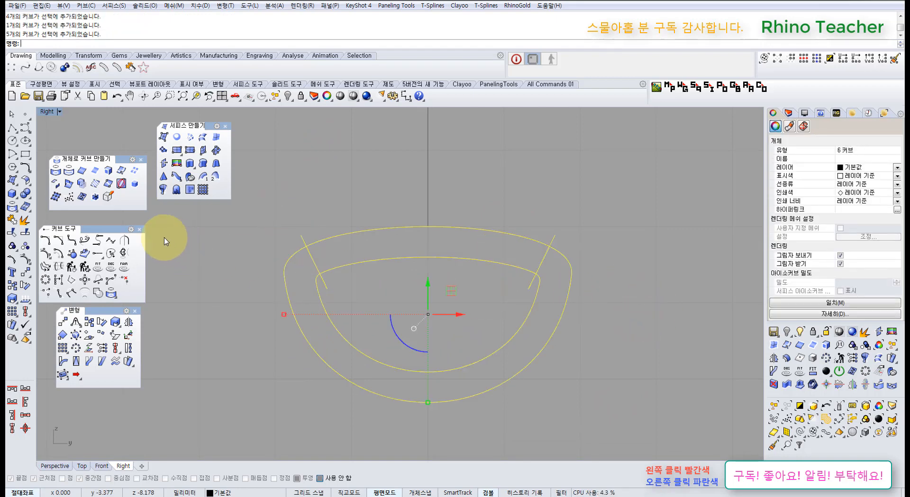
left_click(99, 294)
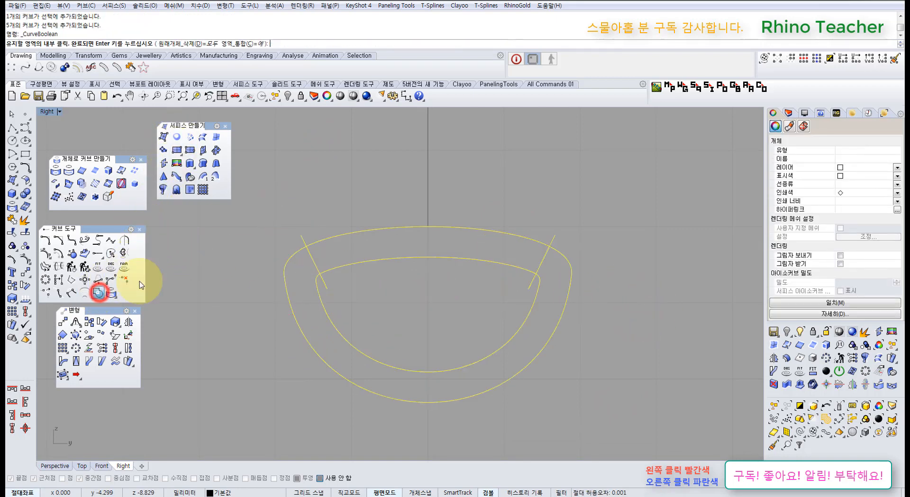
left_click(329, 342)
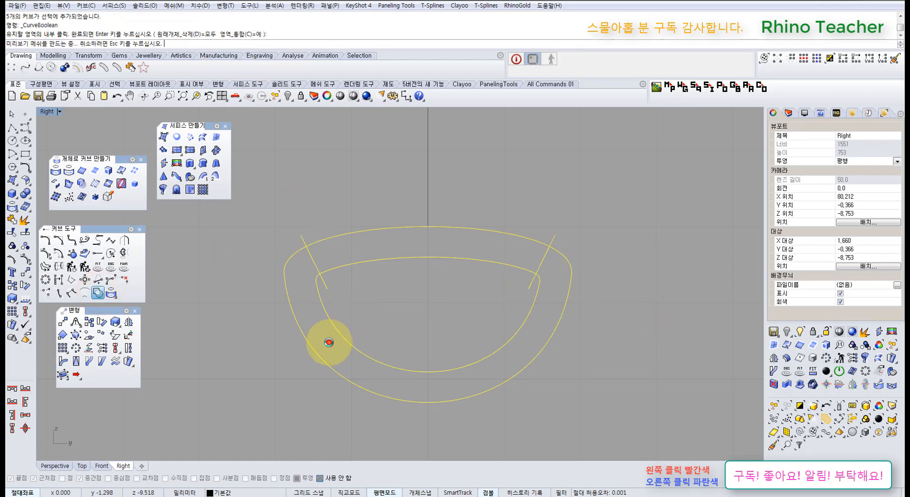
right_click(371, 326)
left_click(373, 285)
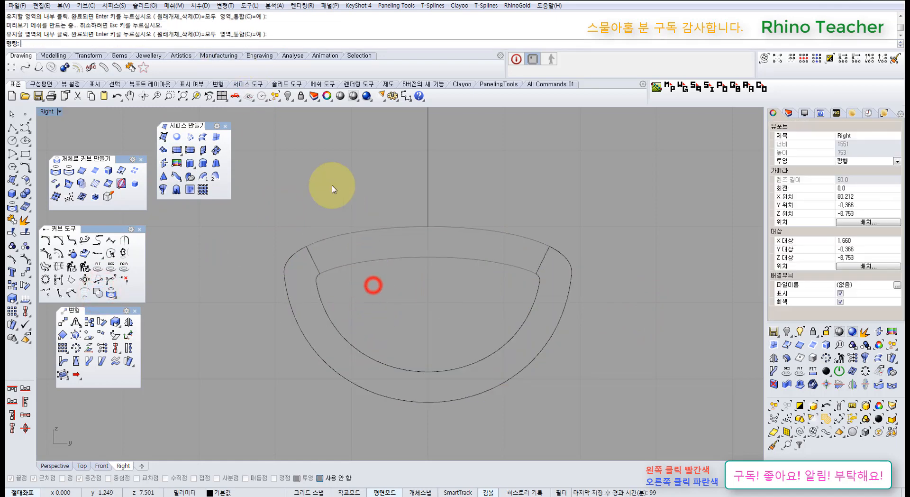
Unlock the upper band region curve.
left_click(301, 97)
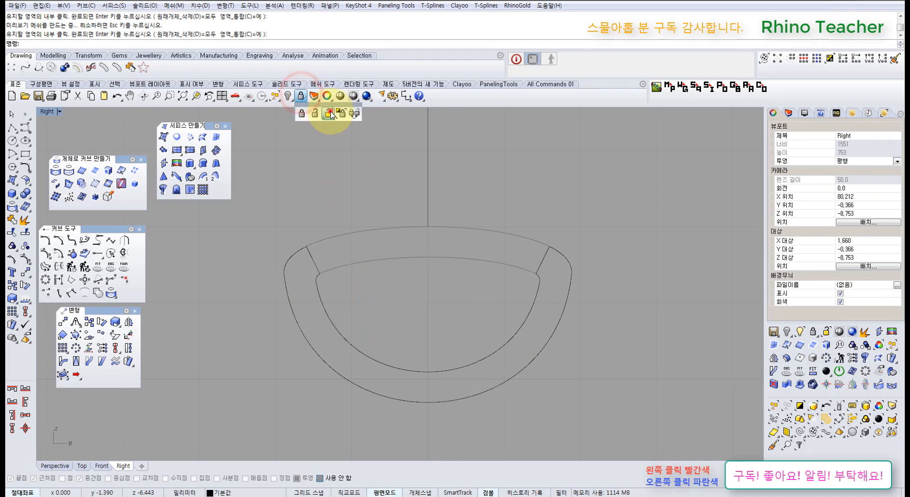
left_click(379, 258)
right_click(379, 258)
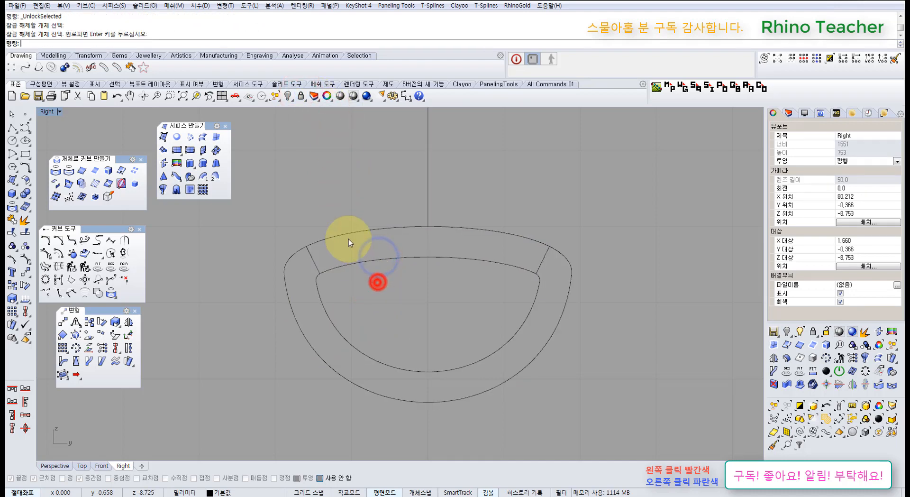
Check the upper and lower band region curves by selecting them individually and inspecting where they meet.
left_click_drag(349, 239, 342, 229)
left_click_drag(344, 313, 273, 373)
scroll(289, 315, "up", 8)
left_click_drag(404, 274, 349, 311)
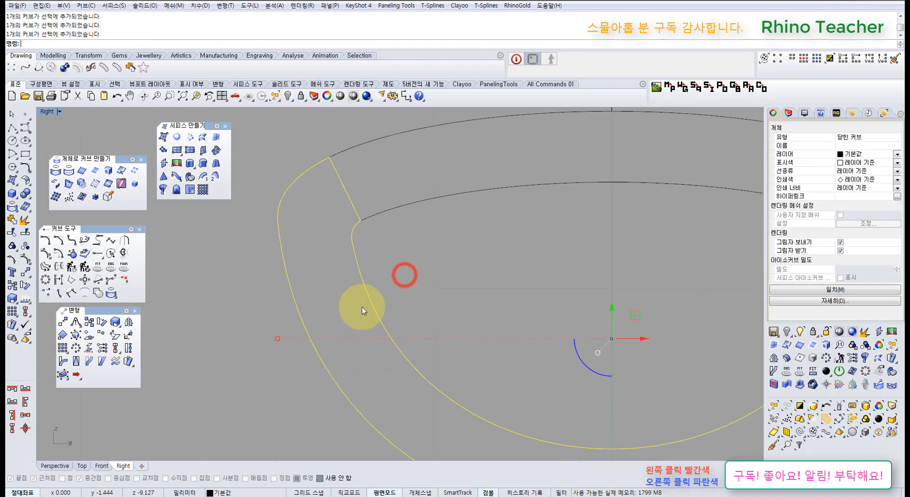
right_click(392, 298)
left_click(368, 242)
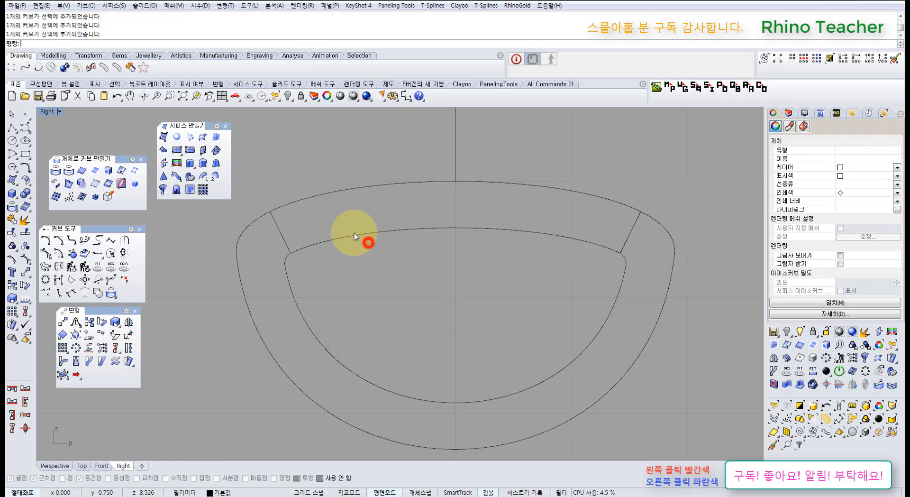
left_click_drag(354, 232, 352, 229)
Select both closed band region curves and show them in the Perspective view from a raised angle.
scroll(378, 226, "down", 10)
right_click_drag(421, 229, 374, 262)
left_click(475, 237)
scroll(430, 254, "up", 6)
mouse_move(495, 303)
left_mouse_down()
mouse_move(473, 299)
mouse_move(431, 211)
left_mouse_up()
right_click_drag(445, 223, 414, 267)
key("ctrl+F4")
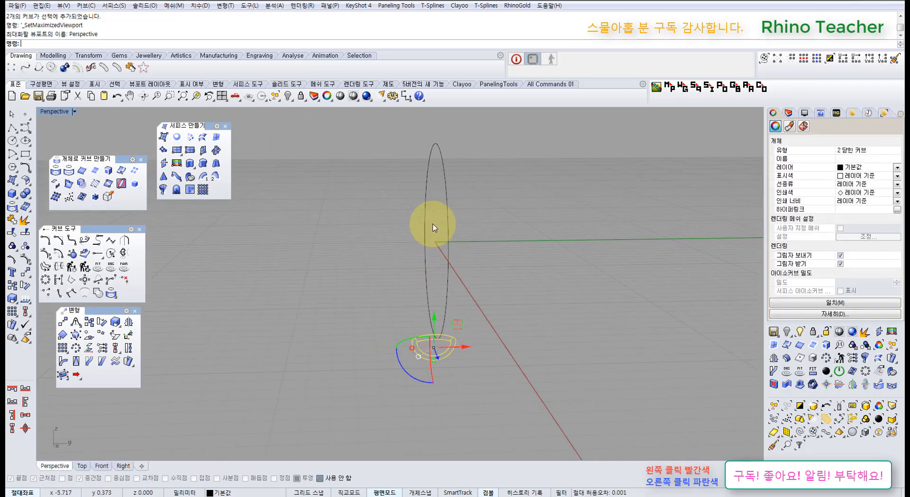
scroll(433, 224, "down", 7)
right_click_drag(464, 208, 416, 239)
scroll(437, 301, "up", 6)
right_click_drag(418, 294, 403, 281)
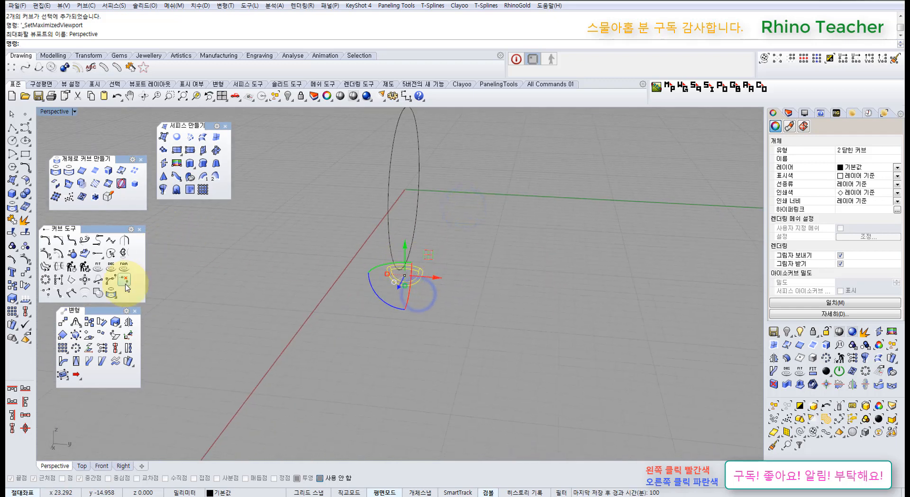
mouse_move(409, 217)
right_mouse_down()
mouse_move(422, 251)
mouse_move(415, 256)
mouse_move(444, 270)
right_mouse_up()
Revolve both closed band region curves 360° about the Y axis from the origin, deformable with 8 points.
left_click(163, 189)
type("0")
key("Return")
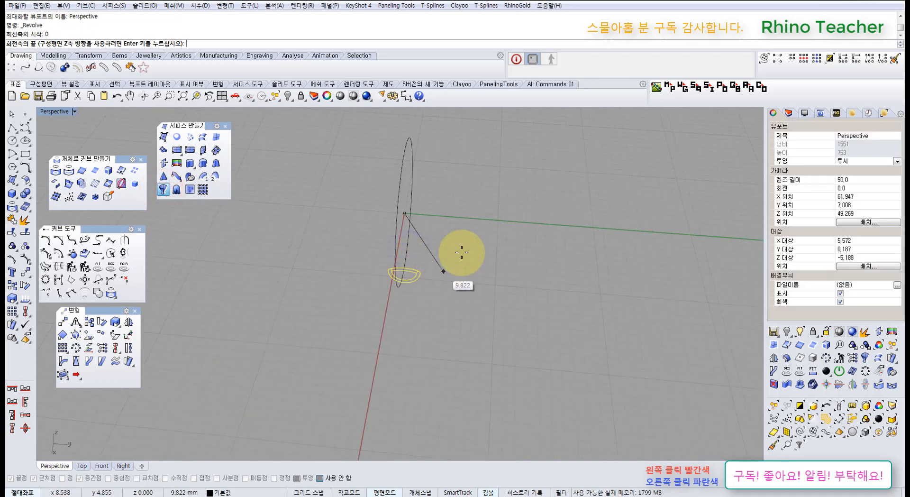
left_click(483, 246)
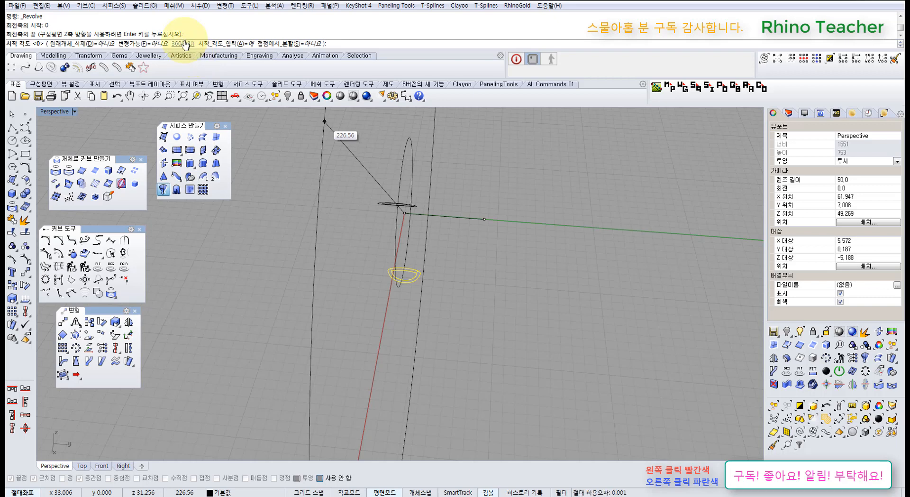
left_click(159, 44)
left_click(280, 43)
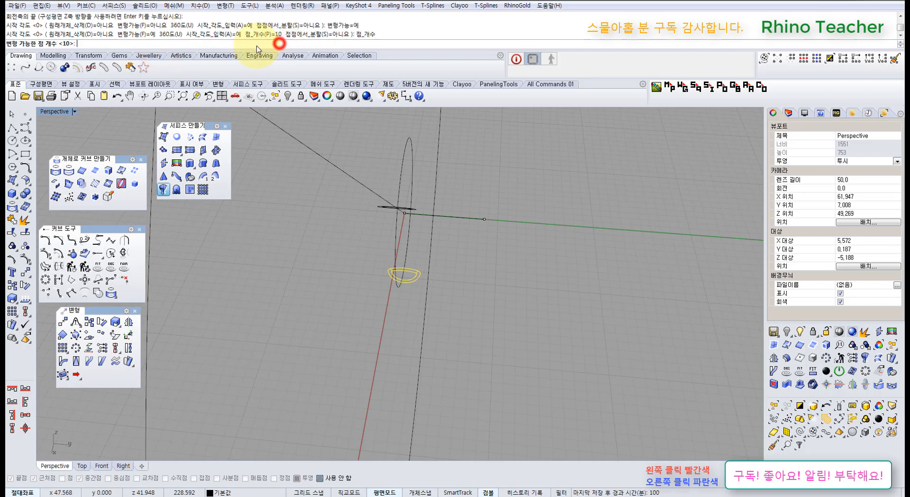
type("8")
key("Return")
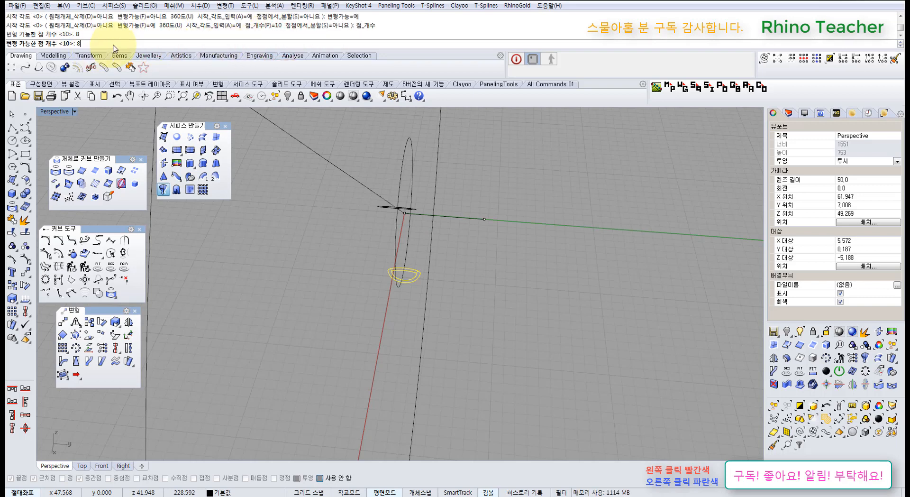
left_click(174, 44)
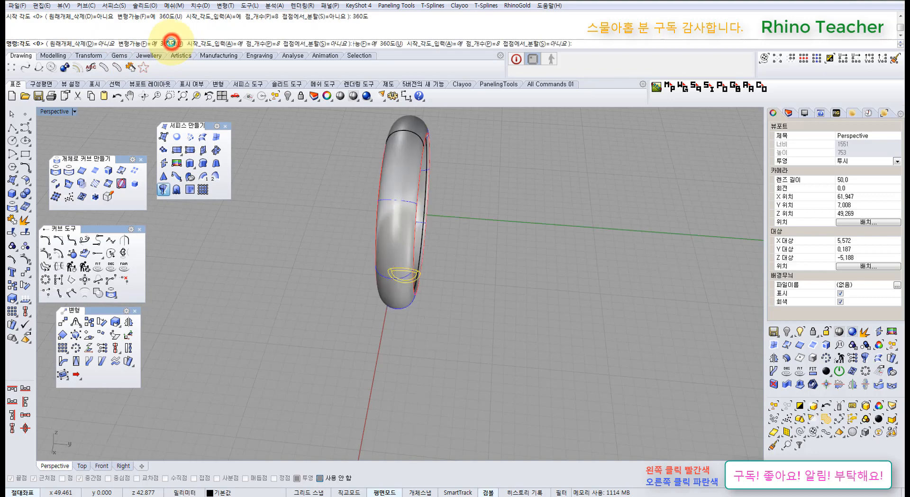
Inspect the revolved ring, undo the revolve of both regions, and check the two profile curves.
right_click_drag(364, 277, 498, 230)
left_click(486, 247)
mouse_move(394, 268)
right_mouse_down()
mouse_move(394, 193)
mouse_move(375, 186)
mouse_move(411, 251)
mouse_move(391, 264)
right_mouse_up()
scroll(351, 167, "up", 4)
left_click(409, 236)
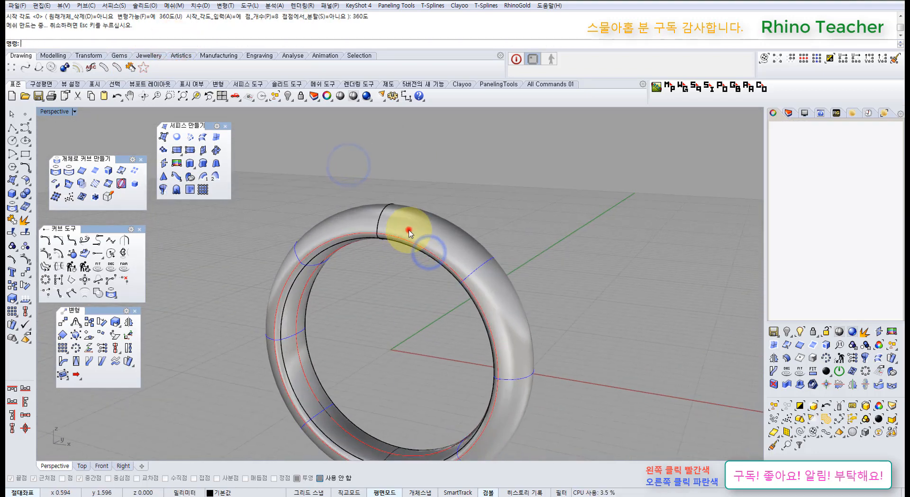
key("ctrl+z")
right_click_drag(509, 287, 425, 303)
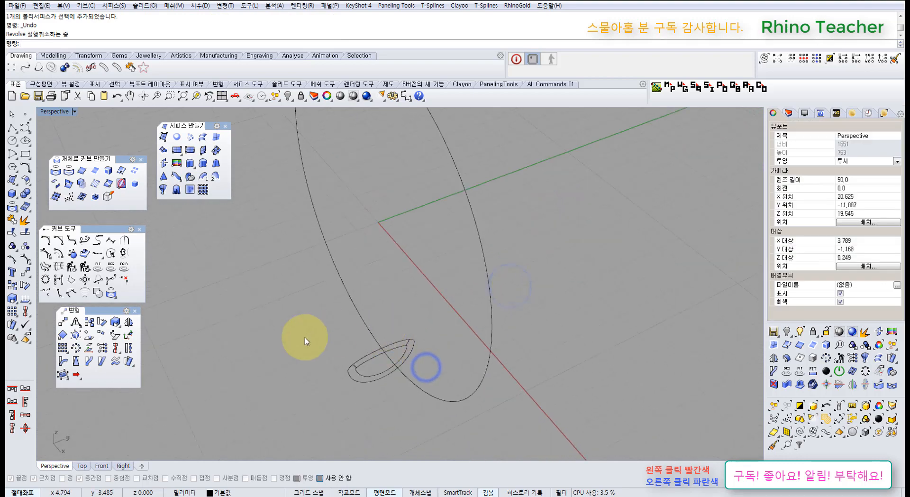
left_click_drag(297, 321, 442, 427)
right_click_drag(423, 368, 347, 315)
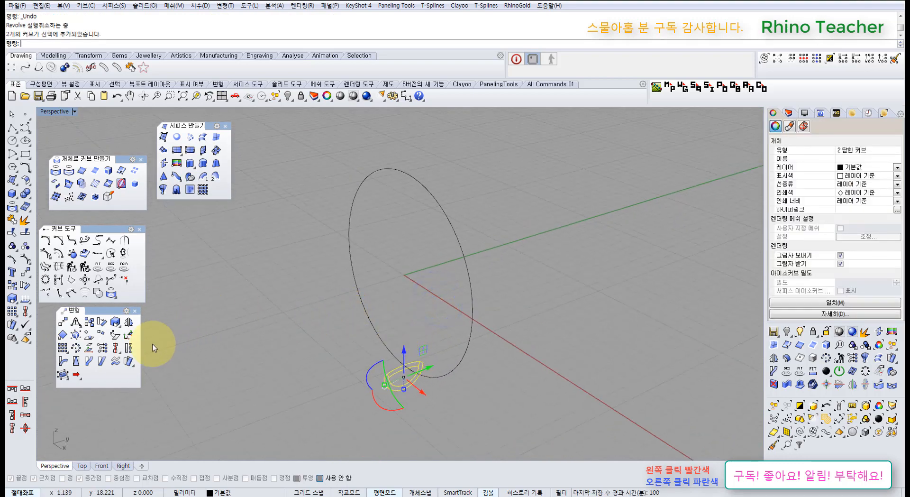
right_click_drag(282, 355, 309, 371)
left_click(261, 370)
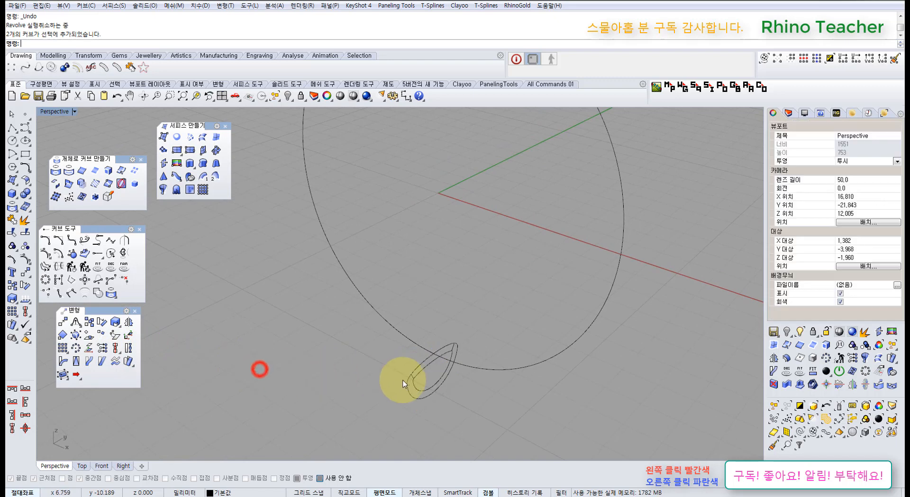
Try revolving only the lower U-shaped region 360° about the Y axis from the origin, and undo it.
left_click(412, 389)
scroll(412, 382, "down", 5)
right_click_drag(411, 378, 256, 388)
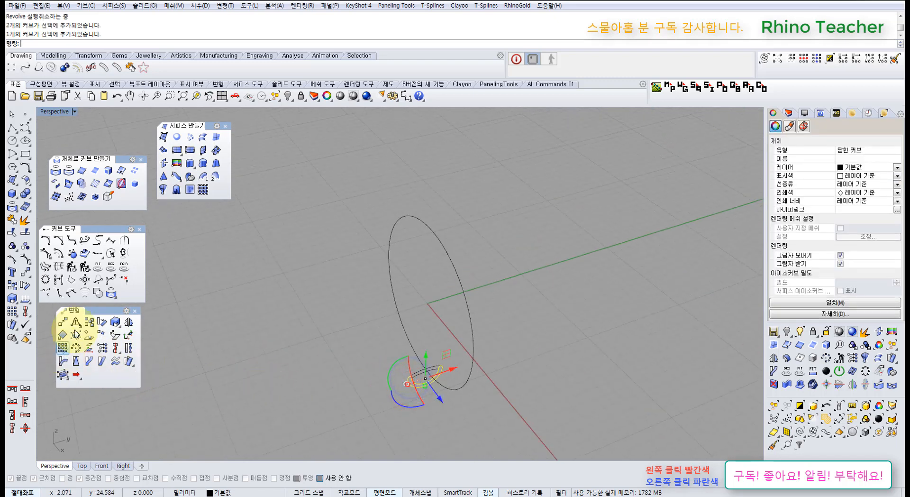
left_click(163, 189)
right_click_drag(377, 250, 381, 271)
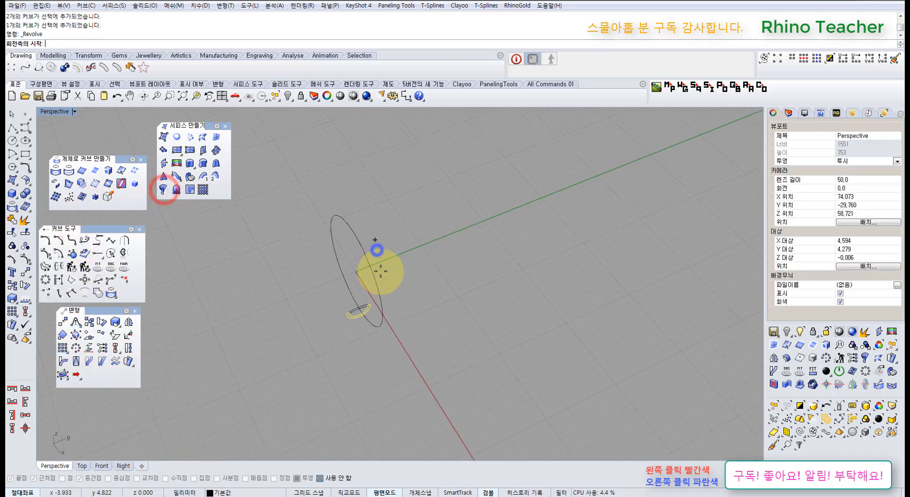
type("0")
key("Return")
left_click(437, 260)
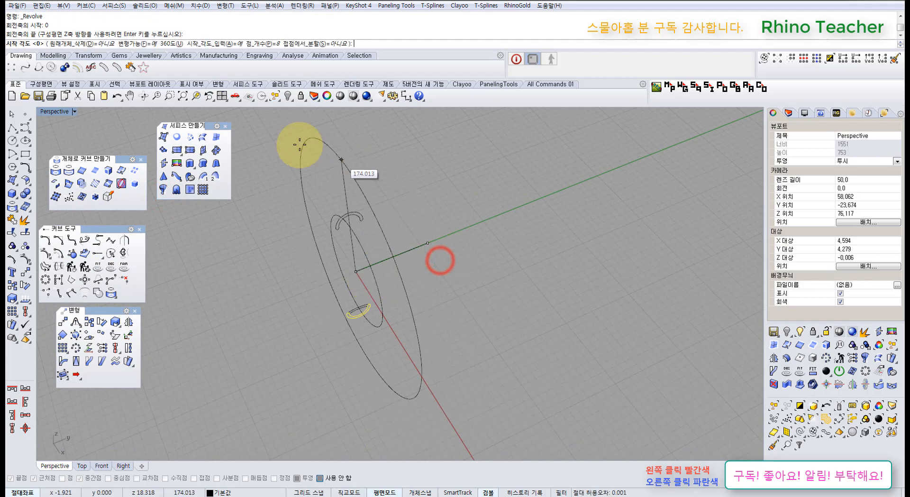
left_click(175, 45)
left_click(563, 285)
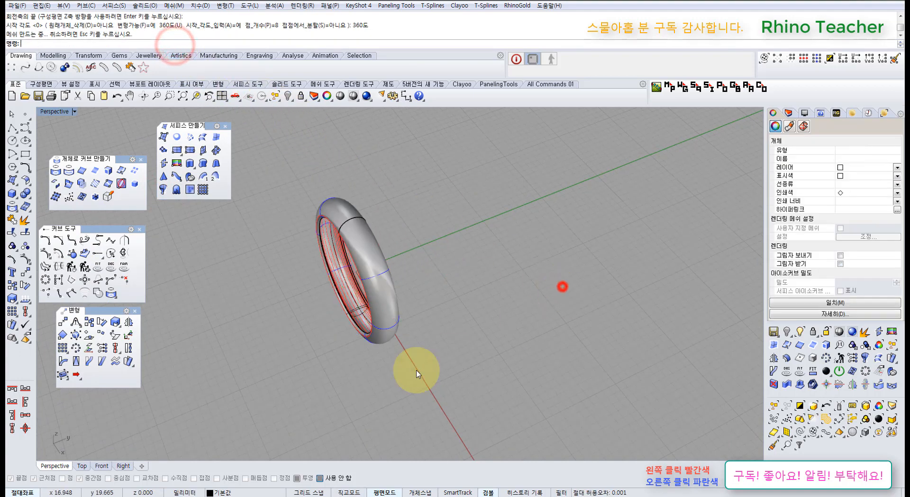
mouse_move(382, 375)
right_mouse_down()
mouse_move(382, 342)
mouse_move(306, 345)
mouse_move(391, 364)
right_mouse_up()
key("ctrl+z")
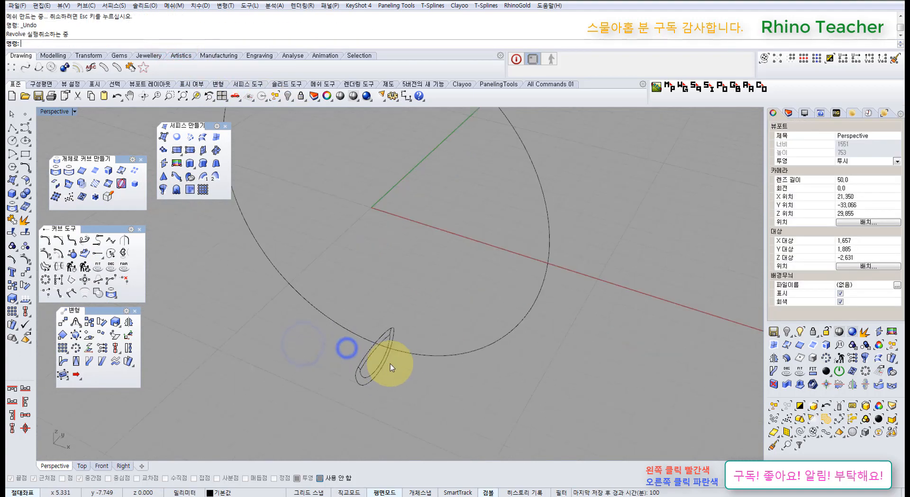
Check the ring circle and the two band region curves by selecting them individually.
right_click_drag(483, 360, 504, 372)
left_click_drag(516, 385, 459, 313)
scroll(455, 317, "down", 5)
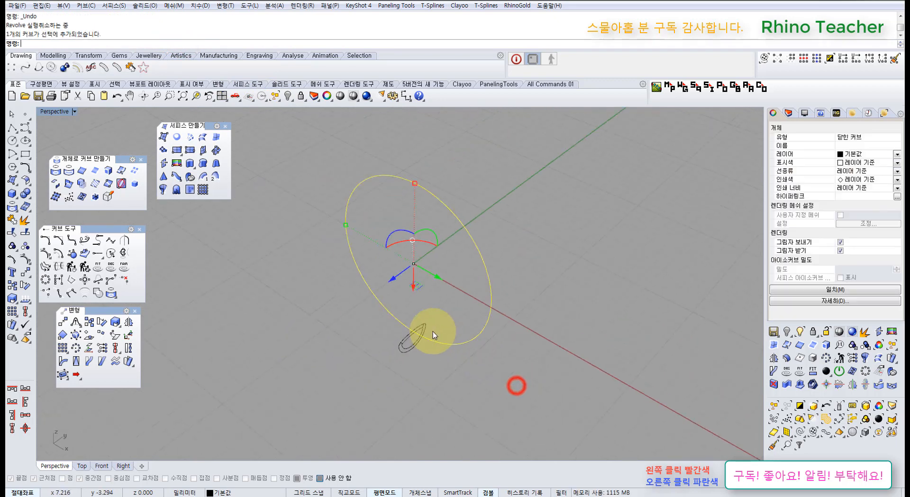
right_click_drag(410, 332, 427, 302)
left_click(356, 339)
scroll(419, 349, "up", 5)
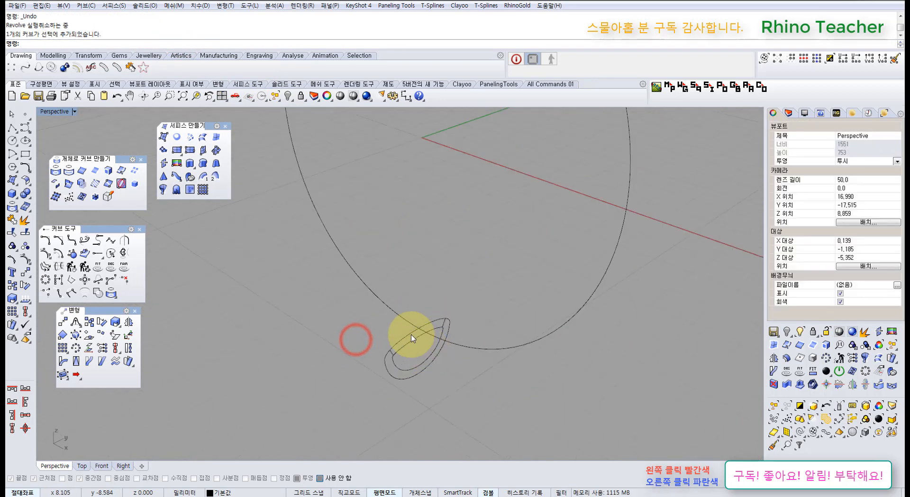
left_click(411, 333)
left_click(402, 369)
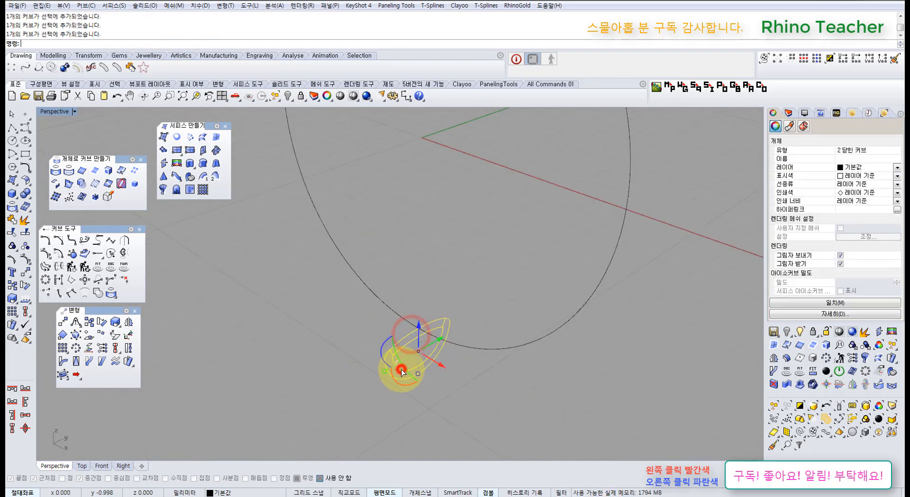
left_click(307, 335)
Display the curve directions of both band region profiles and examine the arrows up close.
left_click_drag(389, 368, 362, 351)
left_click(22, 300)
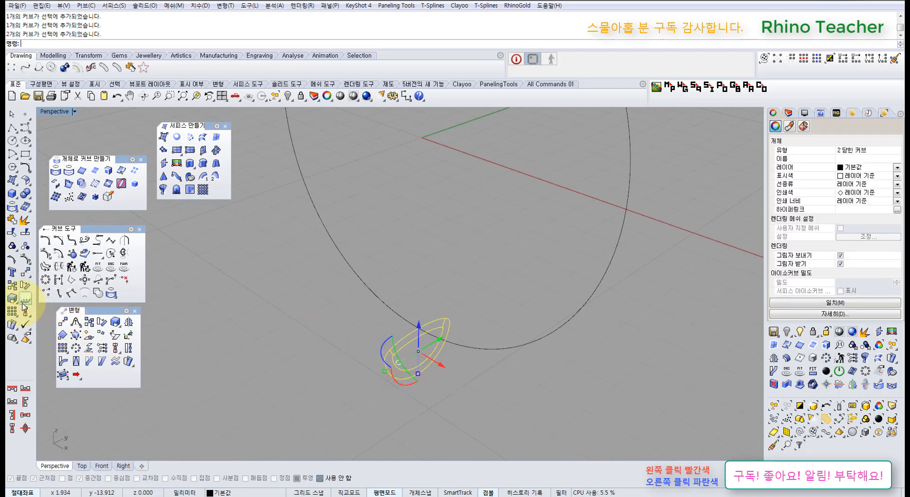
scroll(406, 366, "up", 6)
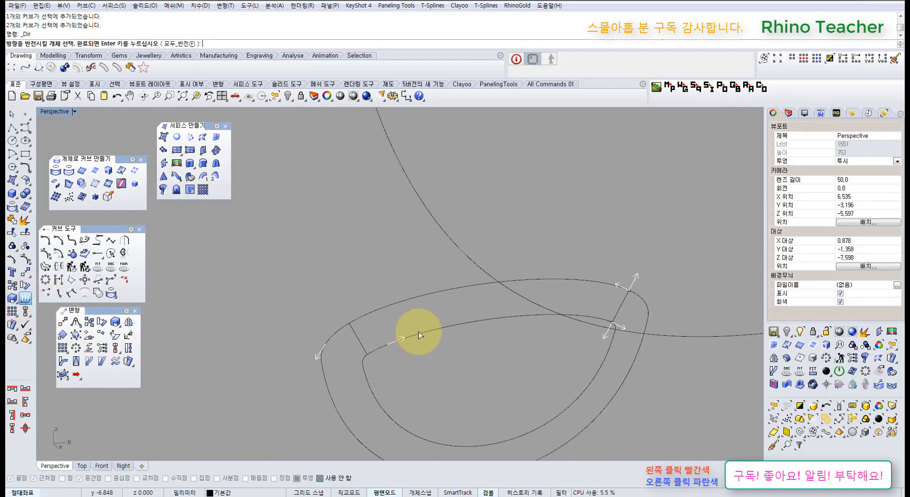
scroll(343, 343, "down", 3)
key("Return")
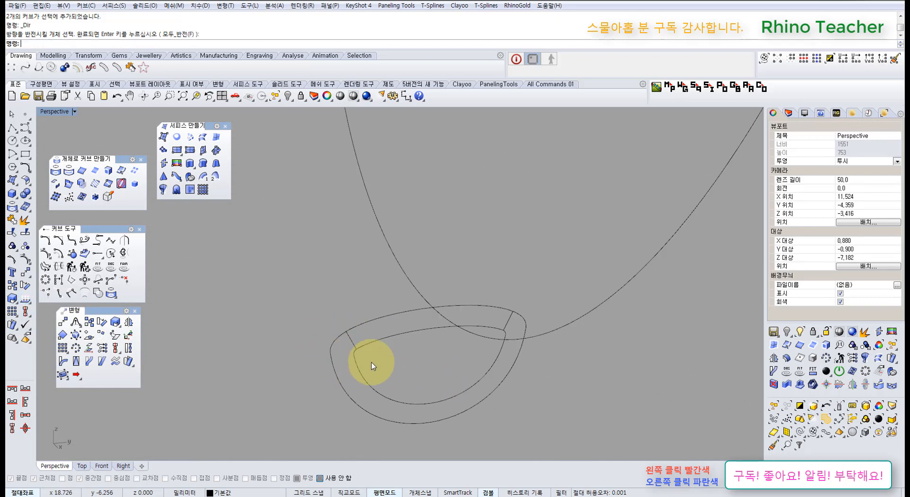
Flip the direction of both closed band region curves.
left_click_drag(403, 363, 308, 333)
right_click_drag(294, 330, 313, 346)
right_click(27, 299)
scroll(447, 281, "down", 6)
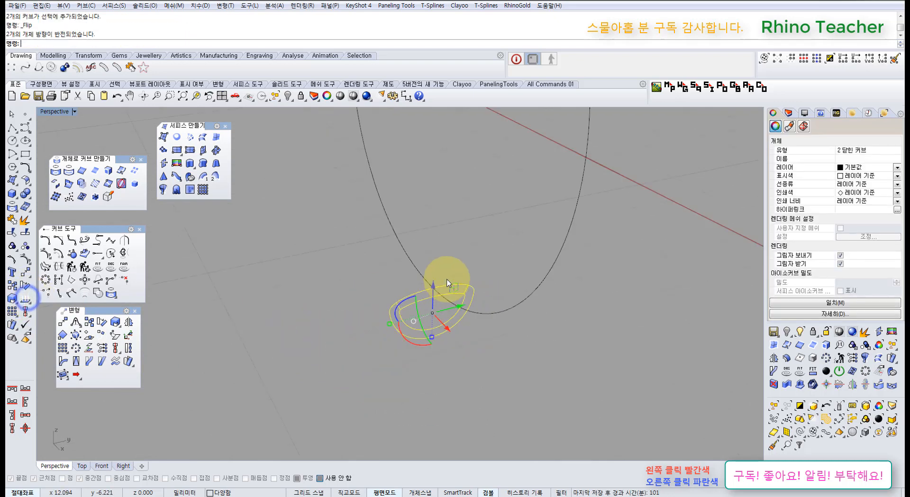
right_click_drag(447, 279, 412, 311, "shift")
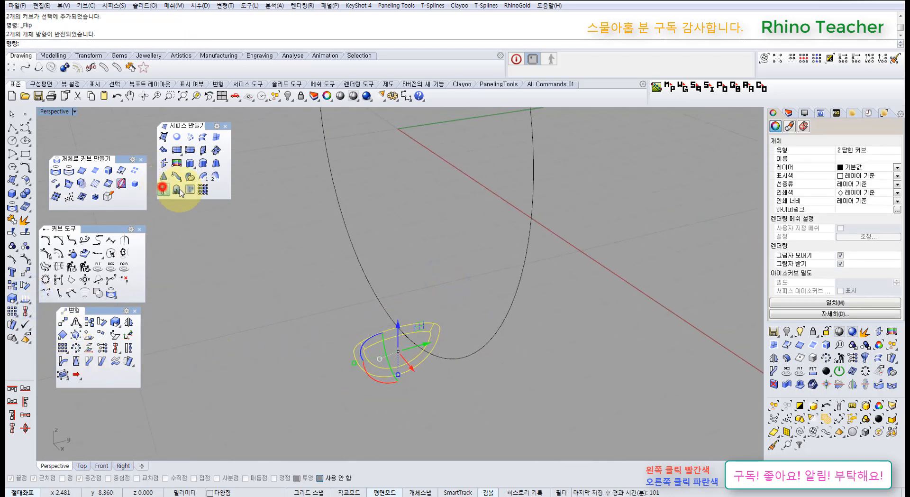
Revolve the two flipped region curves 360° about the Y axis from the origin and inspect the ring.
scroll(443, 201, "down", 5)
right_click_drag(443, 201, 435, 233)
type("0")
key("Return")
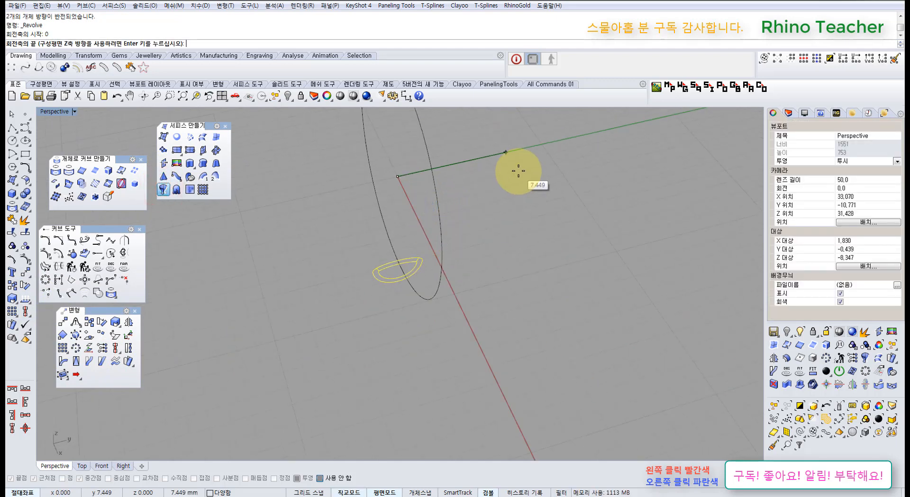
left_click(518, 171)
left_click(172, 42)
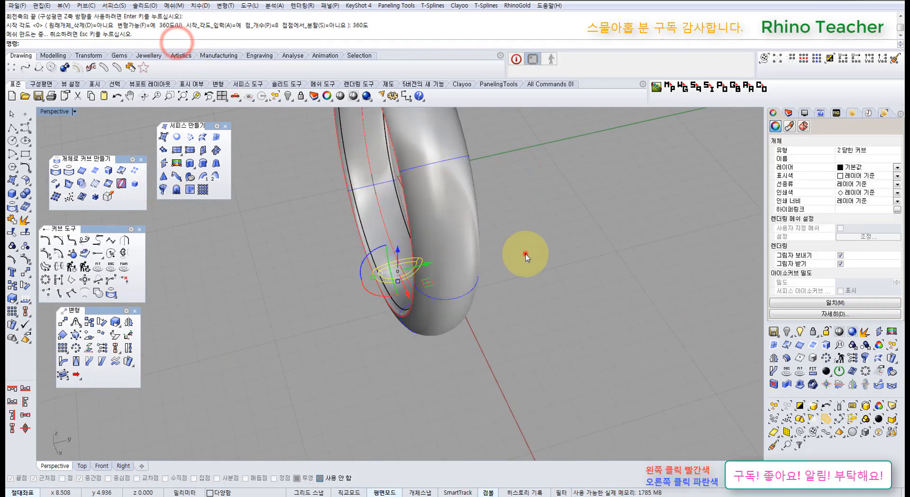
left_click(526, 254)
right_click_drag(402, 272, 488, 245)
scroll(505, 212, "down", 5)
right_click_drag(492, 238, 429, 227)
scroll(450, 198, "up", 6)
right_click_drag(450, 198, 459, 236)
Undo the revolve to check the two profile curves, and redo it.
key("ctrl+z")
right_click_drag(551, 241, 512, 265)
scroll(352, 392, "up", 4)
right_click_drag(388, 395, 345, 324, "shift")
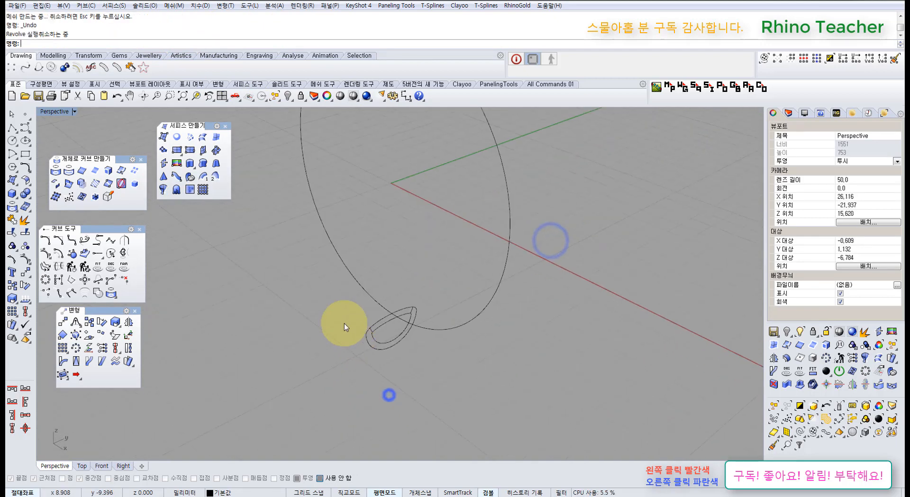
left_click_drag(295, 271, 443, 320)
right_click_drag(439, 313, 180, 297)
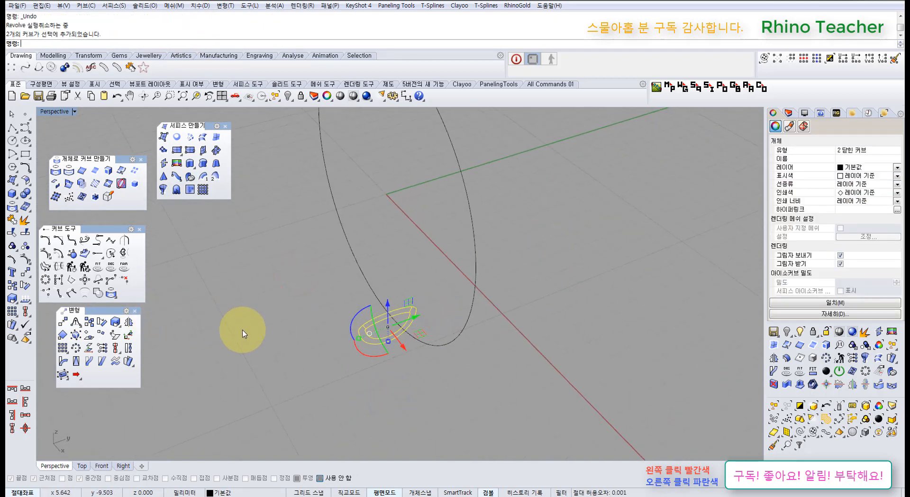
key("ctrl+y")
left_click(205, 337)
scroll(282, 298, "down", 5)
right_click_drag(282, 296, 286, 336, "shift")
right_click_drag(280, 328, 479, 159)
scroll(481, 151, "up", 3)
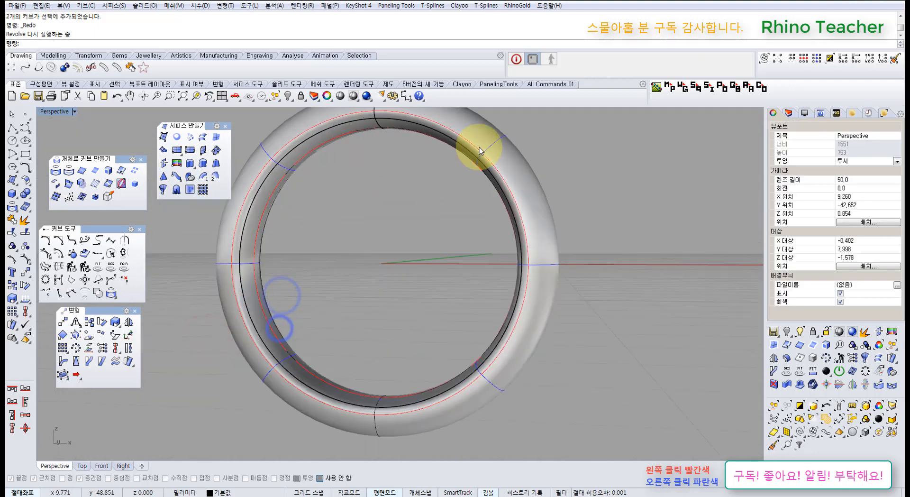
Rotate both revolved ring bodies about the origin in the Front view so their seam sits at the bottom.
left_click(490, 139)
scroll(433, 121, "up", 3)
right_click_drag(428, 175, 422, 195)
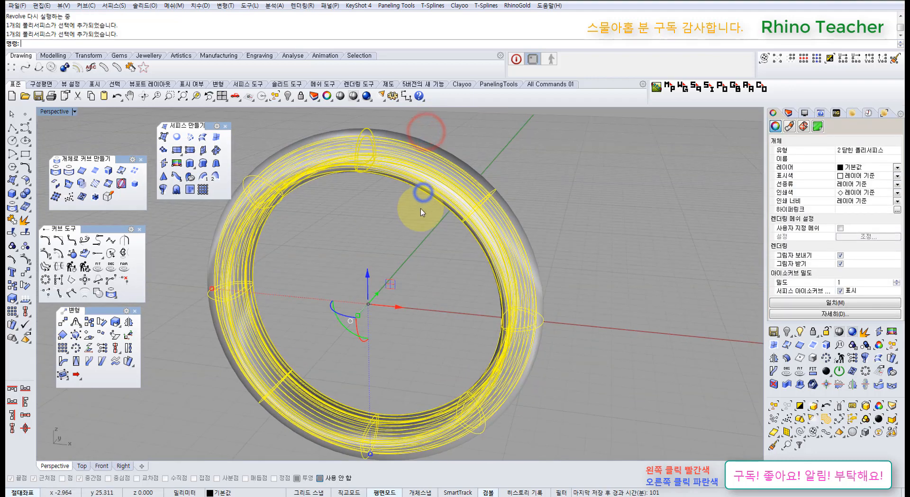
key("ctrl+F2")
scroll(409, 228, "down", 8)
right_click_drag(405, 316, 348, 285)
scroll(348, 285, "down", 3)
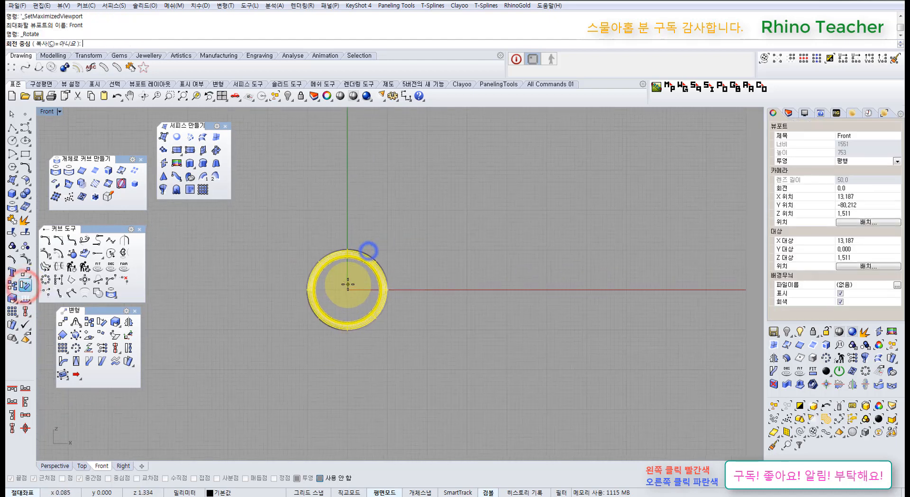
left_click(347, 211)
left_click(397, 380)
right_click_drag(460, 368, 425, 392)
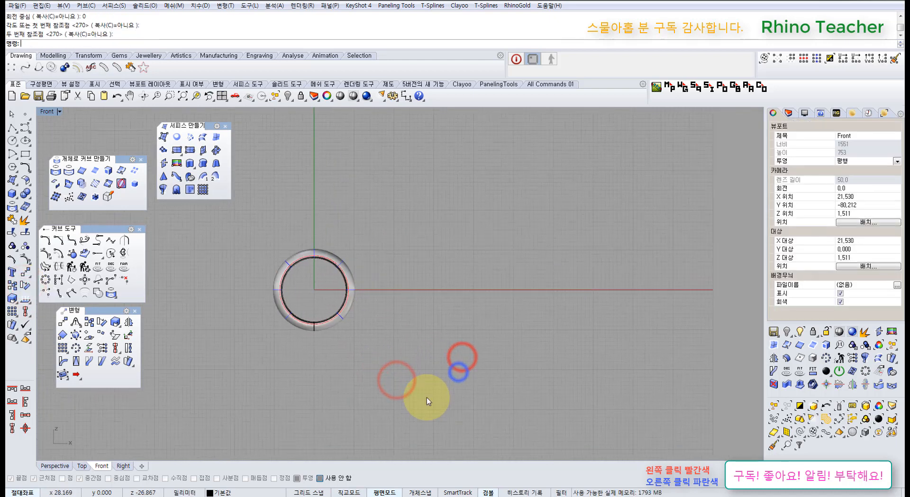
Hide the two band profile curves in the Perspective view, leaving the ring bodies shown.
key("ctrl+F3")
right_click_drag(465, 327, 496, 353)
left_click(521, 350)
right_click_drag(349, 375, 422, 350)
right_click_drag(384, 386, 503, 222, "shift")
right_click_drag(420, 213, 453, 244)
left_click_drag(421, 208, 533, 382)
right_click_drag(532, 383, 416, 314)
Check one ring body by selecting it, clear the selection, and close the floating surface-creation toolbar.
left_click(321, 271)
left_click(436, 402)
right_click_drag(423, 373, 460, 342)
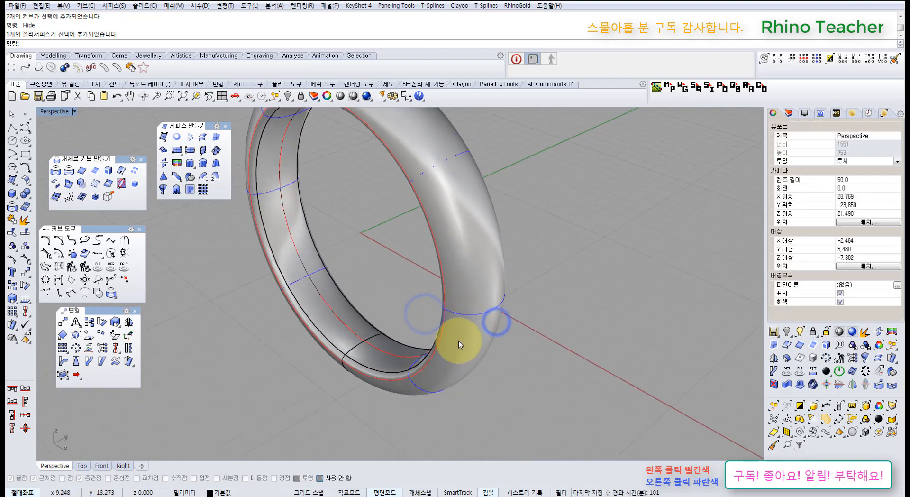
left_click(226, 126)
Examine the inner band body by selecting it, and view the whole ring from several angles.
right_click_drag(239, 309, 418, 349)
left_click(411, 347)
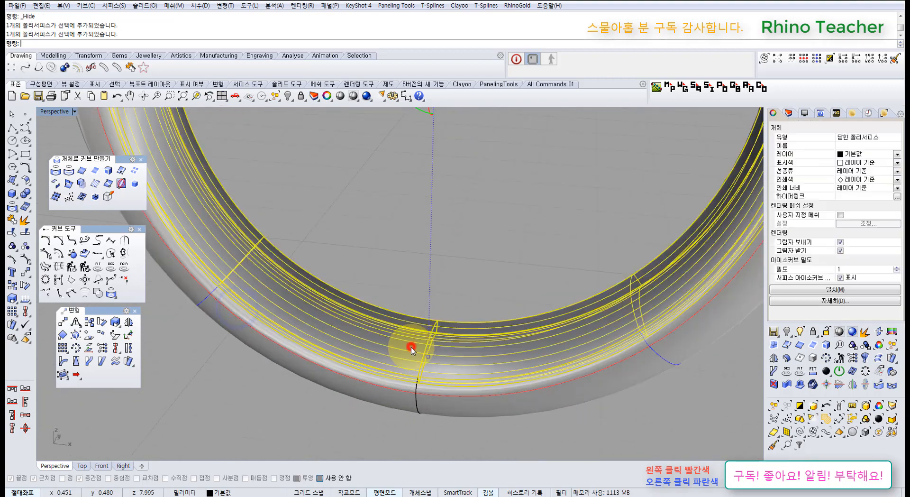
left_click(341, 423)
scroll(348, 418, "down", 5)
right_click_drag(350, 416, 388, 265)
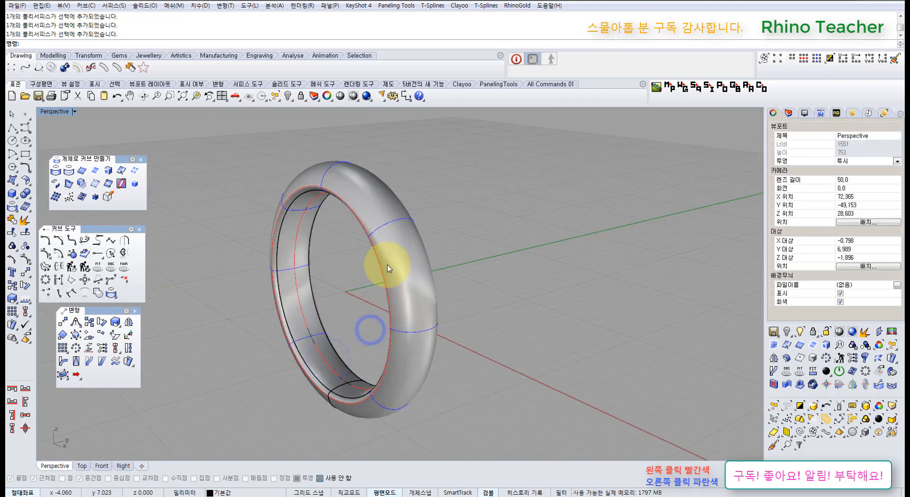
right_click_drag(360, 291, 325, 278)
right_click_drag(313, 322, 285, 252)
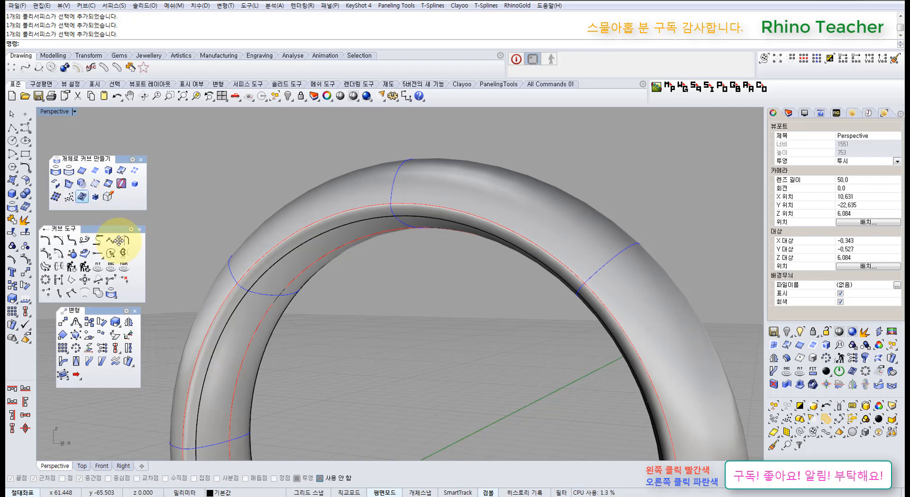
mouse_move(384, 280)
right_mouse_down()
mouse_move(384, 321)
mouse_move(362, 301)
mouse_move(355, 268)
mouse_move(380, 258)
mouse_move(341, 213)
mouse_move(354, 258)
mouse_move(355, 218)
mouse_move(443, 253)
mouse_move(420, 244)
mouse_move(492, 320)
mouse_move(391, 206)
mouse_move(378, 243)
mouse_move(368, 201)
mouse_move(337, 267)
right_mouse_up()
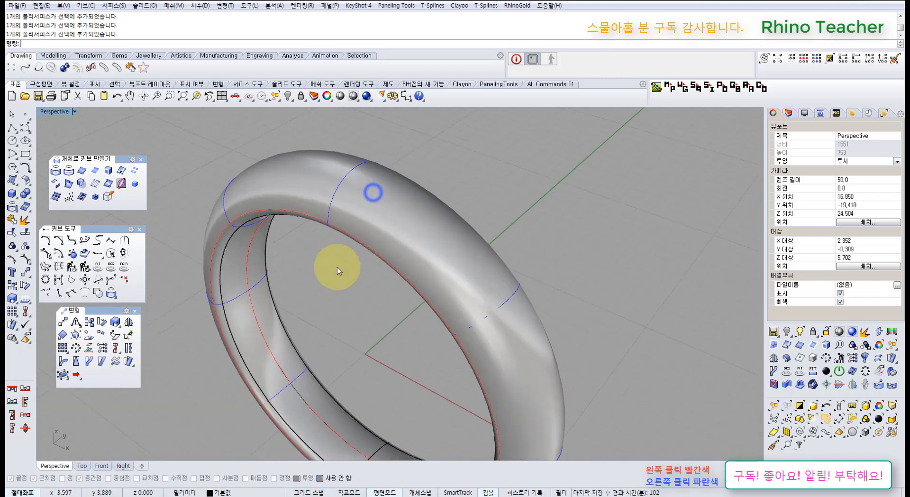
Create a flattened UV curve from the outer surface of the ring's outer body.
left_click(371, 195)
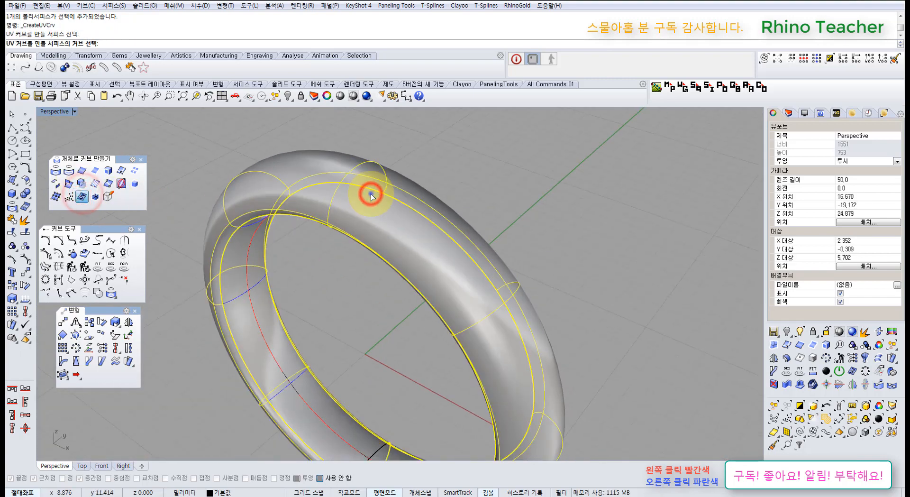
right_click(371, 195)
scroll(380, 199, "down", 5)
right_click_drag(380, 201, 414, 243)
left_click(539, 330)
right_click_drag(490, 338, 334, 205)
scroll(356, 230, "up", 3)
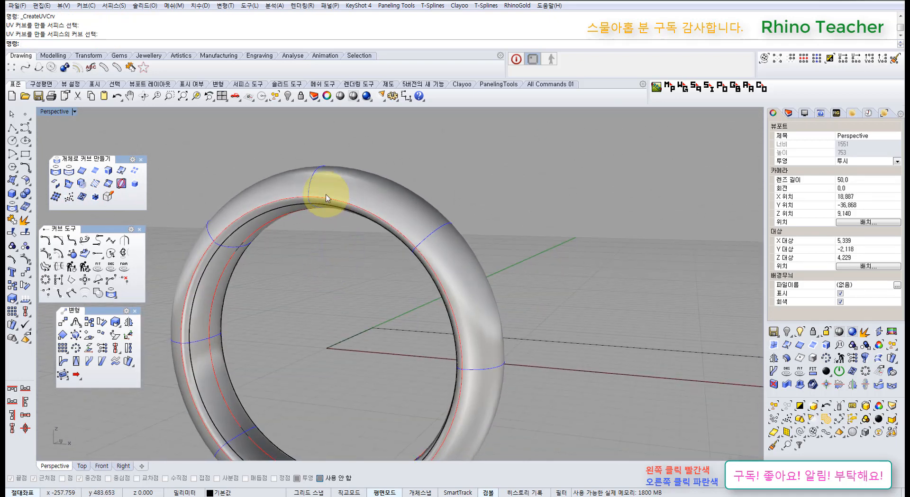
Create a flattened UV curve from the inner-facing surface of the ring.
scroll(326, 197, "up", 7)
left_click(329, 192)
left_click(318, 286)
scroll(310, 289, "down", 5)
right_click_drag(290, 297, 261, 254)
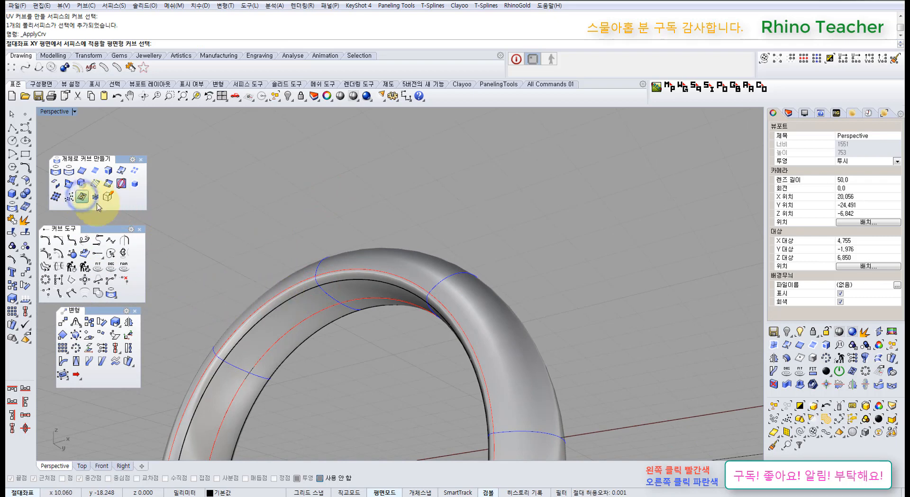
left_click(279, 323)
scroll(294, 303, "down", 5)
right_click_drag(302, 292, 370, 411)
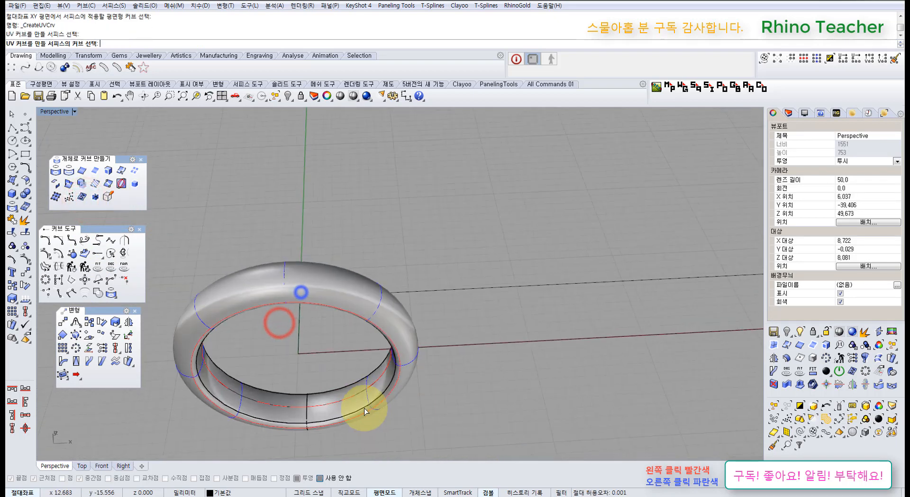
right_click(369, 390)
scroll(498, 360, "down", 2)
scroll(502, 359, "down", 3)
right_click_drag(532, 348, 534, 331)
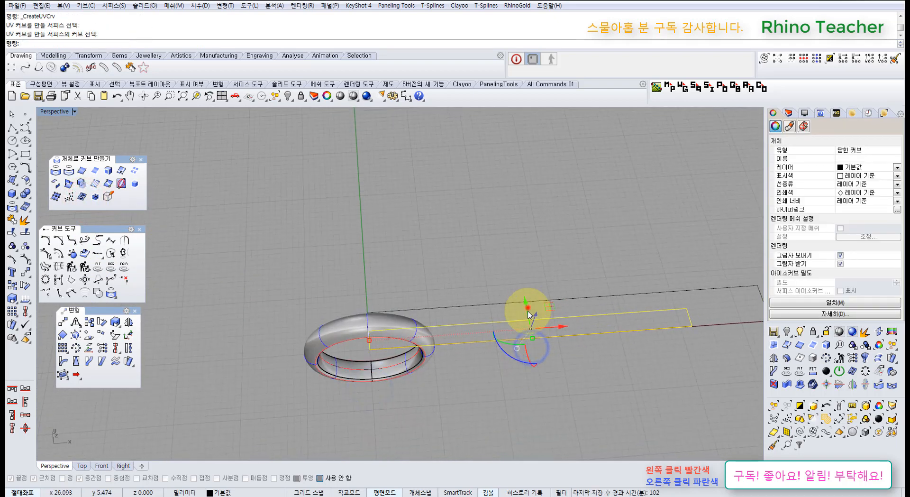
Move the narrower UV rectangle away from the wider one to compare them, and delete both rectangles.
left_click_drag(528, 307, 534, 351)
left_click(561, 352)
right_click_drag(542, 364, 504, 317)
right_click_drag(509, 353, 418, 267)
right_click_drag(432, 347, 517, 384)
left_click_drag(486, 347, 485, 348)
right_click_drag(494, 375, 505, 386)
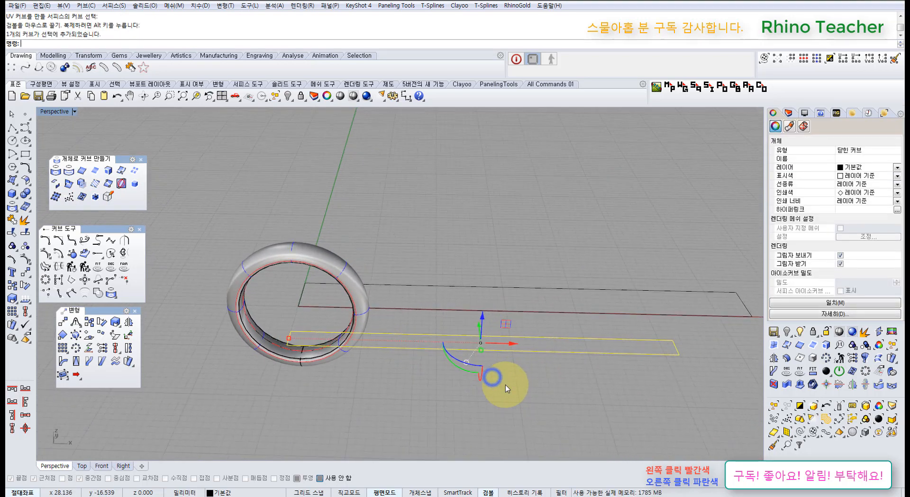
key("Delete")
left_click_drag(573, 386, 507, 241)
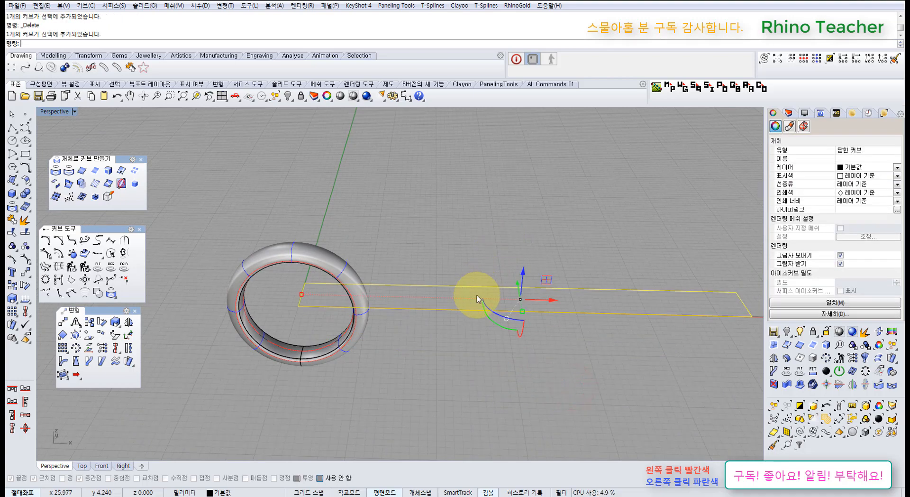
key("Delete")
Select the inner band body and lock it.
right_click_drag(331, 288, 299, 224)
left_click(295, 206)
left_click(334, 295)
left_click(309, 260)
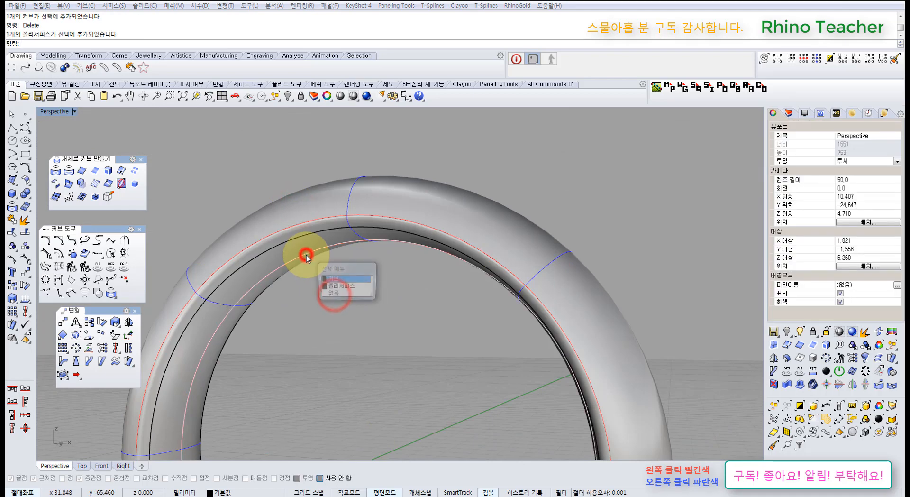
left_click(338, 286)
right_click_drag(376, 343, 348, 331)
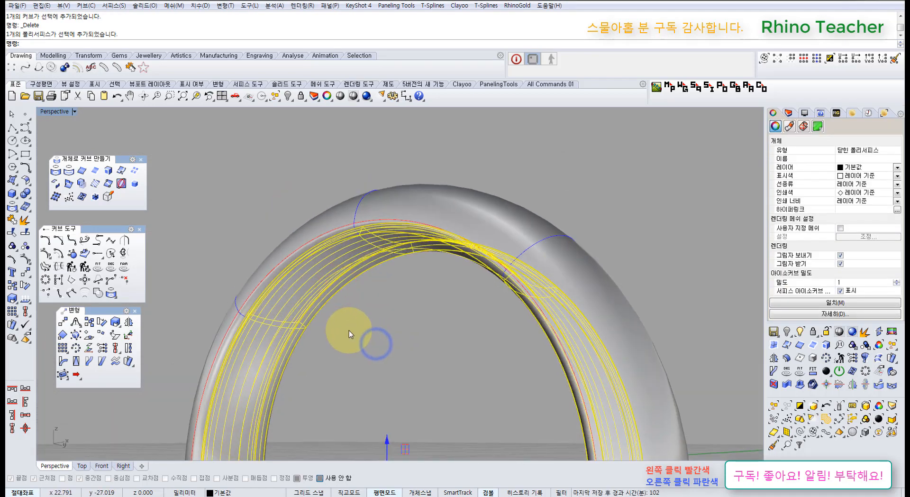
left_click(302, 96)
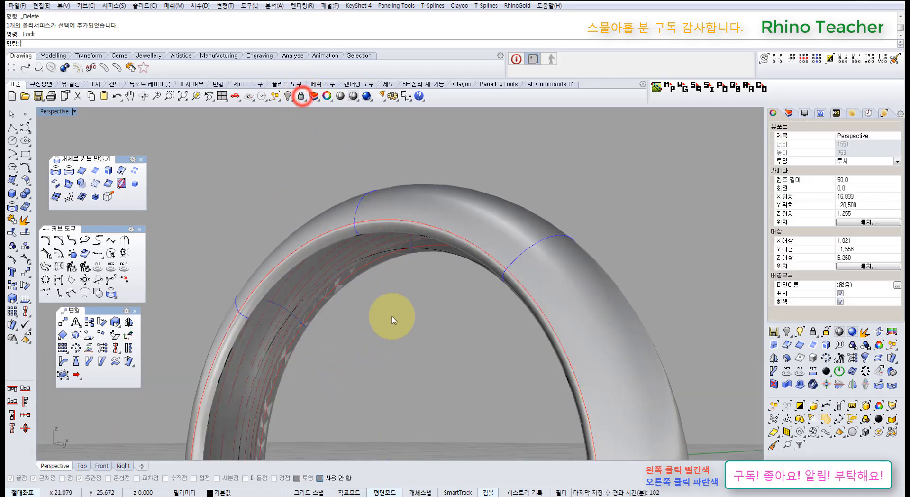
Extract a copy of the outer ring body's curved outer surface with the copy option set to yes.
right_click_drag(392, 315, 422, 224)
scroll(389, 270, "up", 5)
left_click(422, 224)
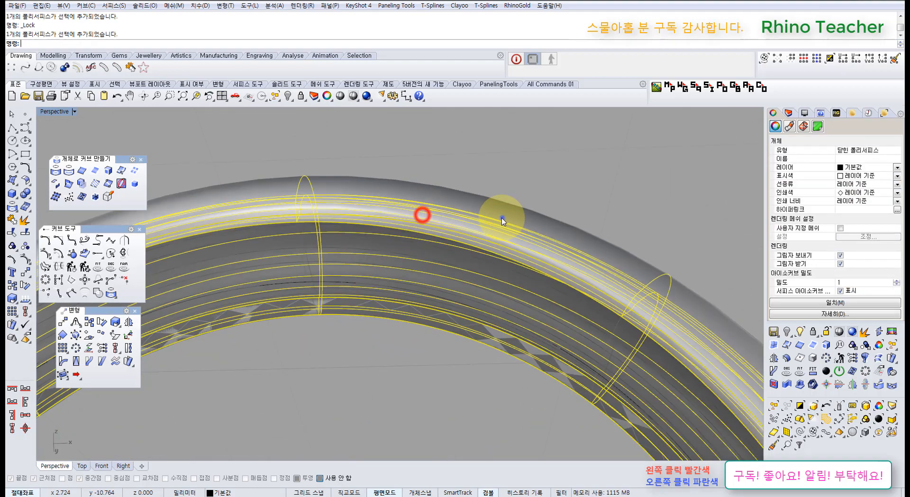
right_click_drag(504, 217, 559, 209)
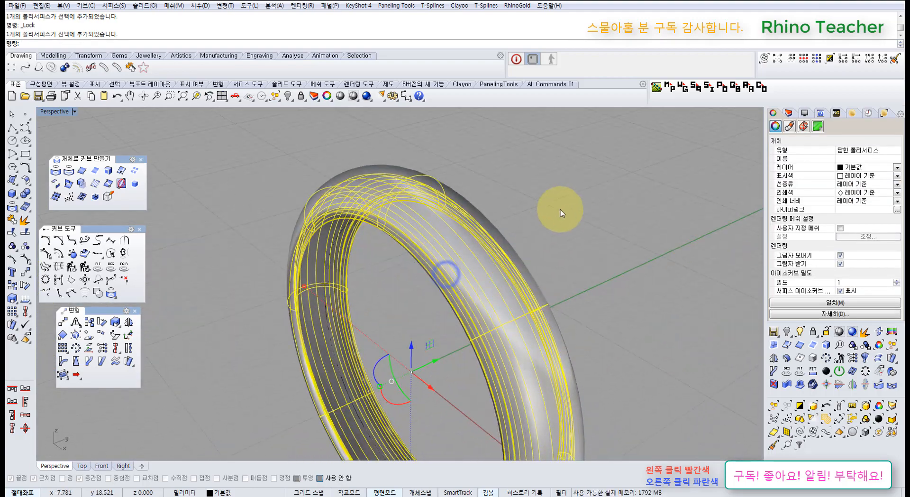
left_click(561, 207)
right_click_drag(315, 291, 114, 277)
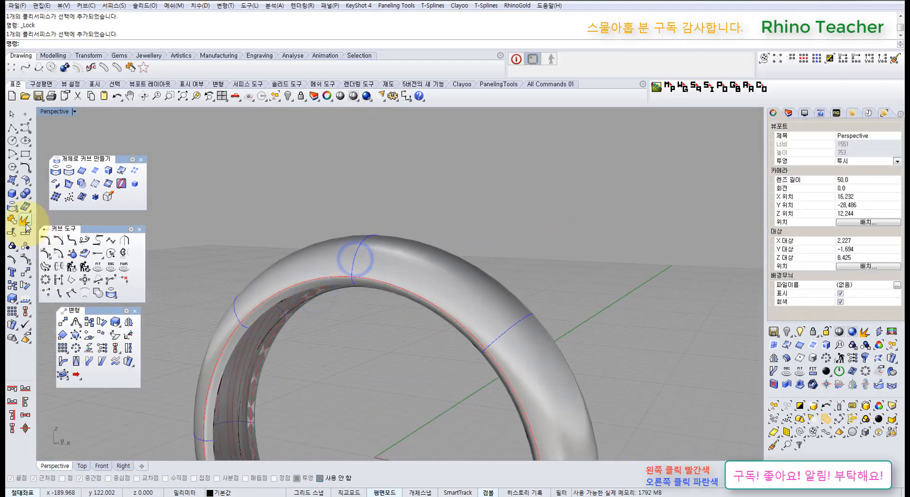
left_click(390, 265)
mouse_move(387, 322)
right_mouse_down()
mouse_move(378, 287)
mouse_move(349, 368)
mouse_move(327, 339)
right_mouse_up()
right_click(378, 287)
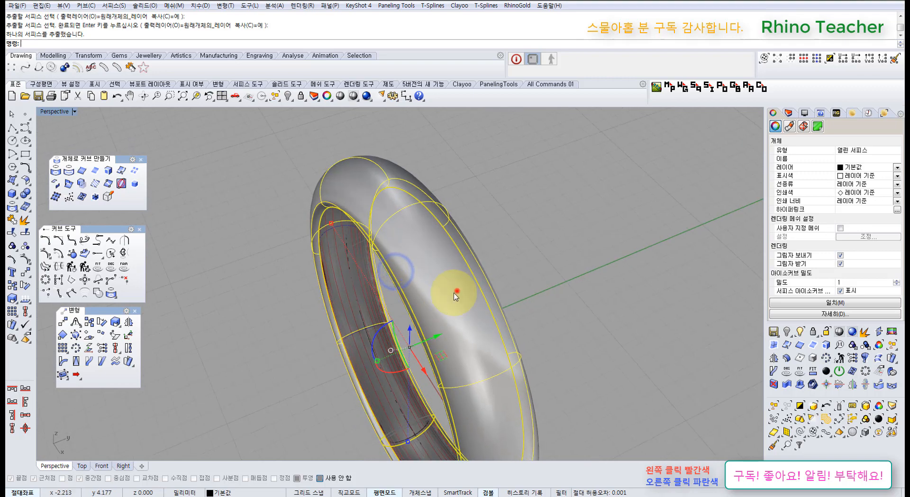
Move the extracted surface away from the ring to inspect it from several angles, and undo the move.
left_click_drag(456, 291, 312, 346)
left_click(526, 264)
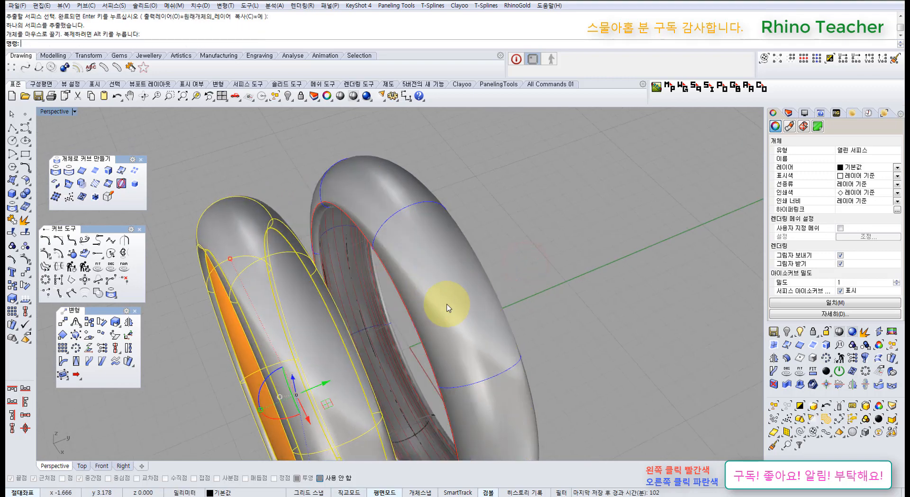
left_click(204, 186)
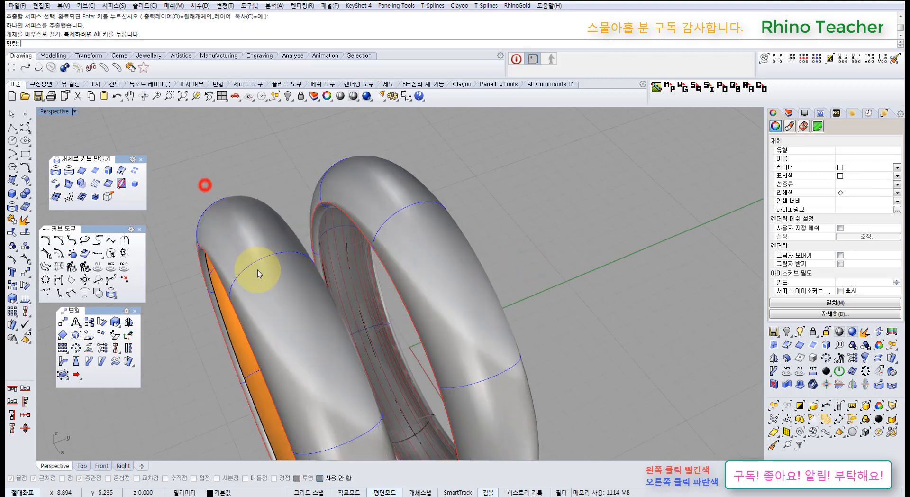
left_click(258, 266)
right_click_drag(209, 396, 376, 295)
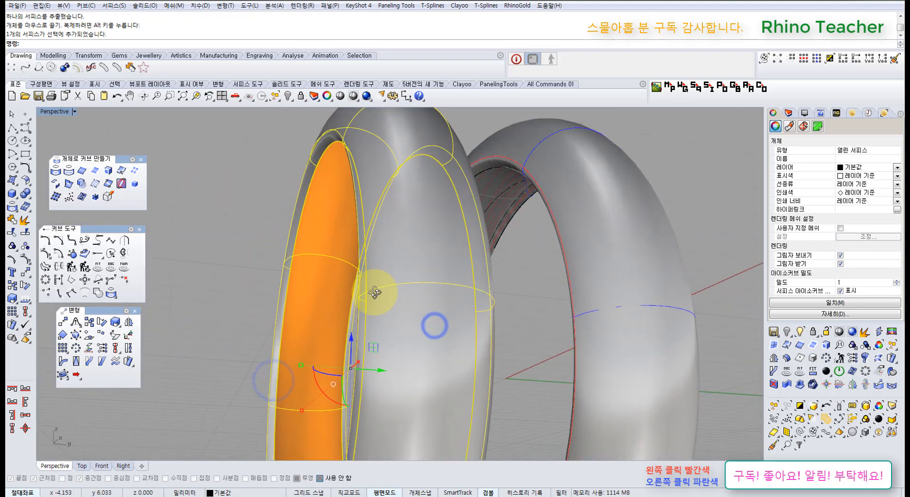
scroll(439, 325, "down", 5)
right_click_drag(452, 311, 487, 351)
key("ctrl+z")
Hide the closed outer ring body, leaving the extracted outer surface shown.
right_click_drag(593, 333, 400, 358)
scroll(500, 258, "up", 5)
left_click(354, 321)
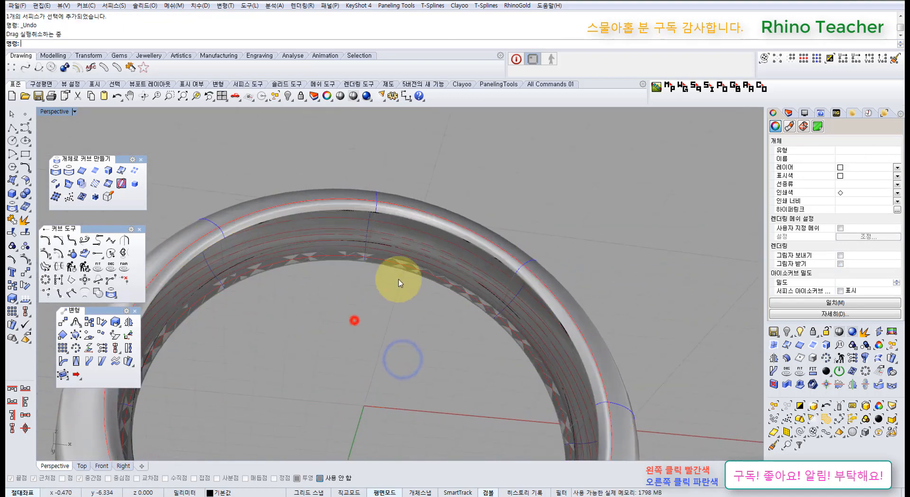
left_click(409, 235)
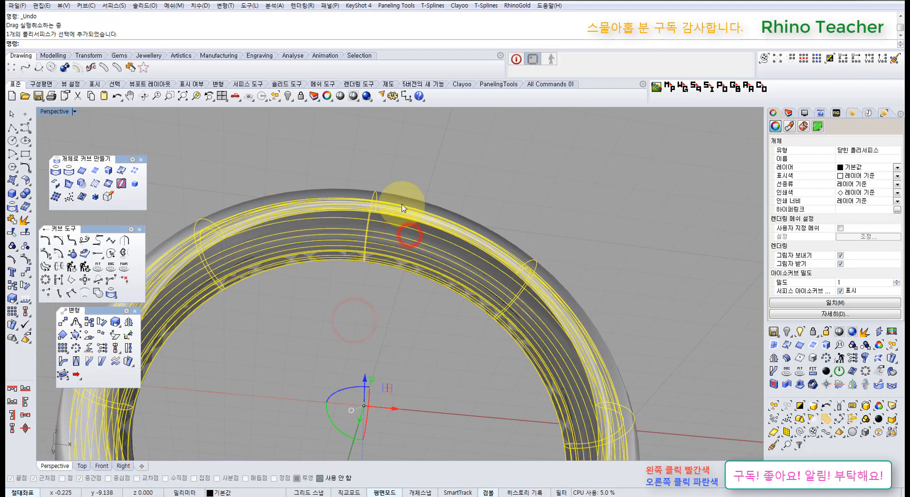
left_click(288, 97)
Turn on the extracted surface's control points and select one near its upper edge.
right_click_drag(563, 231, 482, 349)
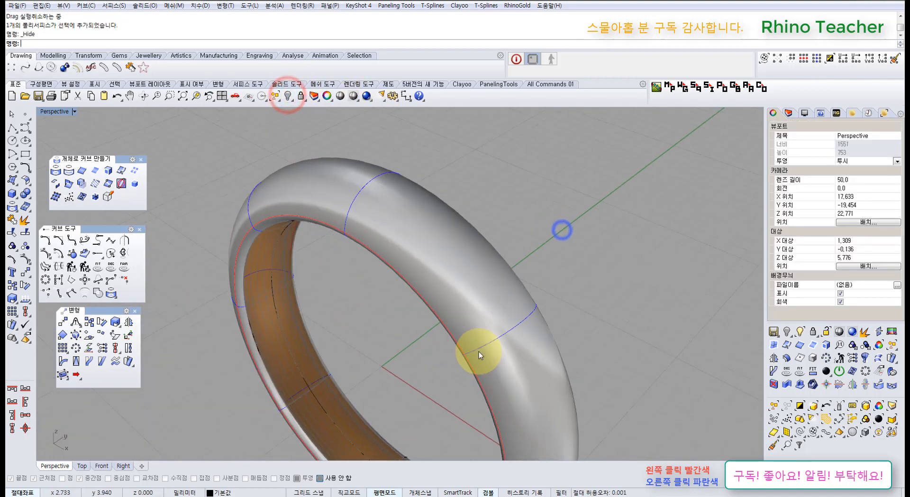
scroll(465, 348, "down", 3)
scroll(479, 317, "up", 4)
right_click_drag(457, 295, 335, 235)
scroll(343, 228, "up", 3)
left_click(336, 231)
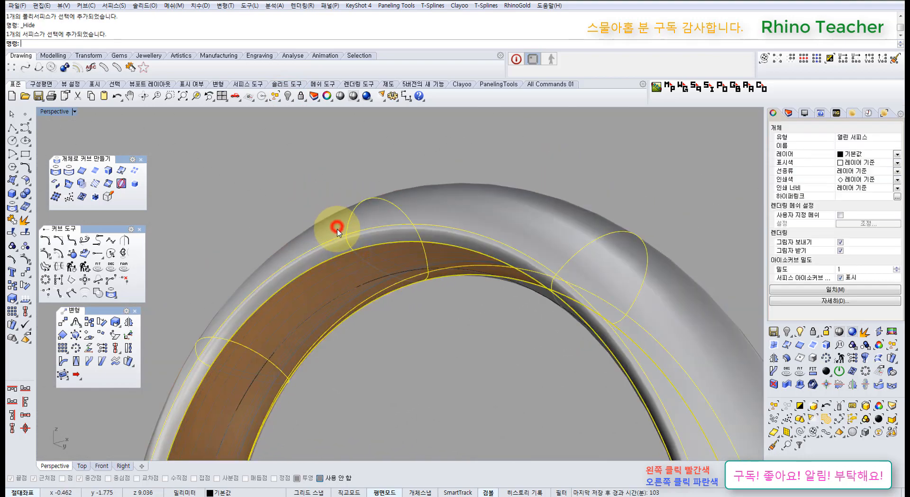
left_click(27, 263)
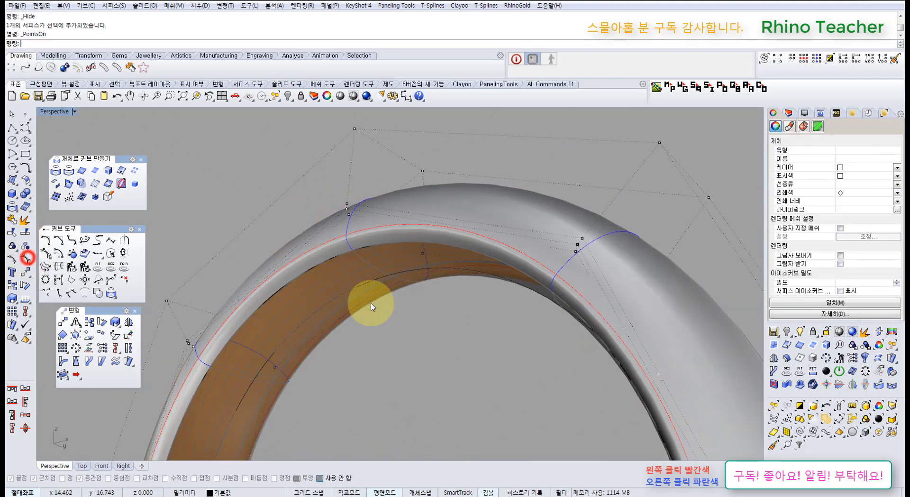
right_click_drag(470, 334, 339, 200)
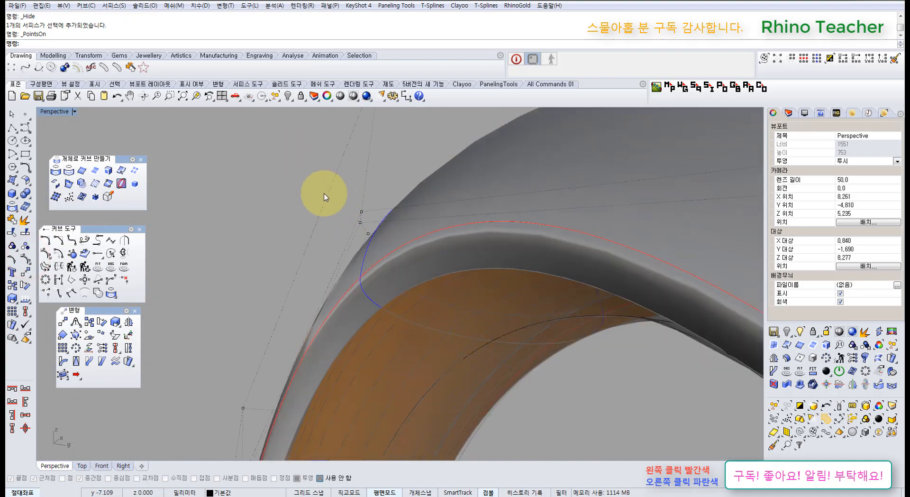
left_click(369, 234)
right_click_drag(370, 236, 368, 258)
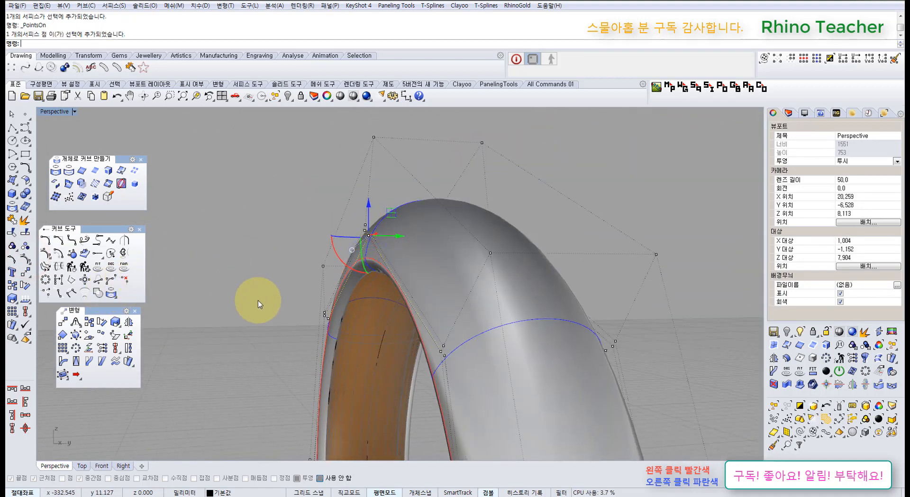
Examine the extracted surface's control points around the edge from several angles, undo the change made there, and turn the points off.
right_click_drag(258, 300, 406, 206)
left_click_drag(403, 183, 286, 273)
right_click_drag(329, 321, 353, 266)
key("ctrl+z")
left_click_drag(309, 206, 484, 308)
right_click_drag(479, 296, 441, 271)
scroll(438, 224, "up", 9)
left_click_drag(440, 221, 439, 218)
right_click_drag(439, 217, 484, 219)
scroll(450, 221, "down", 7)
right_click_drag(481, 235, 516, 258)
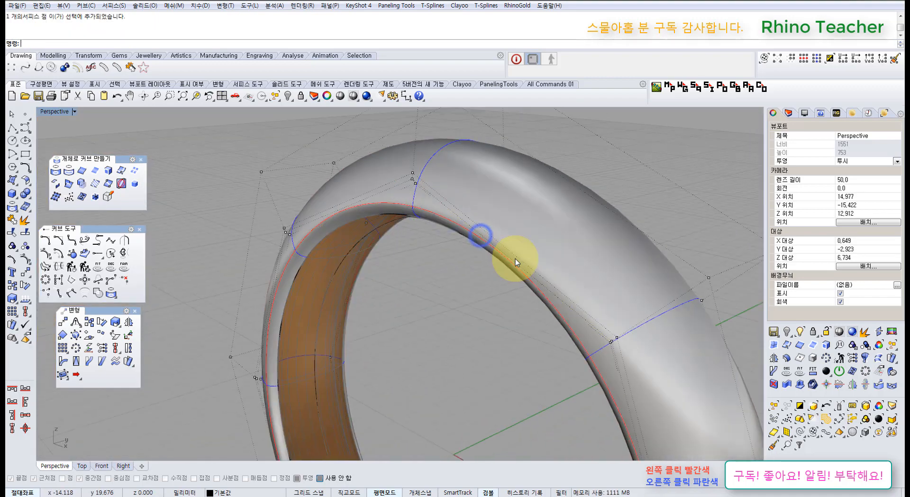
key("Escape")
key("Escape")
Turn on the extracted surface's control points in the Right view and set that view to wireframe display.
right_click_drag(397, 233, 422, 289)
scroll(409, 307, "down", 8)
right_click_drag(402, 317, 446, 304)
scroll(397, 282, "up", 6)
right_click_drag(454, 303, 321, 324)
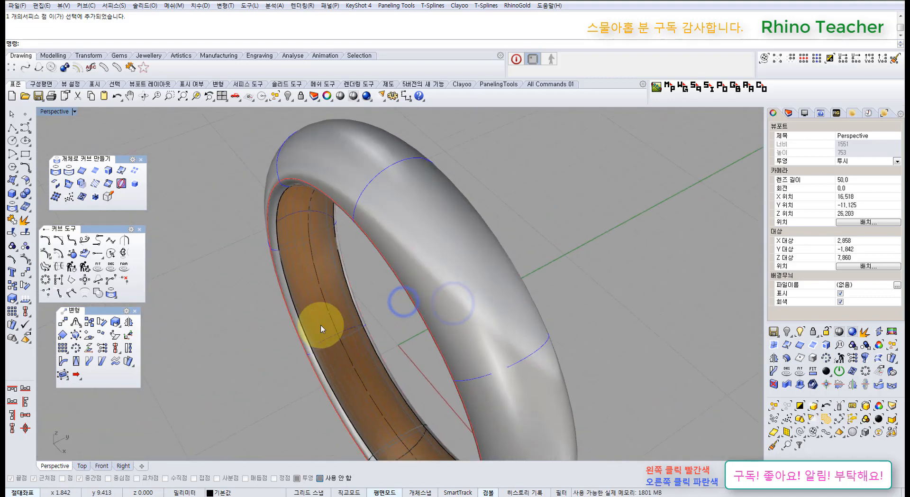
left_click(438, 282)
key("ctrl+F3")
scroll(400, 232, "down", 16)
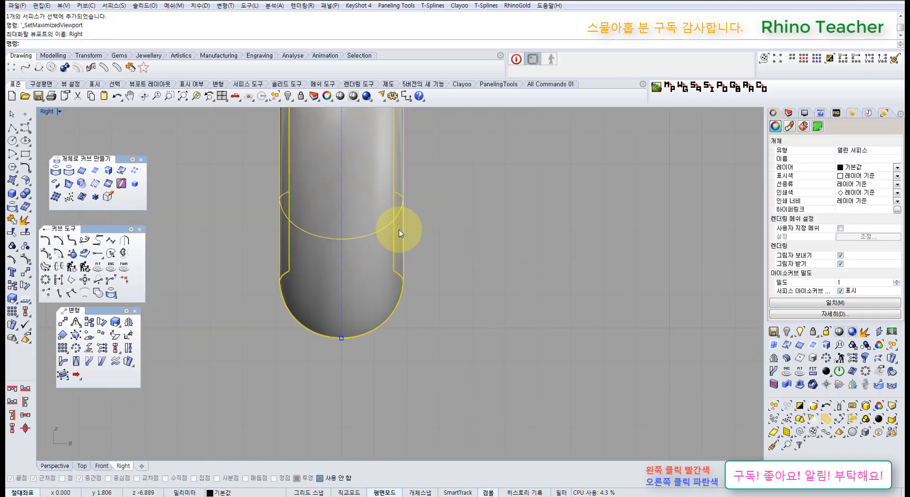
right_click_drag(415, 198, 396, 310)
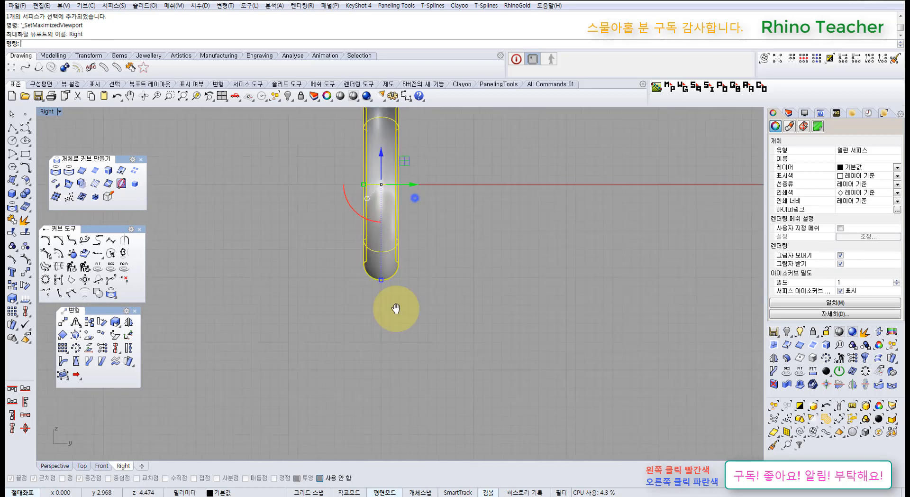
left_click(24, 261)
scroll(370, 199, "up", 10)
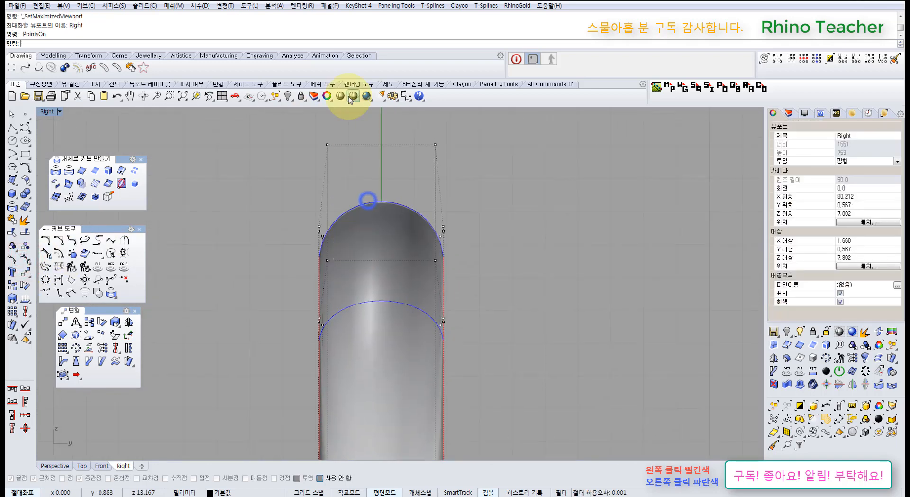
right_click(352, 97)
scroll(327, 265, "up", 6)
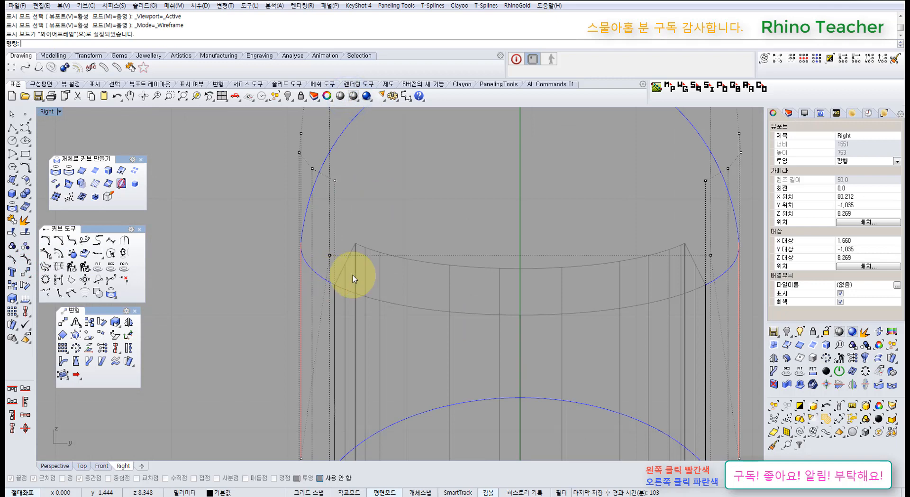
Try moving a control point near the surface's upper edge in the Right view, undo the move, and return to the Perspective view.
scroll(353, 275, "down", 3)
right_click_drag(365, 269, 358, 305)
scroll(359, 294, "up", 4)
left_click(320, 209)
scroll(331, 277, "up", 2)
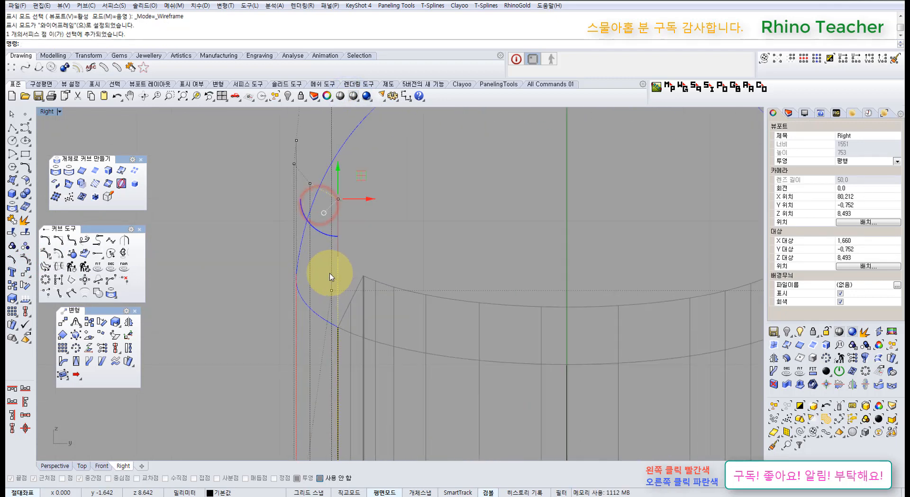
right_click_drag(340, 212, 355, 294)
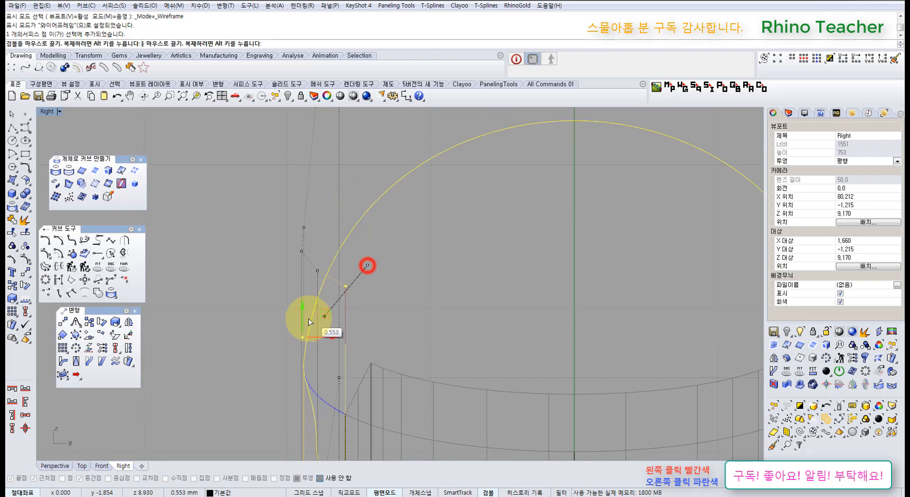
left_click_drag(309, 319, 308, 319)
scroll(307, 318, "down", 6)
key("ctrl+z")
key("ctrl+F4")
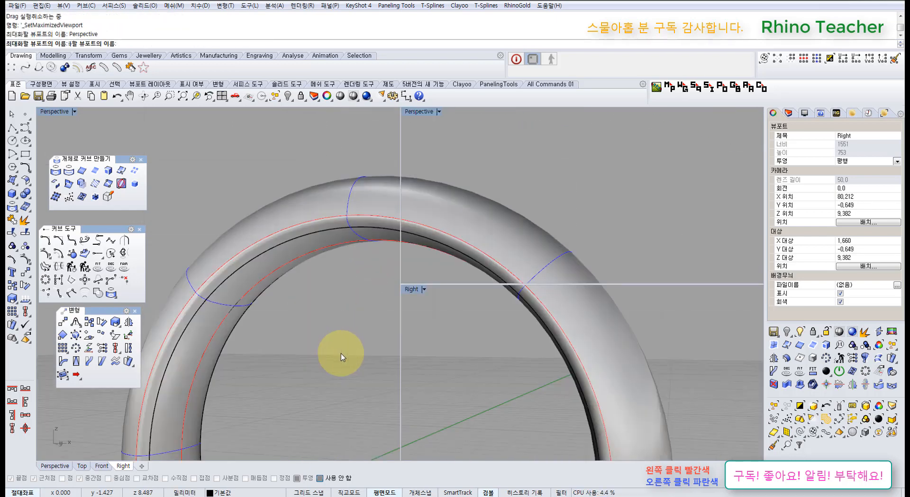
Examine the ring band from several angles and its side profile in the Right view.
right_click_drag(341, 359, 379, 350)
key("Escape")
key("Escape")
right_click_drag(306, 340, 268, 306)
right_click_drag(342, 312, 348, 306, "shift")
mouse_move(384, 217)
right_mouse_down()
mouse_move(372, 255)
mouse_move(379, 269)
right_mouse_up()
mouse_move(423, 214)
right_mouse_down()
mouse_move(365, 227)
mouse_move(389, 227)
mouse_move(377, 214)
right_mouse_up()
right_click_drag(380, 286, 421, 260)
key("ctrl+F3")
right_click_drag(443, 371, 449, 192)
right_click_drag(429, 328, 434, 209)
scroll(434, 209, "down", 8)
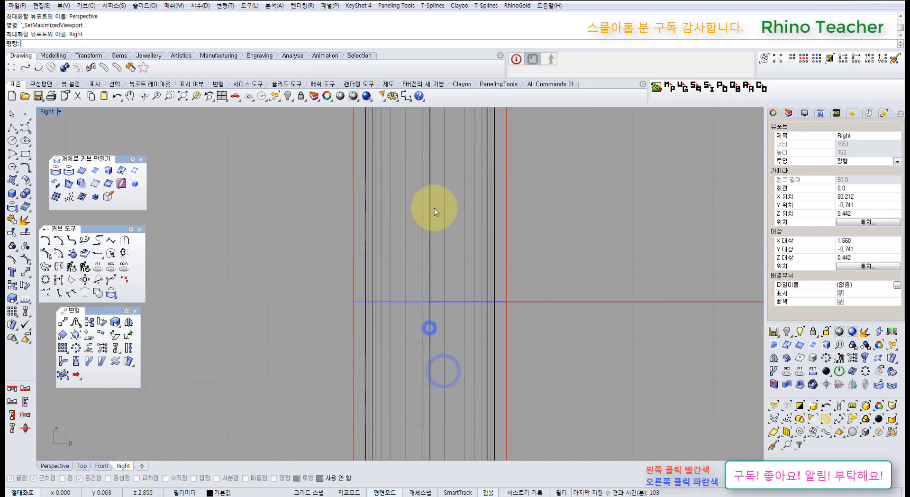
right_click_drag(428, 368, 416, 277)
scroll(386, 320, "up", 12)
scroll(385, 298, "up", 2)
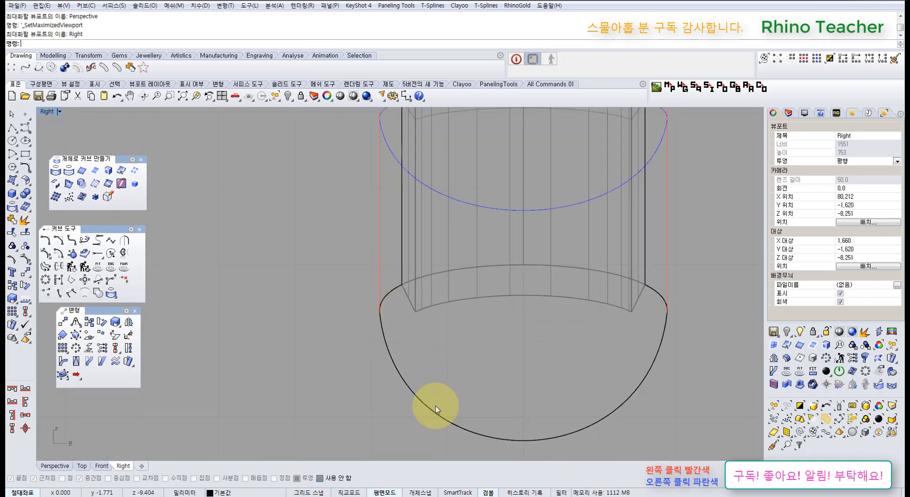
scroll(445, 318, "down", 8)
right_click_drag(476, 215, 405, 298)
scroll(407, 249, "down", 10)
scroll(402, 258, "down", 4)
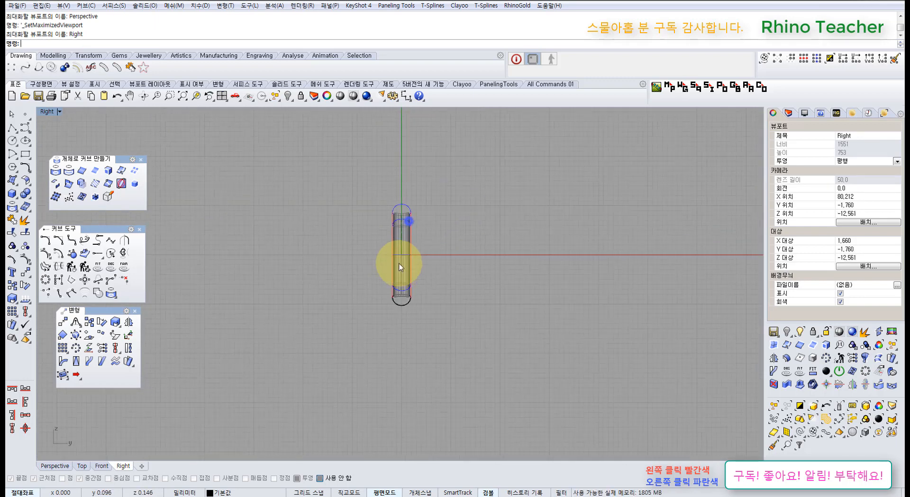
Shade the Right view and place a rectangular clipping plane around the ring to cut it open.
scroll(420, 223, "up", 4)
left_click(435, 187)
scroll(379, 161, "up", 2)
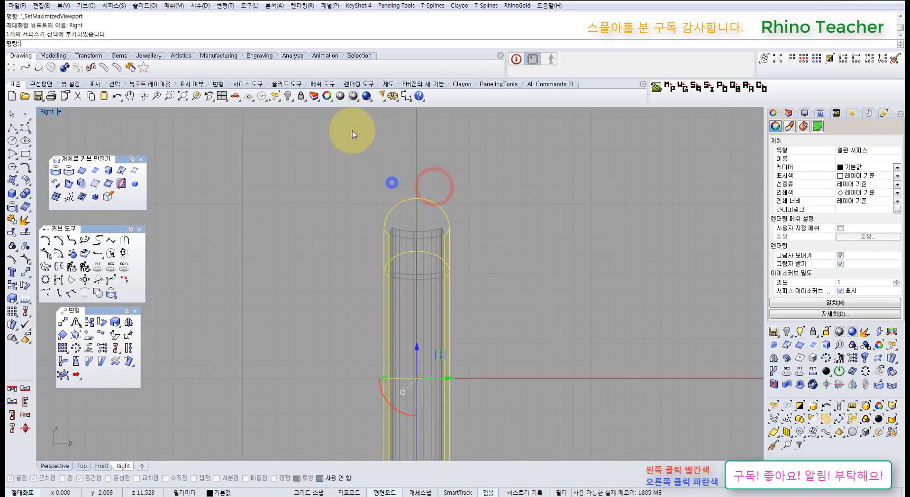
left_click(353, 96)
left_click(438, 85)
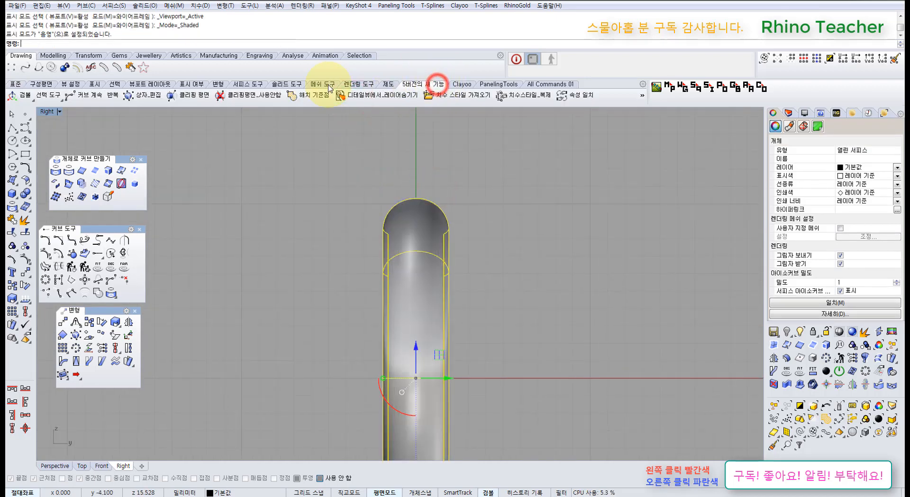
left_click(202, 96)
left_click(277, 167)
scroll(294, 223, "down", 3)
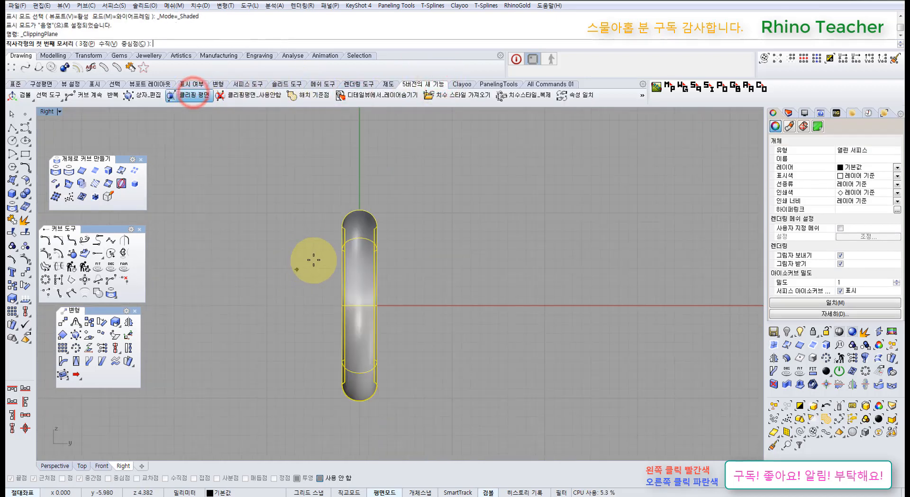
left_click(442, 427)
scroll(363, 237, "up", 12)
right_click_drag(329, 198, 343, 266)
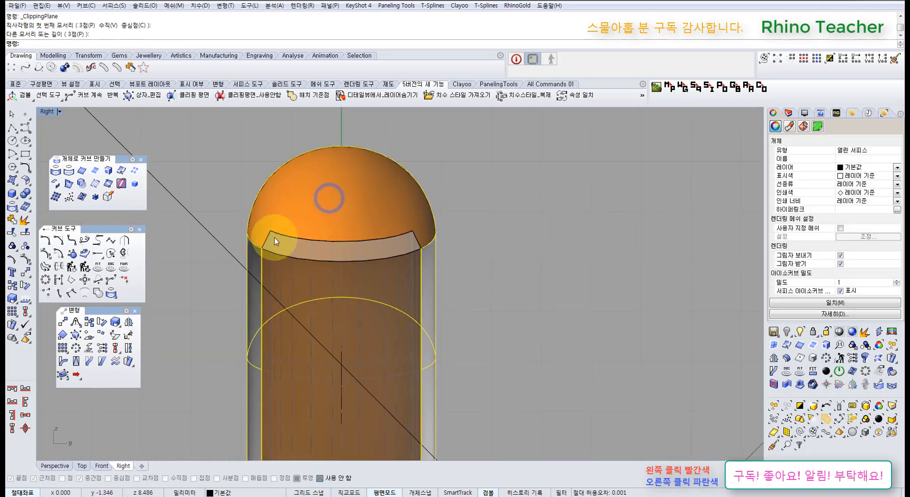
Unlock the locked inner polysurface of the ring and hide it so only the outer surface is shown.
scroll(275, 241, "up", 6)
middle_click(368, 225)
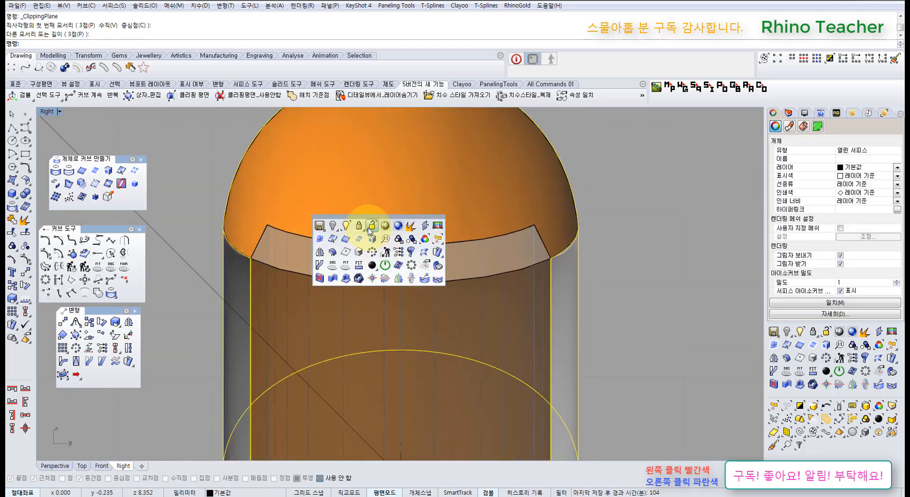
left_click(372, 225)
left_click(379, 260)
right_click(378, 287)
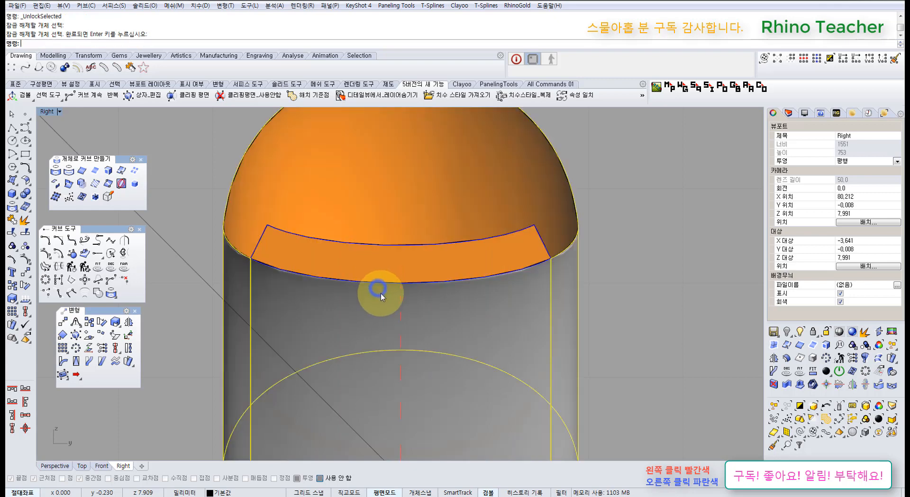
left_click(383, 296)
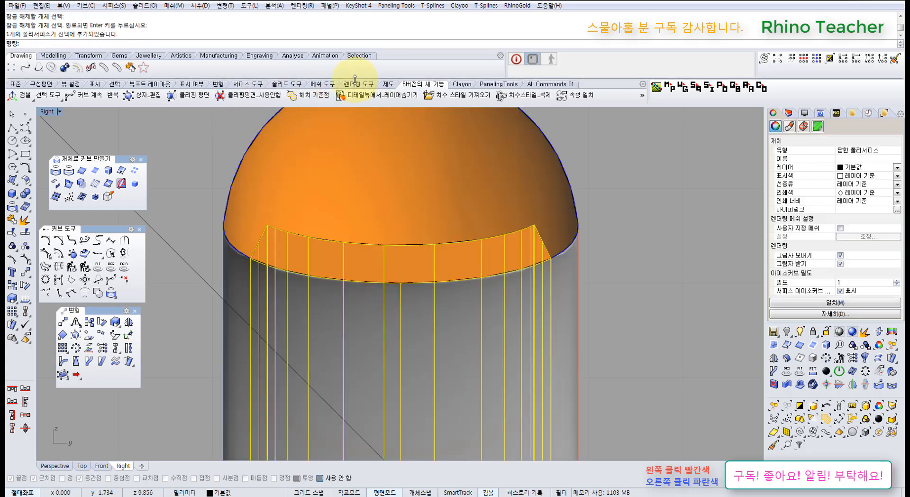
key("ctrl+h")
right_click_drag(398, 211, 378, 240)
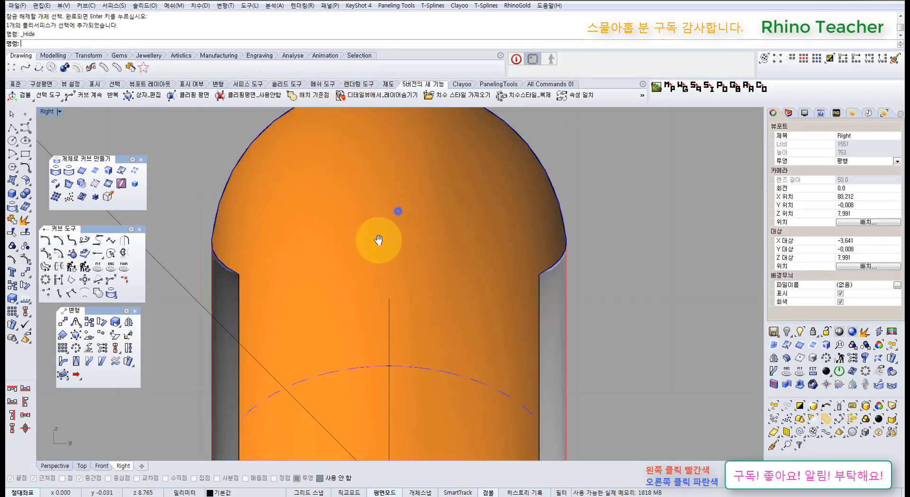
scroll(389, 242, "down", 10)
left_click_drag(487, 273, 398, 236)
scroll(398, 235, "down", 8)
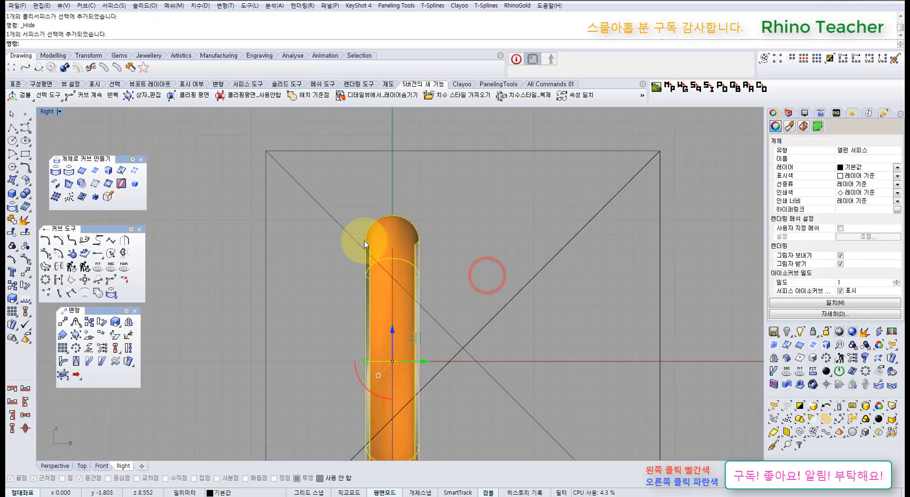
scroll(366, 242, "up", 8)
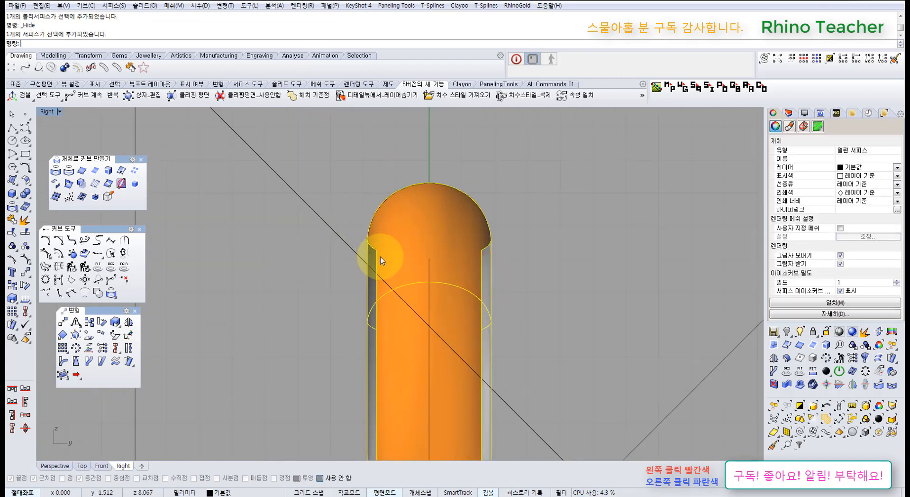
left_click(25, 127)
scroll(372, 234, "up", 6)
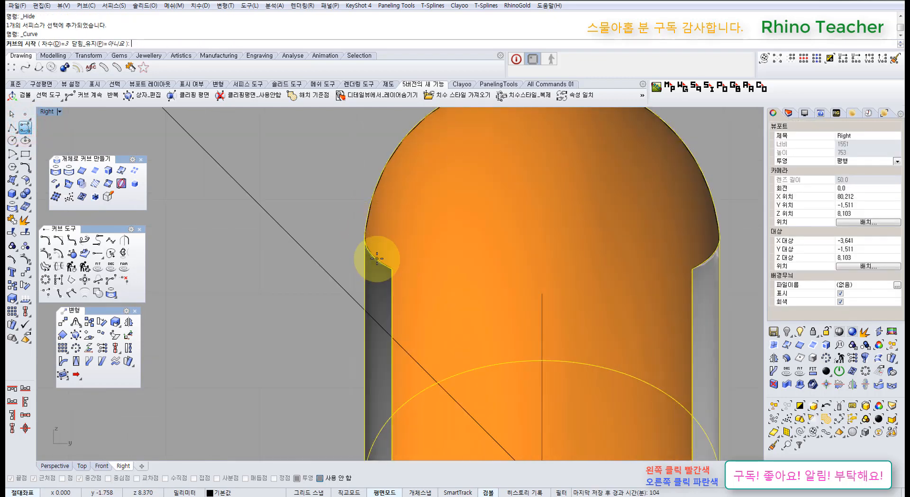
right_click_drag(372, 206, 361, 255)
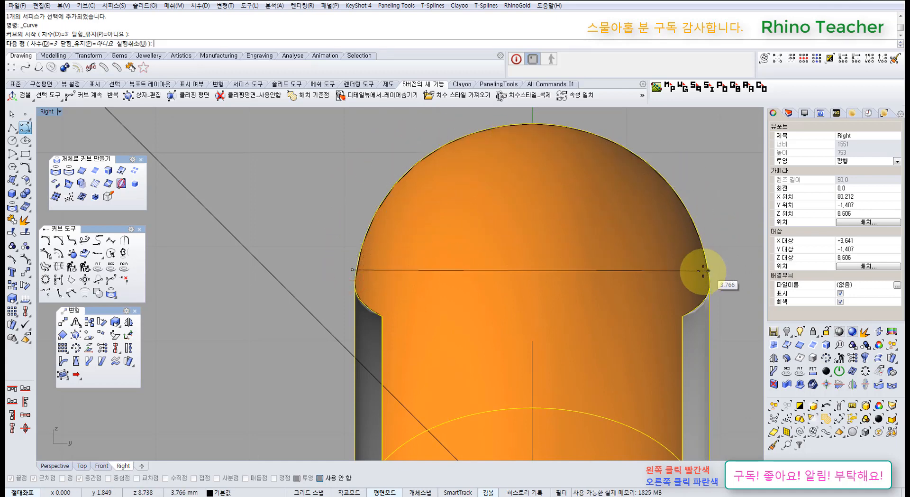
scroll(499, 229, "down", 20)
right_click_drag(685, 270, 466, 231)
Delete the clipping plane around the ring.
left_click_drag(552, 285, 502, 231)
right_click_drag(499, 229, 480, 264)
key("Delete")
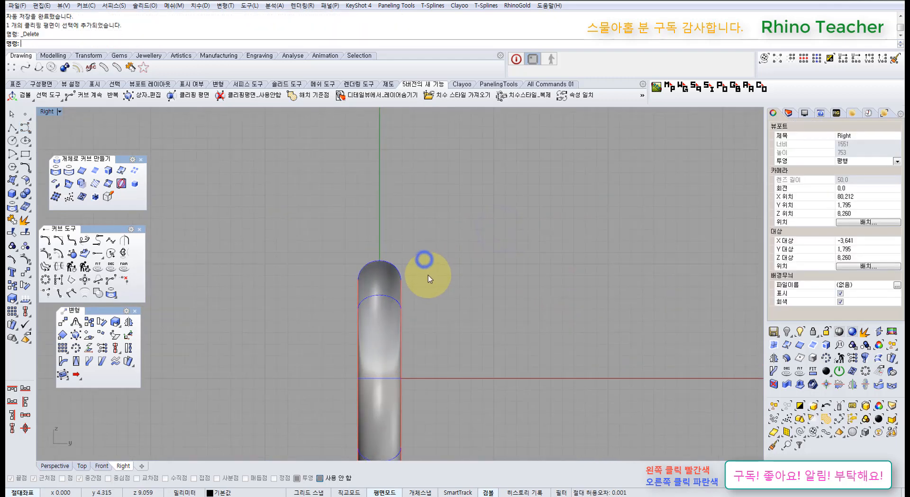
key("ctrl+F4")
right_click_drag(364, 252, 341, 242)
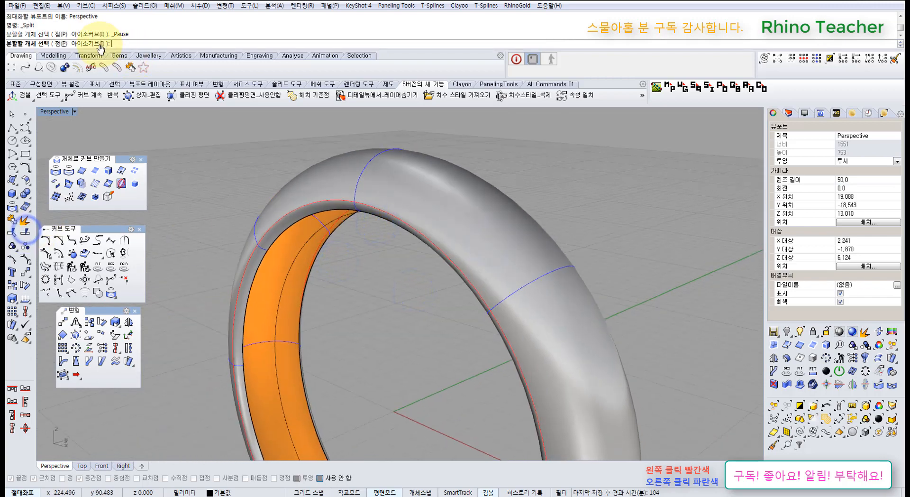
right_click_drag(386, 182, 401, 195)
left_click(427, 191)
right_click_drag(385, 196, 349, 172)
key("Escape")
Set the Right view to wireframe and draw a short sloping line crossing the left edge of the ring profile, just above its widest point.
key("ctrl+F2")
key("ctrl+F3")
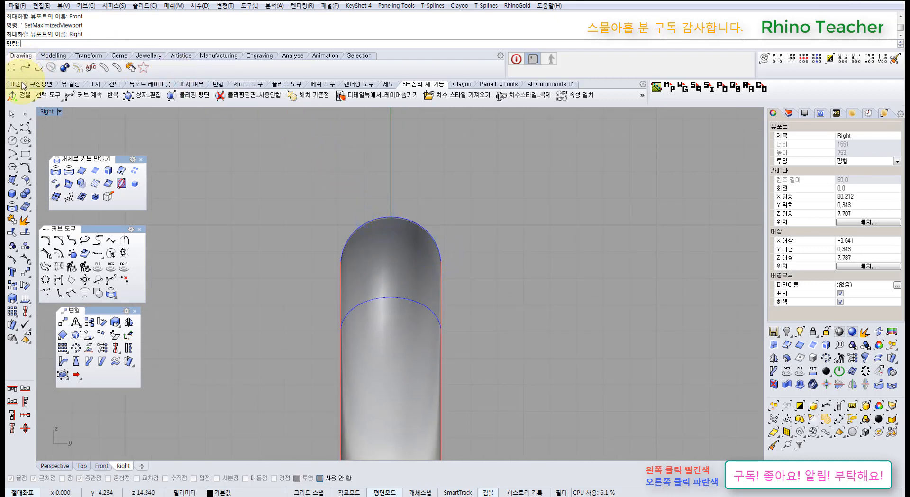
left_click(20, 84)
right_click(353, 99)
right_click_drag(359, 220, 353, 201)
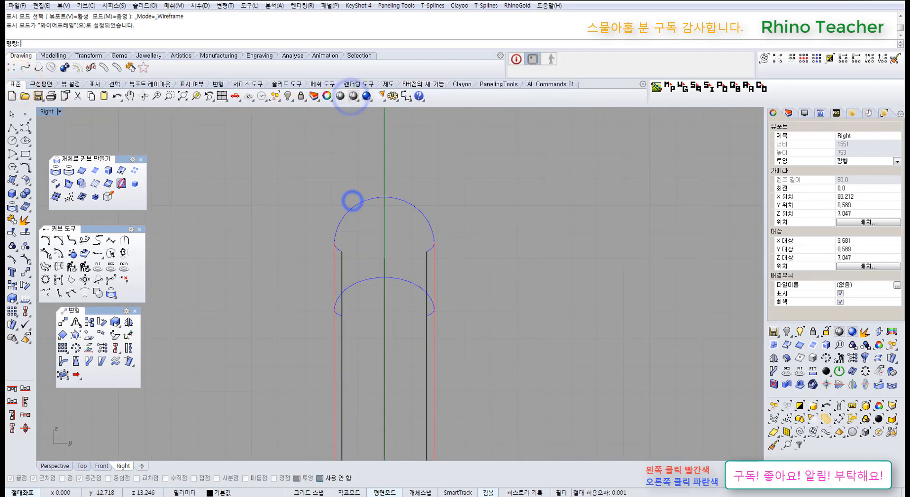
left_click(14, 128)
scroll(344, 260, "up", 5)
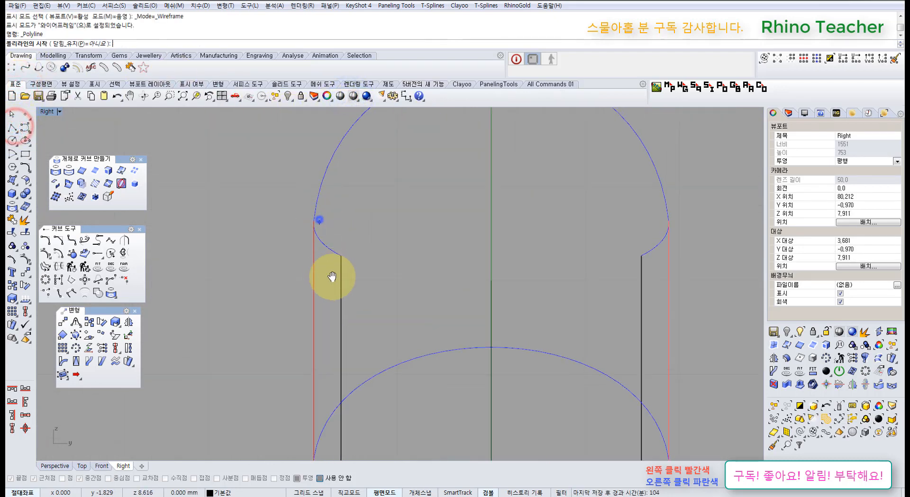
left_click(299, 240)
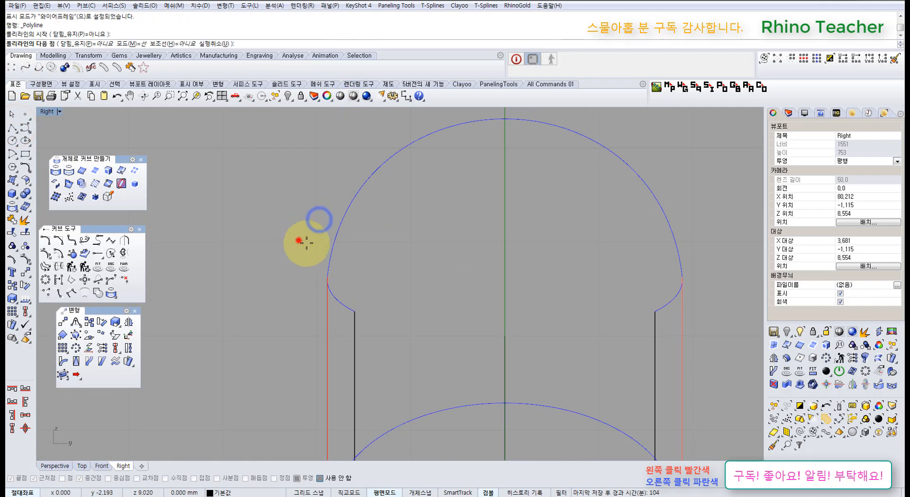
left_click(366, 269)
right_click(373, 252)
Mirror a copy of the short line to the opposite side of the profile across the vertical axis through origin 0.
left_click(356, 263)
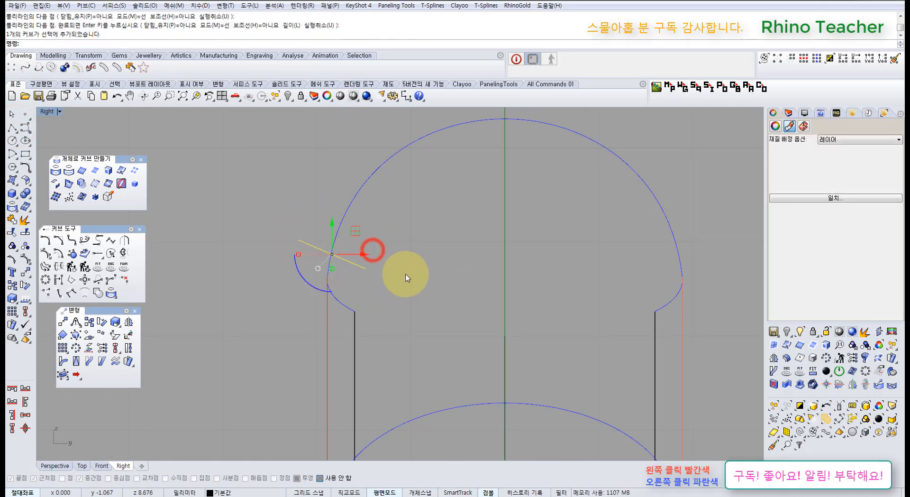
left_click(130, 323)
scroll(441, 274, "down", 3)
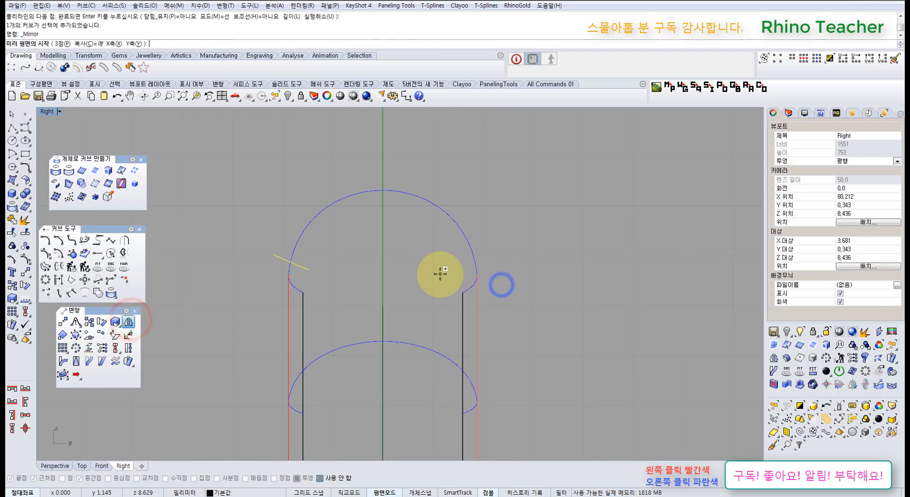
type("0")
key("Return")
left_click(440, 278)
scroll(475, 269, "up", 3)
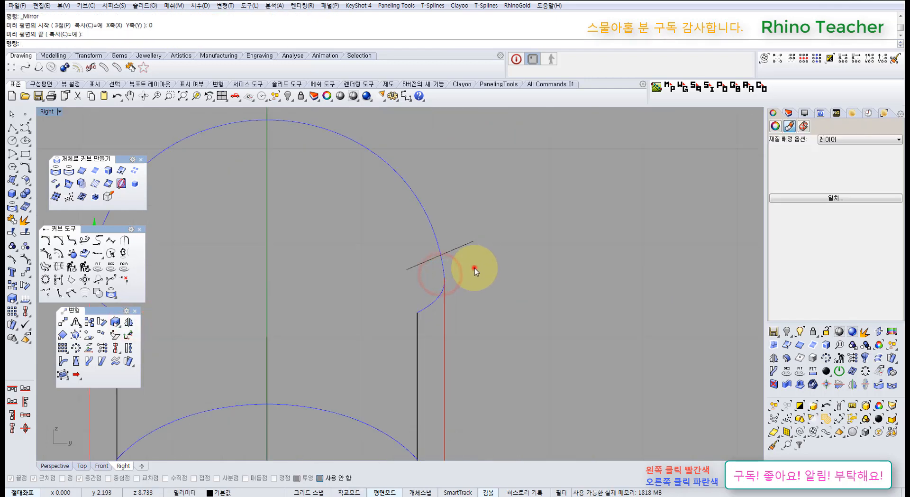
Intersect the two short lines with the ring's outer surface to create points where they cross it.
left_click(474, 268)
right_click_drag(411, 258, 496, 292)
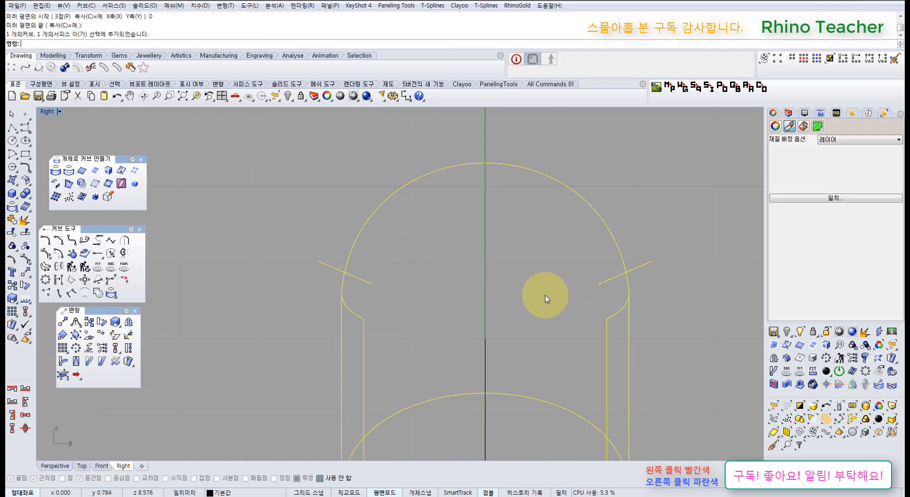
key("ctrl+F4")
right_click_drag(372, 263, 415, 305)
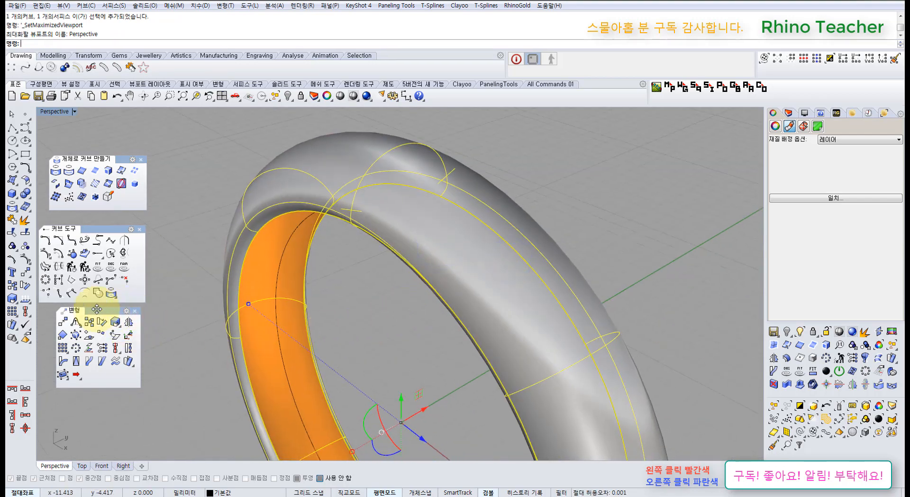
right_click_drag(280, 268, 409, 253)
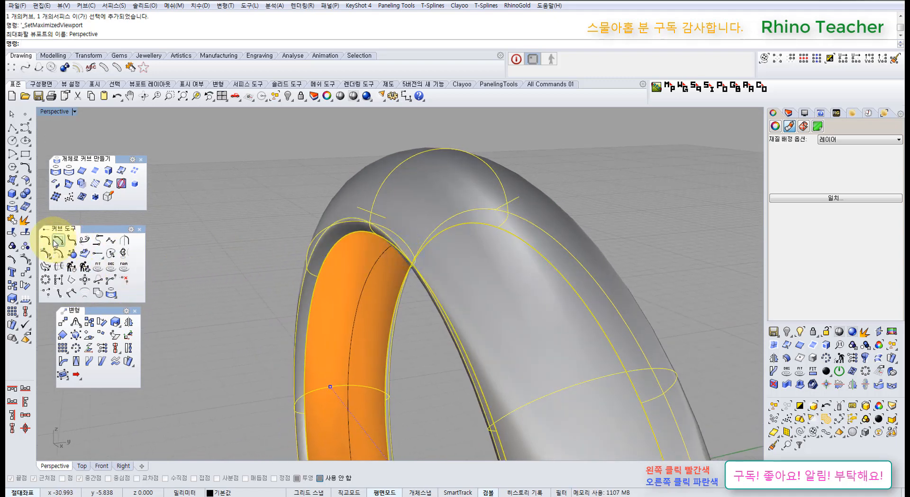
left_click_drag(290, 175, 406, 233)
right_click_drag(406, 233, 405, 163)
left_click_drag(403, 158, 413, 261)
right_click_drag(408, 264, 285, 266)
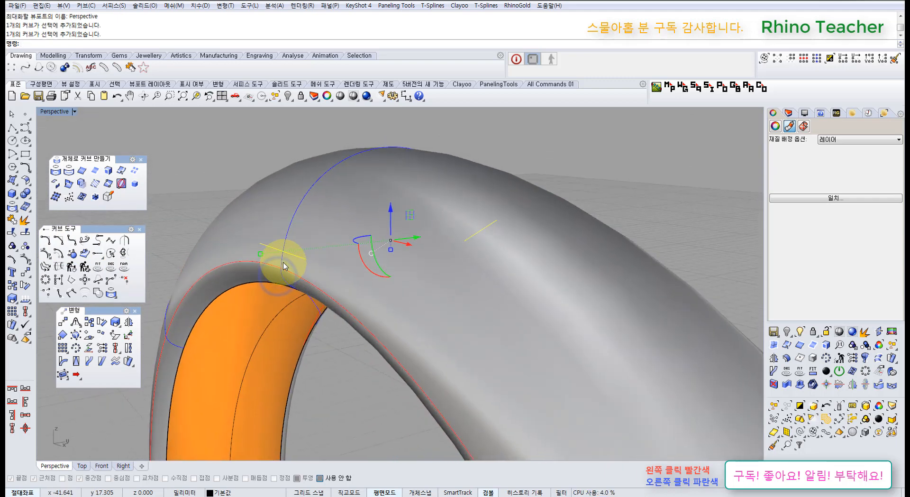
left_click(443, 328)
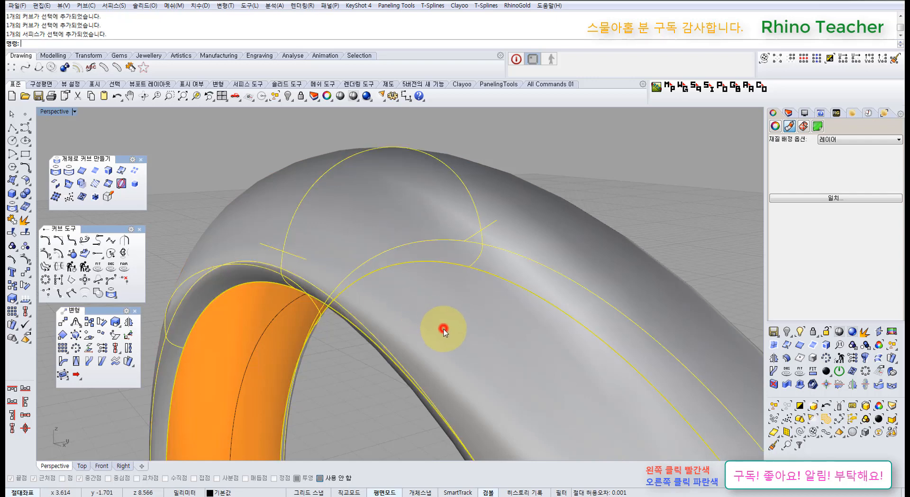
left_click(69, 184)
right_click_drag(264, 259, 290, 268)
left_click(295, 349)
scroll(294, 270, "up", 5)
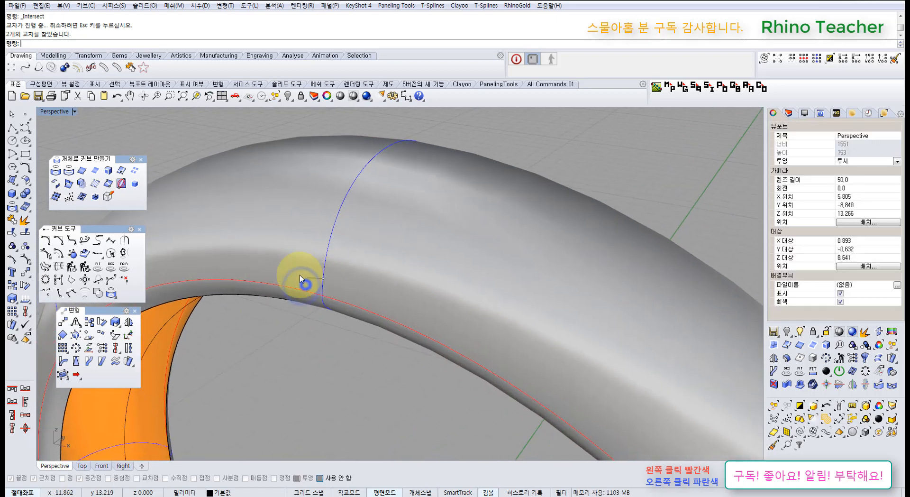
Split the ring's outer surface with isocurves running around the band in the U direction, through both intersection points.
left_click(25, 232)
left_click(91, 44)
right_click_drag(409, 249, 204, 130)
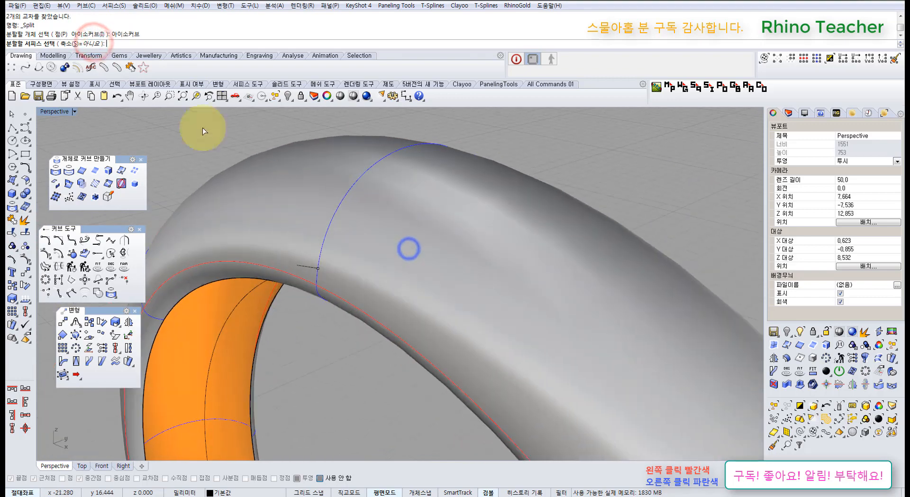
scroll(402, 305, "down", 2)
left_click(407, 280)
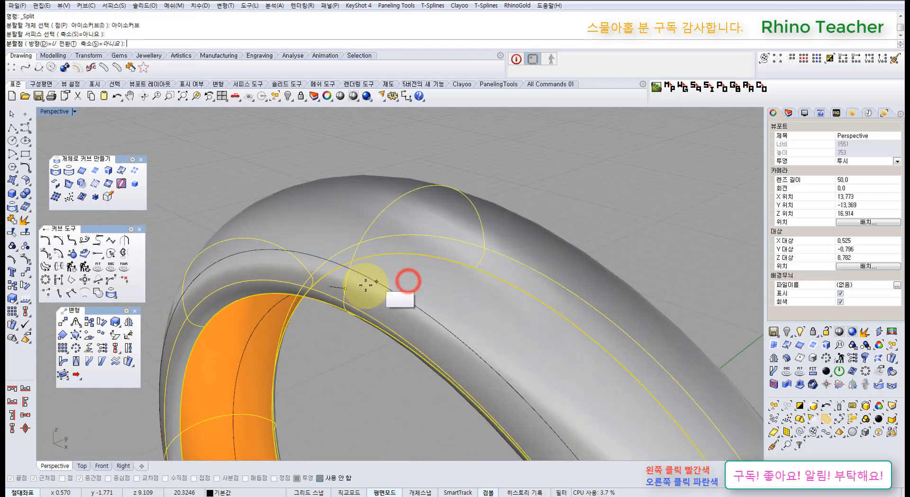
left_click(349, 288)
right_click_drag(508, 274, 502, 370)
left_click(501, 370)
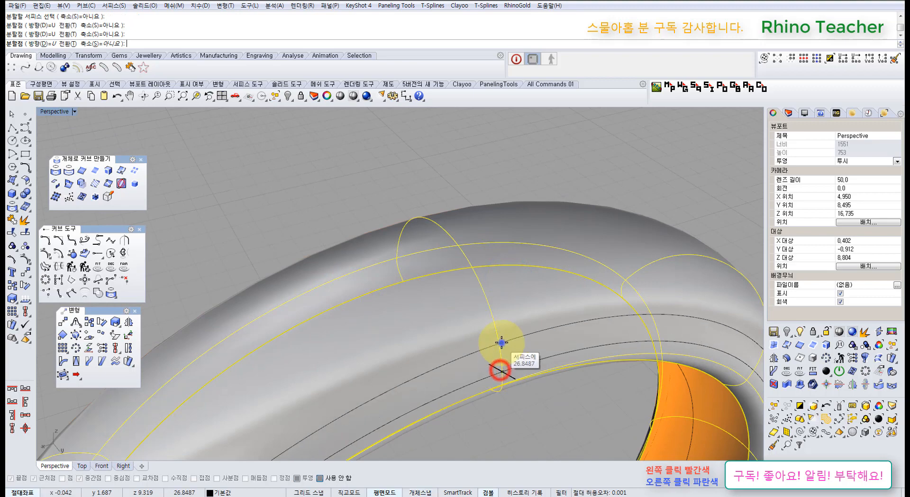
right_click(501, 343)
Delete the two narrow strips of the ring surface on the inner side of the split lines.
left_click(543, 402)
right_click_drag(542, 401, 393, 300)
left_click(384, 280)
left_click(395, 298)
key("Delete")
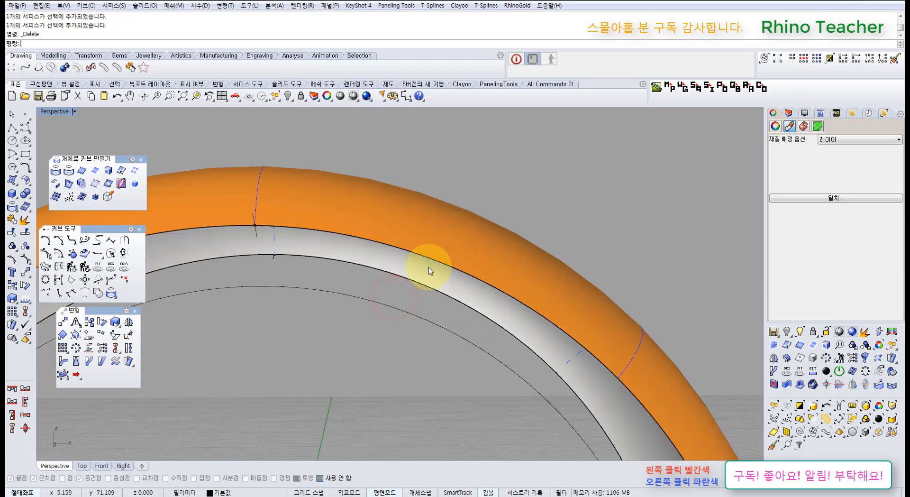
Create UV curves from the trimmed outer surface of the ring.
right_click_drag(443, 230, 455, 270)
left_click(431, 258)
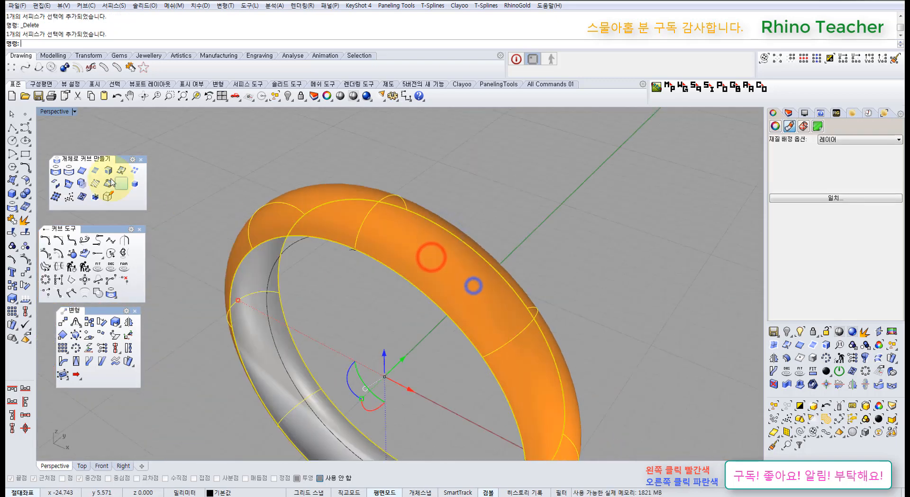
left_click(85, 195)
scroll(327, 307, "down", 7)
right_click_drag(329, 307, 377, 302)
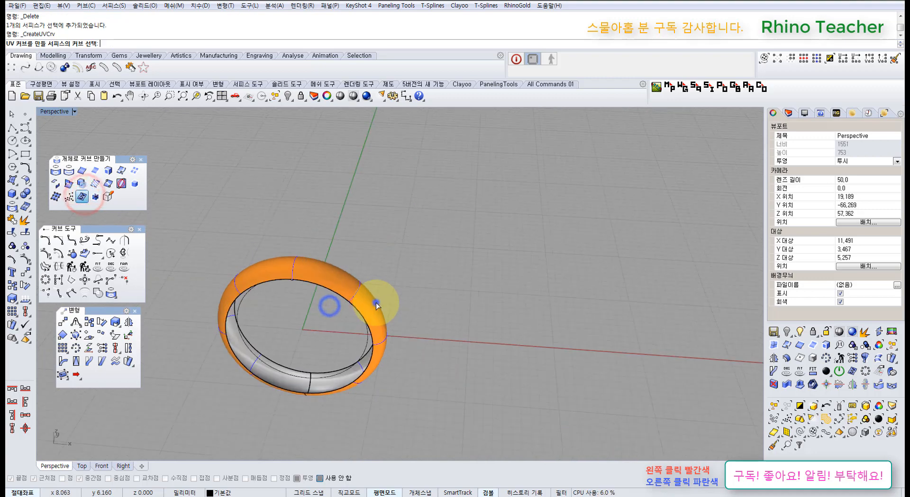
right_click(377, 302)
Compare the two long flat UV outlines beside the ring by selecting each in turn.
right_click_drag(442, 272, 454, 315)
scroll(454, 315, "up", 4)
left_click(472, 365)
right_click_drag(518, 344, 456, 321, "shift")
scroll(503, 334, "up", 5)
left_click(494, 280)
scroll(491, 280, "down", 3)
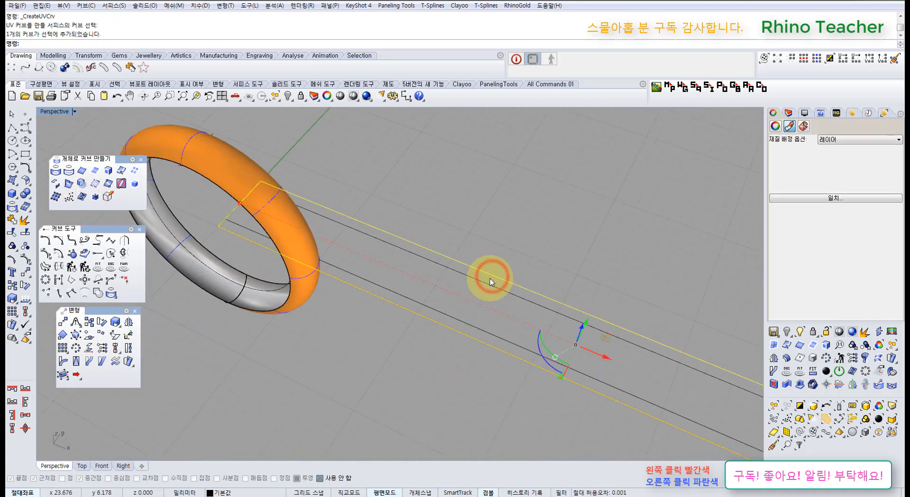
left_click(486, 284)
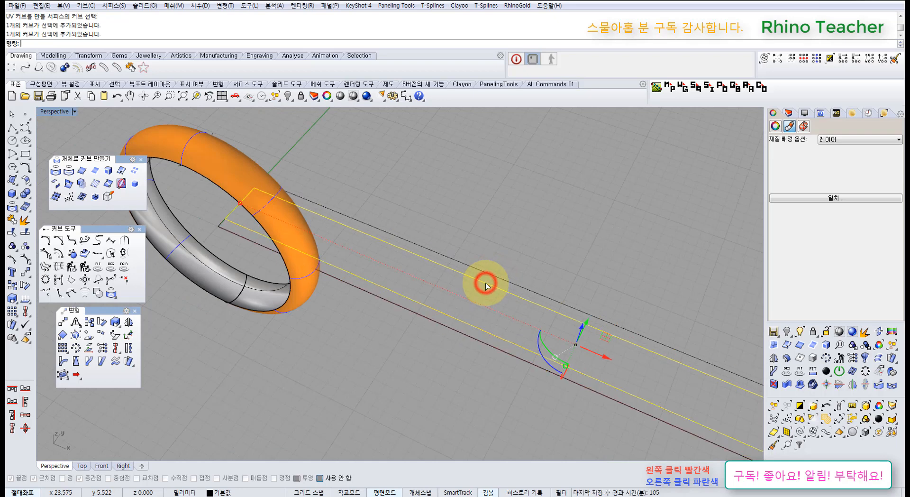
left_click(501, 256)
scroll(493, 278, "up", 4)
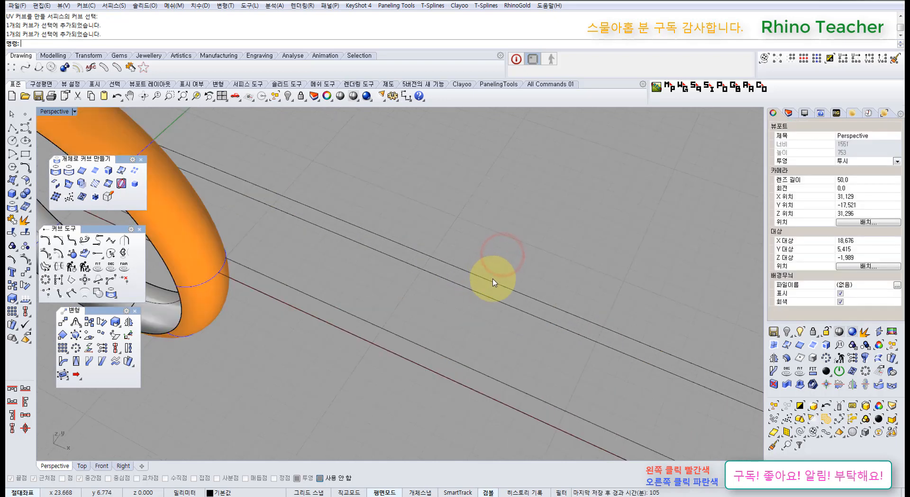
left_click(492, 283)
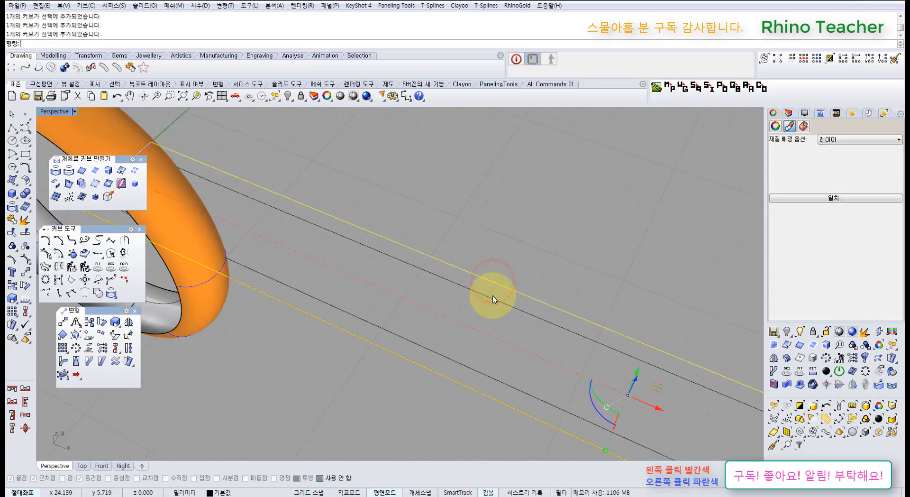
left_click(505, 257)
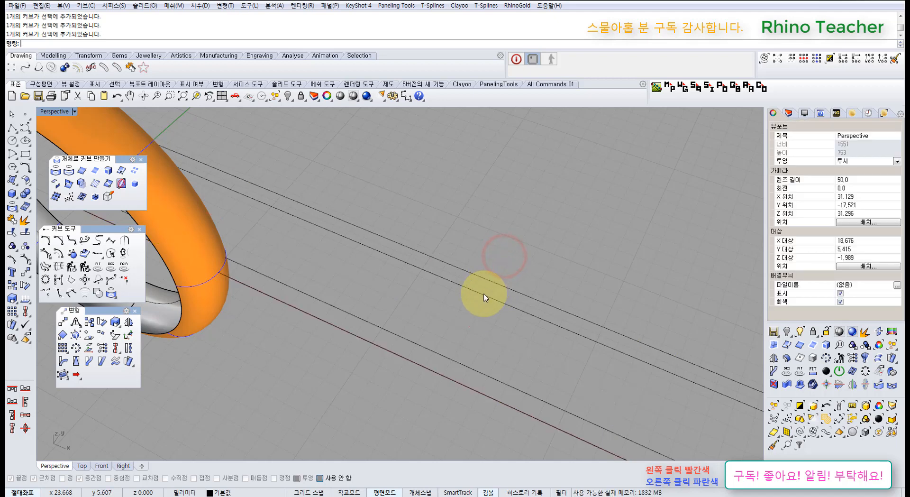
left_click(494, 283)
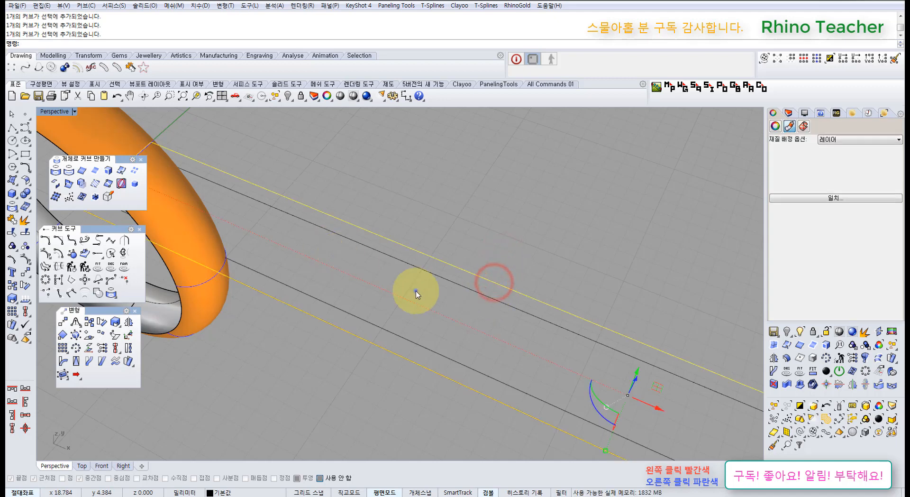
right_click_drag(416, 291, 426, 311)
Draw a short line across the gap between the long edges of the two UV outlines in the Top view.
key("ctrl+F1")
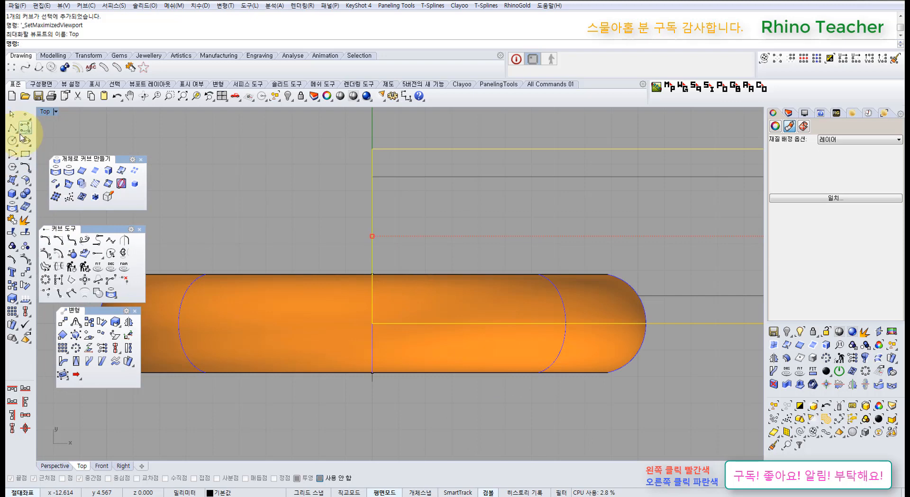
left_click(22, 137)
left_click(31, 132)
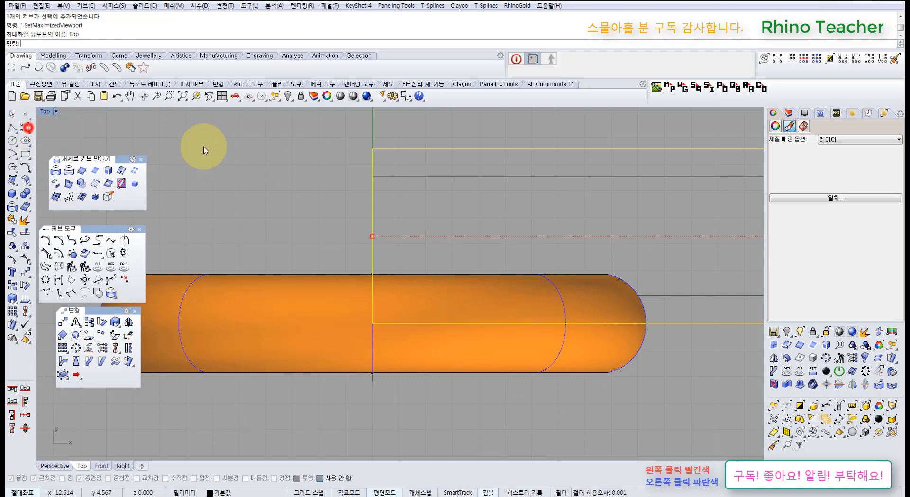
right_click_drag(583, 159, 365, 257)
left_click(434, 271)
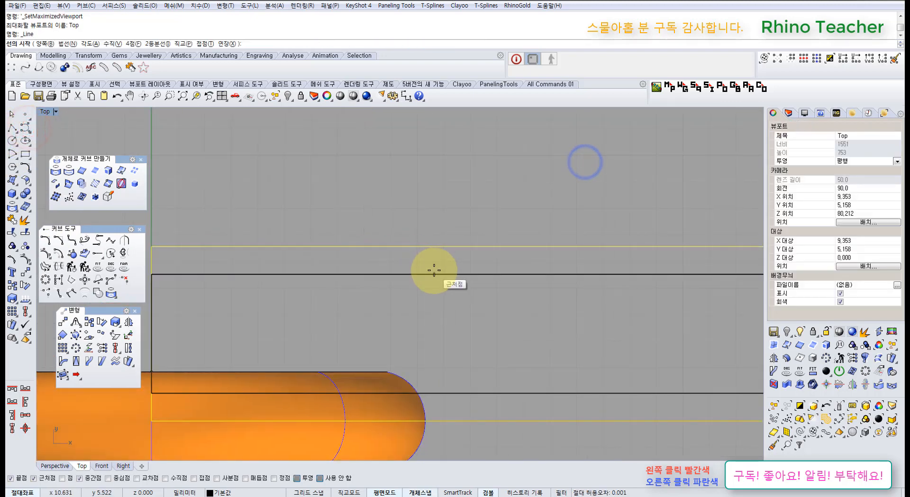
left_click(434, 247)
right_click(433, 245)
right_click(444, 259)
Delete the short line between the two UV outlines and undo the deletion.
left_click_drag(476, 264, 464, 291)
scroll(462, 292, "down", 6)
right_click_drag(459, 305, 451, 265)
scroll(451, 266, "up", 6)
scroll(450, 256, "down", 3)
left_click(439, 240)
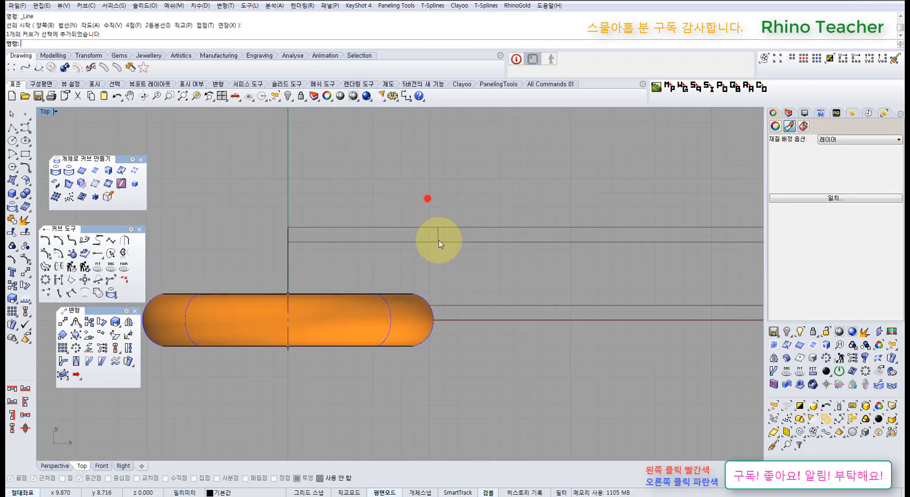
key("Delete")
scroll(450, 271, "up", 3)
right_click_drag(464, 235, 429, 255)
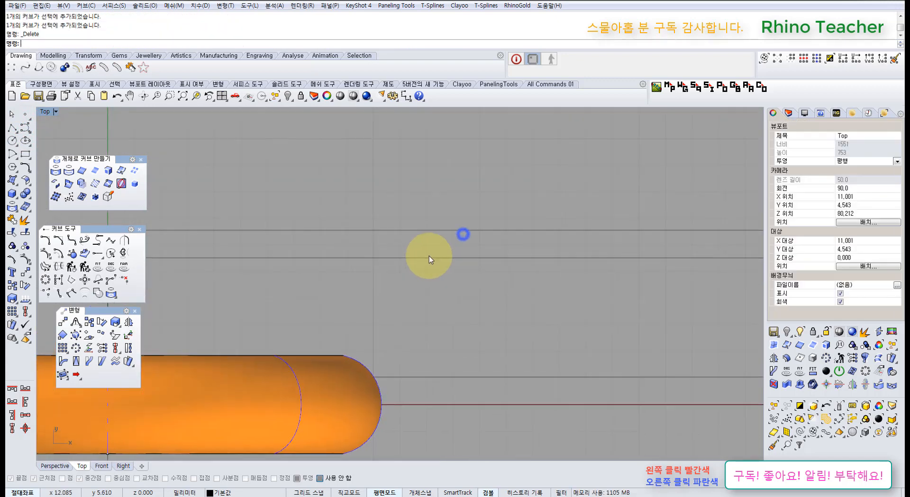
scroll(402, 264, "up", 3)
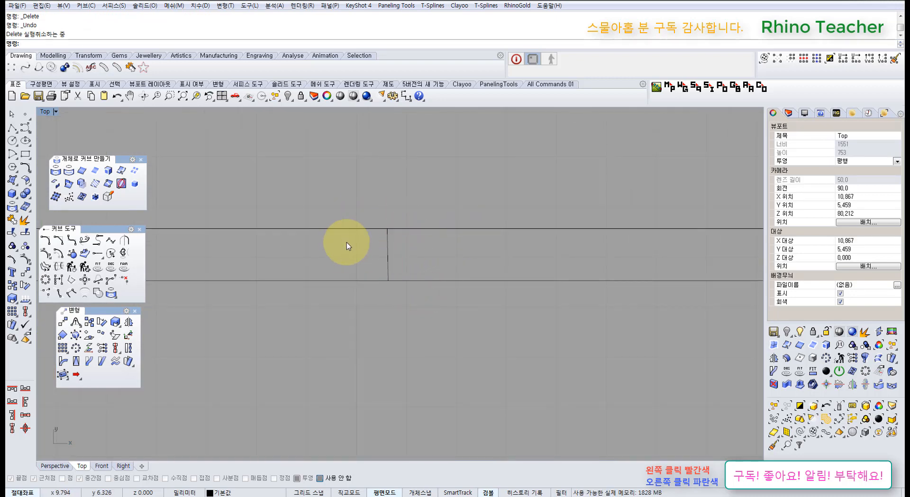
Show the control points of the ring's outer surface in the Perspective view and examine their positions relative to the trimmed edges.
key("ctrl+F4")
right_click_drag(374, 309, 462, 231)
left_click(462, 231)
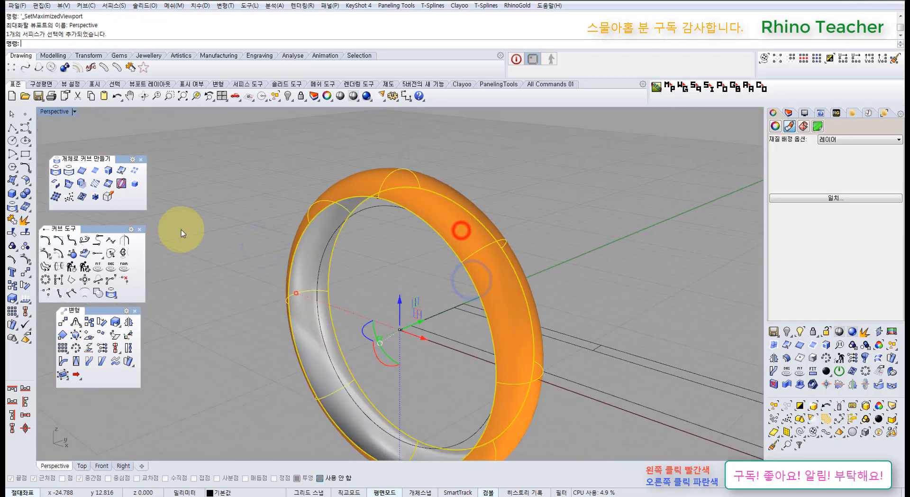
left_click(25, 259)
right_click_drag(250, 230, 376, 244)
scroll(419, 218, "up", 4)
scroll(399, 219, "up", 3)
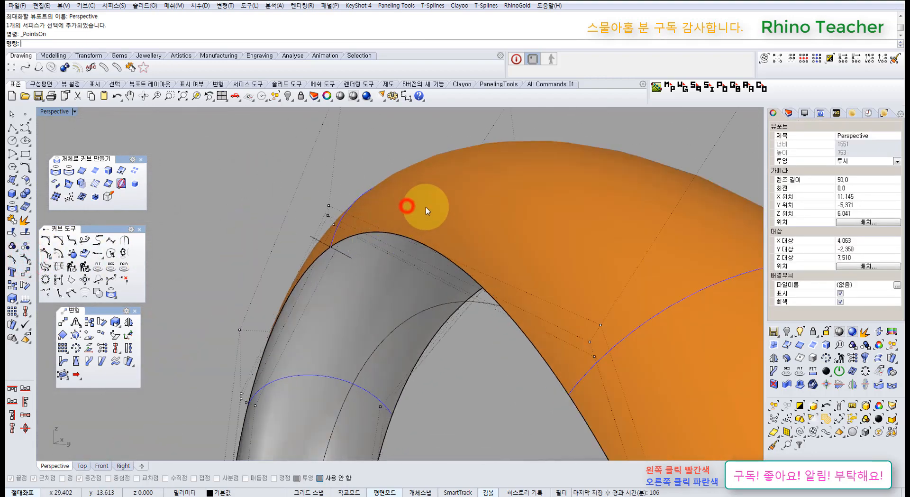
scroll(425, 219, "down", 5)
right_click_drag(493, 301, 477, 329)
scroll(380, 326, "up", 5)
right_click_drag(365, 329, 400, 328)
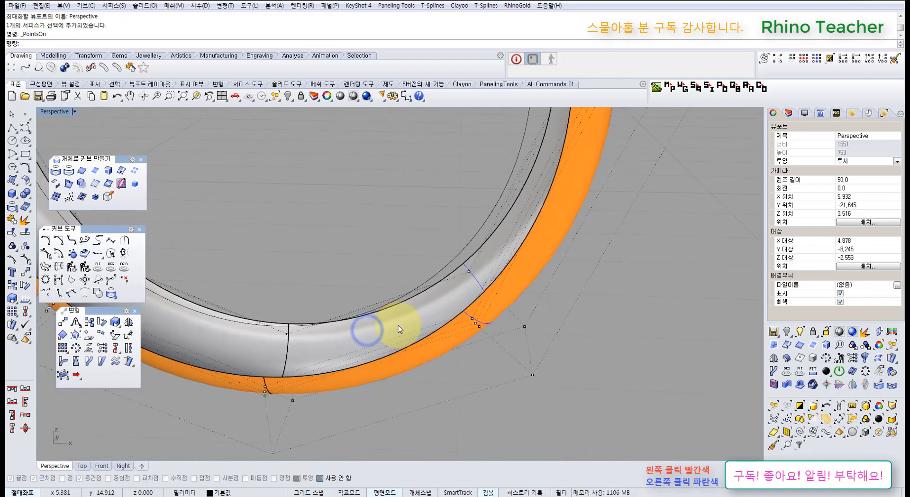
scroll(400, 326, "down", 5)
scroll(524, 286, "down", 3)
right_click_drag(524, 280, 520, 318)
Undo the short line, the UV curves, the strip deletion and the split of the ring's outer surface.
key("ctrl+z")
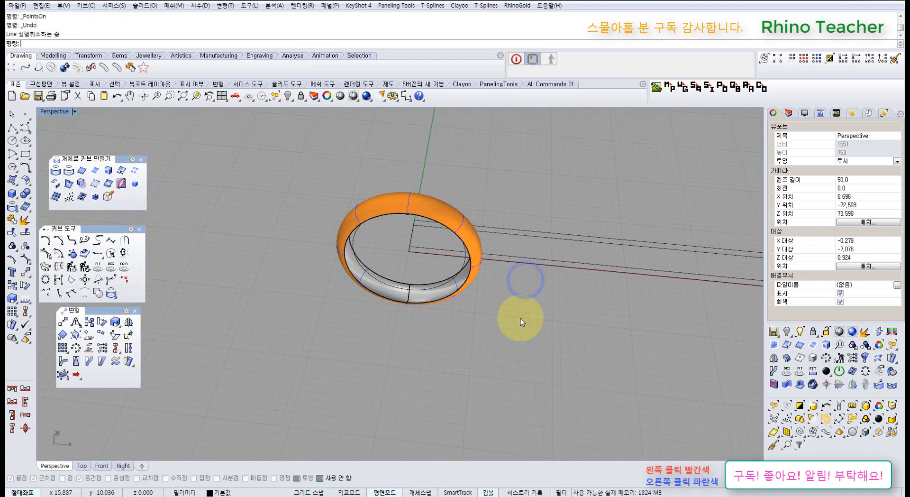
key("ctrl+z")
key("ctrl+z")
key("ctrl+z")
left_click(536, 327)
Draw a tall rectangle from its center beside the ring in the Top view.
mouse_move(487, 287)
right_mouse_down()
mouse_move(492, 274)
mouse_move(496, 299)
right_mouse_up()
key("ctrl+F1")
scroll(503, 325, "down", 8)
right_click_drag(531, 335, 399, 276)
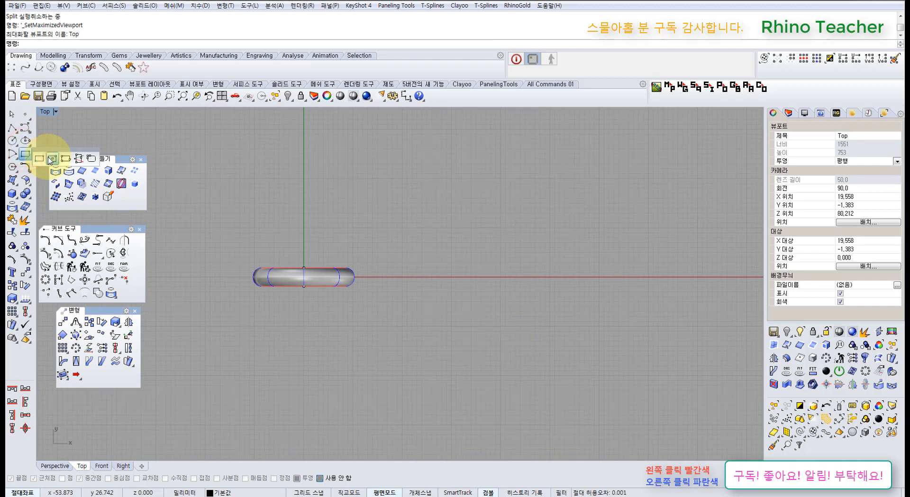
left_click(50, 160)
right_click_drag(515, 248, 379, 260)
left_click(365, 293)
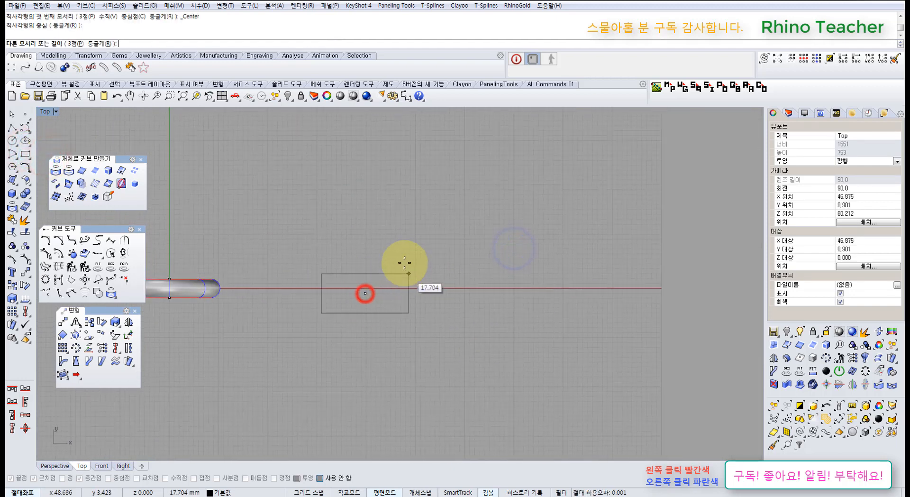
left_click(391, 229)
Create a planar surface from the rectangle and delete the rectangle curve.
left_click_drag(435, 272, 342, 247)
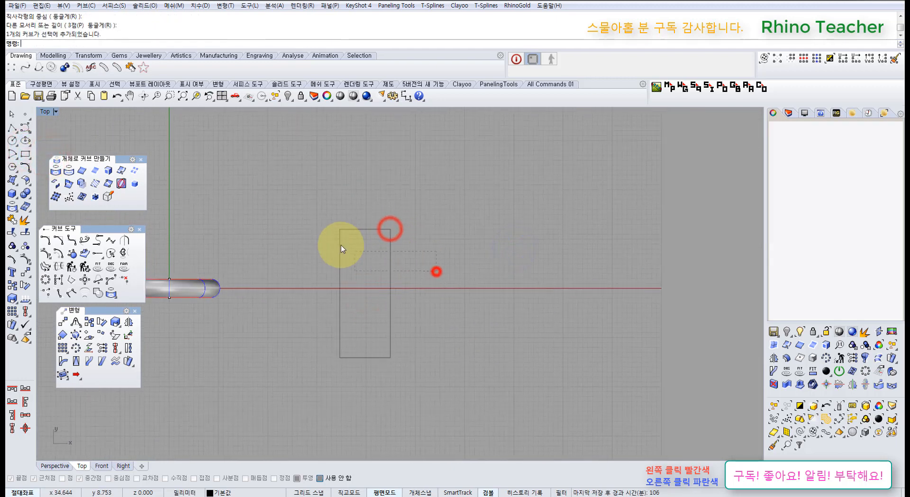
right_click_drag(332, 258, 352, 233)
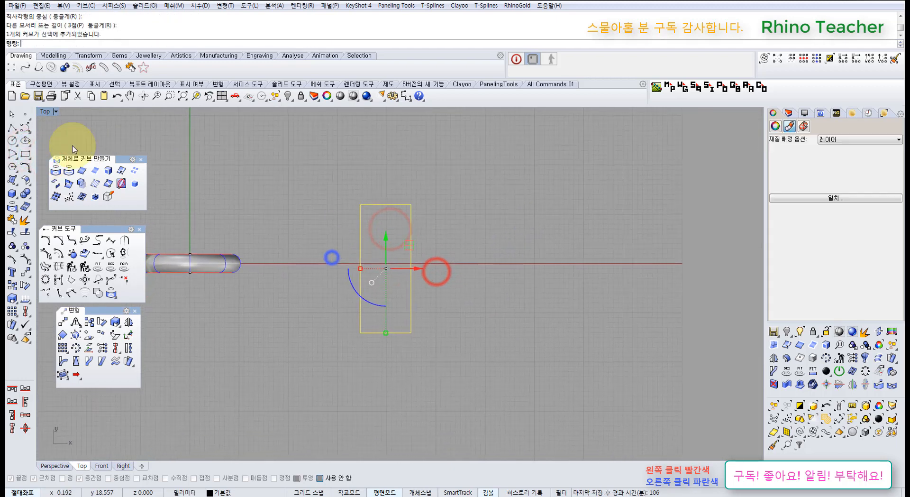
left_click(11, 181)
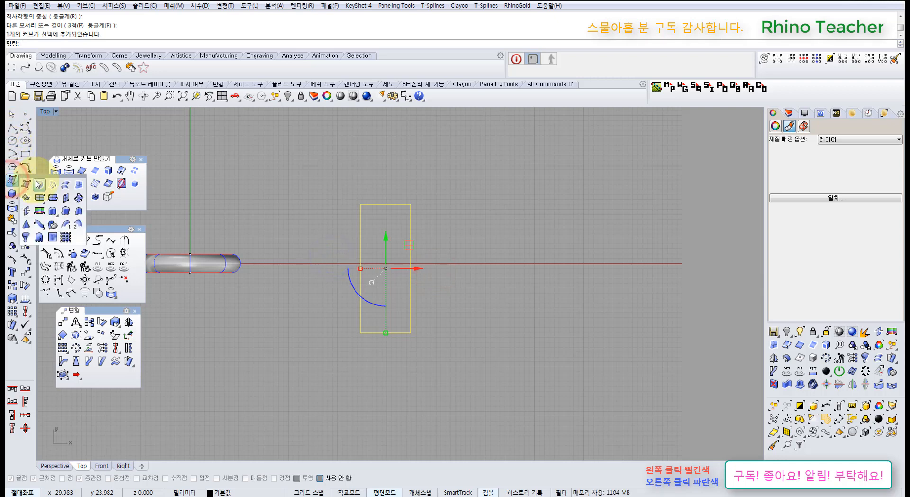
left_click(36, 181)
right_click_drag(378, 220, 342, 251)
key("Delete")
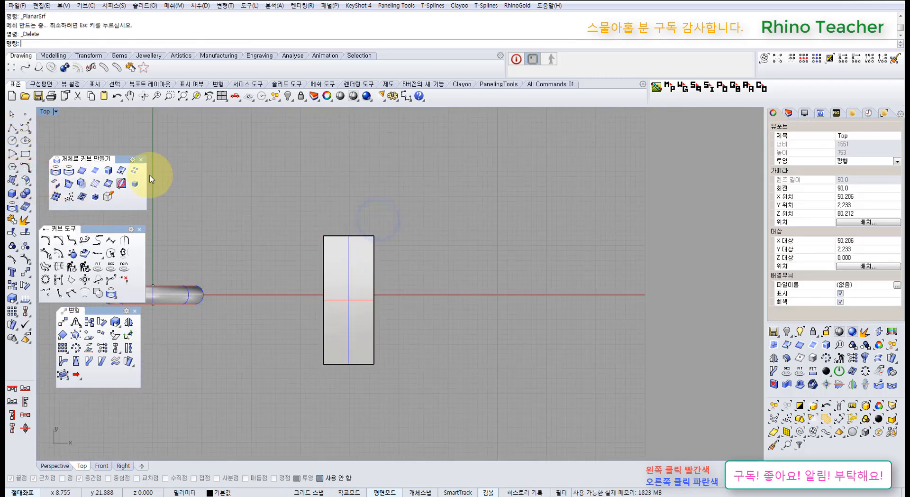
Draw two horizontal polylines across the planar surface, one near its upper edge and one near its lower edge.
scroll(256, 228, "up", 2)
left_click(264, 254)
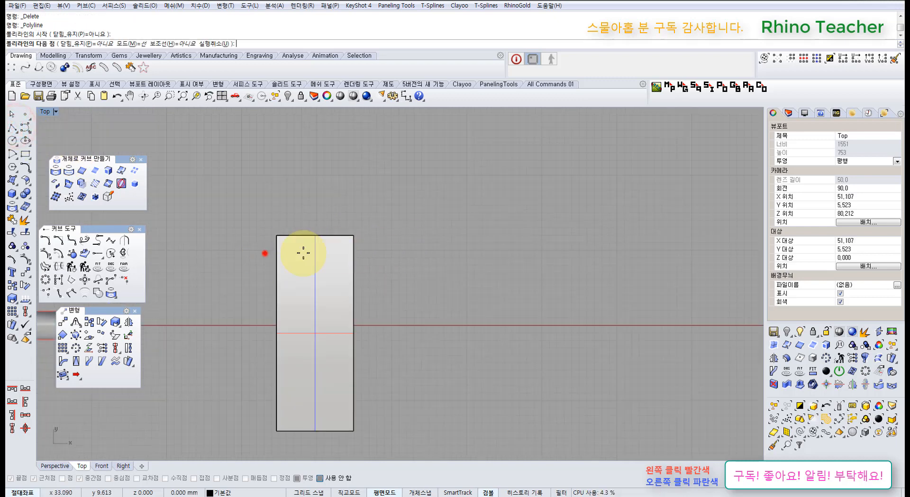
left_click(390, 254)
right_click(384, 256)
right_click_drag(385, 256, 393, 246)
right_click(388, 253)
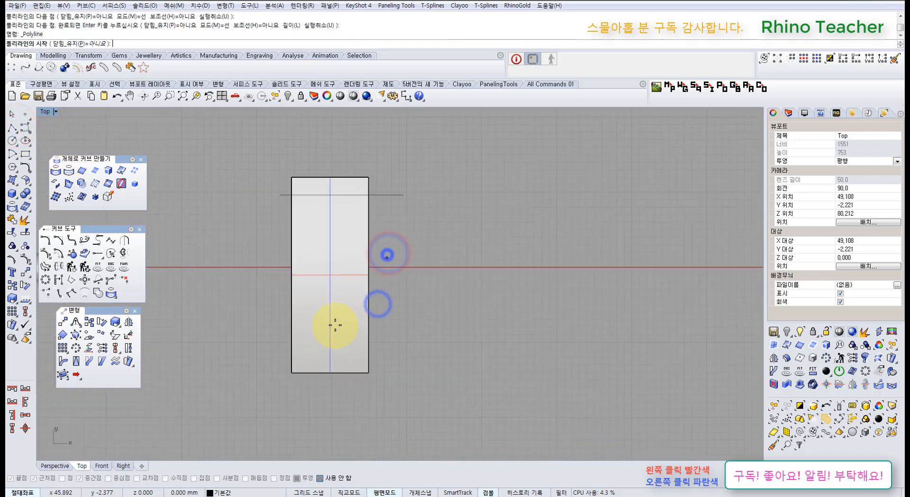
left_click(277, 351)
left_click(401, 351)
right_click(401, 352)
Split the planar surface with the two horizontal lines and delete the upper and lower end pieces.
left_click(348, 311)
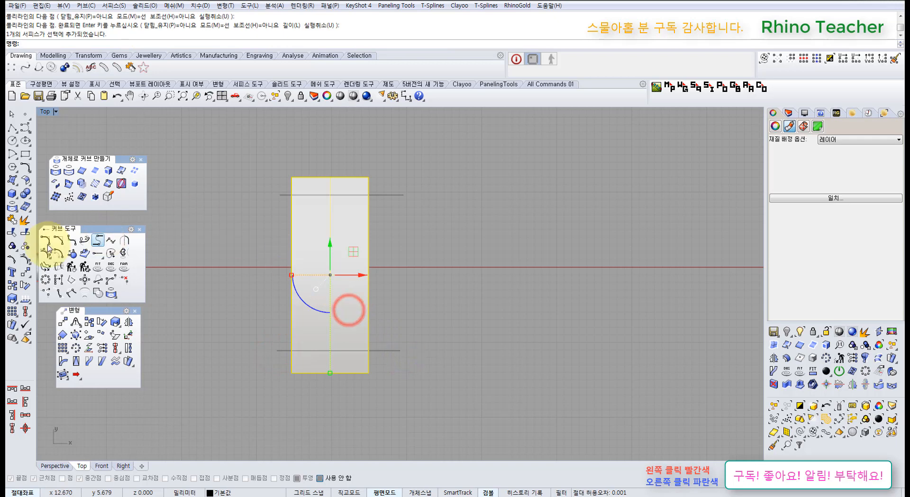
left_click(25, 233)
left_click_drag(491, 405, 489, 401)
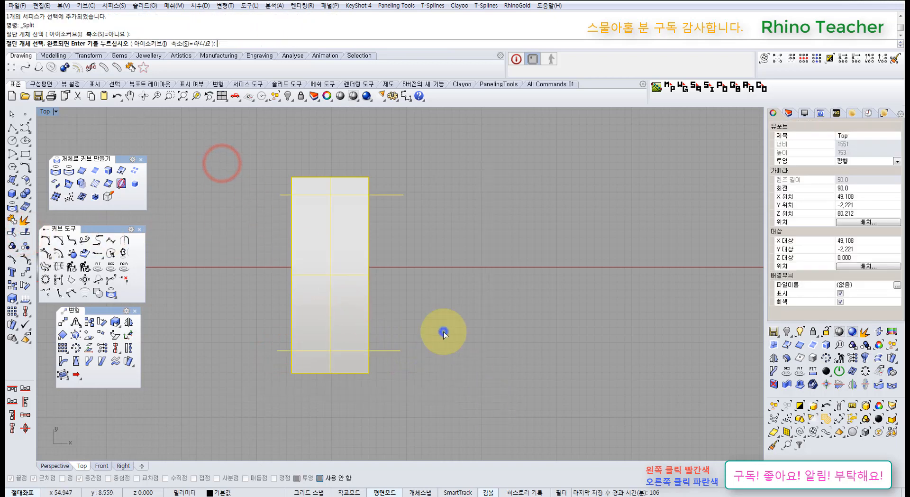
right_click(435, 386)
scroll(354, 248, "up", 4)
left_click(346, 244, "ctrl")
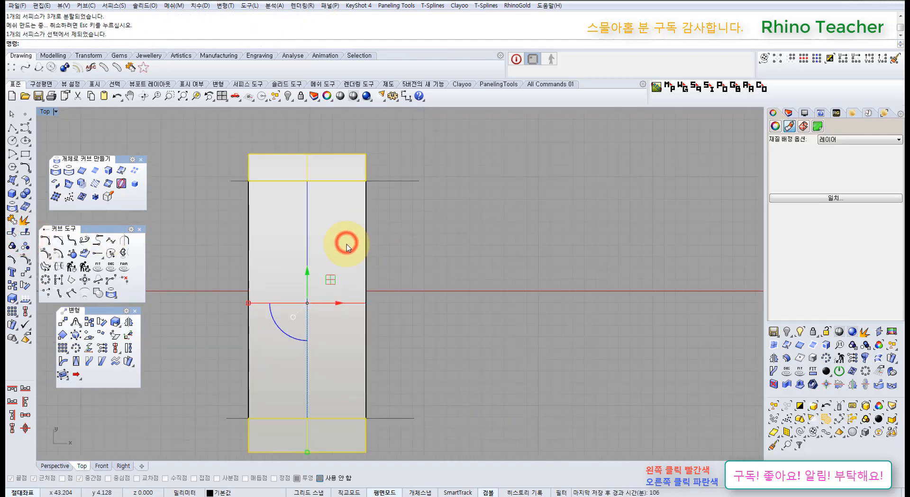
key("Delete")
Show the control points of the remaining middle piece and inspect them around its upper edge.
left_click(350, 269)
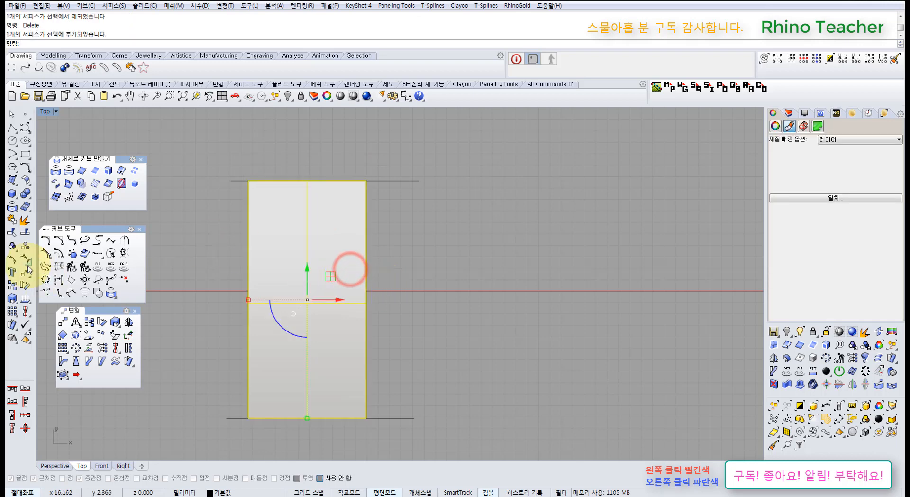
right_click_drag(206, 235, 282, 276)
scroll(403, 195, "up", 6)
scroll(354, 214, "down", 8)
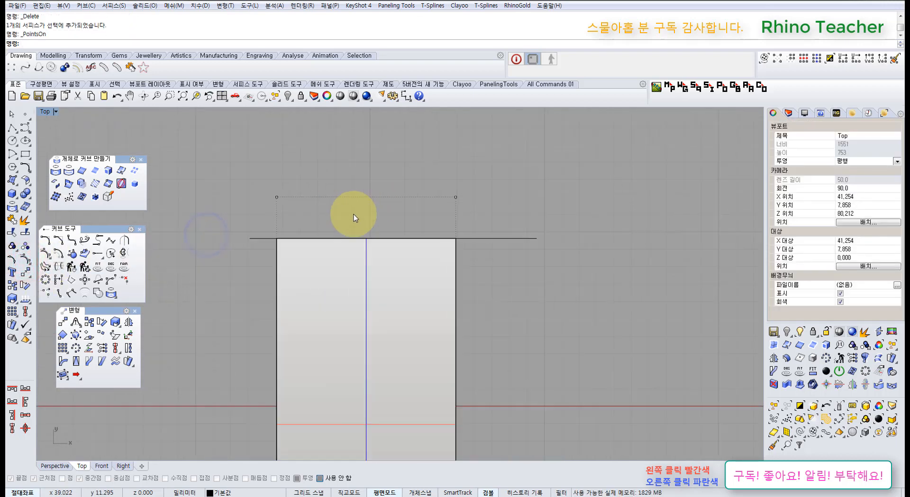
Undo the deletion of the end pieces and the split of the planar surface.
key("ctrl+z")
left_click(488, 280)
left_click(473, 298)
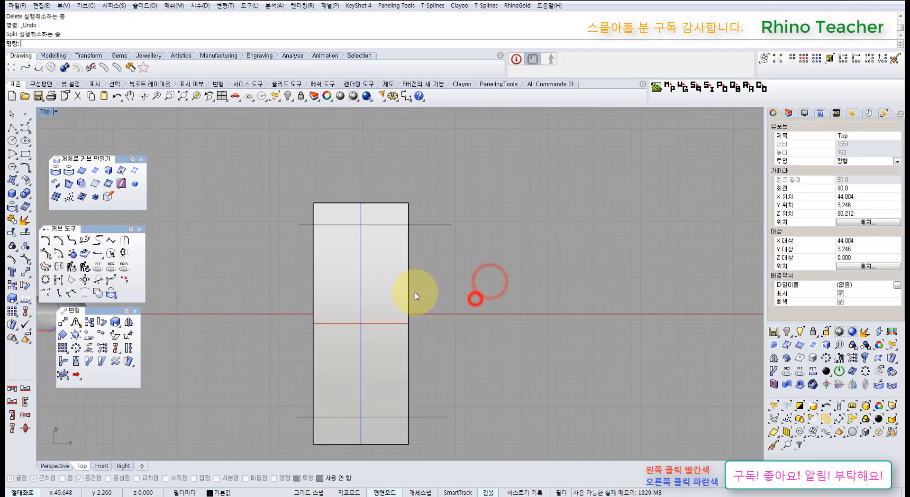
Create UV curves from the whole planar surface and move the resulting outline beside it, along the X axis.
left_click(393, 292)
right_click_drag(421, 325, 404, 273)
left_click(80, 198)
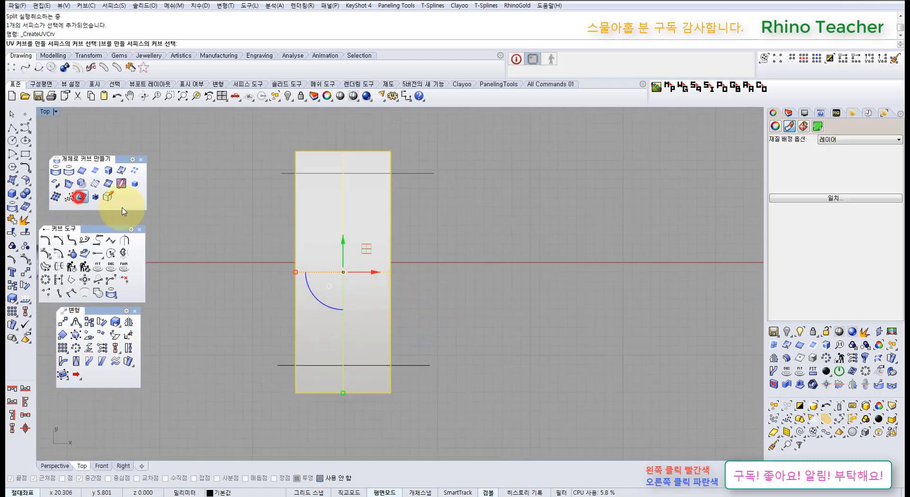
scroll(289, 229, "down", 6)
right_click_drag(335, 266, 397, 269)
right_click(398, 269)
left_click_drag(234, 159, 541, 228)
left_click(431, 169)
scroll(407, 219, "up", 6)
Split the planar surface with the two horizontal lines crossing it near its upper and lower ends.
left_click(368, 246)
right_click_drag(419, 266, 389, 234)
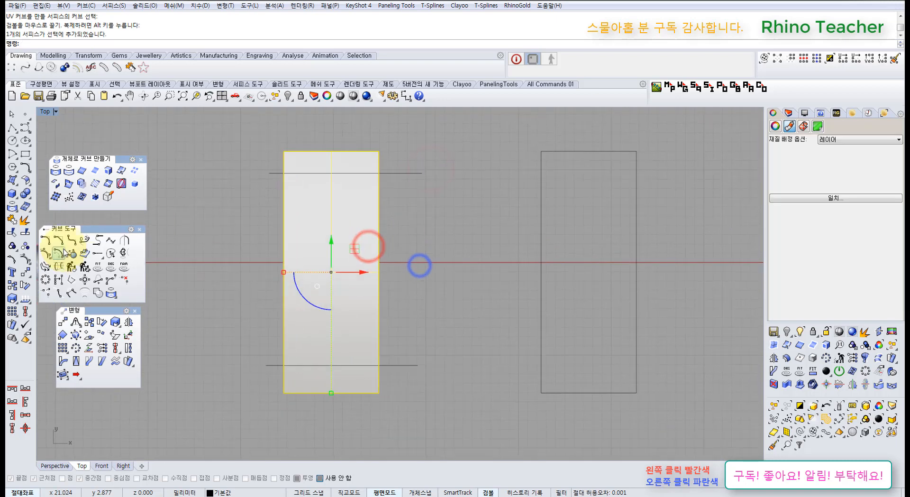
left_click(27, 233)
left_click_drag(242, 165, 513, 198)
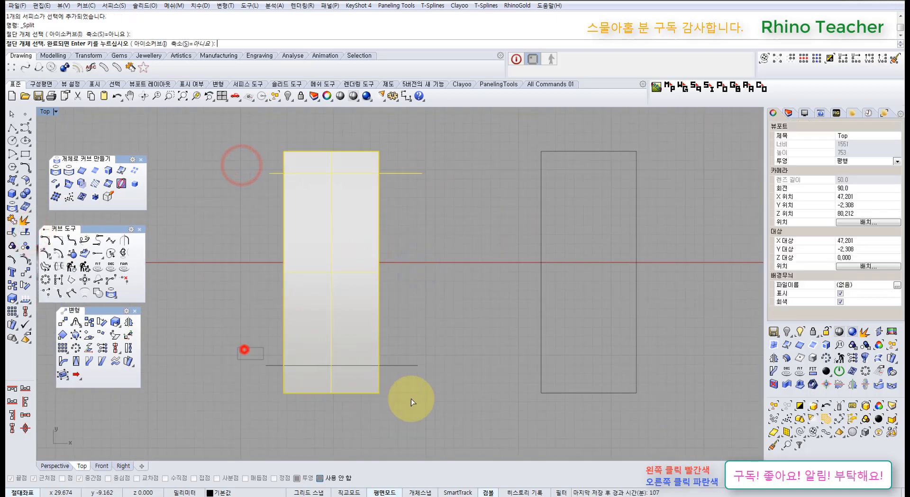
left_click_drag(411, 399, 436, 378)
right_click(436, 378)
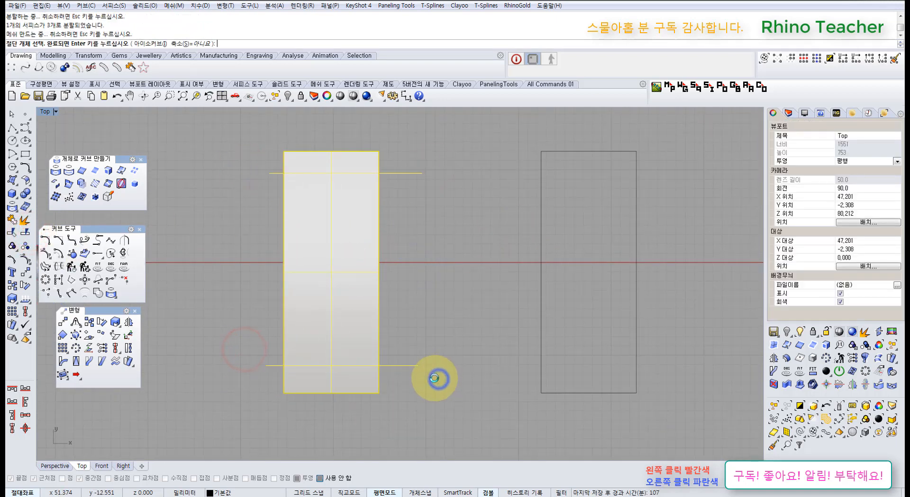
left_click(409, 315)
Delete the upper and lower end pieces together with the two cutting lines.
left_click_drag(245, 137, 354, 185)
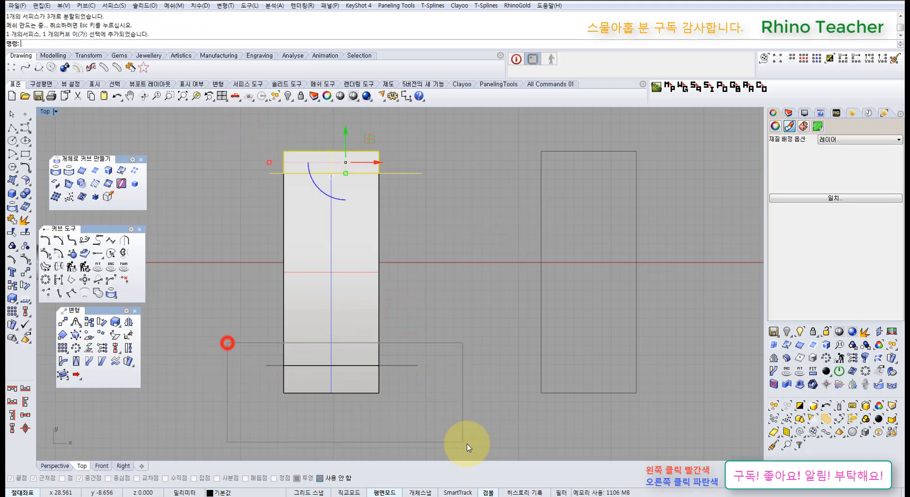
left_click_drag(468, 444, 467, 444)
right_click_drag(441, 409, 448, 387)
key("Delete")
Create UV curves from the remaining middle piece and move the resulting outlines between the piece and the earlier untrimmed outline.
left_click(380, 301)
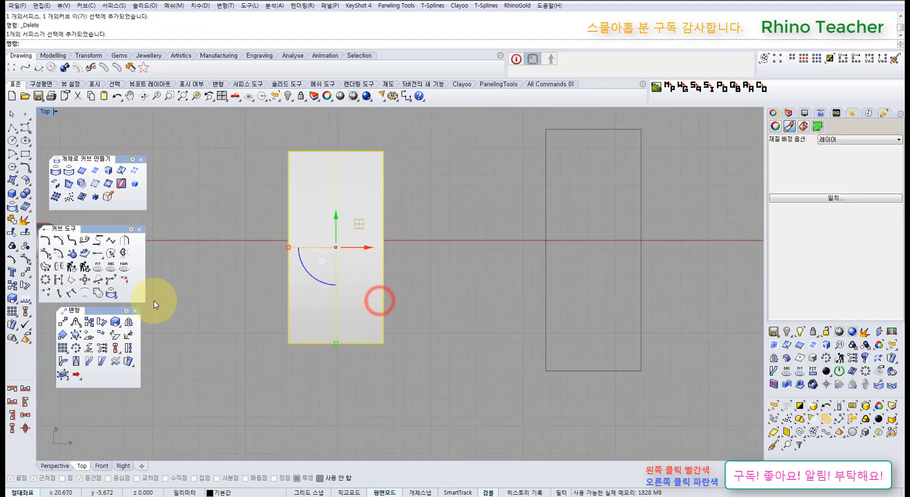
left_click(82, 196)
right_click(377, 253)
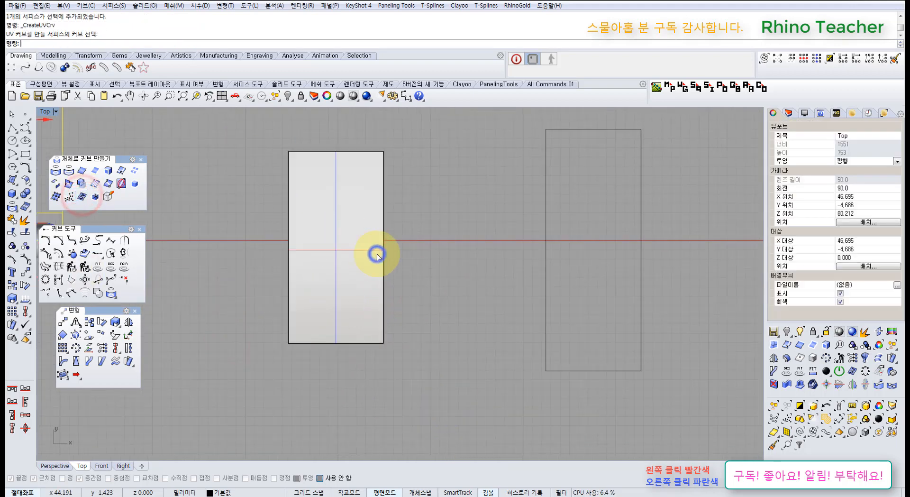
scroll(379, 254, "down", 6)
right_click_drag(309, 272, 388, 325)
left_click_drag(289, 209, 518, 266)
scroll(493, 279, "up", 5)
right_click_drag(474, 282, 431, 257)
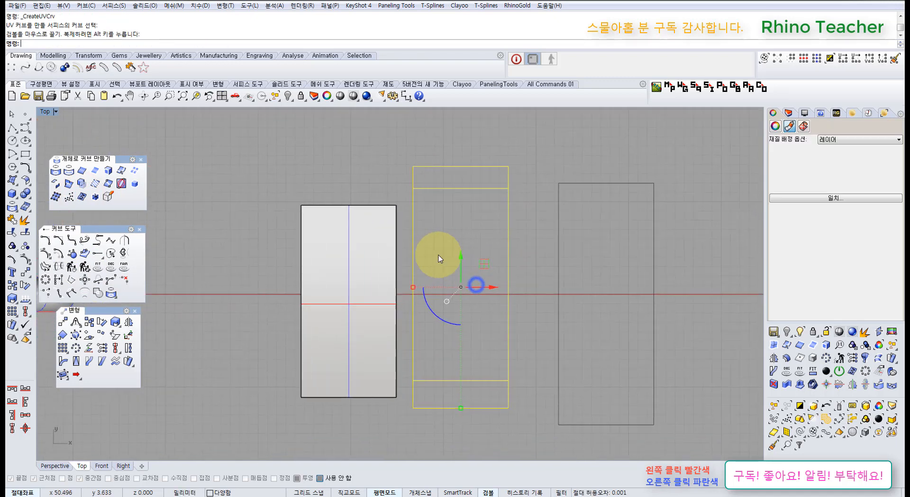
Move the new UV outlines against the middle piece so the inner rectangle lines up with its upper edge.
left_click(374, 231)
right_click_drag(404, 222, 389, 218)
left_click(389, 189)
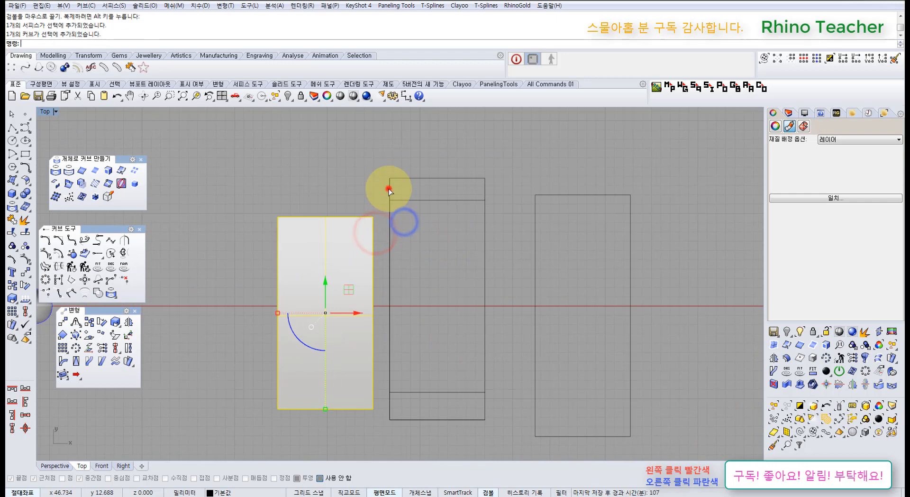
left_click_drag(500, 238, 437, 185)
right_click_drag(457, 246, 449, 235)
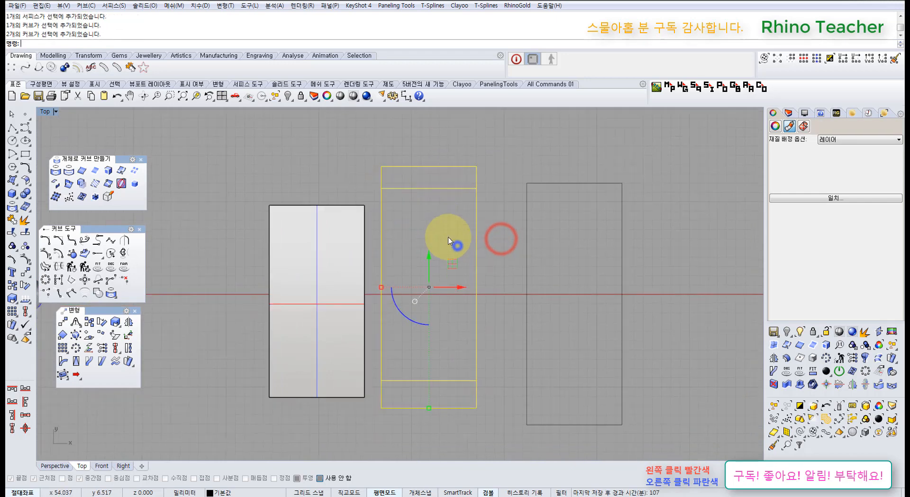
left_click_drag(448, 270, 429, 287)
right_click_drag(439, 305, 443, 256)
scroll(383, 183, "up", 8)
scroll(444, 187, "down", 4)
right_click_drag(492, 199, 440, 252)
Move the outer UV rectangle away along the X axis and adjust the inner rectangle level with the middle piece.
left_click(471, 186)
scroll(474, 188, "down", 2)
right_click_drag(505, 214, 465, 212)
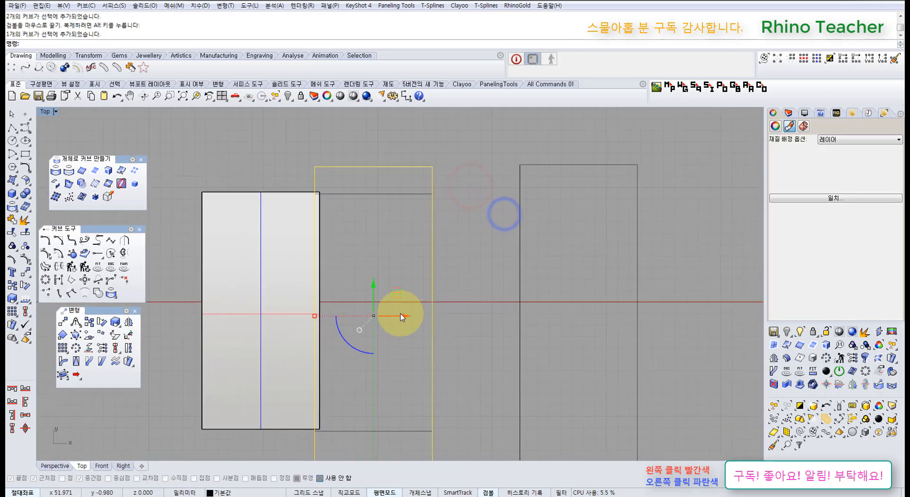
left_click_drag(401, 314, 512, 325)
left_click_drag(359, 173, 343, 238)
scroll(343, 238, "up", 4)
right_click_drag(359, 294, 390, 200)
scroll(390, 201, "down", 4)
left_click_drag(424, 248, 417, 247)
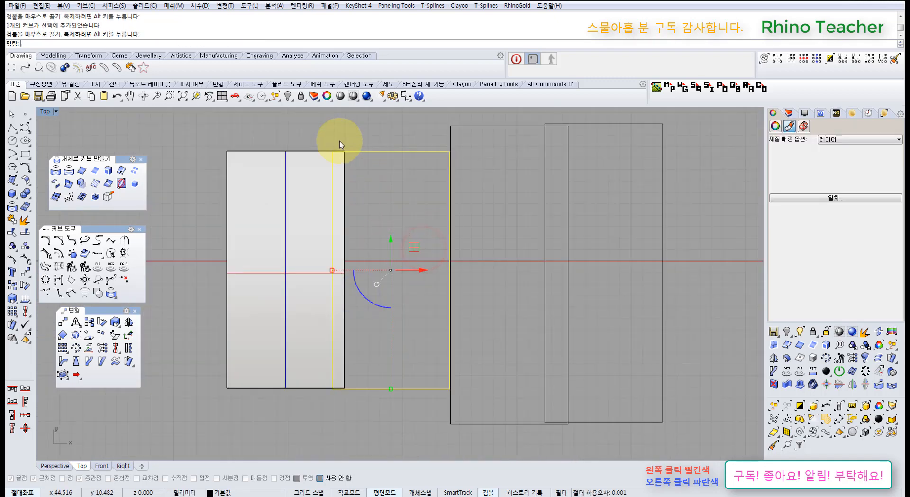
Show the control points of the middle piece to compare them with the UV rectangles.
left_click(341, 130)
right_click_drag(309, 158, 366, 209)
left_click(330, 237)
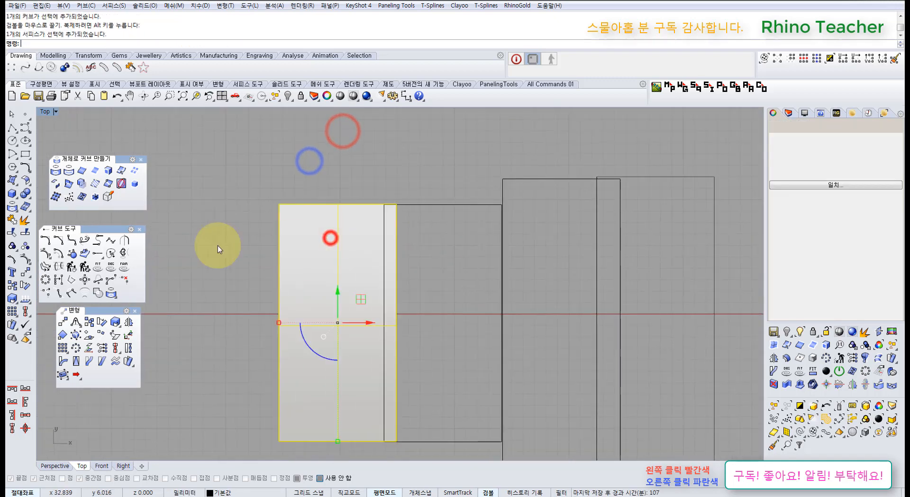
left_click(27, 258)
Undo the last move and delete both UV rectangles made from the middle piece.
scroll(470, 211, "down", 6)
right_click_drag(483, 218, 467, 193)
key("ctrl+z")
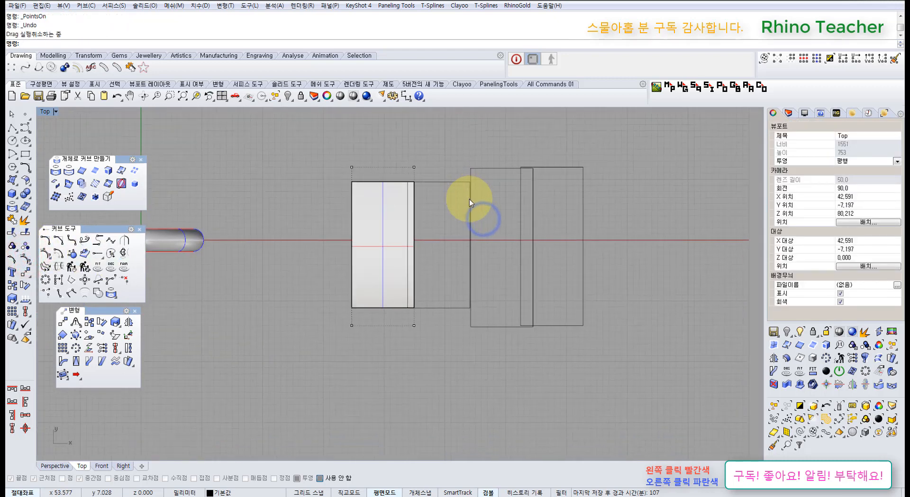
left_click_drag(503, 226, 467, 217)
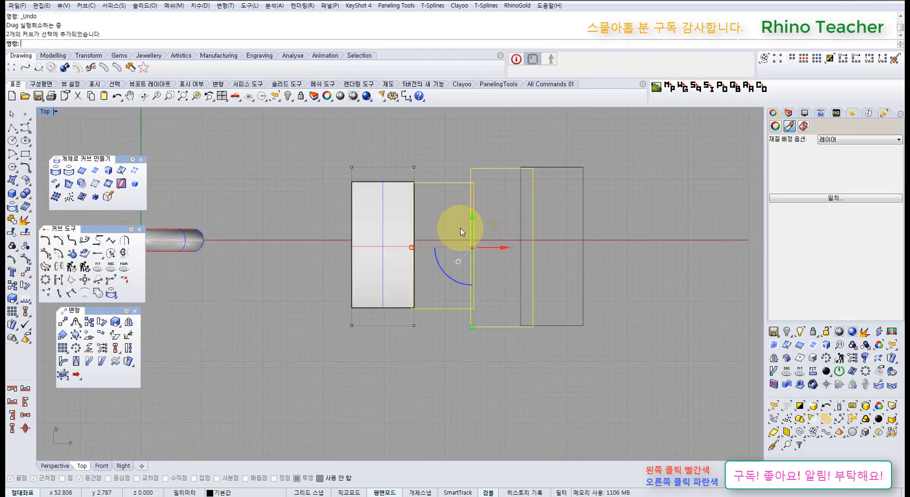
key("Delete")
Shrink the trimmed middle piece to its edges and inspect its control points at the upper corners.
left_click(399, 240)
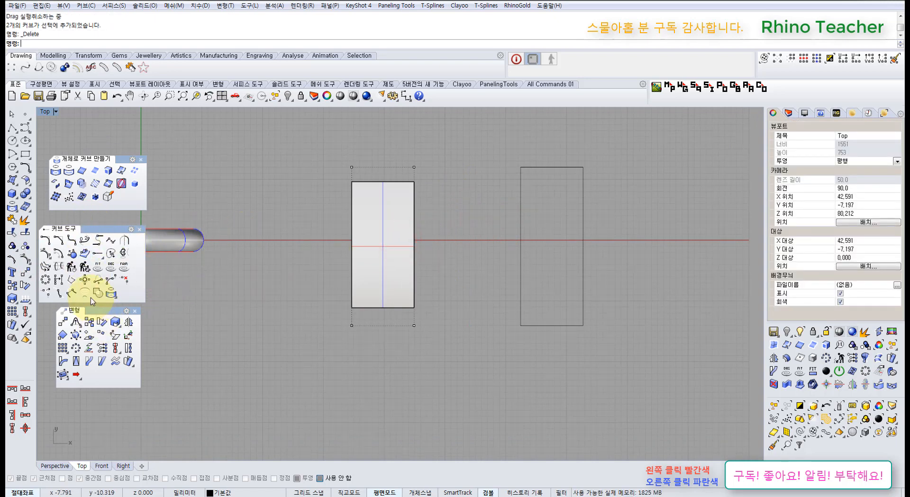
left_click(22, 182)
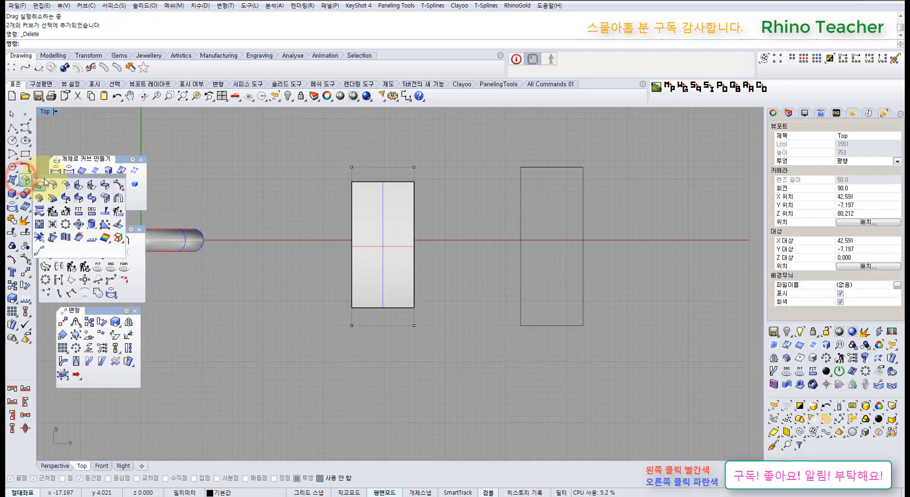
left_click_drag(51, 179, 161, 138)
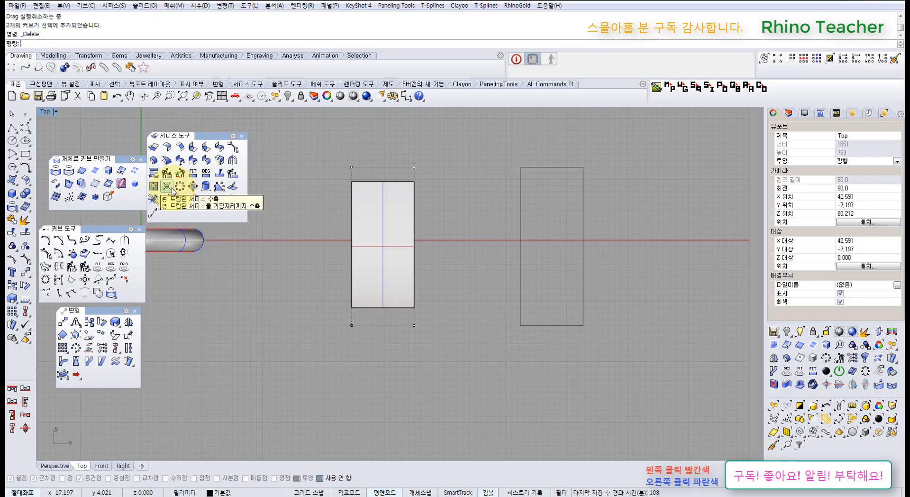
left_click(381, 227)
scroll(372, 189, "up", 10)
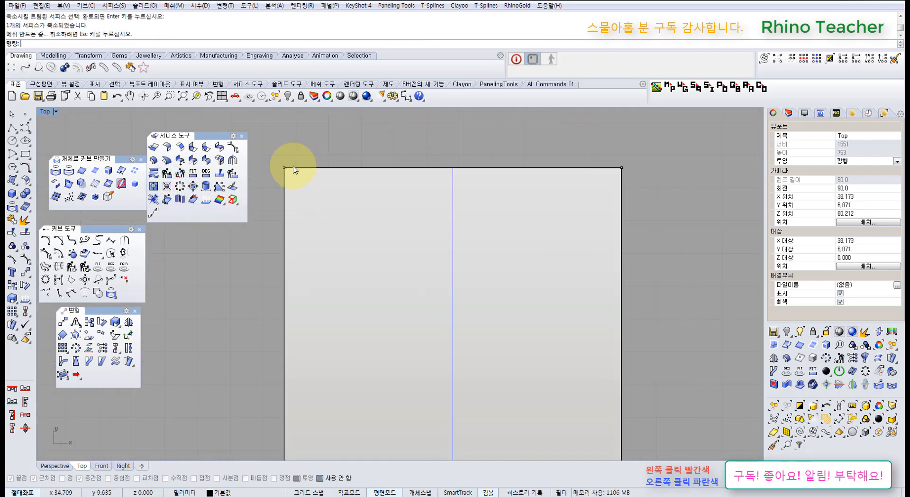
scroll(446, 215, "down", 5)
left_click(451, 233)
Create UV curves from the shrunk surface and move the resulting rectangle beside it for comparison.
mouse_move(513, 250)
right_mouse_down()
mouse_move(410, 240)
mouse_move(423, 250)
mouse_move(414, 248)
right_mouse_up()
scroll(454, 241, "down", 6)
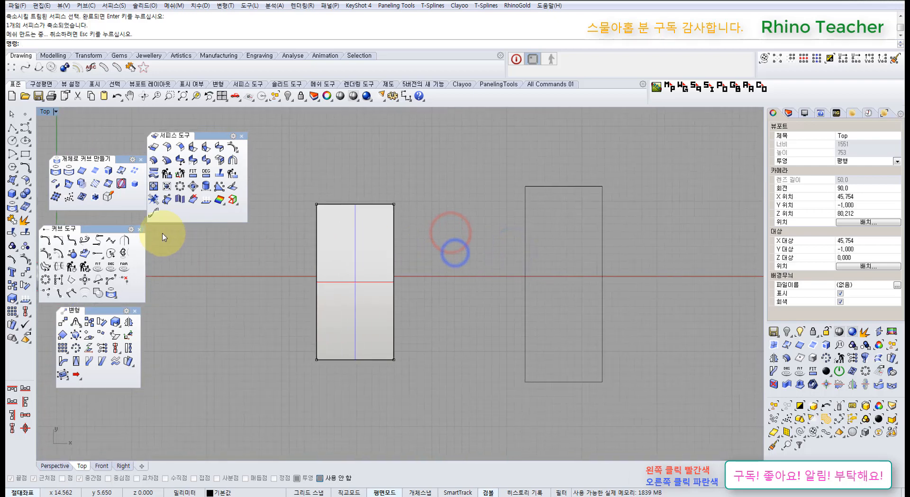
right_click(386, 252)
right_click_drag(308, 252, 417, 245)
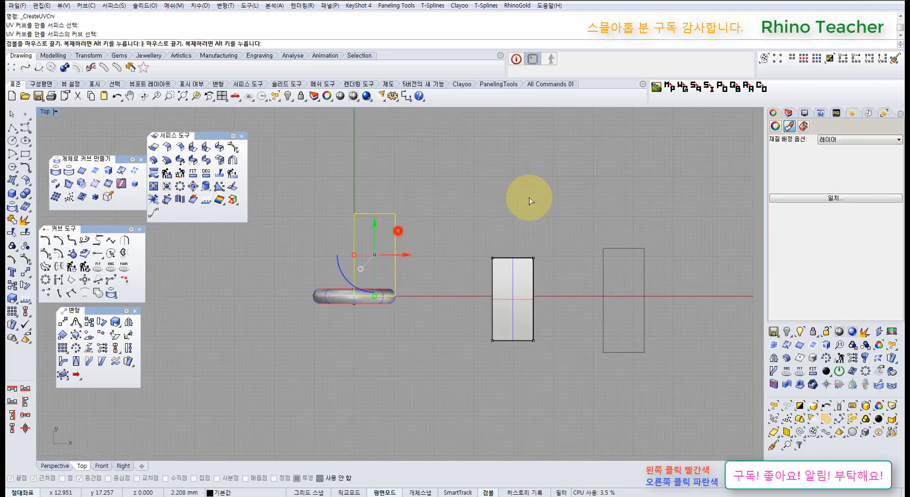
left_click_drag(529, 197, 587, 197)
scroll(573, 210, "up", 4)
right_click_drag(565, 244, 481, 209)
left_click(498, 171)
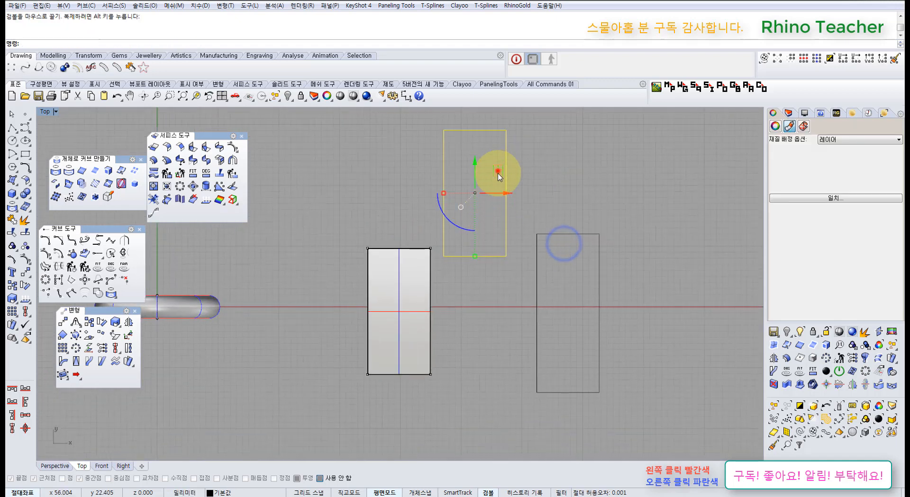
left_click_drag(498, 177, 484, 278)
Undo the rectangle moves, the UV curve creation and the shrinking of the trimmed surface.
key("ctrl+z")
key("ctrl+z")
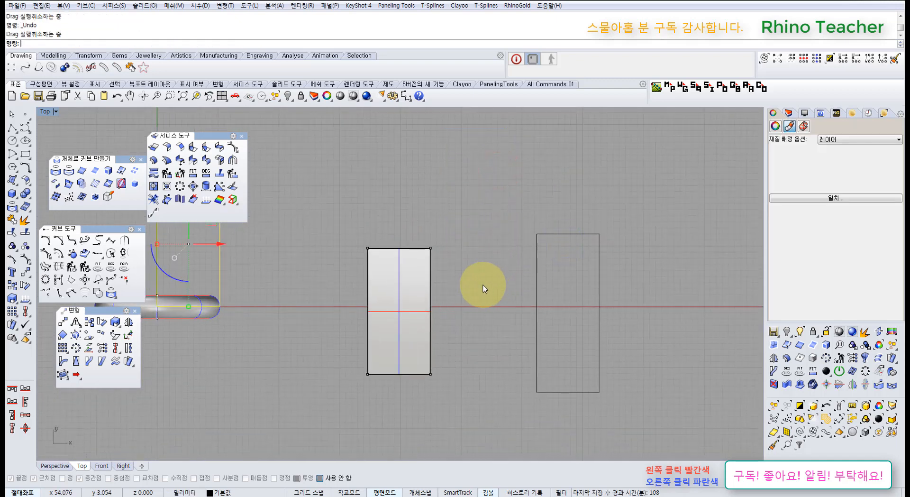
key("ctrl+z")
scroll(448, 278, "up", 2)
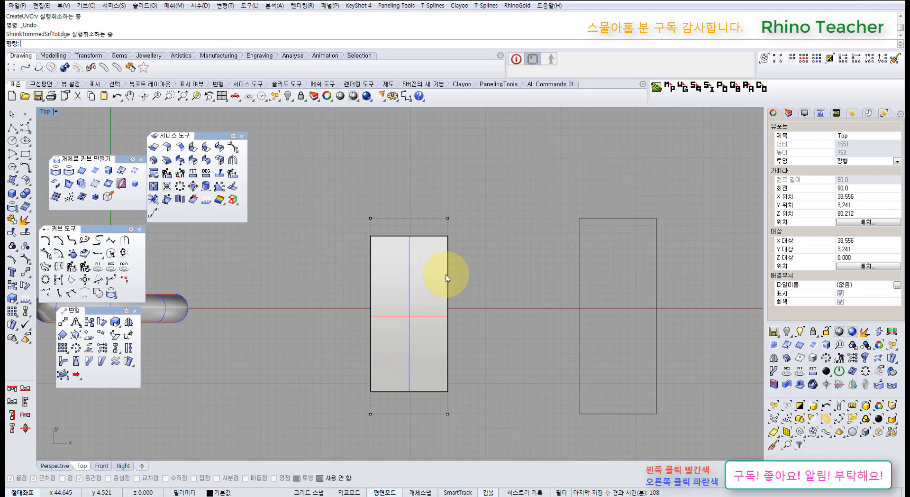
Copy the trimmed surface straight down, leaving a small gap below the original.
left_click(430, 298)
scroll(430, 297, "down", 4)
right_click_drag(437, 320, 416, 249)
left_click(12, 285)
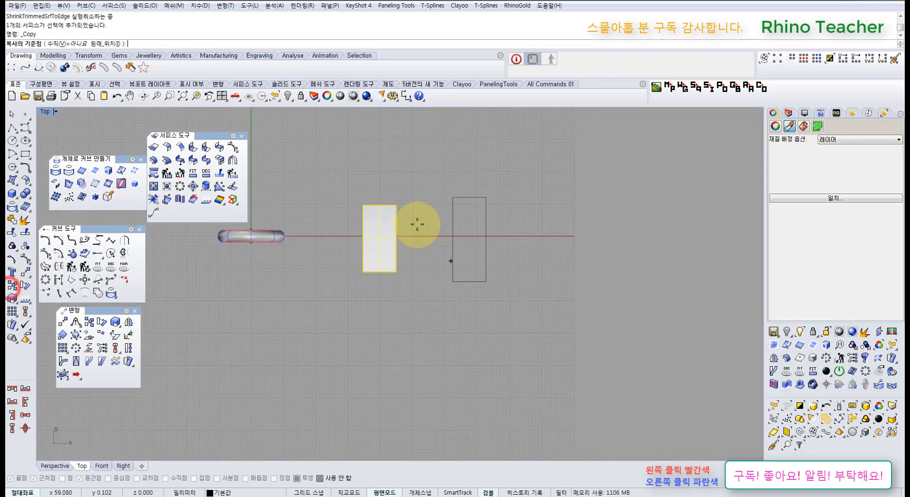
left_click(401, 224)
left_click(401, 303)
right_click(418, 231)
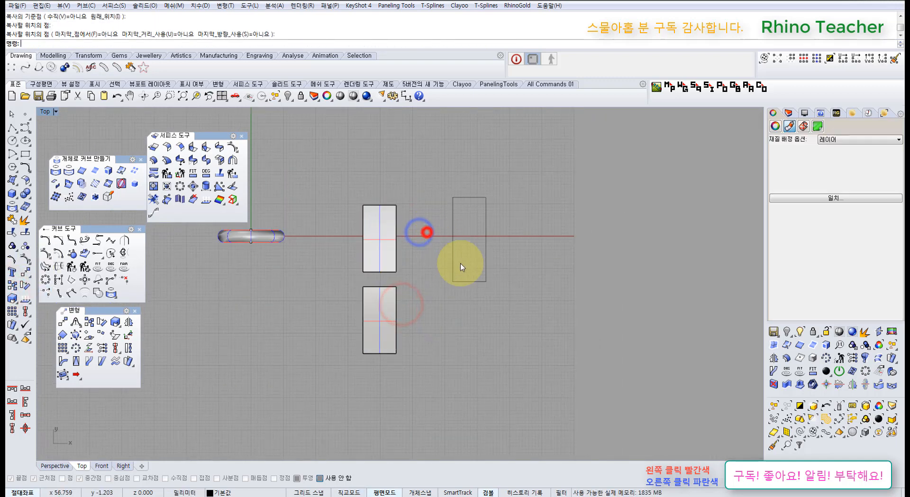
Delete the UV outline of the untrimmed surface that stands beside the trimmed surfaces.
left_click_drag(524, 292, 470, 234)
right_click_drag(480, 251, 446, 283)
key("Delete")
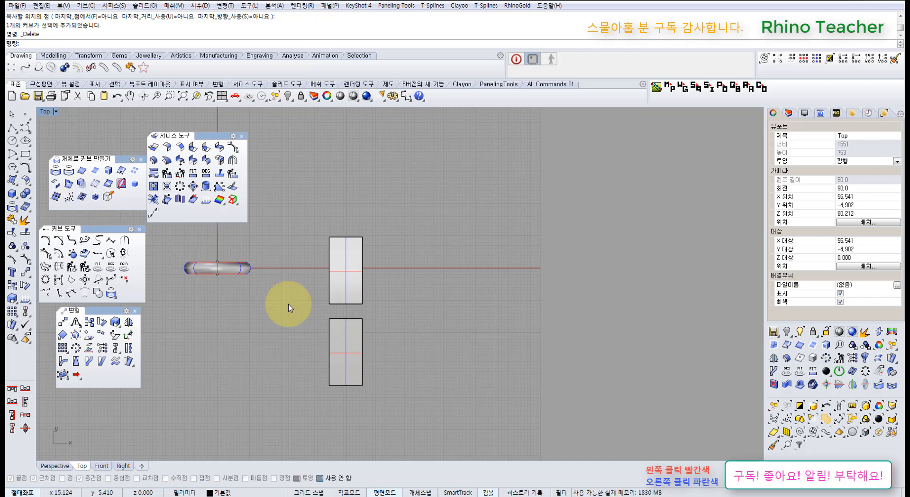
Briefly show the control points of the upper trimmed surface, hiding them again after the check.
scroll(308, 309, "up", 5)
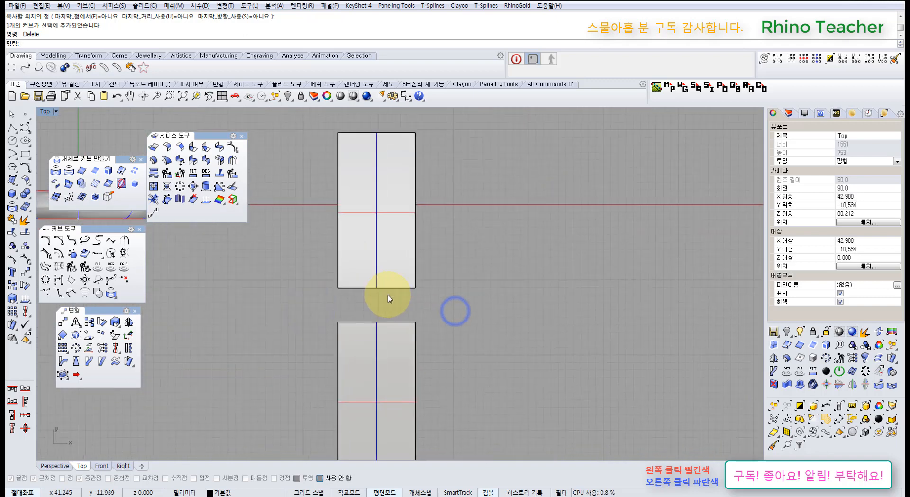
scroll(388, 294, "down", 2)
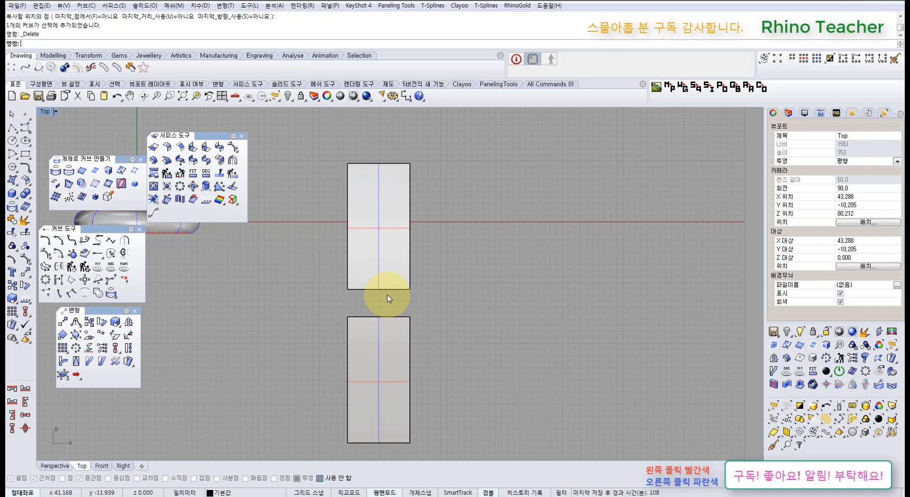
right_click_drag(413, 322, 423, 302, "ctrl")
left_click(369, 254)
key("F10")
key("Escape")
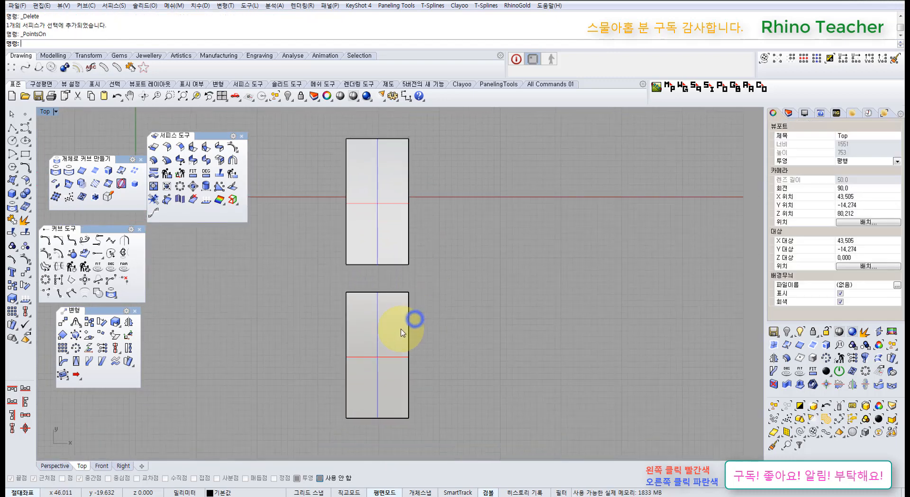
Shrink the upper trimmed surface with the standard shrink, and shrink the lower copy with the shrink-to-edge variant.
left_click(393, 334)
left_click(490, 266)
left_click(385, 241)
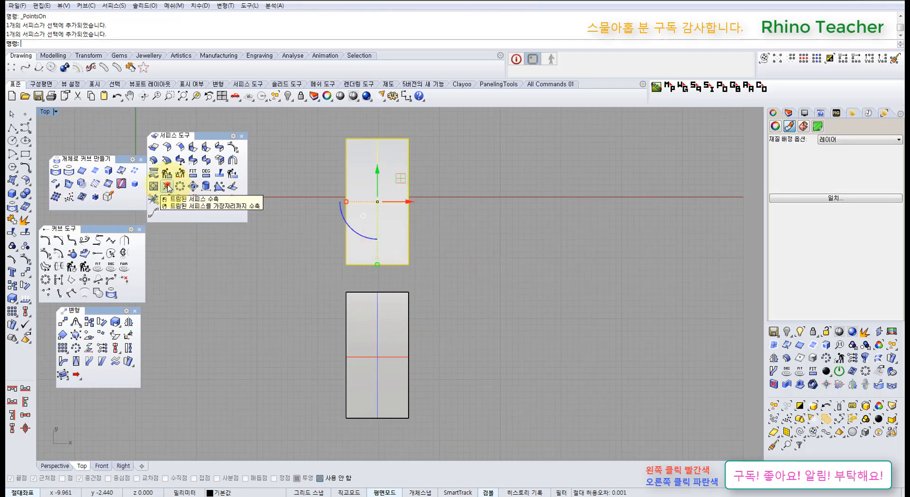
left_click(168, 187)
left_click(349, 353)
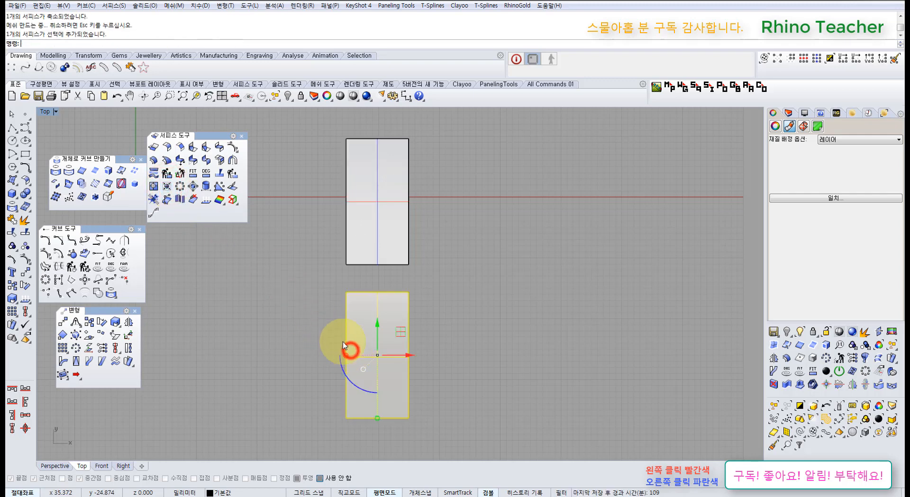
left_click(168, 188)
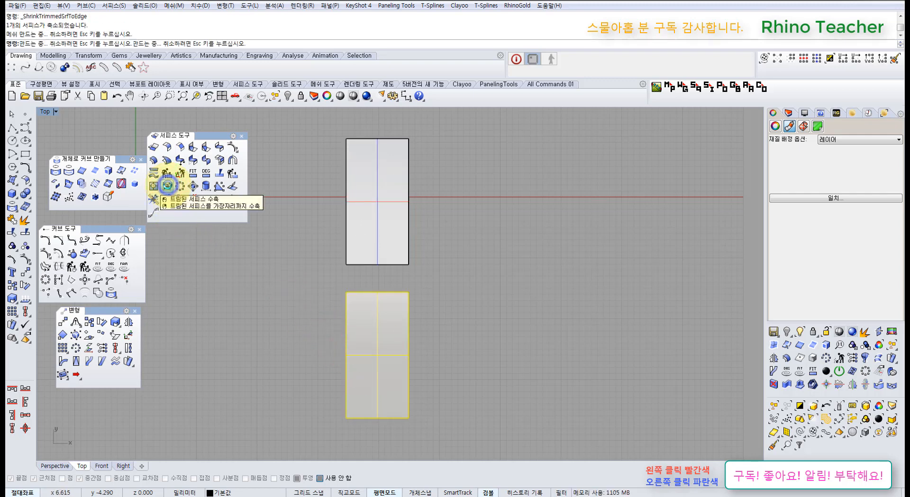
Show the control points of both shrunk surfaces and compare their positions closely at the facing corners.
left_click(480, 276)
left_click(402, 239)
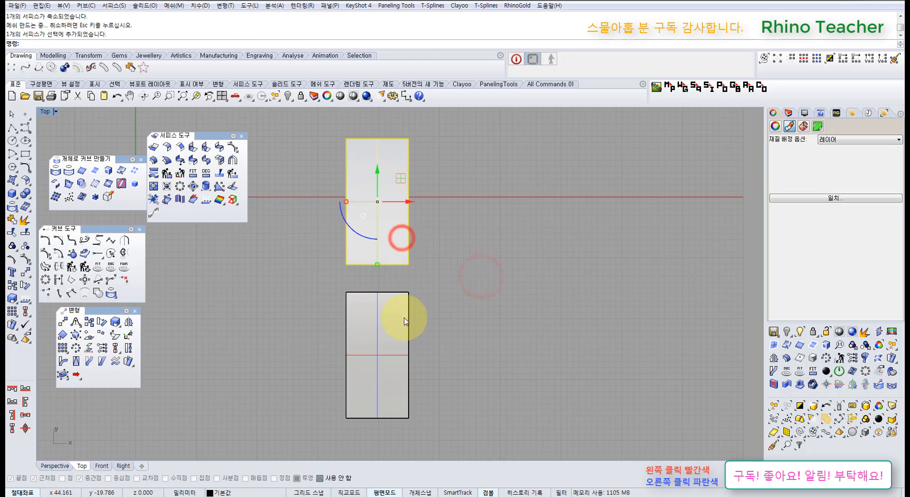
key("F10")
left_click(397, 340)
key("F10")
scroll(351, 284, "up", 5)
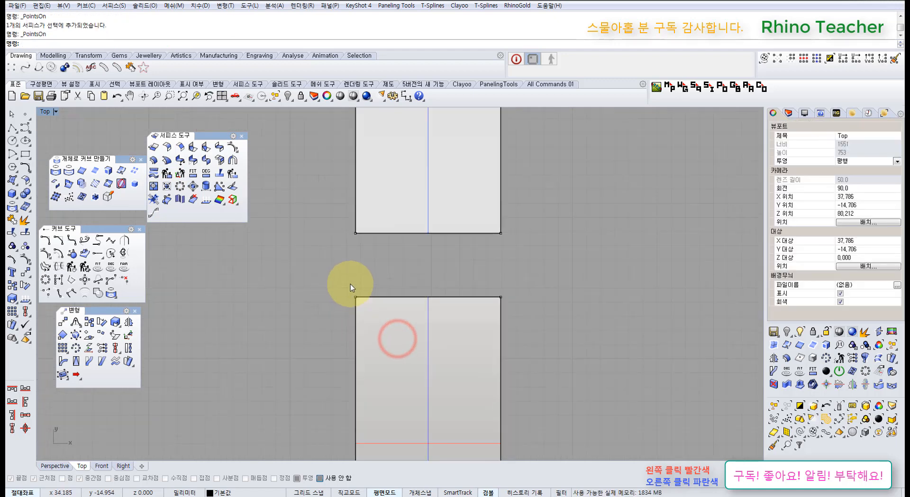
scroll(360, 236, "up", 8)
scroll(367, 232, "down", 8)
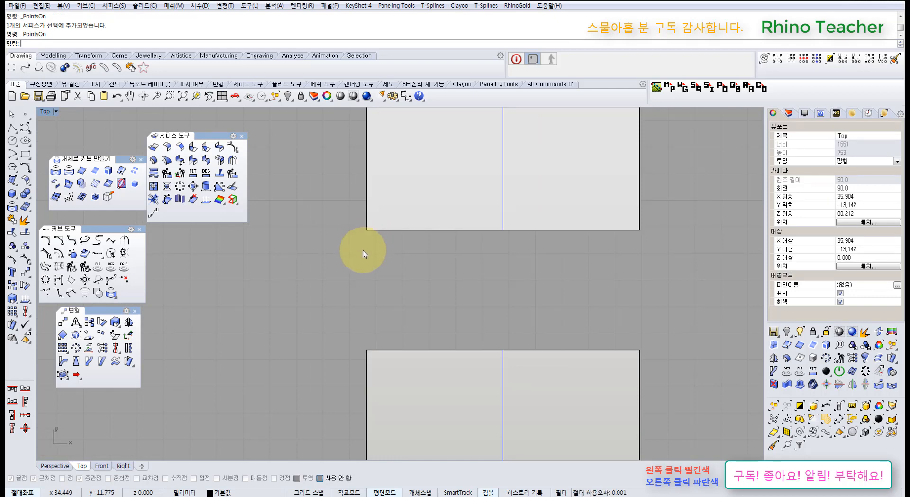
Delete the lower of the two shrunk surfaces.
scroll(464, 234, "down", 6)
right_click_drag(458, 282, 406, 312)
scroll(435, 297, "down", 6)
right_click_drag(449, 334, 373, 355)
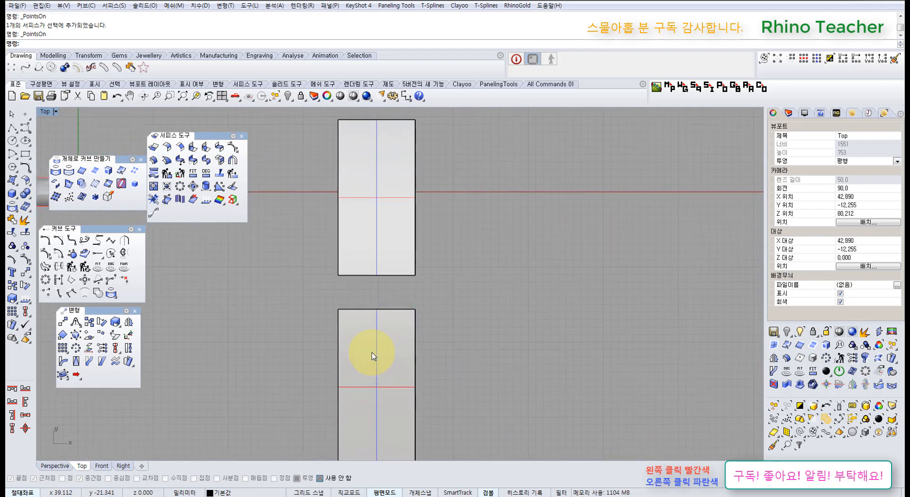
scroll(382, 356, "down", 3)
left_click(383, 349)
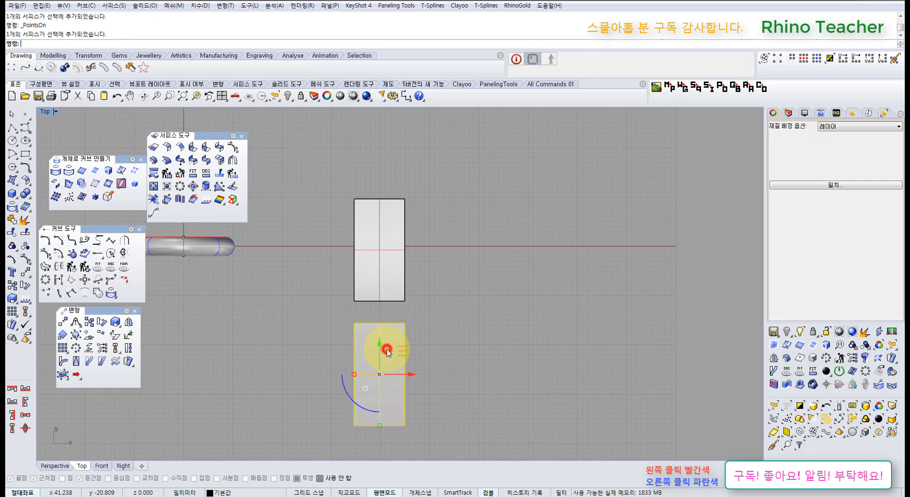
key("Delete")
Undo the surface deletion, the shrinking, the copying and the earlier deletion of the UV outline.
right_click_drag(381, 323, 370, 350)
scroll(370, 350, "up", 3)
key("ctrl+z")
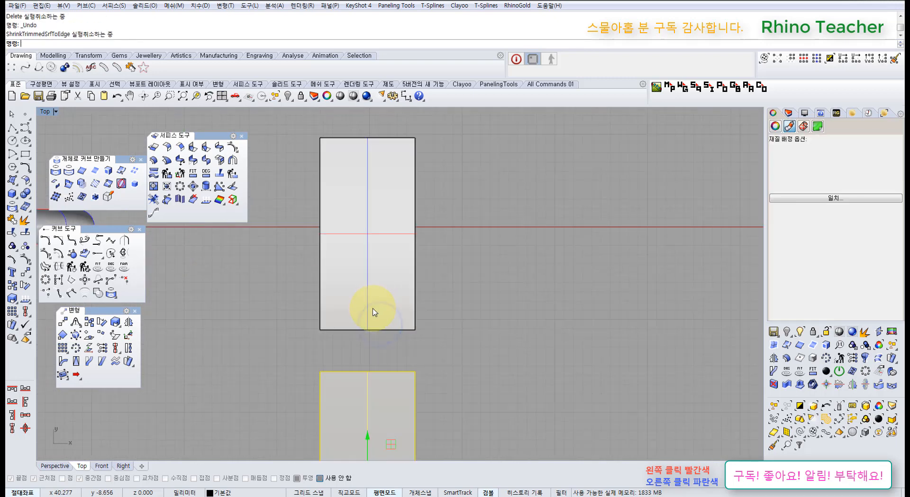
key("ctrl+z")
key("ctrl+z")
scroll(463, 339, "down", 3)
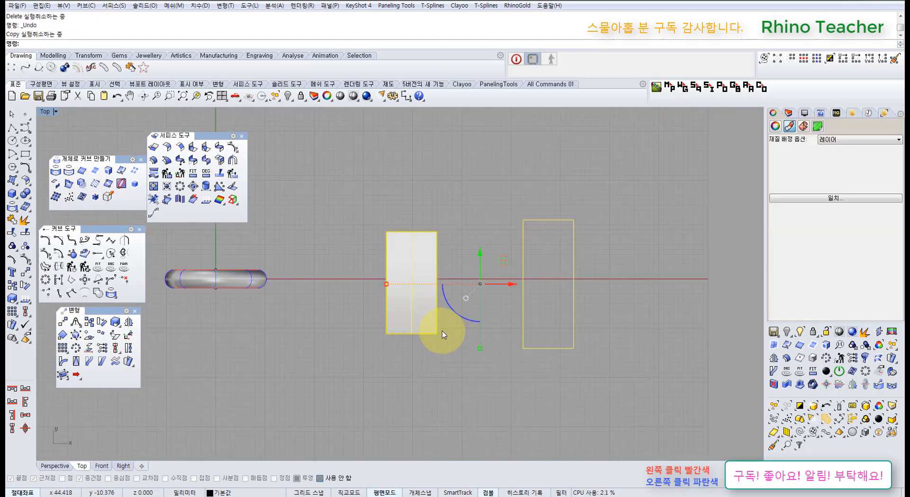
left_click(437, 369)
Show the control points of the remaining trimmed surface and move the UV outline farther away from it.
left_click(420, 300)
right_click_drag(451, 308, 409, 306)
key("F10")
scroll(407, 303, "up", 2)
left_click(503, 324)
left_click_drag(585, 303, 519, 266)
scroll(531, 272, "down", 4)
right_click_drag(535, 272, 510, 293)
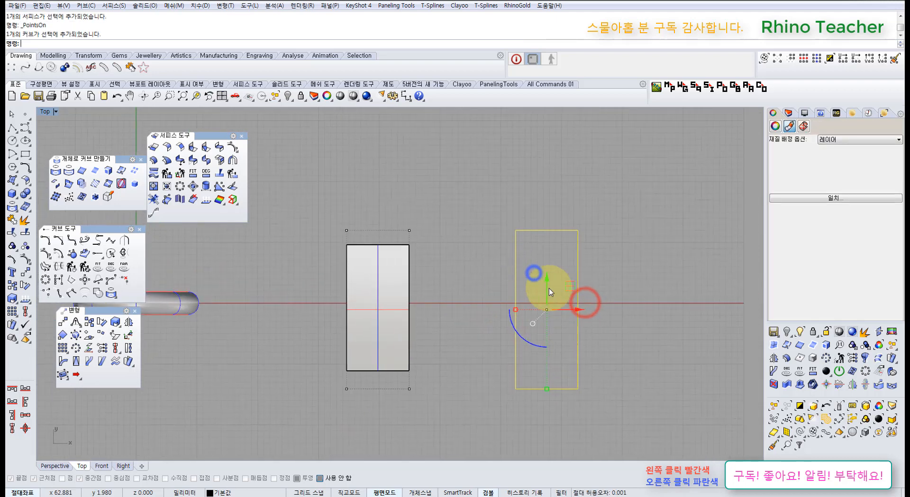
left_click_drag(568, 284, 636, 266)
Undo the outline moves, the surface split and the cutting polylines to get back to the untrimmed surface.
key("ctrl+z")
key("ctrl+z")
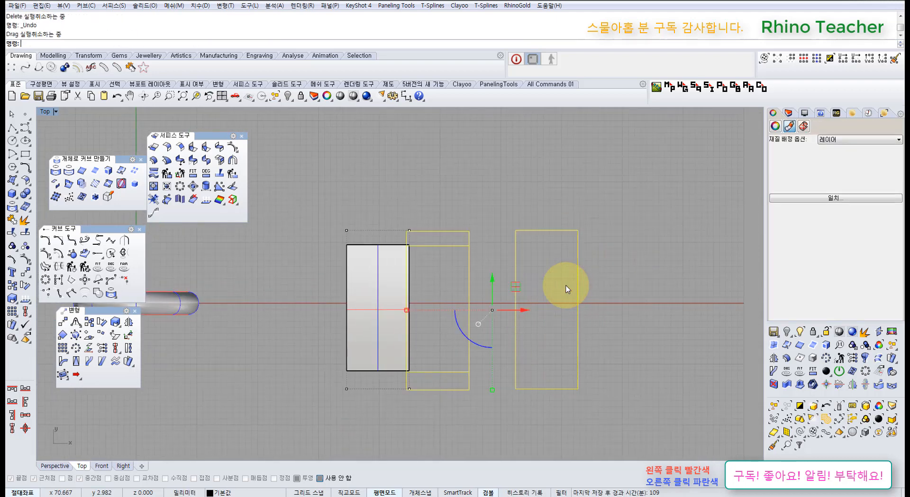
key("ctrl+z")
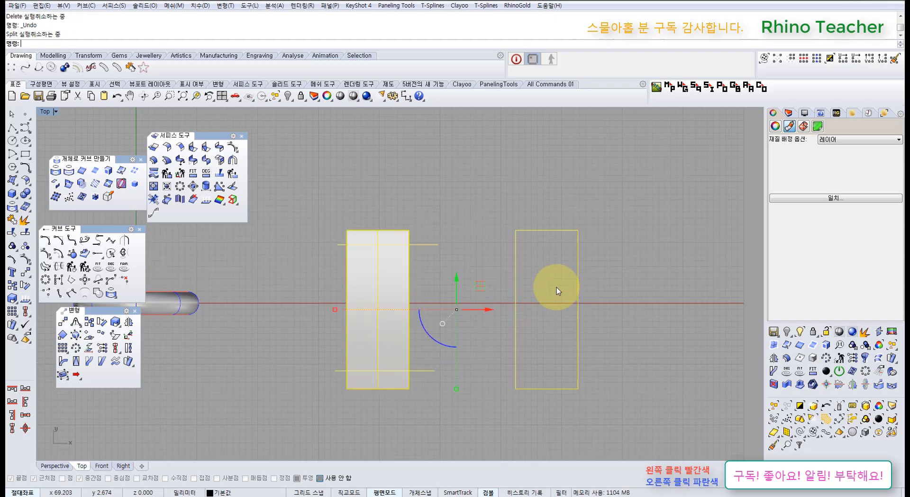
key("ctrl+z")
left_click(518, 275)
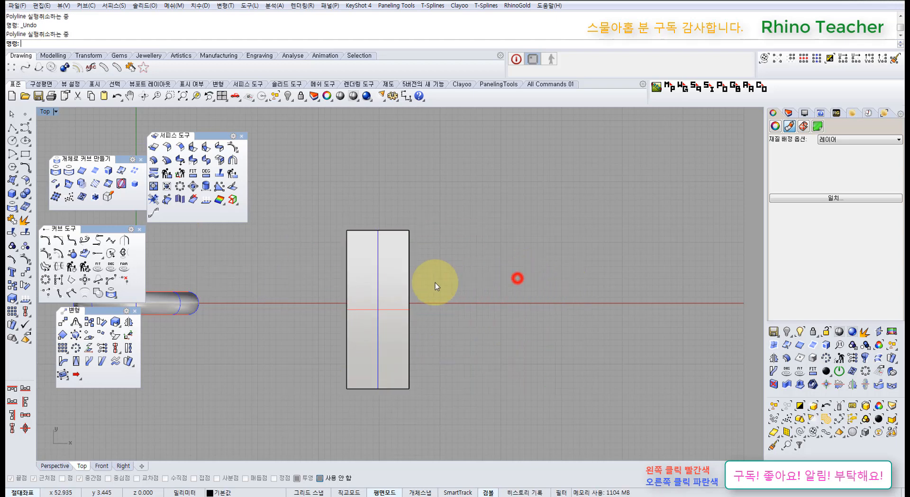
Create the UV curves of the untrimmed surface and move the resulting outline beside the surface.
left_click(377, 278)
left_click(81, 184)
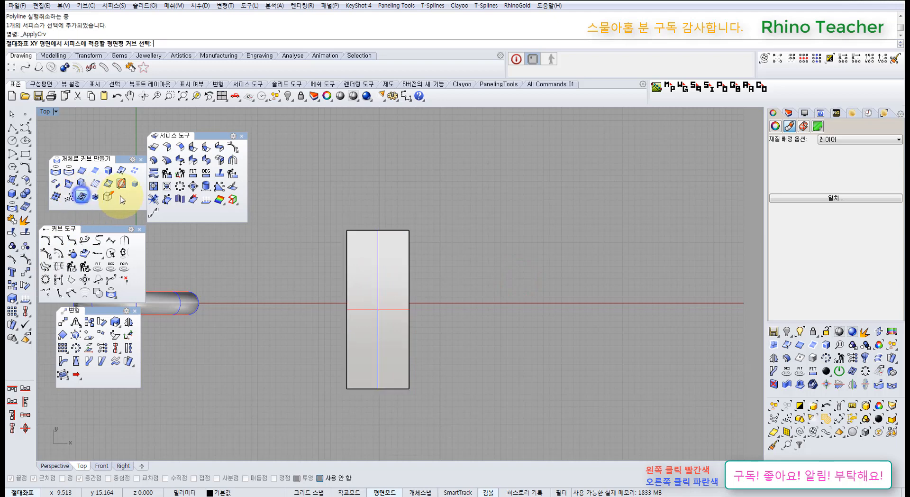
left_click(363, 272)
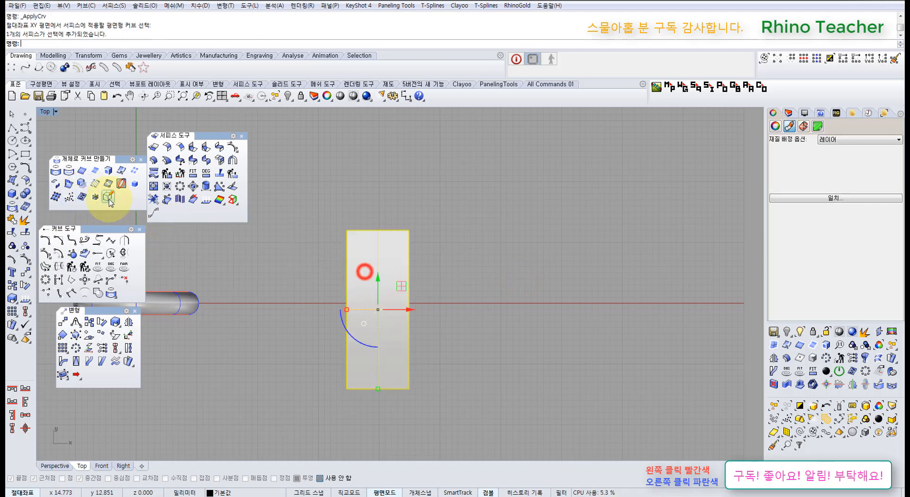
left_click(86, 196)
right_click(269, 254)
scroll(264, 259, "down", 10)
right_click_drag(252, 278, 263, 317)
left_click_drag(266, 260, 389, 290)
scroll(379, 295, "up", 8)
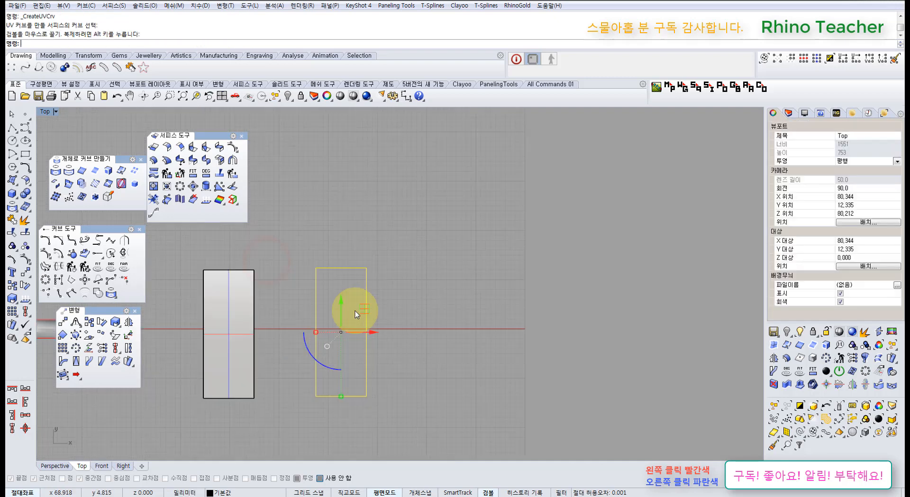
scroll(355, 311, "up", 6)
right_click_drag(323, 329, 425, 306)
left_click(315, 274)
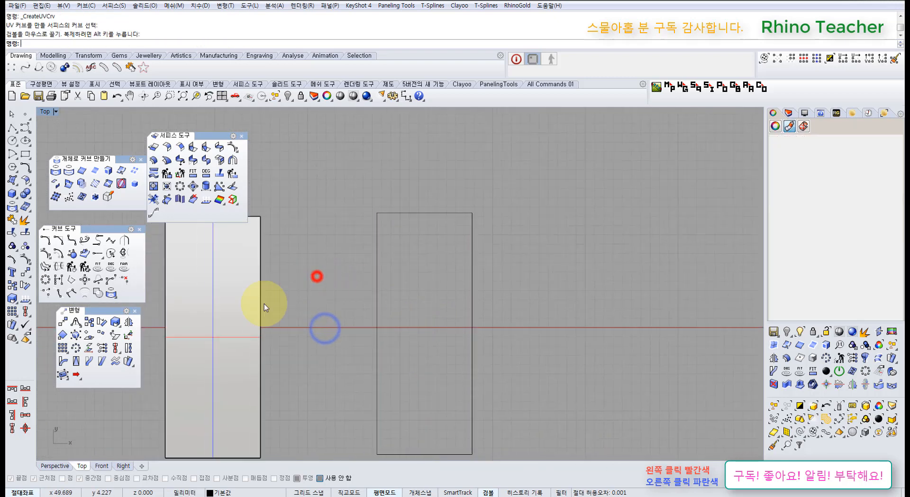
Draw a circle inside the UV outline, centred near its middle on the red axis.
left_click(12, 140)
left_click(420, 328)
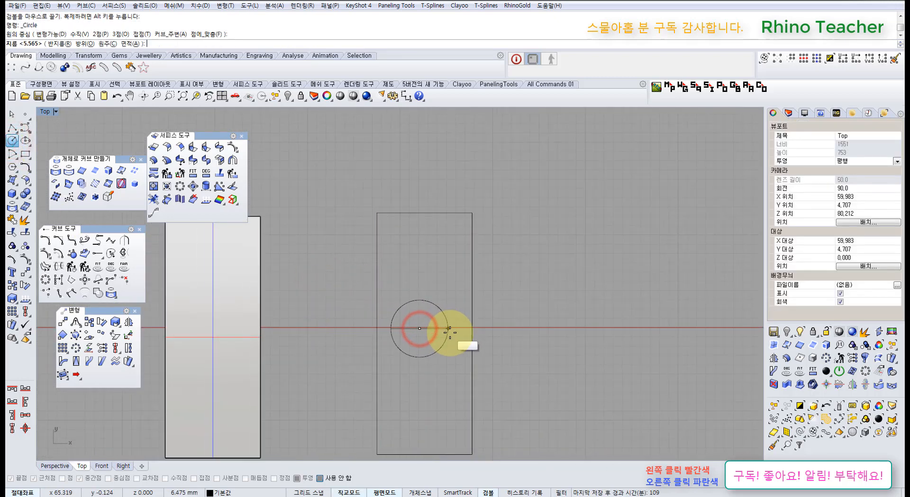
left_click(451, 333)
right_click_drag(437, 361, 422, 319)
right_click_drag(328, 339, 413, 361)
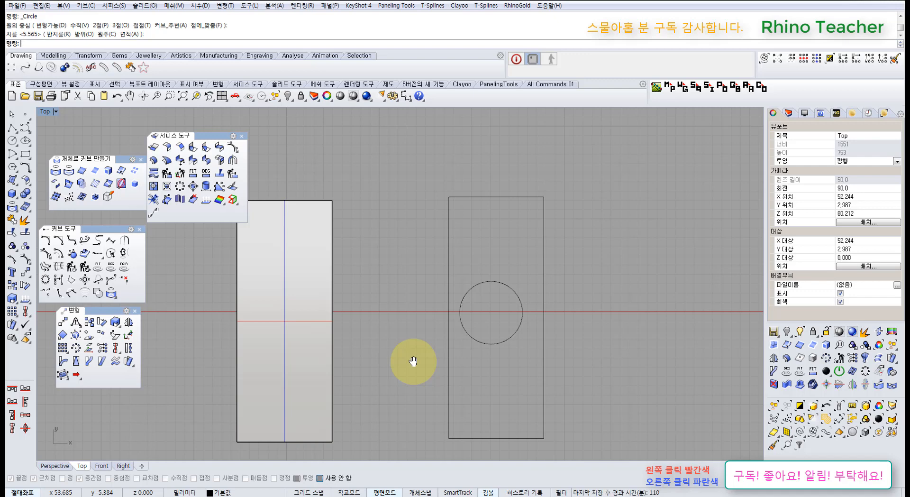
left_click_drag(414, 266, 617, 377)
left_click(622, 374)
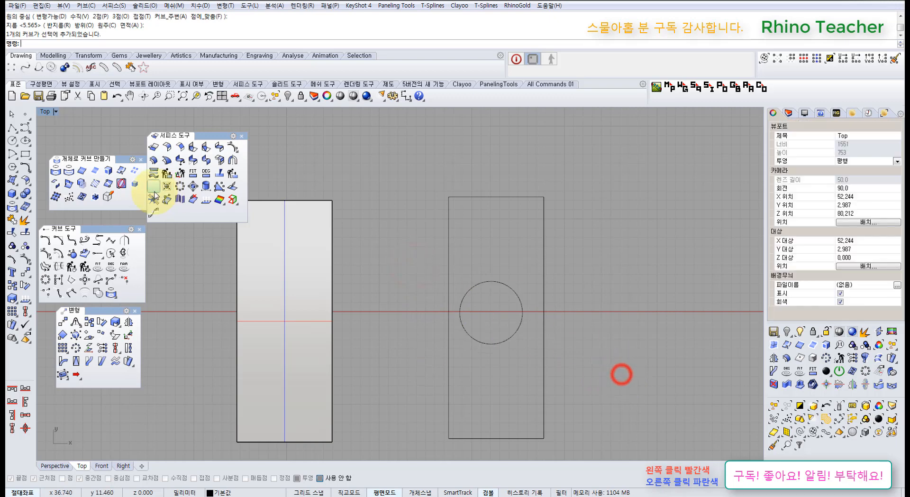
Create a small sphere inside the UV outline, just above the circle.
left_click(14, 192)
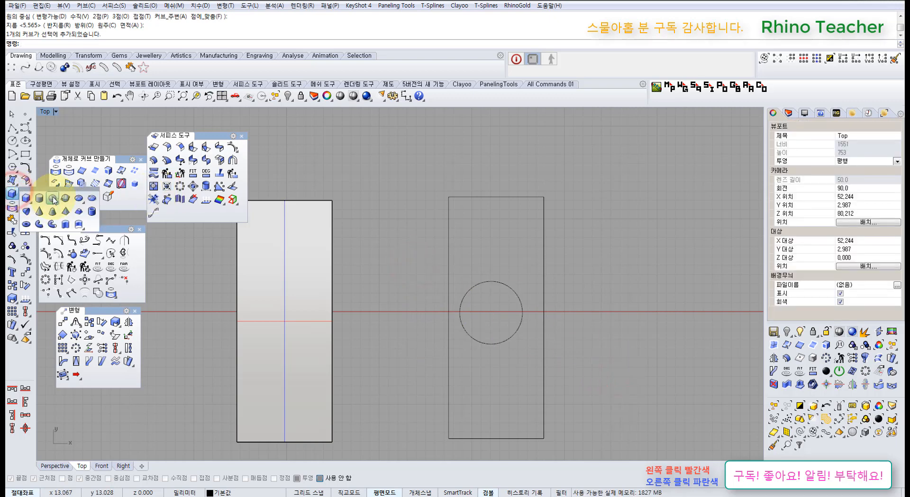
left_click(501, 247)
left_click(517, 258)
scroll(530, 256, "up", 3)
Try to apply the sphere and the UV layout curves, selected together, to the surface with ApplyCrv.
left_click_drag(647, 369, 309, 218)
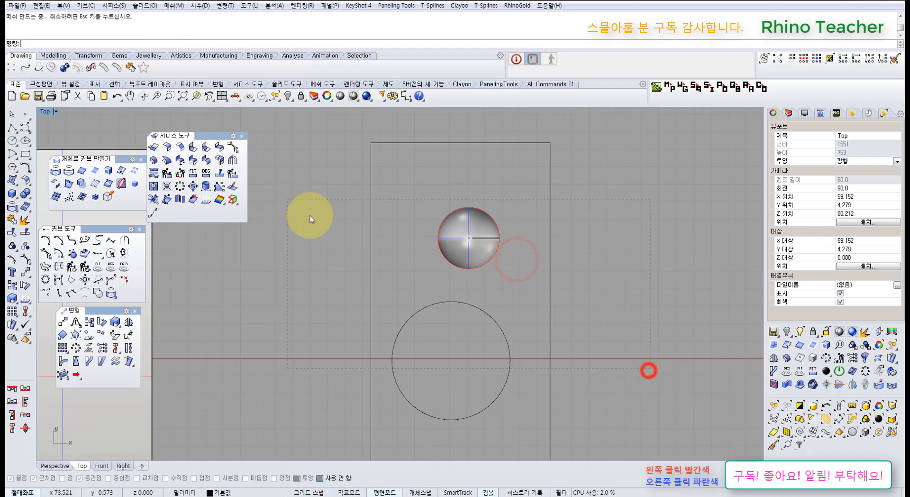
scroll(332, 223, "down", 3)
right_click_drag(332, 268, 333, 267)
left_click(82, 195)
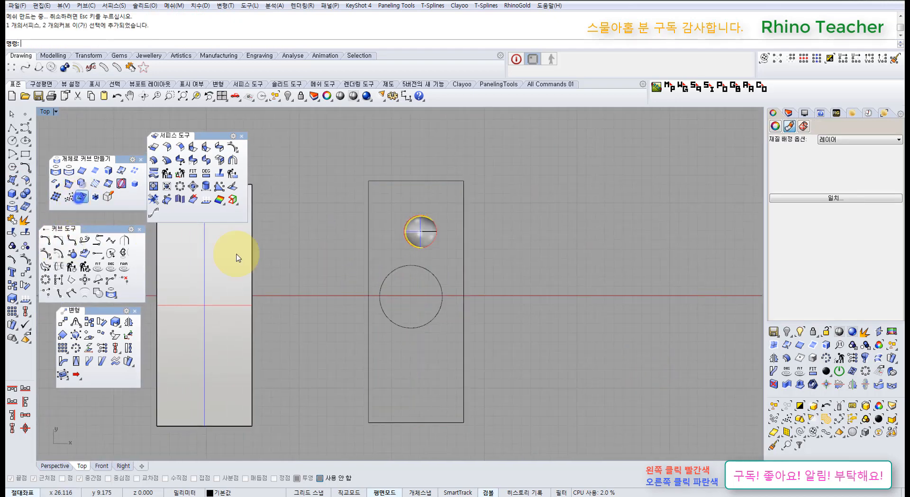
left_click(238, 258)
right_click_drag(238, 279, 310, 289)
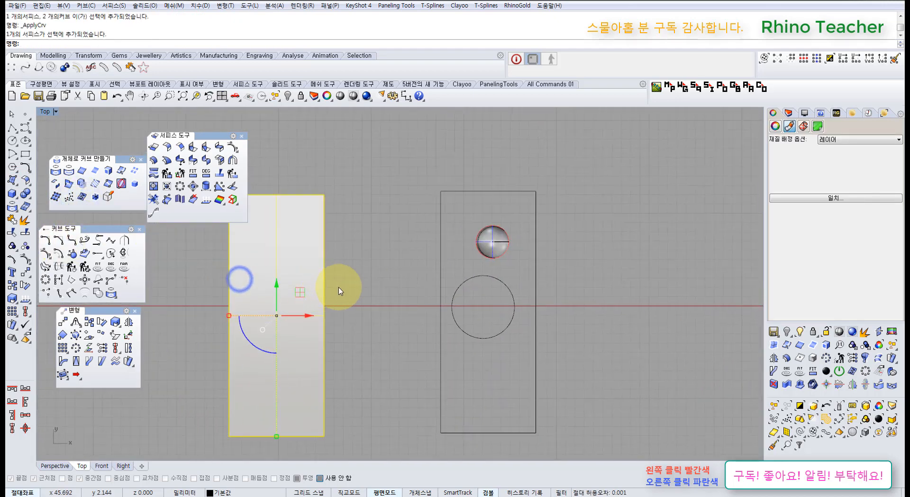
left_click(425, 306)
left_click_drag(598, 333, 424, 236)
left_click(595, 264)
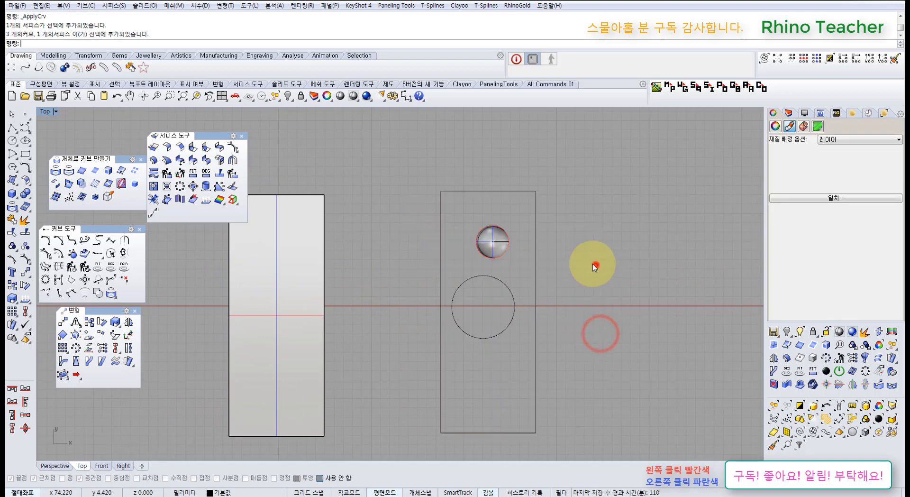
scroll(494, 247, "up", 4)
key("ctrl+z")
left_click(603, 258)
Retry ApplyCrv with the sphere selected first, followed by the circle and the UV outline.
scroll(497, 233, "up", 2)
left_click(495, 232)
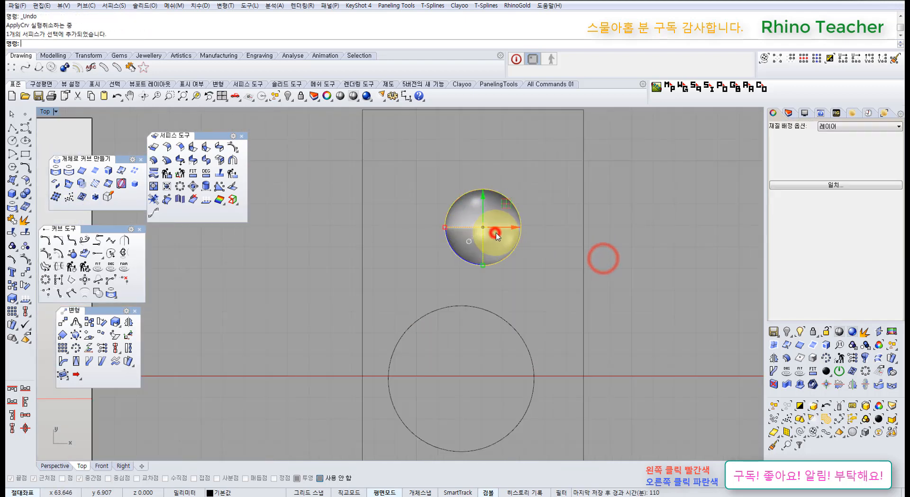
scroll(495, 233, "down", 6)
right_click_drag(512, 262, 490, 246)
left_click(545, 243)
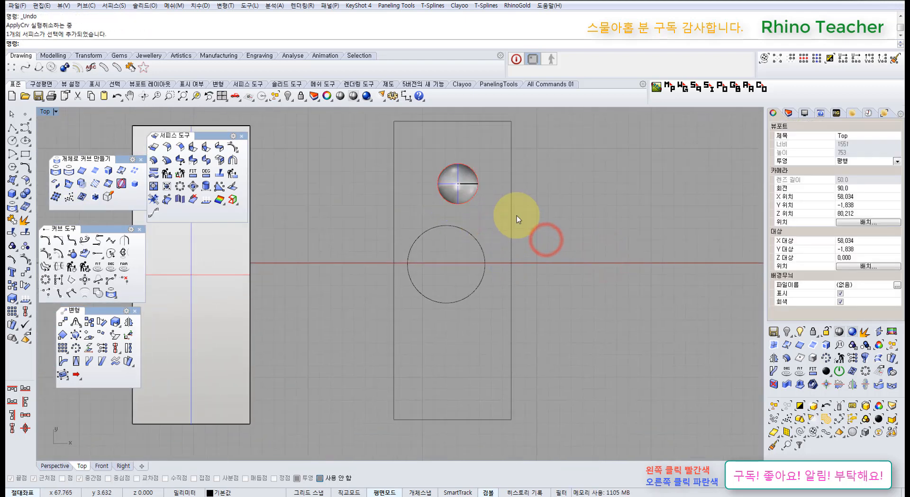
left_click(464, 184)
left_click_drag(543, 250, 438, 281, "shift")
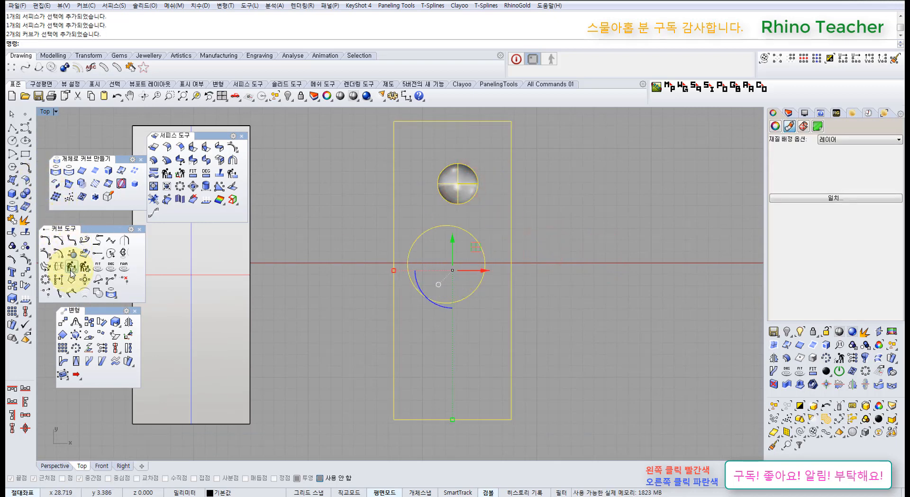
right_click(82, 197)
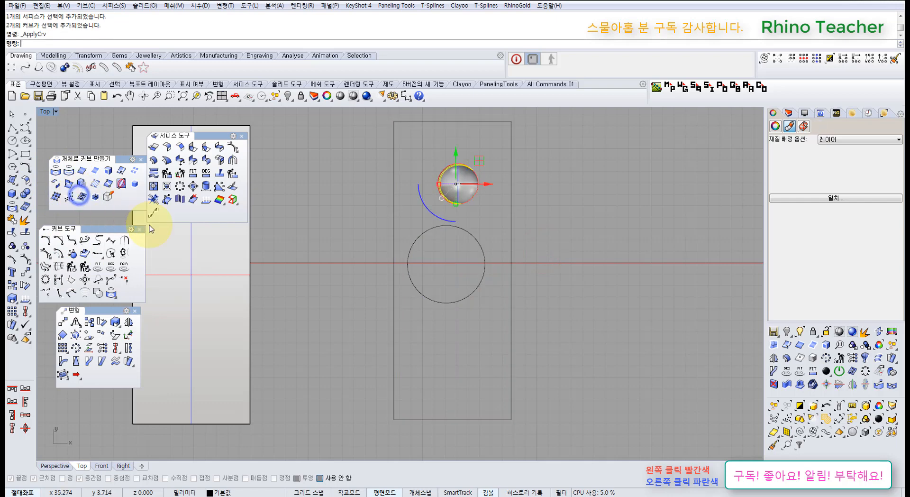
scroll(474, 170, "up", 5)
scroll(447, 209, "down", 3)
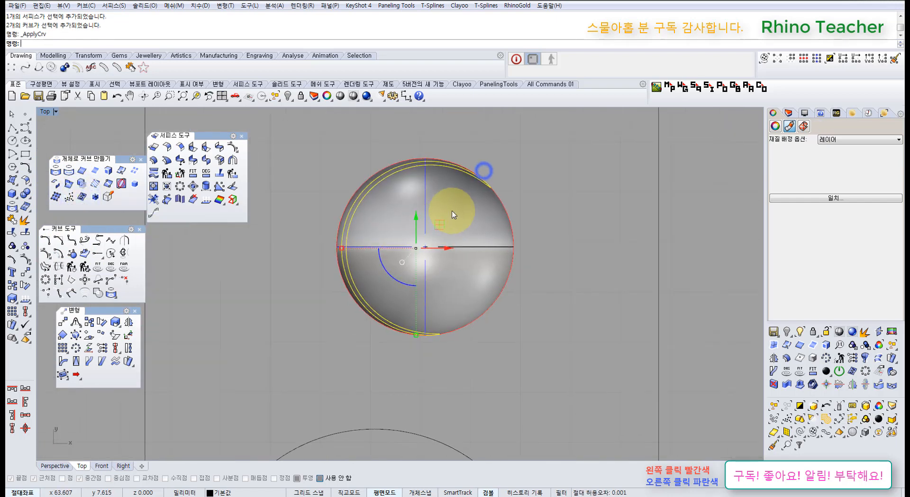
key("ctrl+z")
scroll(462, 183, "down", 4)
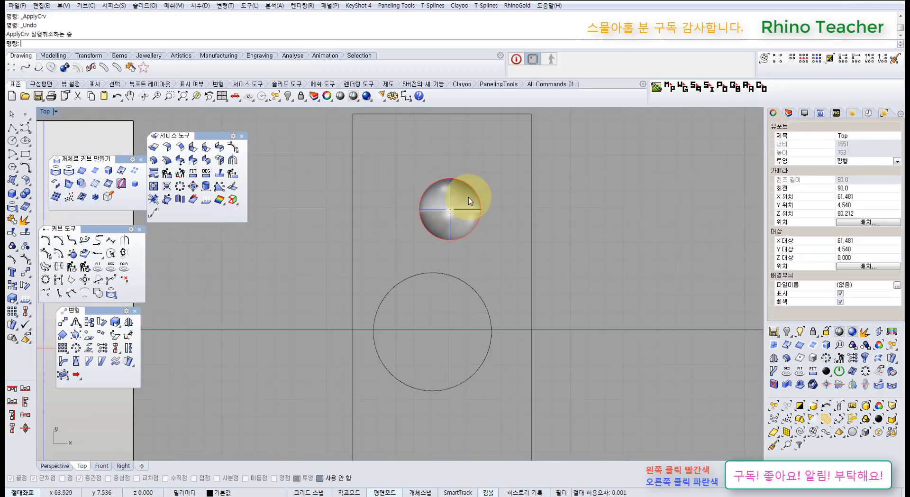
Try to apply only the circle and the UV outline to the surface with ApplyCrv, leaving the sphere out.
left_click(490, 247)
left_click_drag(528, 253, 453, 309)
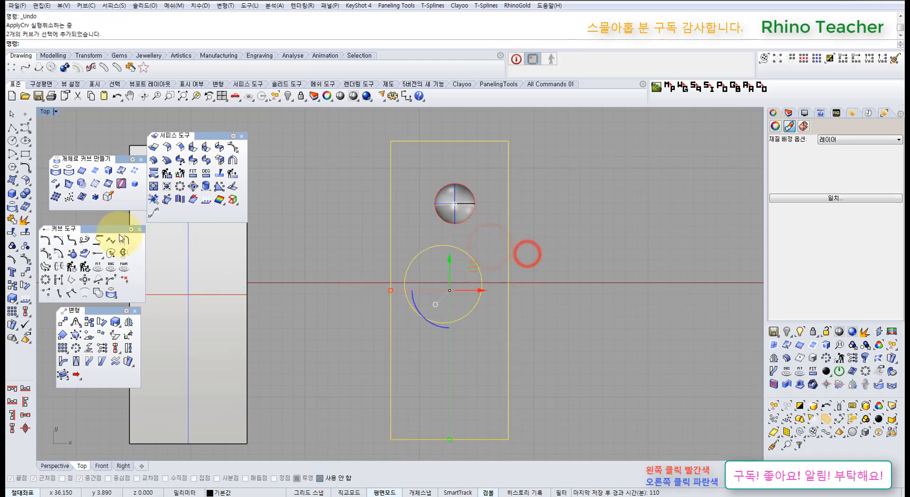
right_click(82, 196)
left_click(223, 264)
scroll(227, 269, "down", 8)
right_click_drag(232, 272, 351, 290)
scroll(342, 277, "up", 4)
mouse_move(341, 276)
right_mouse_down()
mouse_move(357, 274)
mouse_move(353, 265)
right_mouse_up()
scroll(346, 255, "up", 6)
key("ctrl+z")
Delete the sphere from the UV outline.
scroll(502, 260, "down", 6)
right_click_drag(512, 263, 424, 238)
scroll(424, 238, "up", 6)
left_click_drag(511, 221, 508, 217)
right_click_drag(534, 268, 488, 295)
key("Delete")
scroll(485, 269, "down", 8)
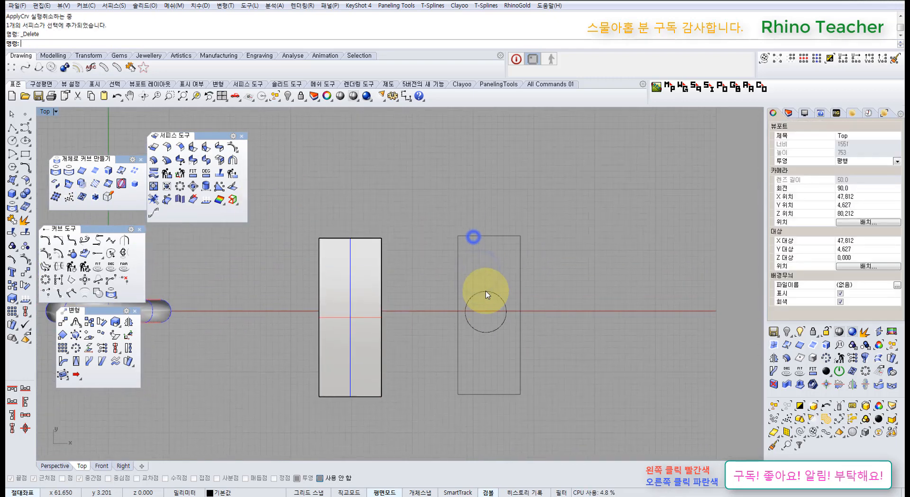
Apply the circle alone, without the UV outline, to the surface with ApplyCrv.
scroll(553, 269, "up", 4)
left_click(564, 270)
right_click_drag(555, 327, 545, 275)
left_click_drag(579, 262, 474, 315)
left_click(591, 274)
left_click_drag(509, 258, 460, 325)
right_click_drag(442, 336, 495, 303)
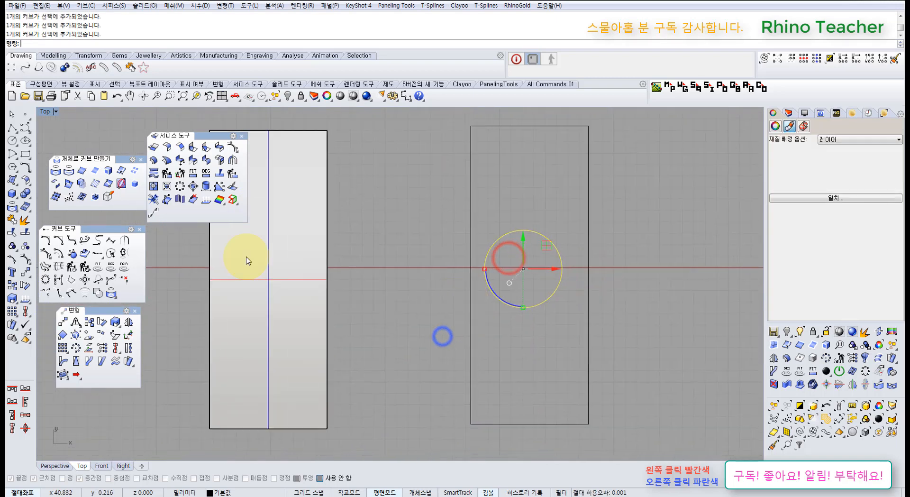
left_click(82, 197)
left_click(297, 235)
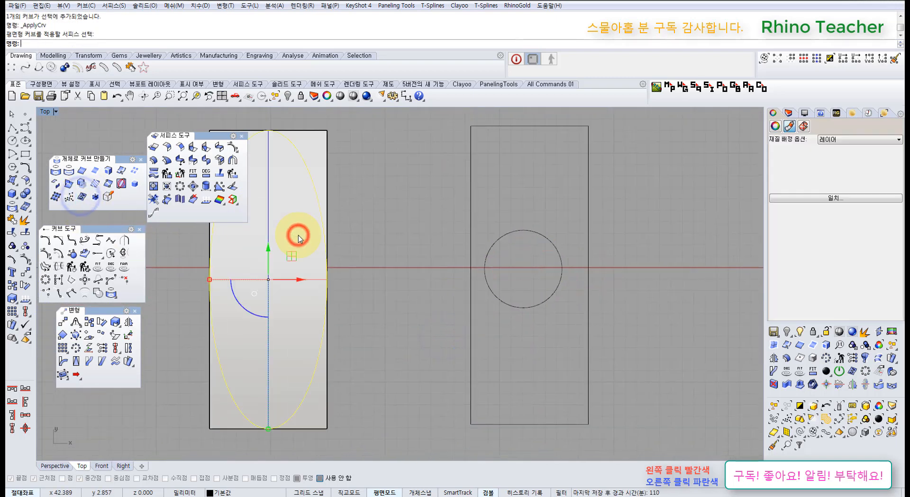
Examine the shape of the applied curve on the surface and where it meets the surface edges.
right_click_drag(297, 251, 376, 275)
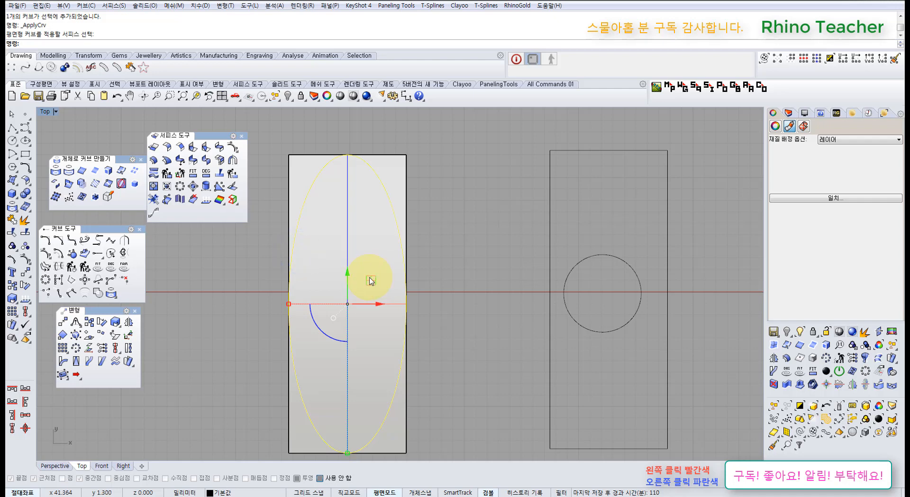
scroll(349, 161, "up", 5)
scroll(350, 151, "down", 5)
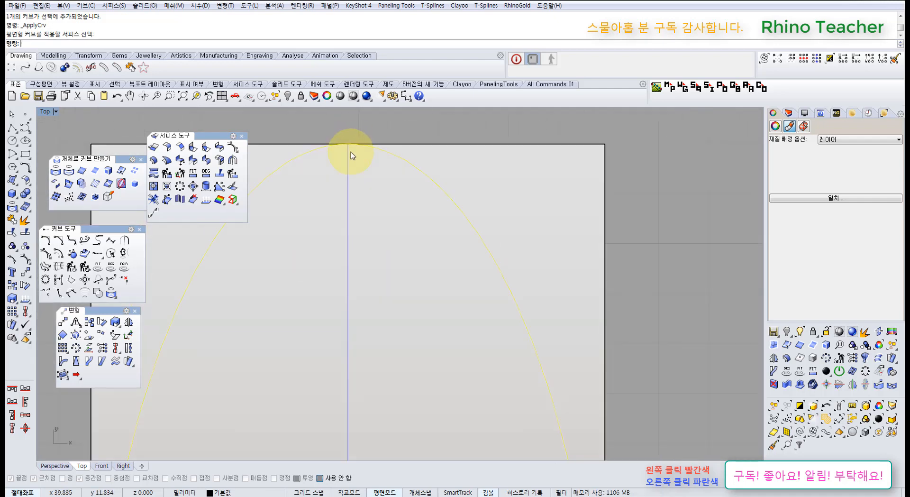
left_click(450, 209)
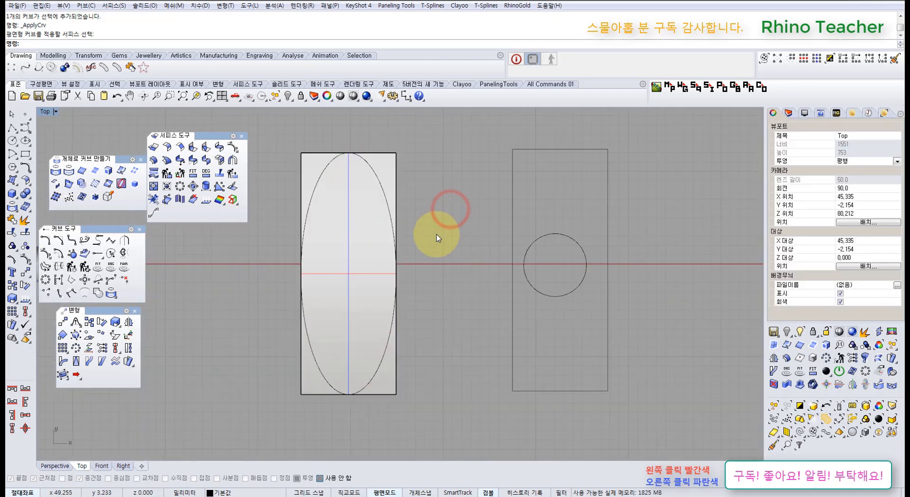
scroll(417, 234, "up", 5)
right_click_drag(406, 245, 428, 266)
left_click(390, 247)
scroll(400, 238, "down", 5)
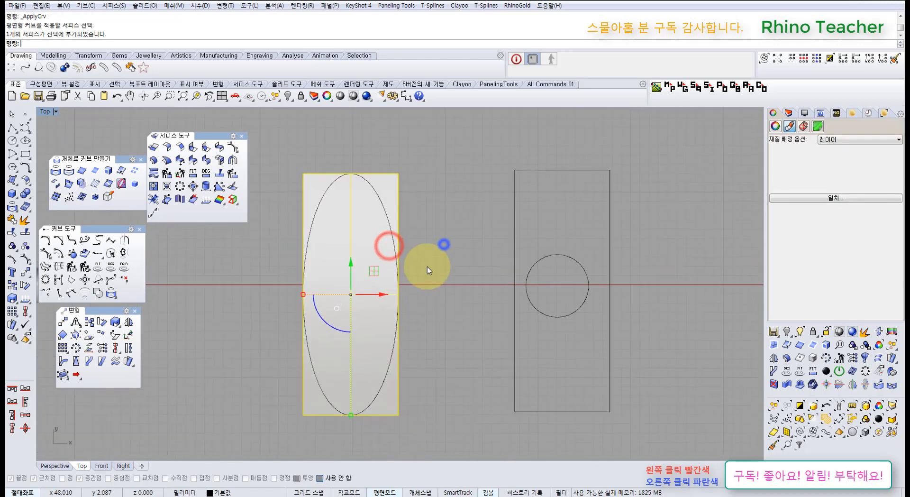
left_click(438, 265)
scroll(386, 217, "up", 3)
left_click(382, 206)
left_click(414, 230)
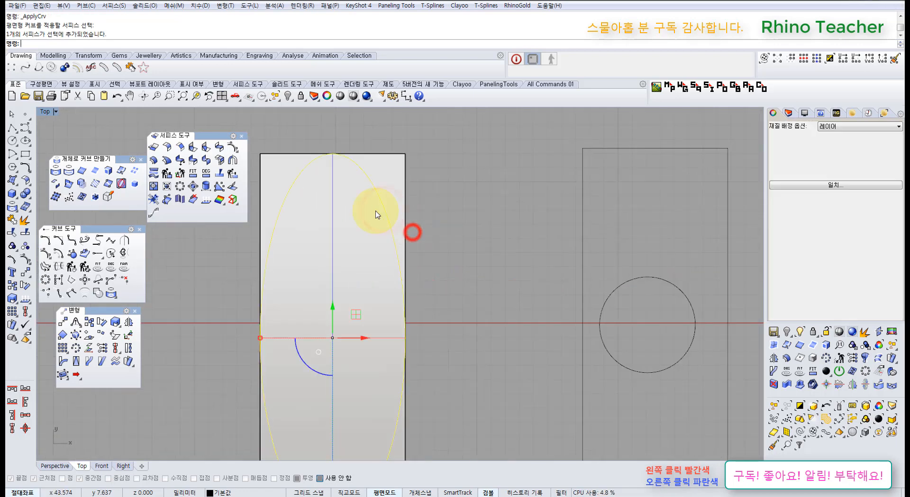
Move the circle outside the UV outline and delete the curve applied on the surface.
right_click_drag(376, 221, 414, 188)
scroll(413, 211, "down", 8)
left_click(465, 238)
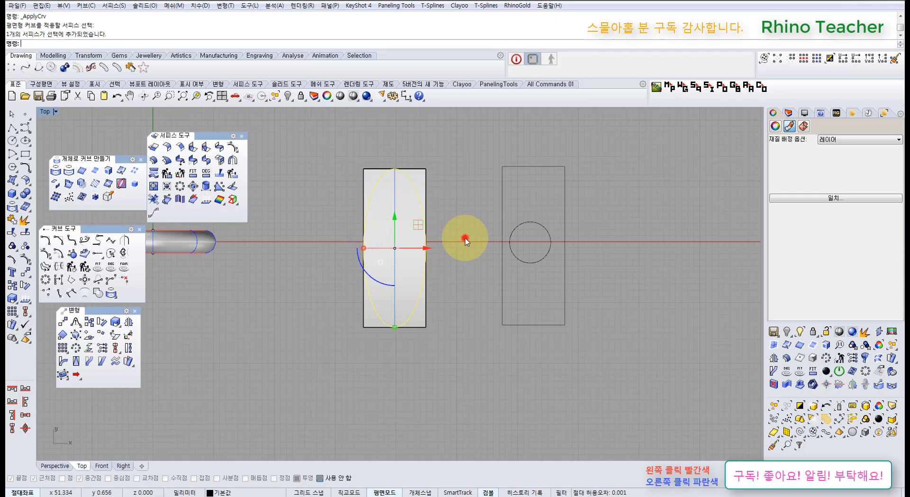
scroll(465, 239, "up", 4)
left_click(563, 250)
left_click(491, 300)
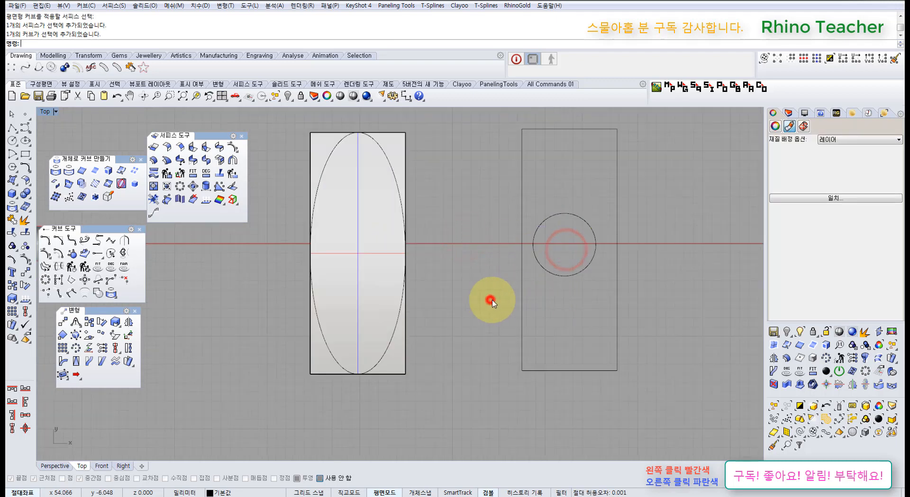
left_click_drag(571, 275, 459, 316)
left_click(392, 339)
key("Delete")
Try to apply the moved circle to the surface with ApplyCrv, and undo back to before the earlier curve was applied.
right_click(84, 195)
left_click(374, 214)
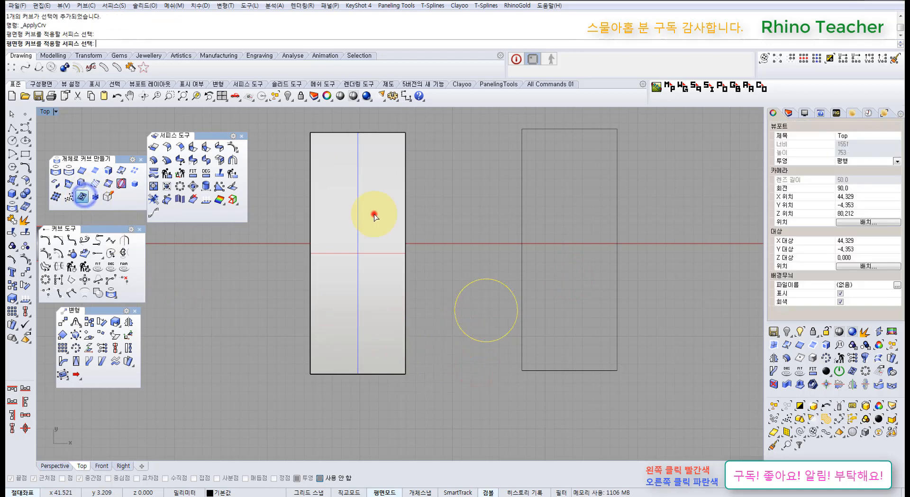
key("ctrl+z")
key("ctrl+z")
key("ctrl+z")
key("ctrl+z")
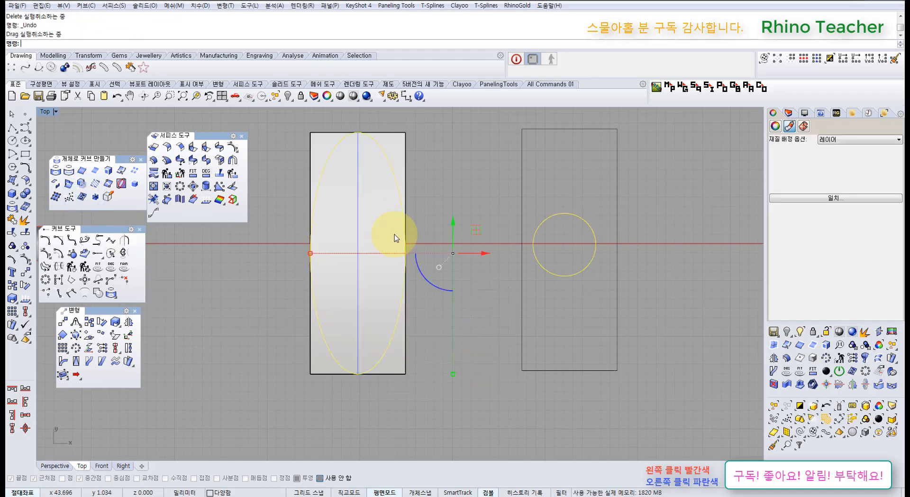
left_click(439, 223)
Compare the UV outline and the circle inside it with the surface.
right_click_drag(500, 199, 427, 255)
left_click_drag(489, 233, 441, 208)
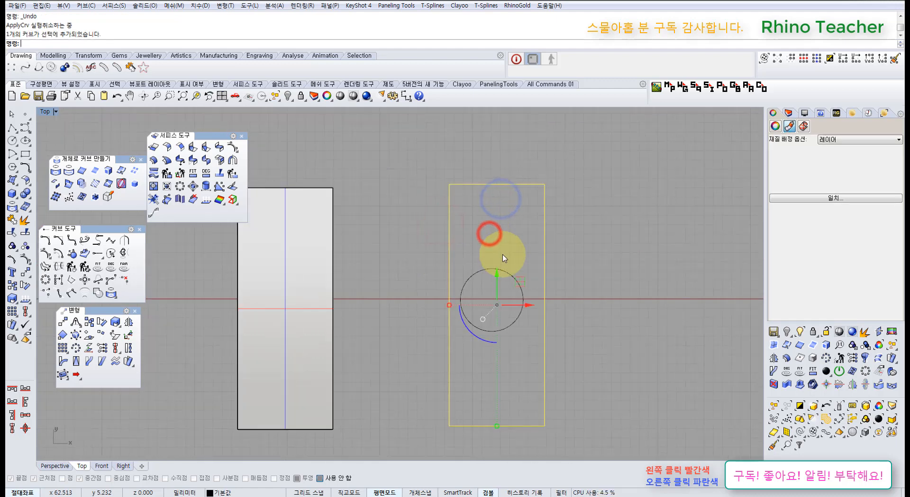
scroll(503, 254, "up", 6)
left_click_drag(522, 258, 468, 314, "shift")
scroll(415, 317, "down", 2)
right_click_drag(417, 319, 469, 286)
scroll(309, 308, "down", 2)
scroll(308, 308, "down", 6)
right_click_drag(308, 319, 361, 287)
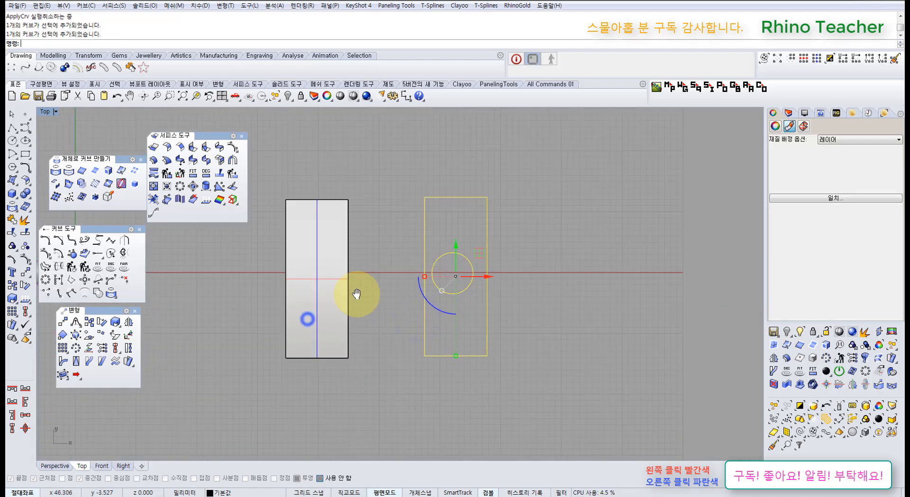
left_click(376, 312)
right_click_drag(372, 319, 406, 325)
left_click_drag(554, 364, 477, 344)
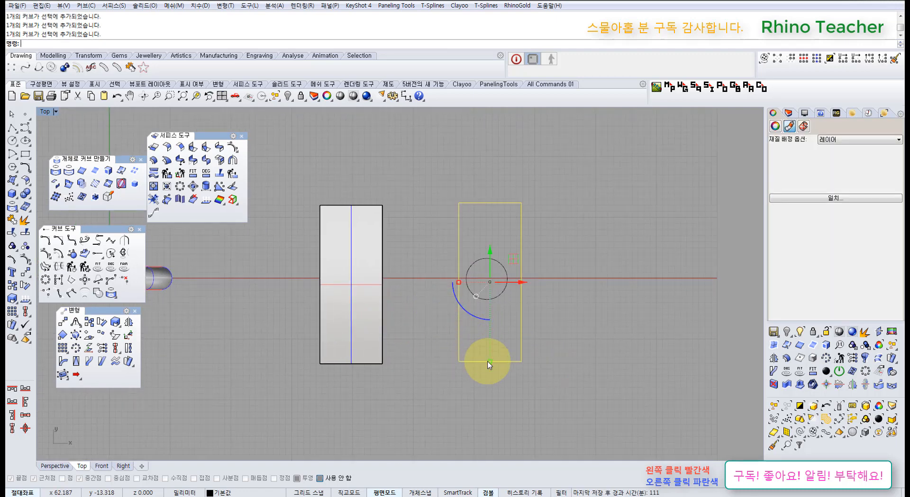
left_click(448, 372)
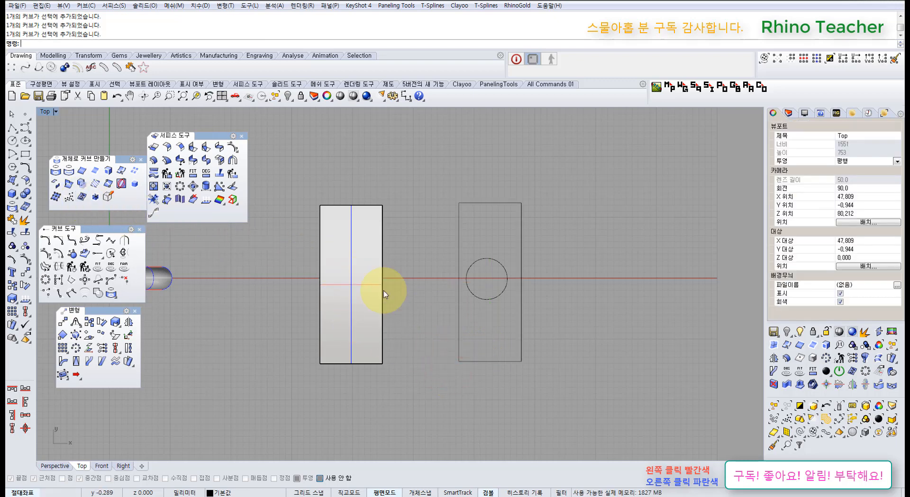
left_click(484, 335)
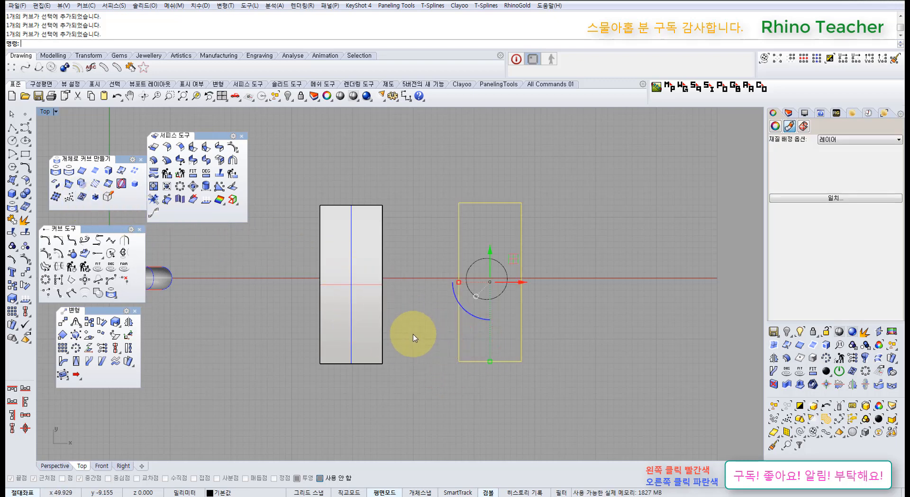
right_click_drag(437, 331, 398, 336)
scroll(378, 266, "up", 6)
scroll(377, 266, "down", 6)
right_click_drag(378, 266, 363, 288)
scroll(410, 244, "up", 4)
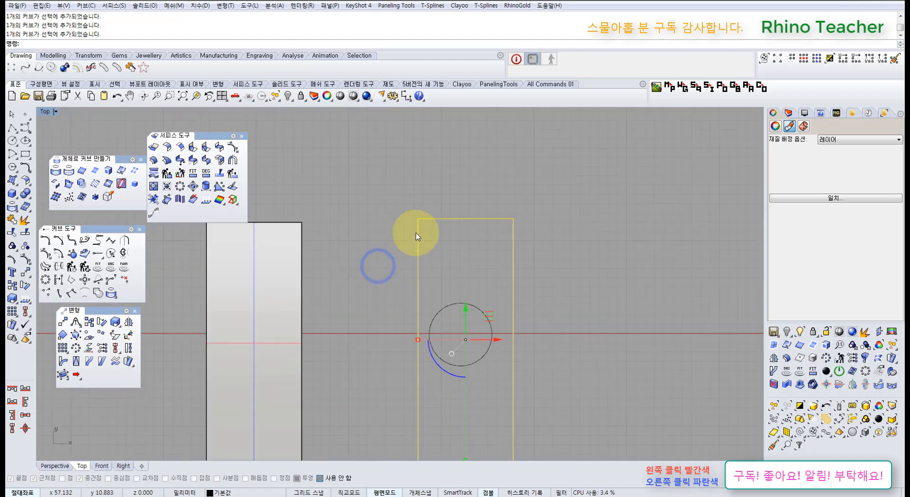
left_click(285, 248)
left_click(389, 232)
scroll(391, 234, "down", 3)
Scale the UV outline down in height and width to a nearly square rectangle closely enclosing the circle.
left_click(434, 247)
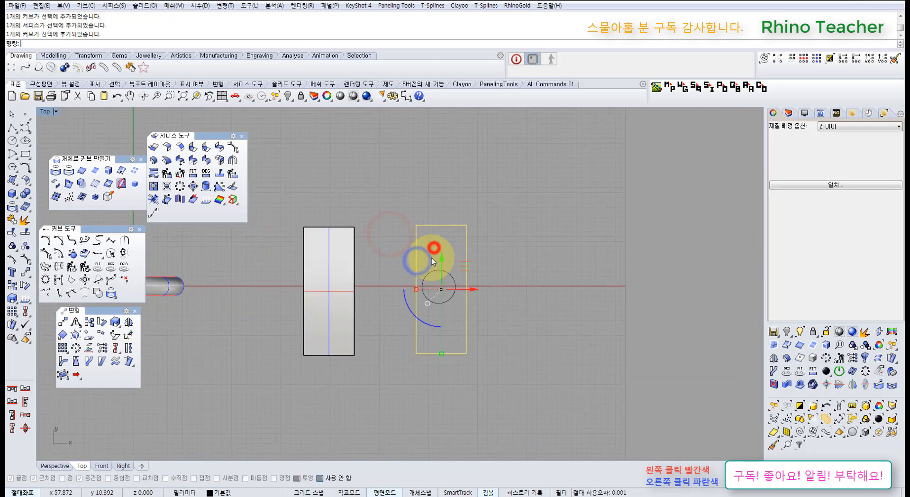
left_click_drag(441, 353, 440, 335)
left_click_drag(441, 310, 439, 307)
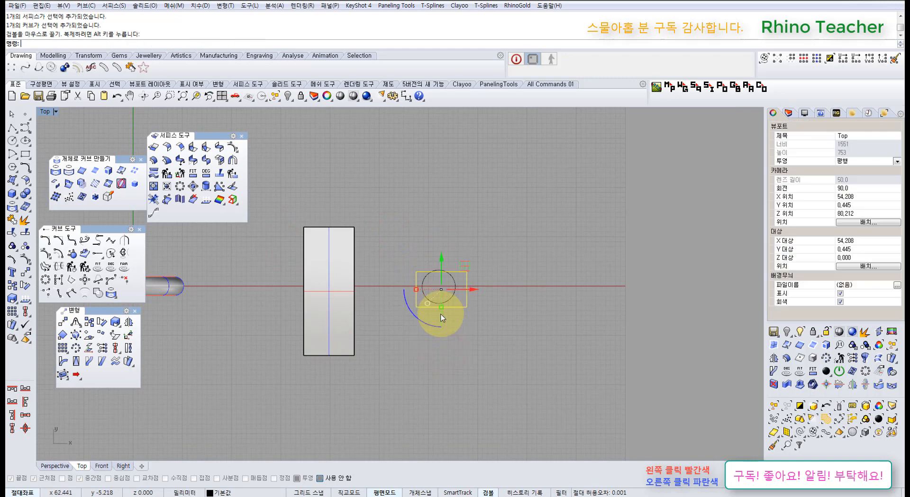
scroll(438, 305, "up", 3)
left_click_drag(442, 254, 437, 248)
scroll(435, 290, "up", 3)
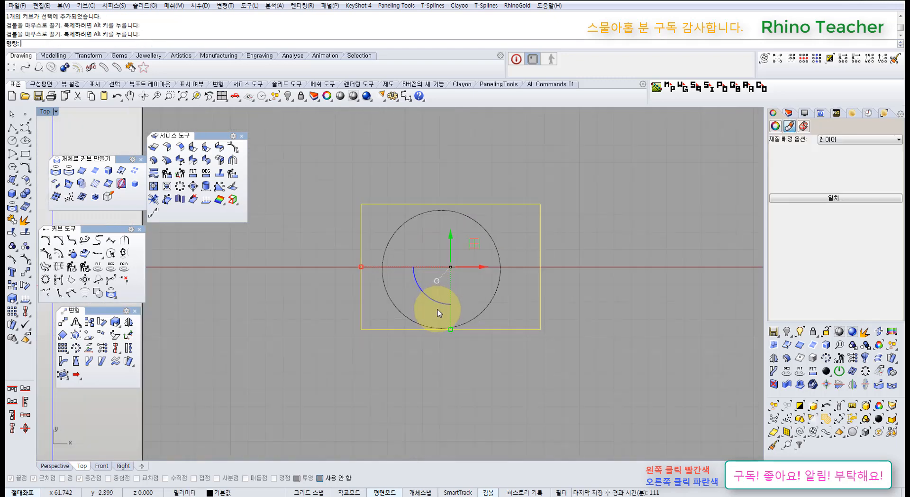
left_click_drag(452, 329, 451, 326)
left_click_drag(362, 267, 375, 268)
left_click_drag(470, 268, 471, 275)
left_click(591, 319)
Apply the circle together with the reduced outline to the surface with ApplyCrv.
scroll(591, 318, "down", 6)
right_click_drag(565, 322, 525, 333)
left_click_drag(549, 351, 483, 318)
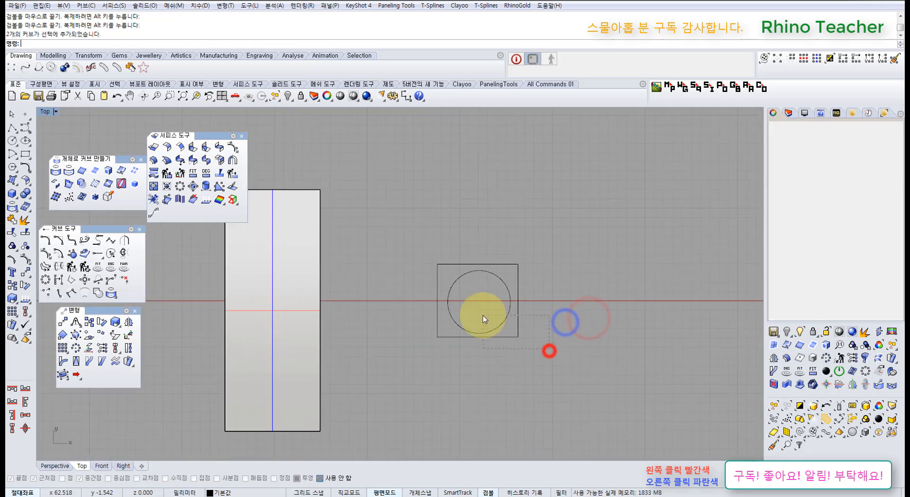
right_click_drag(457, 345, 468, 315)
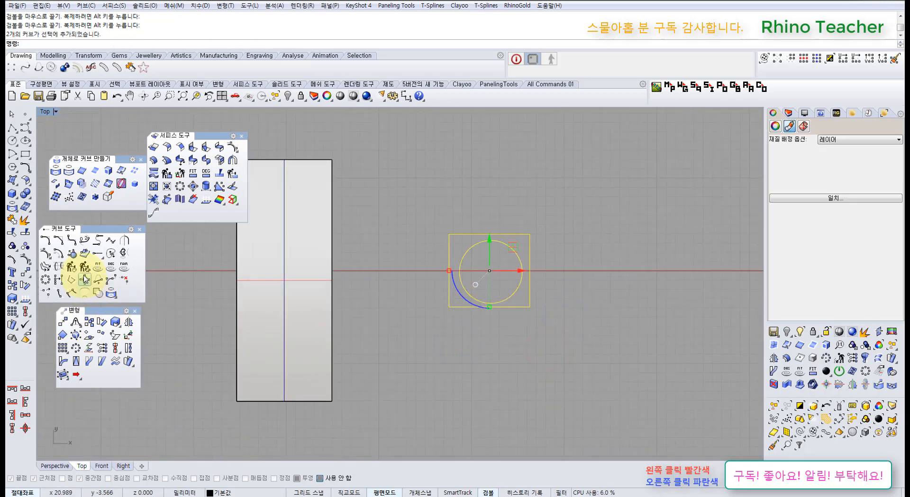
left_click(87, 200)
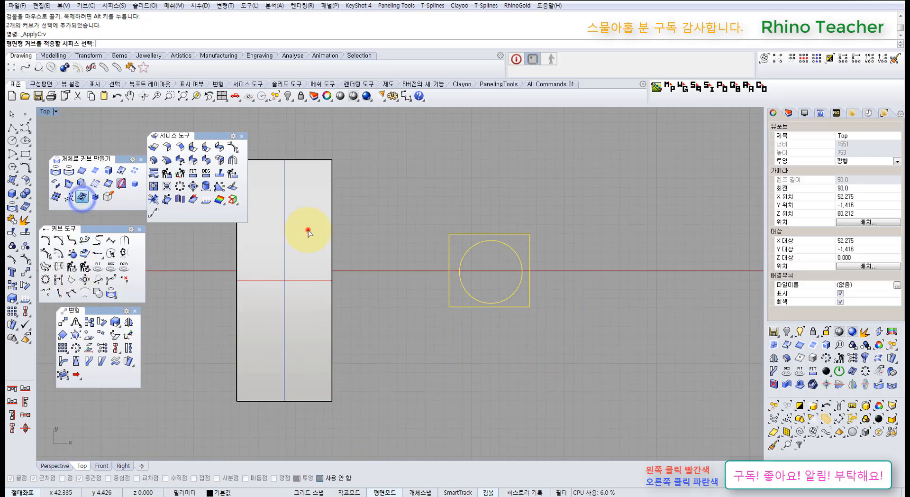
left_click(305, 240)
Examine how the applied outline and circle fit the surface edges, and compare them with the flat originals.
right_click_drag(305, 244, 417, 280)
scroll(378, 201, "up", 4)
scroll(378, 201, "up", 3)
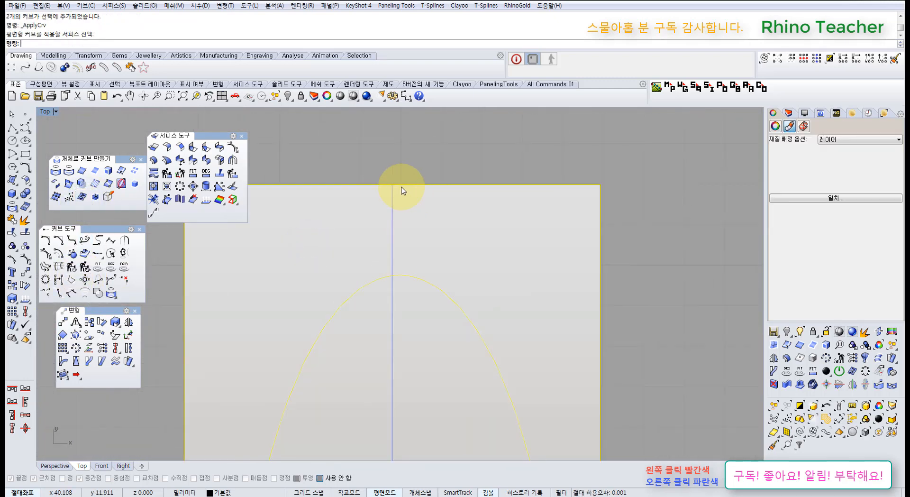
scroll(622, 231, "down", 4)
right_click_drag(622, 232, 548, 193)
scroll(575, 209, "down", 6)
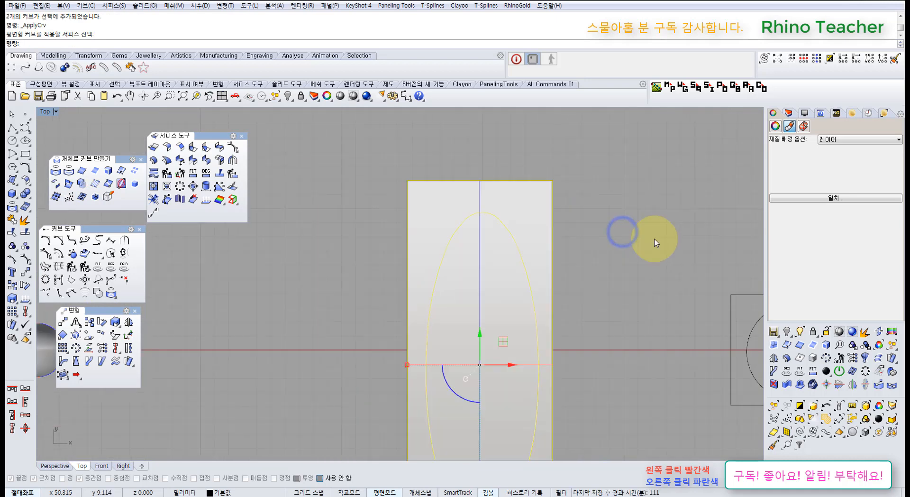
right_click_drag(654, 240, 389, 228)
right_click_drag(343, 204, 450, 249)
left_click(380, 234)
scroll(396, 220, "up", 3)
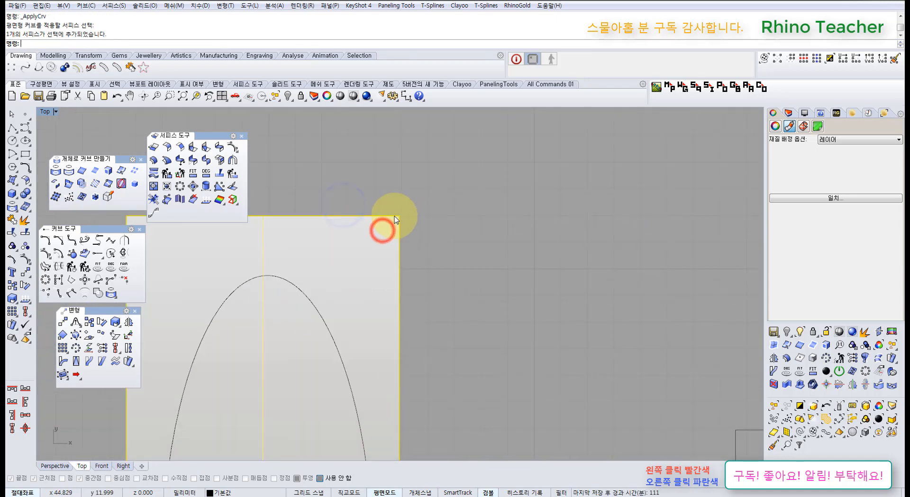
scroll(424, 240, "down", 3)
right_click_drag(520, 274, 476, 217)
left_click(480, 217)
left_click(562, 309)
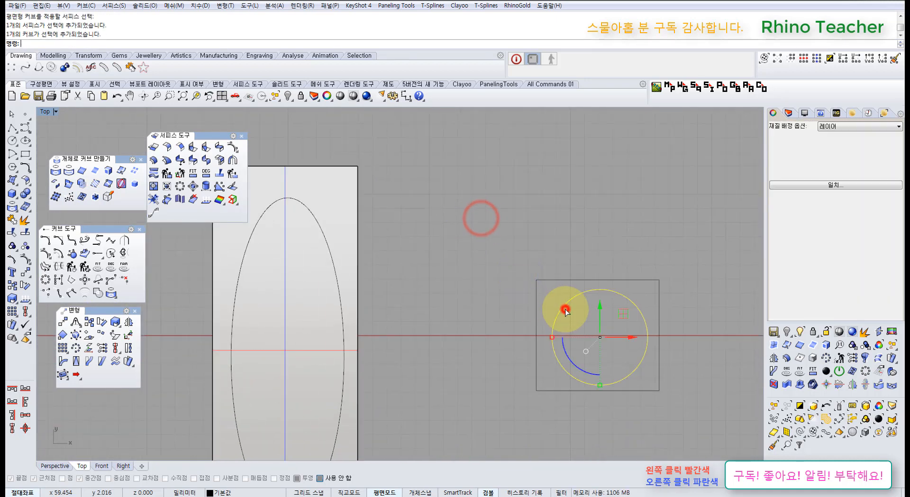
scroll(389, 237, "down", 3)
right_click_drag(396, 256, 362, 273)
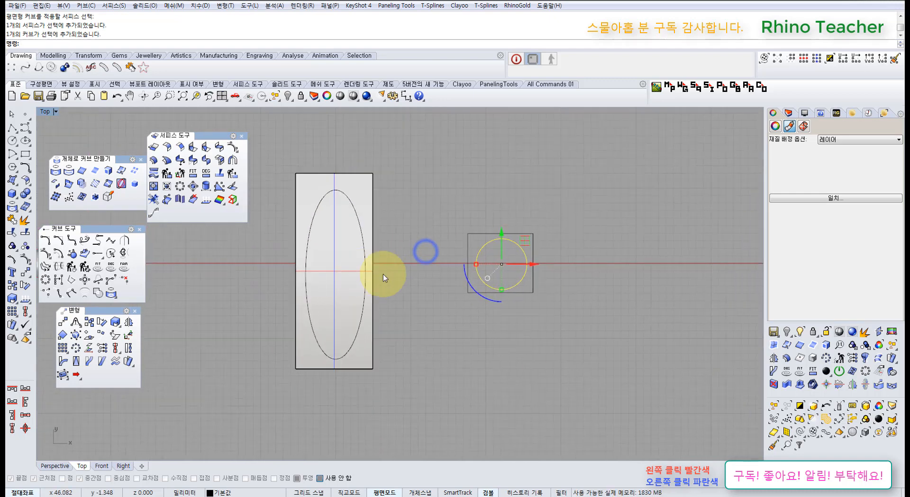
Undo the curves applied to the surface and open the automatic command help.
key("ctrl+z")
left_click(466, 333)
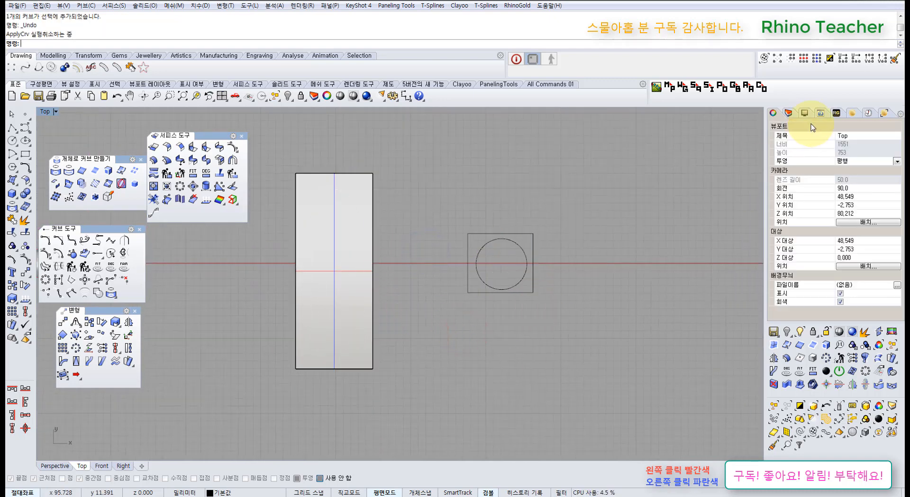
left_click(824, 114)
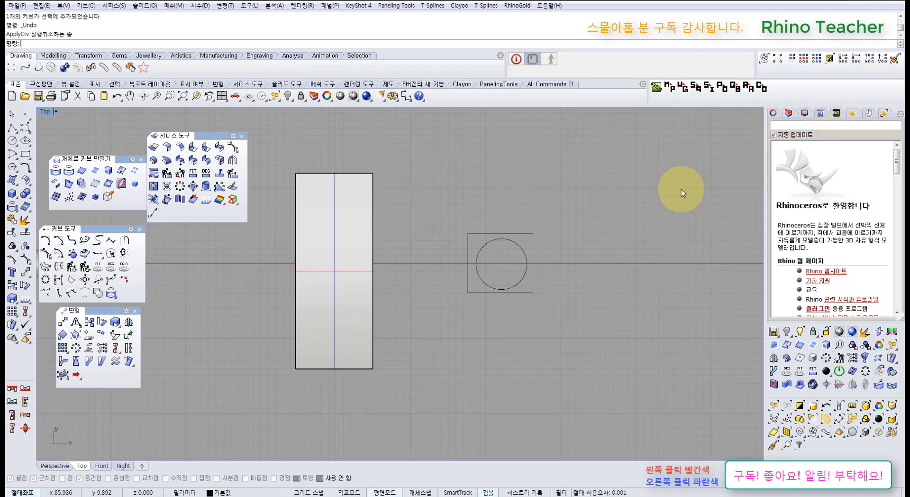
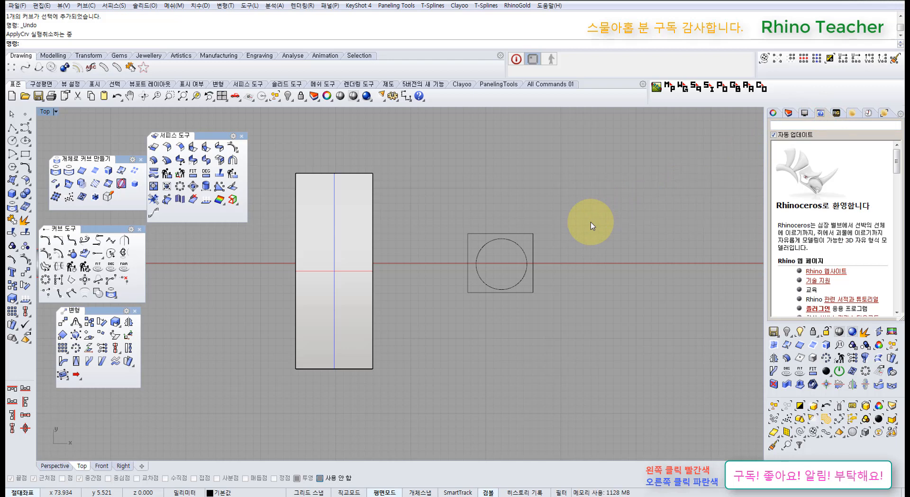
Try CreateUVCrv on the surface, picking the reduced flat outline as the curve on the surface.
left_click(80, 197)
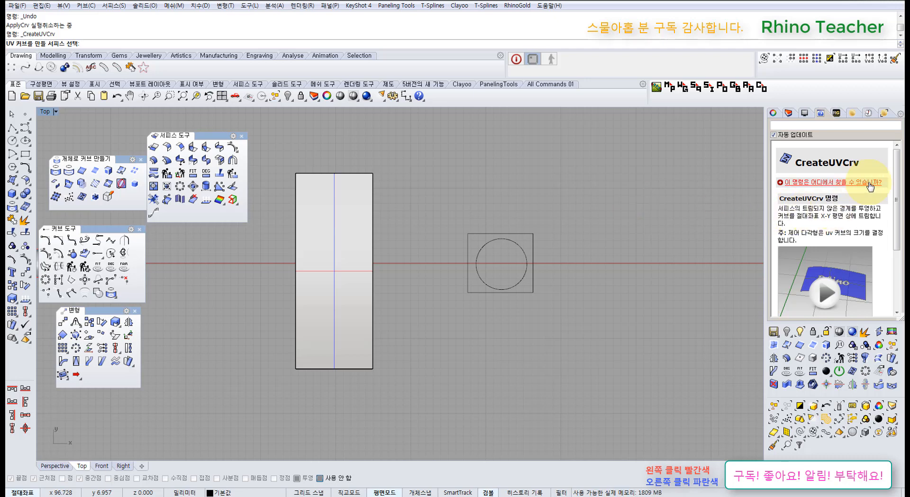
left_click(774, 113)
left_click(624, 187)
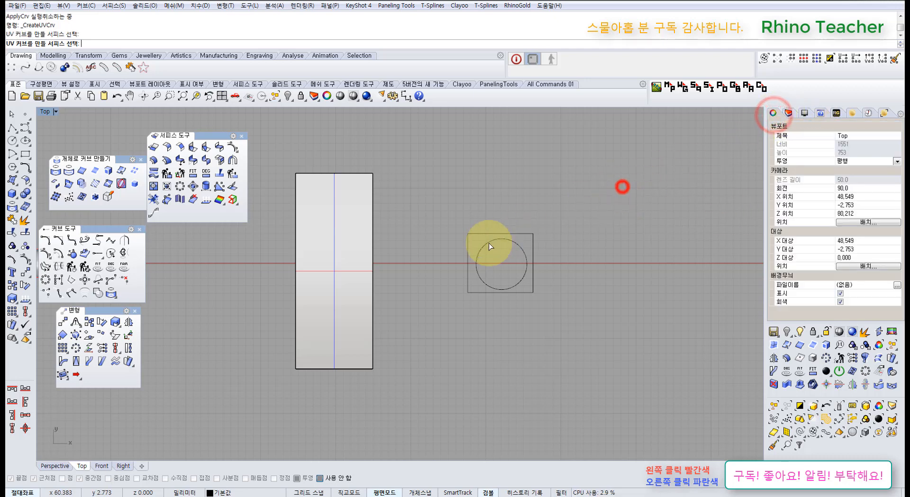
scroll(469, 252, "up", 3)
right_click_drag(360, 244, 386, 269)
left_click(377, 264)
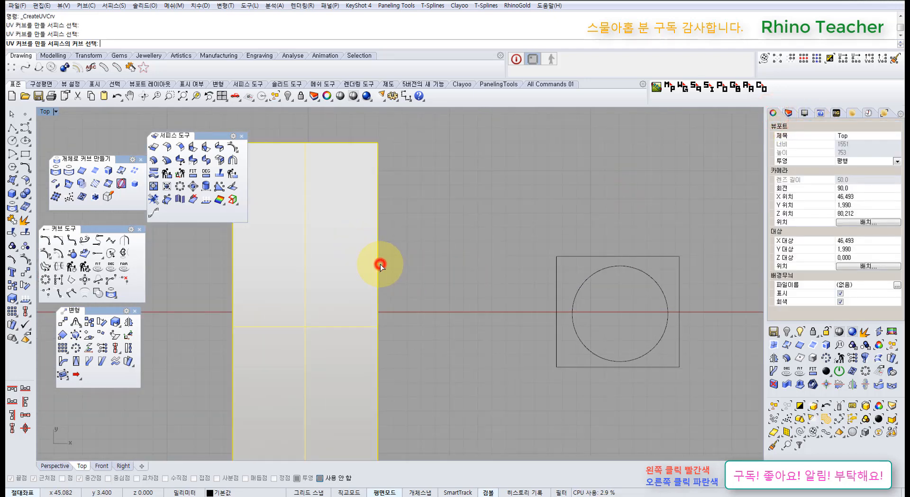
scroll(421, 270, "down", 2)
scroll(455, 274, "up", 1)
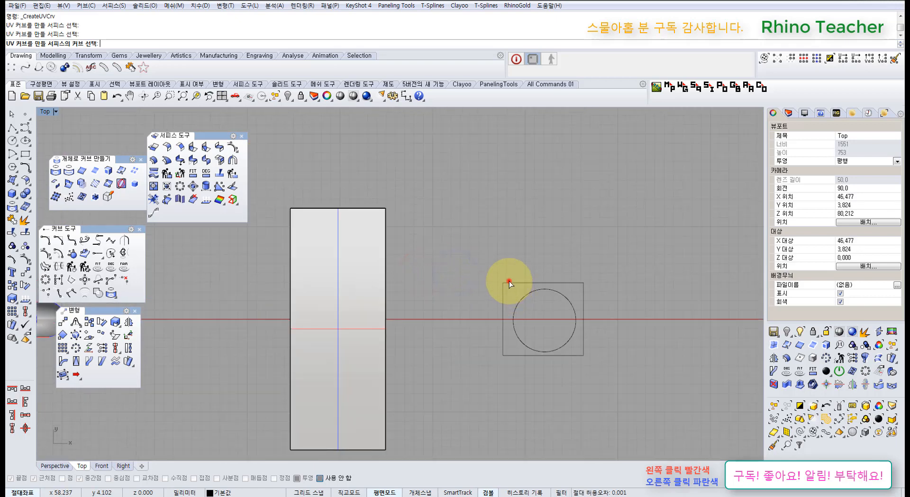
left_click_drag(512, 285, 408, 216)
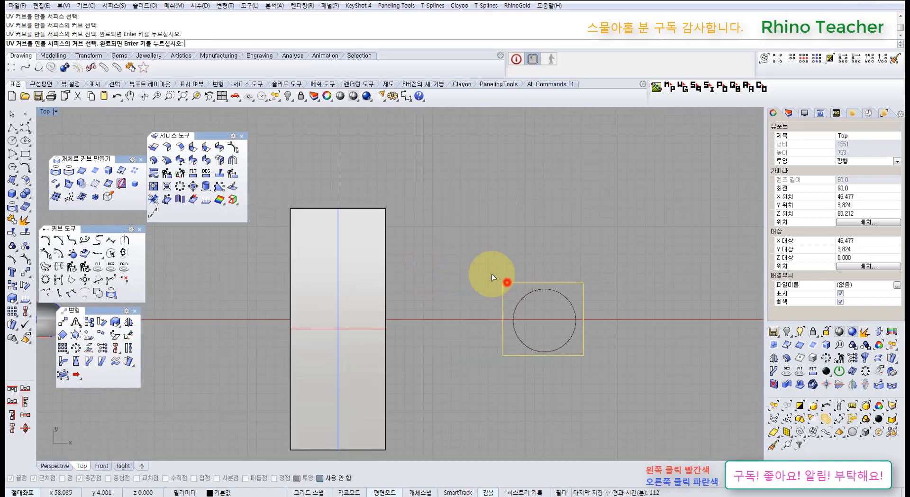
left_click(507, 283)
Move the reduced outline next to the surface's upper corner, away from the circle, and shift the circle slightly.
left_click_drag(524, 287, 518, 282)
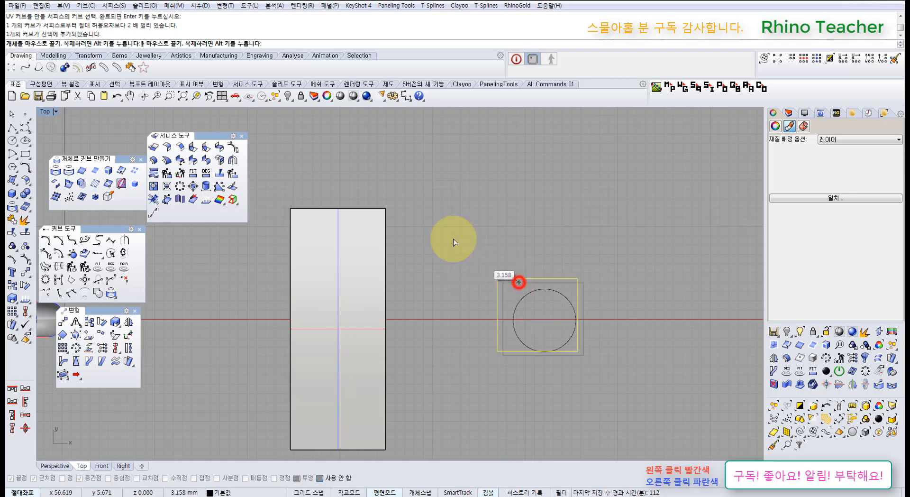
left_click_drag(453, 242, 406, 205)
right_click_drag(466, 306, 496, 274)
left_click(549, 289)
left_click(572, 302)
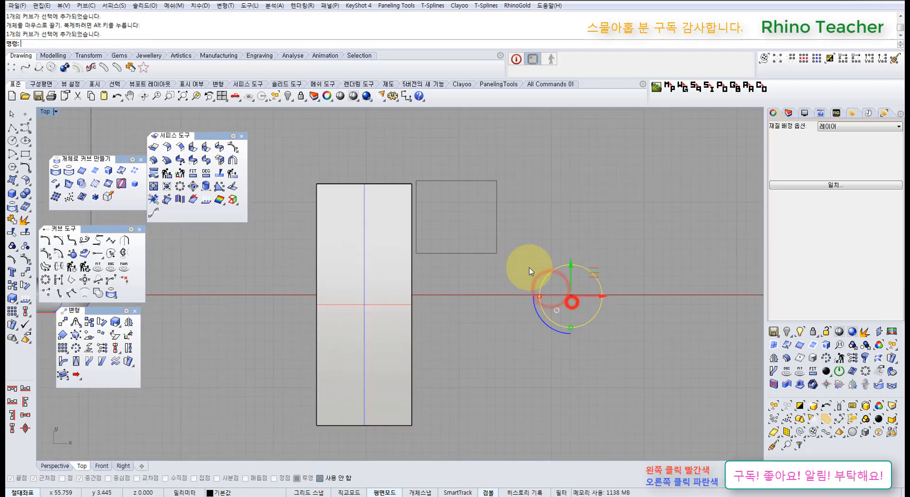
left_click_drag(596, 275, 393, 288)
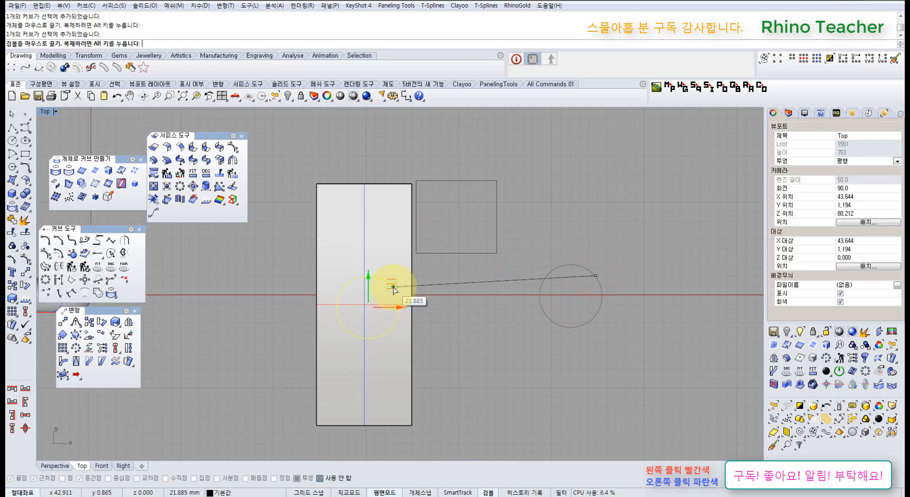
left_click_drag(574, 257, 577, 259)
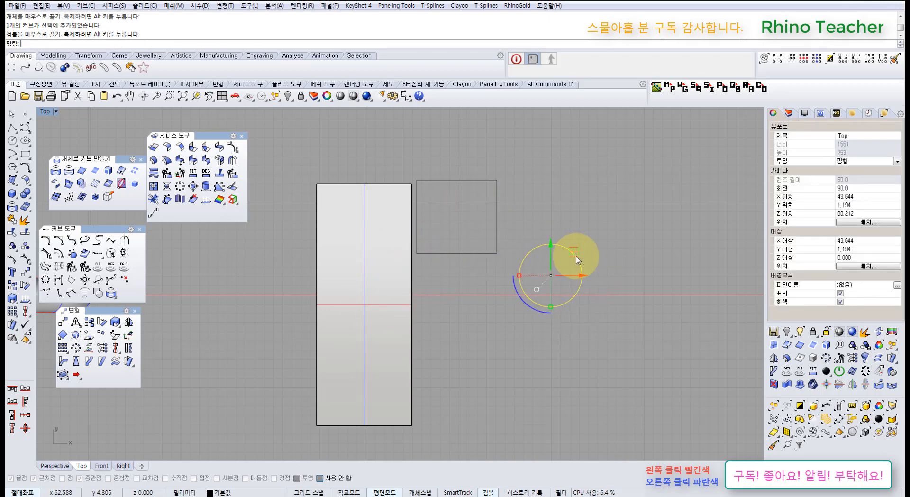
Delete the circle and move the reduced flat outline about 12 mm diagonally, farther away from the surface.
right_click_drag(522, 304, 551, 321)
left_click(621, 370)
left_click(553, 293)
right_click_drag(562, 281, 553, 304)
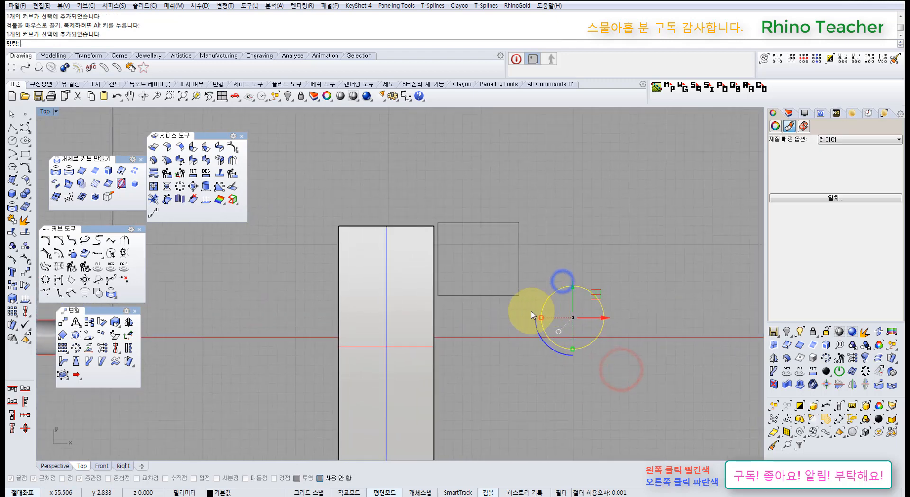
key("Delete")
left_click_drag(502, 295, 591, 371)
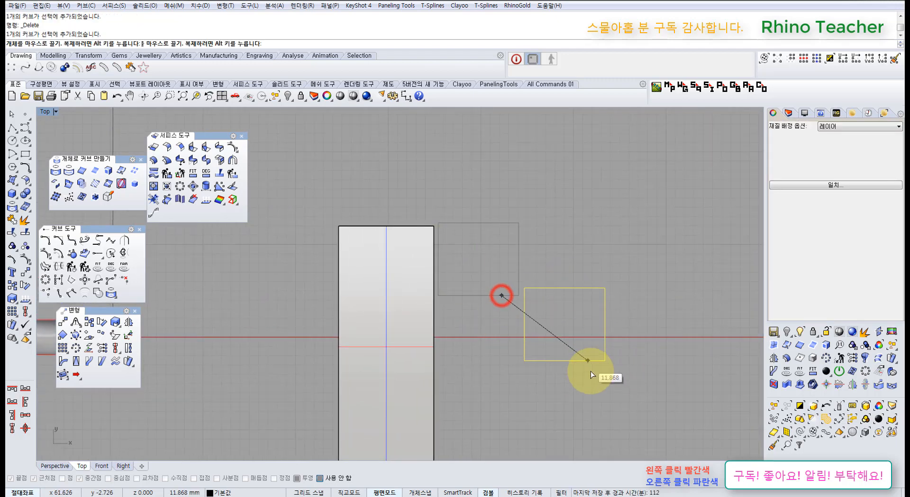
scroll(591, 370, "down", 5)
right_click_drag(584, 374, 590, 361)
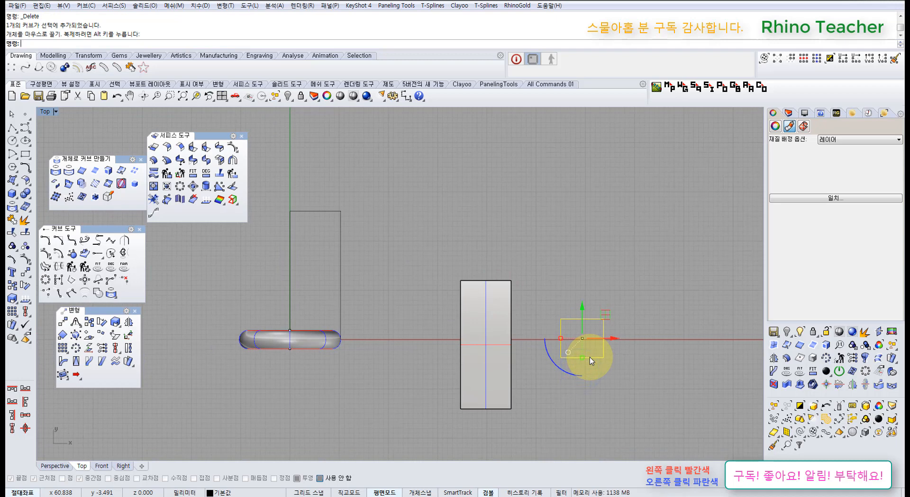
Duplicate the flat outline in place and scale the copy down slightly and uniformly to form an inner rectangle.
scroll(586, 341, "up", 13)
right_click_drag(569, 344, 499, 298)
key("ctrl+c")
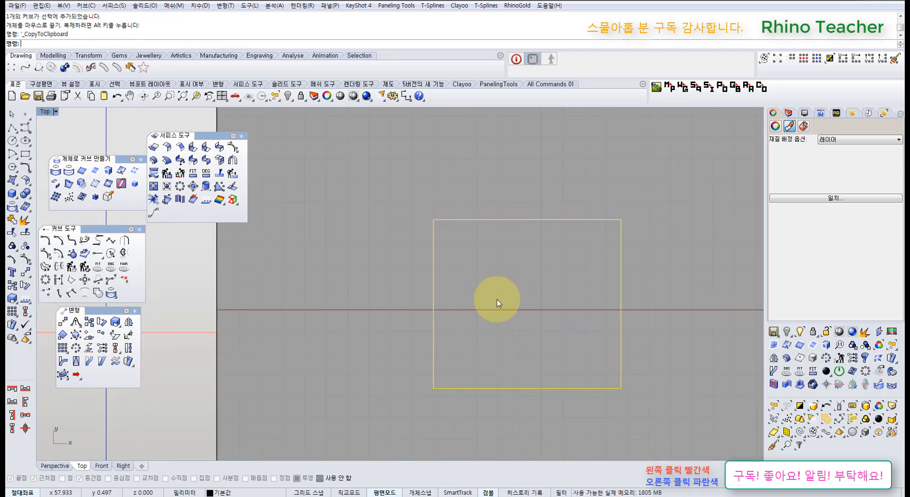
key("ctrl+v")
left_click_drag(439, 306, 444, 306, "shift")
left_click(392, 311)
scroll(380, 315, "down", 4)
right_click_drag(375, 318, 456, 329)
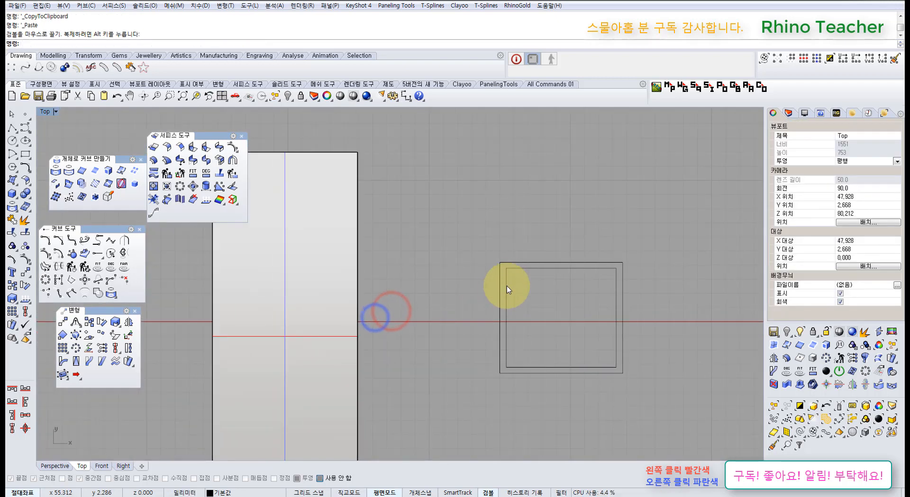
Apply both flat rectangles together onto the surface with ApplyCrv.
scroll(517, 258, "up", 15)
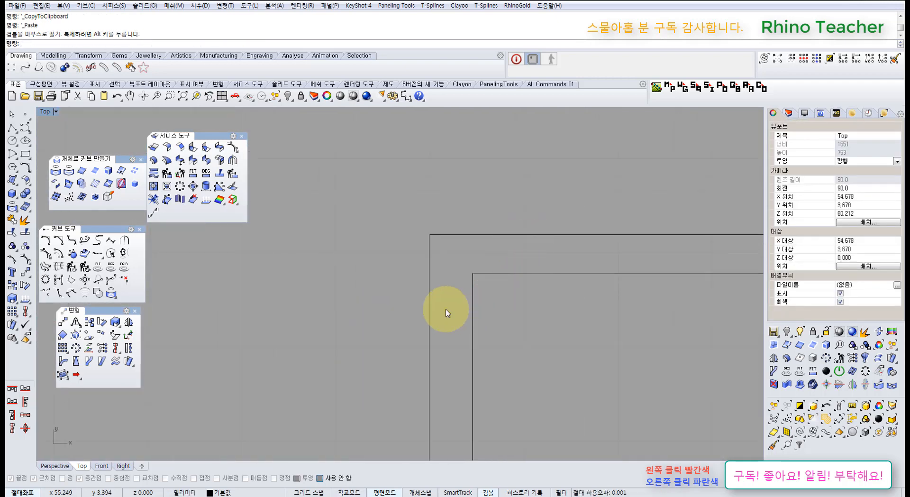
scroll(493, 341, "down", 6)
left_click_drag(514, 353, 436, 280)
scroll(427, 294, "up", 2)
right_click_drag(412, 347, 415, 315)
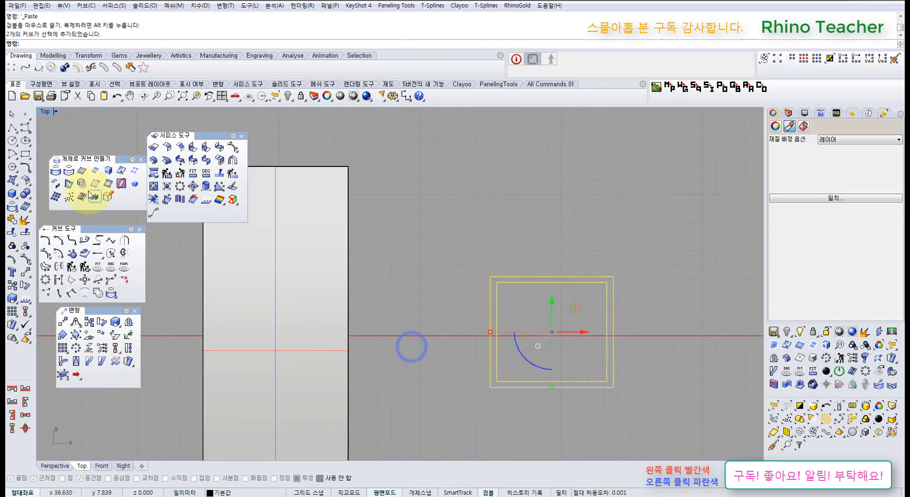
left_click(311, 220)
right_click_drag(278, 246, 478, 250)
Examine how the two applied rectangles fit the surface edges, and compare them with the flat originals.
scroll(431, 198, "up", 5)
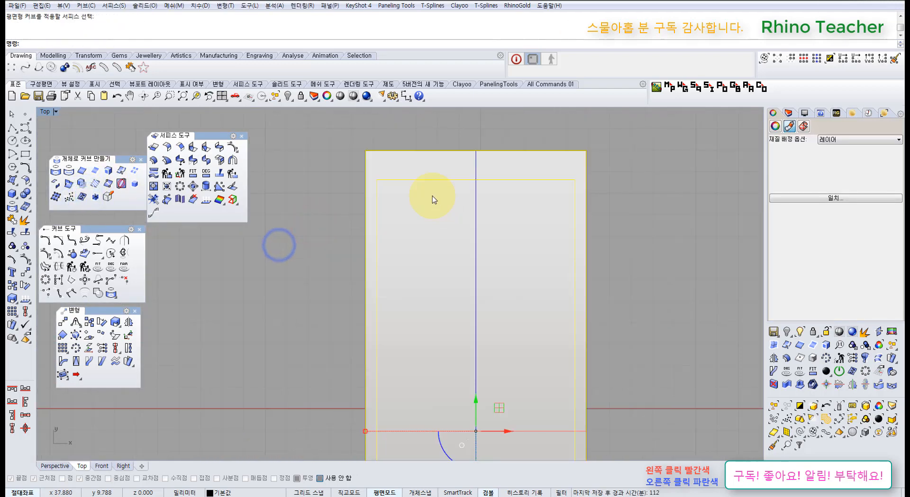
scroll(403, 192, "down", 7)
scroll(430, 256, "down", 2)
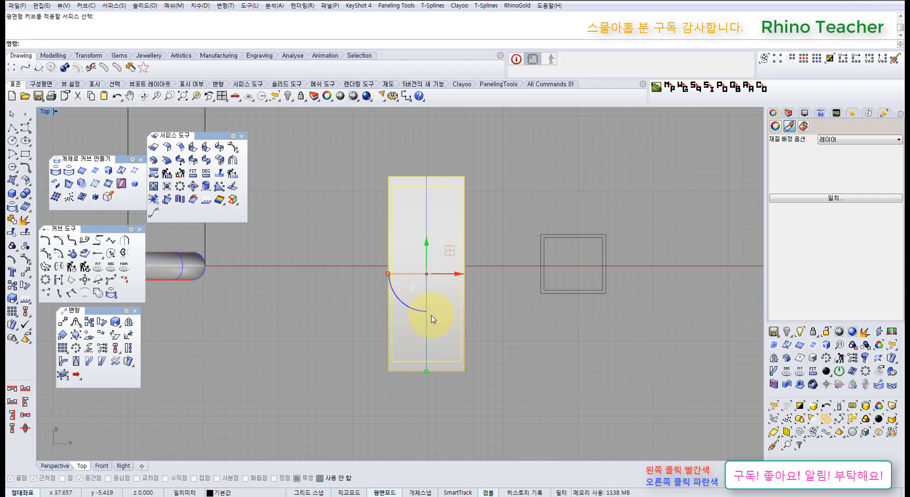
right_click_drag(551, 269, 478, 258)
scroll(332, 199, "up", 3)
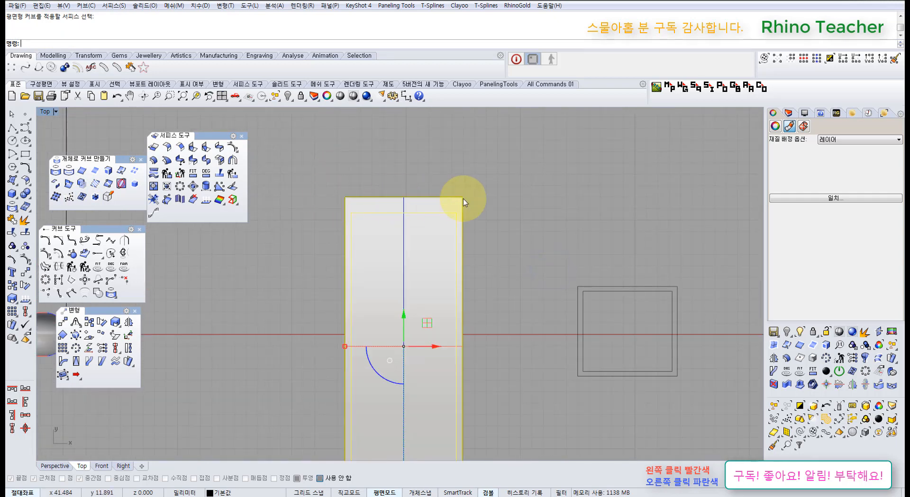
right_click_drag(341, 268, 326, 248)
left_click(504, 219)
right_click_drag(471, 224, 464, 236)
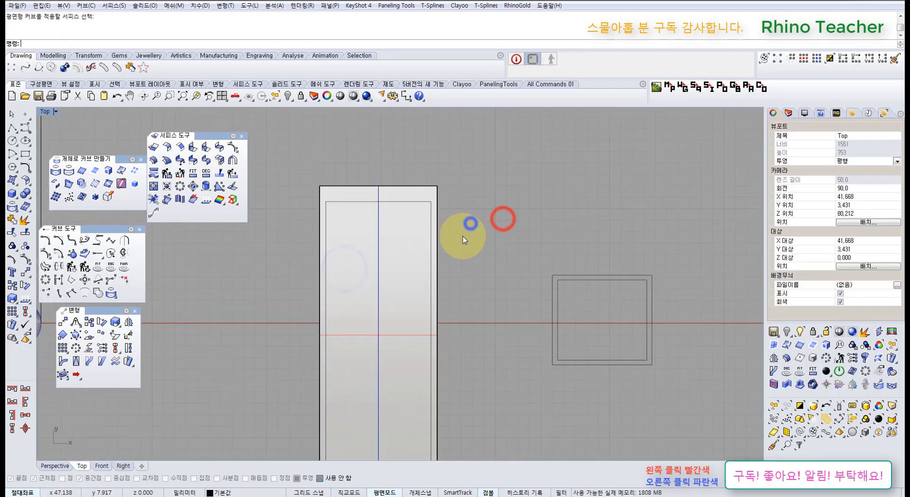
Delete the two applied curves and the two flat rectangles, keeping only the surface.
scroll(464, 235, "down", 3)
left_click_drag(477, 246, 411, 209)
scroll(414, 243, "up", 4)
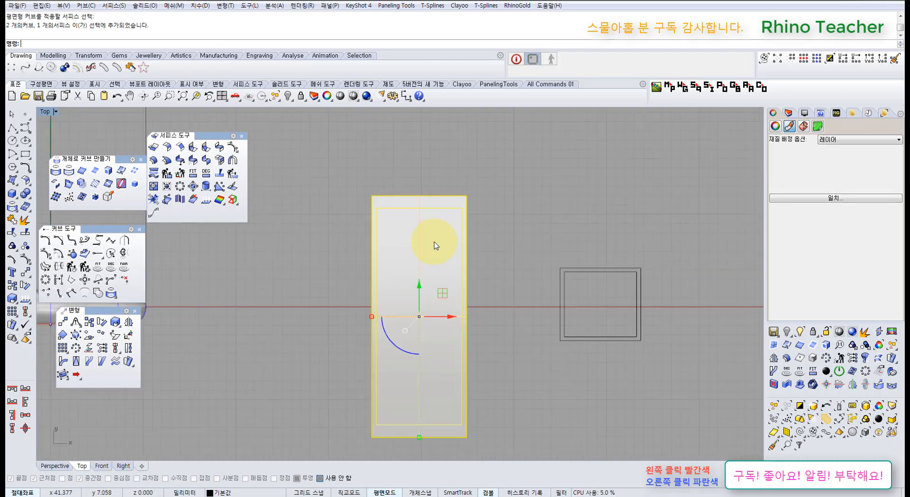
left_click(434, 242, "ctrl")
left_click_drag(610, 243, 565, 298)
right_click_drag(559, 299, 506, 311)
key("Delete")
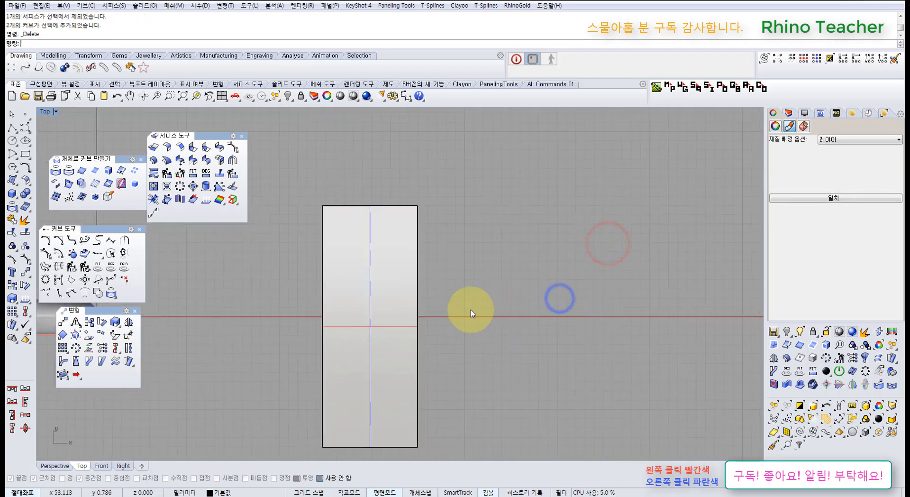
Split the surface by isocurves in the U direction near its upper and lower ends, with Shrink set to No.
right_click_drag(426, 310, 411, 303)
left_click(408, 300)
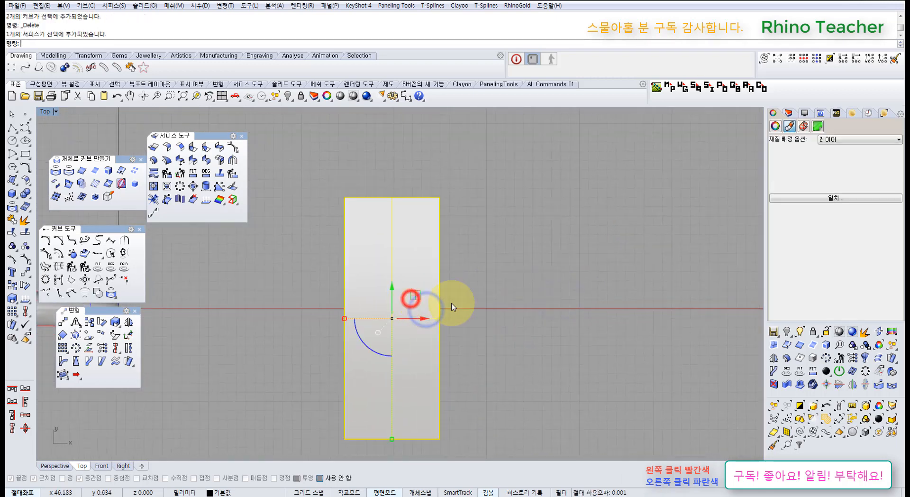
left_click(13, 129)
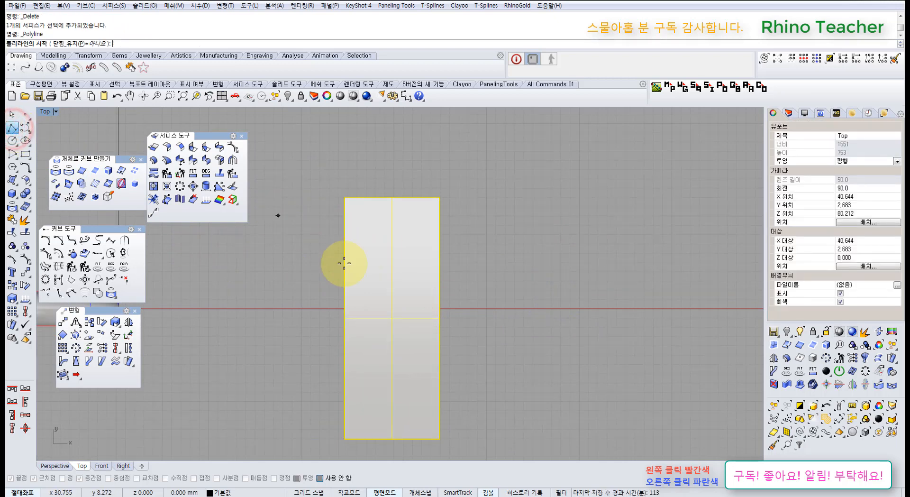
left_click(27, 233)
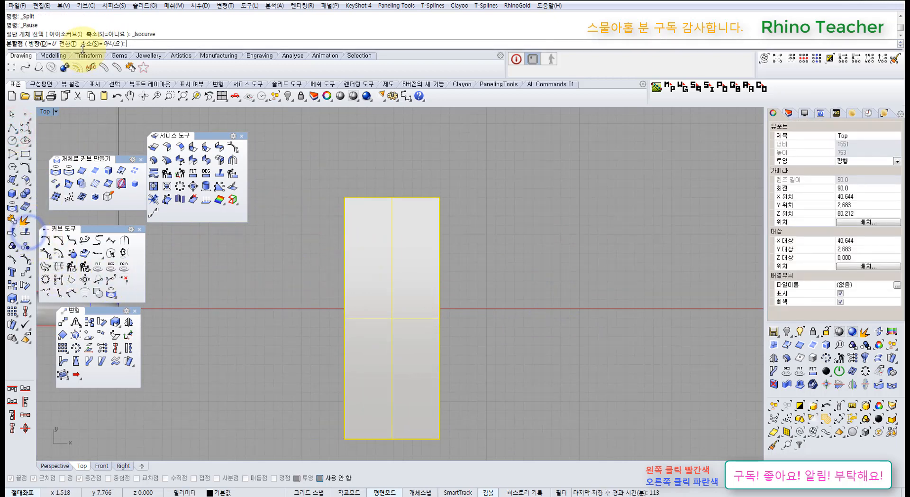
left_click(392, 227)
left_click(393, 408)
right_click(388, 372)
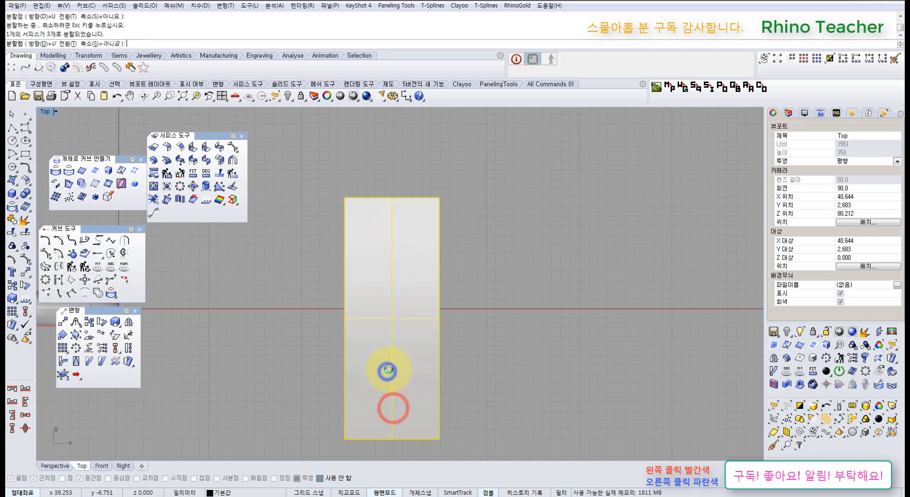
left_click(482, 353)
Delete the upper and lower end pieces of the split surface.
left_click(409, 218)
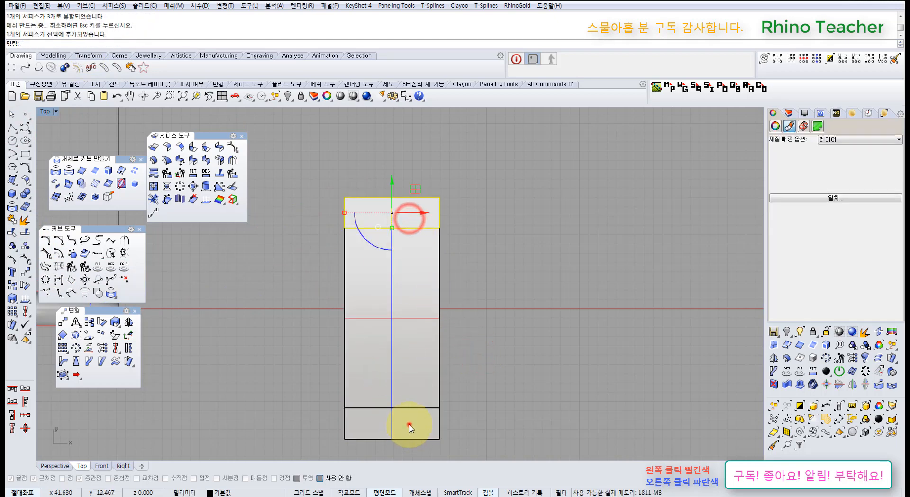
left_click(408, 422, "shift")
key("Delete")
Turn on the control points of the remaining middle surface.
left_click(402, 394)
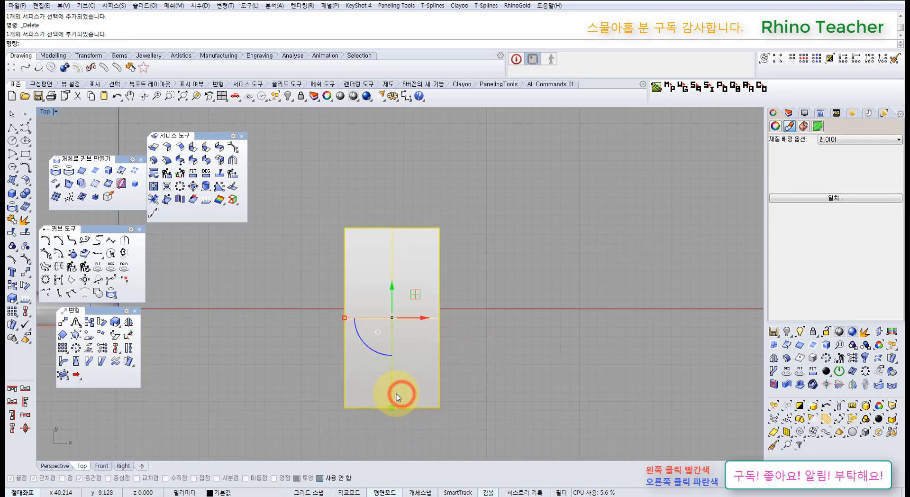
key("F10")
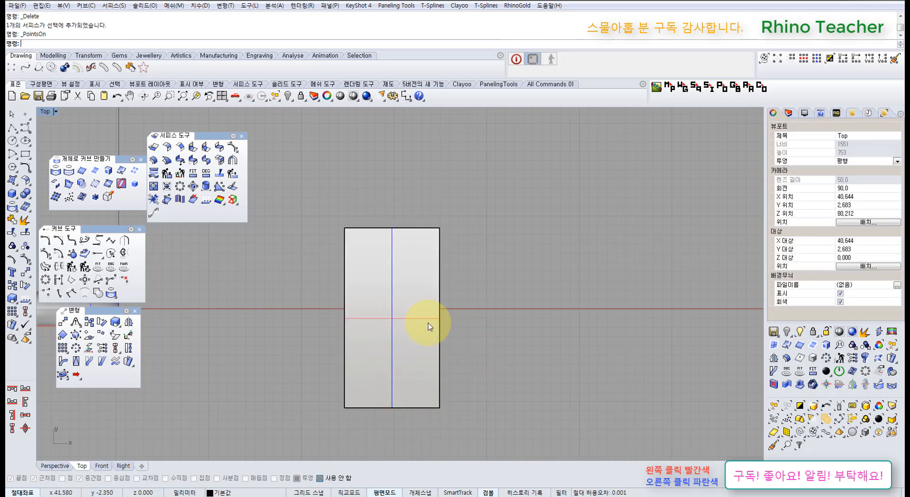
left_click(415, 292)
key("F10")
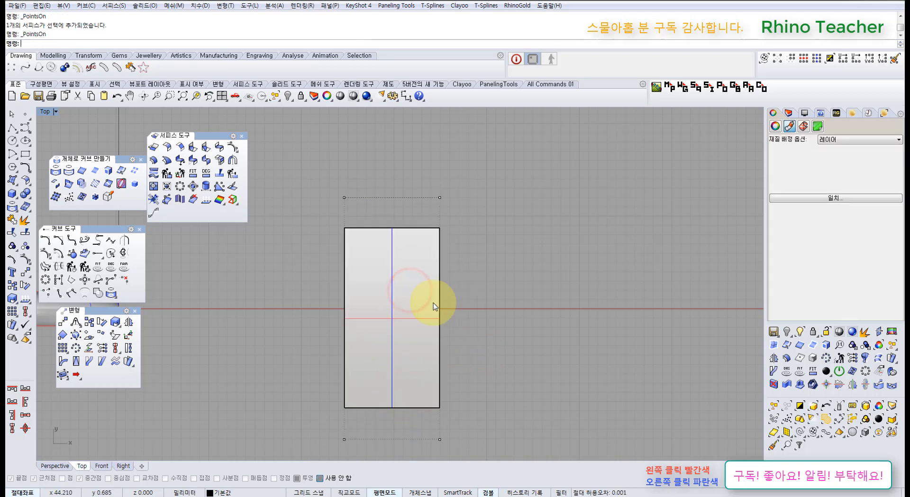
Untrim the surface's upper edge without keeping trim objects, and undo it.
right_click(13, 232)
left_click(352, 228)
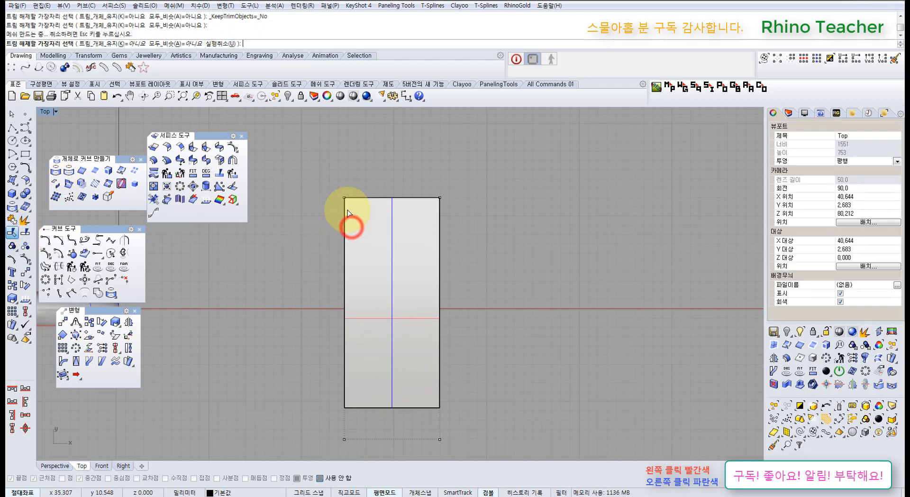
right_click(308, 210)
key("ctrl+z")
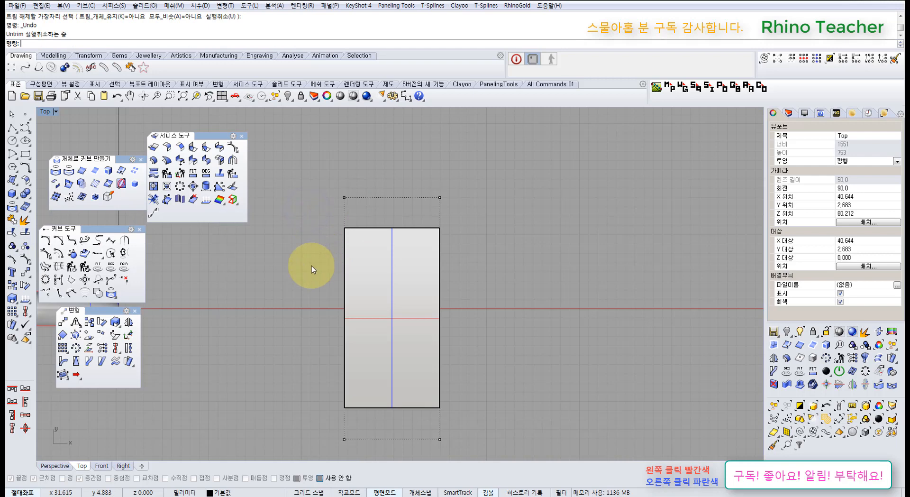
Try Untrim on the surface's upper edge with KeepTrimObjects set to Yes, inspect the trim line, and undo it.
right_click(12, 232)
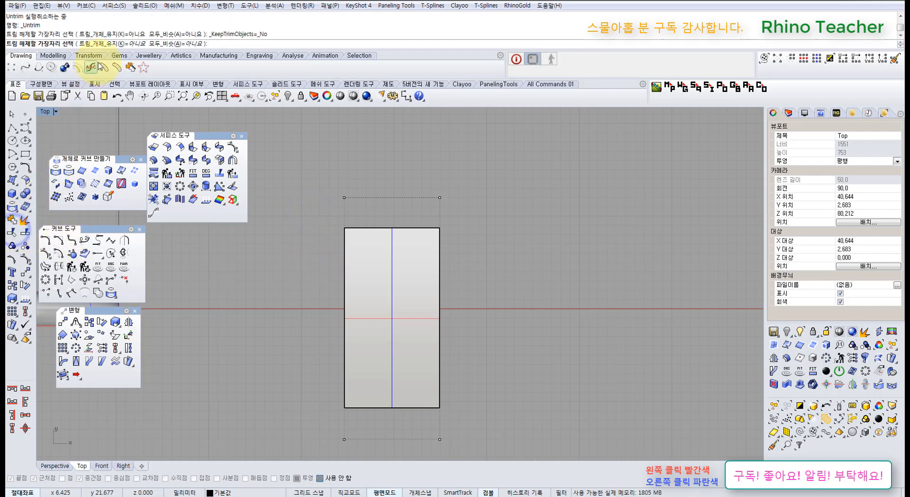
left_click(111, 43)
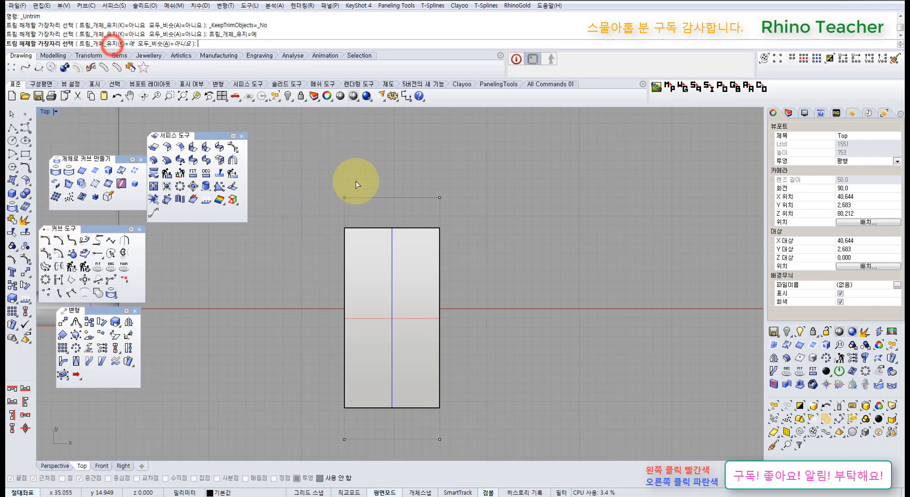
left_click(370, 230)
scroll(378, 230, "up", 5)
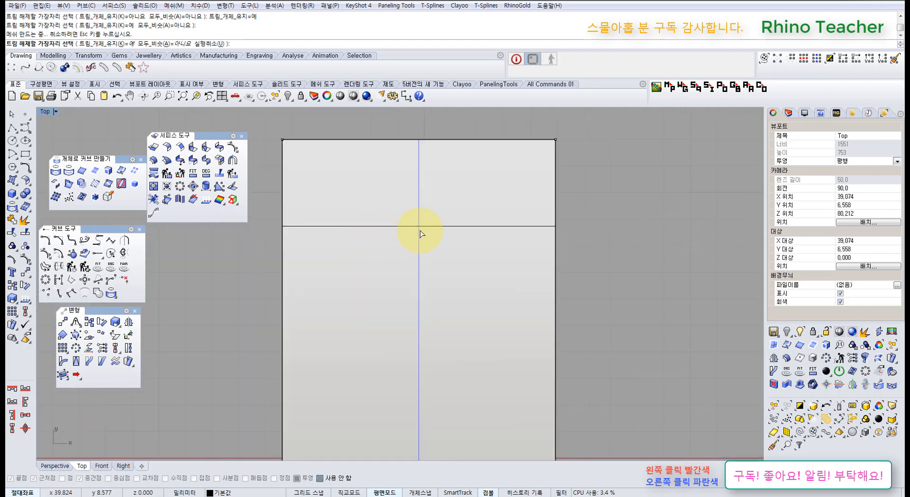
scroll(420, 234, "up", 3)
scroll(420, 234, "down", 3)
right_click_drag(403, 239, 450, 268)
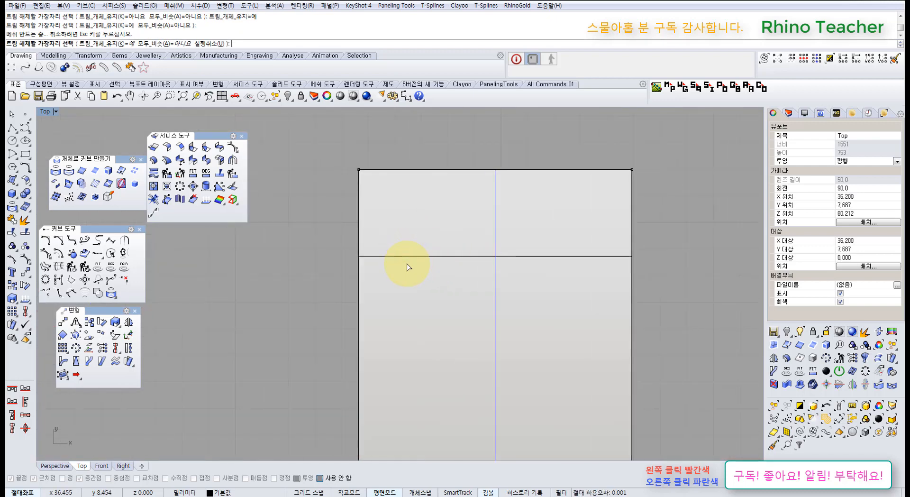
key("ctrl+z")
key("Return")
Show the surface's control points again and untrim its upper edge with KeepTrimObjects set to Yes.
left_click(402, 281)
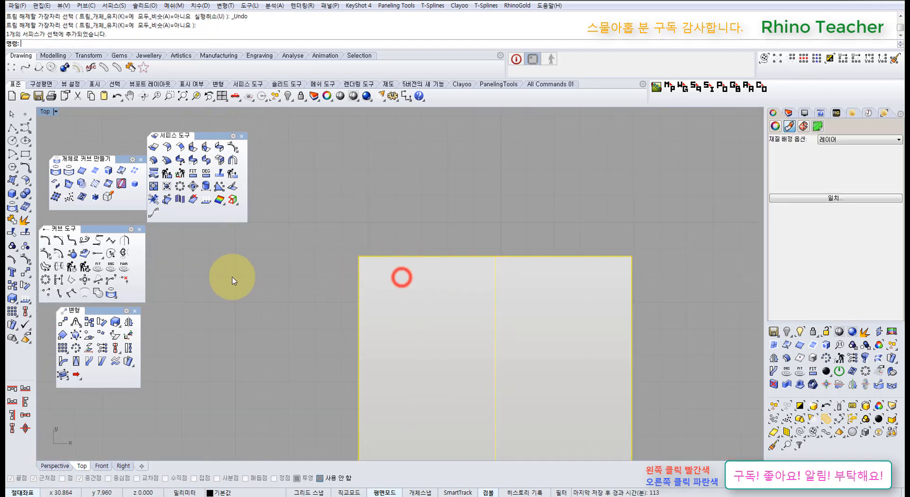
key("F10")
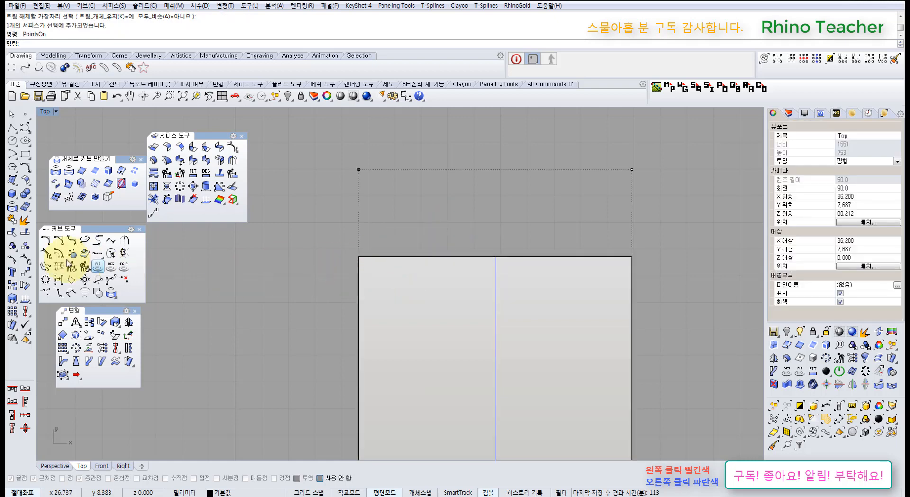
right_click(12, 236)
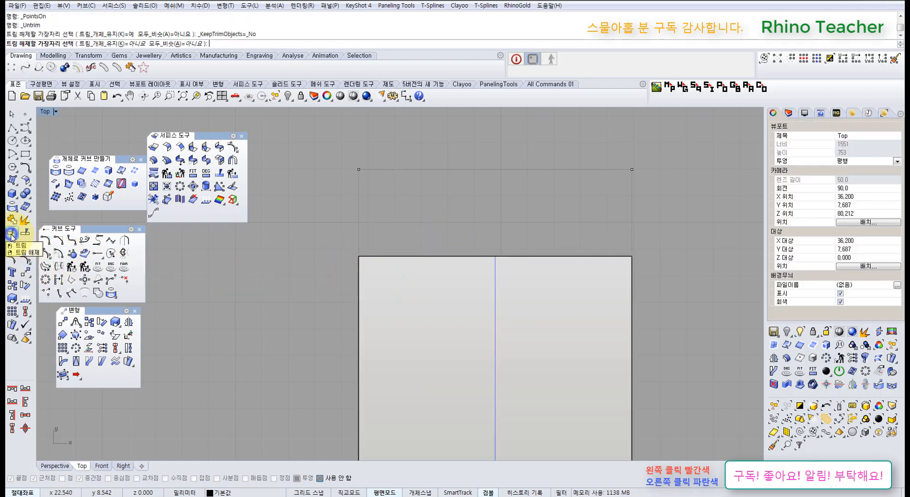
left_click(107, 44)
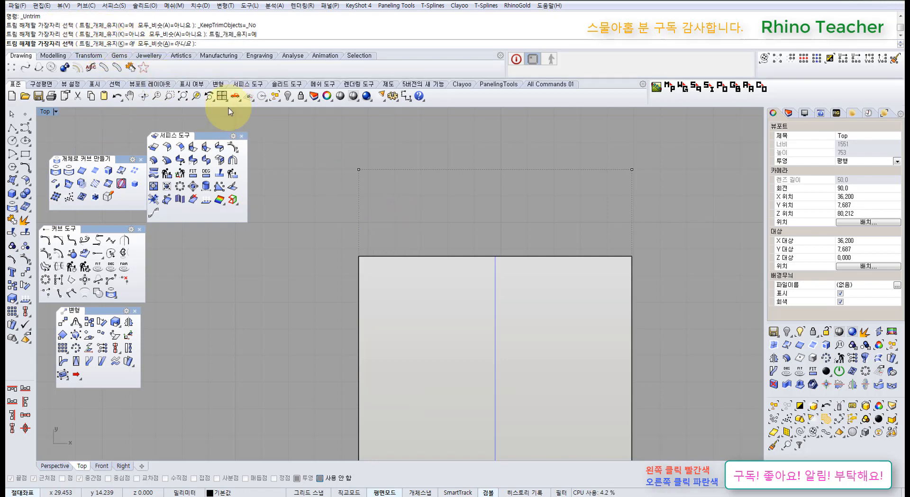
left_click(405, 257)
right_click_drag(418, 255, 335, 263)
scroll(315, 266, "down", 6)
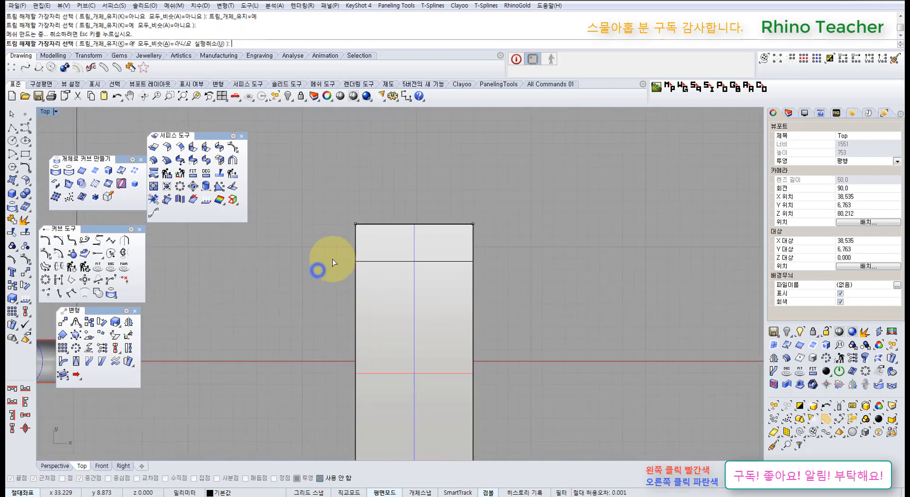
right_click(333, 261)
Inspect the trim curve kept near the untrimmed surface's upper edge, and undo the untrim.
scroll(334, 260, "up", 6)
left_click_drag(297, 234, 695, 325)
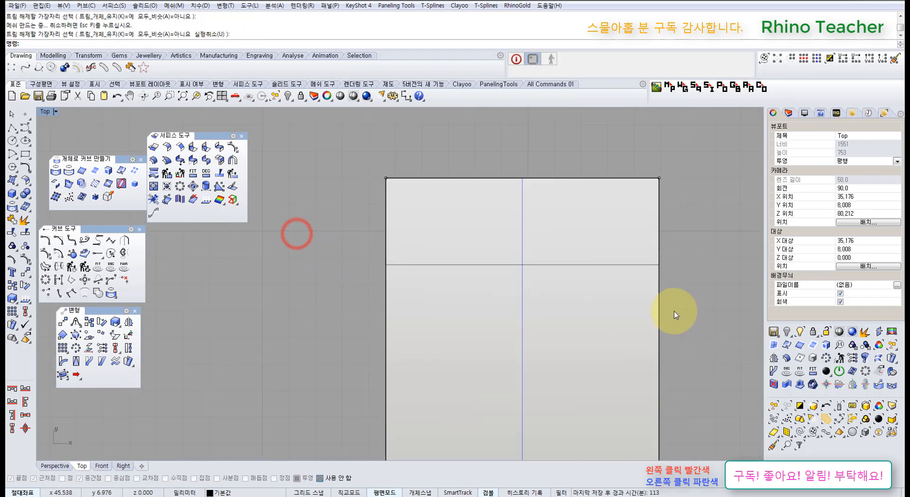
right_click(645, 306)
left_click(640, 264)
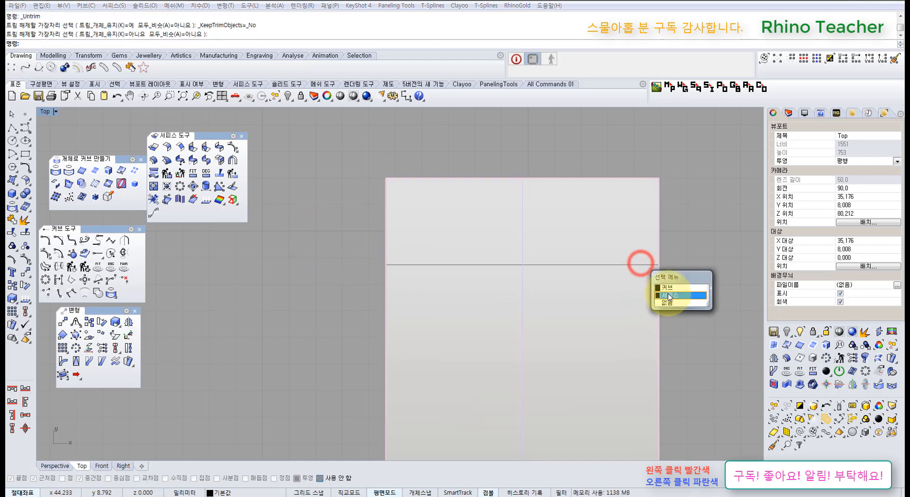
left_click(670, 296)
scroll(678, 297, "down", 3)
right_click_drag(679, 298, 555, 226)
scroll(547, 268, "down", 3)
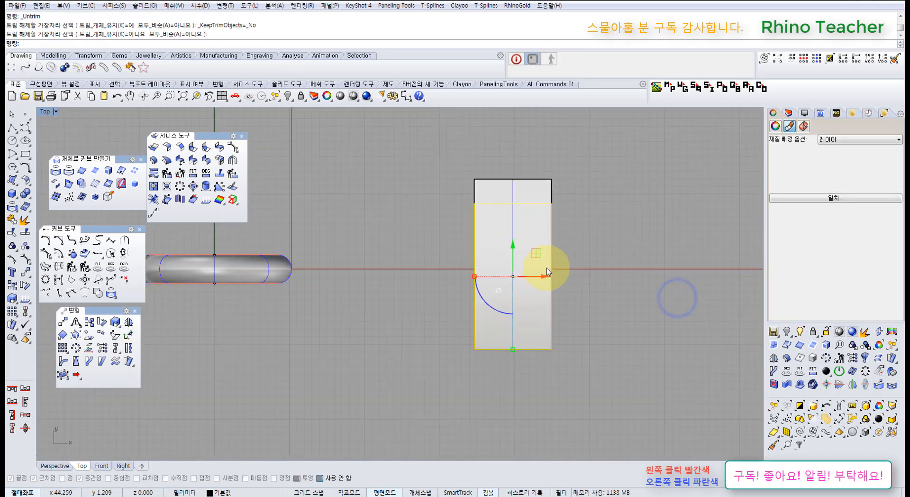
scroll(547, 268, "up", 2)
key("ctrl+z")
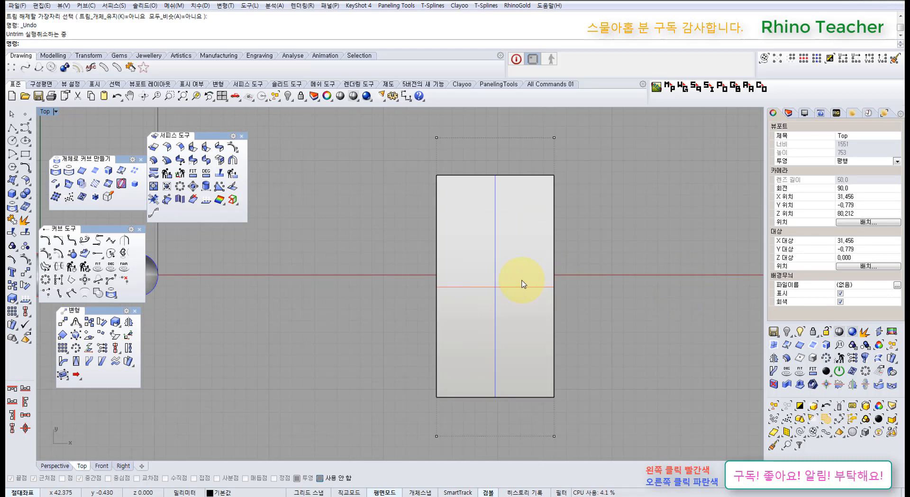
Generate flat UV curves from the trimmed middle surface with CreateUVCrv.
right_click_drag(484, 290, 436, 289)
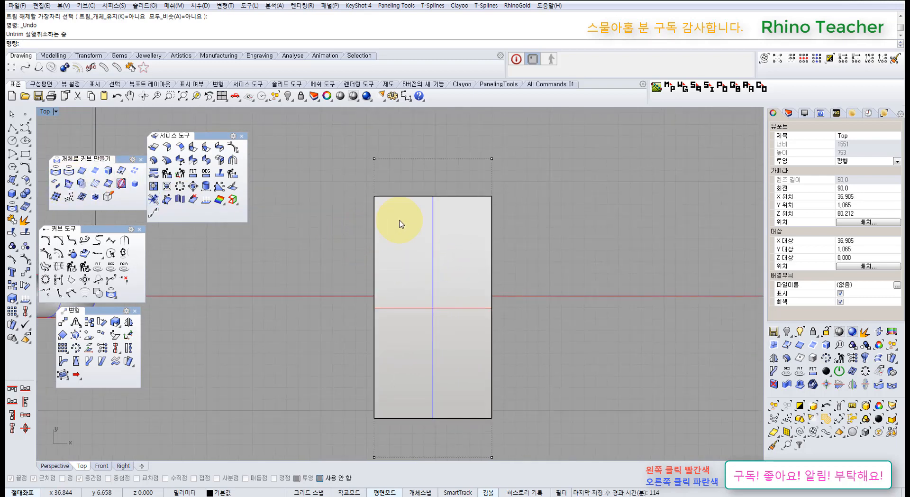
right_click_drag(474, 218, 427, 230)
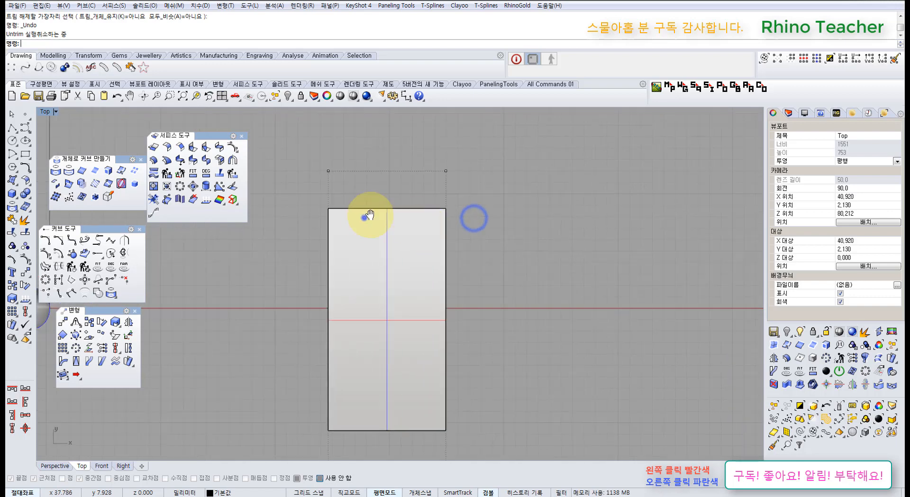
right_click_drag(365, 218, 358, 247, "ctrl")
left_click(407, 250)
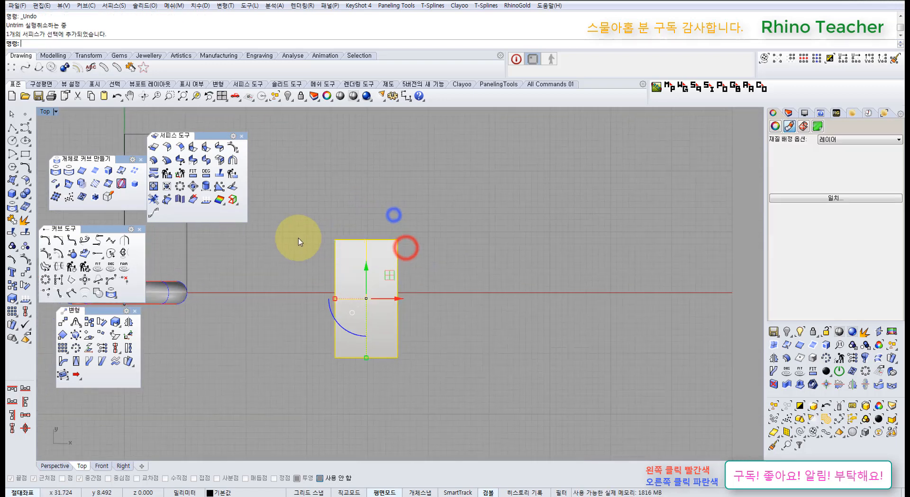
left_click(81, 195)
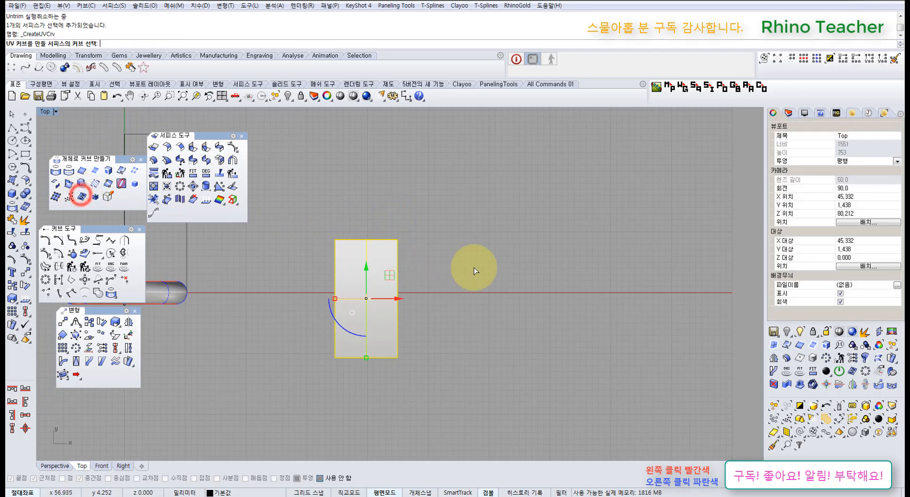
right_click(474, 267)
Move the generated UV curves from the origin to beside the trimmed surface.
scroll(390, 258, "down", 8)
right_click_drag(314, 237, 367, 270)
left_click_drag(366, 255, 493, 299)
scroll(471, 301, "up", 10)
right_click_drag(466, 314, 467, 299)
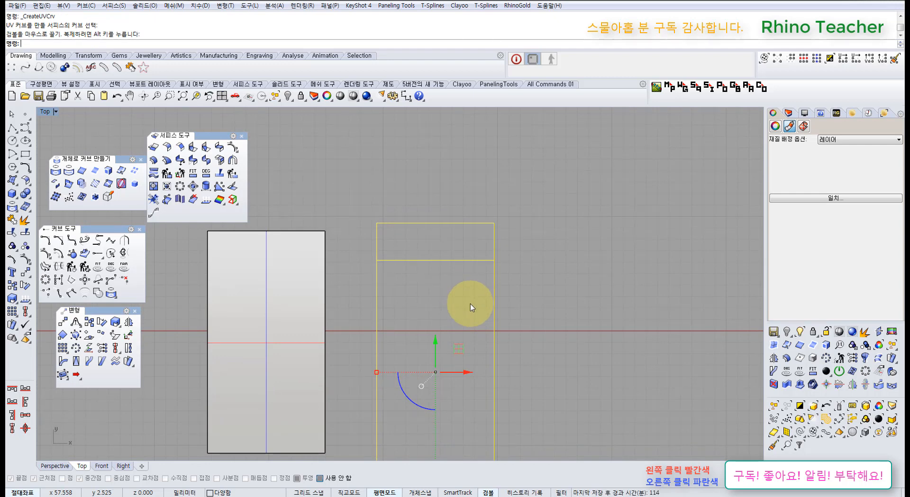
right_click_drag(471, 348, 499, 333)
left_click_drag(486, 335, 481, 304)
Compare the inner and outer rectangles of the flat UV curves with the trimmed surface's outline.
scroll(465, 346, "down", 6)
right_click_drag(466, 344, 458, 315)
scroll(493, 310, "up", 6)
key("ctrl+F4")
key("ctrl+F1")
scroll(547, 317, "down", 6)
scroll(471, 283, "up", 4)
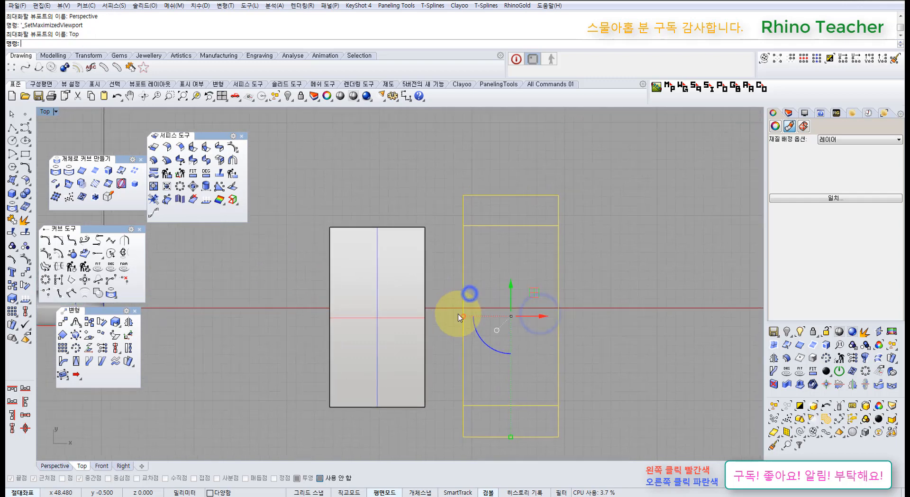
left_click(507, 252)
left_click_drag(530, 258, 507, 215)
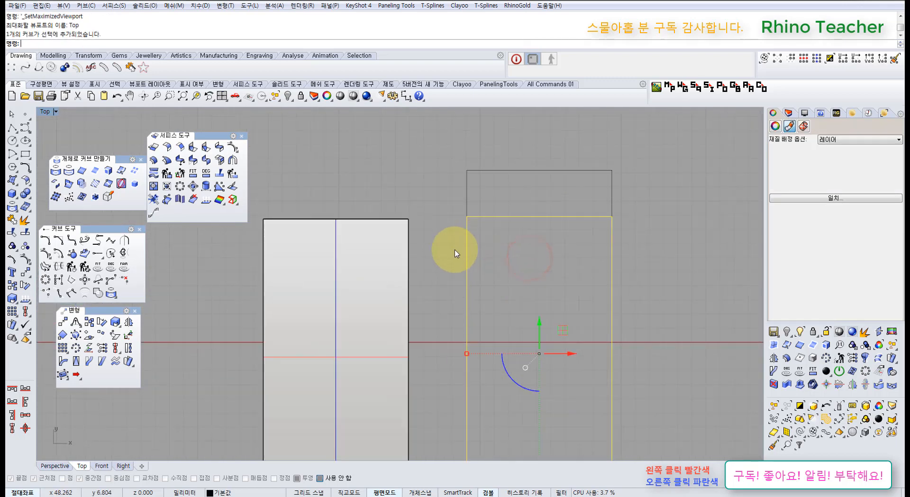
right_click_drag(461, 258, 473, 255)
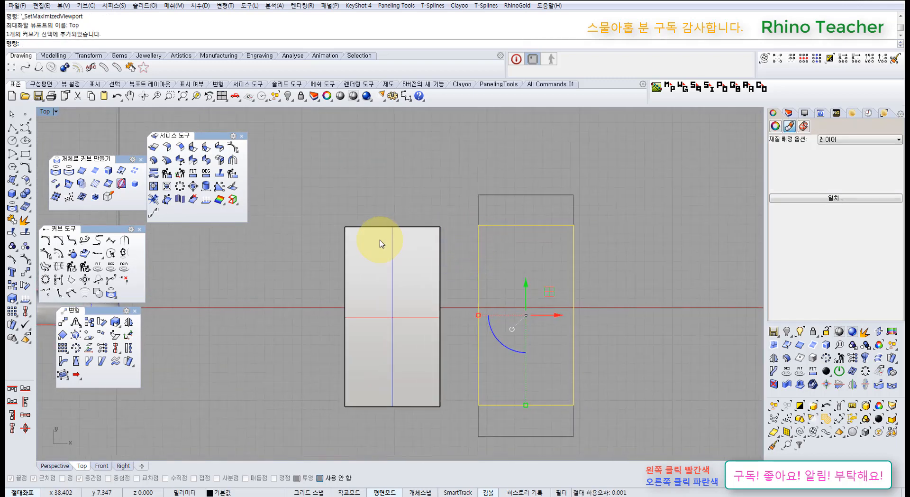
Draw a five-pointed star inside the UV rectangles with an outer radius of about 5.1 mm.
left_click(14, 191)
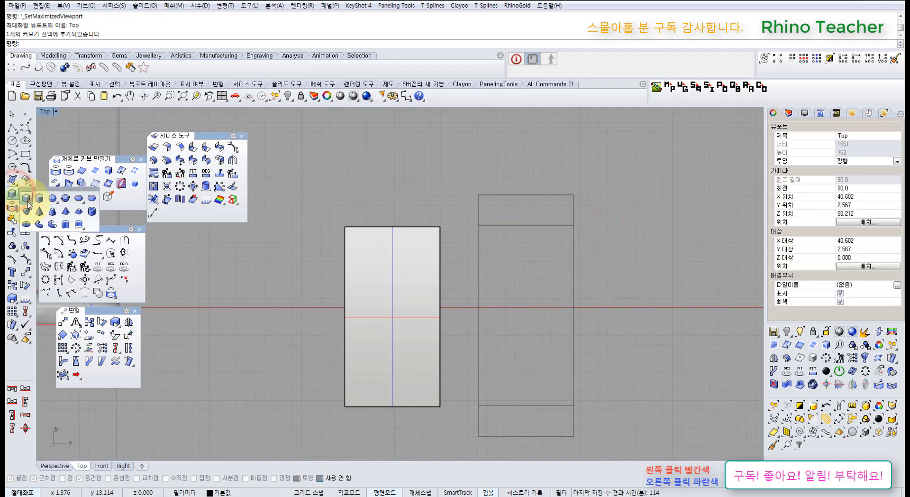
left_click(14, 167)
left_click(53, 185)
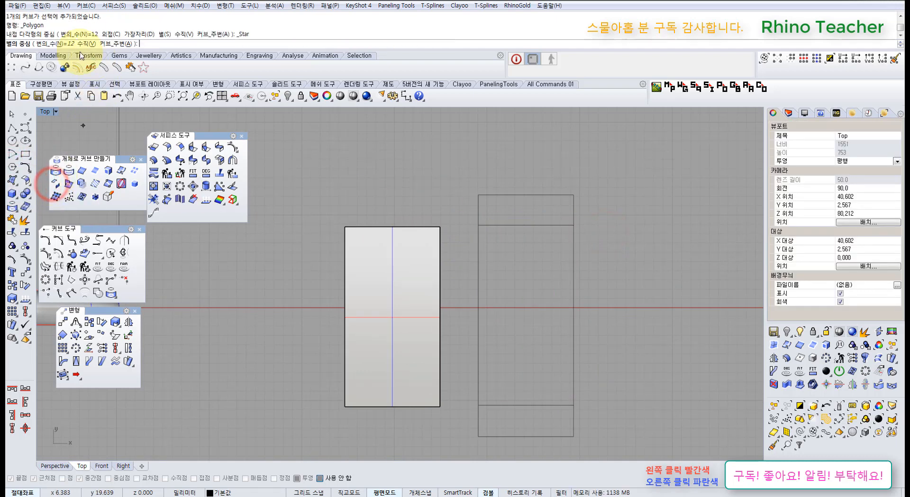
type("5")
key("Return")
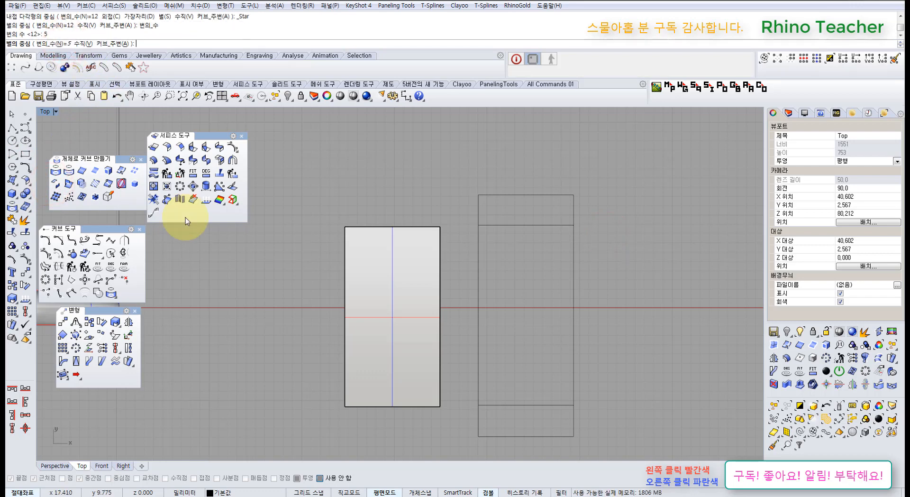
scroll(555, 325, "up", 6)
left_click(514, 301)
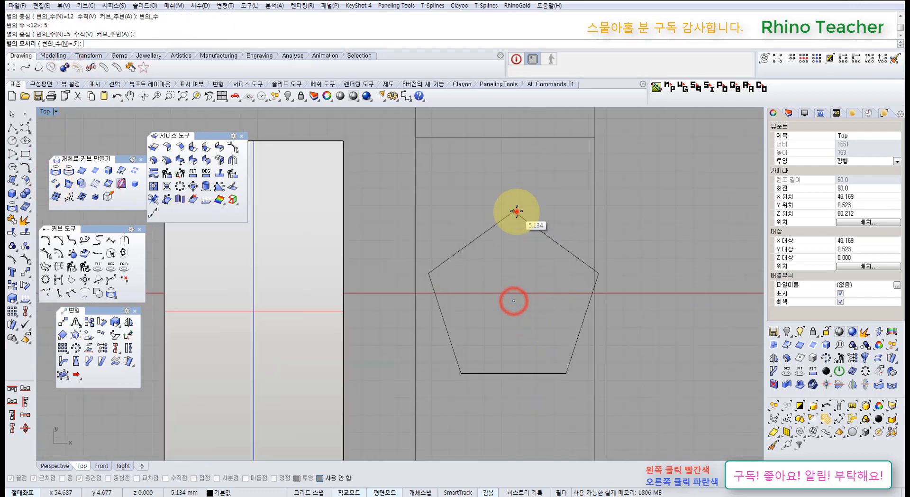
left_click(515, 211)
left_click(519, 253)
Shift the star toward the middle of the UV rectangles and scale it down uniformly.
left_click(574, 274)
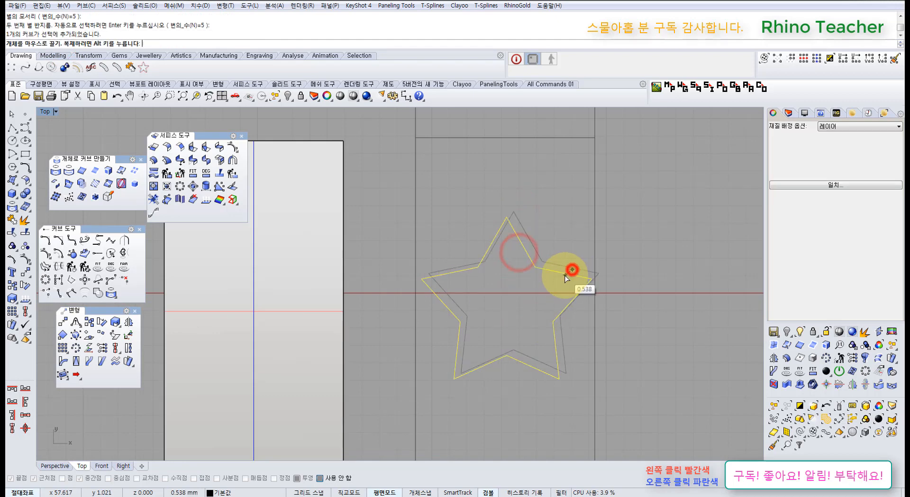
left_click_drag(423, 298, 444, 298)
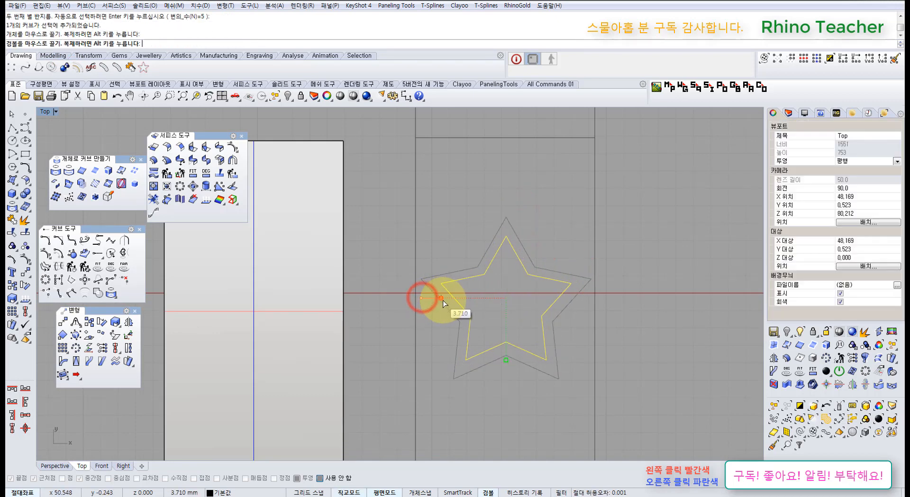
scroll(480, 329, "down", 6)
right_click_drag(509, 325, 526, 277)
left_click(606, 278)
scroll(532, 268, "up", 4)
scroll(527, 279, "down", 4)
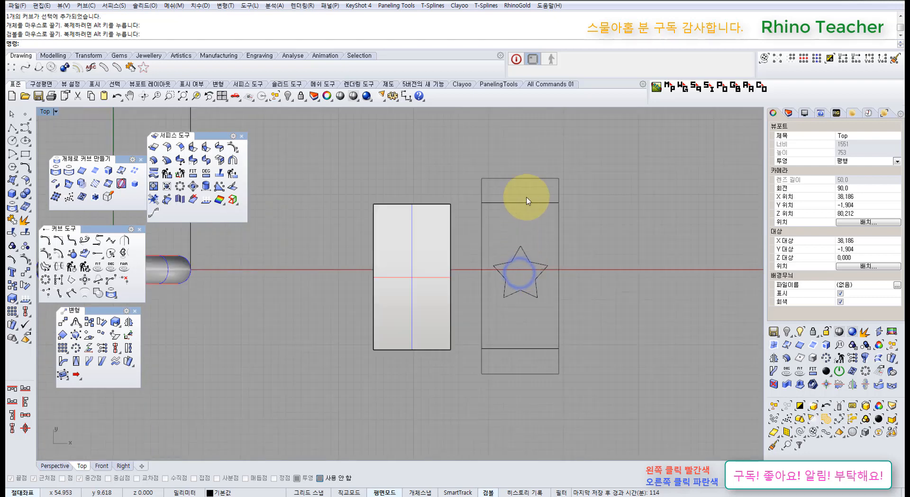
Try moving the star directly onto the surface without mapping it, and undo the move.
left_click_drag(532, 185, 502, 277)
left_click(630, 289)
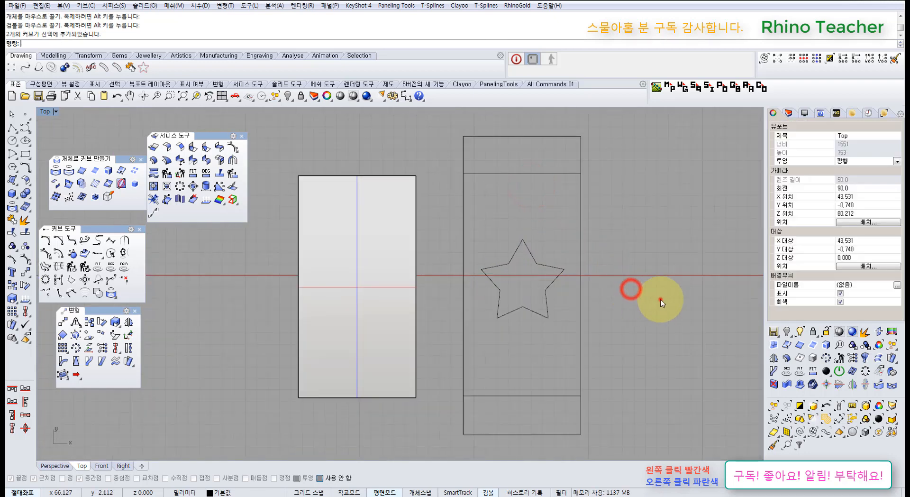
left_click_drag(657, 301, 487, 130)
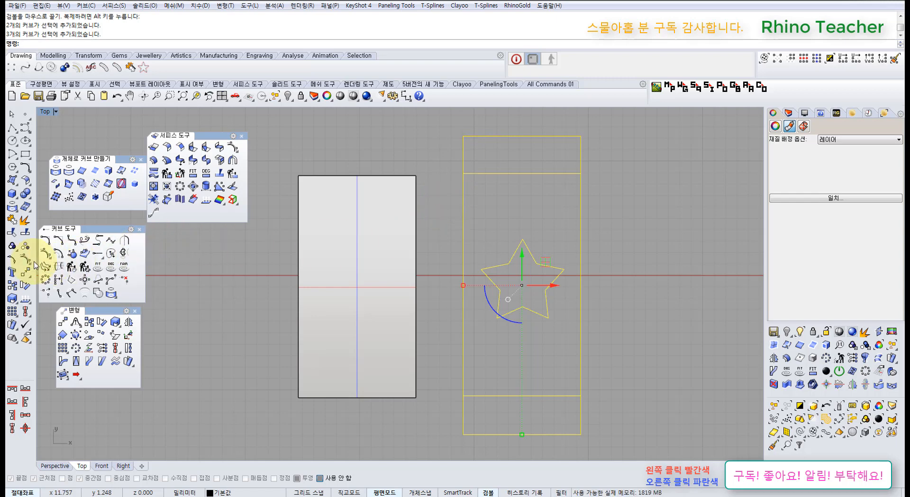
left_click(433, 217)
left_click_drag(496, 266, 335, 273)
key("ctrl+z")
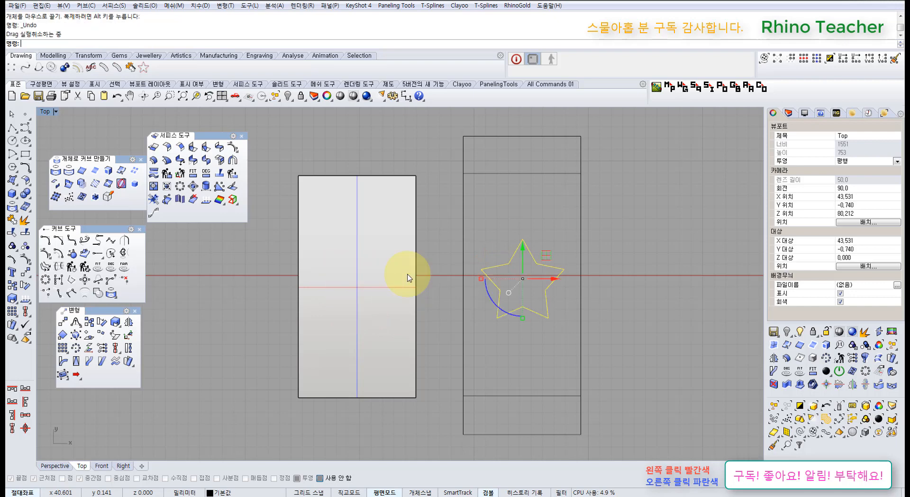
Map the star together with both UV rectangles onto the trimmed surface using ApplyCrv.
left_click(643, 248)
left_click_drag(638, 291, 489, 172)
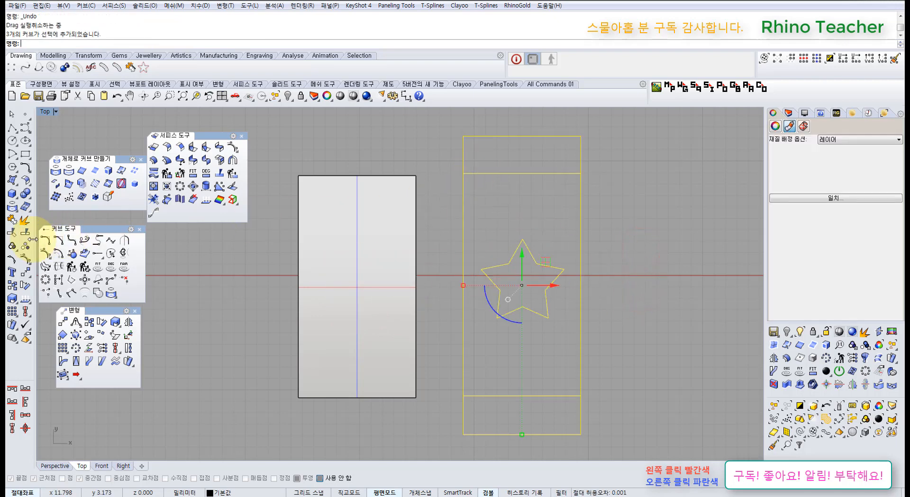
left_click(396, 238)
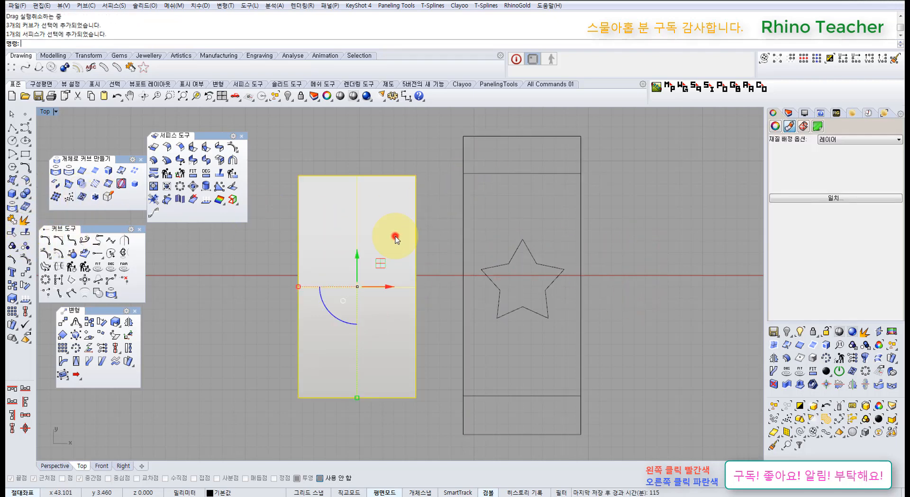
key("Escape")
scroll(411, 253, "down", 3)
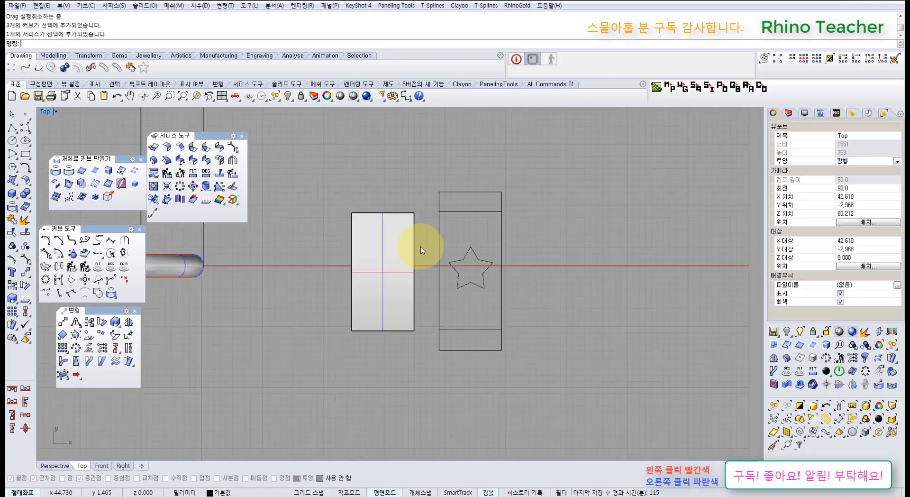
left_click_drag(534, 295, 446, 222)
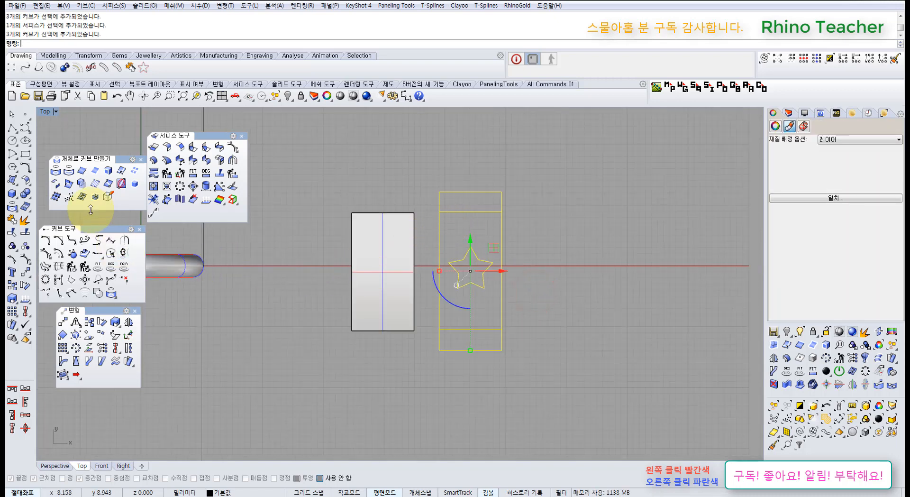
left_click(84, 197)
left_click(397, 238)
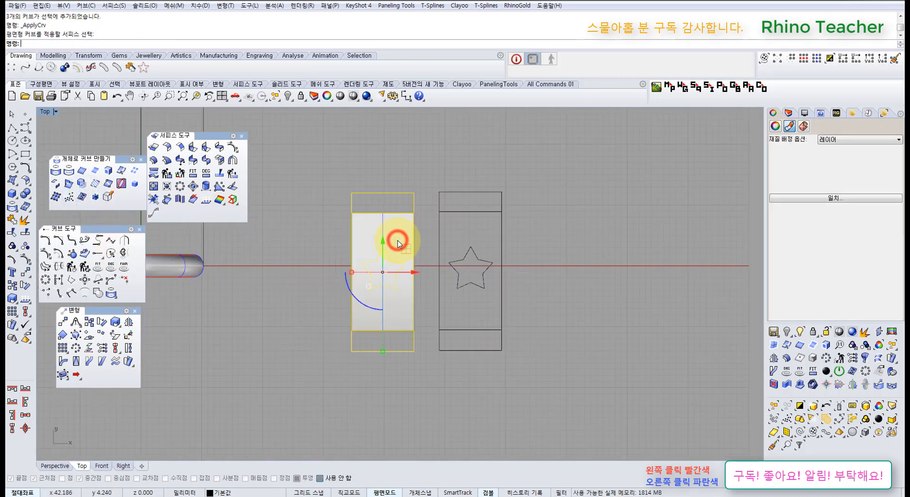
Shift the flat star slightly within the UV rectangles and set its display colour to red.
scroll(391, 263, "up", 3)
left_click(456, 245)
left_click_drag(532, 260, 509, 273)
scroll(517, 264, "up", 3)
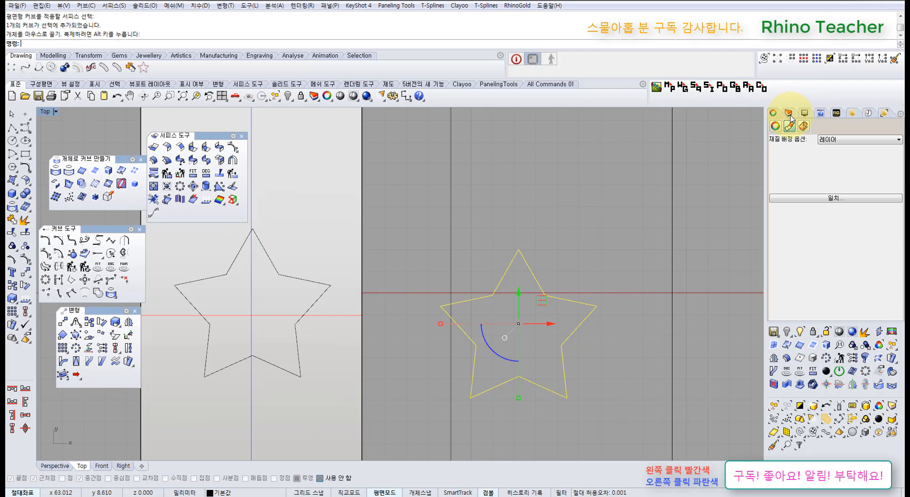
left_click(777, 126)
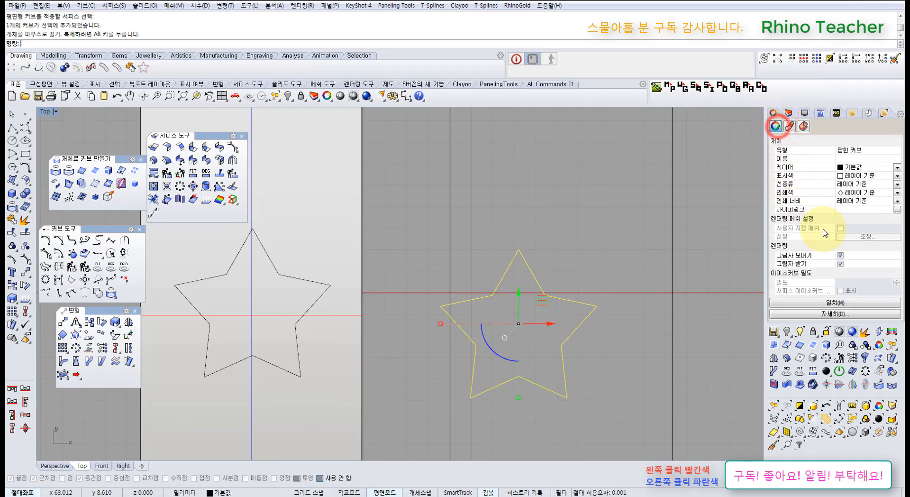
left_click(857, 177)
left_click(854, 209)
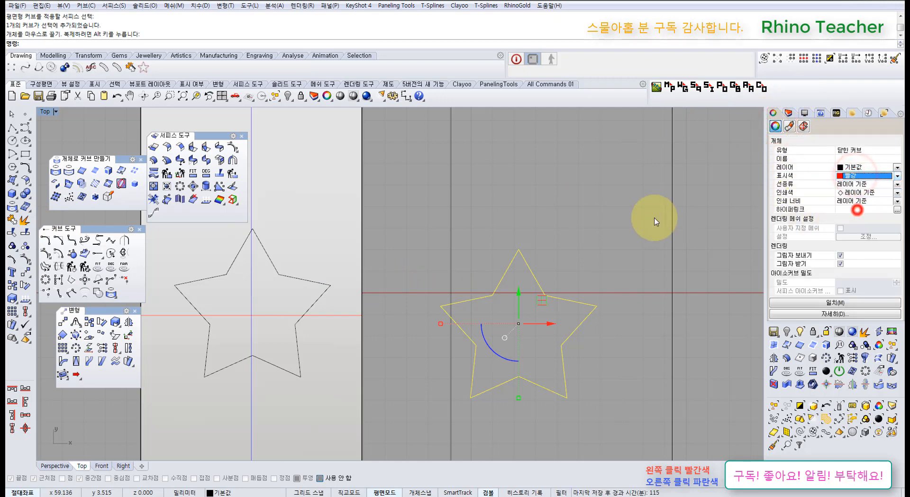
left_click(580, 217)
Move the red star from its top point onto the top point of the star mapped on the surface.
left_click(562, 251)
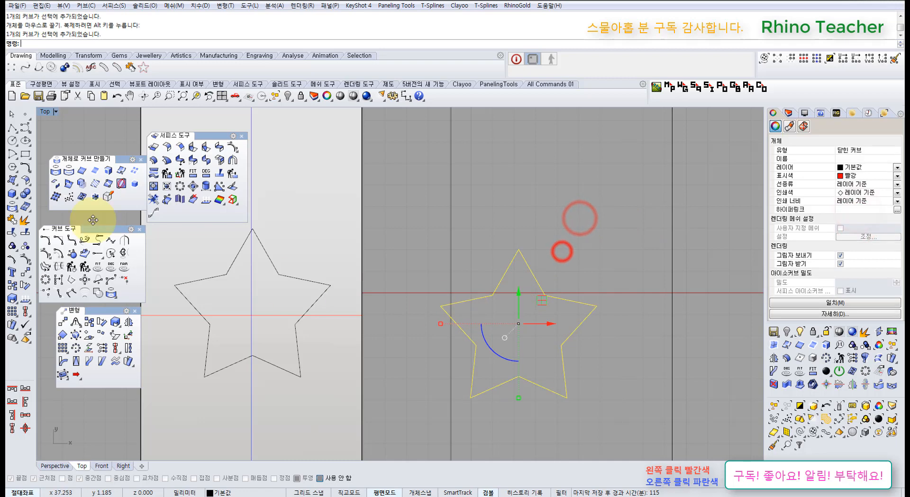
left_click(25, 272)
left_click(519, 249)
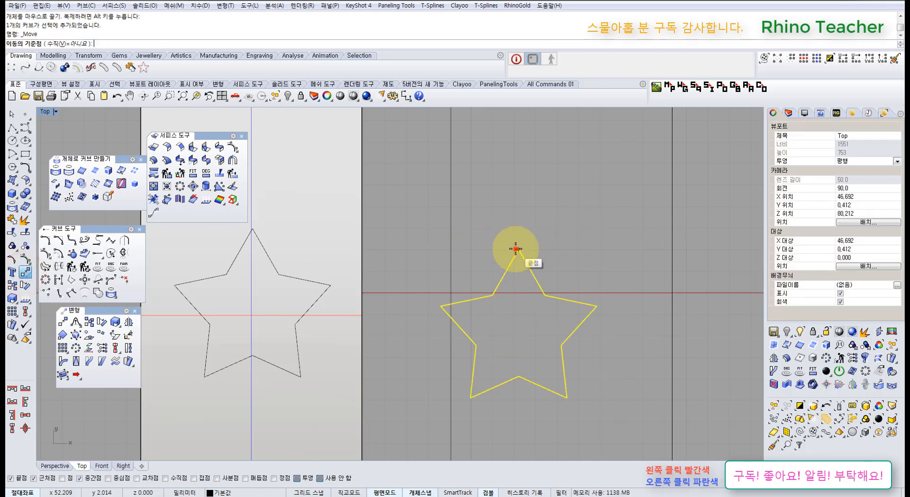
left_click(252, 231)
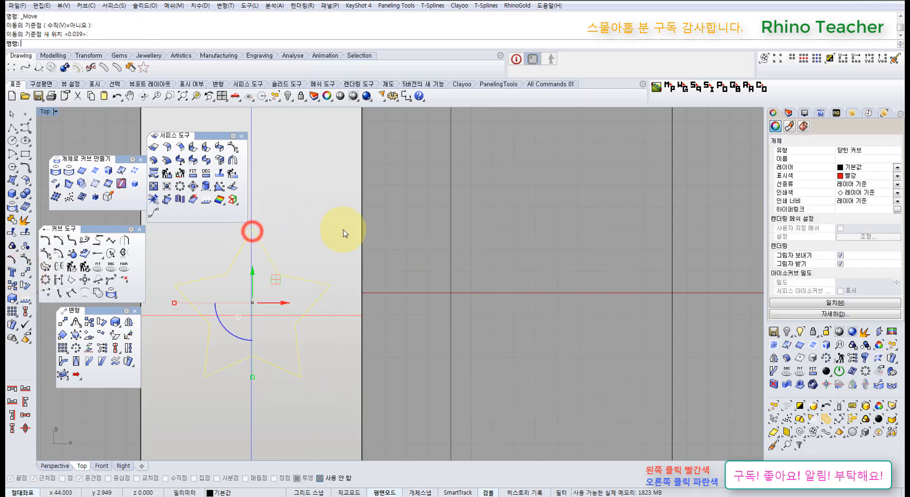
Try moving the surface and star aside, and undo everything back to before ApplyCrv.
right_click_drag(343, 236, 488, 222)
scroll(485, 223, "down", 8)
left_click(485, 218)
scroll(438, 225, "up", 6)
left_click_drag(439, 225, 666, 223)
key("ctrl+z")
scroll(455, 251, "down", 3)
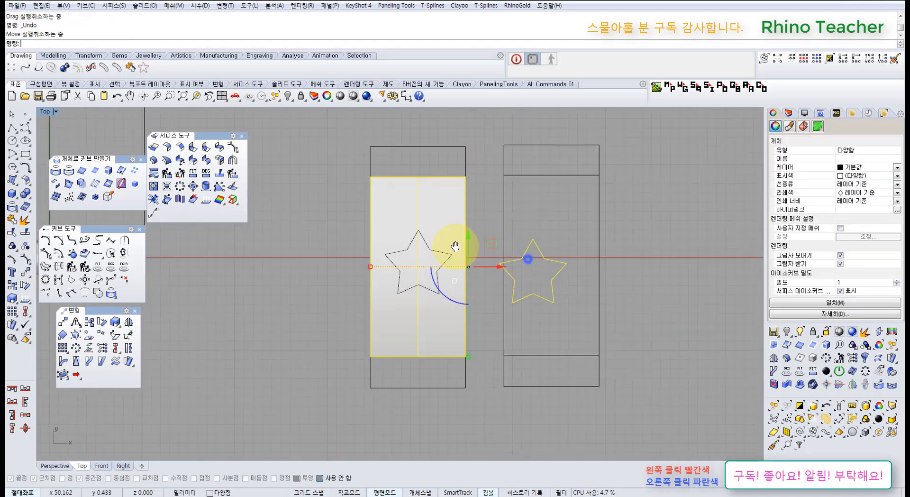
key("ctrl+z")
left_click(570, 219)
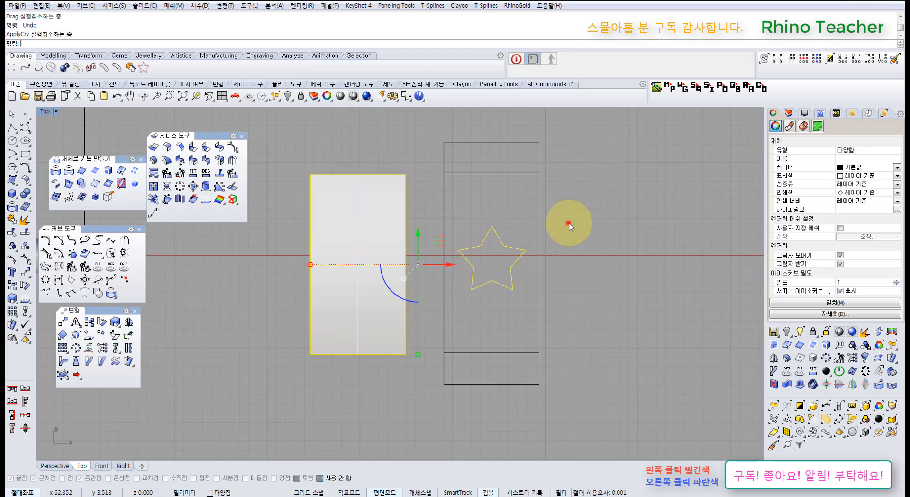
Map the flat star together with the smaller UV rectangle onto the trimmed surface using ApplyCrv.
scroll(493, 212, "up", 2)
right_click_drag(491, 212, 471, 252)
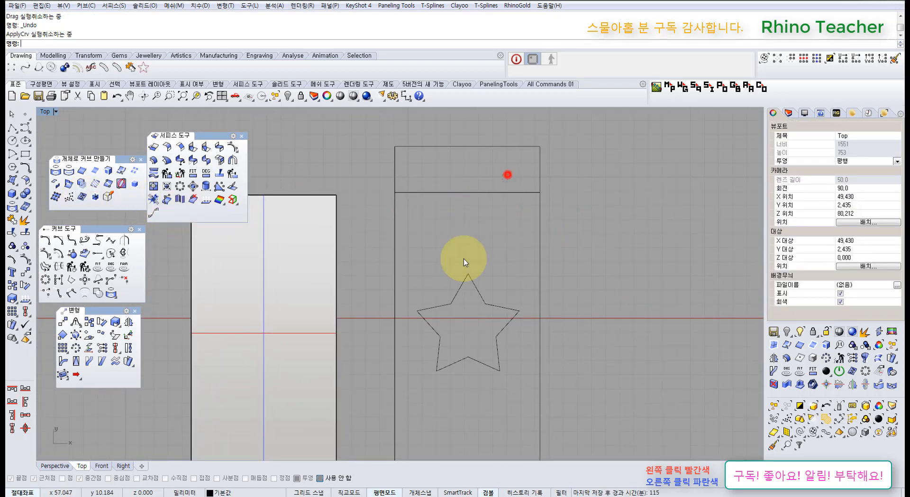
left_click_drag(463, 258, 448, 308)
scroll(478, 260, "down", 2)
right_click_drag(458, 300, 390, 238)
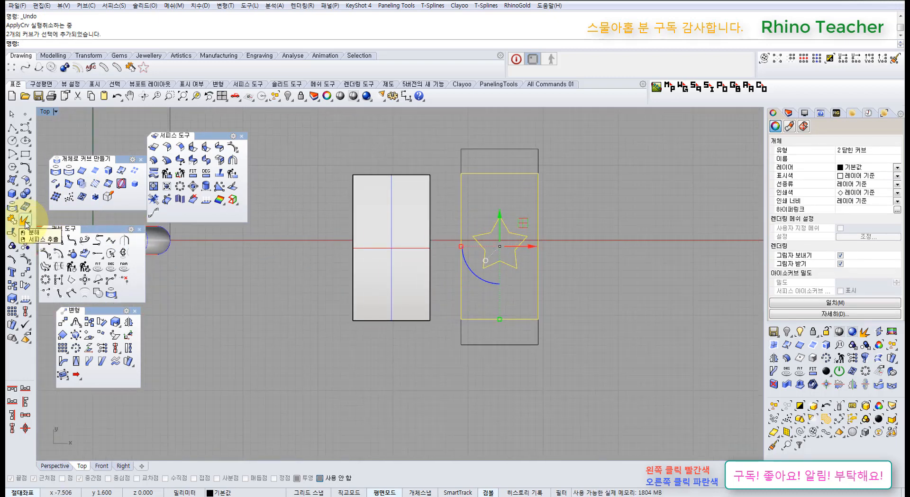
left_click(87, 198)
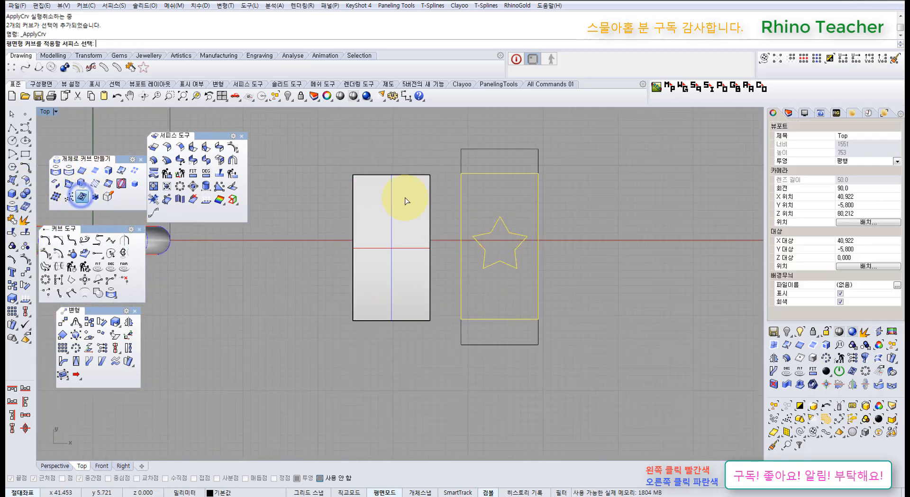
left_click(409, 198)
scroll(400, 208, "up", 8)
scroll(326, 218, "down", 6)
right_click_drag(326, 218, 380, 249)
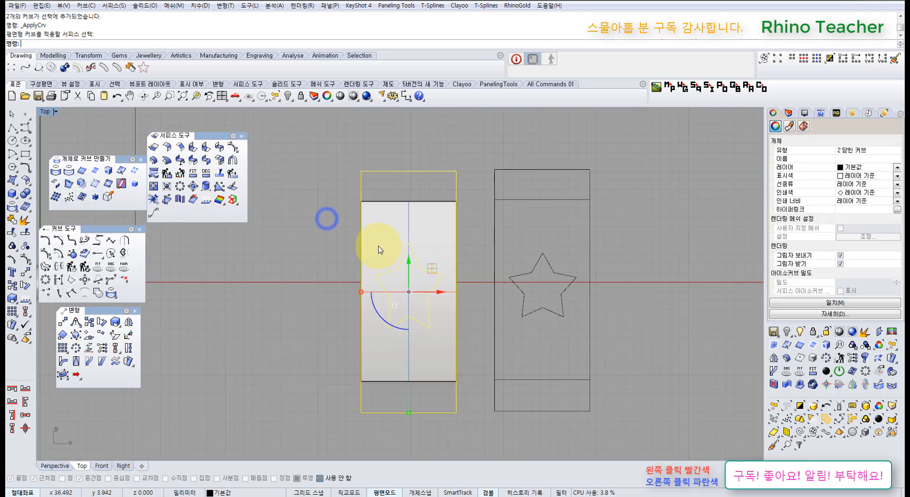
scroll(458, 189, "up", 3)
left_click(479, 196)
left_click(581, 228)
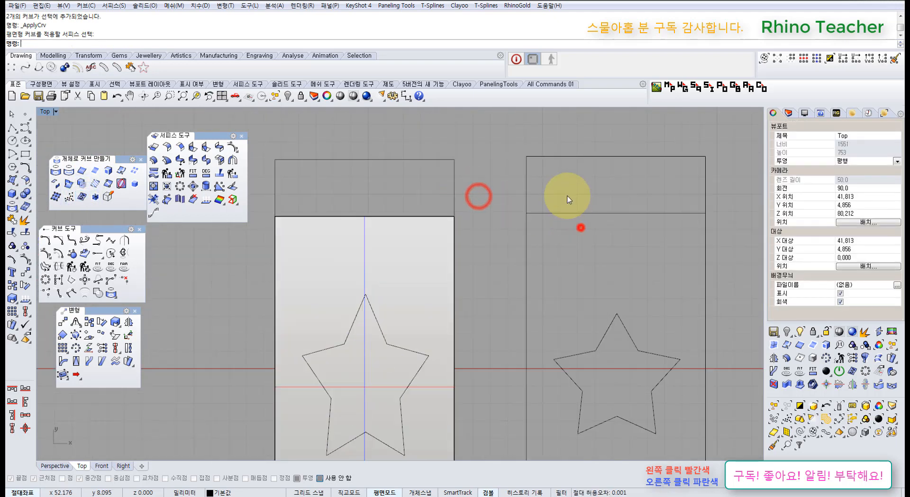
Show the trimmed surface's control points and delete the rectangle mapped over the surface.
left_click(396, 243)
key("F10")
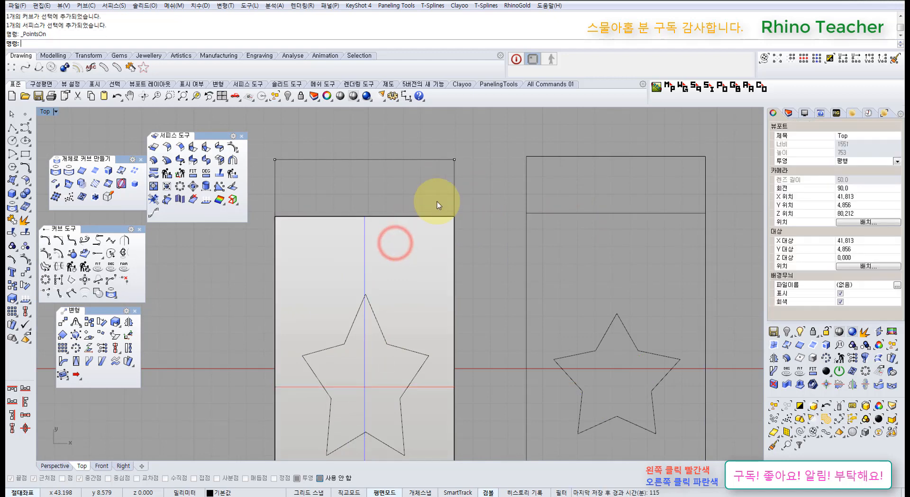
scroll(398, 138, "down", 6)
left_click(427, 173)
right_click_drag(396, 178, 376, 214)
key("Delete")
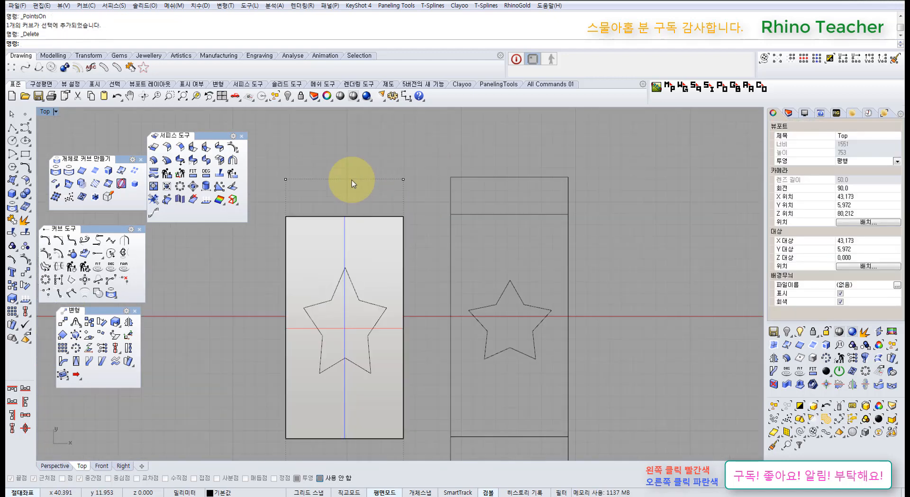
scroll(351, 181, "up", 3)
right_click_drag(301, 172, 410, 201)
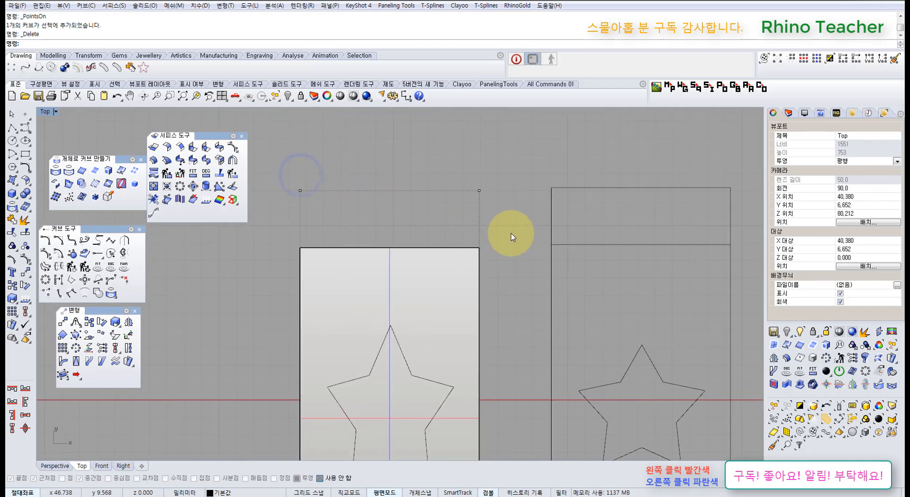
Shift the smaller UV rectangle sideways so its upper corner sits beside the surface's upper corner control point.
scroll(510, 234, "down", 2)
left_click_drag(563, 240, 517, 208)
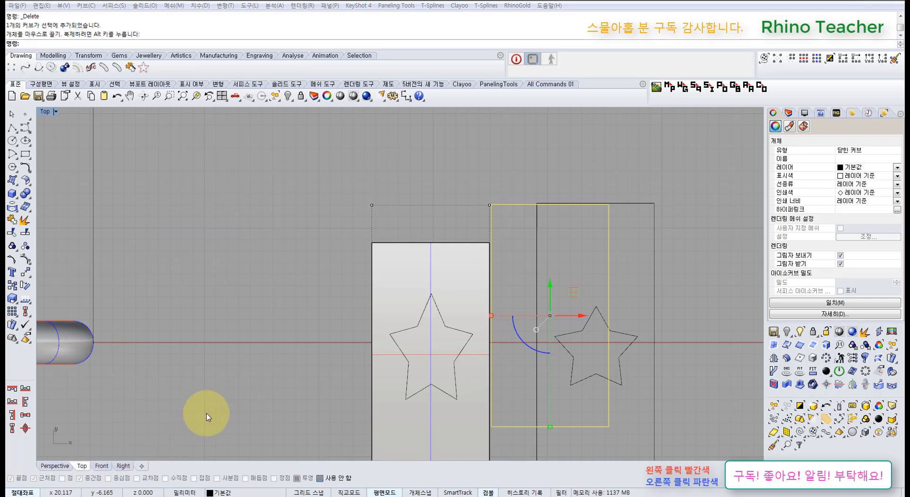
right_click_drag(331, 367, 303, 363)
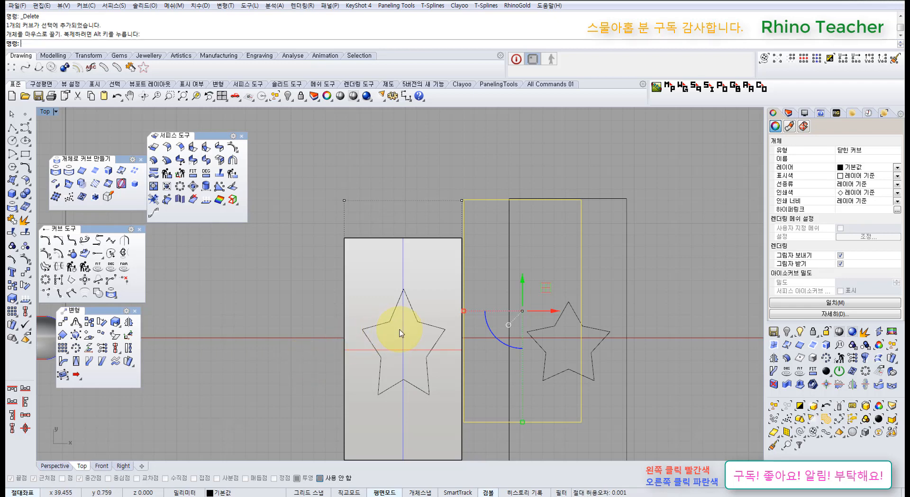
right_click_drag(413, 329, 396, 315)
scroll(407, 306, "down", 4)
right_click_drag(425, 279, 429, 297)
scroll(474, 309, "up", 6)
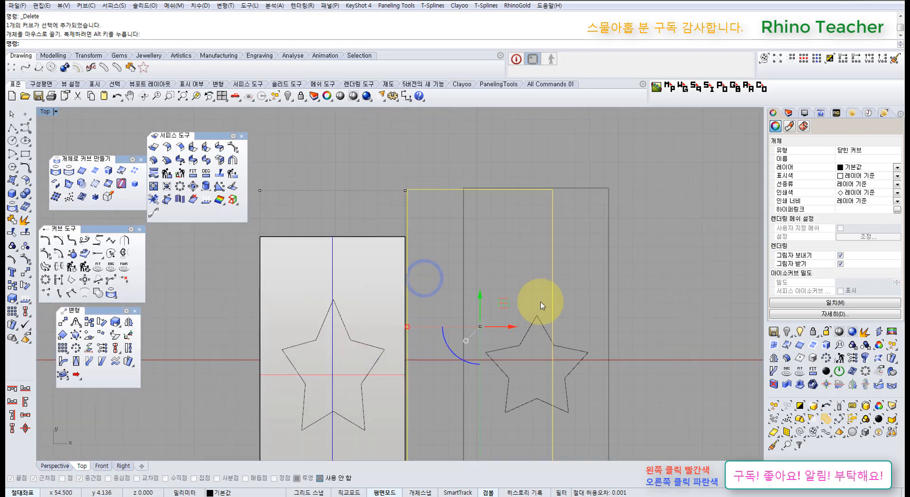
left_click(436, 203)
scroll(429, 212, "down", 5)
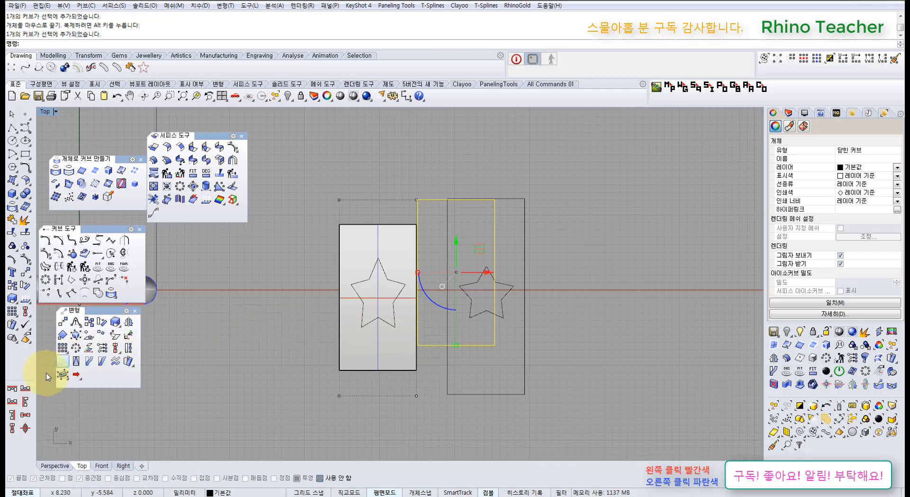
Try stretching the smaller rectangle lengthwise with Scale1D from its upper corner, and undo the rectangle's sideways shift.
left_click(14, 294)
left_click_drag(40, 302, 57, 414)
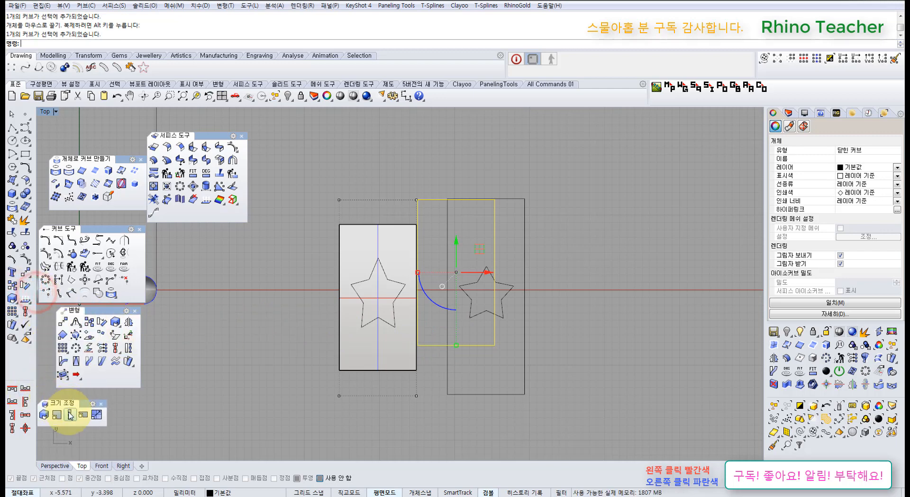
left_click(70, 414)
left_click(417, 199)
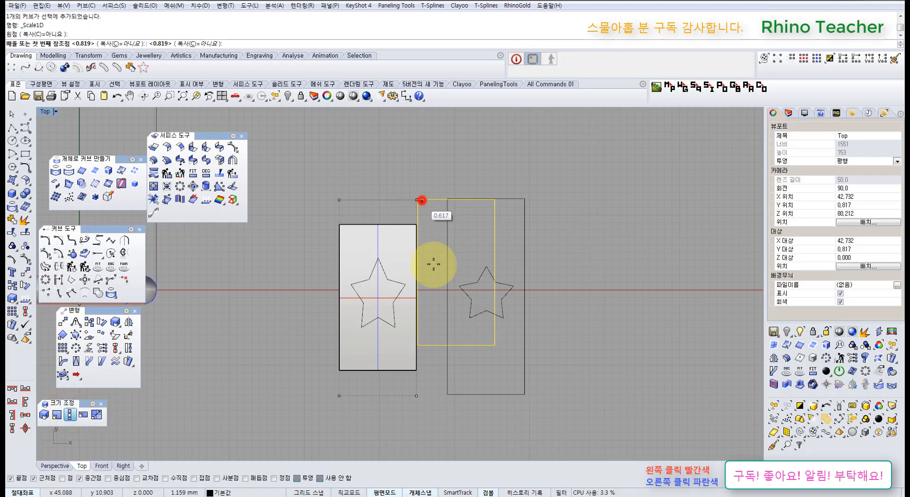
scroll(427, 356, "up", 3)
left_click(417, 339)
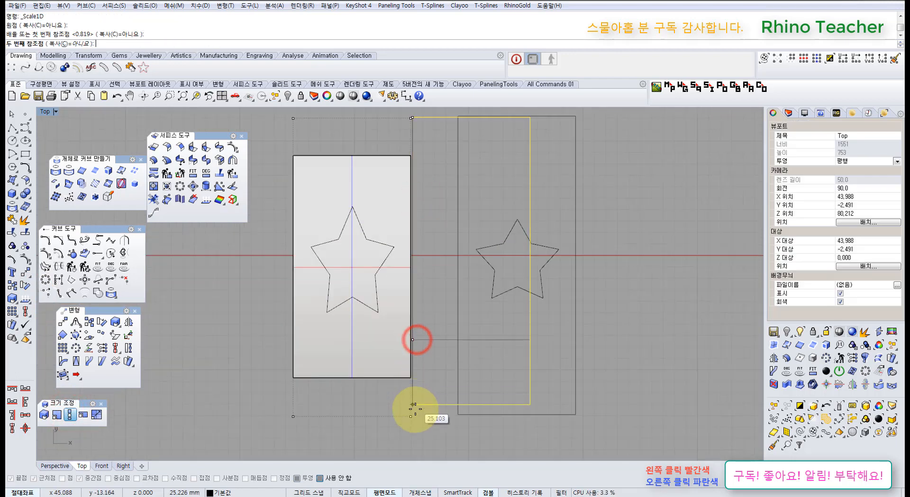
key("ctrl+z")
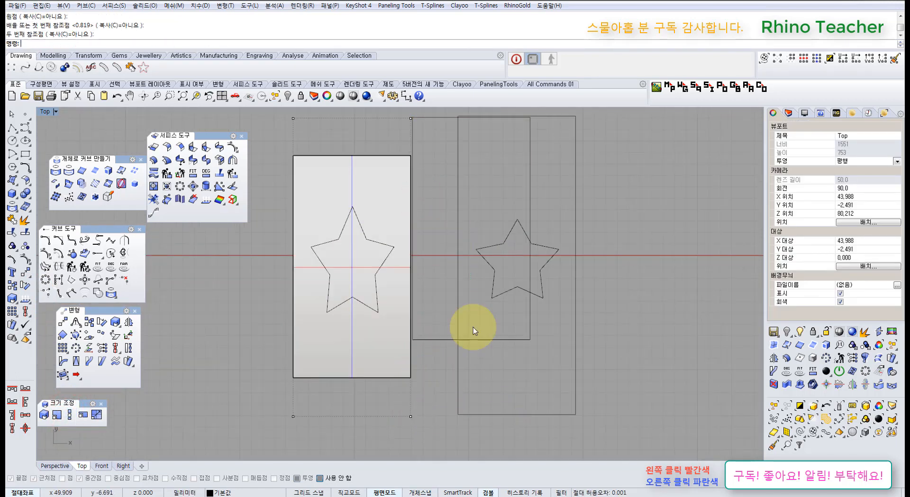
right_click_drag(479, 321, 473, 366)
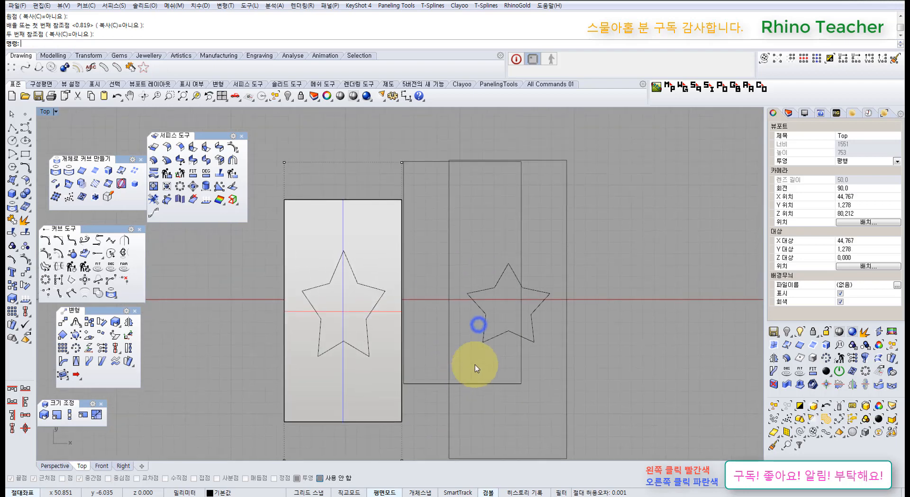
left_click(533, 246)
scroll(493, 305, "down", 2)
Select the flat star together with the smaller UV rectangle around it.
left_click(484, 323)
scroll(504, 255, "up", 4)
right_click_drag(484, 322, 516, 271)
left_click(522, 268, "shift")
scroll(486, 310, "down", 4)
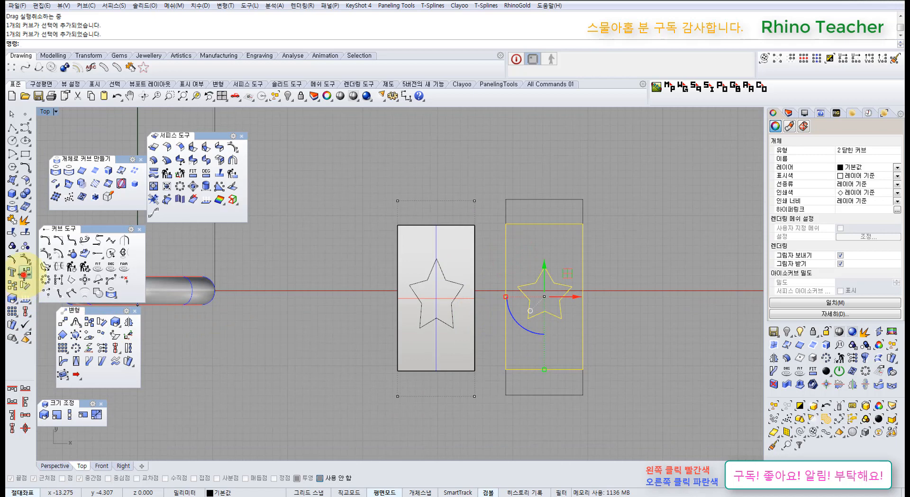
left_click(23, 274)
scroll(512, 226, "up", 4)
left_click(495, 219)
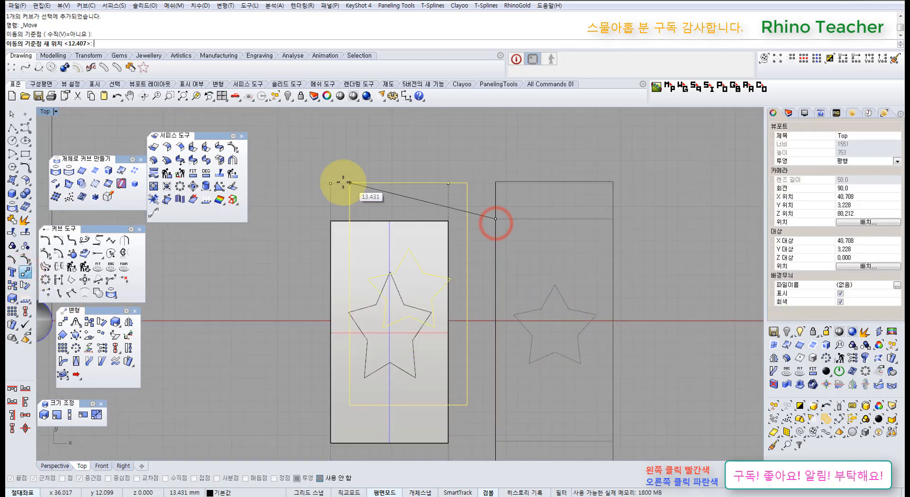
key("Escape")
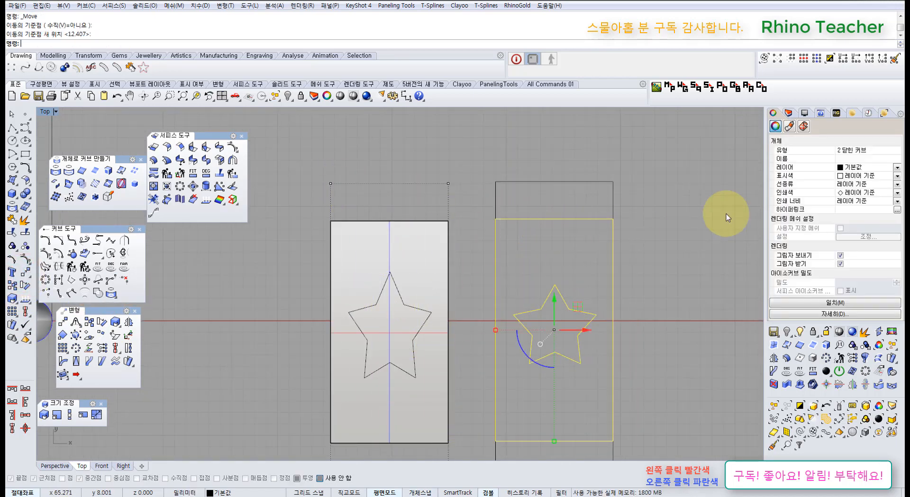
Set the display colour of the flat star and smaller UV rectangle to red.
left_click(853, 176)
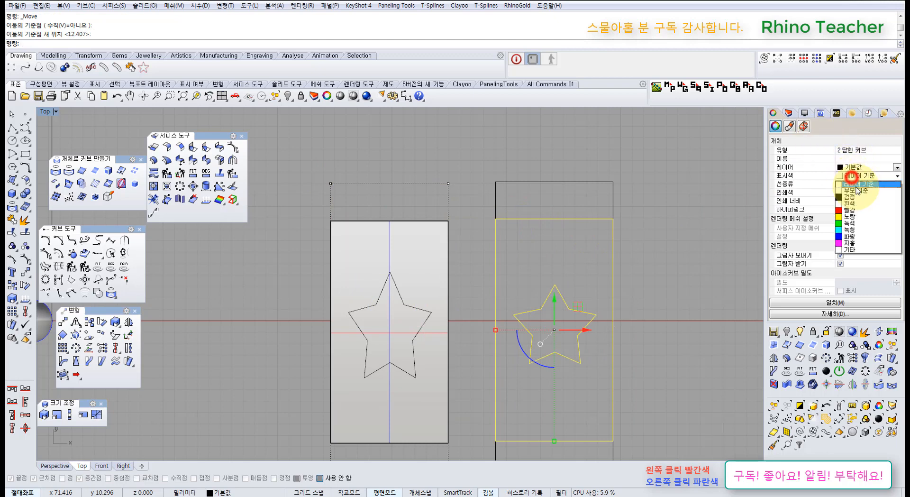
left_click(858, 212)
right_click_drag(577, 261, 587, 245)
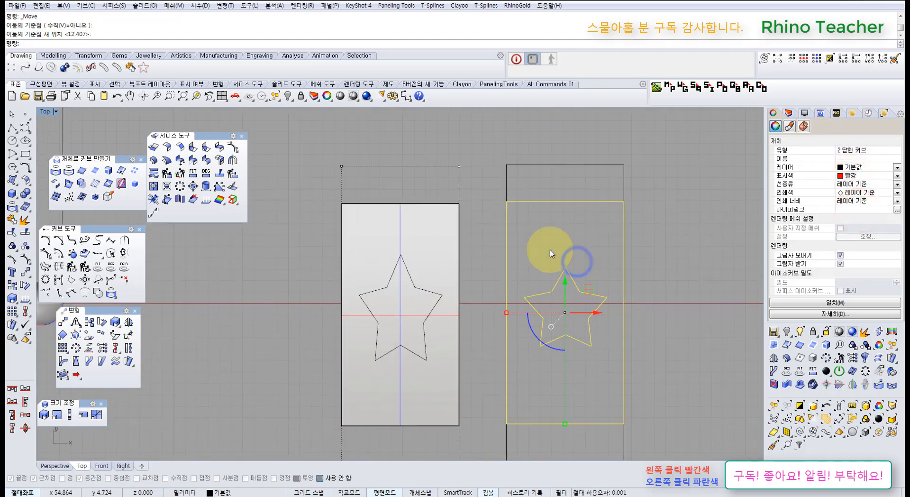
Move the red star and rectangle from the rectangle's top-left corner onto the surface's top-left control point.
left_click(26, 271)
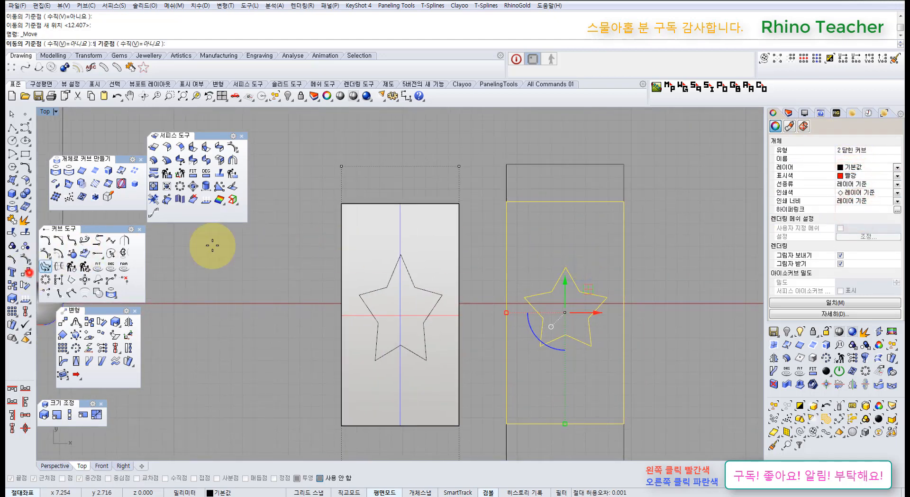
left_click(507, 201)
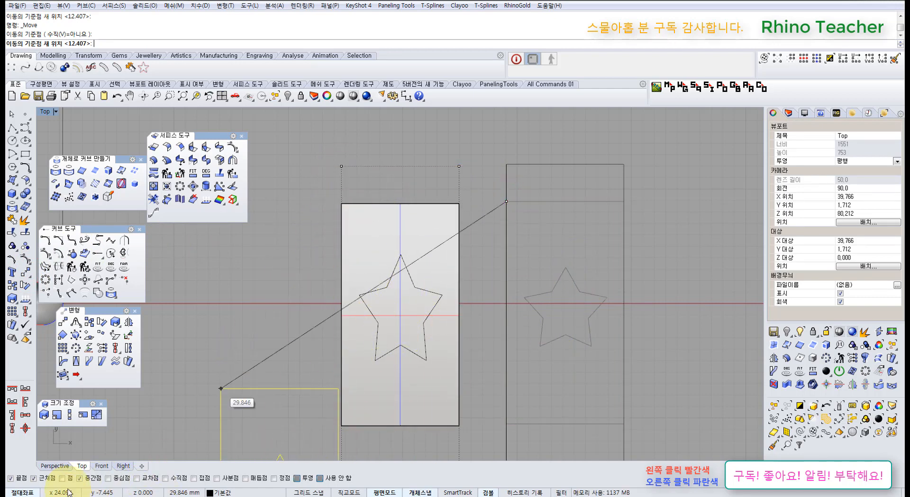
left_click(343, 167)
right_click_drag(367, 249, 381, 220)
Stretch the red star and rectangle with Scale1D from the top-left corner until the lower edge reaches the surface's lower control point.
left_click(70, 414)
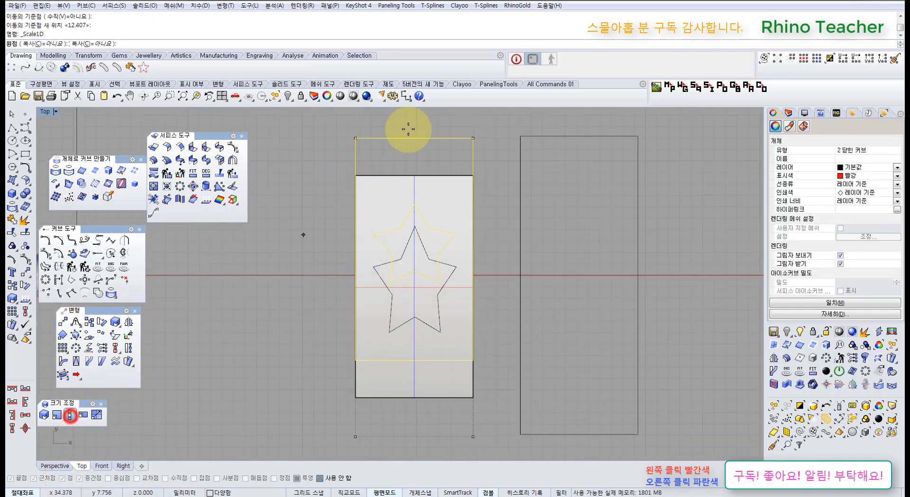
left_click(357, 138)
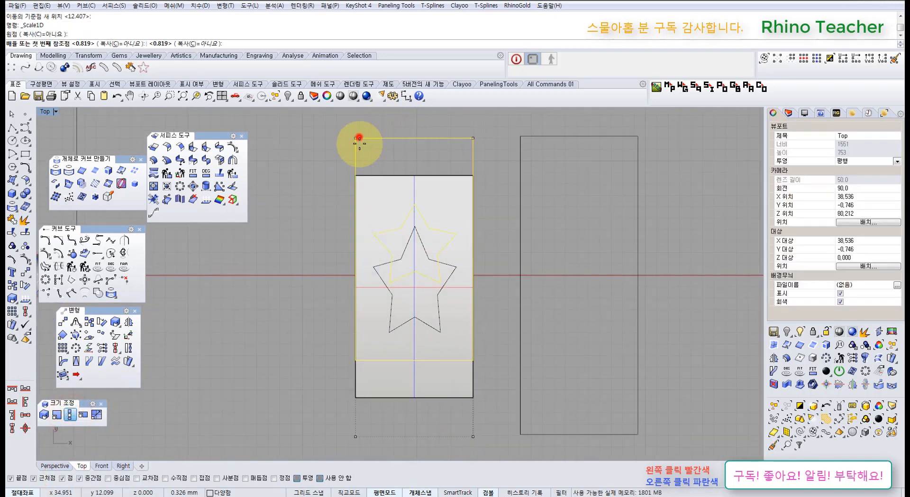
left_click(356, 362)
left_click(355, 435)
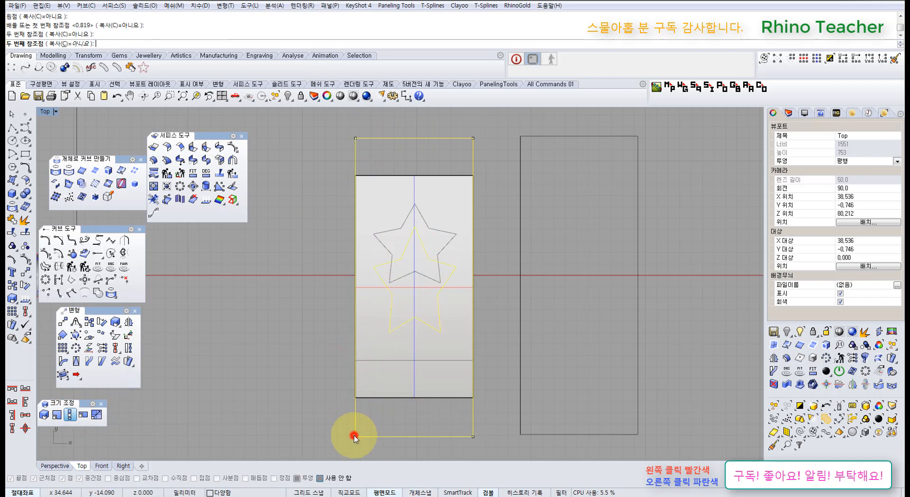
scroll(423, 224, "up", 5)
scroll(446, 227, "down", 2)
left_click(469, 225)
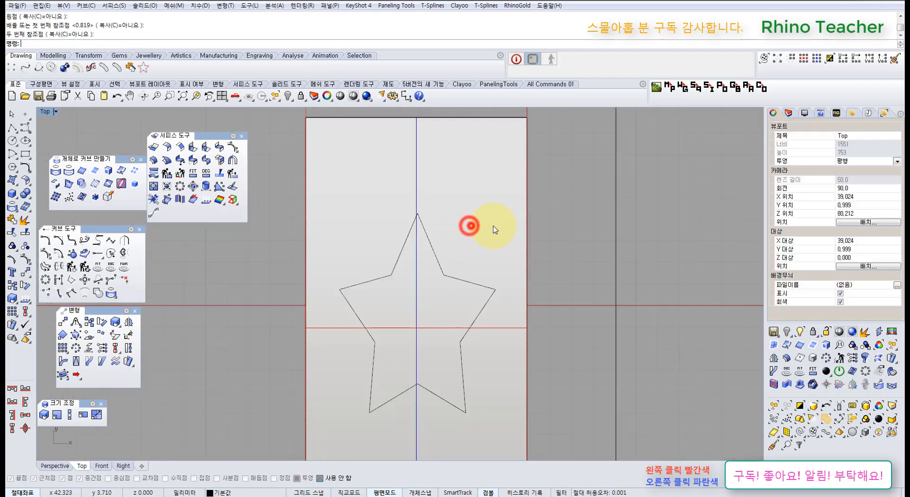
Hide the control points and move the surface aside to compare the stretched red star with the mapped star.
scroll(539, 209, "down", 4)
right_click(539, 209)
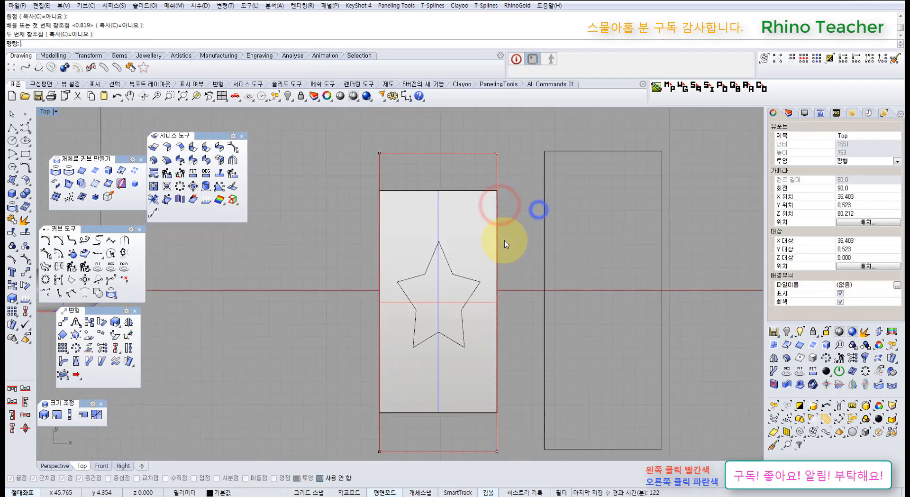
left_click_drag(480, 240, 550, 238)
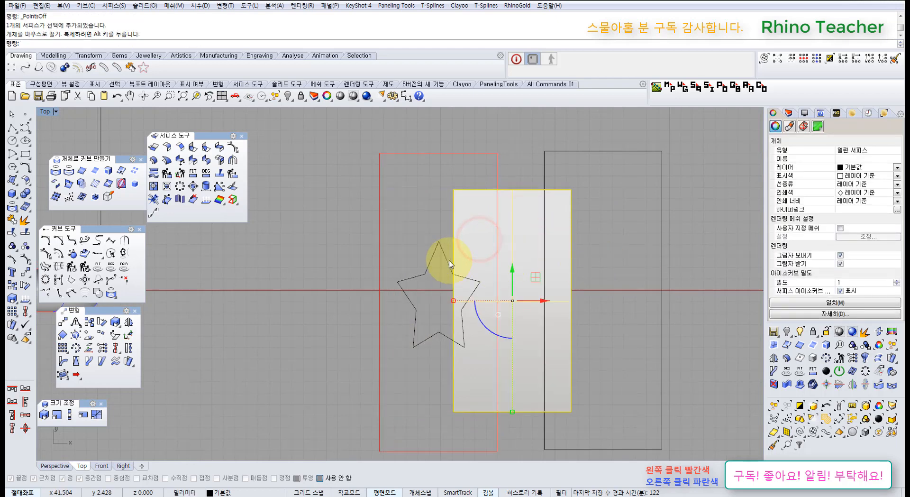
scroll(451, 261, "up", 3)
left_click(422, 251)
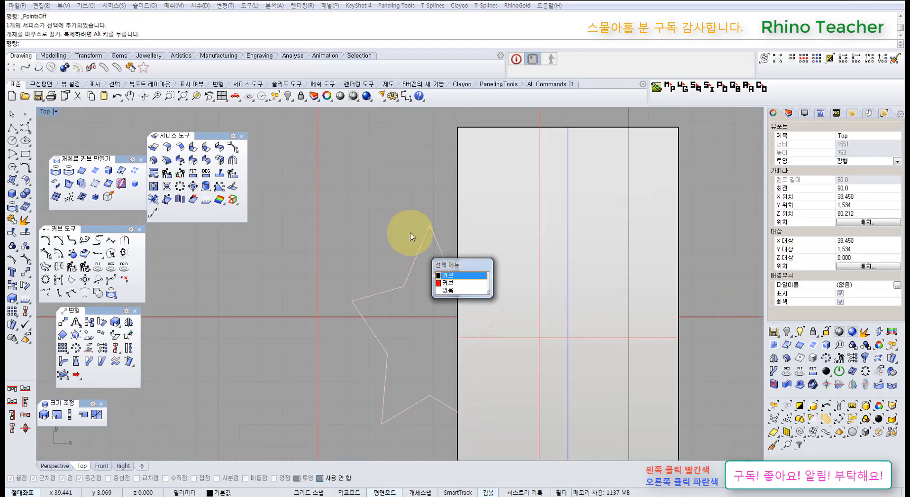
left_click(381, 198)
Undo the surface shift, the stretch, the move and the red colour change.
scroll(411, 210, "down", 4)
key("ctrl+z")
key("ctrl+z")
scroll(550, 229, "down", 3)
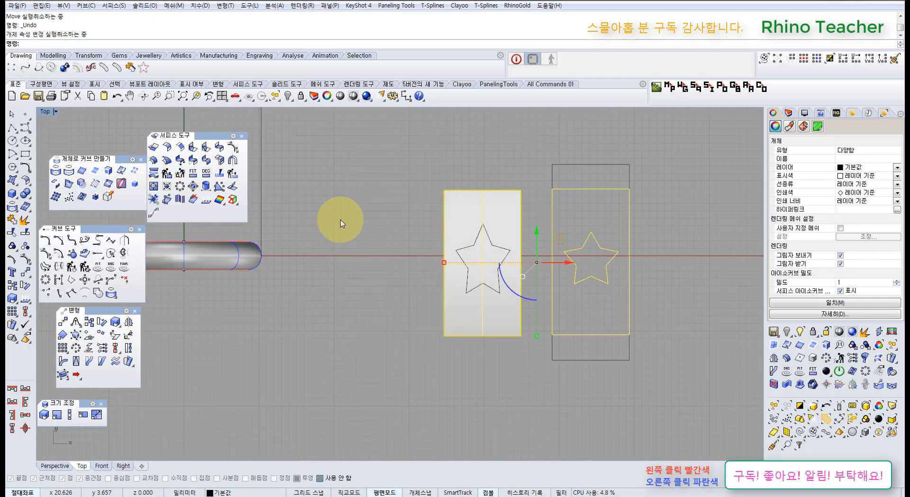
right_click_drag(384, 211, 345, 214)
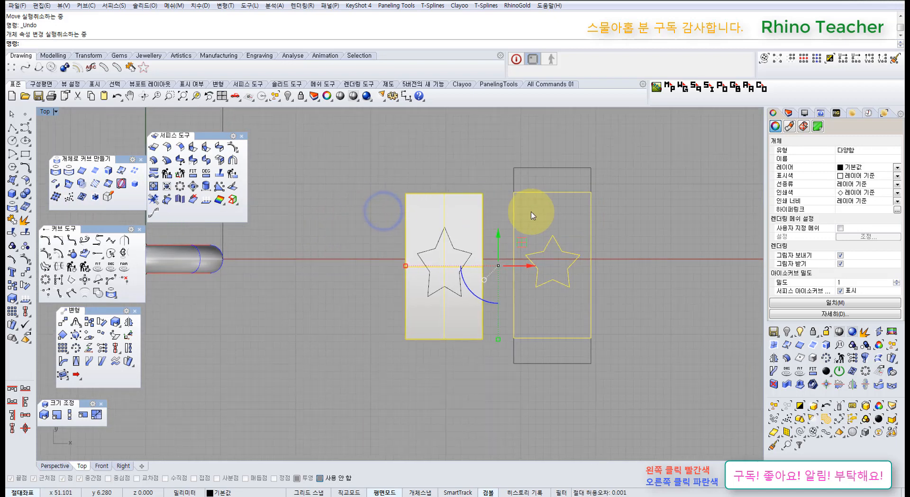
Select the smaller UV rectangle beside the surface and undo back to before the mapped rectangle was deleted.
scroll(532, 216, "up", 4)
right_click_drag(559, 219, 508, 227)
left_click_drag(531, 228, 499, 176)
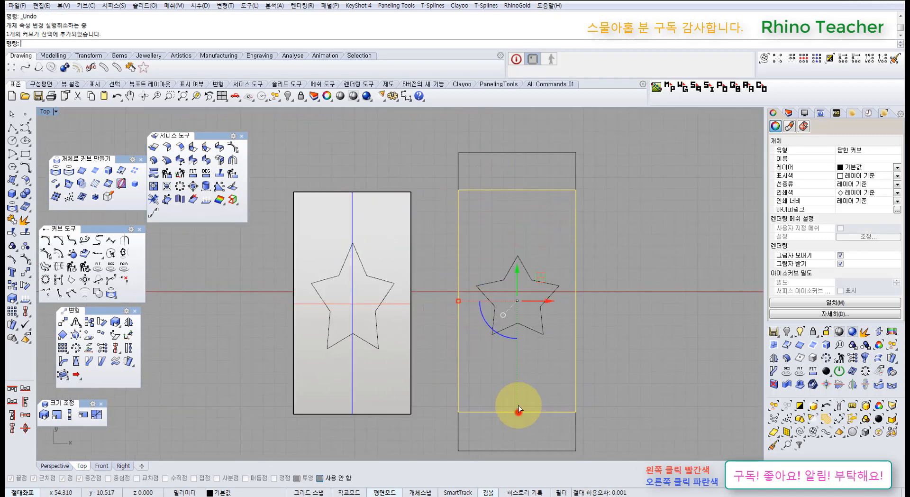
left_click_drag(520, 409, 518, 383)
key("ctrl+z")
key("ctrl+z")
scroll(522, 372, "down", 4)
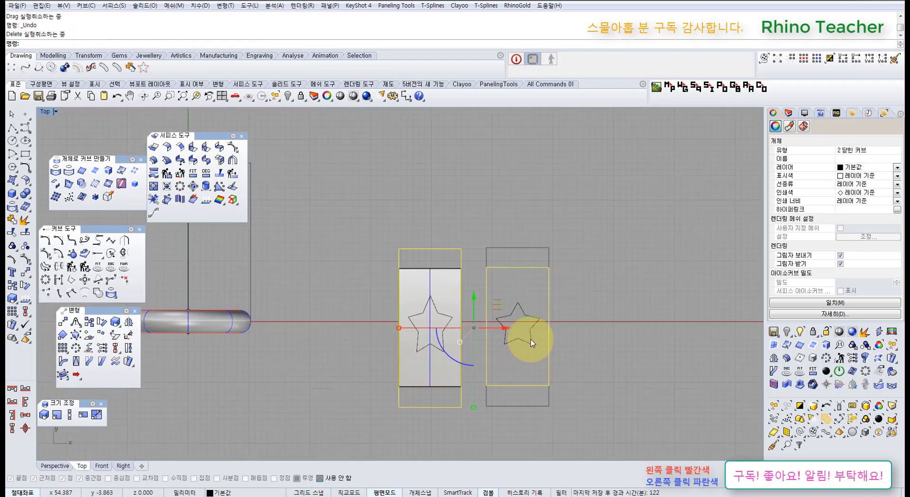
Delete the UV rectangles, the mapped rectangle and the mapped star, keeping only the trimmed surface and the flat star.
scroll(501, 284, "up", 4)
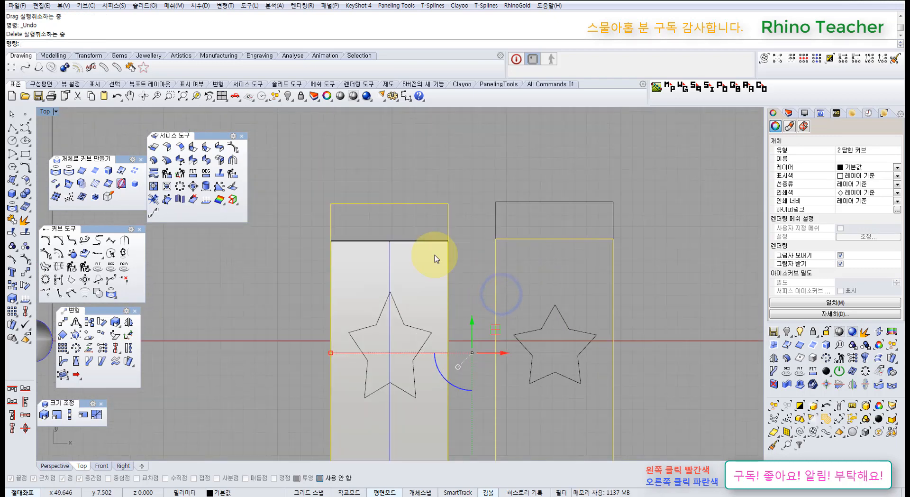
left_click_drag(528, 255, 435, 203)
right_click(492, 224)
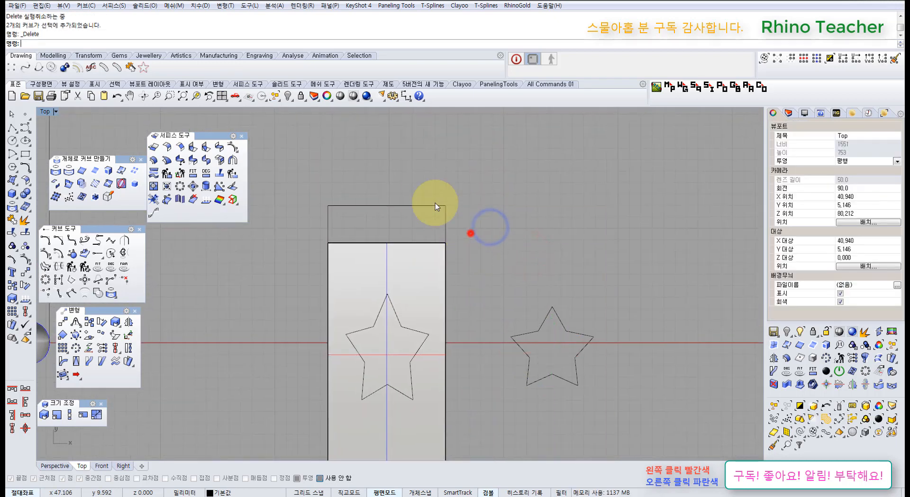
key("Delete")
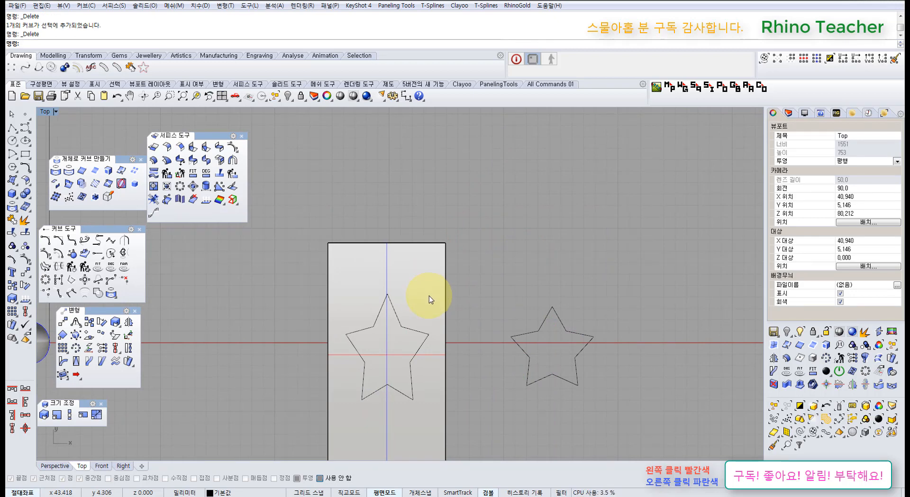
left_click_drag(274, 279, 494, 458)
right_click_drag(480, 395, 437, 335)
key("Delete")
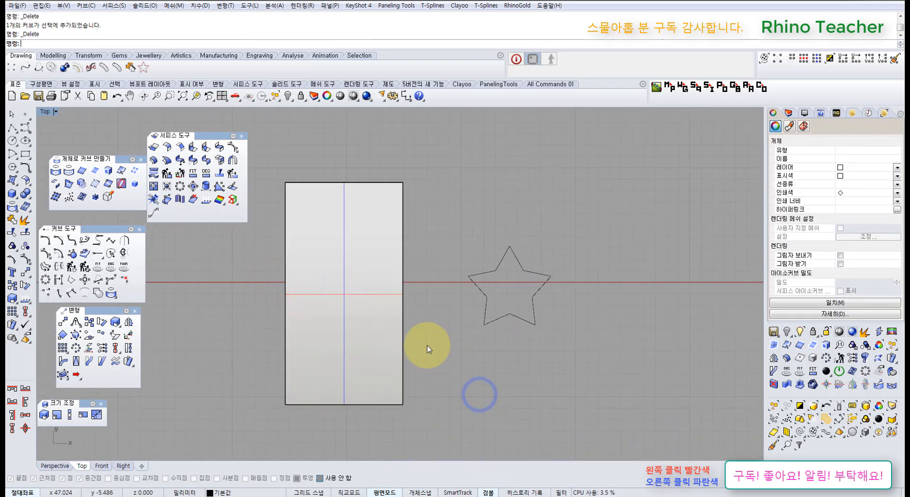
Create UV curves from the trimmed surface with CreateUVCrv and move them around the flat star beside it.
left_click(382, 317)
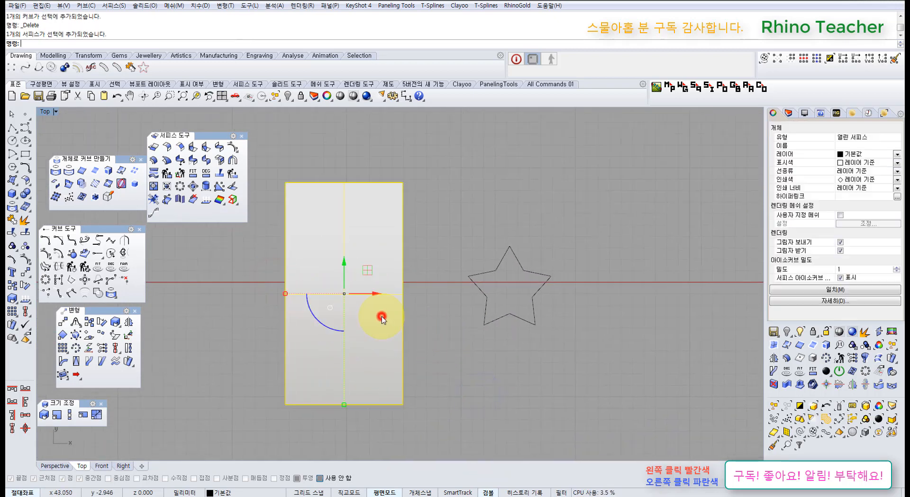
left_click(82, 196)
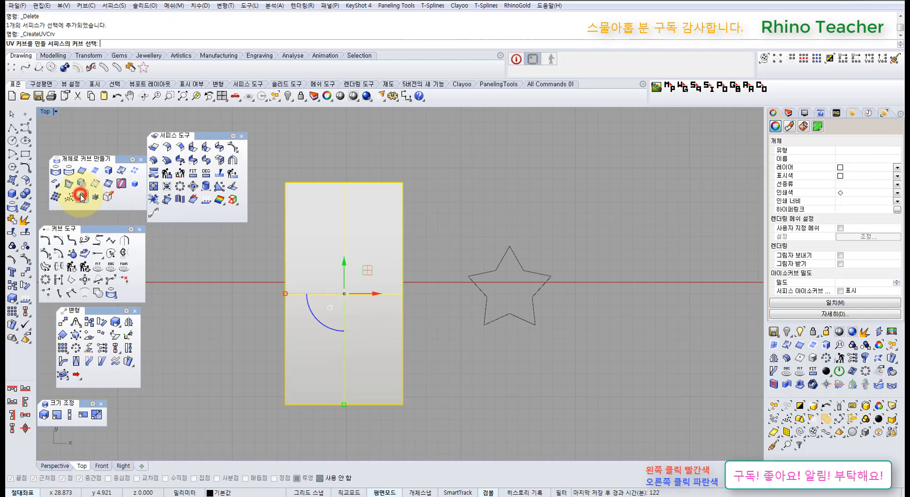
scroll(328, 225, "down", 5)
scroll(327, 226, "down", 6)
right_click_drag(308, 235, 387, 289)
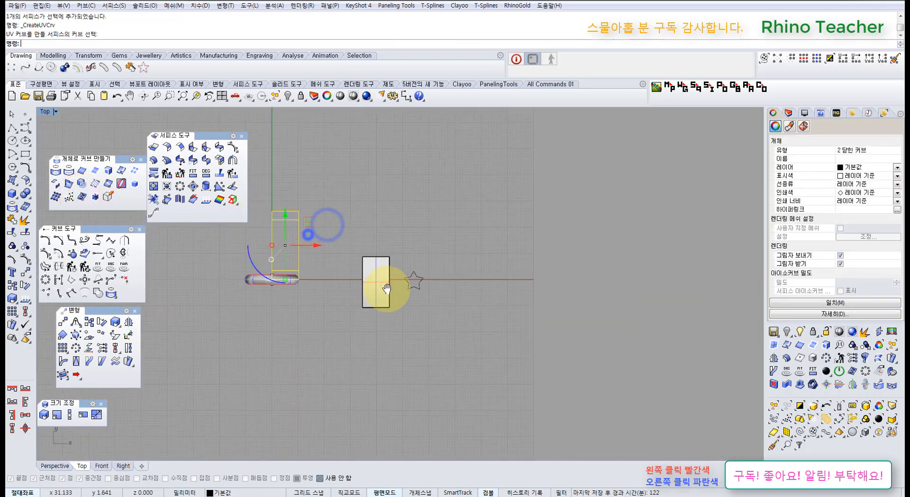
left_click_drag(344, 238, 472, 278)
scroll(472, 279, "up", 6)
left_click(506, 246)
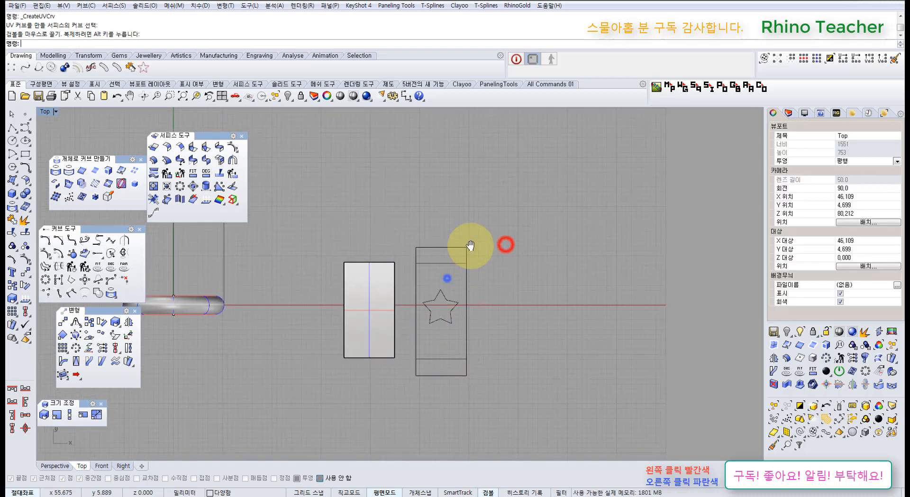
Display the trimmed surface's control points to compare its underlying extents with the UV rectangles.
left_click(399, 252)
key("F11")
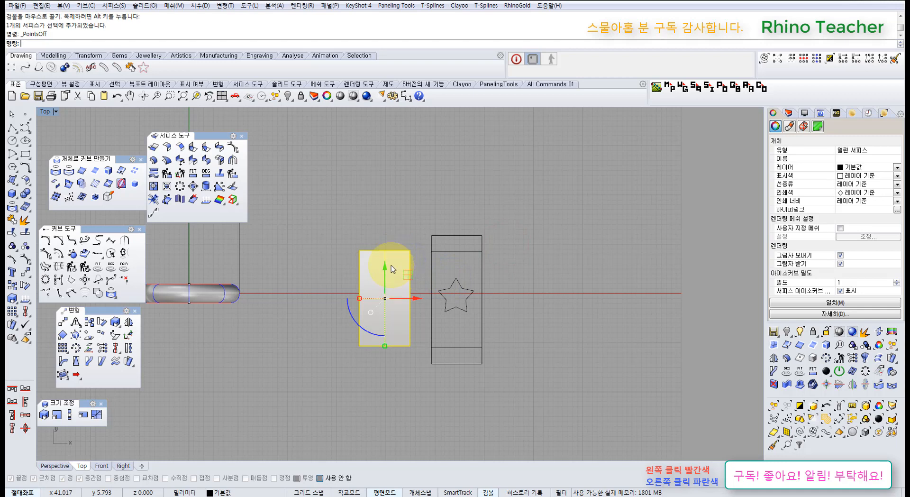
key("F10")
scroll(396, 260, "up", 3)
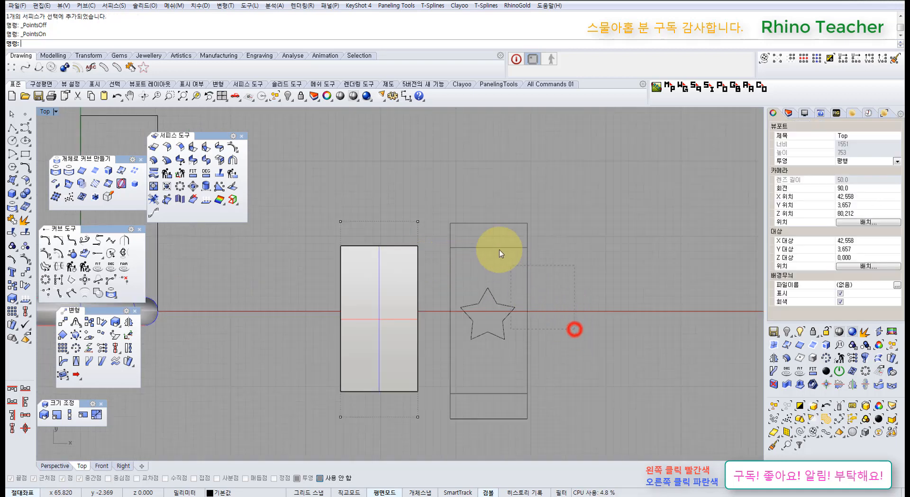
Map the flat star and both UV rectangles onto the trimmed surface with ApplyCrv.
left_click_drag(499, 250, 552, 281)
left_click_drag(504, 253, 520, 218)
left_click_drag(579, 320, 523, 305)
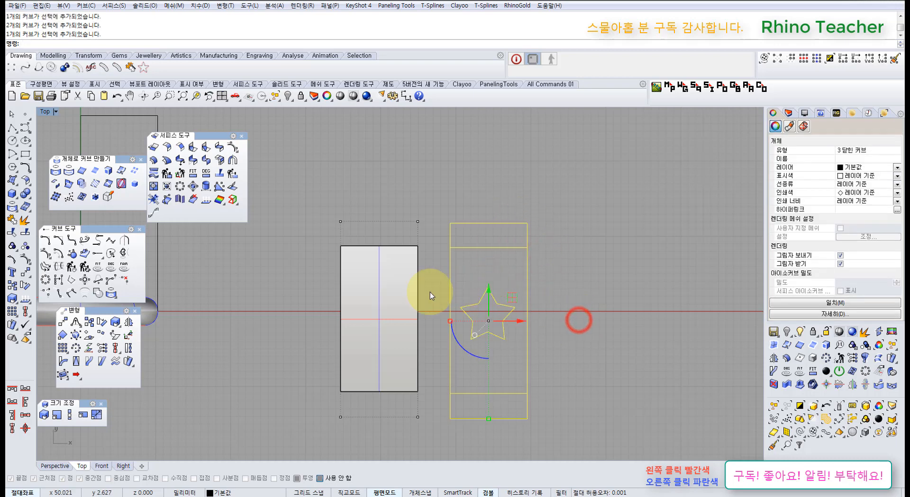
left_click(82, 197)
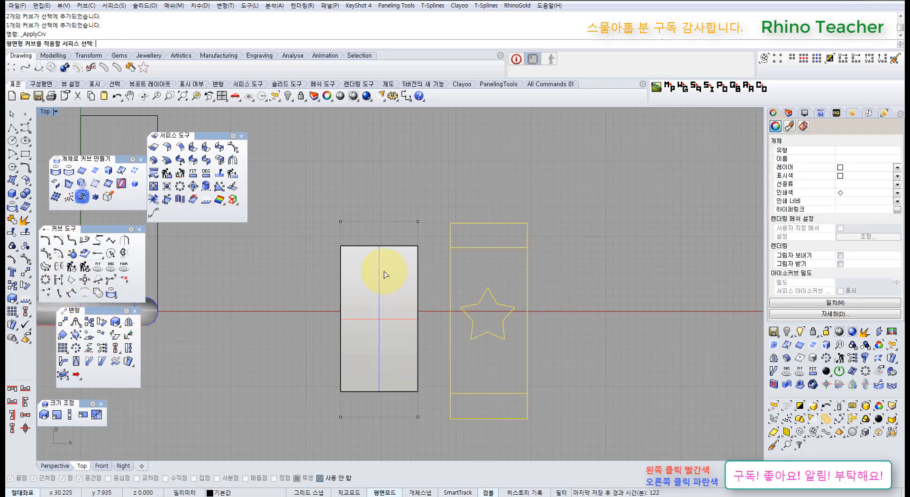
left_click(390, 274)
right_click_drag(302, 282, 449, 303)
left_click(380, 286)
Delete the trimmed surface, all its star and UV curves, and the rectangle at the origin, leaving only the ring.
scroll(381, 288, "down", 6)
left_click_drag(403, 213, 586, 376)
right_click_drag(541, 366, 488, 391)
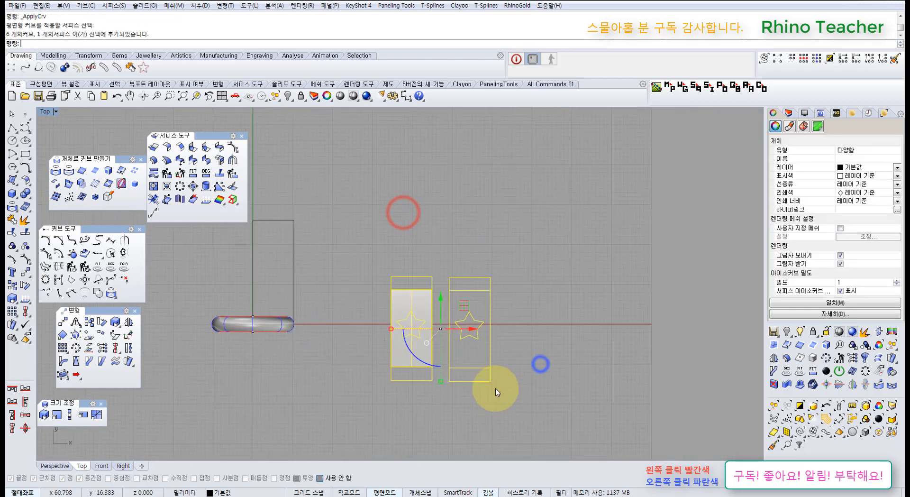
key("Delete")
right_click_drag(344, 314, 461, 365)
left_click_drag(449, 327, 403, 298)
key("Delete")
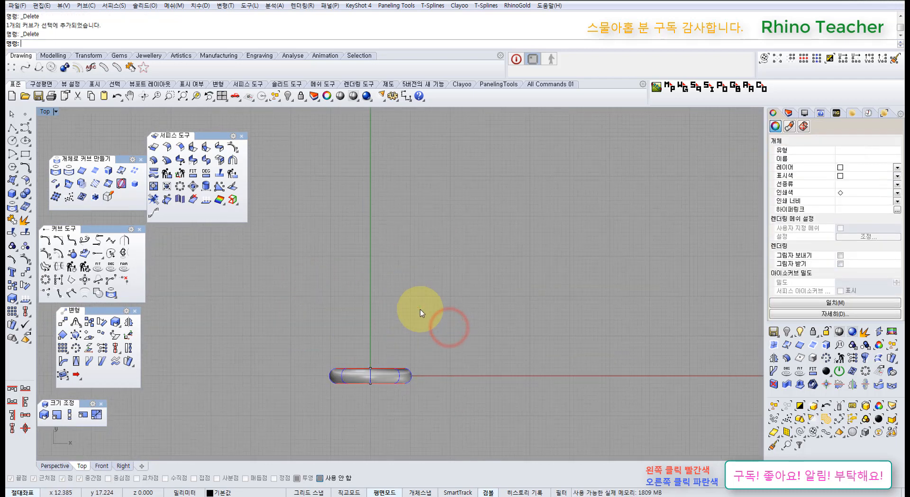
In the Perspective view, start a Split on the ring's outer surface with Shrink set to Yes.
right_click_drag(413, 337, 383, 359)
key("ctrl+F4")
right_click_drag(368, 322, 436, 203)
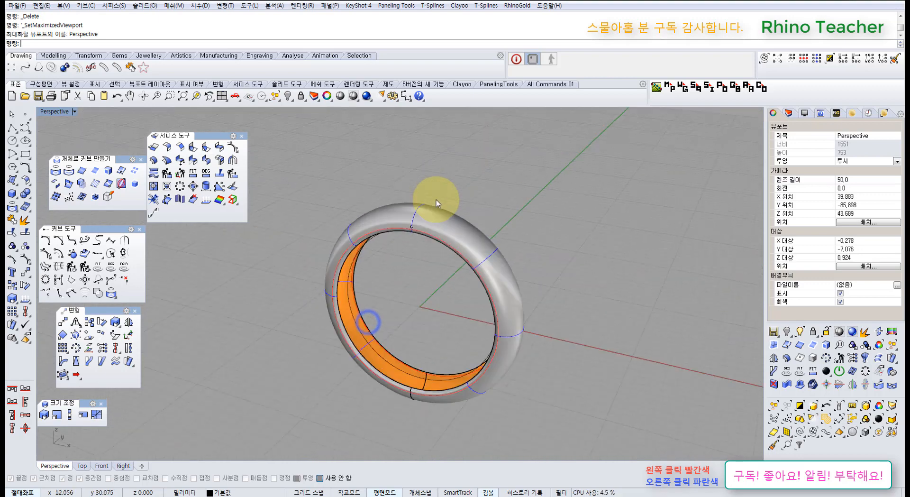
scroll(425, 204, "up", 10)
right_click_drag(445, 271, 420, 261)
scroll(413, 273, "up", 5)
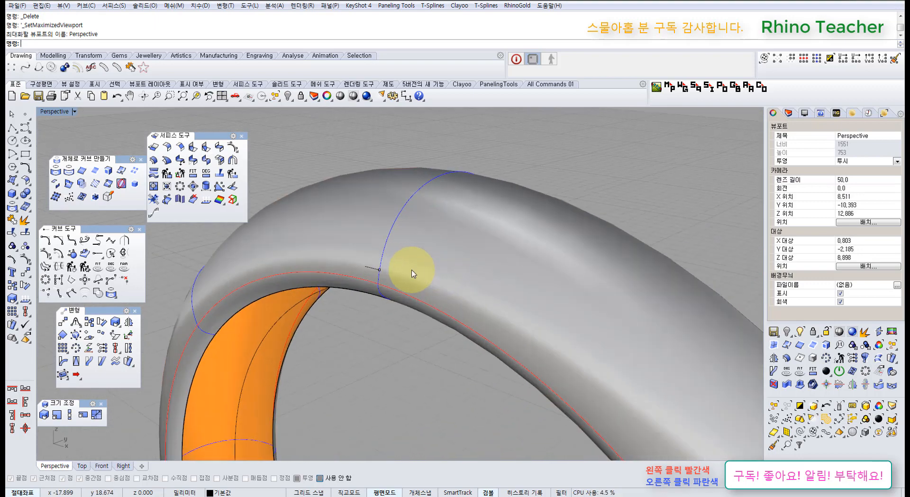
left_click(422, 253)
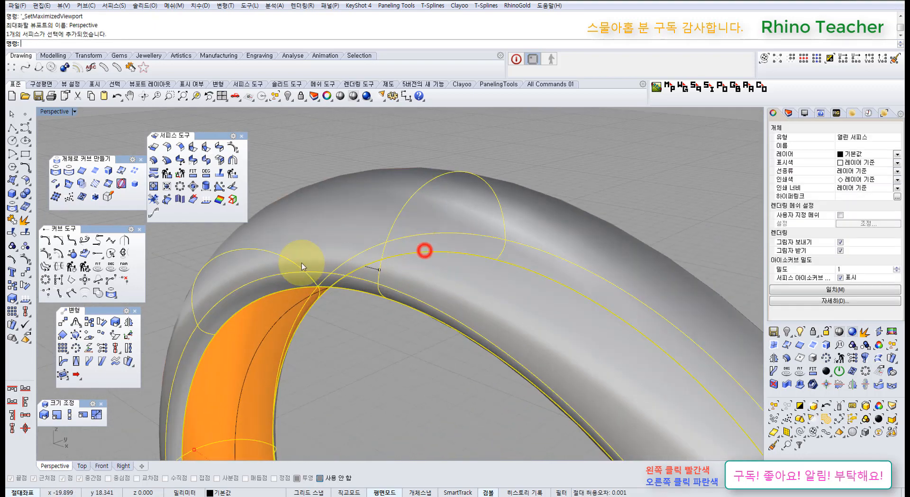
left_click(26, 246)
left_click(110, 44)
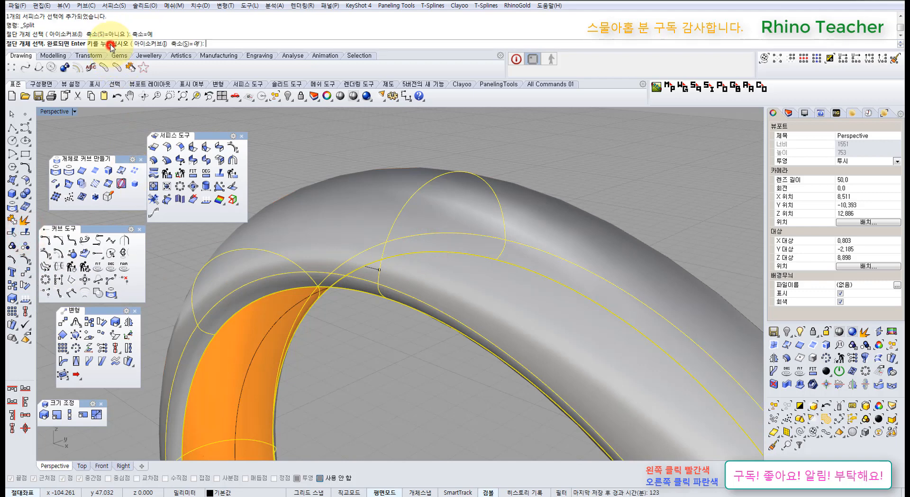
Split the ring's outer surface by U-direction isocurves at the two ends of the short guide line.
right_click_drag(360, 220, 399, 234)
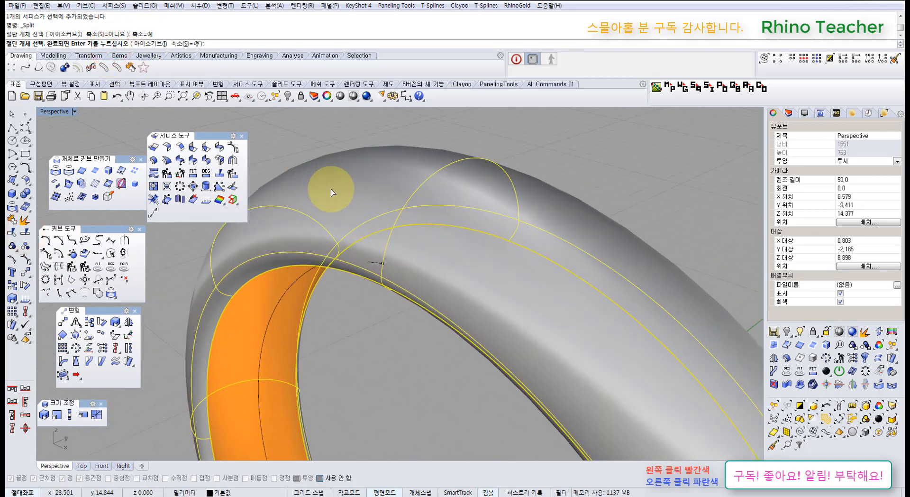
mouse_move(378, 220)
right_mouse_down()
mouse_move(396, 224)
mouse_move(399, 235)
right_mouse_up()
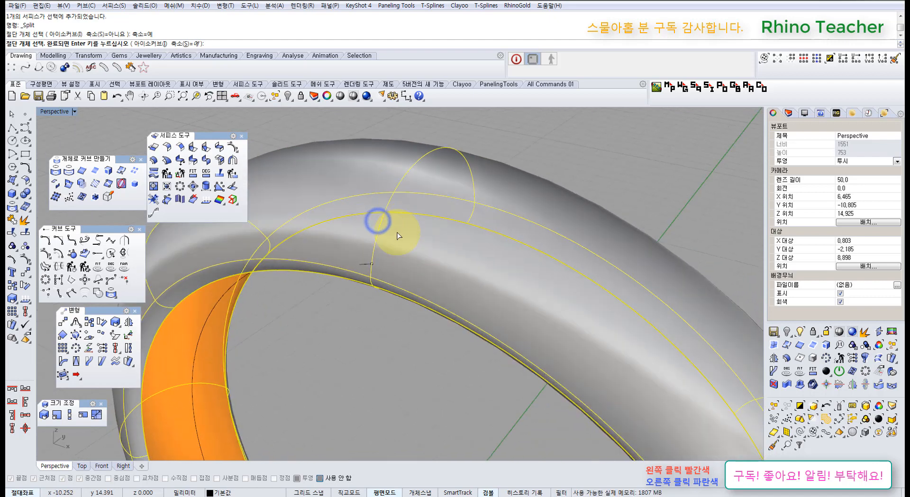
left_click(148, 44)
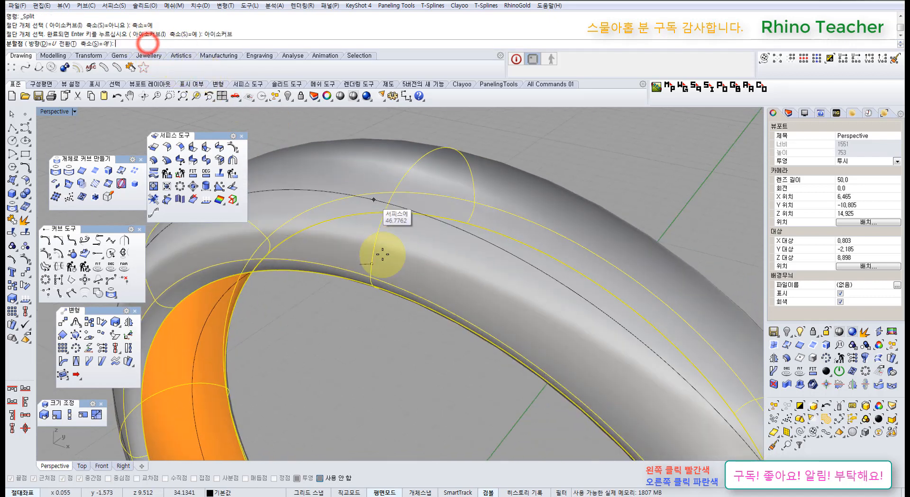
scroll(377, 263, "up", 3)
right_click_drag(374, 263, 462, 264)
left_click(458, 267)
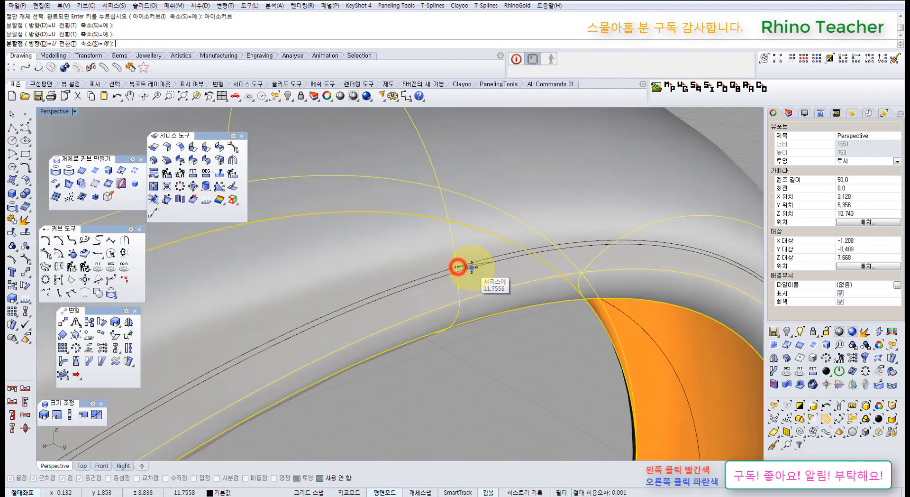
key("Return")
Delete the two narrow split surfaces along the inside of the ring and the leftover guide points and curves.
left_click(516, 341)
scroll(516, 335, "down", 5)
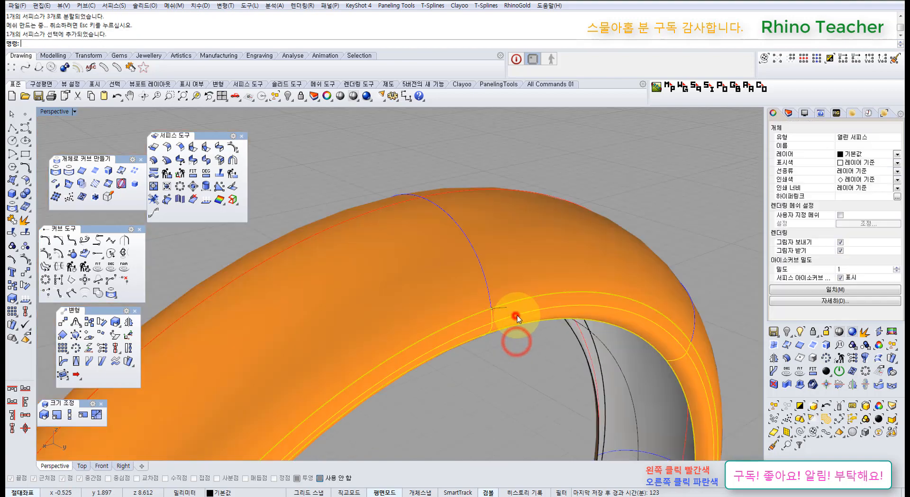
right_click_drag(319, 337, 429, 291)
left_click(429, 291)
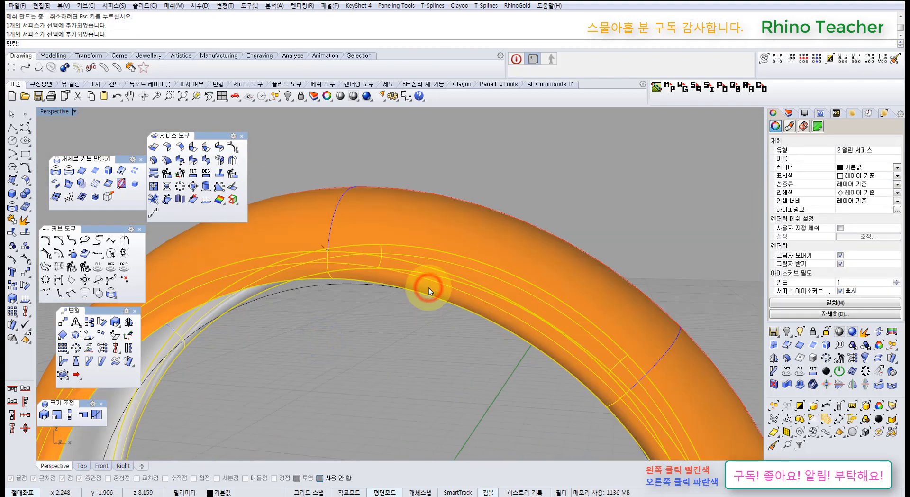
key("Delete")
scroll(429, 287, "down", 8)
left_click_drag(334, 187, 417, 303)
key("Delete")
Flip the normal direction of the remaining outer ring surface and reselect it.
right_click_drag(428, 218, 402, 272)
left_click(403, 272)
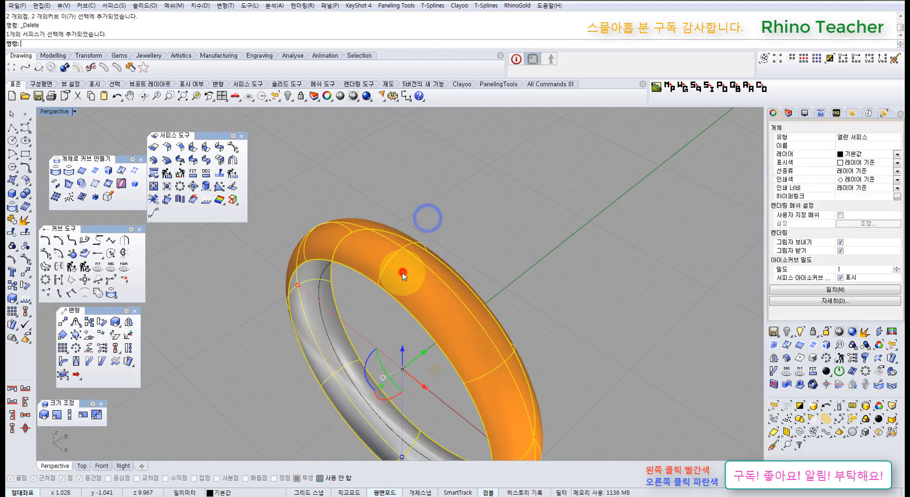
right_click(26, 298)
right_click_drag(376, 335, 425, 297)
key("Escape")
left_click(470, 237)
right_click_drag(481, 274, 447, 282)
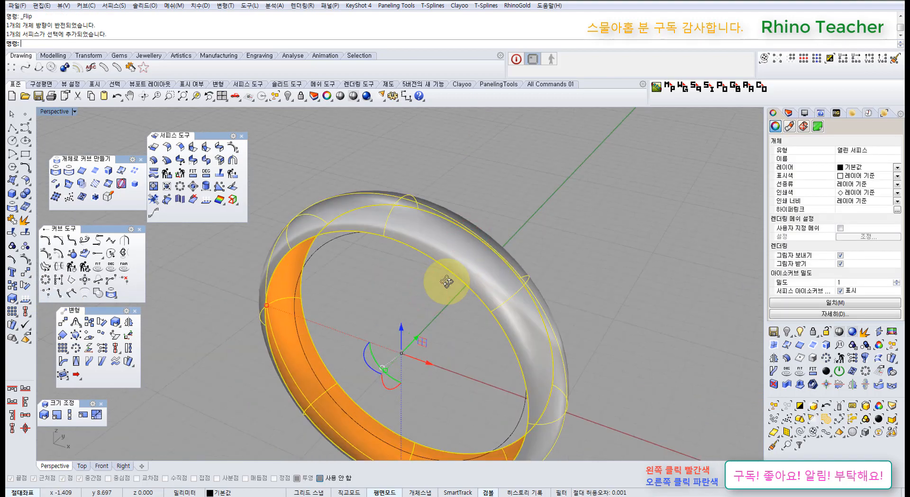
Create the UV curves of the shrunken outer ring surface with CreateUVCrv and inspect the flat outline.
left_click(80, 202)
right_click_drag(351, 243, 506, 322)
left_click(506, 322)
left_click(519, 266)
right_click_drag(517, 266, 497, 293)
left_click(494, 341)
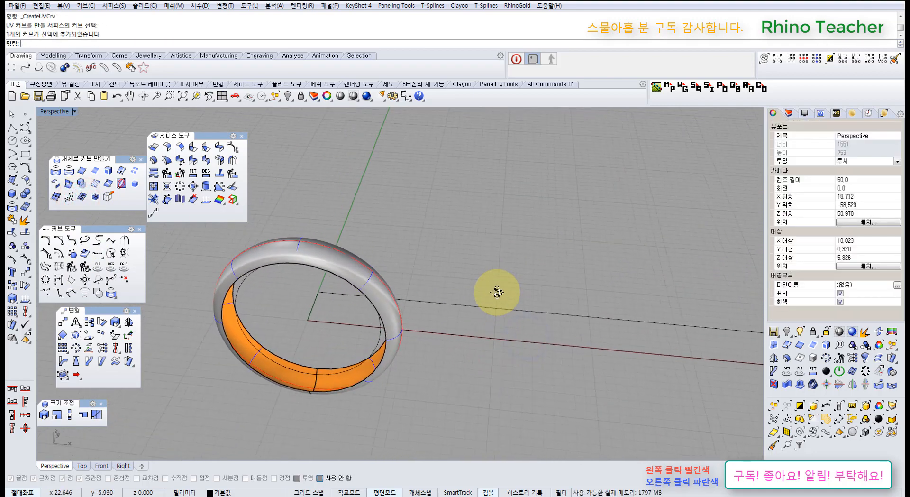
Undo the UV curve, the flip, the deletions and the isocurve split of the ring surface.
key("ctrl+z")
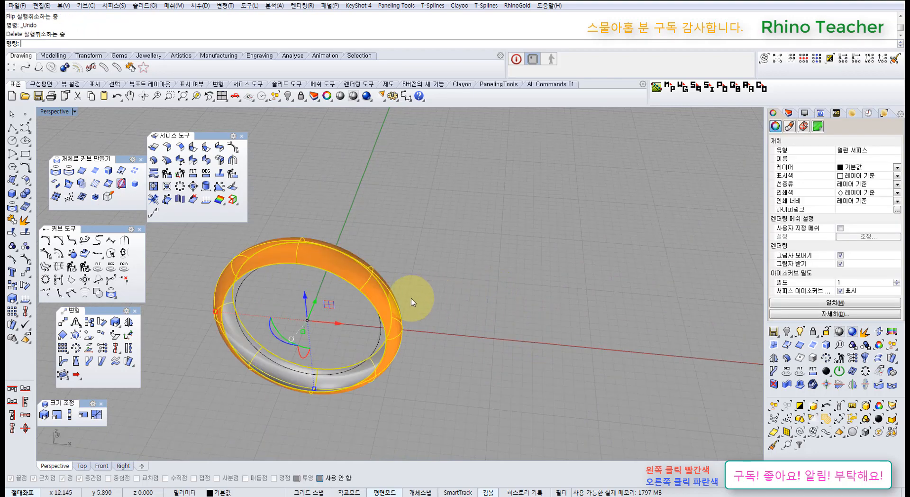
key("ctrl+z")
left_click(454, 271)
Split the ring's outer surface by U-direction isocurves at both ends of the guide line, with Shrink set to No.
scroll(306, 289, "up", 5)
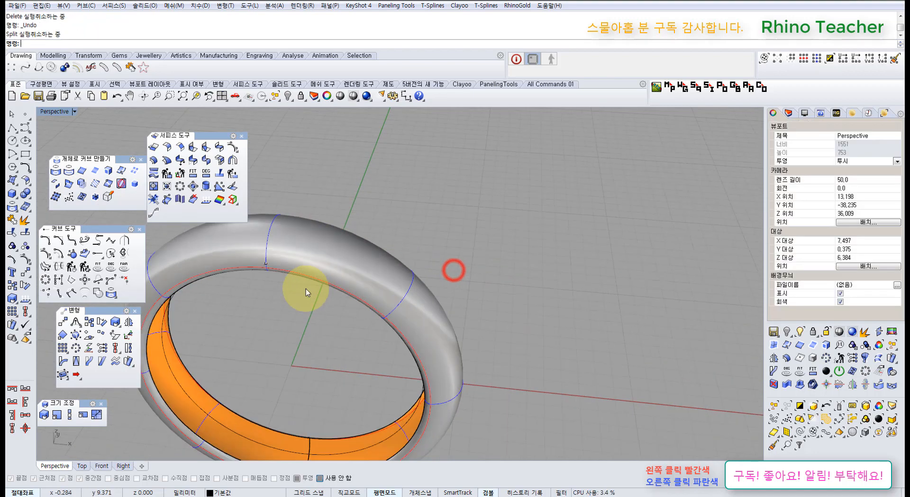
right_click_drag(303, 290, 341, 285)
left_click(309, 252)
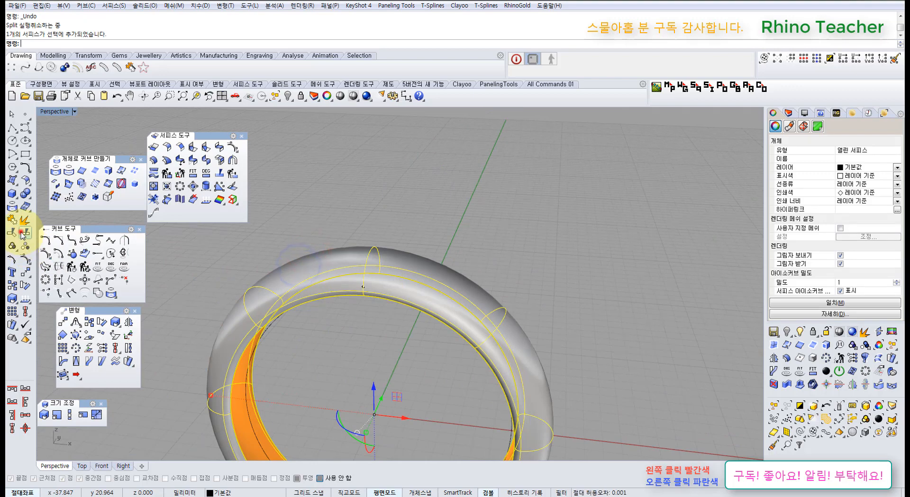
left_click(22, 234)
left_click(66, 34)
right_click_drag(456, 265, 417, 301)
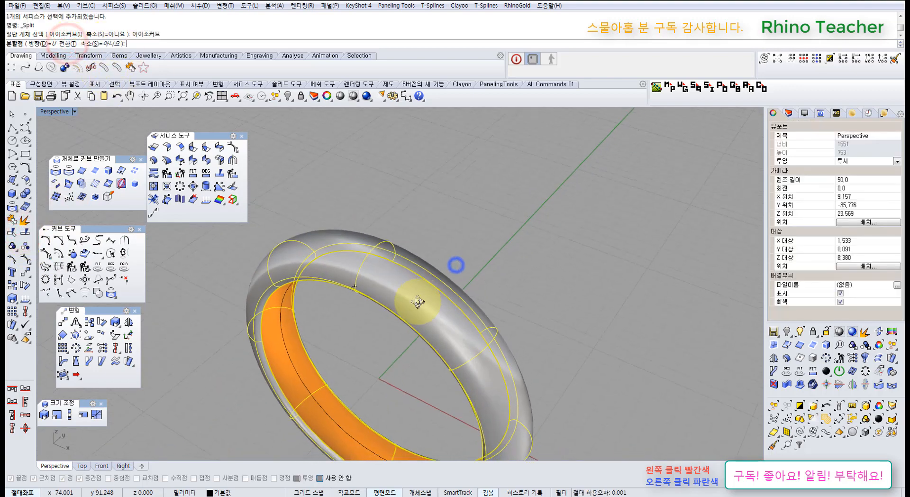
scroll(366, 285, "up", 5)
left_click(349, 287)
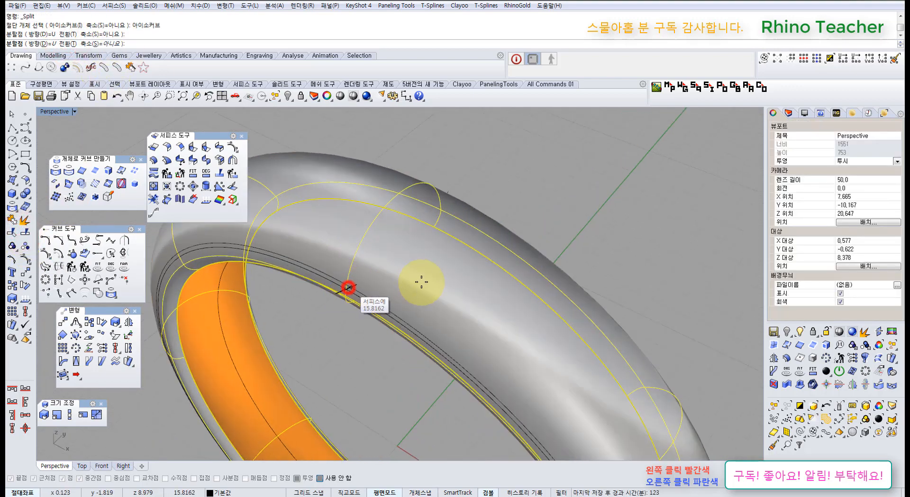
mouse_move(459, 278)
right_mouse_down()
mouse_move(335, 264)
mouse_move(447, 274)
mouse_move(473, 329)
mouse_move(458, 292)
right_mouse_up()
left_click(460, 302)
right_click(459, 301)
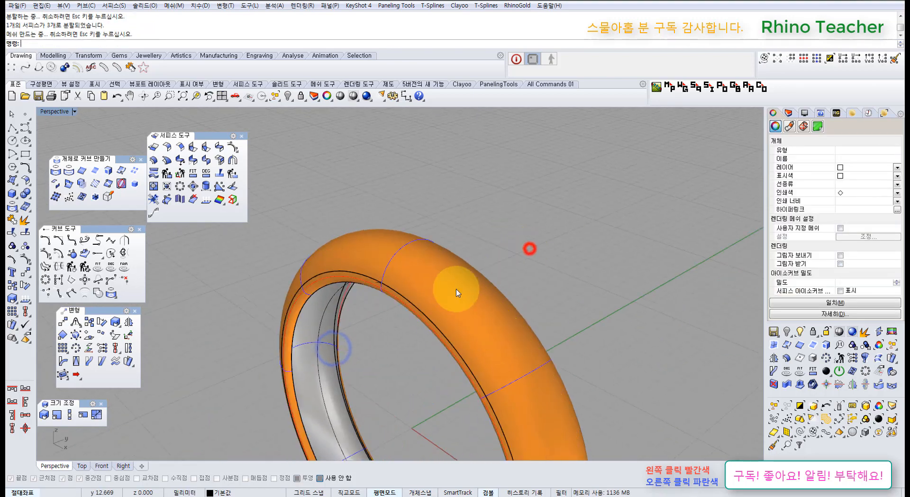
Create UV curves from the unshrunken outer ring surface with CreateUVCrv and inspect the flat outlines.
left_click(458, 293)
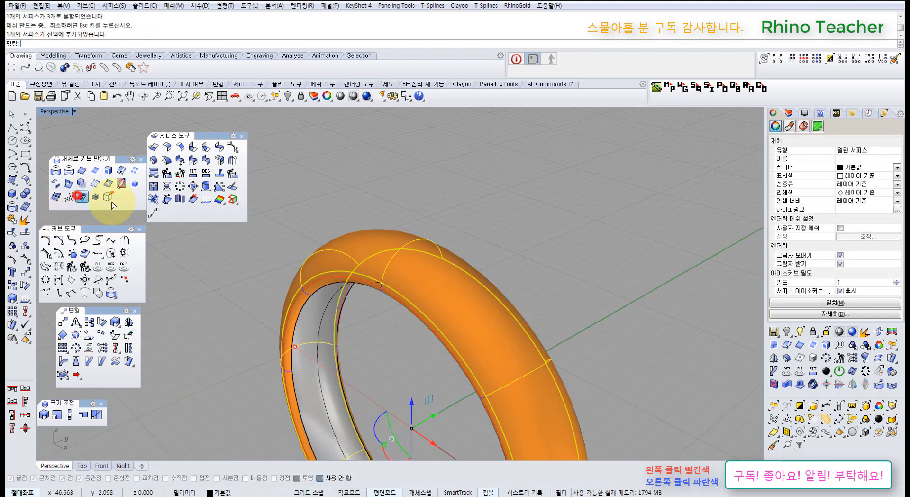
left_click(79, 195)
right_click(449, 271)
scroll(448, 272, "down", 4)
right_click_drag(466, 297, 620, 325)
left_click(618, 318)
right_click_drag(624, 260, 527, 360, "shift")
right_click_drag(581, 358, 472, 368, "shift")
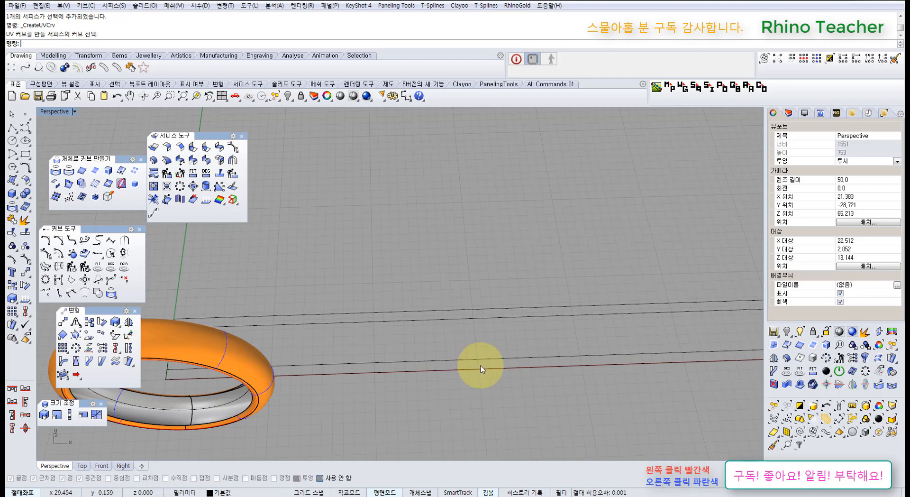
Examine the UV outlines of the unshrunken ring surface in the Top view, selecting both closed curves to compare them.
scroll(481, 364, "up", 2)
left_click(491, 359)
right_click_drag(499, 355, 420, 340)
key("ctrl+F1")
left_click(501, 382)
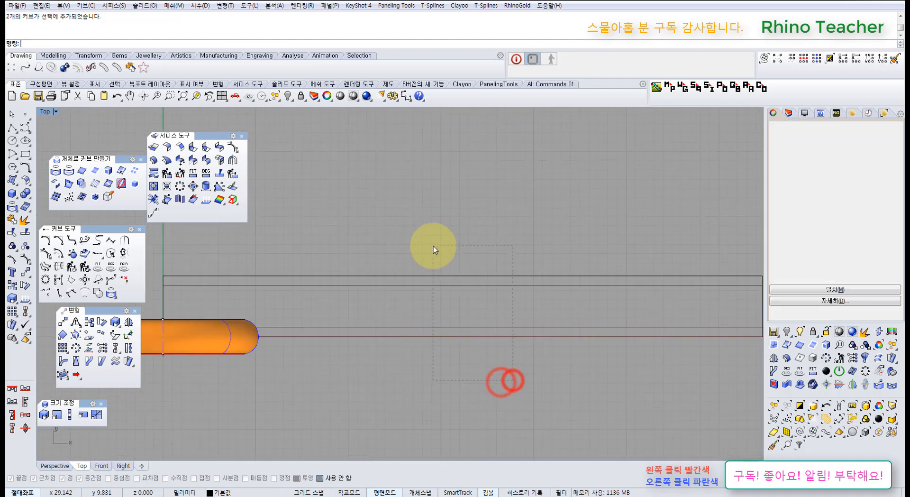
left_click(446, 281)
scroll(446, 308, "up", 3)
left_click(502, 399)
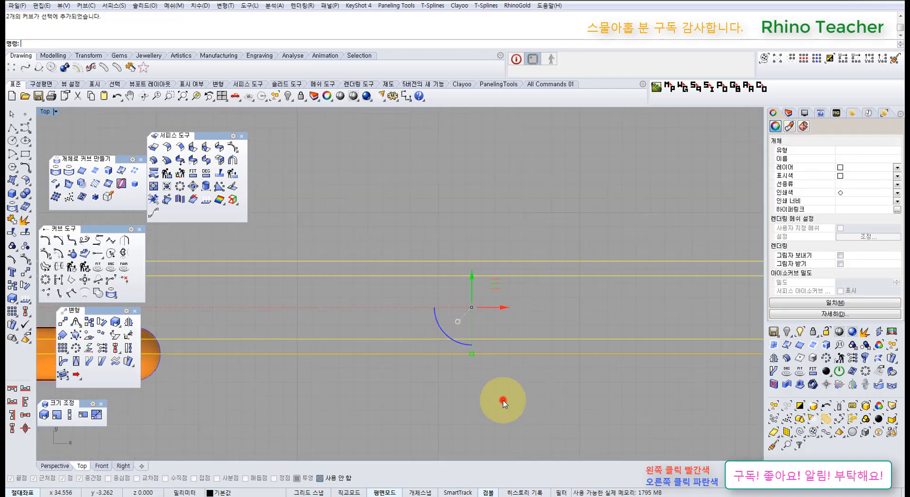
left_click(414, 262)
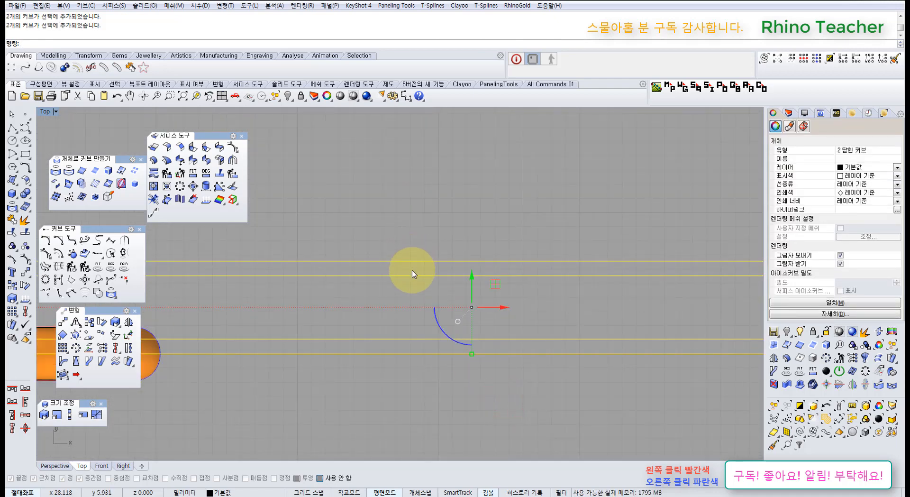
key("ctrl+F4")
right_click_drag(405, 278, 386, 280)
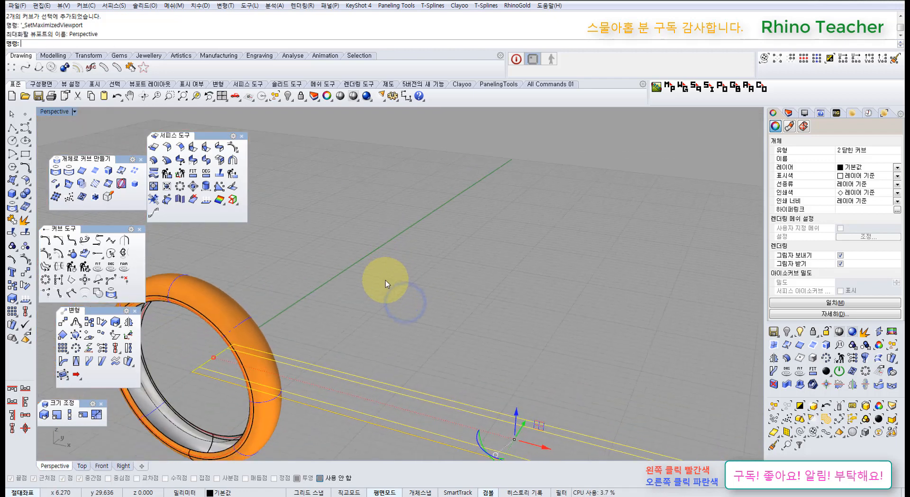
Undo the UV curve creation and the isocurve split of the ring surface, and clear the selection.
key("ctrl+z")
key("ctrl+z")
left_click(373, 303)
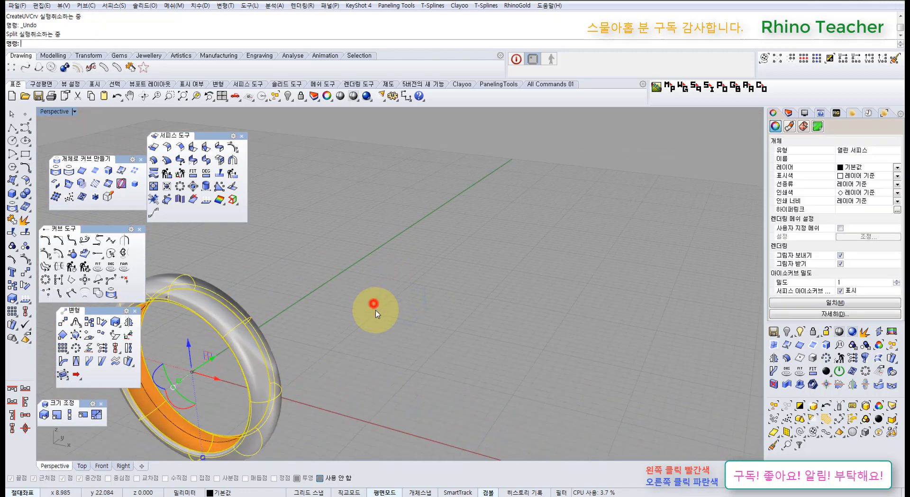
left_click(303, 314)
Split the ring surface by U-direction isocurves at both ends of the guide line, with Shrink set to Yes.
right_click_drag(258, 266, 348, 262)
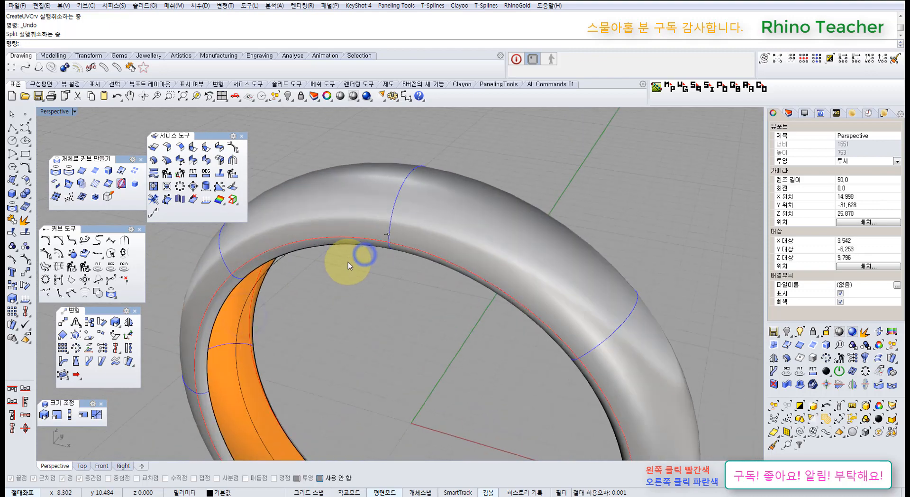
left_click(422, 198)
left_click(26, 231)
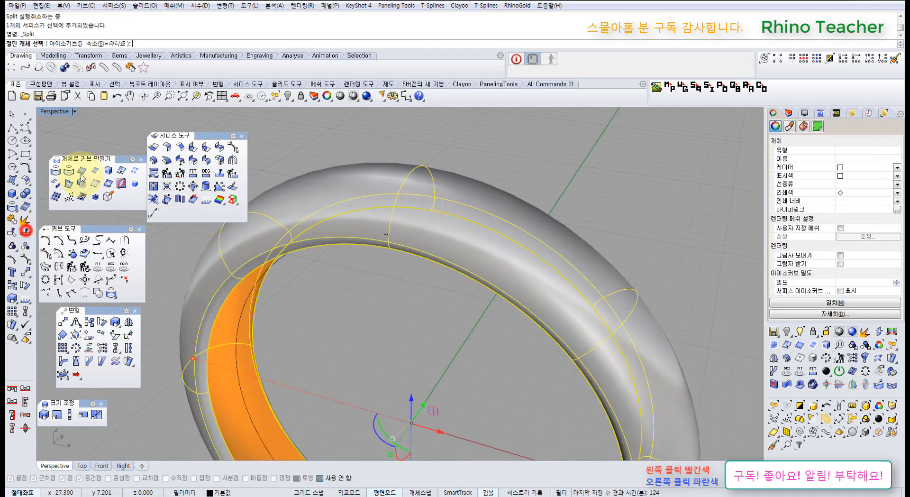
left_click(108, 44)
scroll(322, 183, "up", 5)
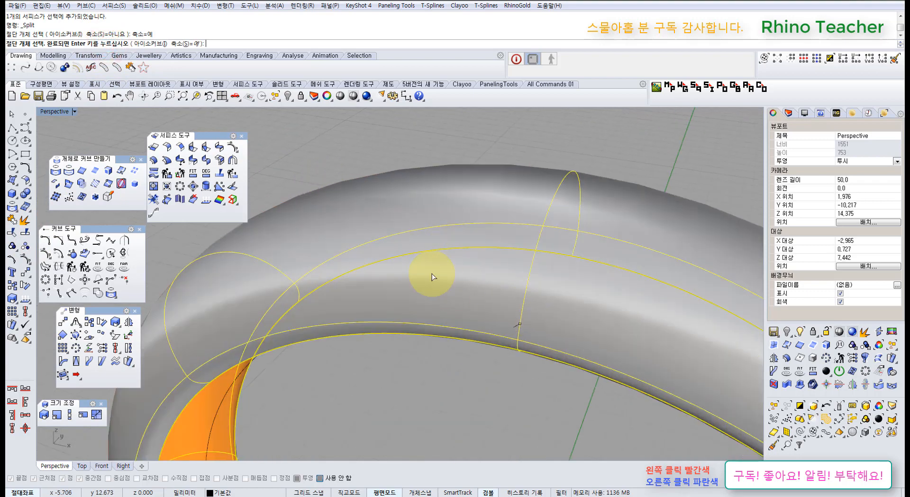
left_click(149, 43)
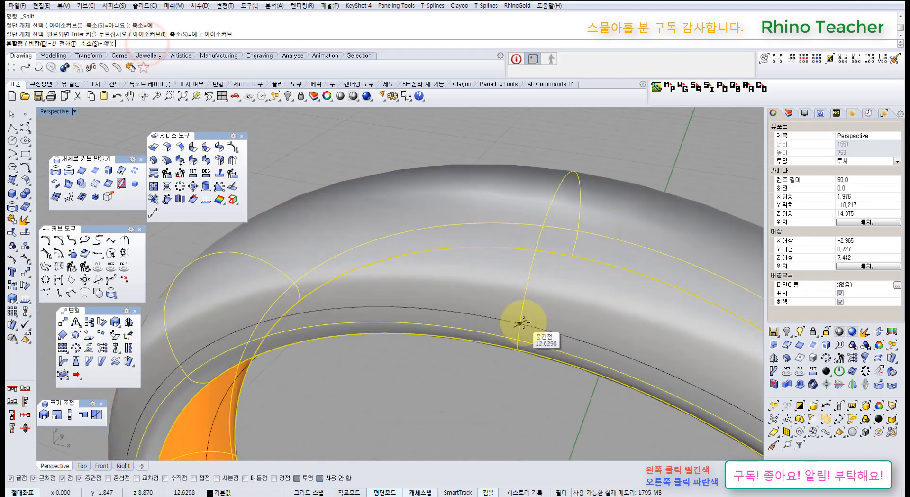
left_click(522, 323)
right_click_drag(586, 289, 352, 287)
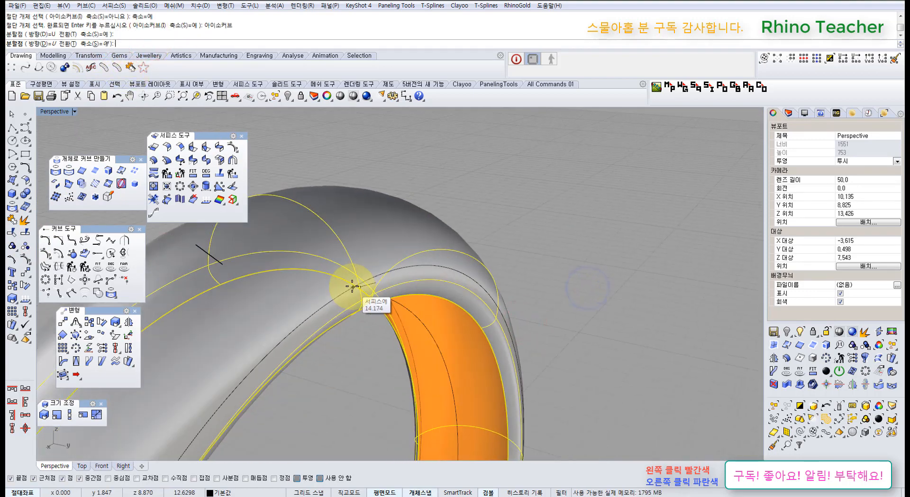
scroll(356, 286, "up", 5)
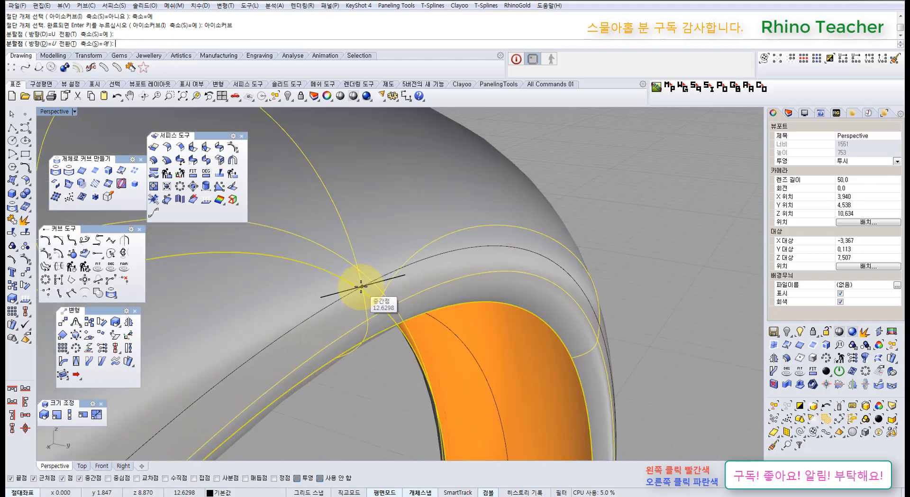
left_click(361, 286)
scroll(378, 299, "down", 2)
right_click(378, 299)
scroll(378, 299, "down", 6)
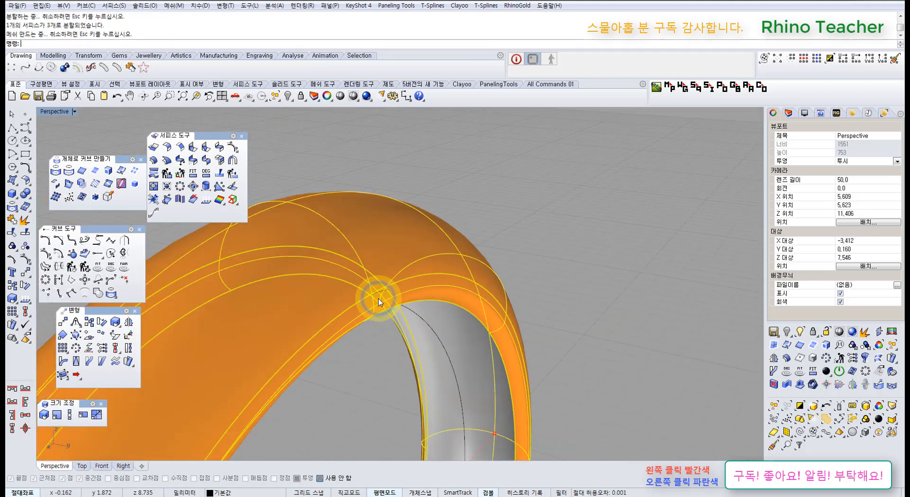
Delete the two leftover strips of the split ring surface and the short guide line, keeping the outer surface.
right_click_drag(378, 300, 390, 236)
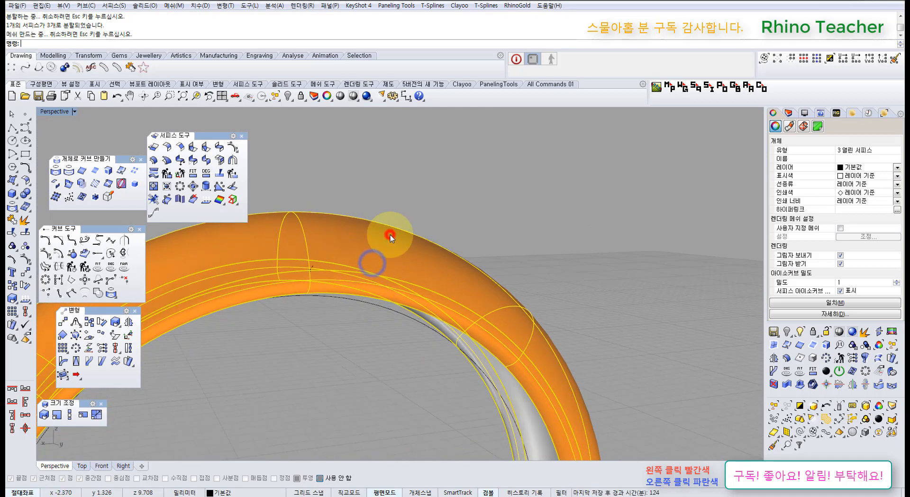
left_click(389, 236, "ctrl")
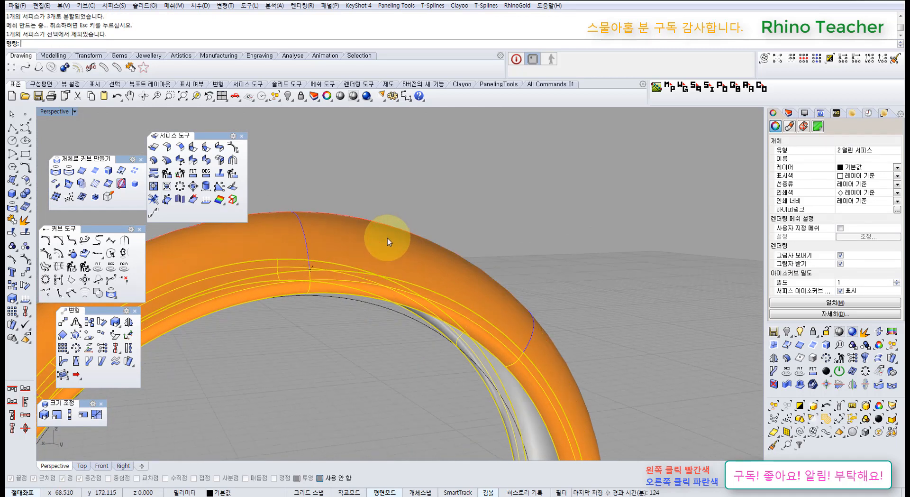
key("Delete")
right_click_drag(372, 270, 383, 298)
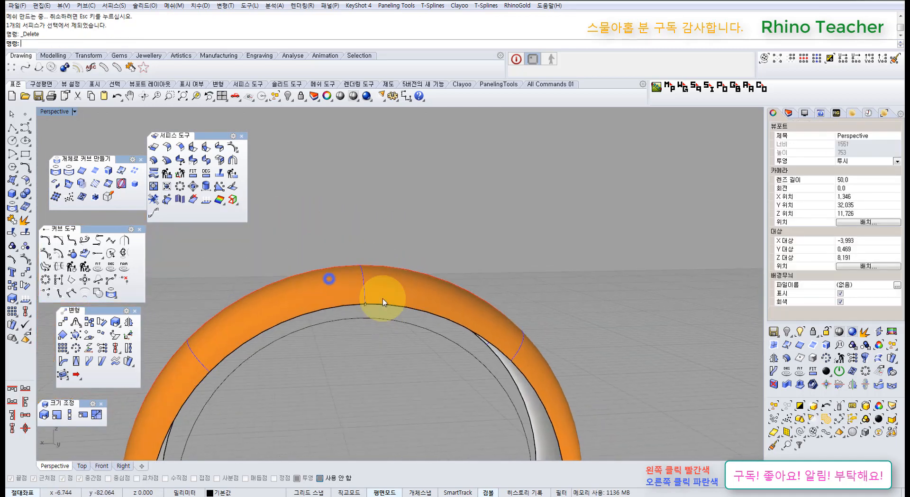
left_click_drag(329, 226, 400, 374)
mouse_move(381, 341)
right_mouse_down()
mouse_move(375, 329)
mouse_move(479, 347)
mouse_move(527, 368)
right_mouse_up()
key("Delete")
Flip the direction of the outer ring surface and create its UV curve with CreateUVCrv.
scroll(528, 368, "down", 6)
right_click_drag(450, 317, 478, 320)
left_click(478, 320)
right_click(23, 299)
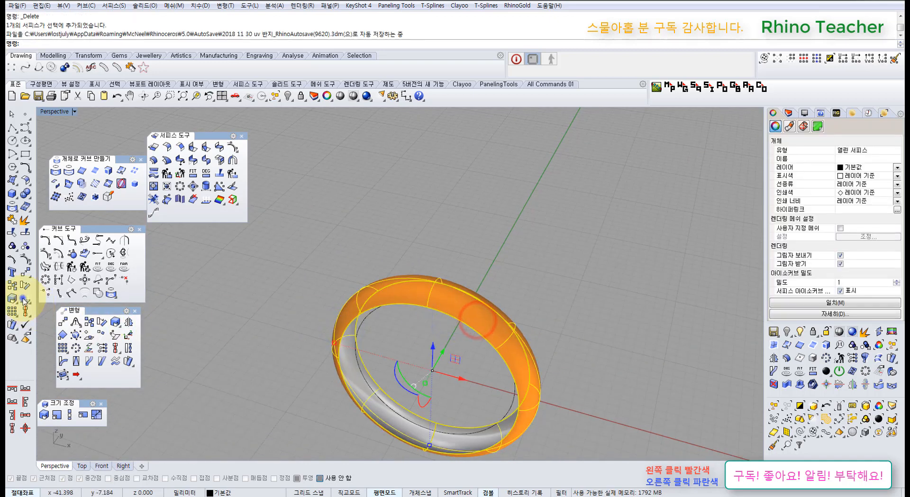
left_click(82, 197)
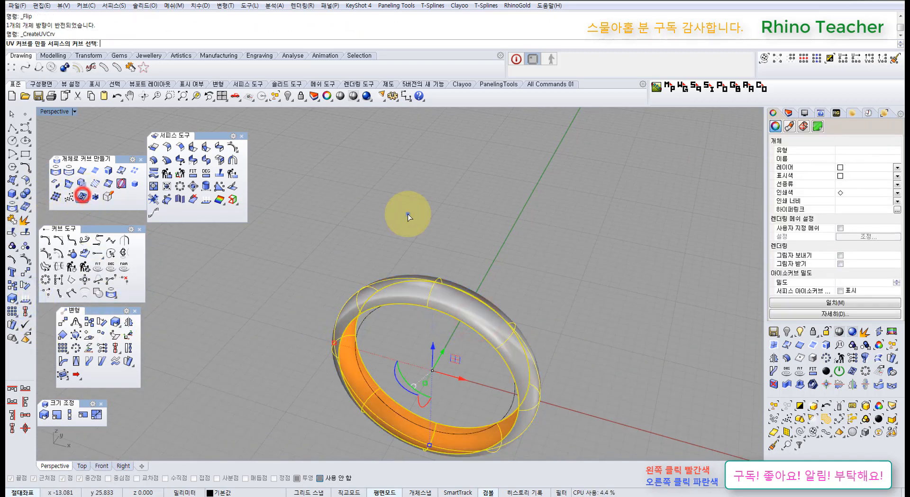
right_click_drag(418, 221, 485, 284)
key("ctrl+F1")
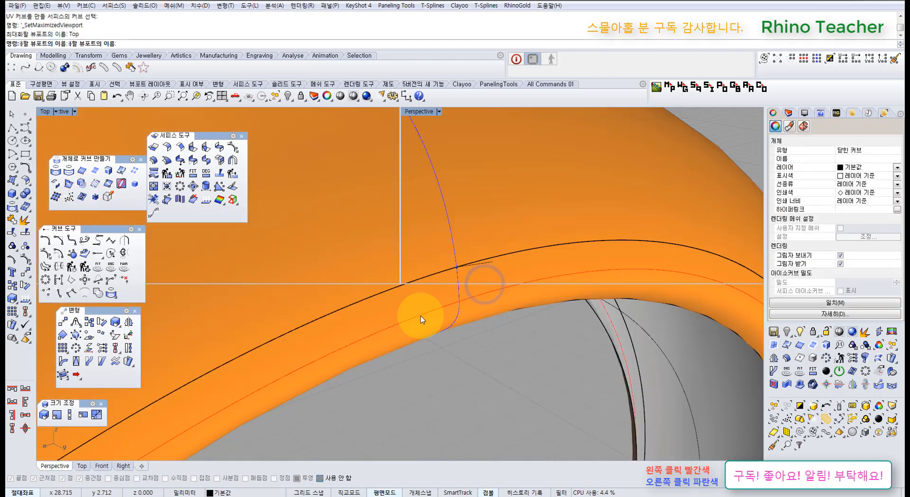
Align the flat UV outline's horizontal center to 0 and move it along the X axis clear of the ring.
scroll(423, 311, "down", 10)
right_click_drag(381, 335, 410, 328)
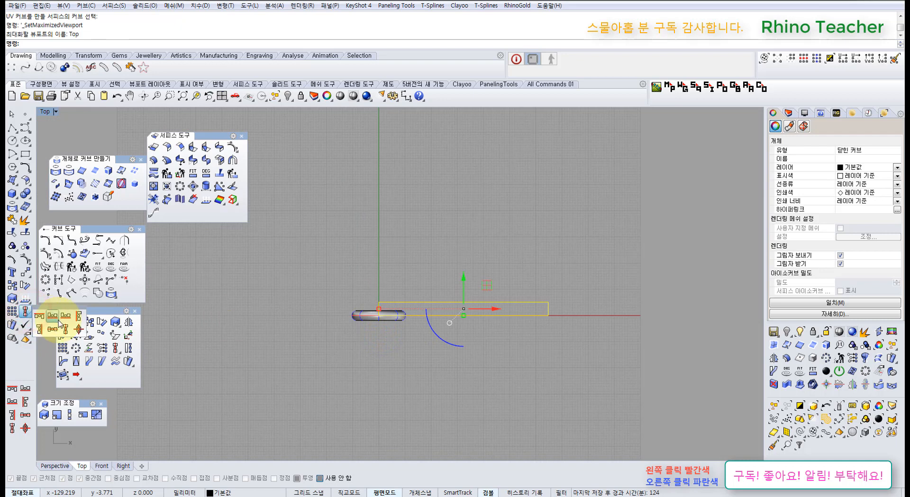
left_click(52, 329)
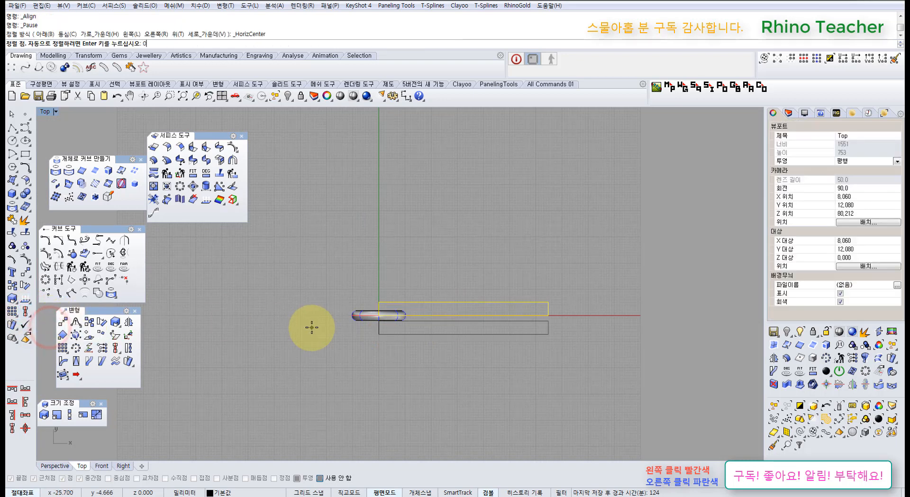
key("Return")
scroll(498, 335, "up", 10)
right_click_drag(429, 315, 417, 370)
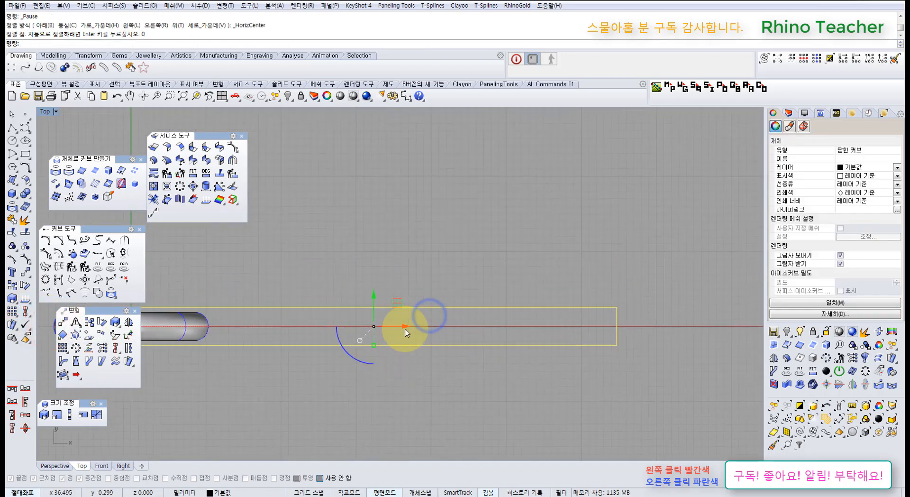
left_click_drag(404, 326, 583, 327)
left_click(549, 386)
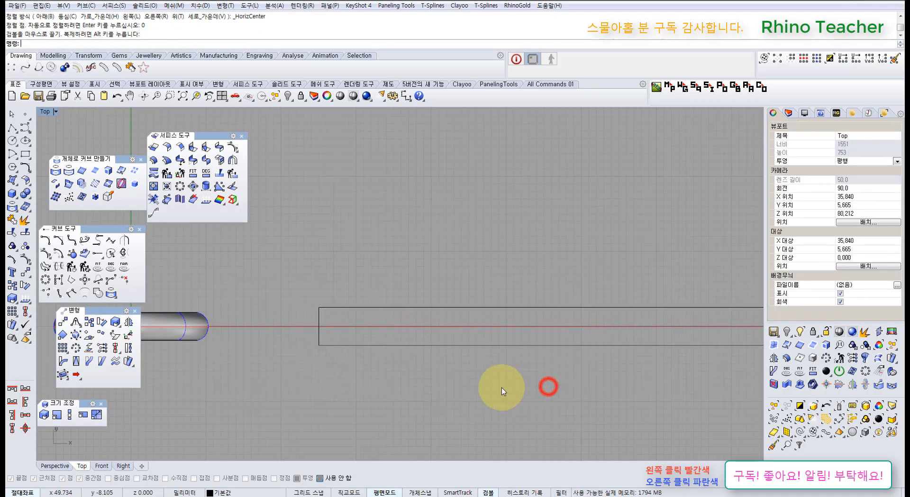
Draw a 5 x 5 mm square below the start of the flat UV outline in the Top view.
right_click_drag(400, 399, 403, 386)
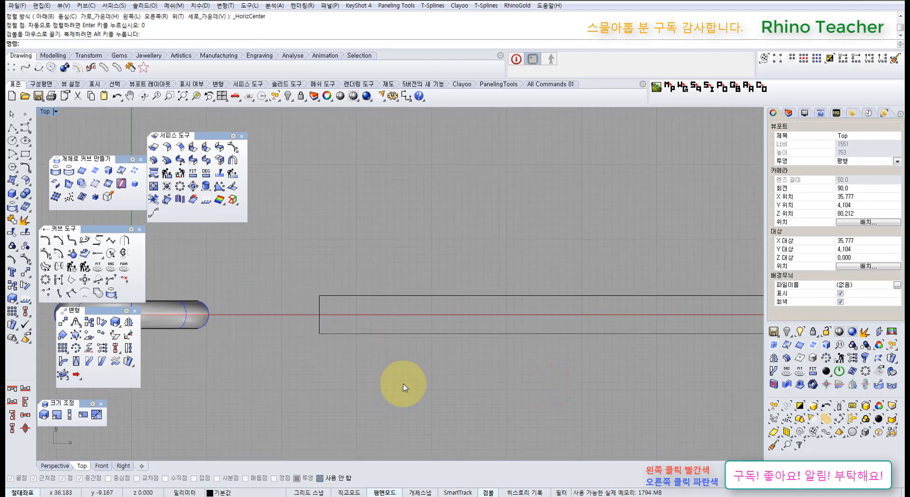
right_click_drag(407, 374, 408, 361)
scroll(292, 294, "up", 5)
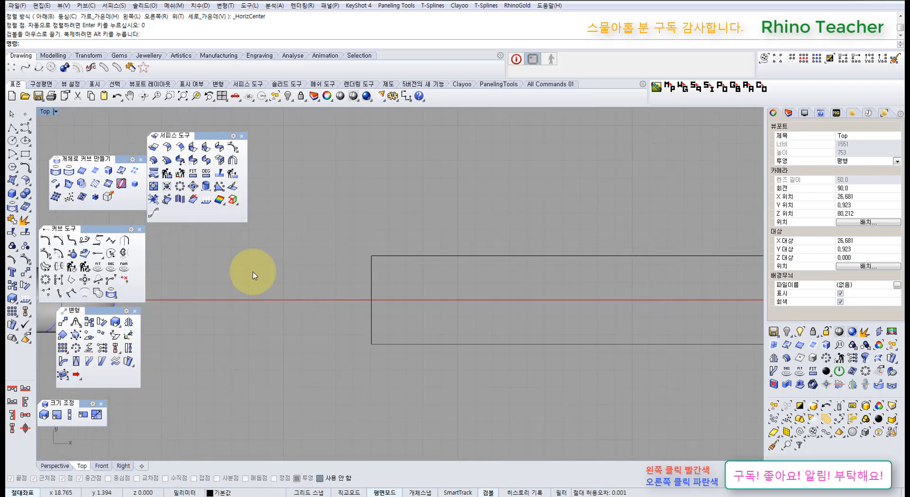
left_click(26, 155)
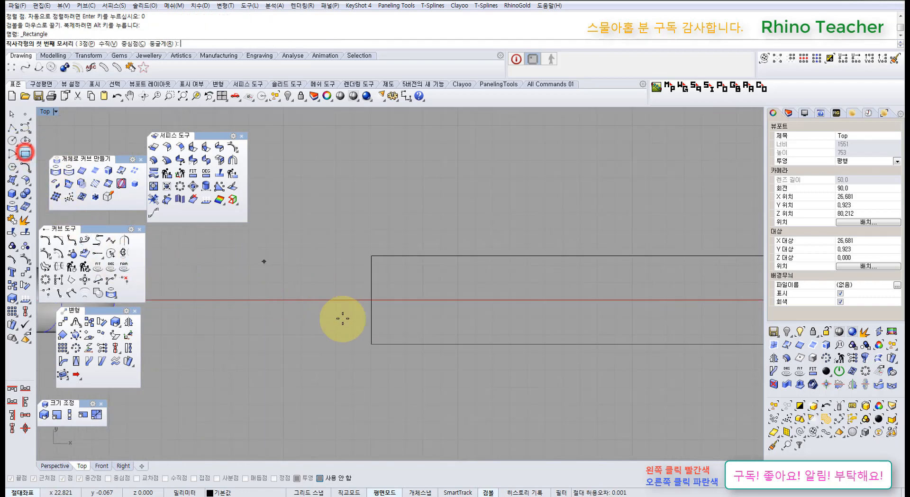
right_click_drag(394, 371, 380, 299)
left_click(326, 354)
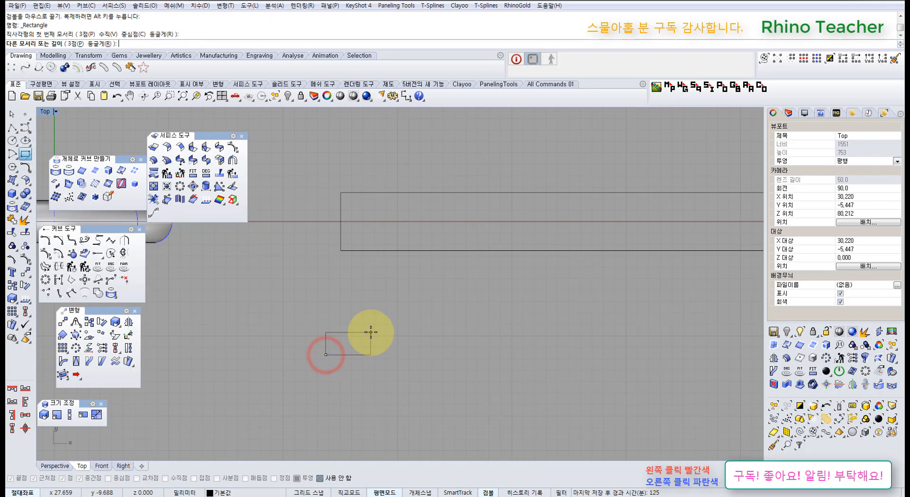
type("5")
key("Return")
type("5")
key("Return")
scroll(367, 326, "up", 8)
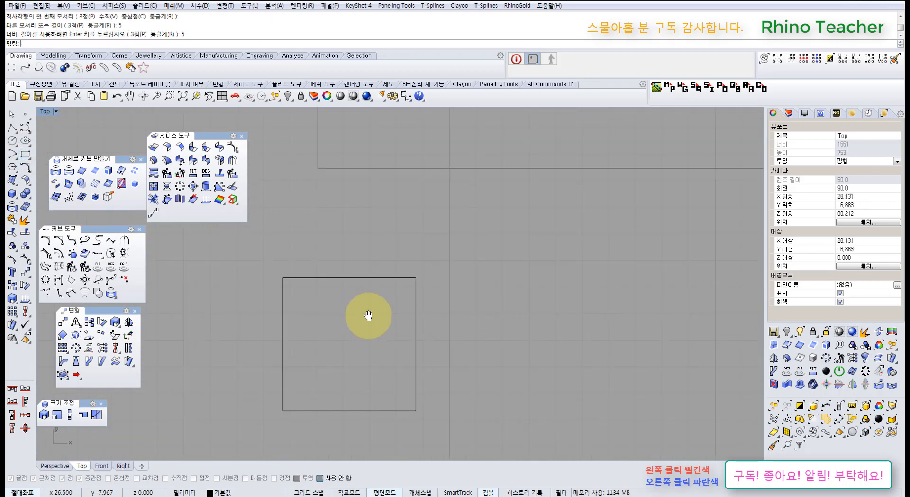
right_click_drag(369, 316, 427, 324)
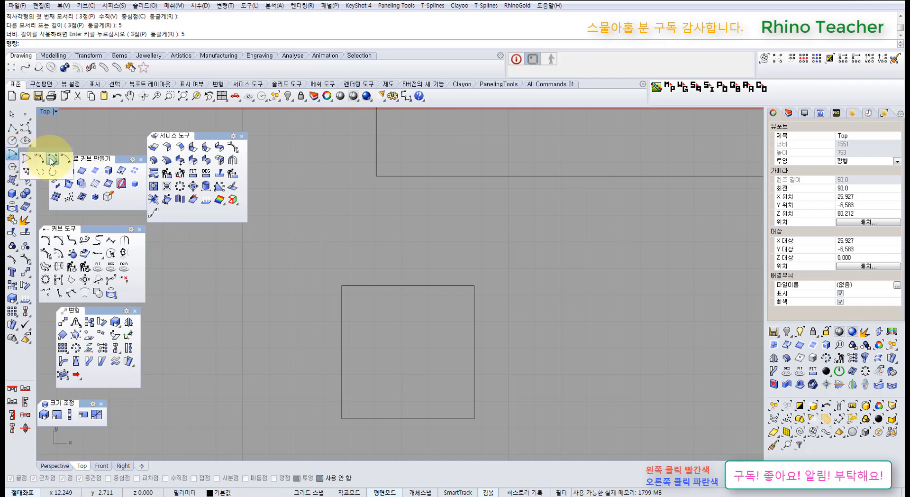
Try a start-end-direction arc bulging into the square from its left side, and undo it.
left_click(51, 160)
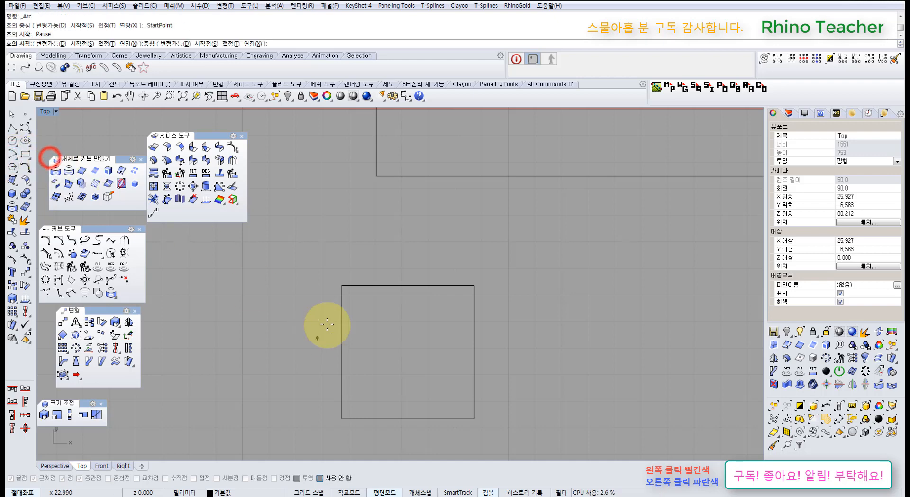
left_click(341, 286)
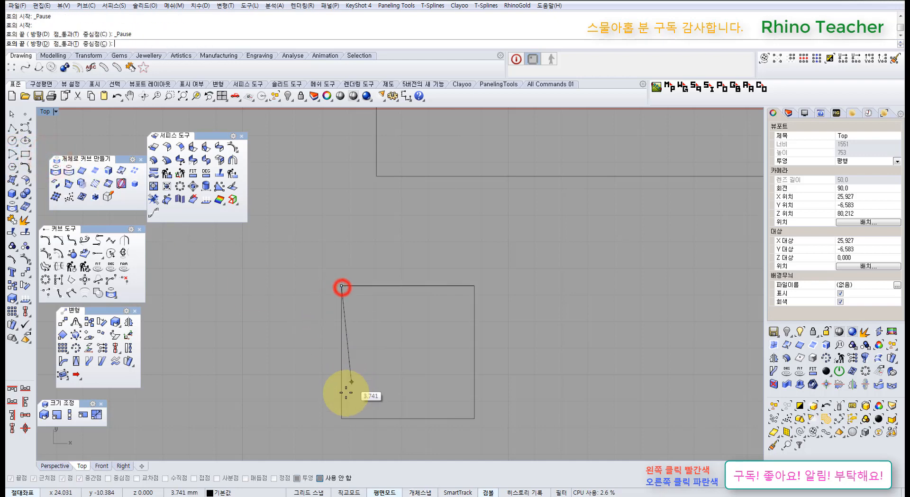
left_click(341, 419)
left_click(475, 284)
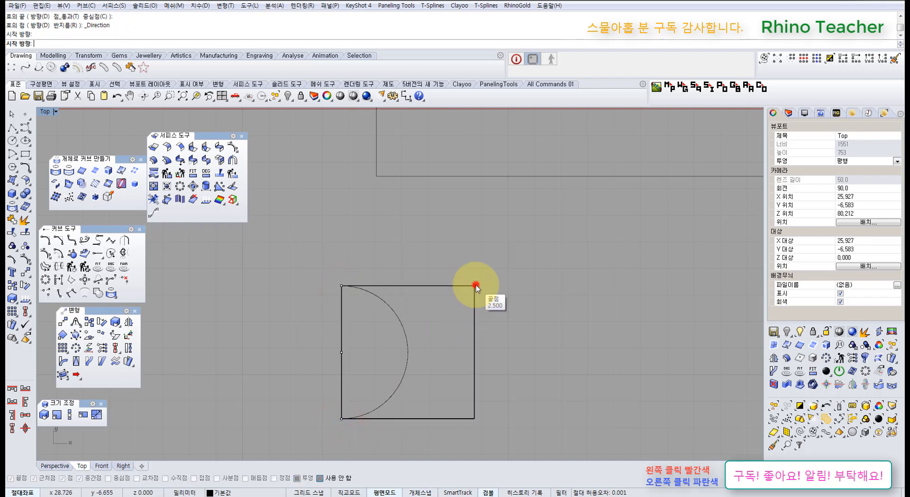
right_click_drag(457, 326, 473, 298)
key("ctrl+z")
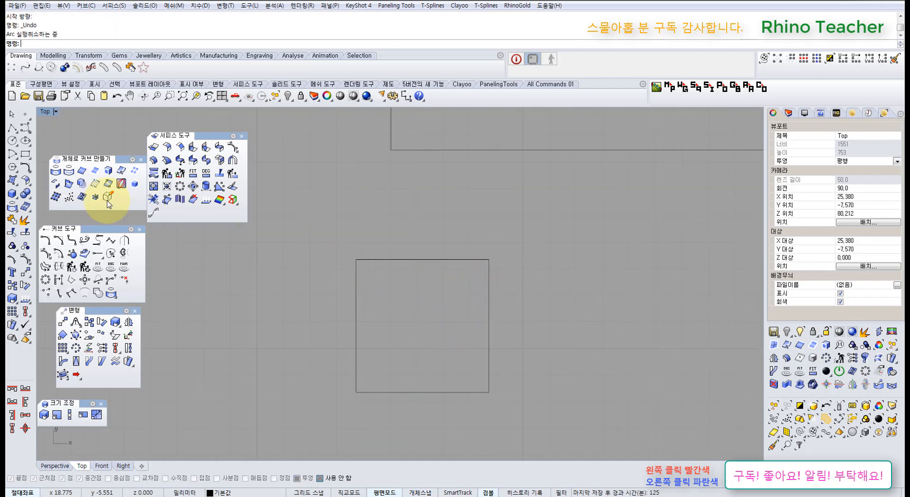
Draw a two-point circle 5 mm in diameter using the ends of the square's left side.
left_click(12, 141)
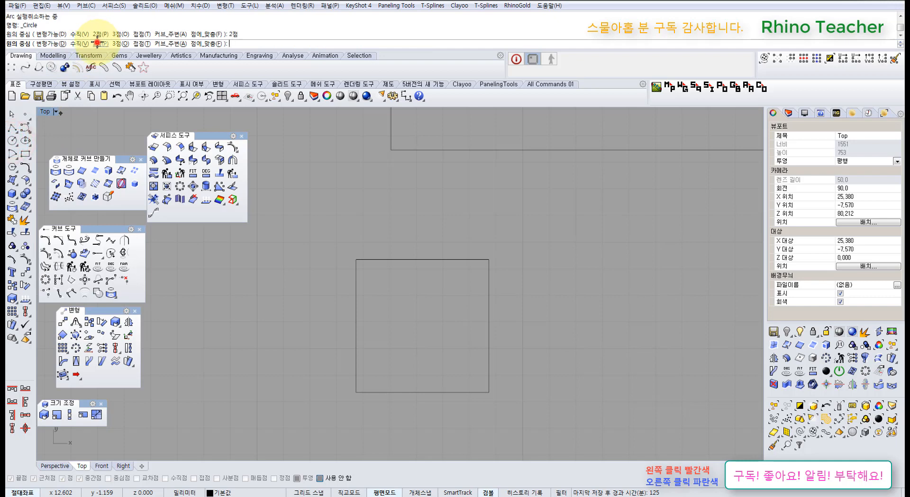
left_click(356, 259)
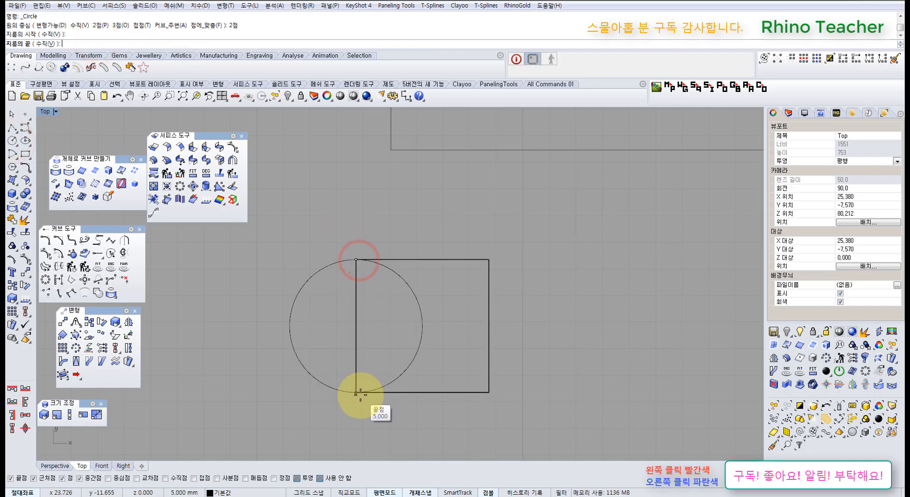
left_click(360, 394)
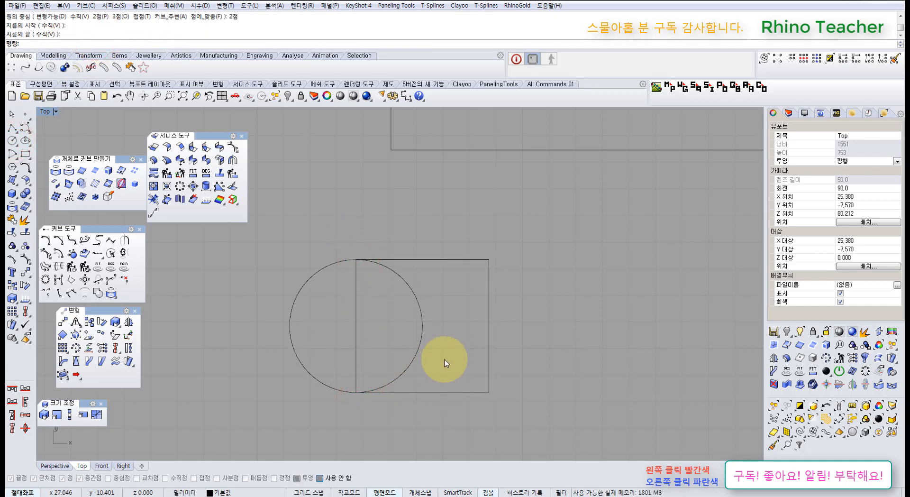
Undo the two-point circle and draw a start-end-direction arc bulging into the square between the ends of its left side.
key("ctrl+z")
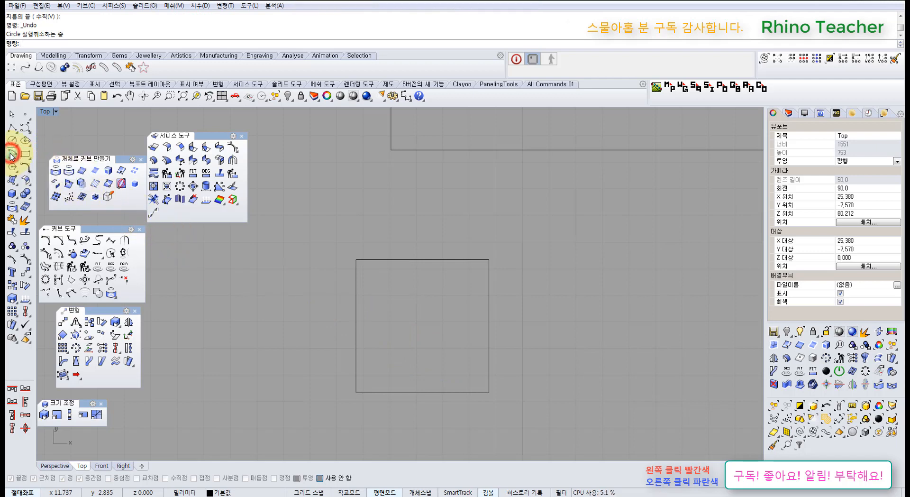
left_click(10, 154)
left_click(50, 157)
left_click(356, 259)
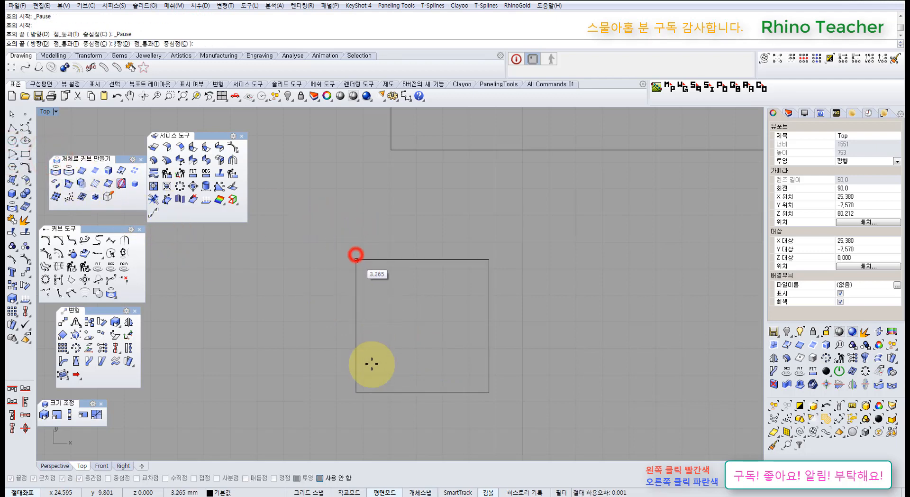
left_click(356, 392)
left_click(490, 260)
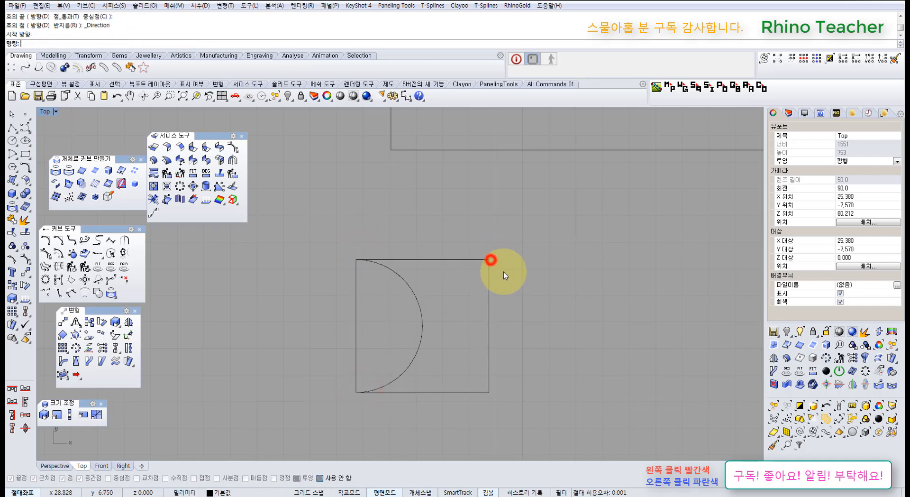
left_click(525, 288)
right_click_drag(423, 317, 433, 283)
scroll(444, 288, "up", 4)
left_click_drag(460, 307, 396, 282)
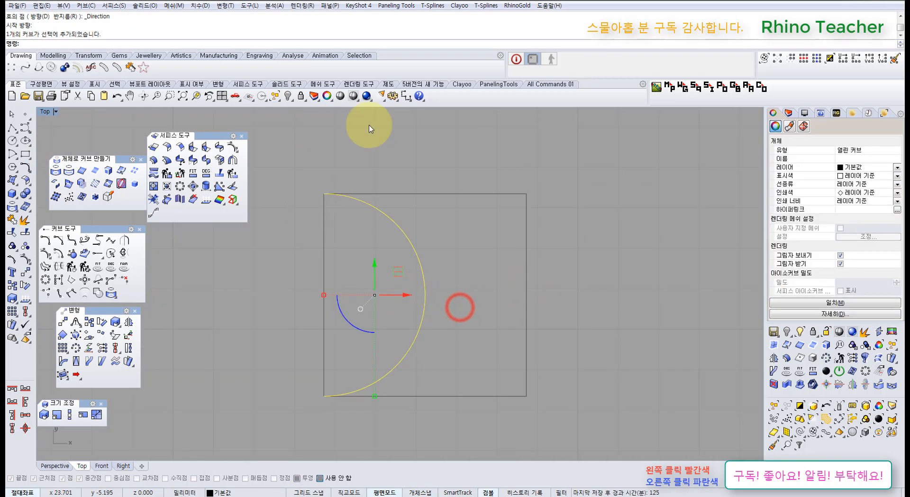
left_click_drag(478, 283, 449, 187)
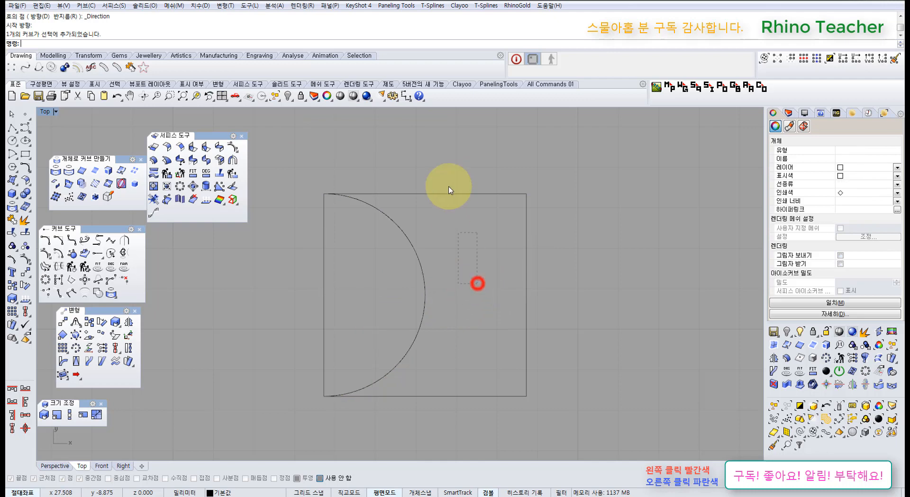
left_click(448, 255)
left_click_drag(443, 265, 429, 264)
left_click(423, 294)
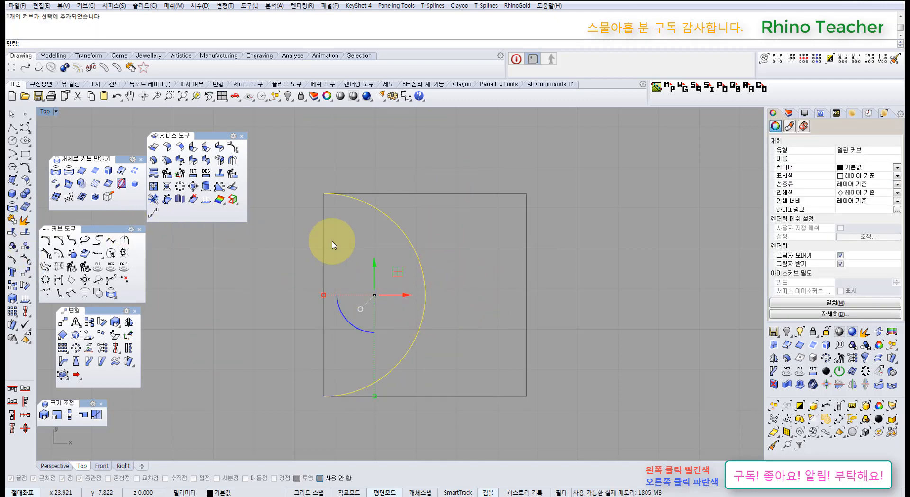
left_click(280, 258)
right_click_drag(258, 265, 244, 282)
Mark the square's area centroid with a point and turn off the gumball.
left_click_drag(474, 241, 450, 203)
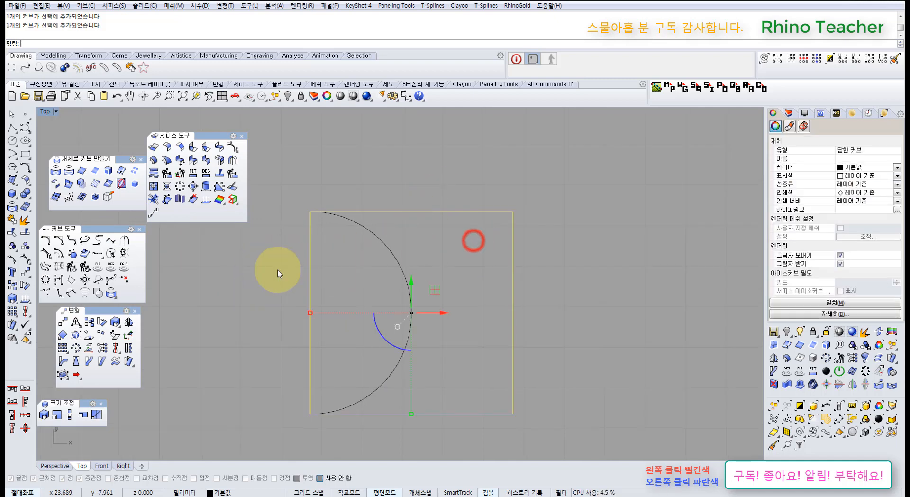
left_click(26, 300)
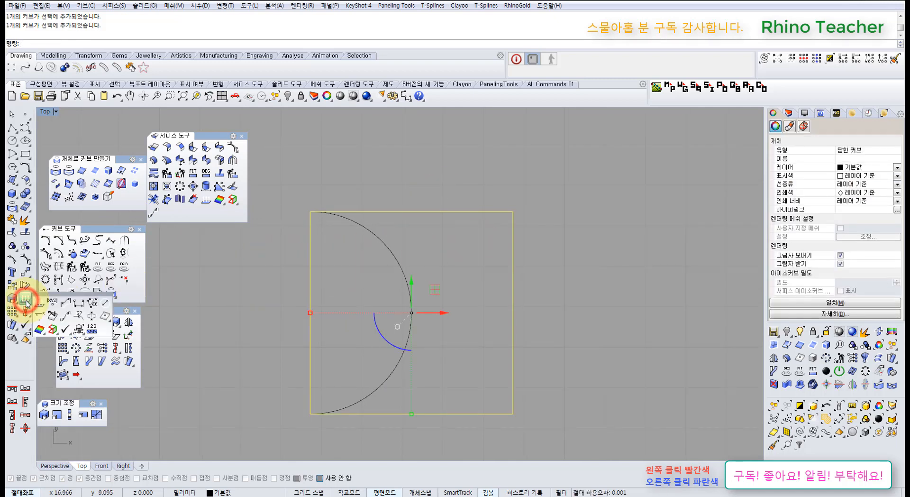
left_click(108, 319)
left_click_drag(123, 325, 167, 311)
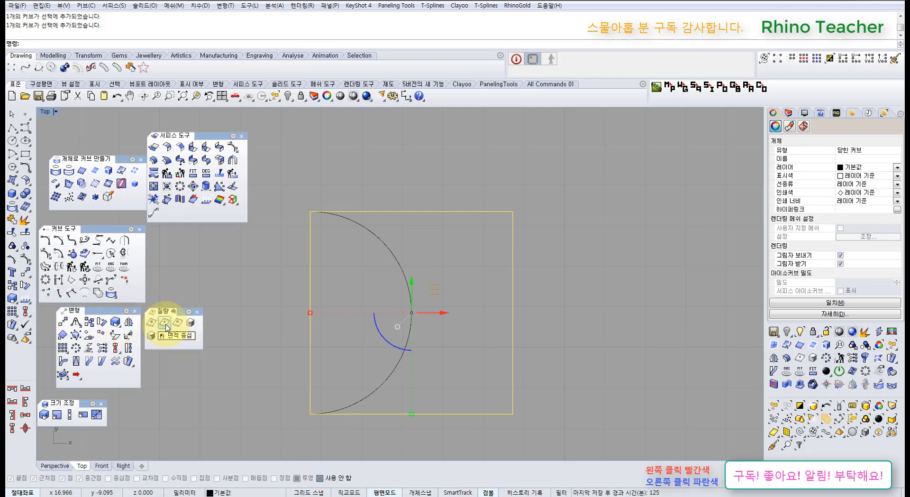
left_click(166, 325)
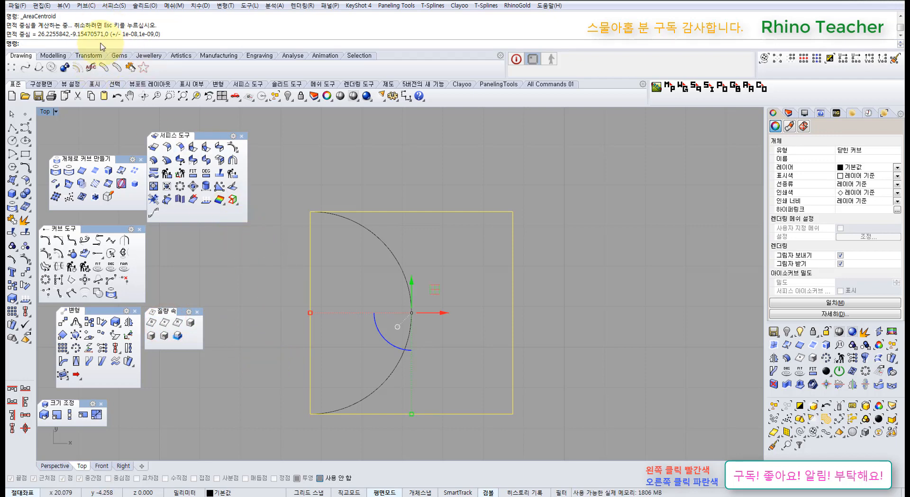
left_click(230, 276)
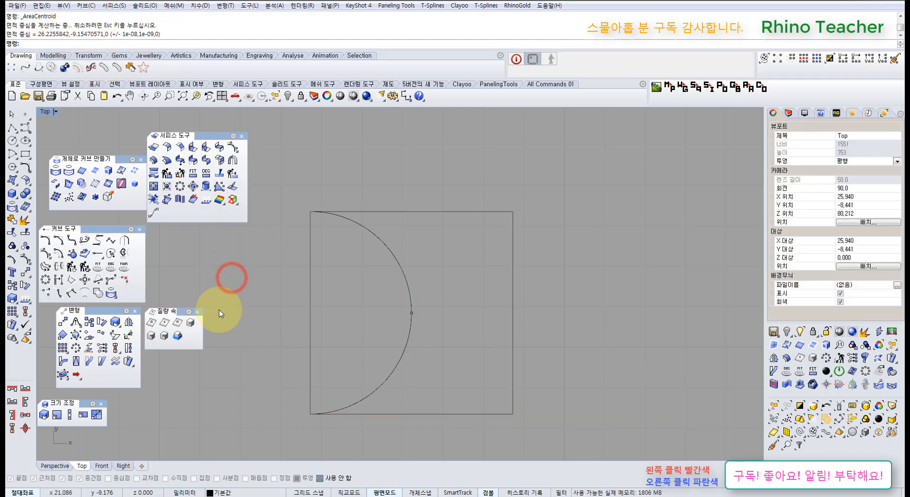
left_click(412, 313)
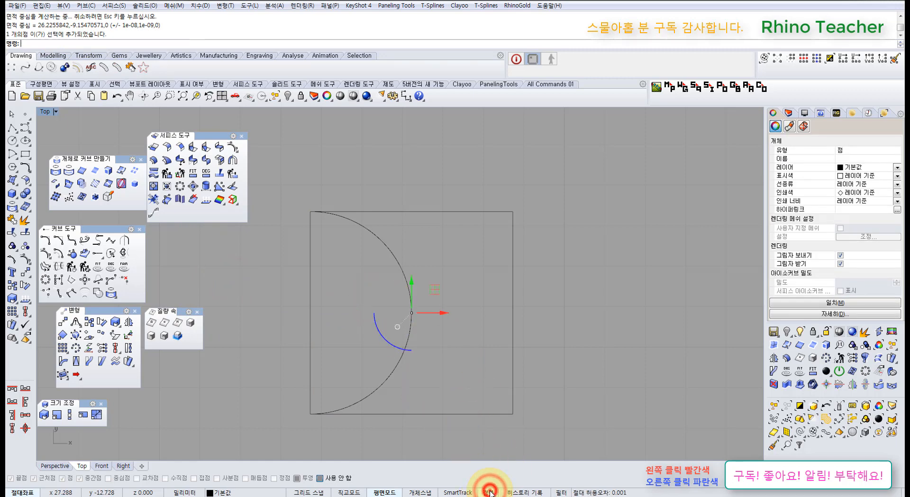
left_click(452, 352)
right_click_drag(391, 313, 346, 303)
Polar array the arc around the square's centroid point with 4 items over 360 degrees.
left_click(409, 301)
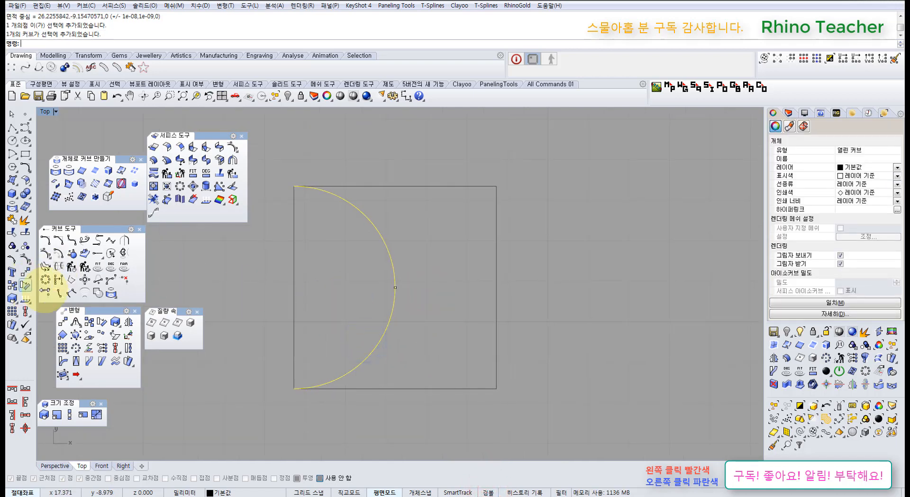
left_click(76, 349)
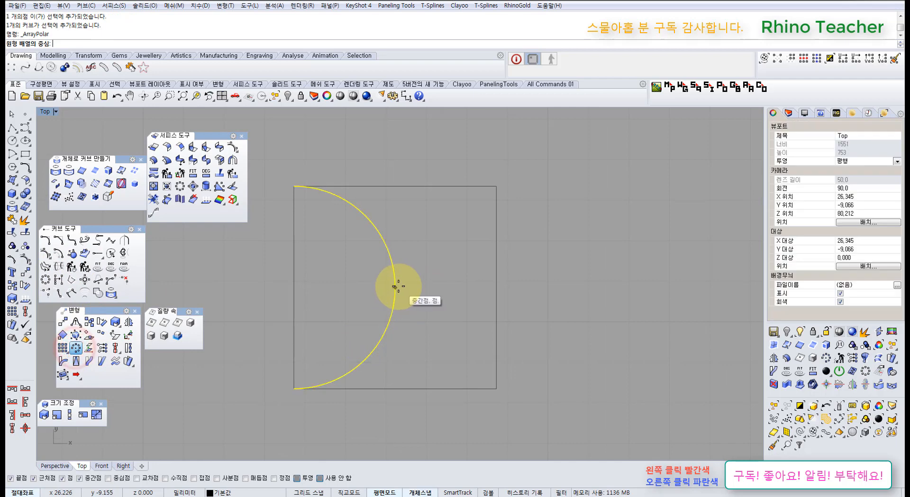
left_click(396, 287)
type("4")
key("Return")
key("Return")
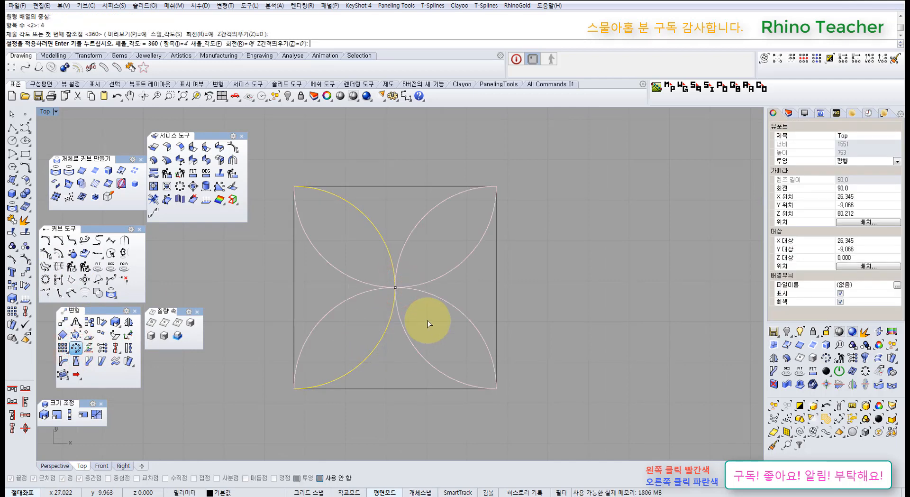
key("Return")
Examine the arrayed arcs one by one around the square's center to see how they cross.
scroll(409, 291, "up", 6)
right_click_drag(400, 305, 437, 299)
left_click(447, 314)
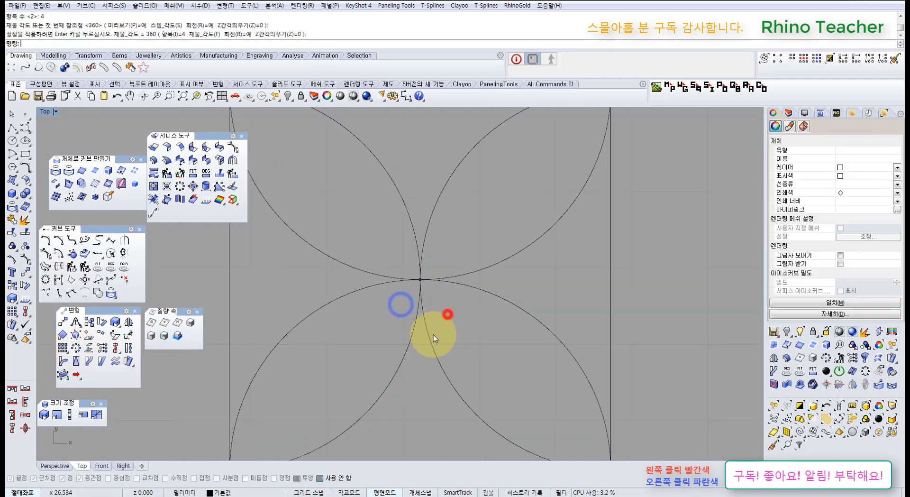
right_click_drag(430, 330, 438, 318)
left_click_drag(480, 343, 446, 378)
scroll(447, 317, "down", 4)
right_click_drag(447, 320, 414, 334)
scroll(429, 325, "up", 2)
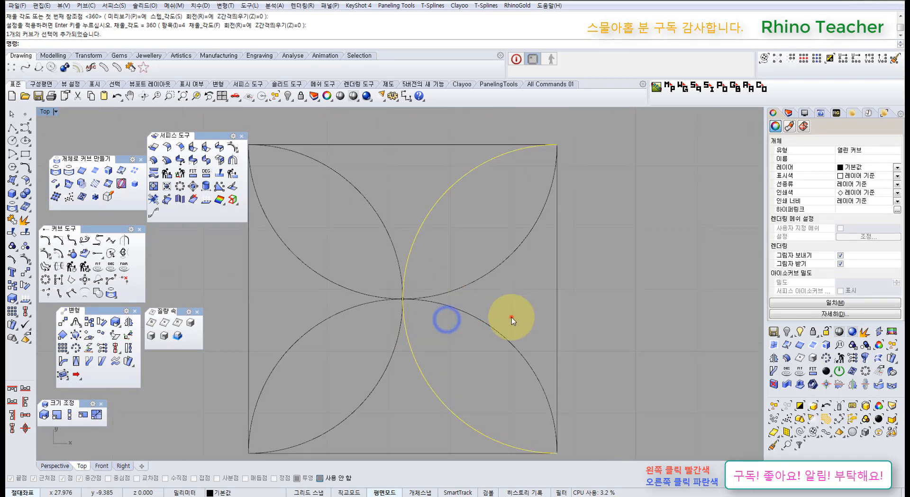
left_click_drag(512, 317, 492, 350)
left_click_drag(500, 288, 474, 255)
right_click_drag(449, 308, 446, 298)
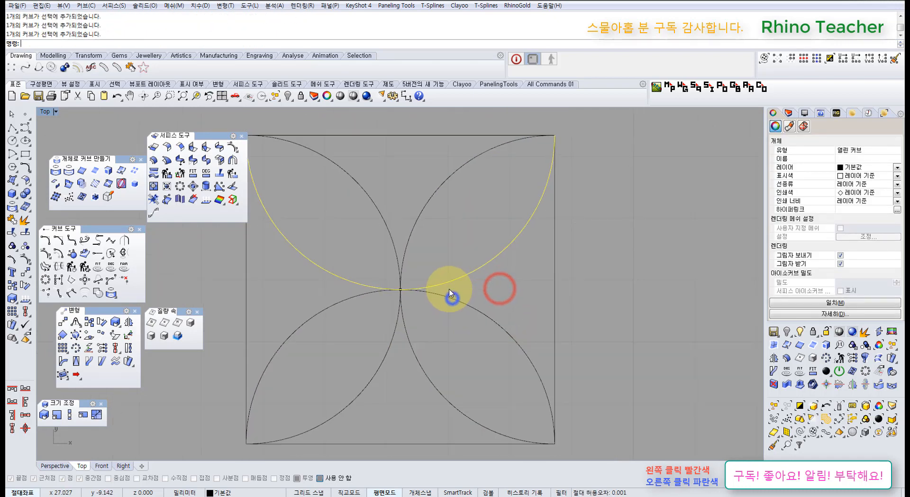
left_click(498, 286)
Apply Curve Boolean to the four arcs, deleting all input and combining regions, to keep the four petal-shaped regions.
left_click_drag(479, 336, 426, 173)
left_click_drag(463, 354, 380, 247)
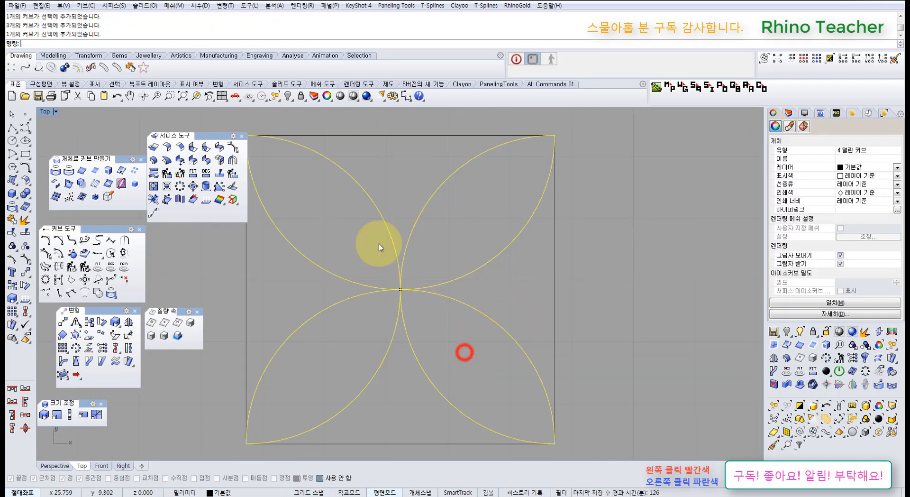
left_click(98, 294)
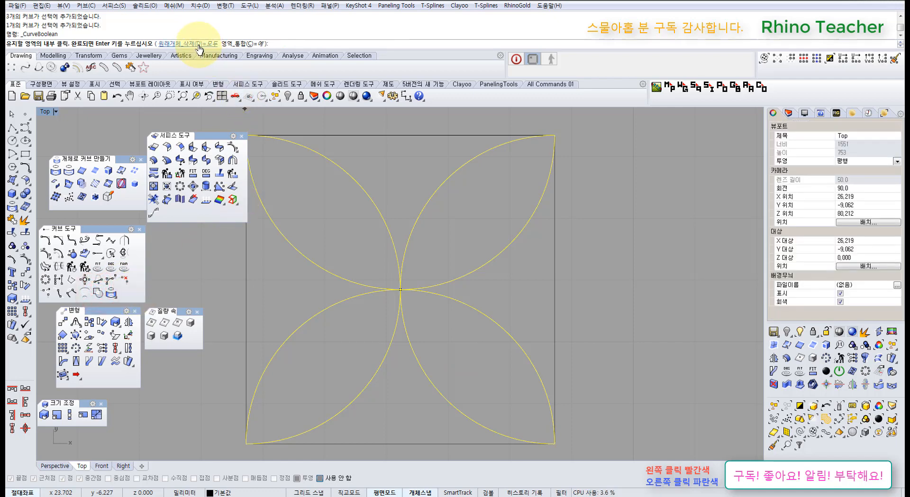
right_click_drag(382, 228, 408, 218)
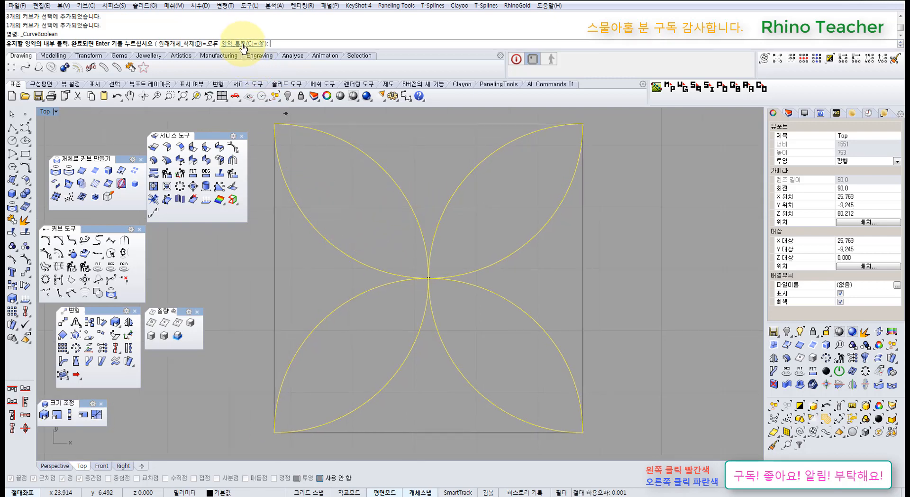
left_click(366, 218)
left_click(376, 327)
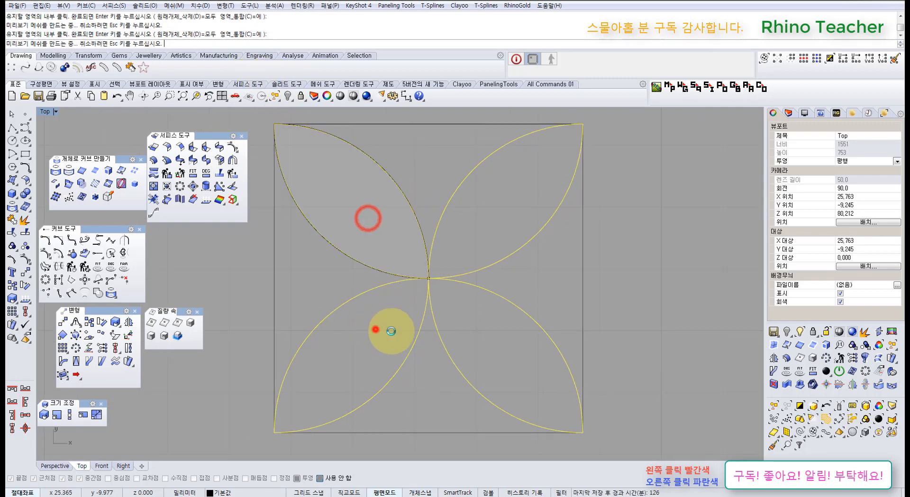
left_click(497, 337)
left_click(487, 226)
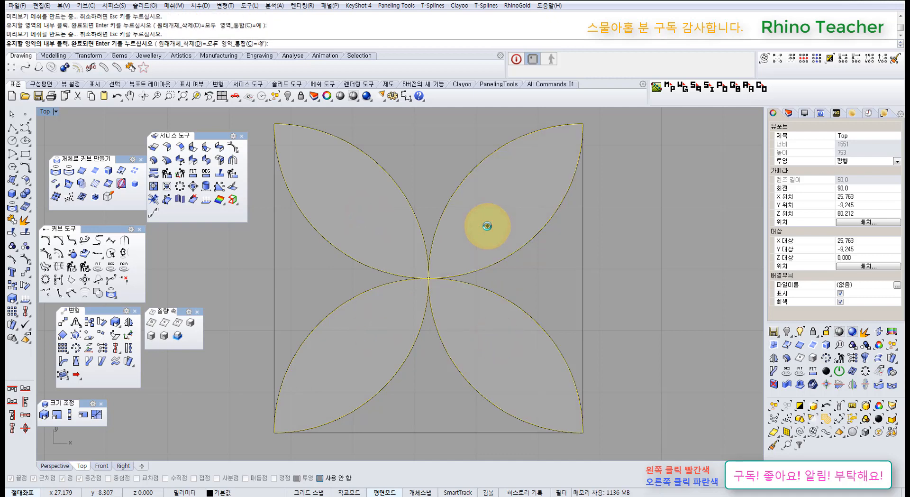
right_click(487, 226)
Select each of the four petal outlines in turn to check that it is a separate closed curve.
left_click(532, 265)
left_click(521, 249)
scroll(521, 249, "down", 4)
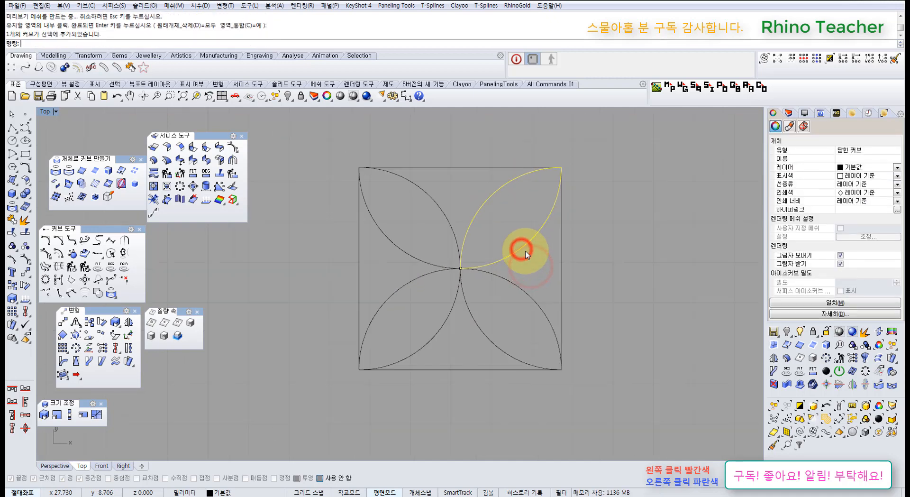
left_click(524, 291)
left_click(447, 316)
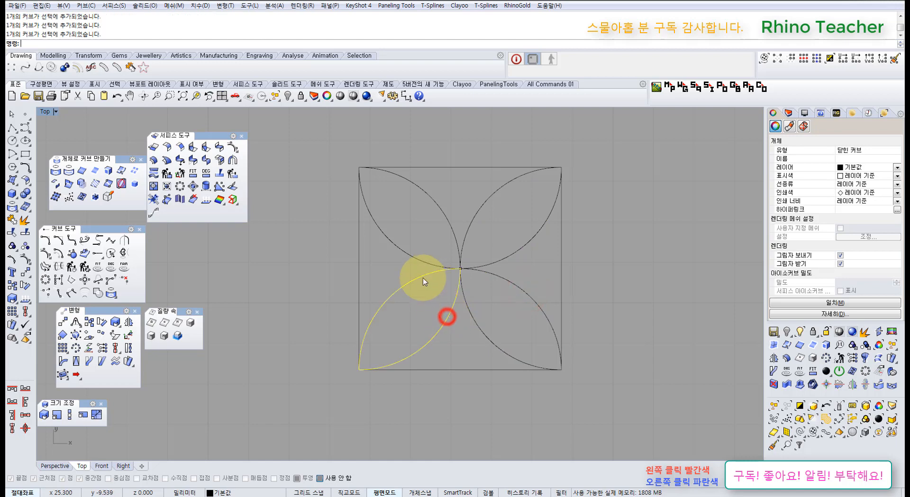
left_click(422, 261)
left_click(505, 260)
right_click_drag(505, 261, 450, 277)
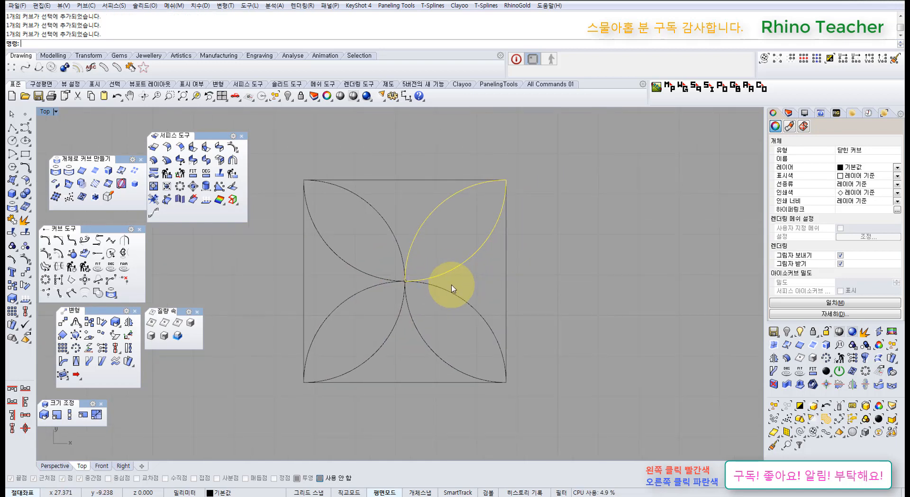
Undo the Curve Boolean on the petals and check one of the restored arcs.
key("ctrl+z")
left_click(460, 281)
left_click(436, 321)
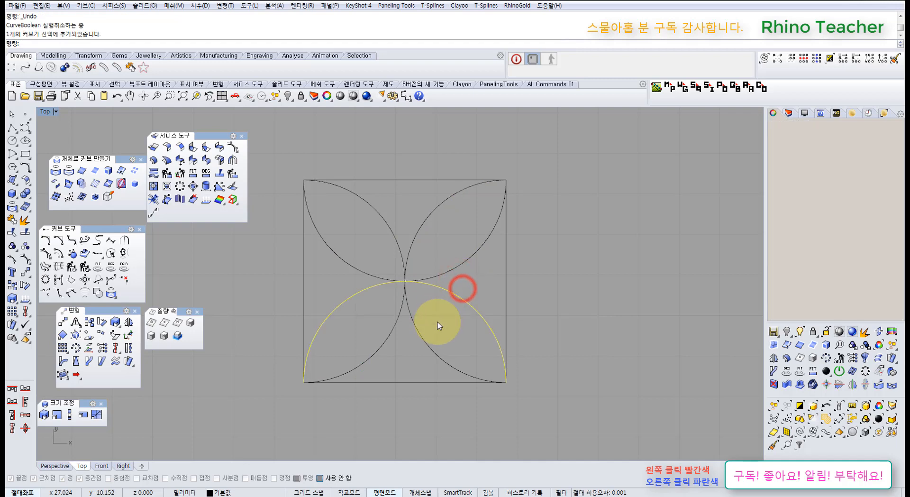
Use Curve Boolean on the four arcs in the square to create petal outlines, with Combine Regions off and all originals deleted.
left_click(380, 325)
left_click(487, 290)
mouse_move(422, 252)
right_mouse_down()
mouse_move(426, 244)
mouse_move(383, 280)
right_mouse_up()
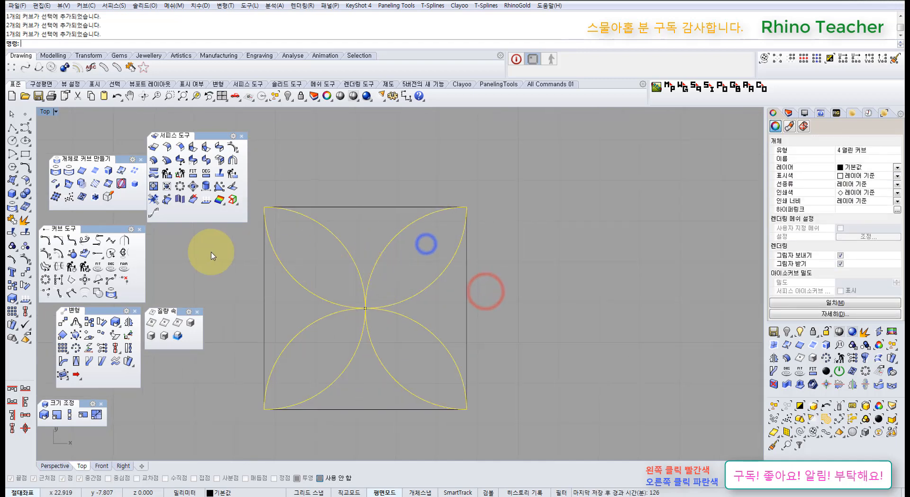
left_click(98, 294)
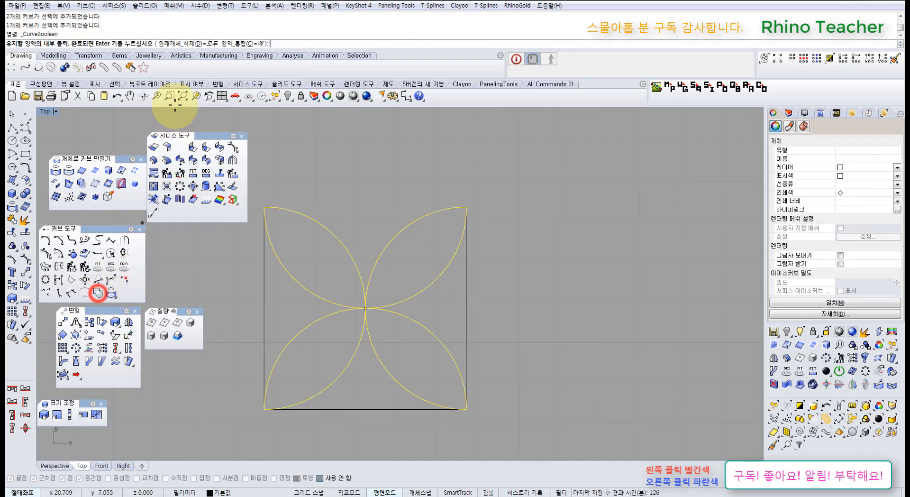
left_click(235, 45)
left_click(325, 254)
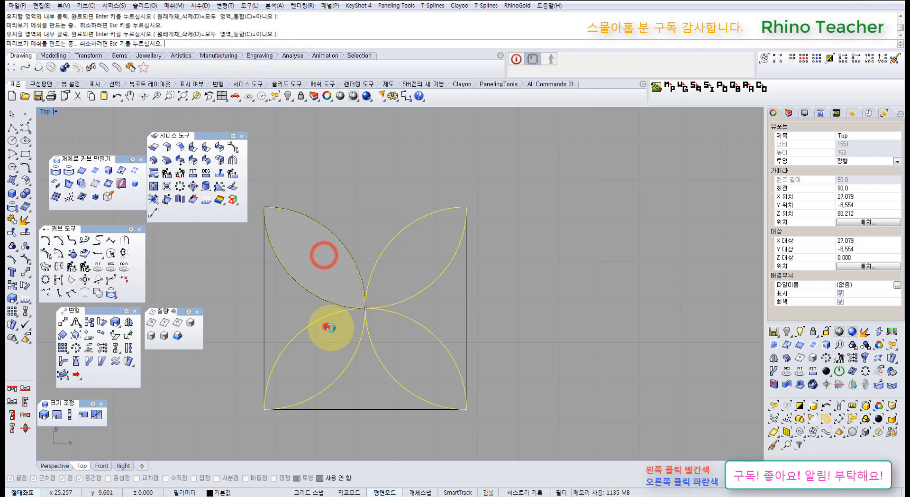
left_click(326, 326)
left_click(405, 270)
right_click(403, 271)
Select the upper-right petal to check its outline and undo the Curve Boolean.
left_click(433, 288)
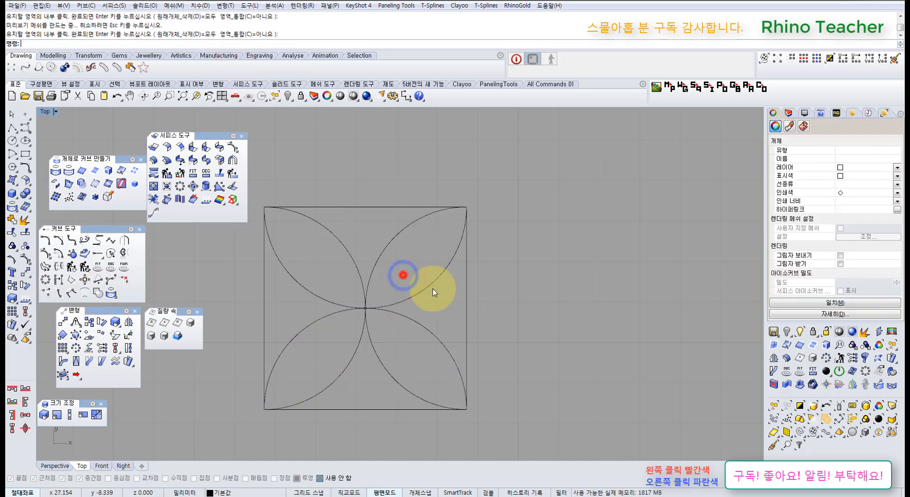
right_click_drag(422, 322, 440, 307)
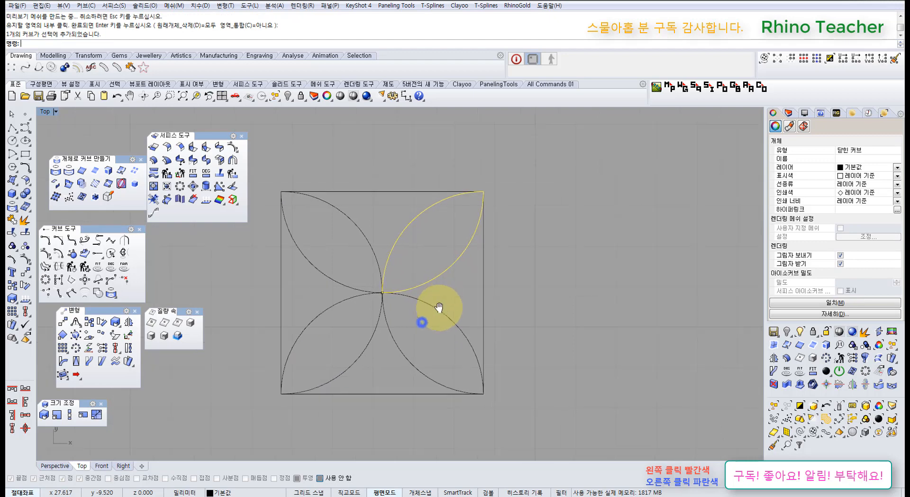
scroll(448, 302, "up", 2)
left_click(456, 301)
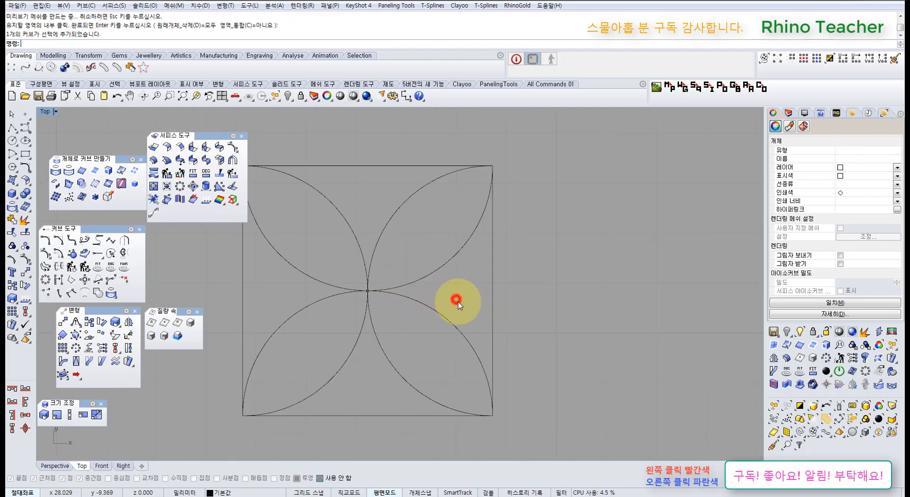
key("ctrl+z")
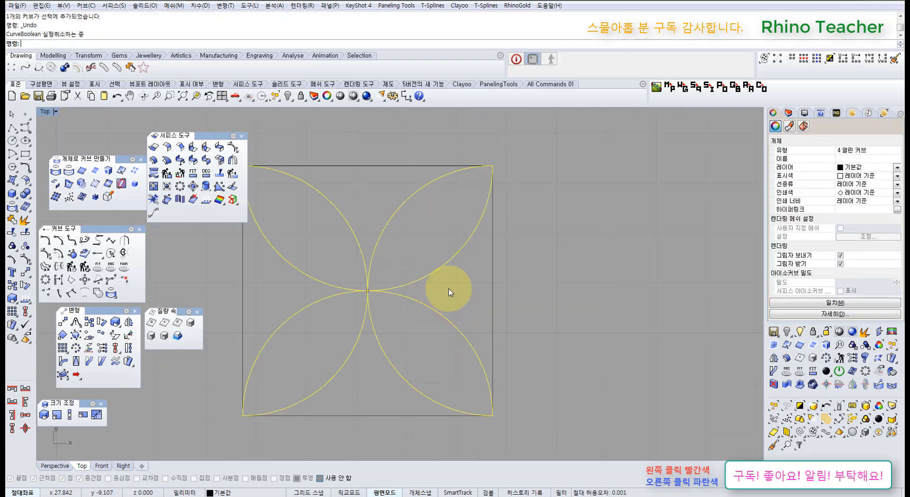
left_click(451, 284)
left_click(446, 275)
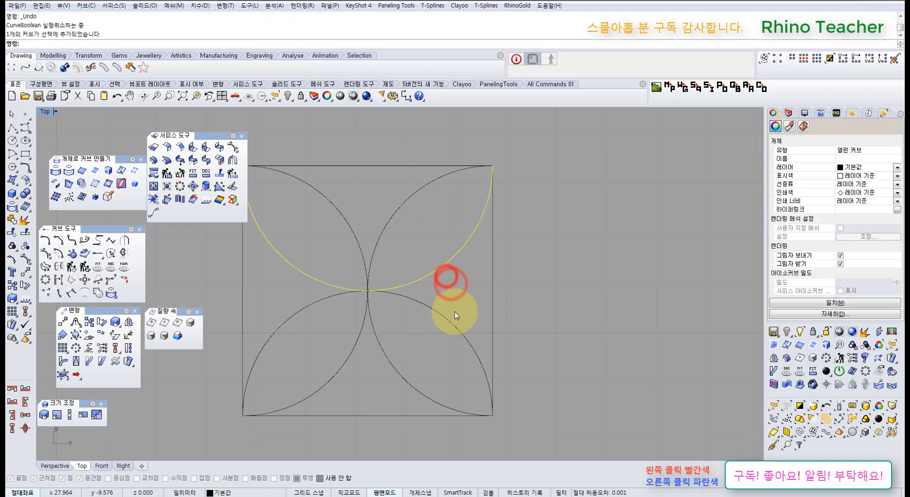
left_click_drag(444, 313, 282, 363, "shift")
right_click_drag(370, 240, 366, 274)
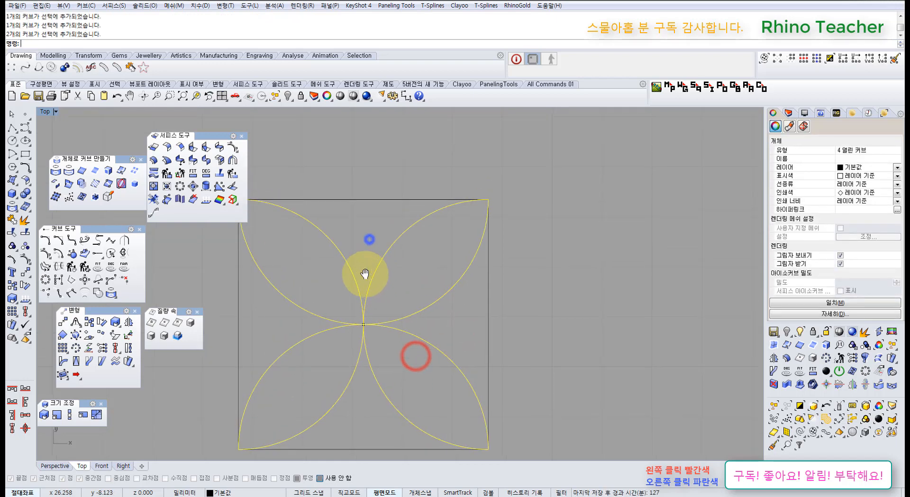
left_click(398, 263)
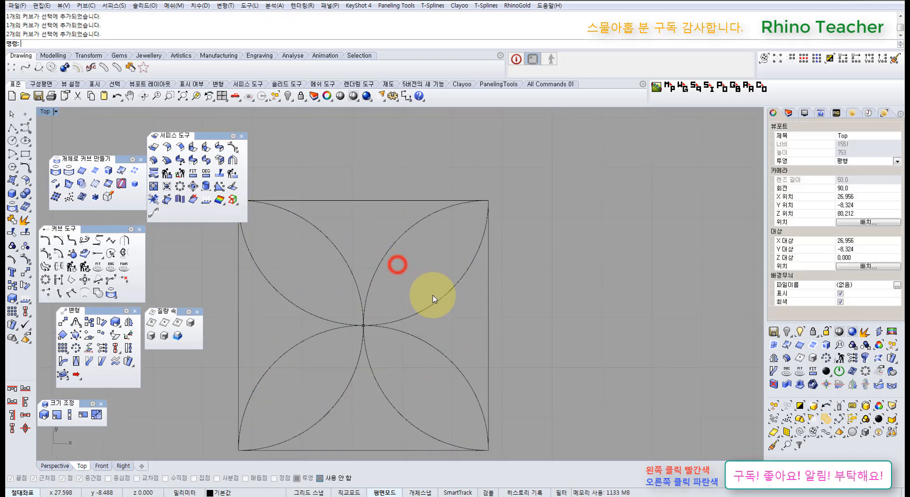
Use Curve Boolean on the four arcs to create four petal outlines, with Combine Regions on and all originals deleted.
left_click(434, 298)
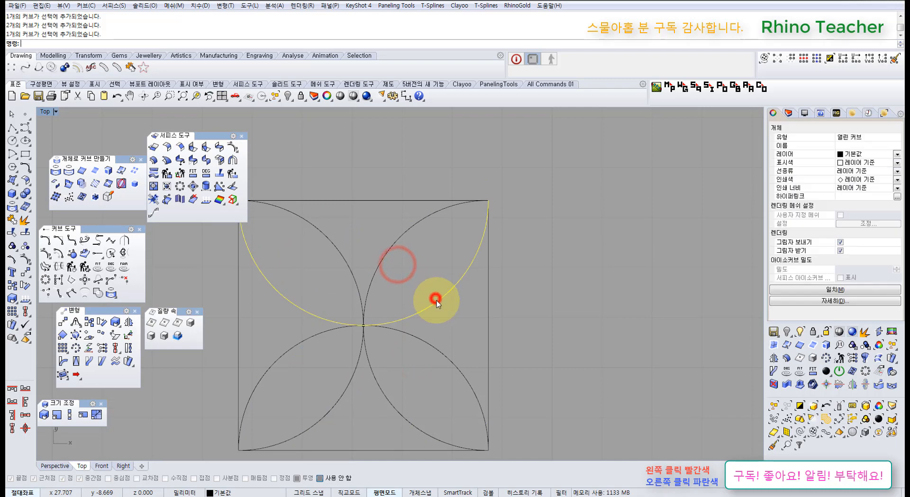
left_click(460, 340, "shift")
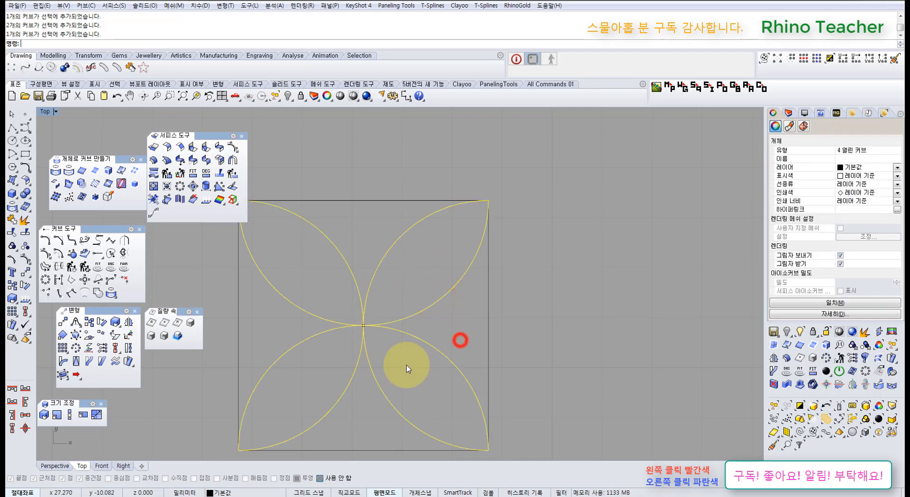
left_click(99, 291)
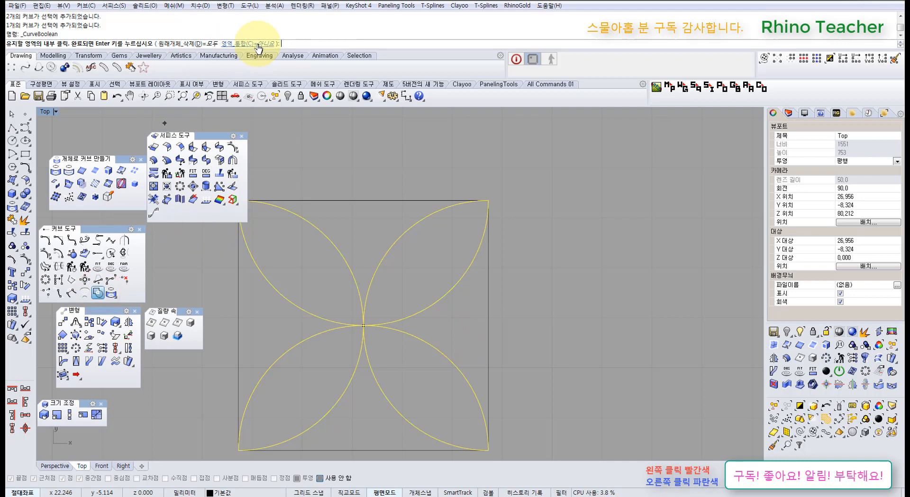
left_click(312, 304)
left_click(306, 389)
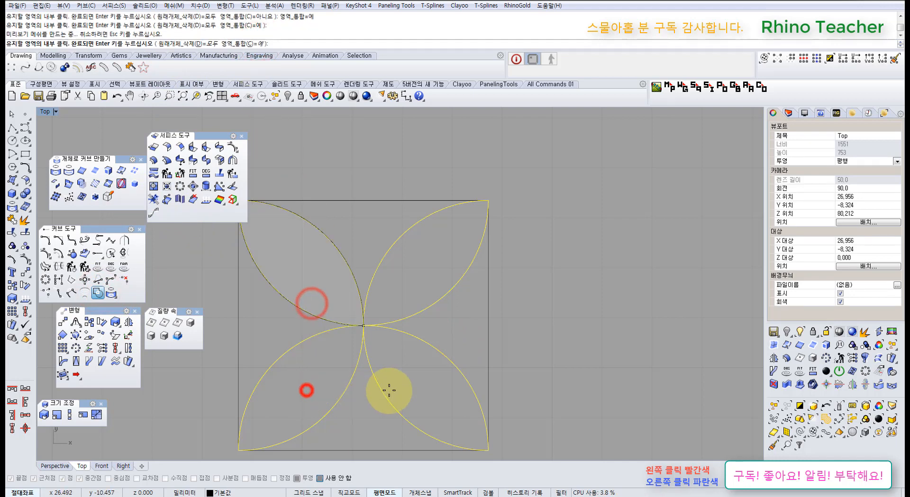
left_click(403, 388)
left_click(405, 296)
key("Return")
left_click(412, 296)
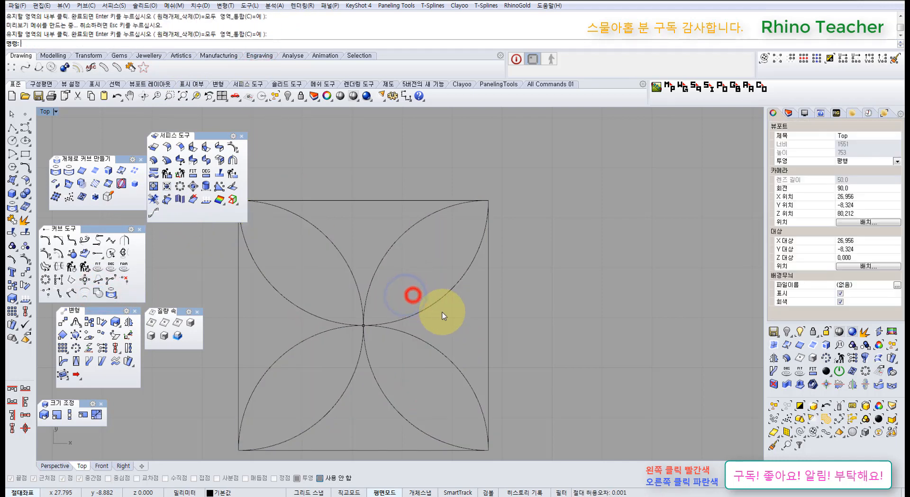
Try moving the lower-right petal outside the square and undo the move.
left_click(435, 303)
left_click_drag(431, 344, 508, 336)
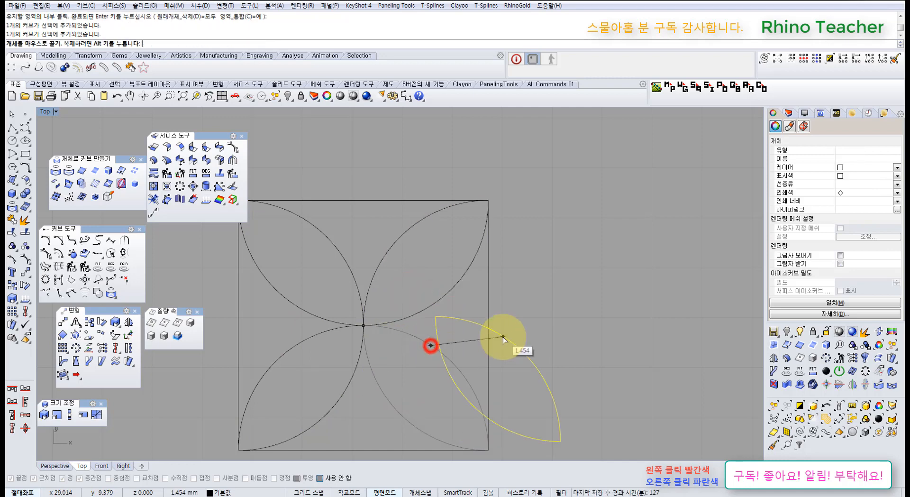
key("ctrl+z")
Move the four petals and their centre point from the small square's upper-left corner to the long rectangle's upper-left corner.
left_click_drag(359, 227, 312, 281, "shift")
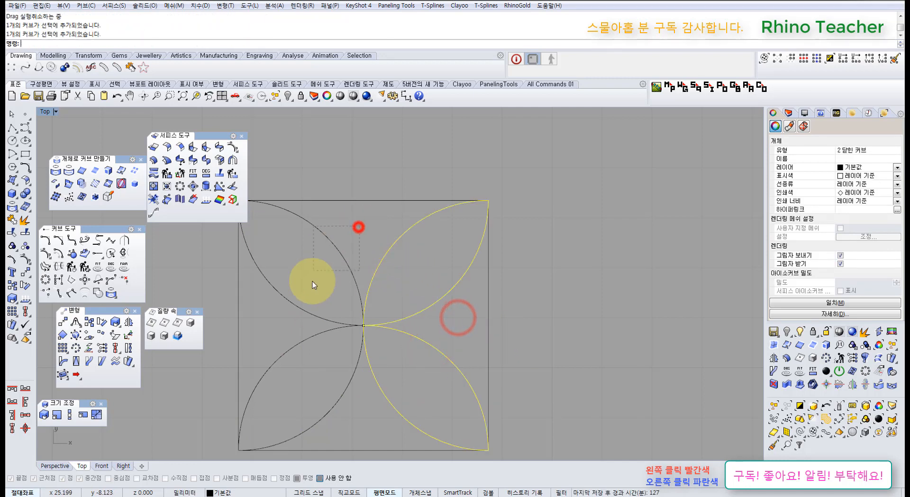
right_click_drag(315, 318, 375, 289)
left_click_drag(362, 340, 332, 313, "shift")
scroll(351, 318, "down", 4)
right_click_drag(359, 323, 371, 345)
scroll(371, 344, "down", 6)
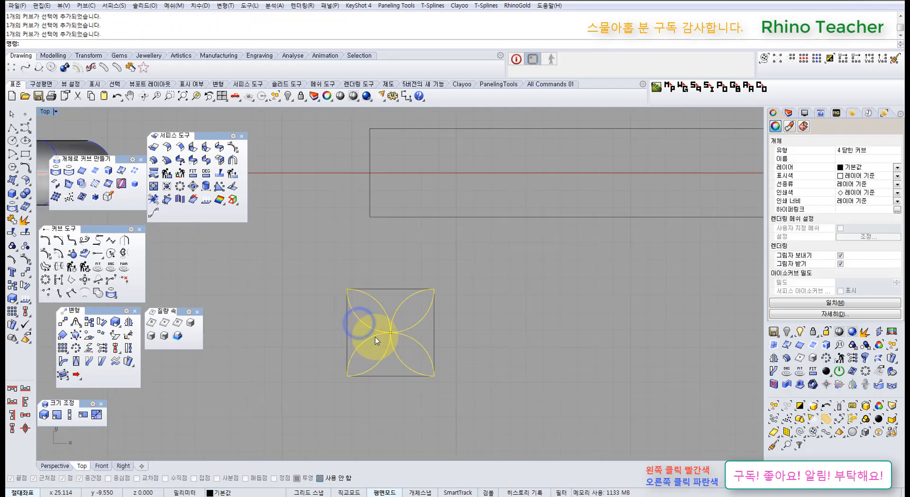
scroll(377, 340, "up", 8)
left_click_drag(370, 306, 435, 356, "shift")
scroll(436, 356, "down", 6)
scroll(424, 354, "up", 6)
scroll(438, 353, "down", 8)
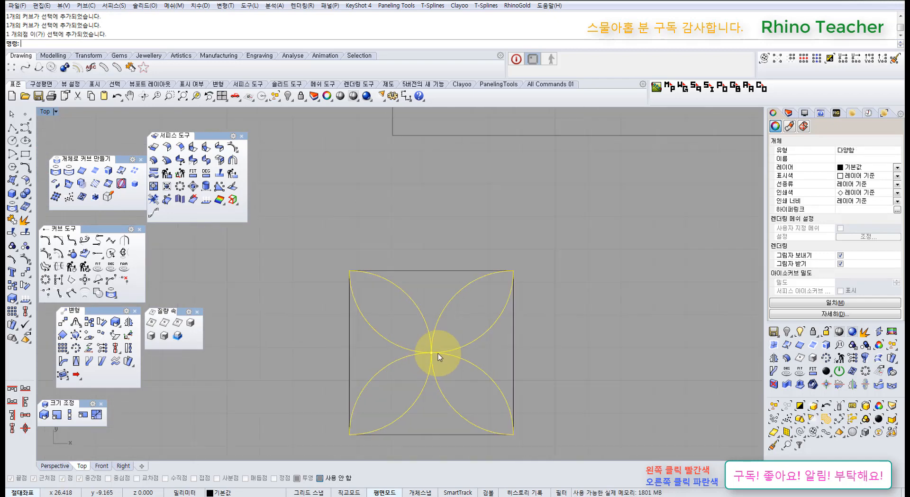
right_click_drag(453, 351, 417, 376)
right_click_drag(409, 356, 390, 312)
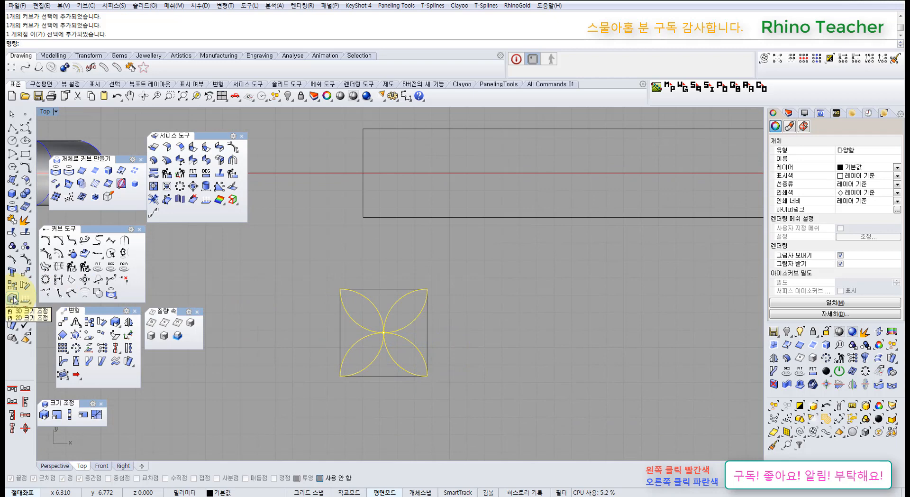
left_click(23, 271)
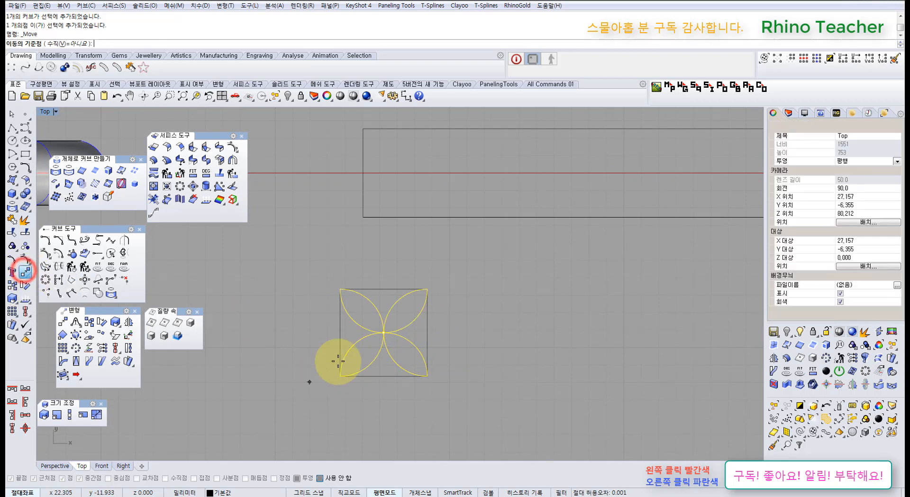
left_click(341, 288)
right_click_drag(337, 199, 369, 236)
scroll(362, 268, "up", 2)
left_click(369, 236)
scroll(439, 307, "up", 3)
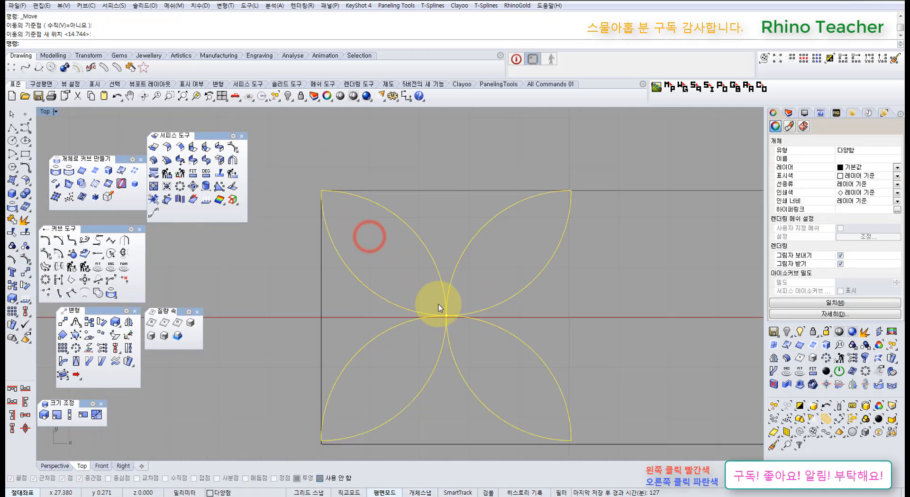
Scale the petals in 2D from their upper-left corner so the lower-left tip reaches the long rectangle's lower-left corner.
right_click_drag(320, 326, 340, 240)
scroll(337, 361, "up", 2)
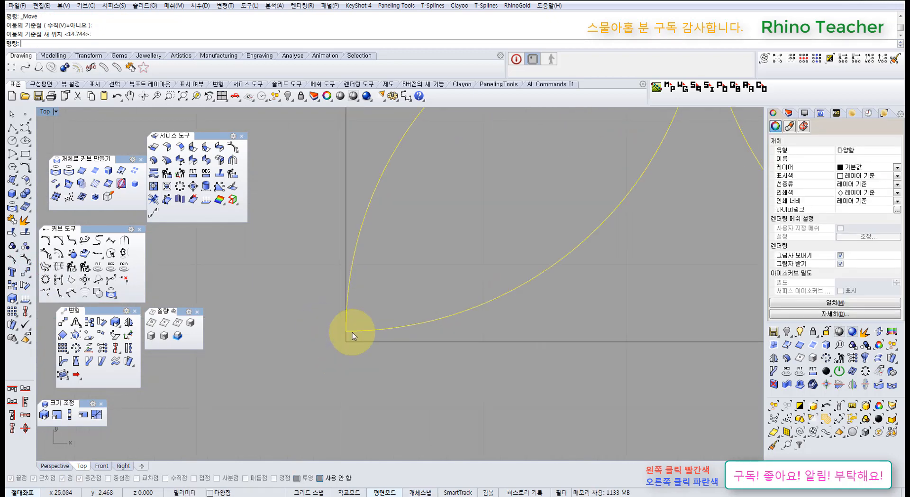
mouse_move(366, 277)
right_mouse_down()
mouse_move(352, 359)
mouse_move(351, 349)
right_mouse_up()
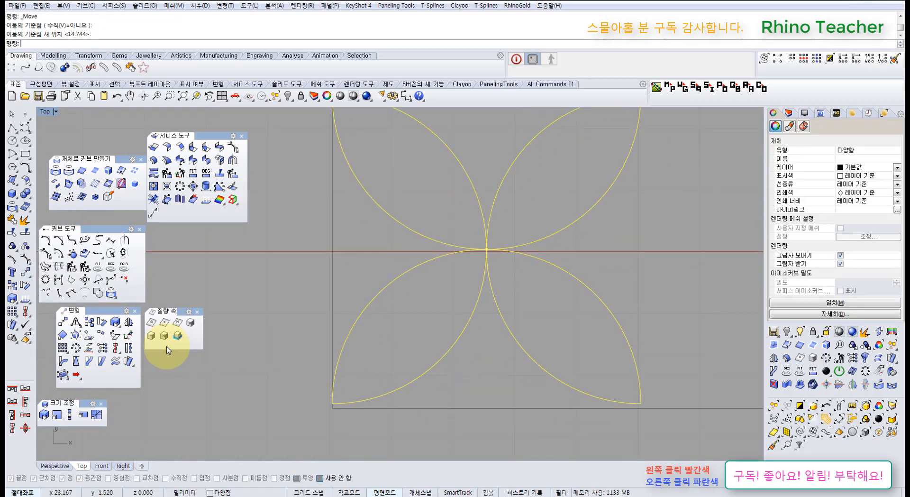
left_click(58, 416)
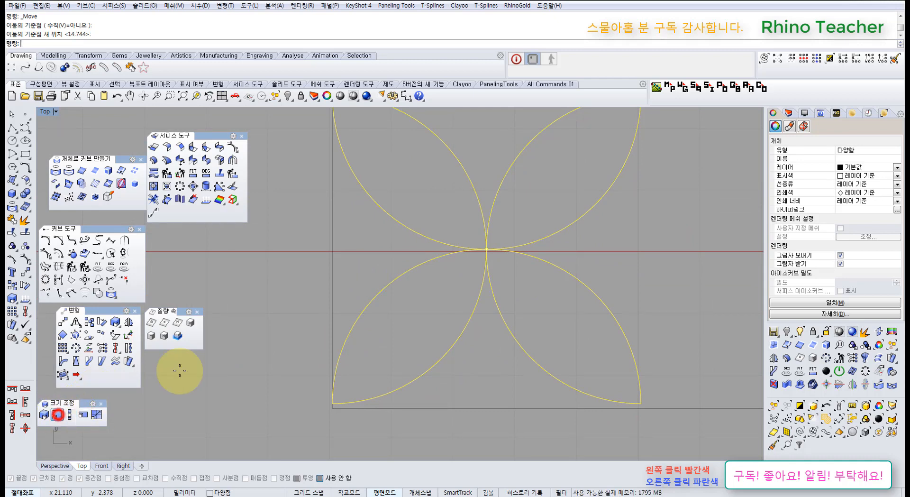
scroll(284, 319, "down", 3)
mouse_move(284, 318)
right_mouse_down()
mouse_move(291, 341)
mouse_move(352, 271)
right_mouse_up()
left_click(311, 234)
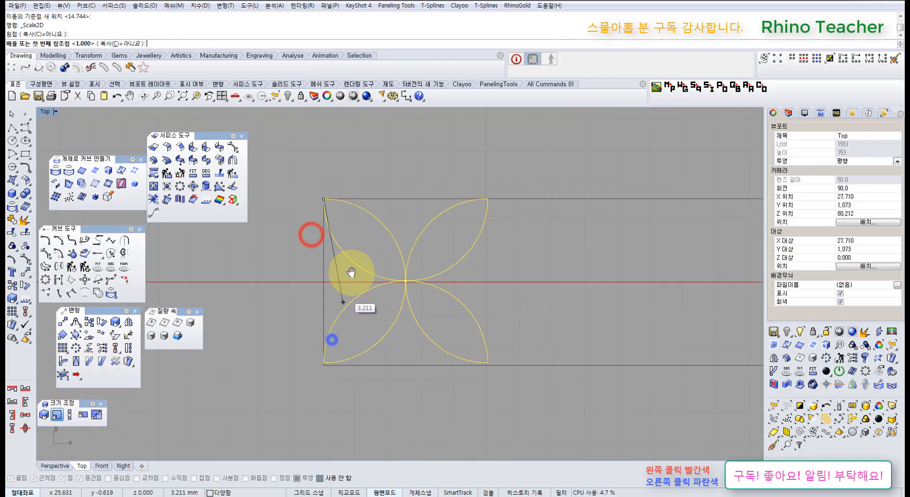
scroll(345, 291, "up", 6)
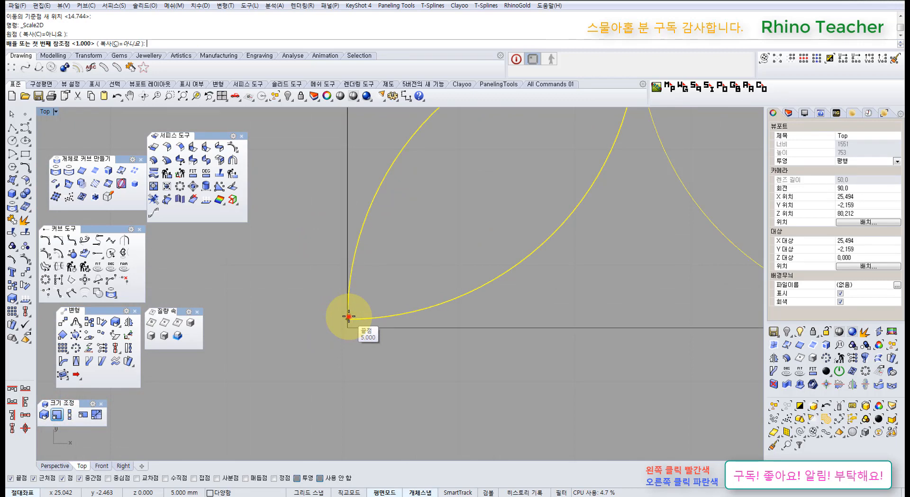
left_click(349, 317)
left_click(348, 328)
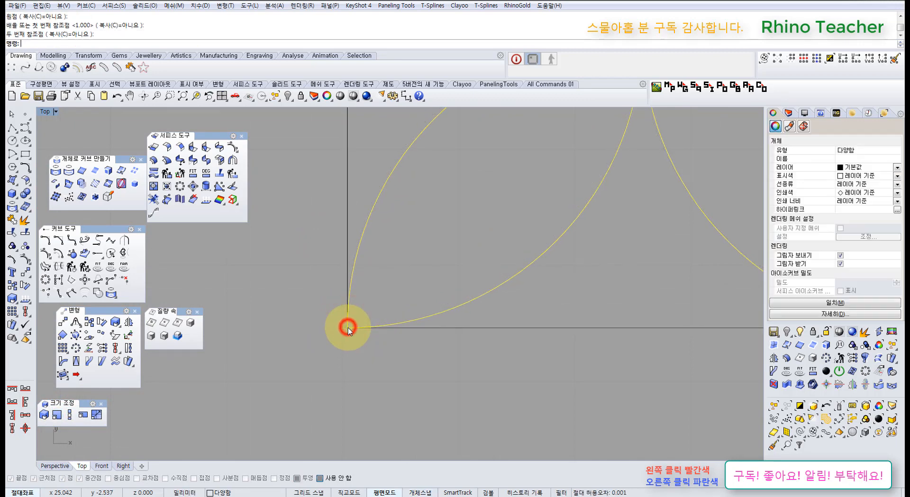
scroll(358, 324, "down", 12)
right_click_drag(378, 303, 349, 334)
left_click(352, 371)
scroll(382, 298, "up", 4)
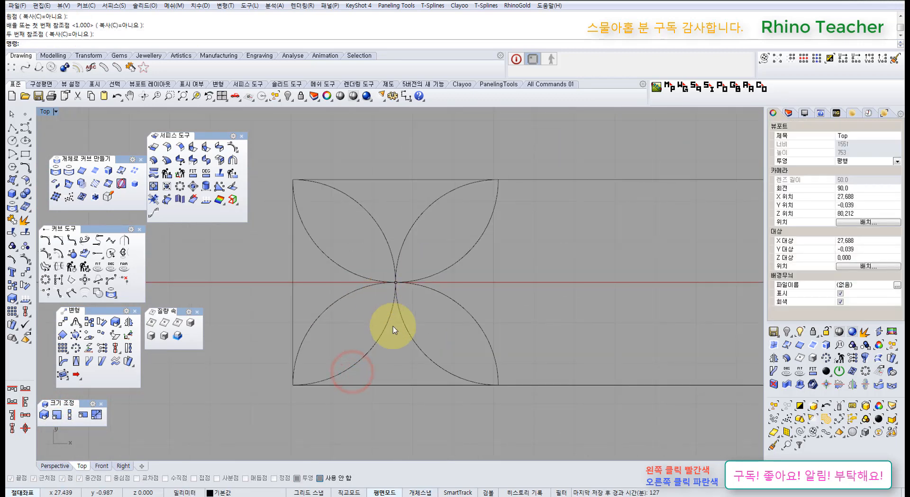
Delete the leftover construction square below the long rectangle.
scroll(395, 327, "down", 4)
right_click_drag(403, 378, 400, 283)
scroll(386, 205, "up", 8)
scroll(404, 227, "down", 8)
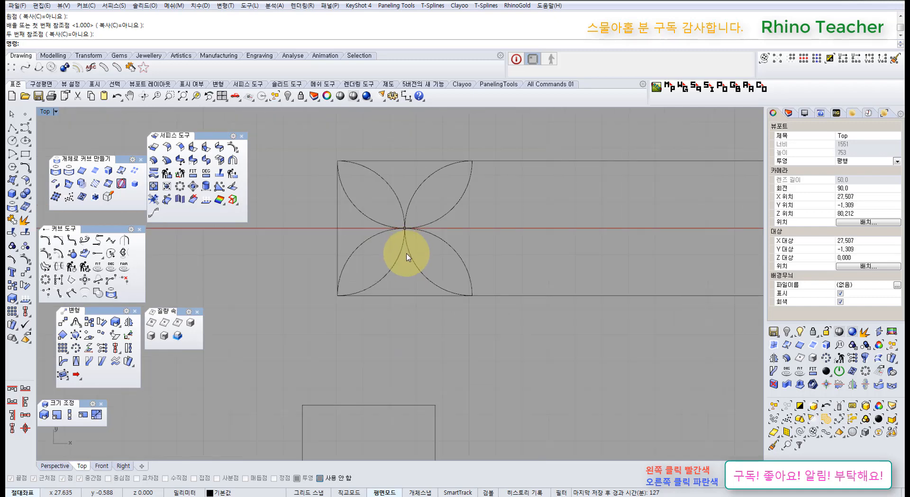
left_click(433, 339)
key("Delete")
Explode the four closed petal curves into separate arc segments.
scroll(399, 355, "down", 1)
right_click_drag(396, 270, 376, 324)
scroll(383, 291, "up", 8)
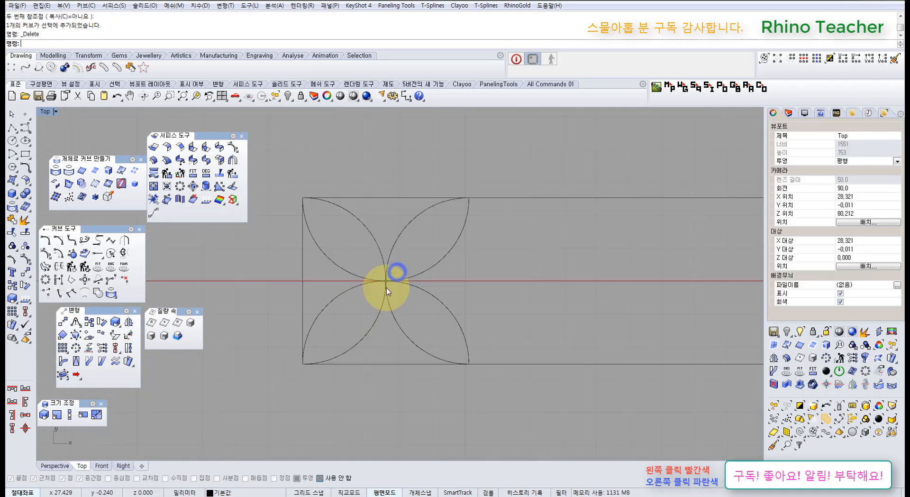
left_click_drag(423, 304, 343, 326)
scroll(371, 259, "up", 6)
left_click_drag(471, 237, 333, 225, "shift")
scroll(333, 235, "down", 5)
right_click_drag(334, 237, 337, 246)
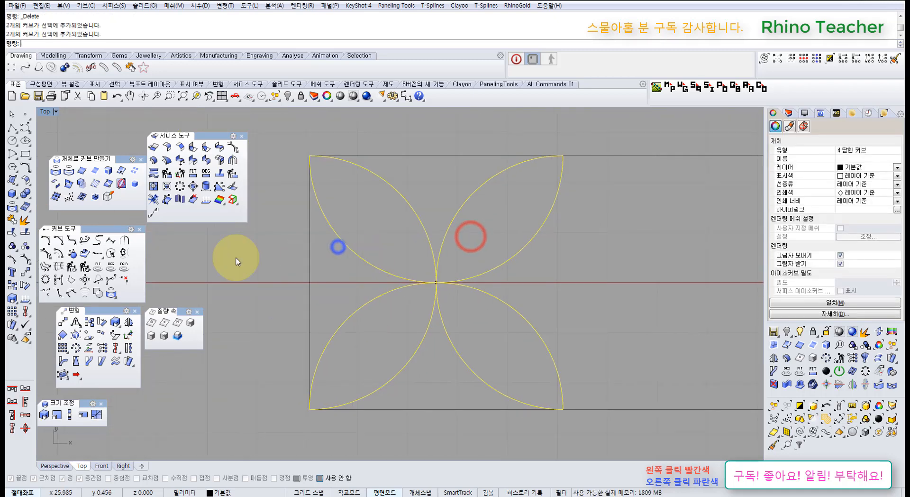
left_click(25, 220)
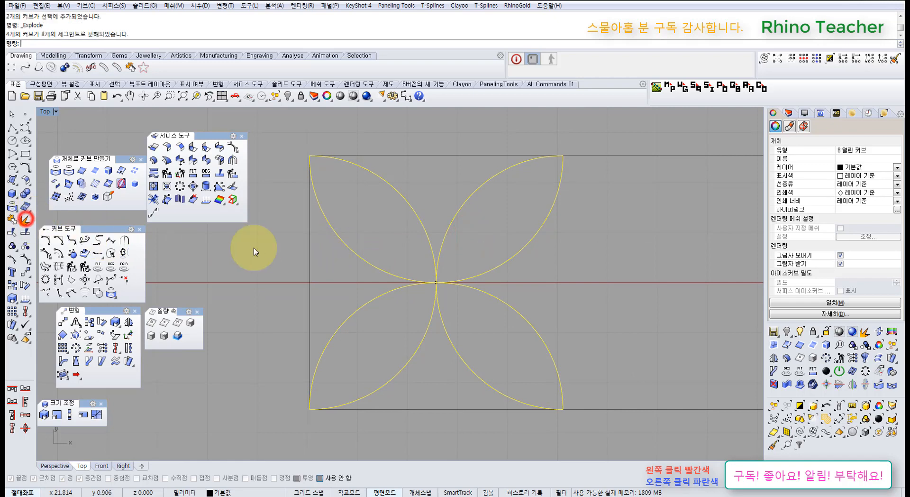
left_click(266, 265)
Examine the exploded segments by selecting the two facing arcs that meet at the flower's centre on its left side.
scroll(336, 276, "up", 8)
left_click(329, 272)
right_click_drag(301, 274, 331, 300)
left_click_drag(358, 254, 322, 297)
scroll(316, 320, "down", 4)
right_click_drag(337, 320, 377, 298)
scroll(361, 317, "up", 6)
left_click_drag(393, 340, 349, 310)
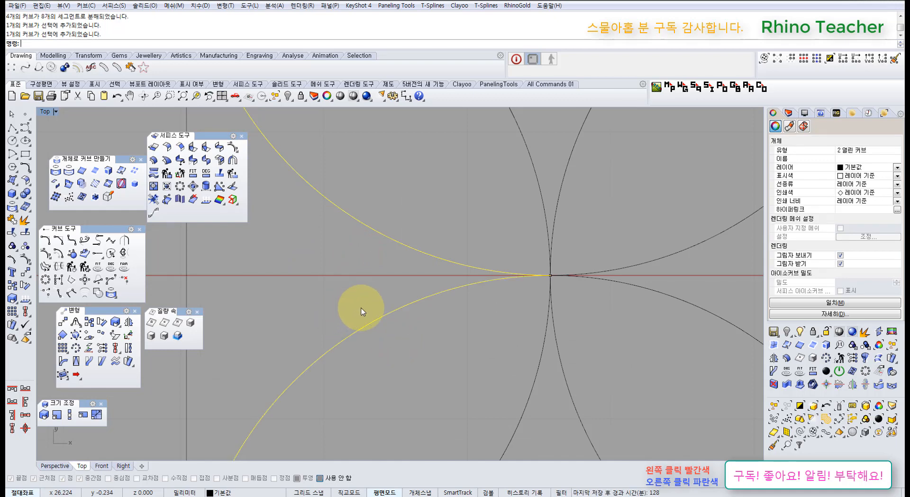
scroll(412, 309, "down", 2)
mouse_move(415, 317)
right_mouse_down()
mouse_move(433, 311)
mouse_move(403, 333)
right_mouse_up()
left_click(436, 317)
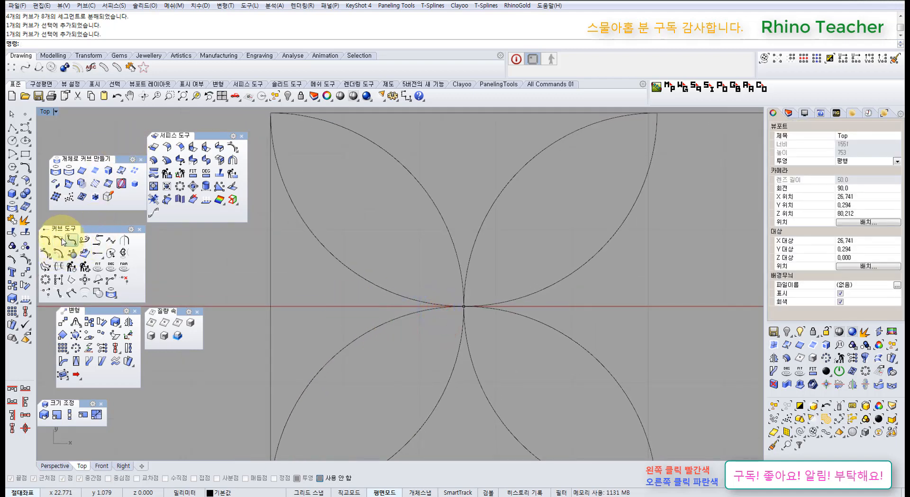
Fillet the two facing arcs on the left side of the flower's centre with a 0.1 mm radius and trimming on.
left_click(46, 240)
right_click_drag(350, 280, 379, 246)
right_click_drag(447, 270, 430, 286)
scroll(430, 287, "up", 4)
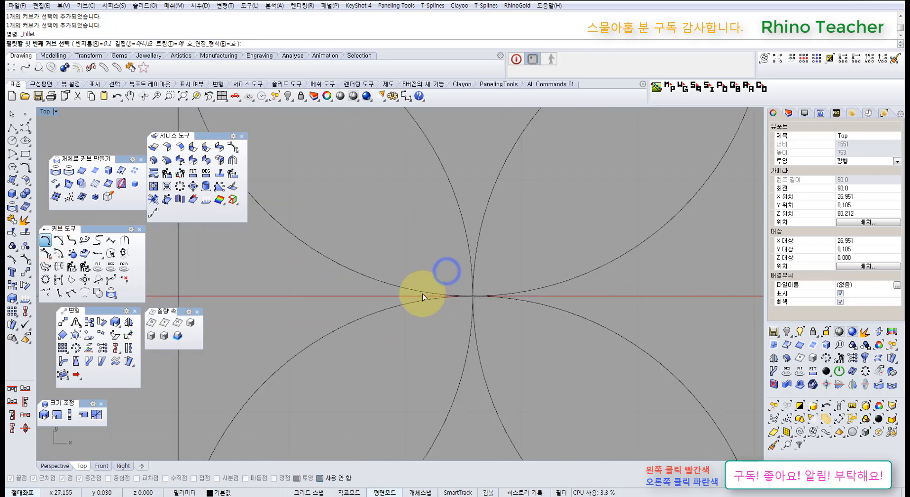
left_click(420, 290)
left_click(420, 302)
right_click_drag(439, 250, 406, 284)
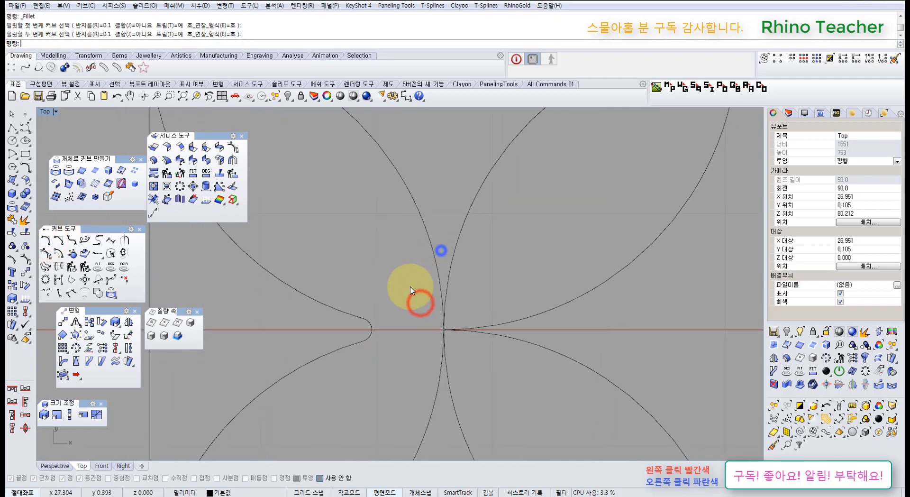
Fillet the two arcs facing each other above the flower's centre with the same 0.1 mm radius.
left_click(434, 272)
left_click(448, 277)
scroll(455, 282, "down", 2)
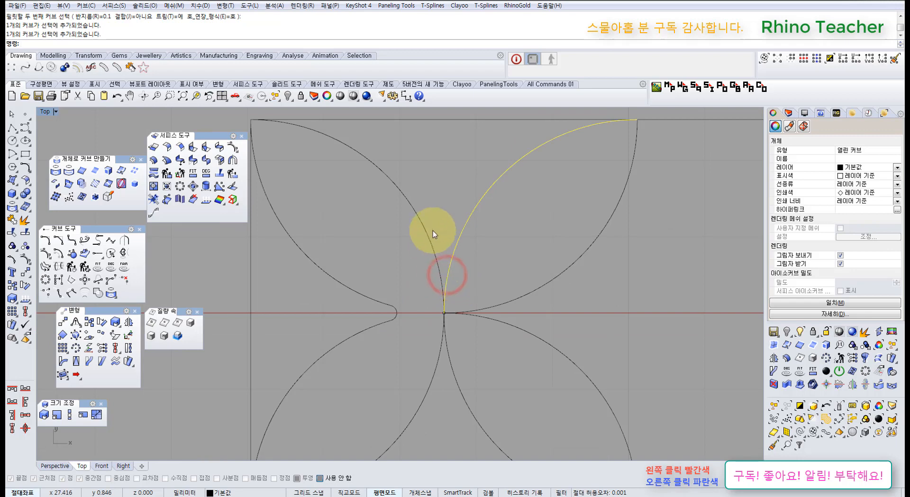
left_click(439, 225)
right_click(437, 239)
left_click(435, 260)
left_click(454, 264)
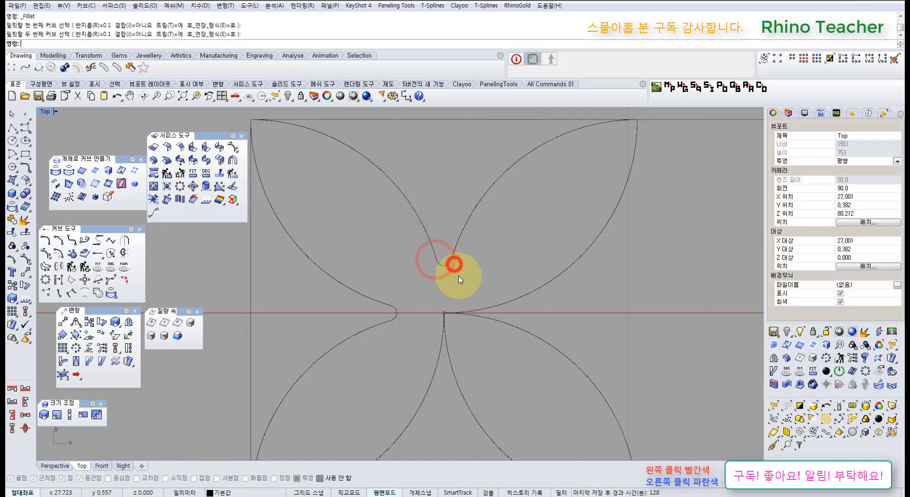
Undo both centre fillets and the petal explode, and select the upper-left petal to check it as one closed curve.
left_click(426, 287)
key("ctrl+z")
key("ctrl+z")
left_click(413, 283)
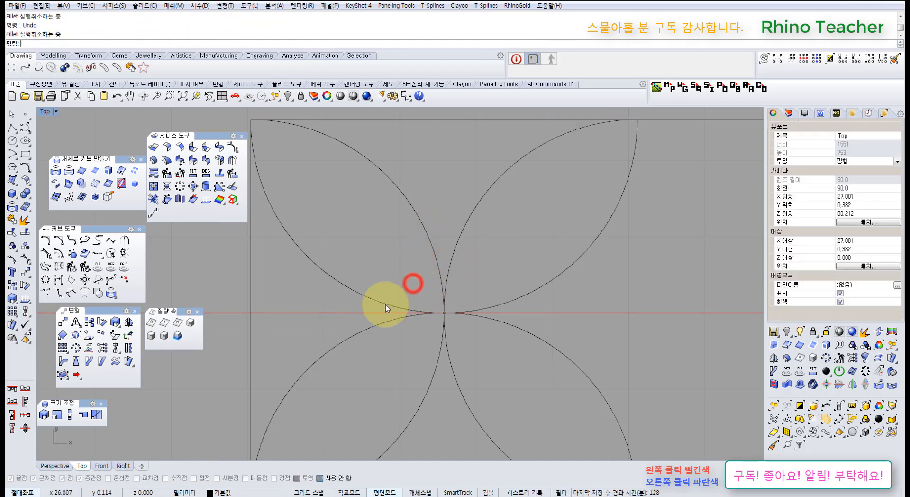
left_click(385, 302)
left_click(408, 286)
key("ctrl+z")
left_click(381, 302)
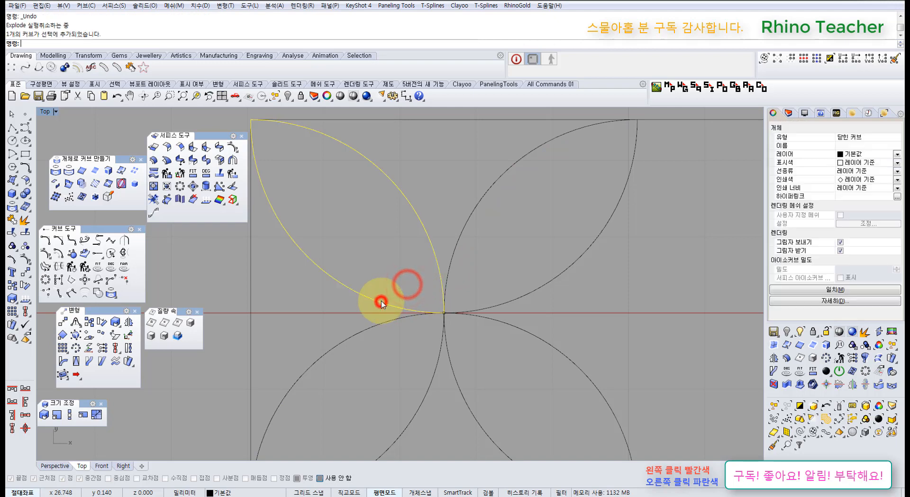
left_click(396, 275)
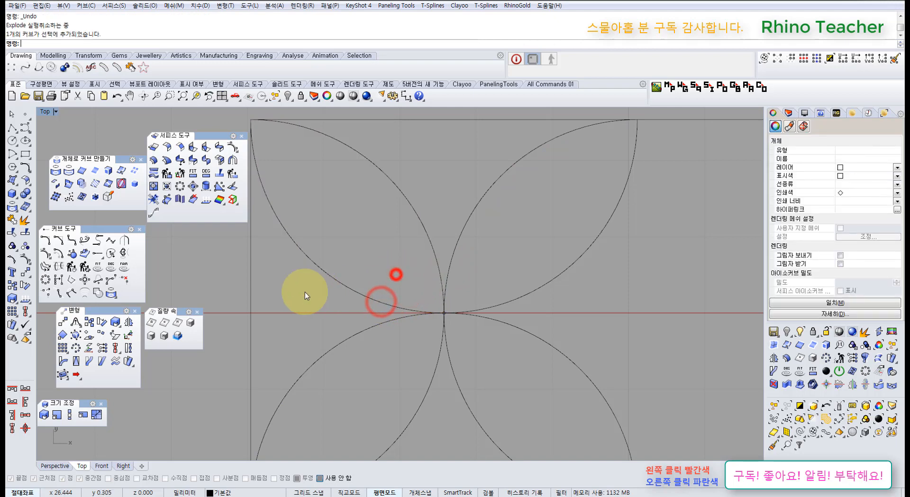
Try to fillet the unexploded upper-left and lower-left petals with radius 0.1 mm, inspect the resulting curves, and undo the fillet.
left_click(45, 241)
left_click(383, 302)
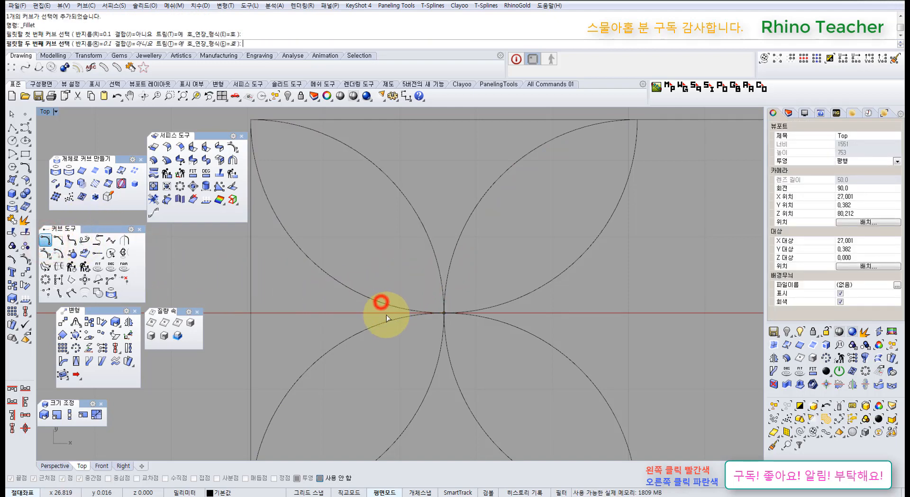
left_click(388, 323)
scroll(394, 315, "up", 4)
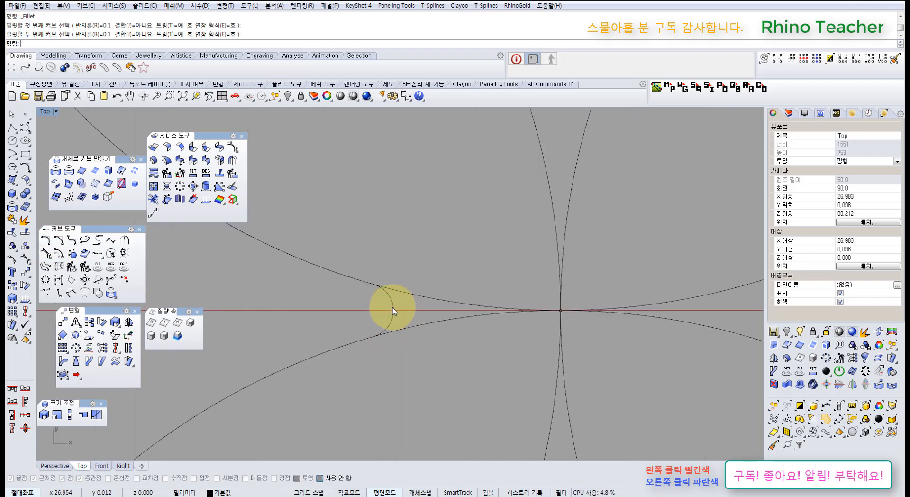
left_click(392, 308)
scroll(423, 304, "down", 3)
key("ctrl+z")
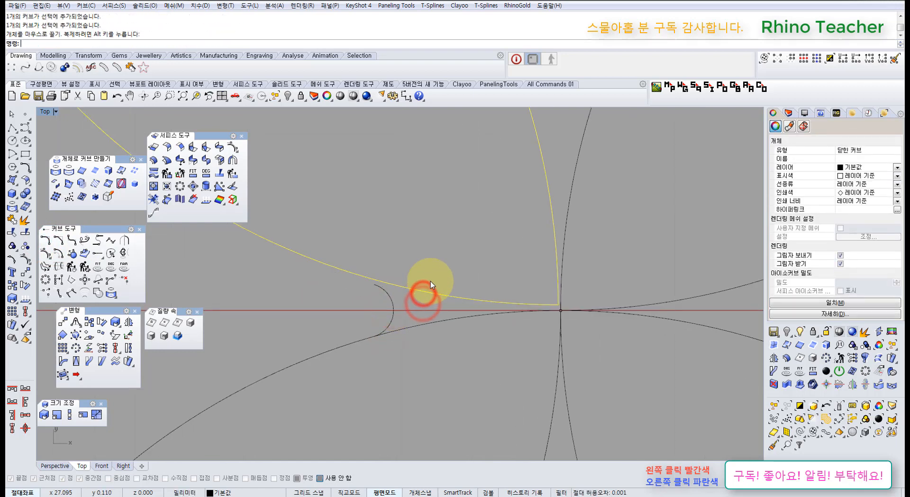
Select all four closed petals and explode them into separate arc segments.
scroll(431, 280, "up", 3)
left_click_drag(426, 334, 298, 300)
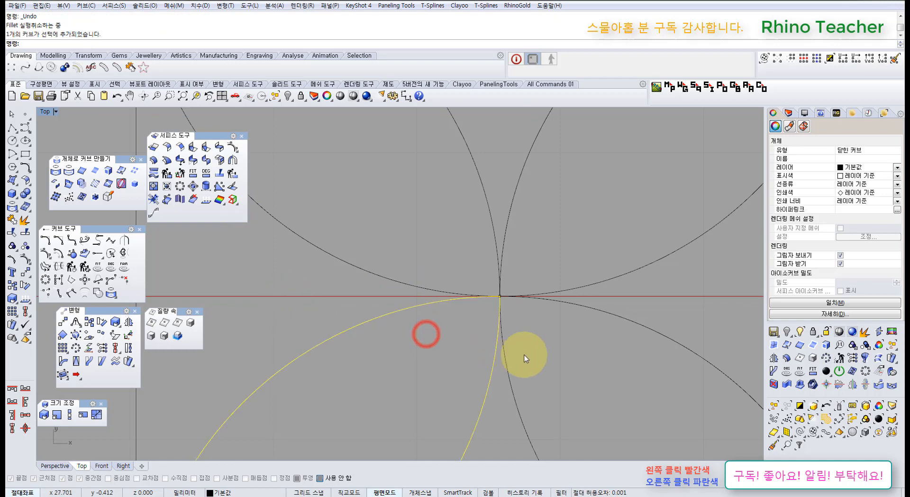
left_click_drag(565, 349, 467, 249, "shift")
scroll(536, 265, "down", 4)
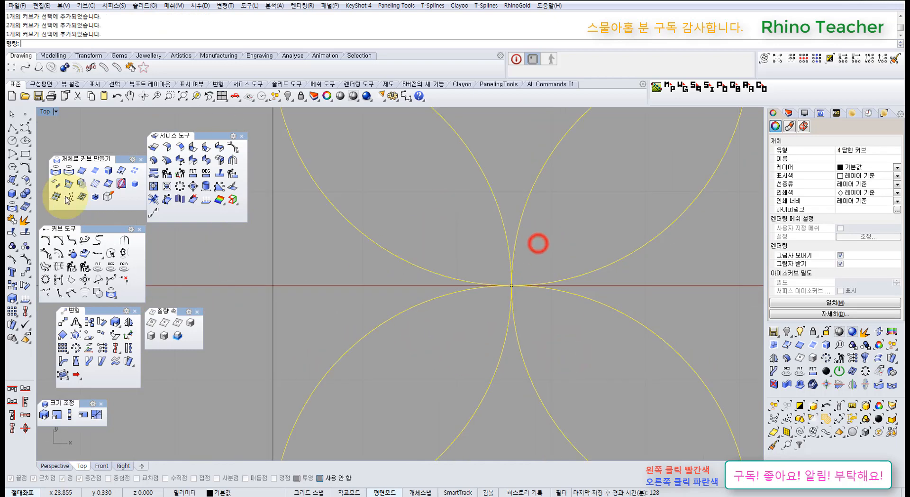
left_click(24, 219)
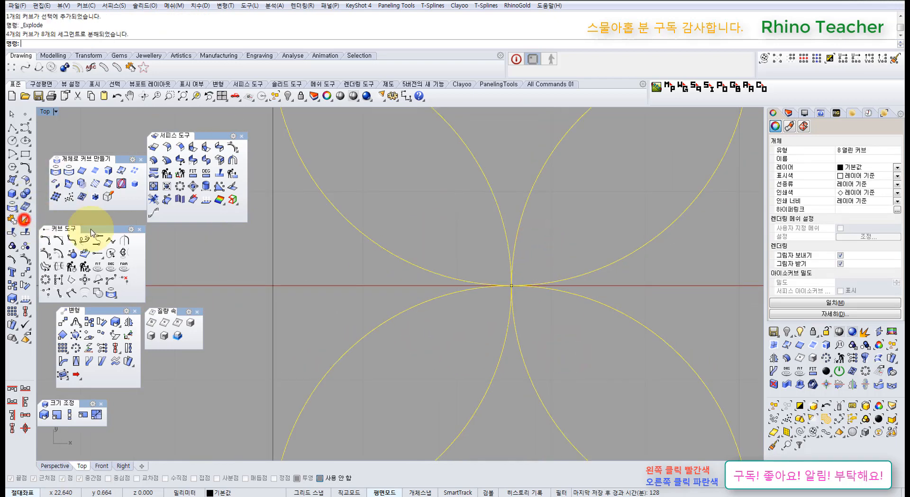
Fillet the facing arc pairs on the left and right sides of the flower's centre with radius 0.1 mm.
left_click(46, 240)
left_click(461, 279)
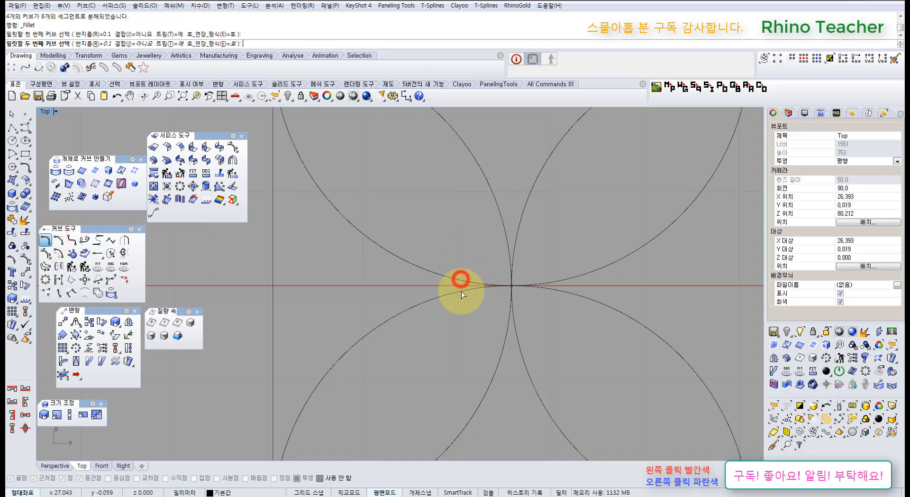
left_click(462, 292)
right_click(548, 285)
left_click(553, 283)
left_click(557, 291)
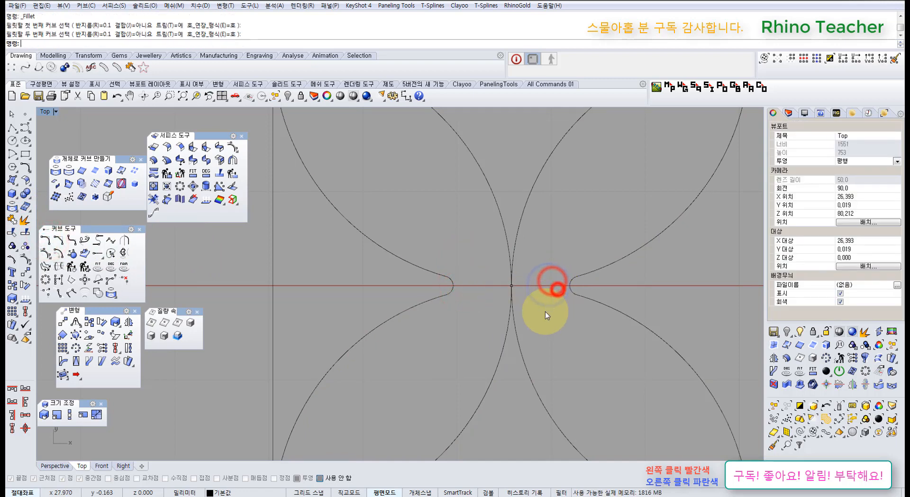
Fillet the facing arc pairs below and above the flower's centre with radius 0.1 mm.
scroll(547, 311, "down", 6)
right_click_drag(534, 319, 484, 285)
right_click(484, 285)
left_click(476, 293)
left_click(485, 294)
right_click_drag(484, 236, 473, 262)
right_click(474, 262)
scroll(467, 263, "up", 6)
left_click(465, 267)
left_click(476, 266)
scroll(475, 263, "down", 6)
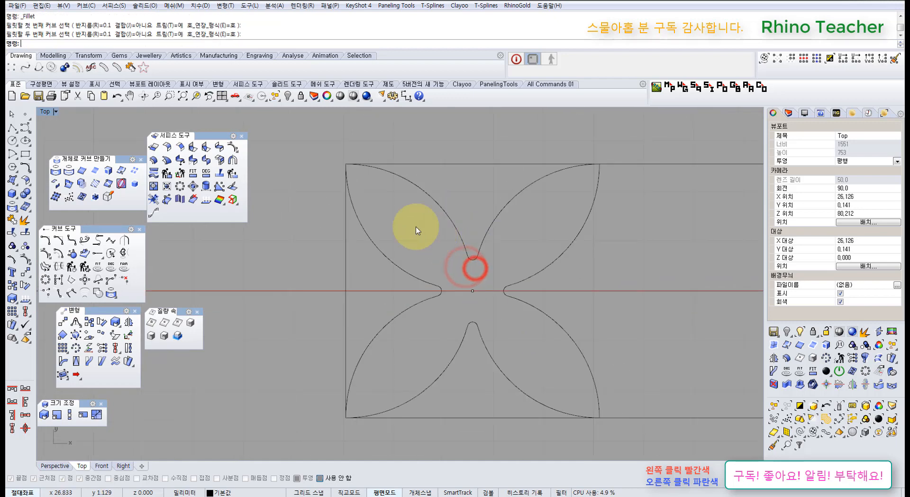
Try to fillet the two arcs at the upper-left petal's outer tip with radius 0.1 mm, and undo it.
right_click_drag(410, 226, 414, 269)
right_click_drag(345, 234, 367, 249)
right_click(366, 249)
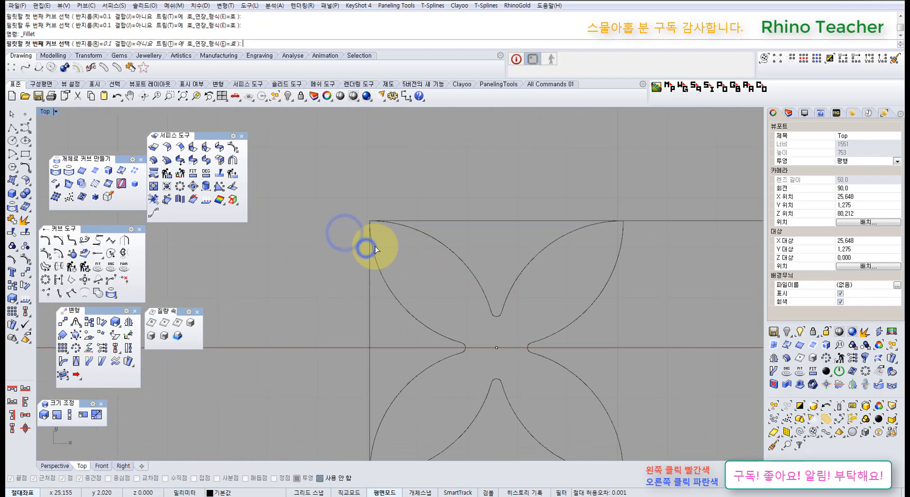
left_click(373, 245)
left_click(404, 226)
scroll(375, 224, "up", 10)
key("ctrl+z")
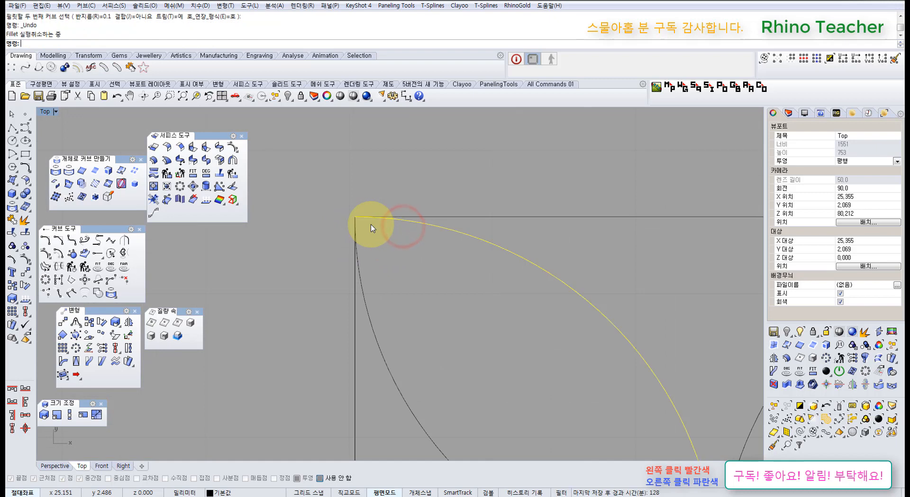
scroll(375, 227, "down", 6)
right_click_drag(387, 268, 422, 252)
right_click(421, 252)
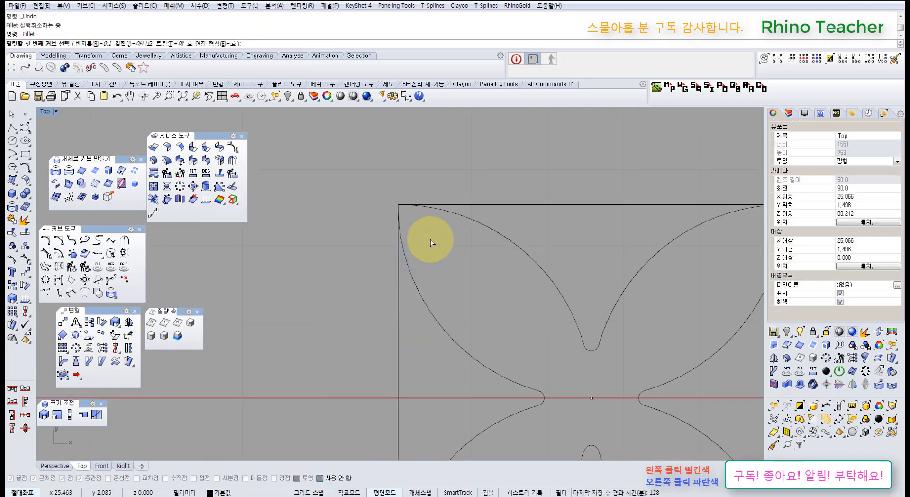
right_click_drag(400, 231, 345, 221)
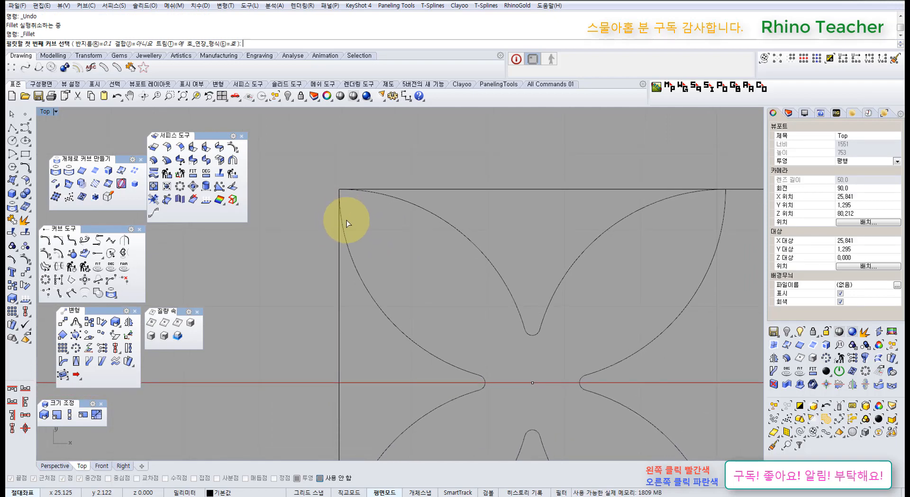
Draw a three-point control-point curve above and left of the flower as the left side of a sample pointed petal.
scroll(339, 183, "down", 6)
right_click_drag(341, 186, 377, 286)
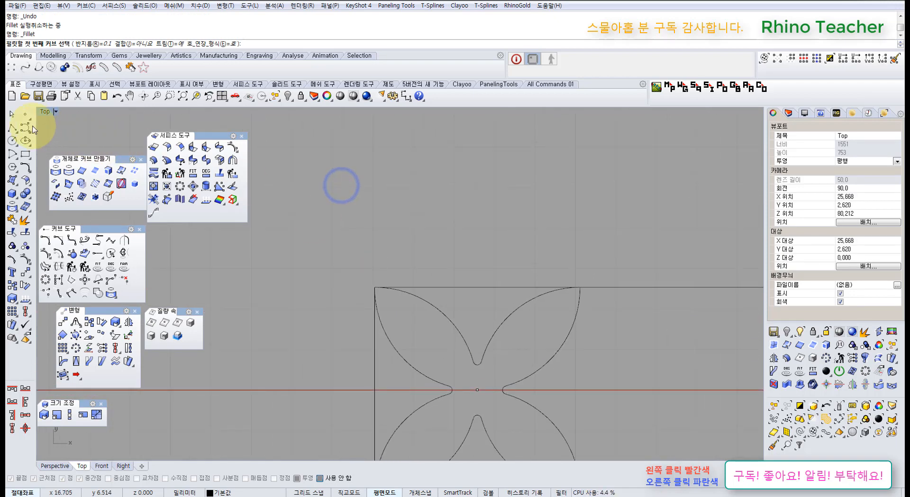
left_click(323, 172)
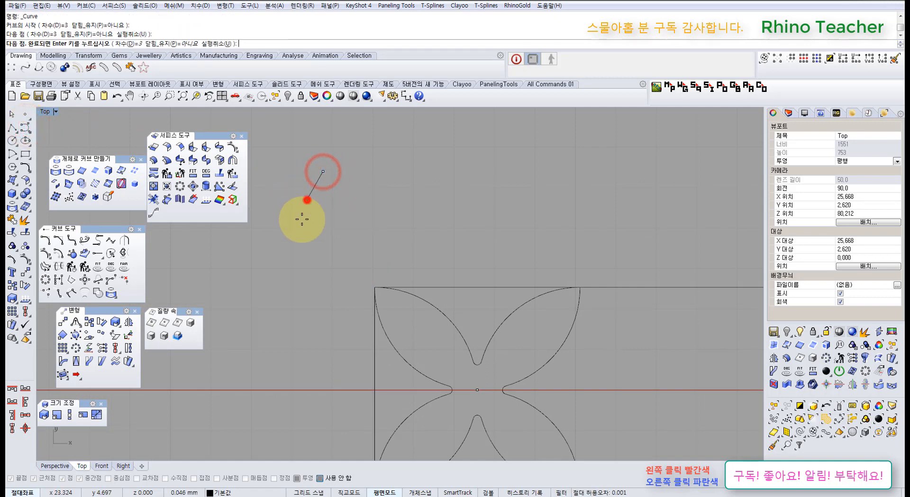
left_click(308, 199)
left_click(321, 287)
right_click(321, 288)
Draw a second three-point curve starting at the first curve's upper end to form the sample petal's right side.
right_click(342, 190)
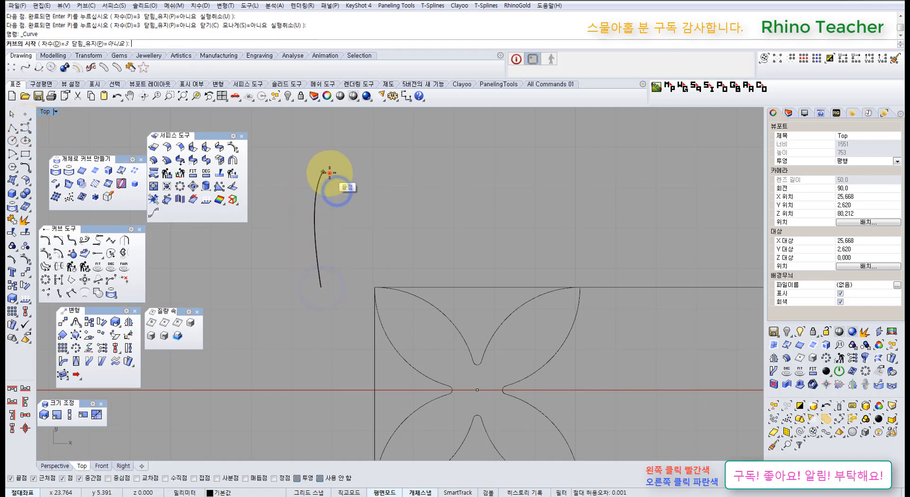
left_click(329, 173)
scroll(337, 197, "up", 4)
left_click(336, 190)
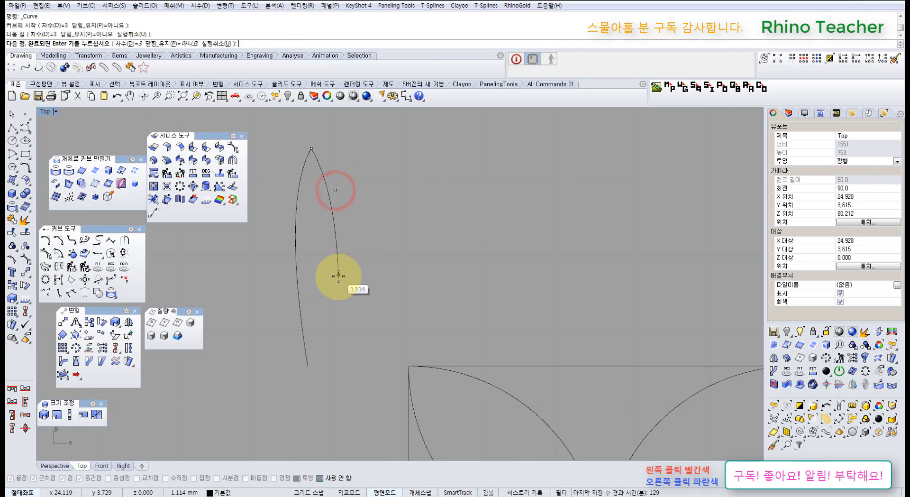
left_click(336, 316)
right_click(336, 316)
scroll(334, 284, "down", 5)
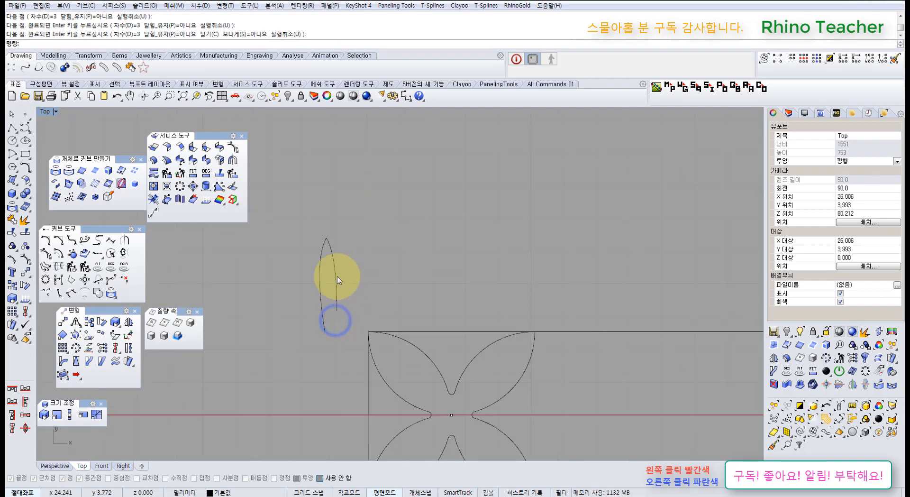
Inspect the sample petal's pointed tip and delete both of its curves.
scroll(310, 227, "up", 6)
scroll(310, 228, "up", 4)
scroll(346, 244, "down", 7)
scroll(352, 231, "up", 5)
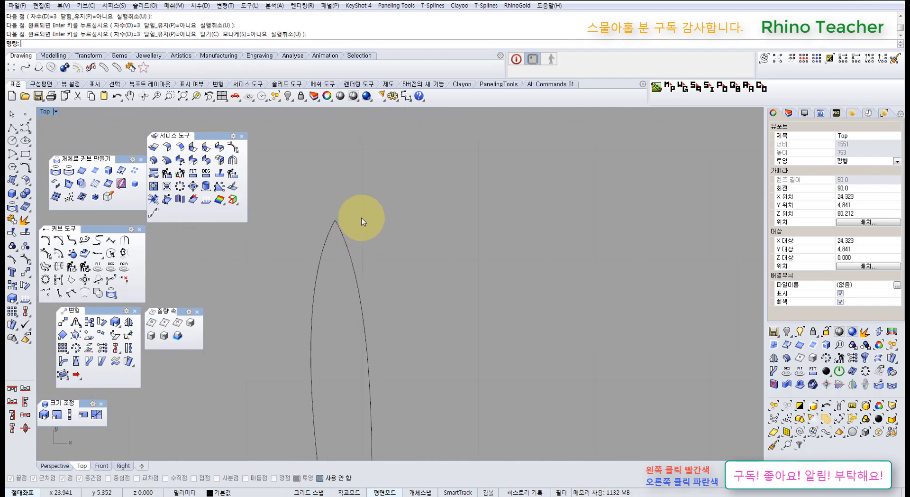
left_click_drag(306, 269, 308, 267)
key("Delete")
Examine the upper-left petal's outer tip where it meets the corner of the long rectangle.
right_click_drag(363, 289, 346, 179)
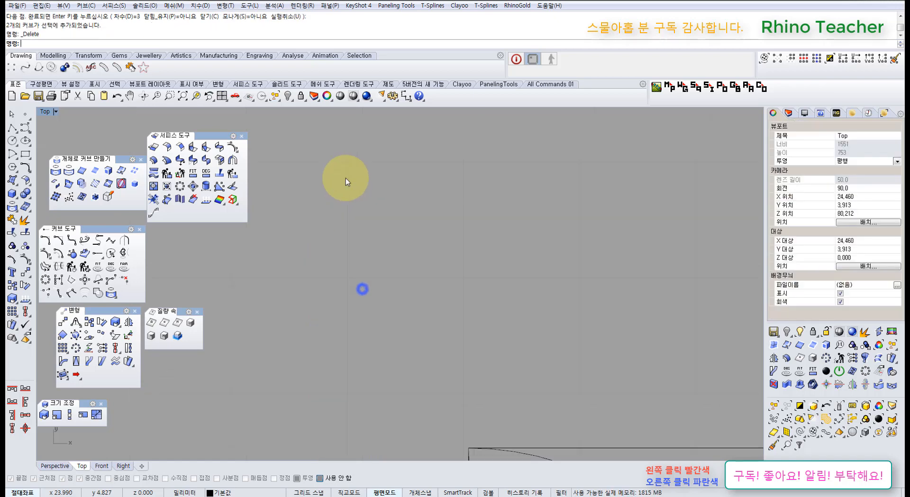
scroll(362, 216, "down", 13)
right_click_drag(426, 306, 426, 281)
scroll(388, 269, "up", 6)
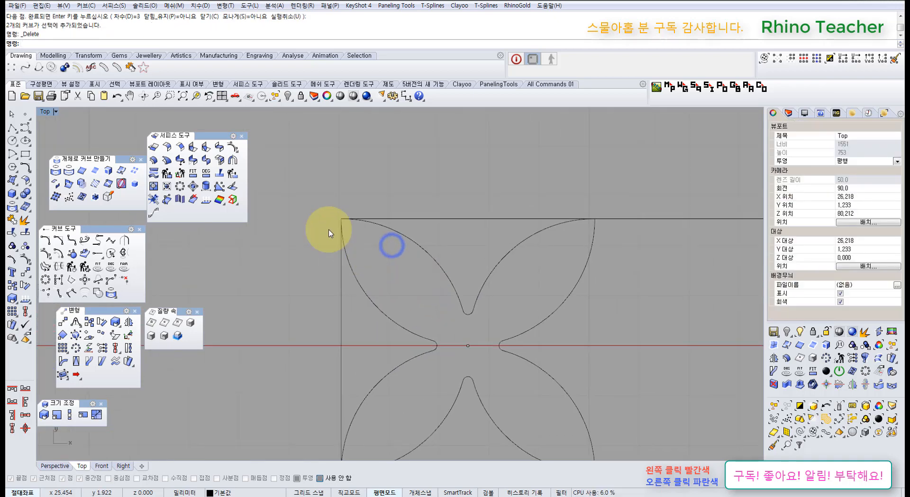
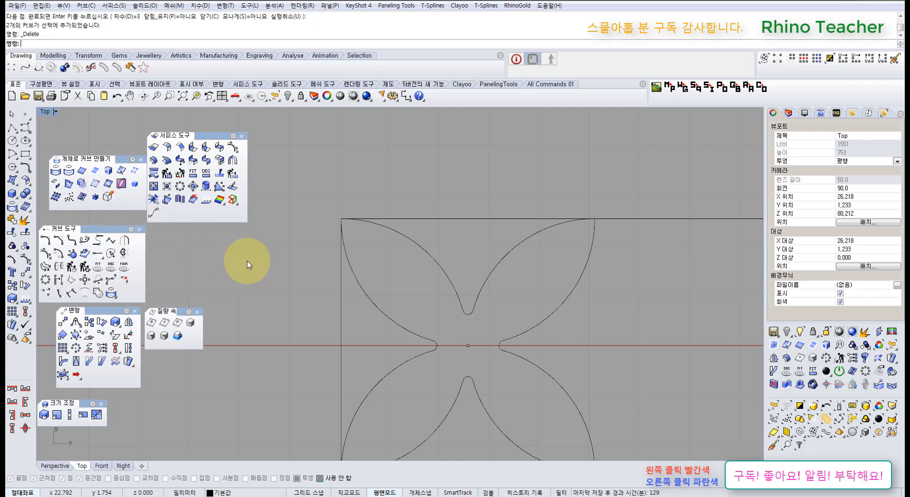
scroll(323, 232, "up", 6)
right_click_drag(361, 236, 340, 231)
scroll(340, 232, "down", 4)
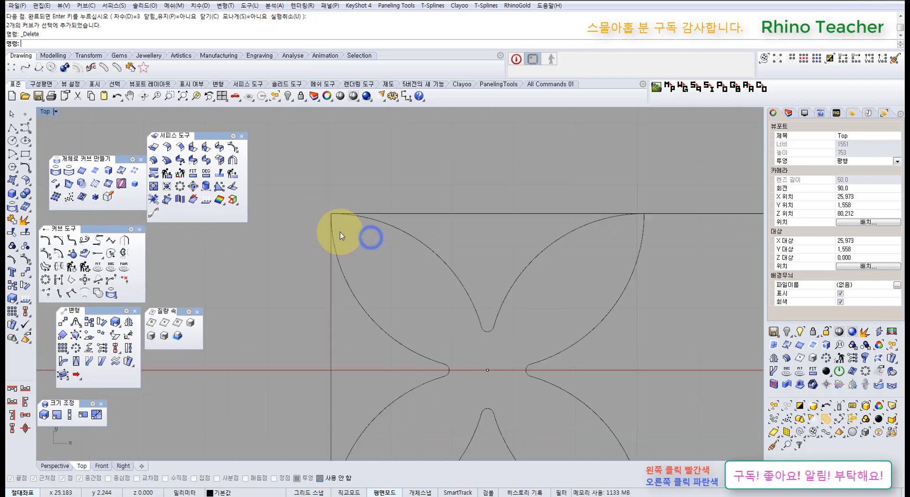
scroll(337, 235, "up", 4)
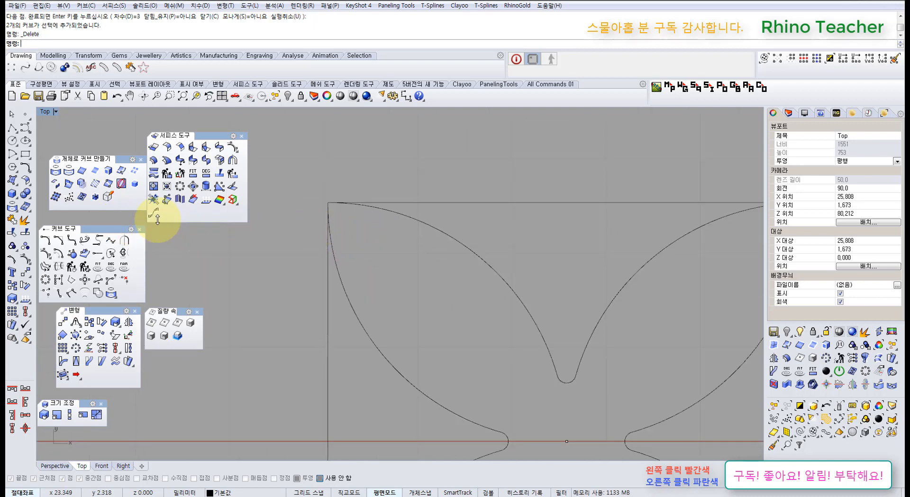
right_click_drag(358, 260, 325, 237)
scroll(327, 238, "down", 2)
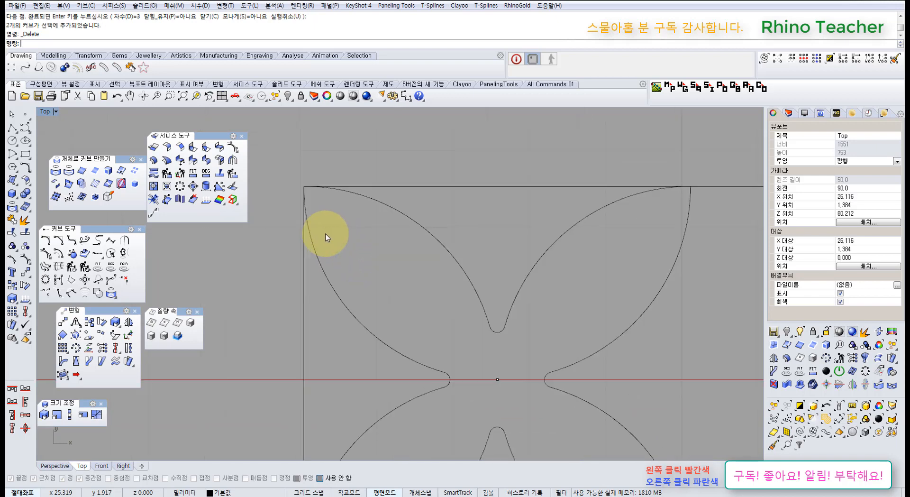
scroll(326, 236, "down", 2)
scroll(319, 232, "up", 4)
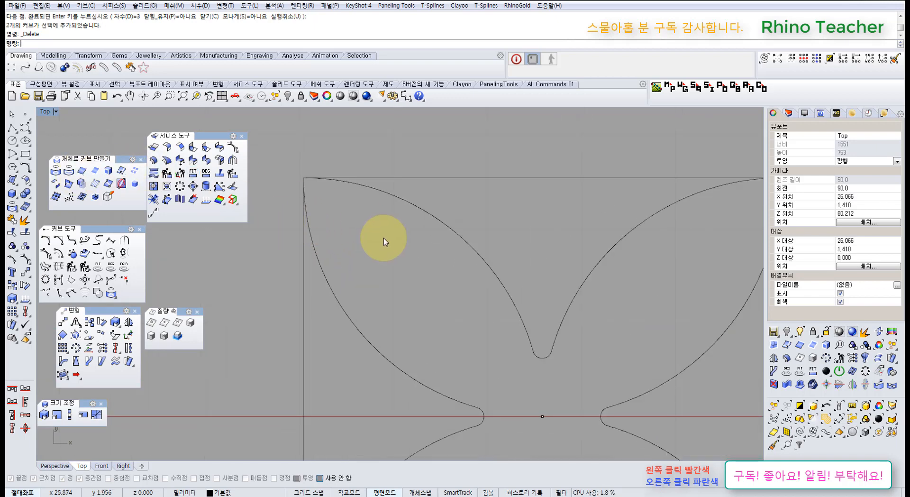
Try the 0.1 mm fillet between the upper-left petal's two arcs at its outer tip again, and undo it.
left_click(45, 242)
left_click(307, 226)
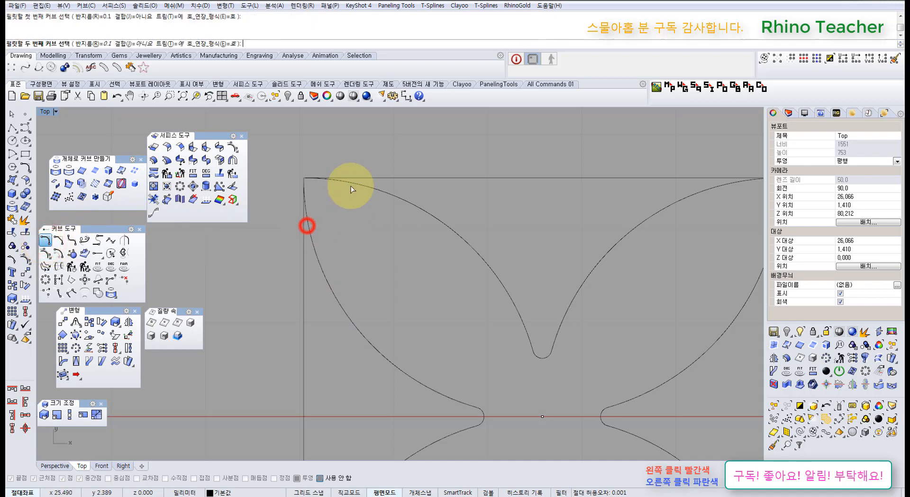
left_click(352, 185)
right_click_drag(352, 204, 349, 239)
key("ctrl+z")
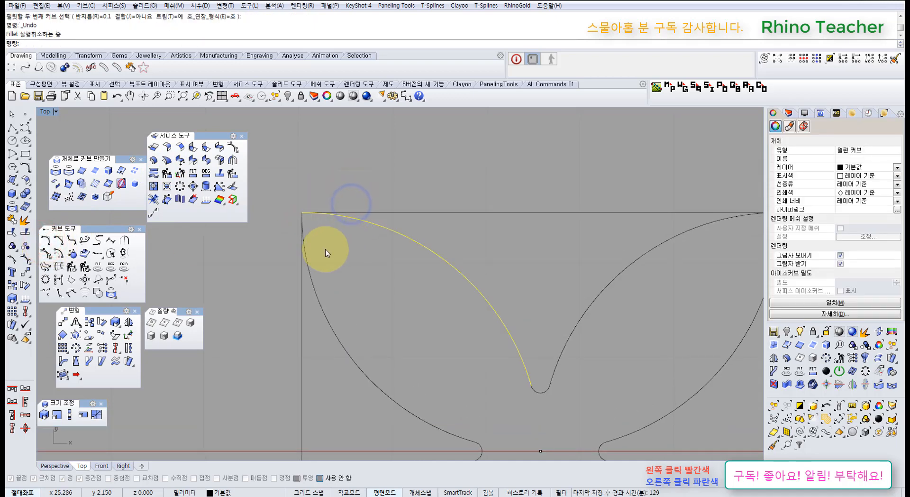
Fillet the upper-left petal's two arcs at its outer tip with a 0.2 mm radius.
left_click(329, 246)
scroll(330, 251, "down", 5)
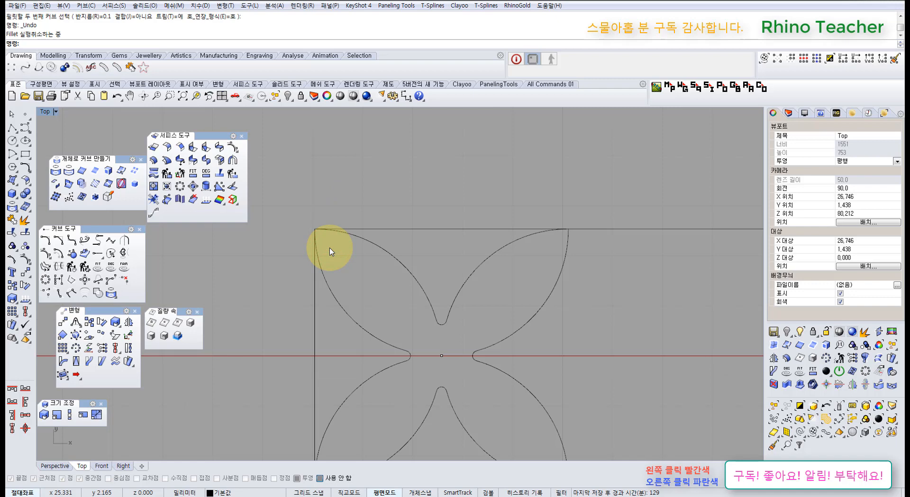
mouse_move(352, 280)
right_mouse_down()
mouse_move(350, 226)
mouse_move(339, 241)
right_mouse_up()
scroll(354, 215, "up", 8)
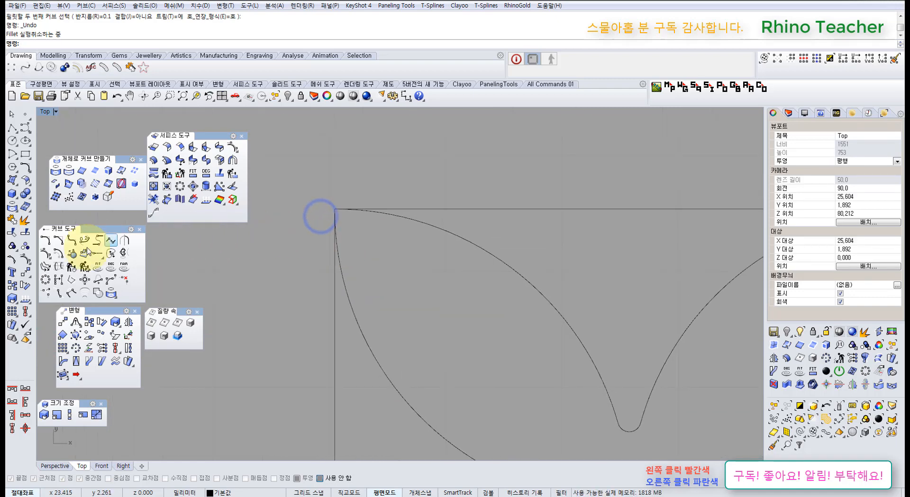
left_click(44, 241)
right_click_drag(297, 246, 320, 278)
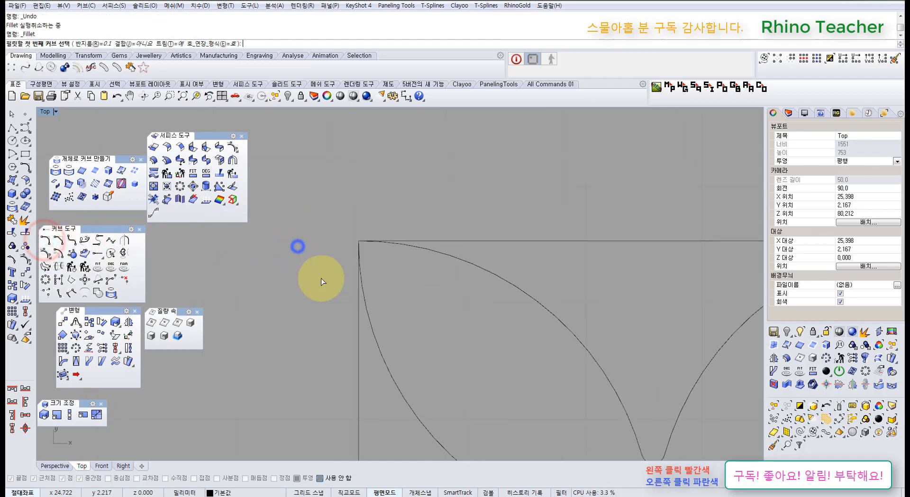
left_click(101, 46)
type(".2")
key("Return")
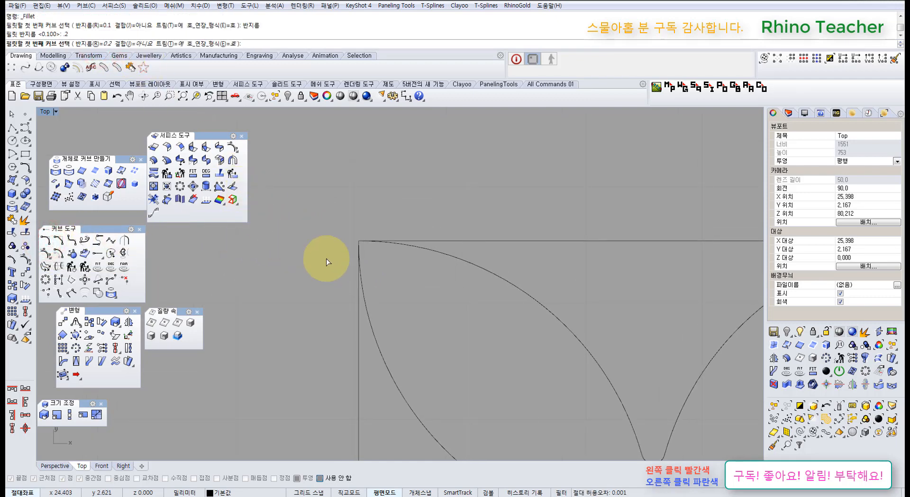
left_click(366, 291)
left_click(408, 248)
Round the upper-right petal's outer tip with a 0.2 mm fillet between its two arcs.
scroll(415, 254, "down", 6)
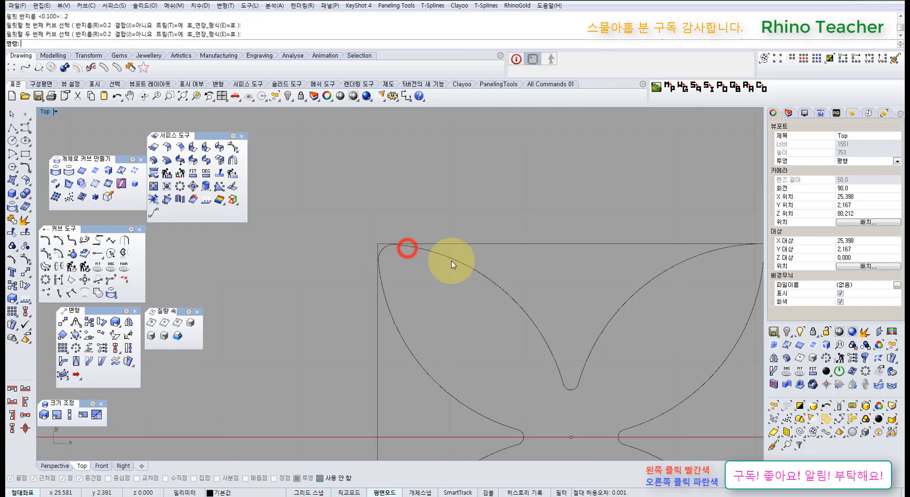
right_click_drag(561, 281, 470, 266)
right_click(499, 240)
left_click(584, 240)
left_click(614, 249)
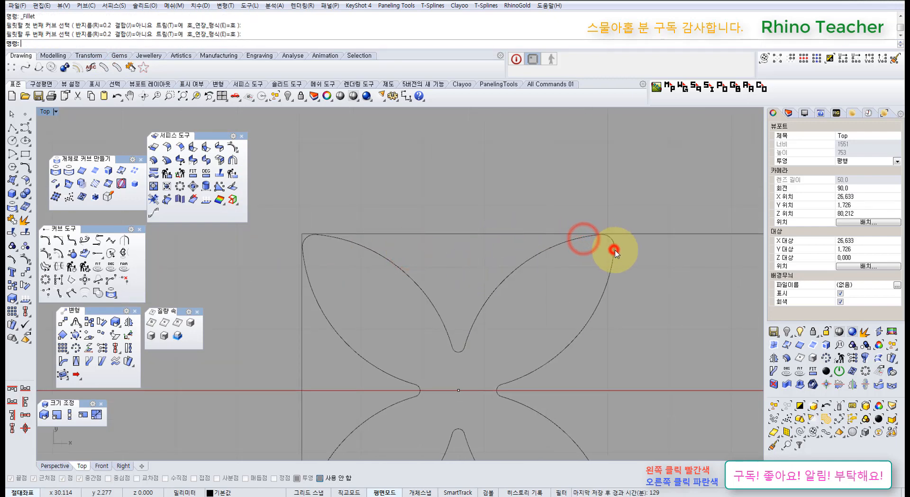
Fillet the outer tips of the lower-left and lower-right petals with the same 0.2 mm radius.
scroll(592, 249, "down", 6)
right_click_drag(558, 315, 574, 260)
right_click(435, 305)
left_click(463, 335)
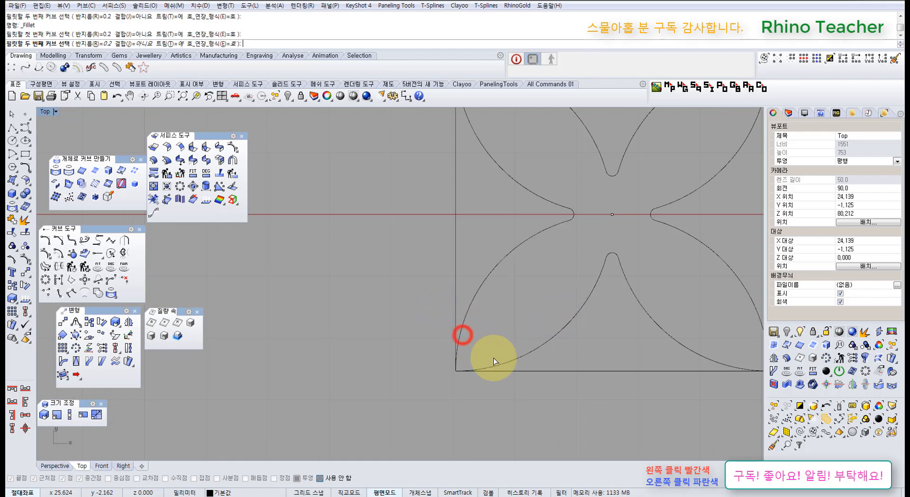
left_click(498, 364)
right_click_drag(660, 318, 394, 321)
left_click(418, 353)
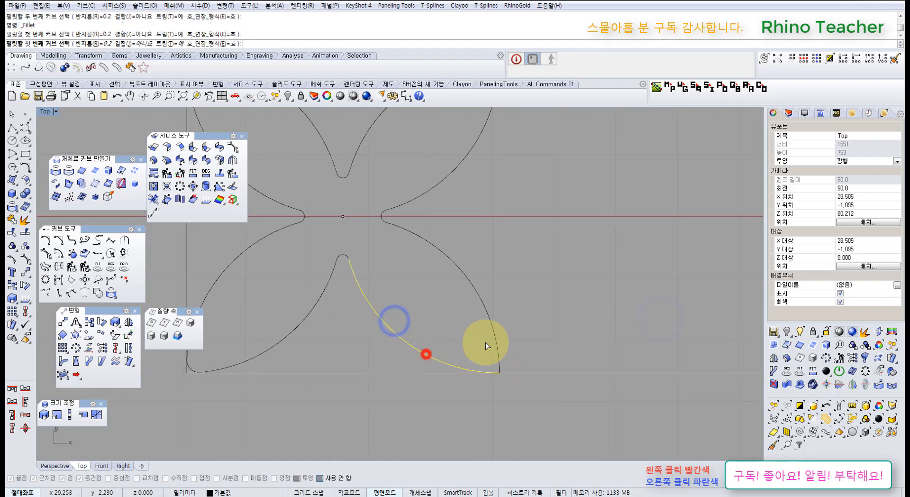
left_click(493, 336)
scroll(491, 333, "down", 3)
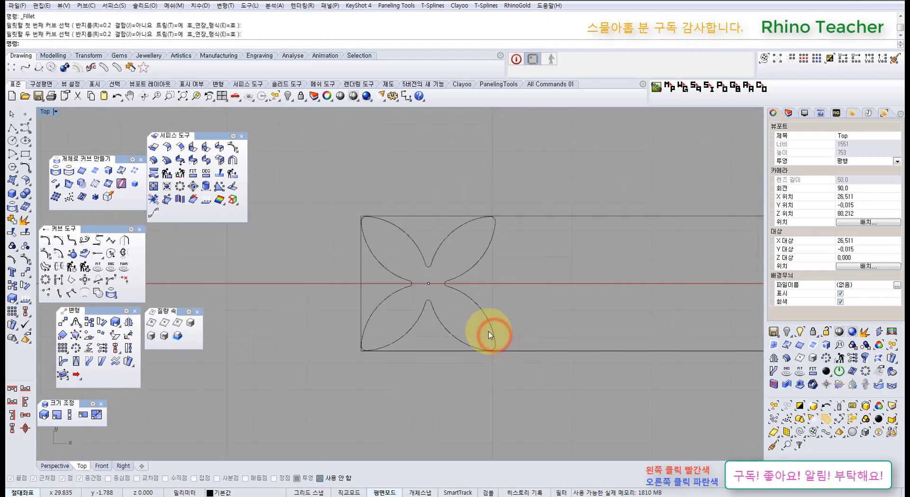
Join all arcs and fillets of the four-petal motif into one closed curve.
right_click_drag(436, 290, 463, 325)
left_click_drag(351, 231, 532, 455)
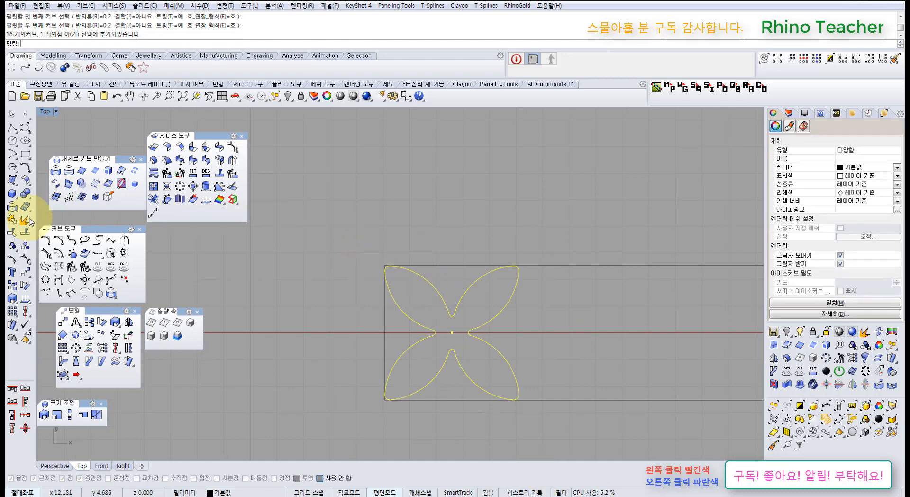
left_click(308, 280)
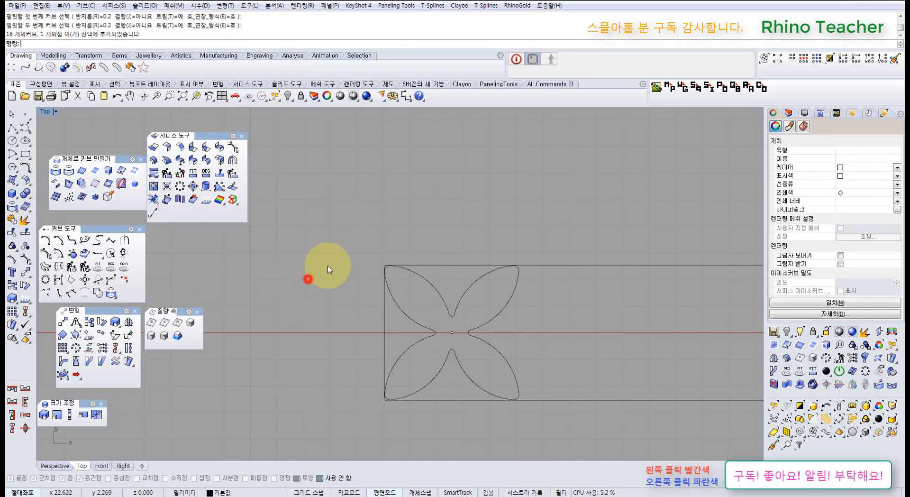
left_click_drag(332, 240, 435, 301)
scroll(394, 274, "up", 4)
scroll(393, 275, "down", 8)
left_click_drag(336, 238, 527, 408)
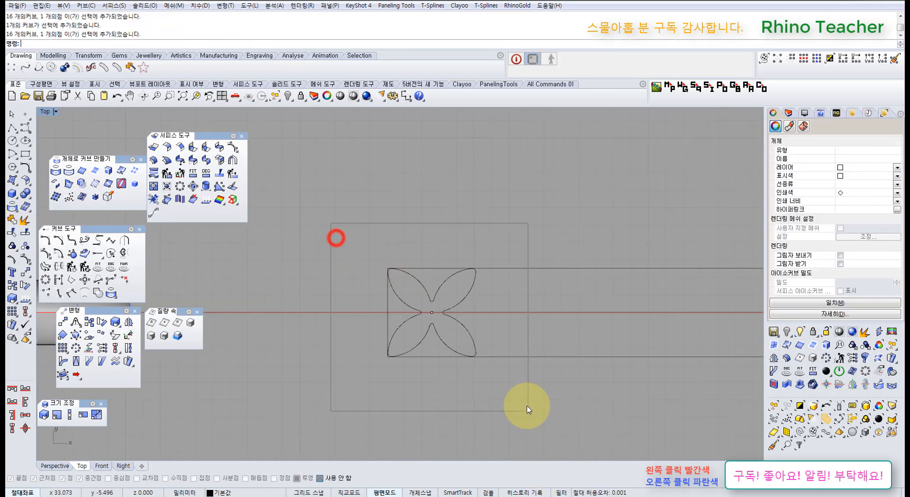
scroll(438, 347, "up", 6)
left_click(12, 219)
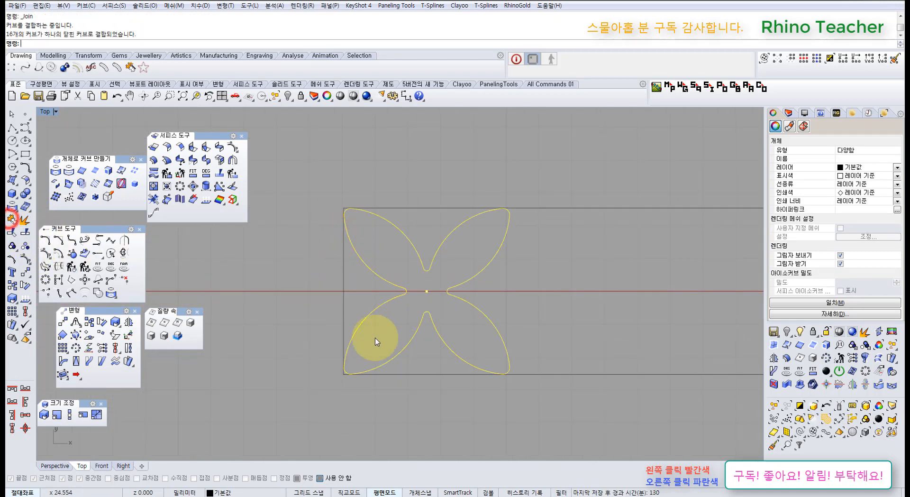
Group the joined petal curve with its centre point and check that both select together.
right_click(393, 336)
scroll(374, 353, "up", 3)
left_click(356, 371)
left_click(381, 291)
scroll(407, 325, "down", 4)
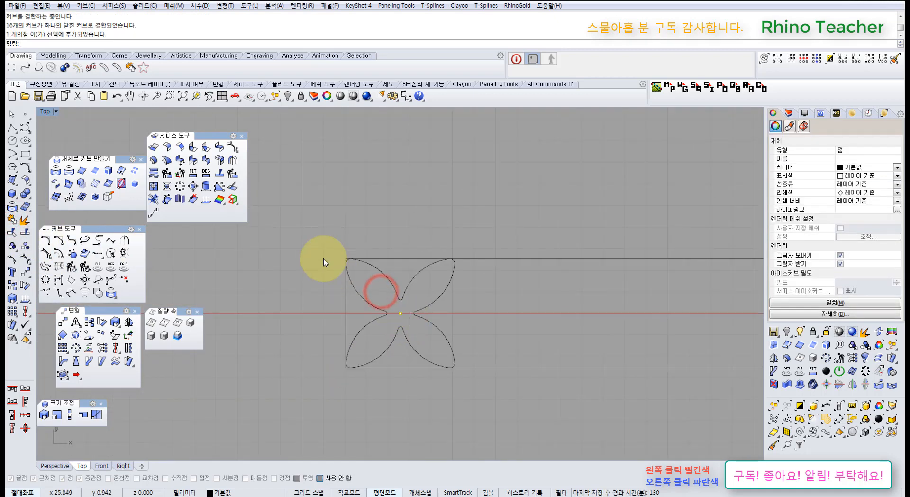
left_click_drag(283, 220, 474, 409)
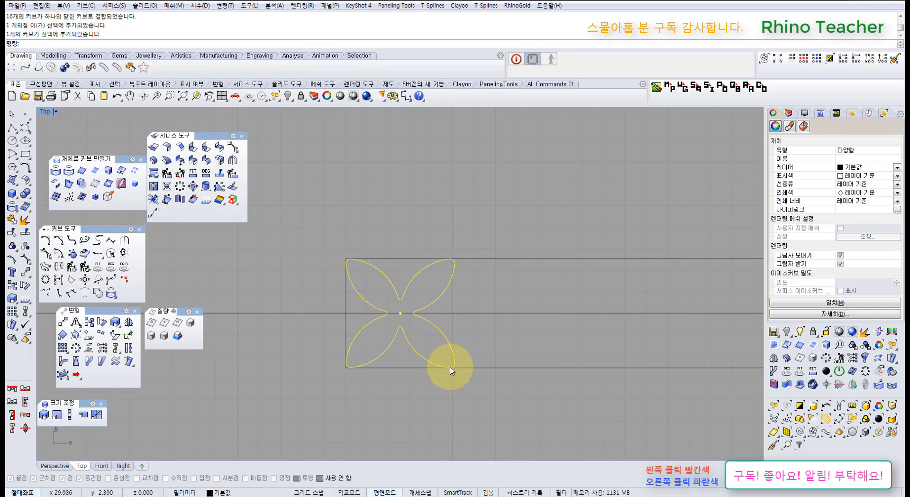
left_click(13, 248)
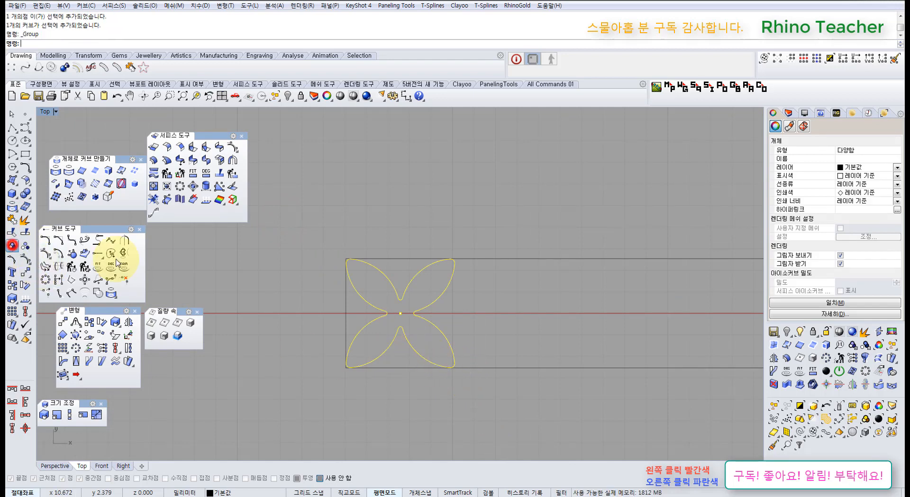
left_click(316, 291)
scroll(378, 313, "up", 3)
left_click(383, 298)
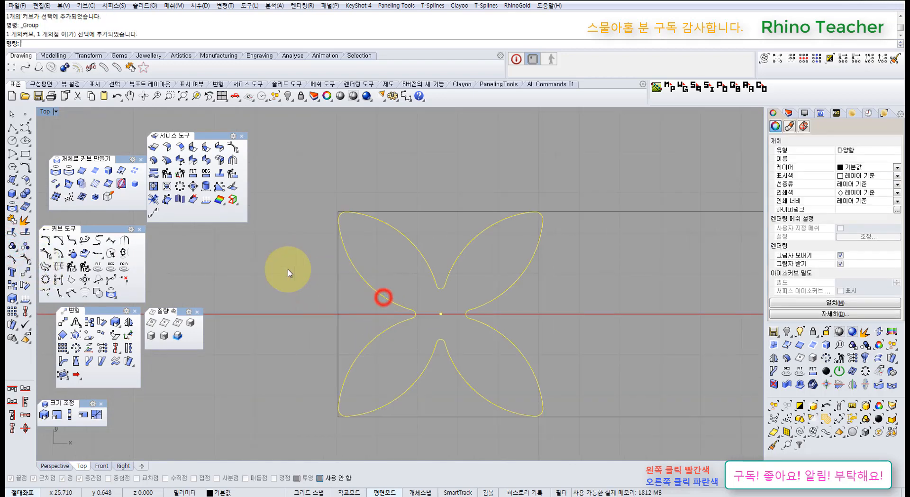
Explode the long rectangle around the motif into its separate edge lines.
scroll(375, 299, "down", 7)
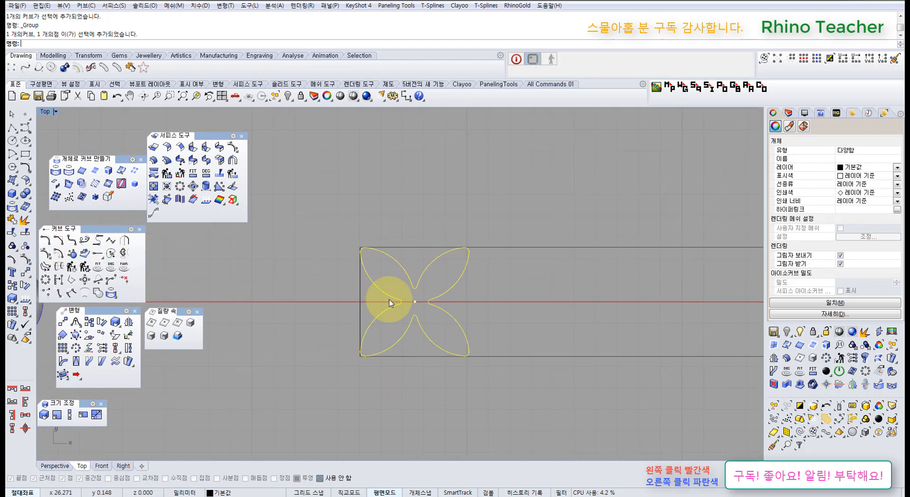
right_click_drag(435, 301, 335, 331)
scroll(334, 328, "down", 4)
scroll(356, 346, "up", 2)
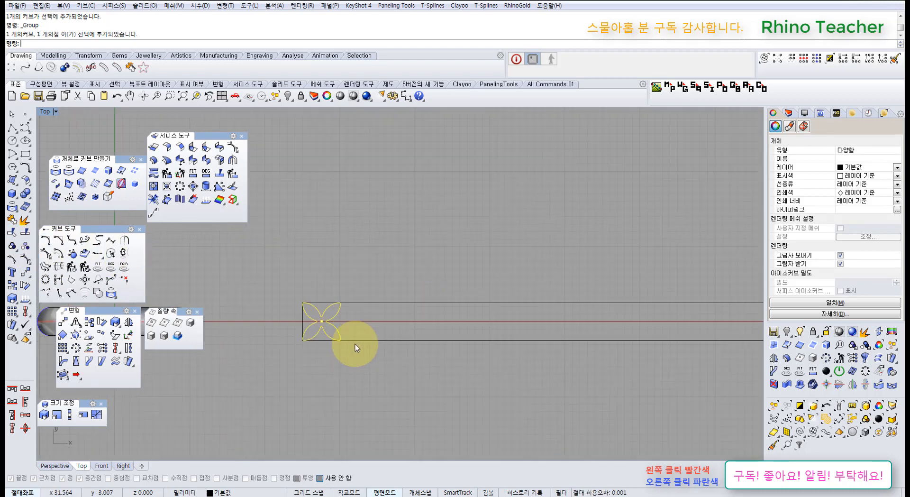
scroll(578, 333, "down", 6)
right_click_drag(577, 332, 494, 335)
scroll(380, 335, "up", 3)
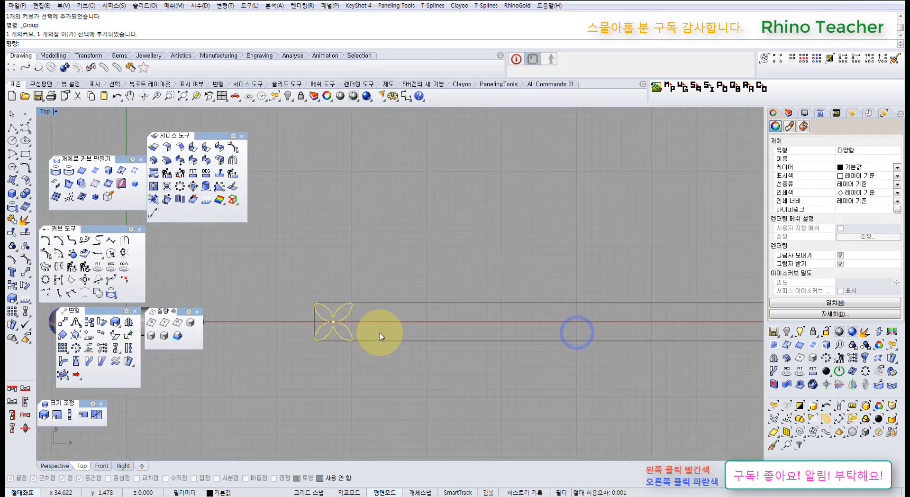
left_click(399, 374)
left_click(417, 341)
right_click_drag(449, 358, 314, 328)
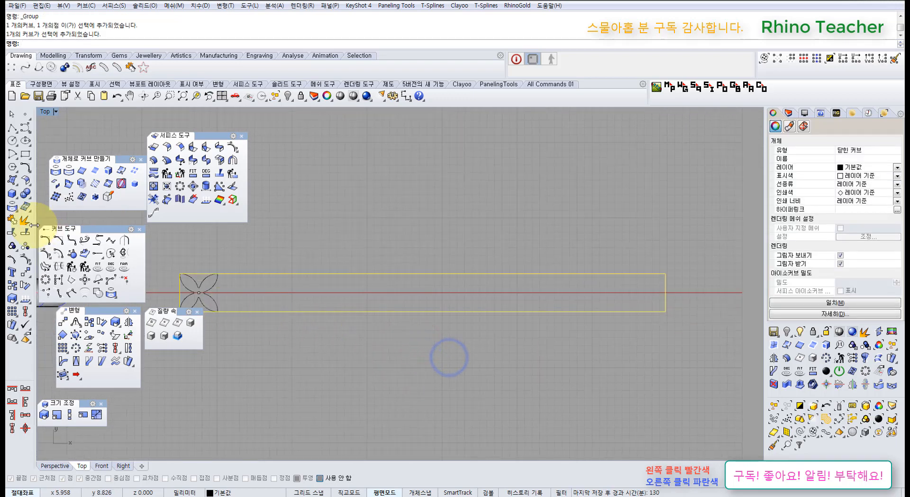
right_click_drag(312, 291, 388, 297)
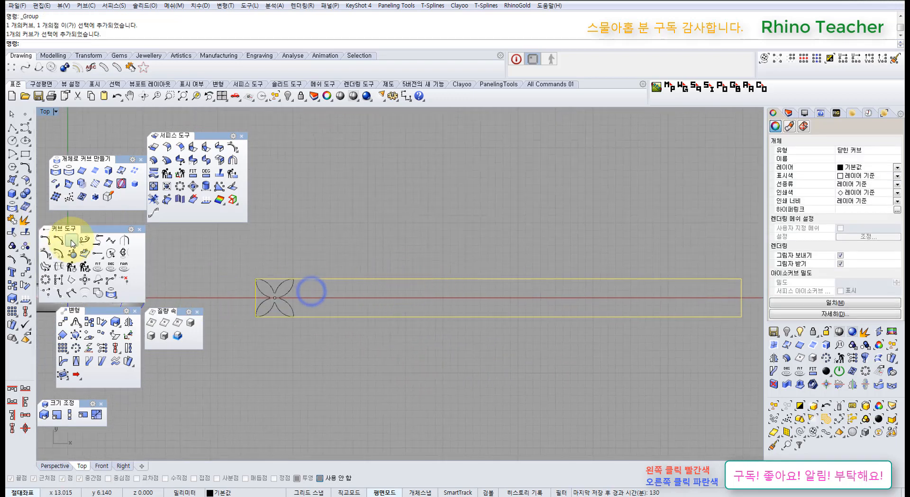
left_click(25, 221)
Select the strip's lower long edge and detach the point tools as a floating palette.
left_click(275, 349)
left_click(403, 316)
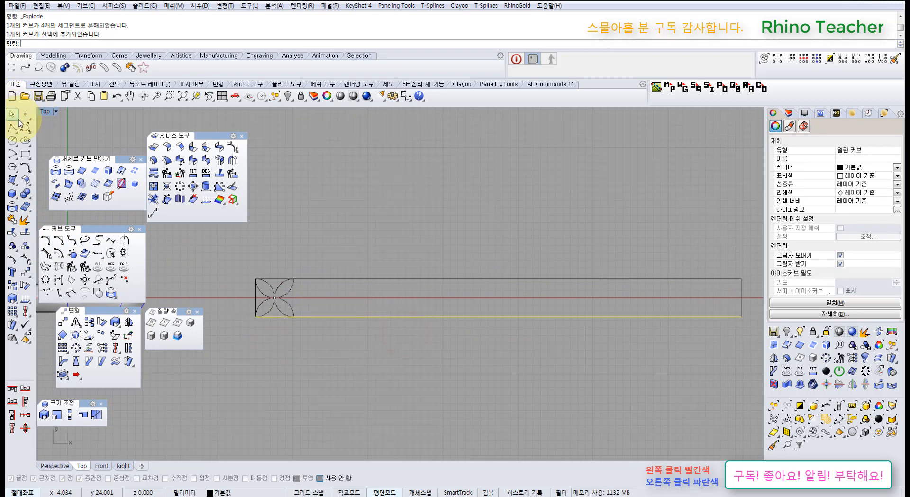
left_click(25, 114)
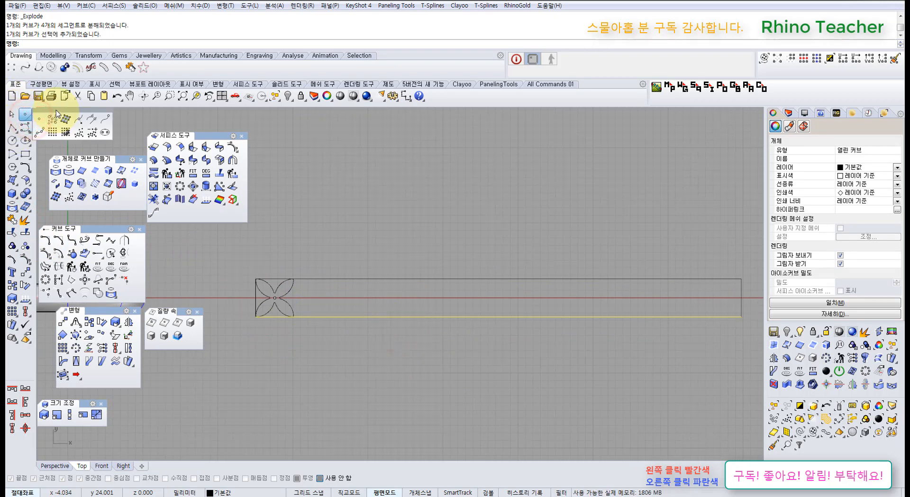
left_click_drag(56, 113, 269, 148)
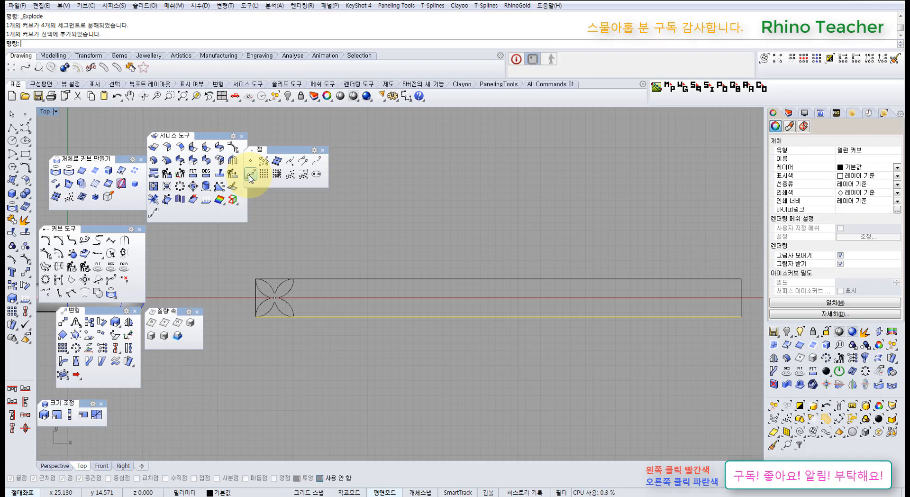
Try dividing the strip's lower long edge by length into 5 mm segments, and undo the division.
left_click(250, 175)
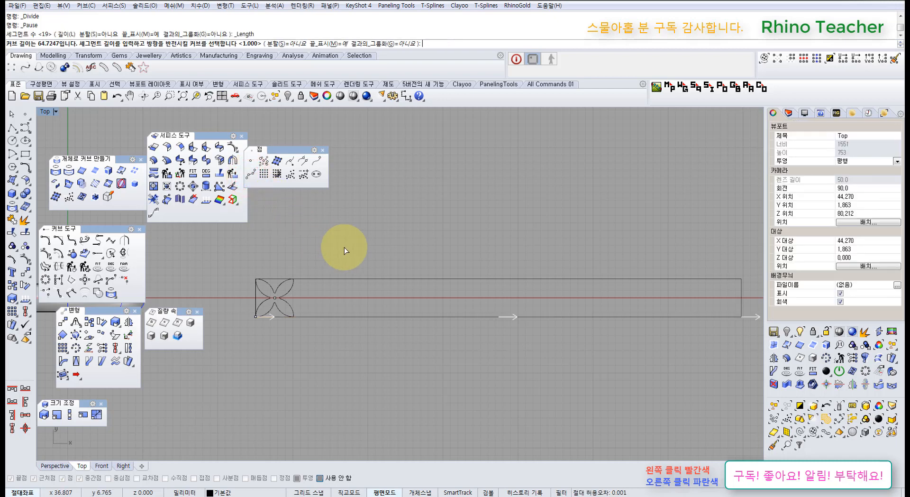
left_click(251, 173)
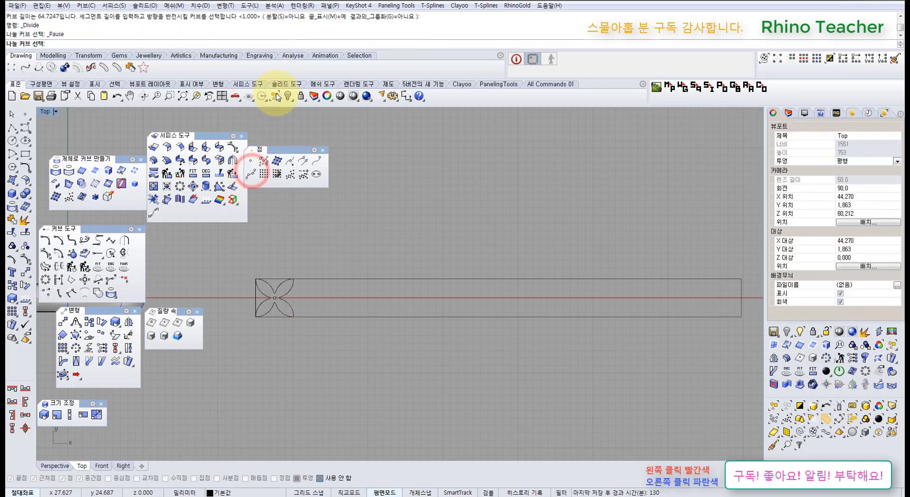
left_click(345, 317)
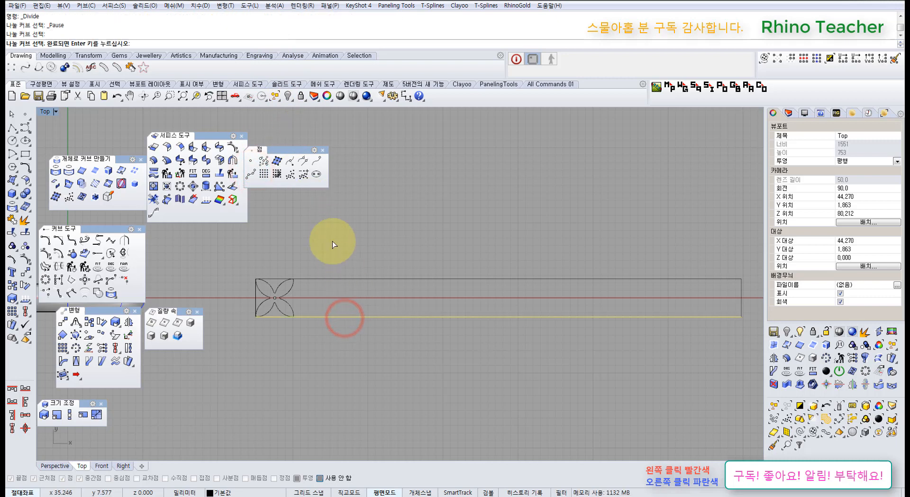
right_click(332, 243)
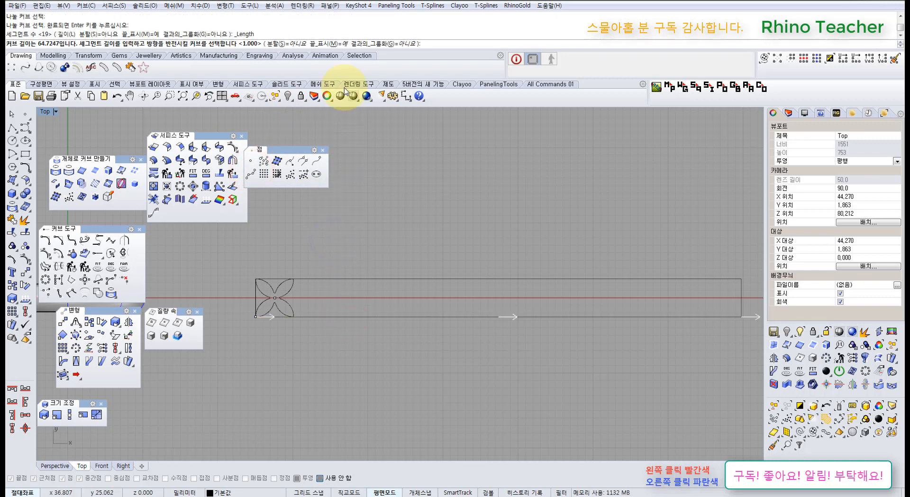
right_click_drag(416, 245, 426, 231)
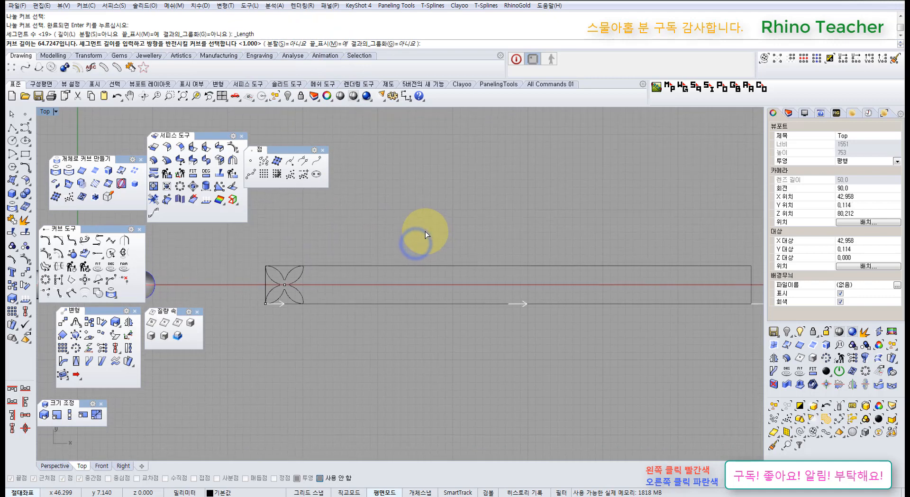
type("5")
key("Return")
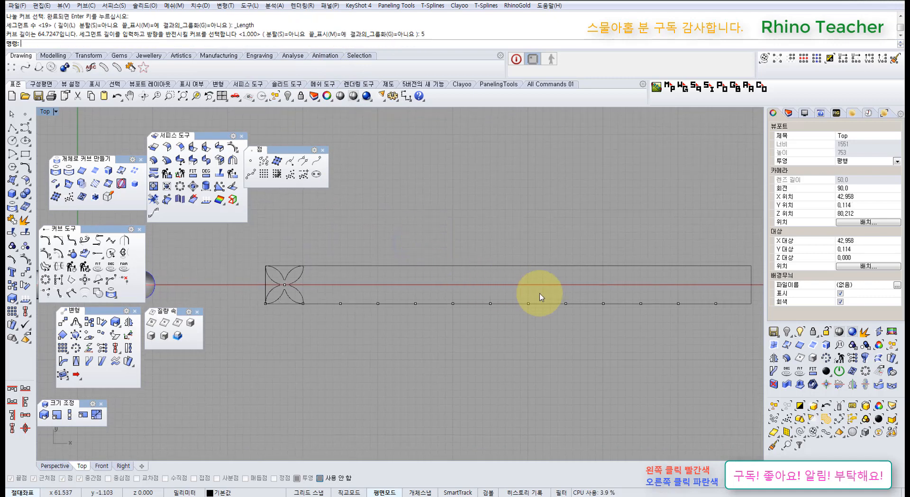
right_click_drag(647, 294, 547, 313)
key("ctrl+z")
Try dividing the strip's lower long edge by length into 10 mm segments, and undo the division.
scroll(547, 313, "down", 4)
right_click_drag(413, 297, 474, 297)
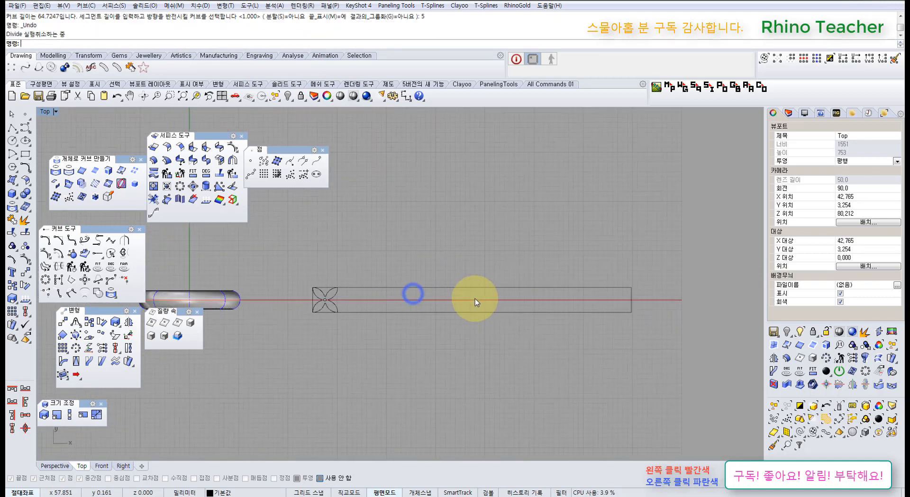
left_click(249, 177)
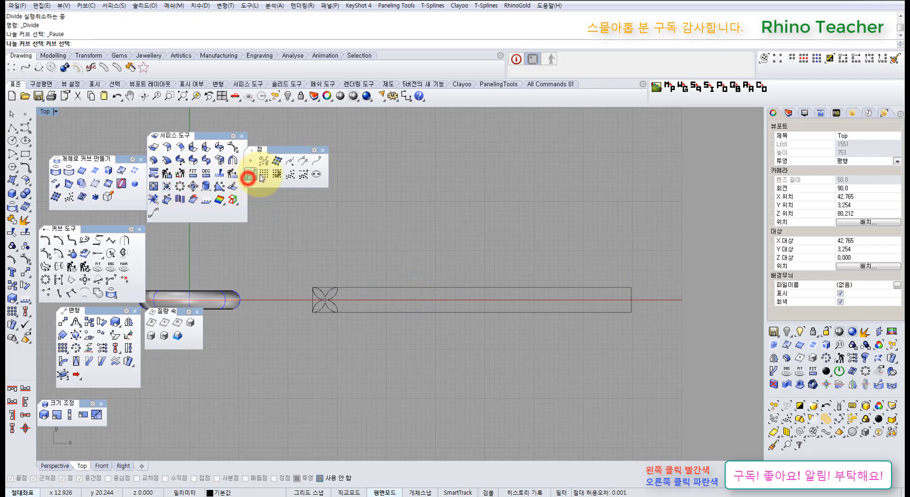
left_click(363, 312)
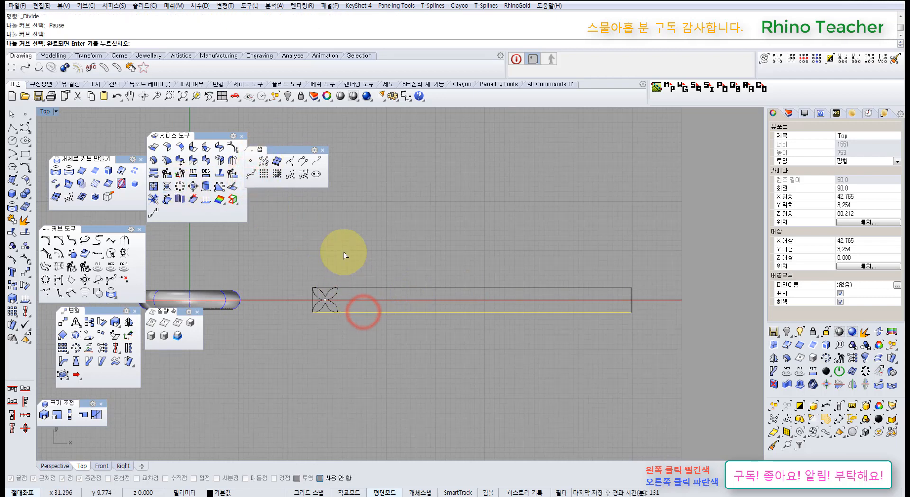
right_click(343, 252)
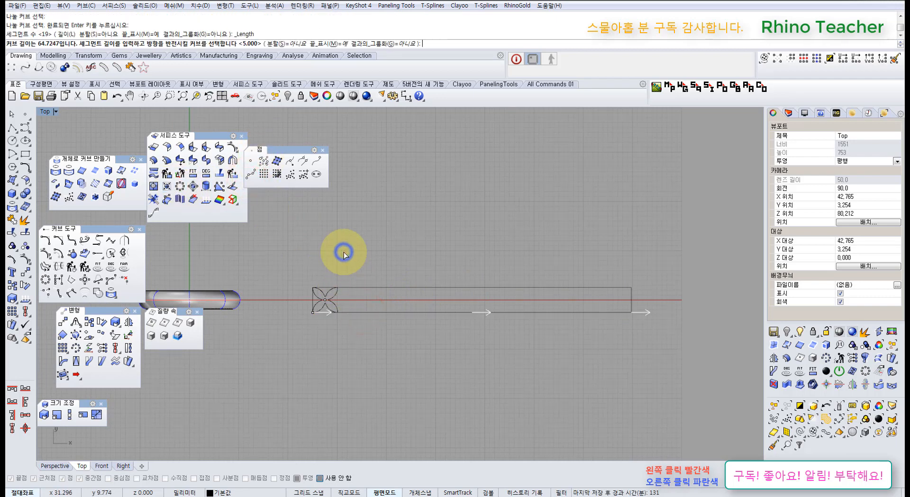
type("10")
key("Return")
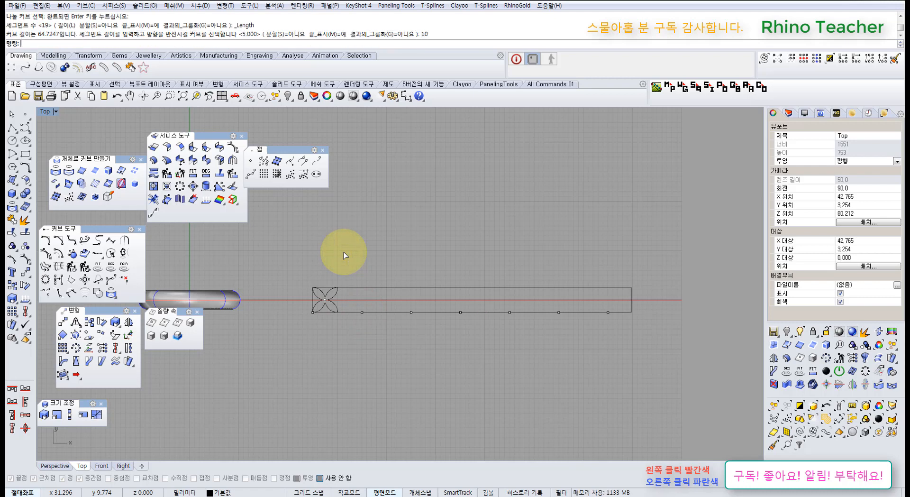
right_click_drag(623, 366, 533, 355)
scroll(523, 303, "up", 8)
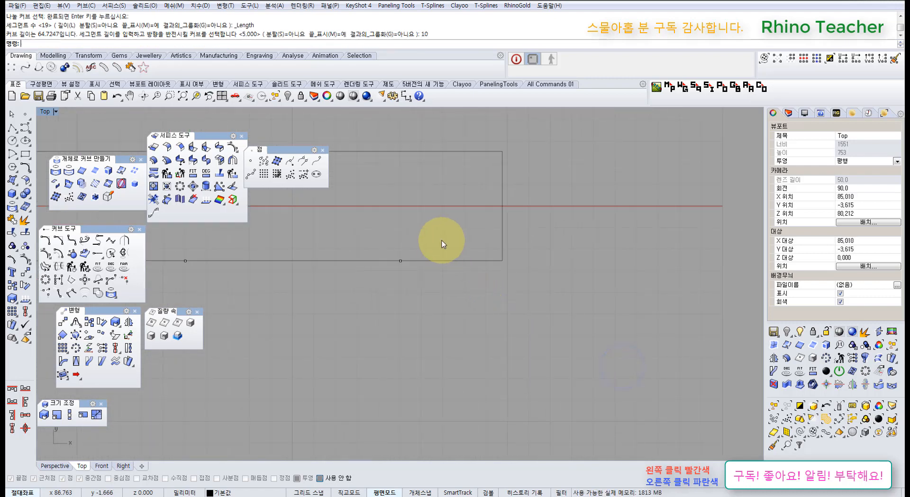
right_click_drag(428, 260, 575, 329)
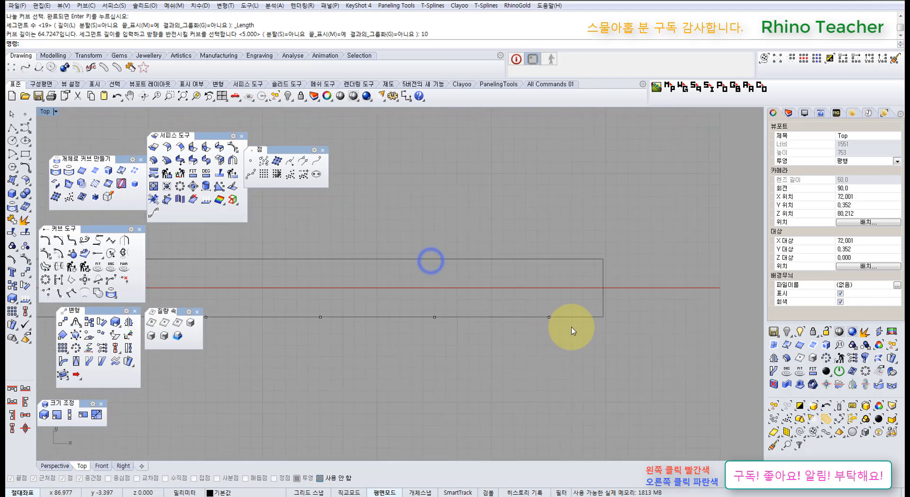
key("ctrl+z")
scroll(546, 334, "down", 7)
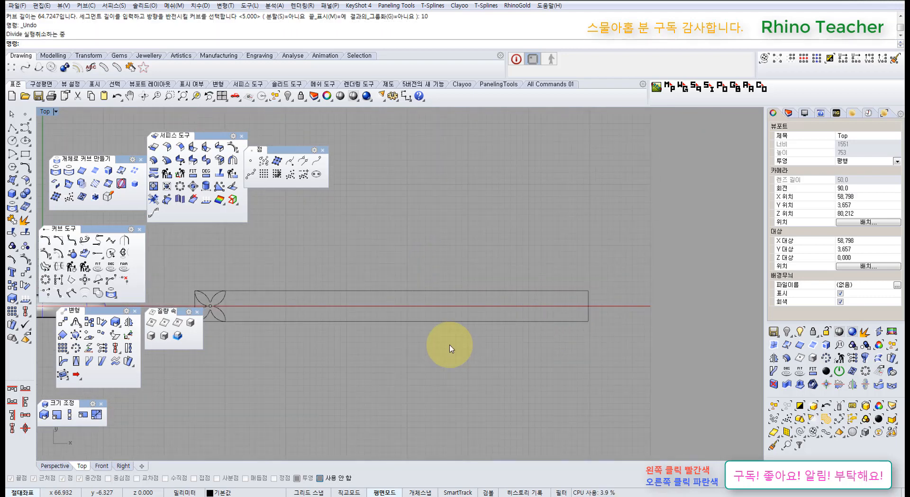
Select the strip's lower long edge and display its curve direction.
left_click_drag(432, 318, 430, 317)
right_click_drag(416, 339, 497, 342)
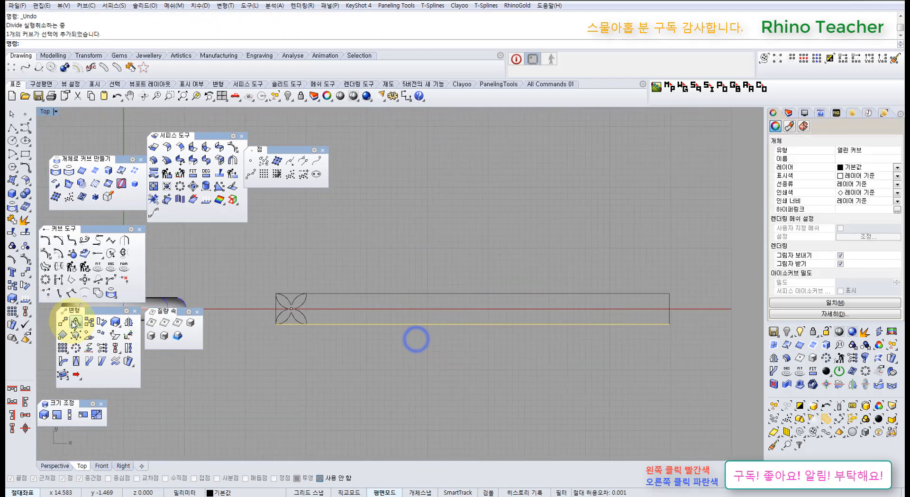
left_click(28, 297)
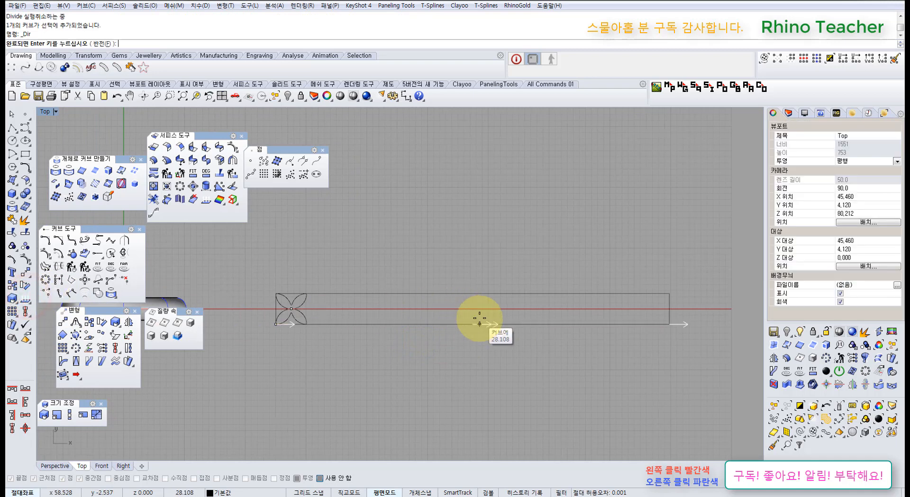
key("Return")
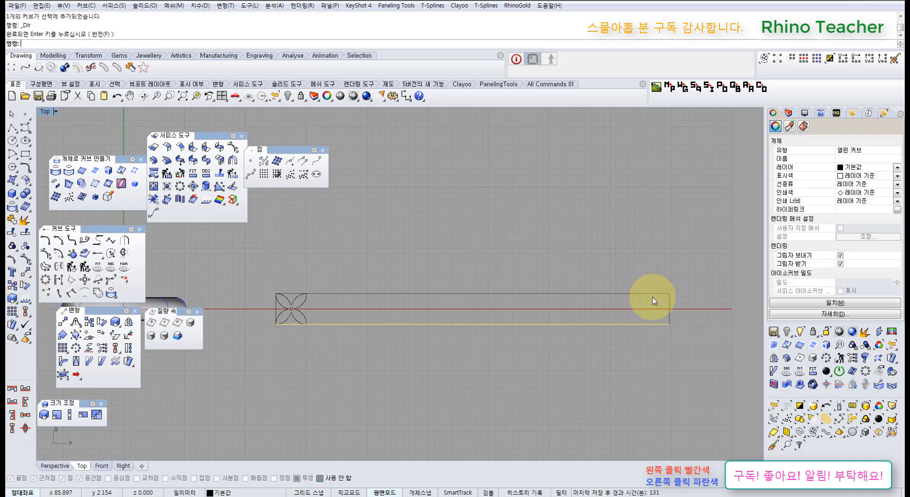
left_click_drag(653, 297, 620, 337)
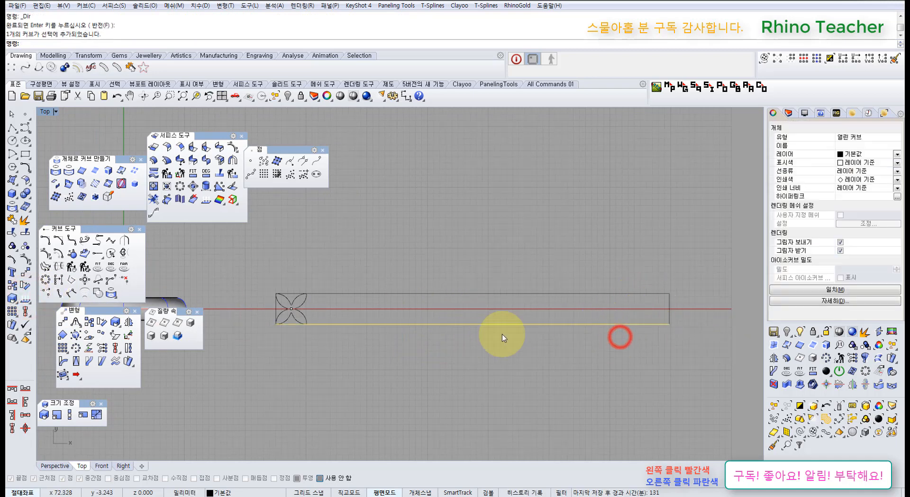
Flip the direction of the strip's lower long edge and display the direction arrows to check it.
right_click(25, 300)
right_click_drag(394, 248, 292, 263)
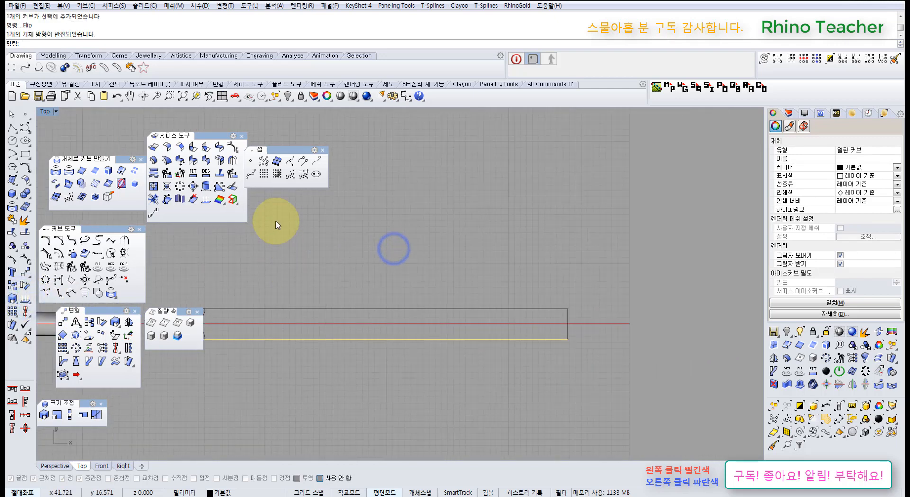
right_click_drag(346, 293, 435, 266)
left_click(25, 298)
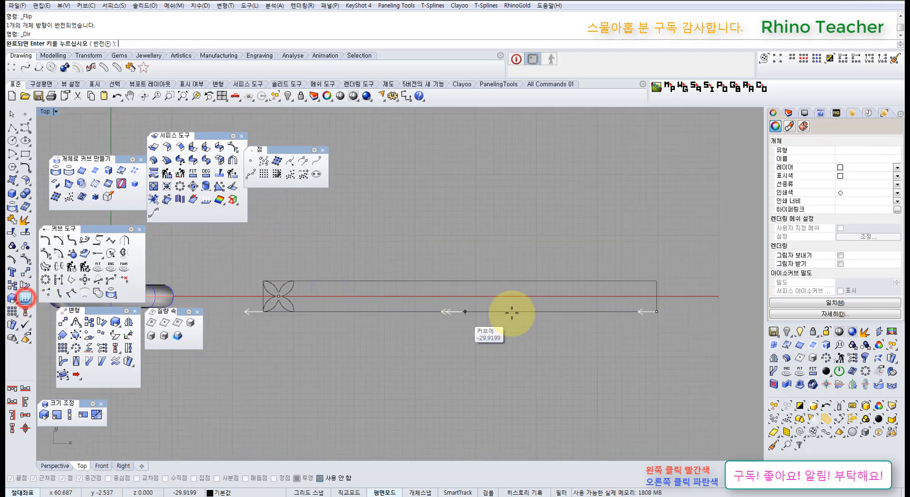
key("Return")
right_click_drag(590, 345, 504, 345)
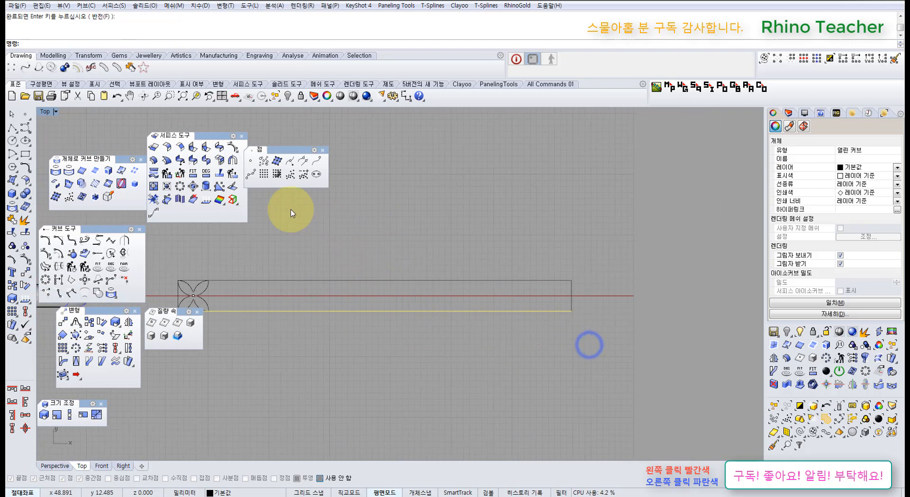
Try dividing the reversed lower edge by length with the 10 mm segment length, and undo the division.
left_click(247, 171)
left_click(247, 173)
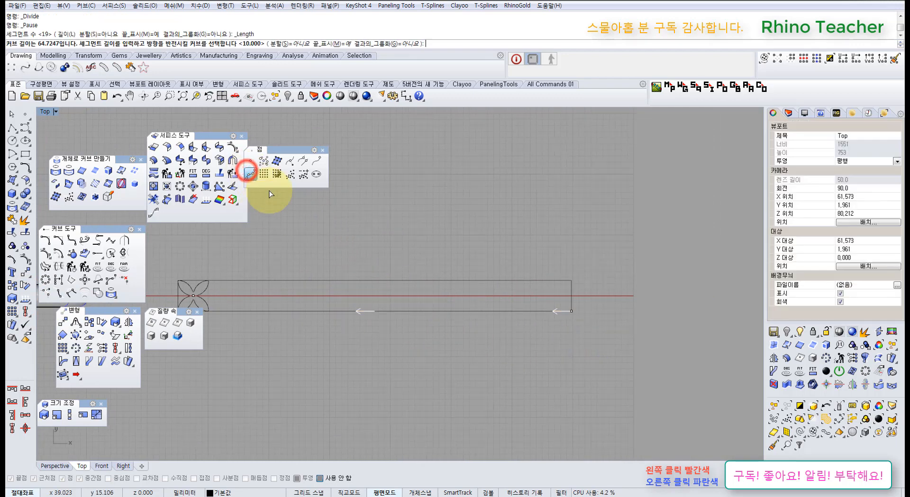
right_click(480, 269)
right_click_drag(425, 311, 585, 293)
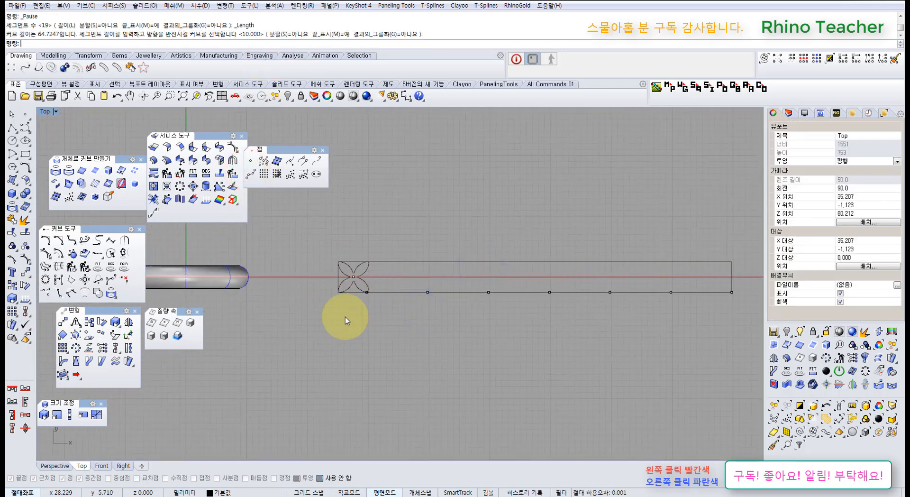
key("ctrl+z")
Display the lower edge's direction again and reverse it so it starts from the motif end.
right_click_drag(433, 304, 398, 313)
scroll(399, 313, "up", 6)
left_click(384, 291)
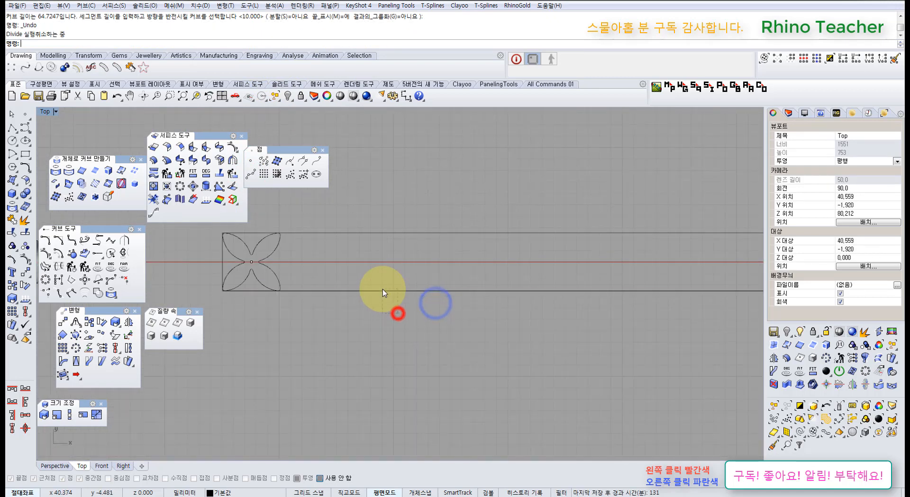
left_click(25, 299)
right_click_drag(269, 315, 309, 321)
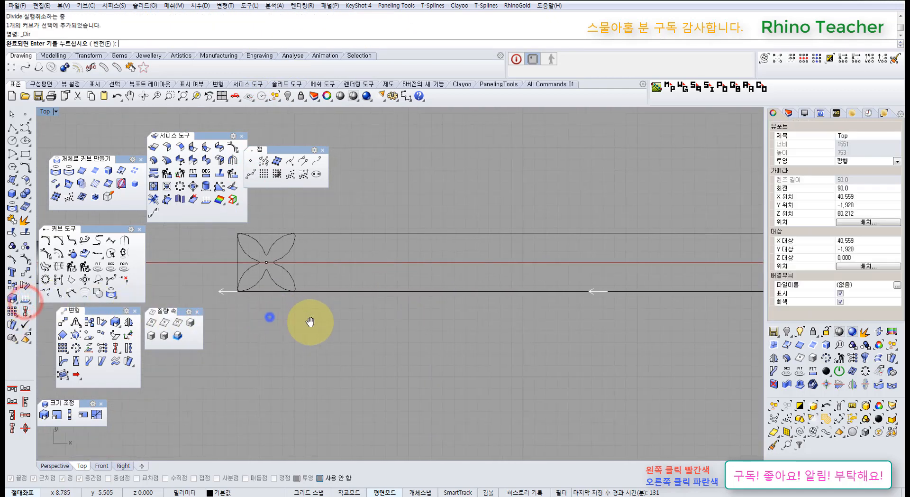
left_click(103, 46)
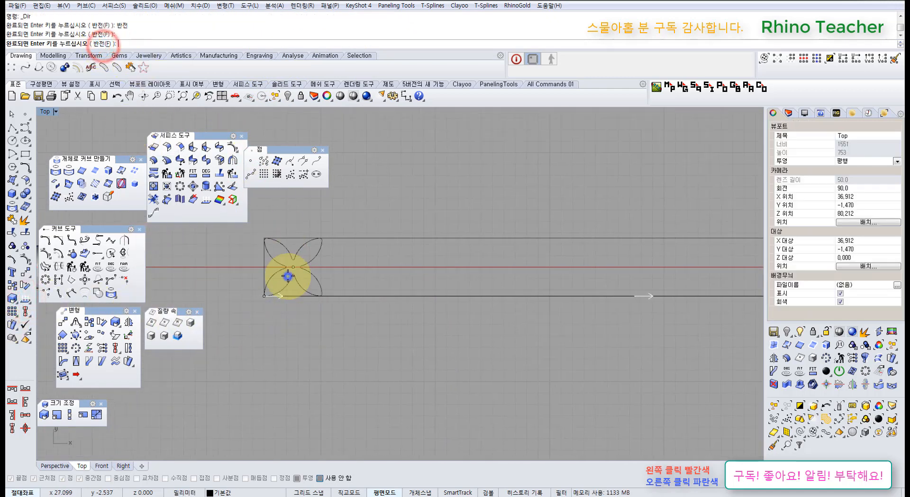
right_click(374, 190)
Divide the lower edge by length into 10 mm segments from the motif end and inspect the leftover at the far end.
left_click(246, 176)
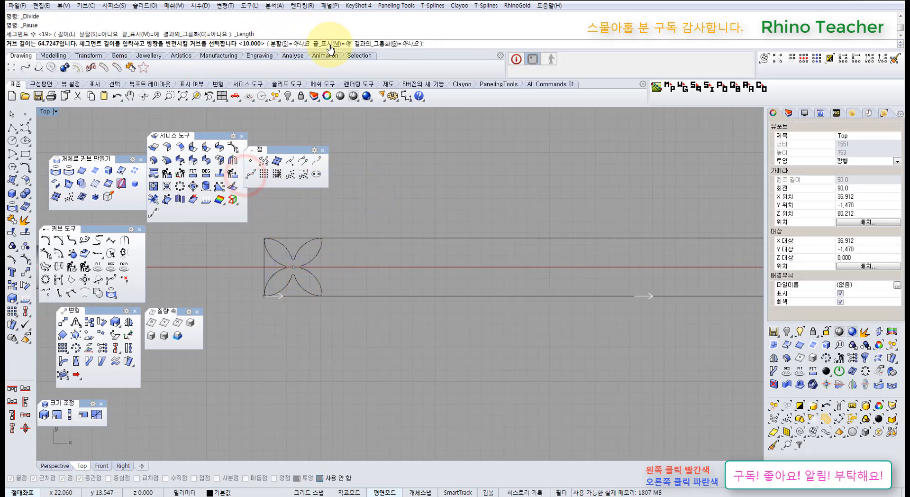
right_click_drag(519, 237, 406, 239)
scroll(407, 239, "down", 6)
right_click_drag(435, 244, 372, 272)
right_click(373, 273)
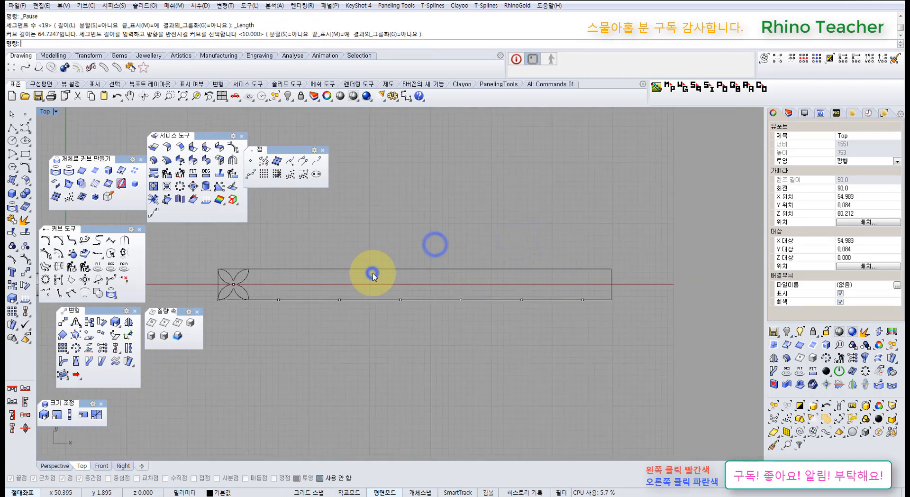
scroll(527, 301, "up", 6)
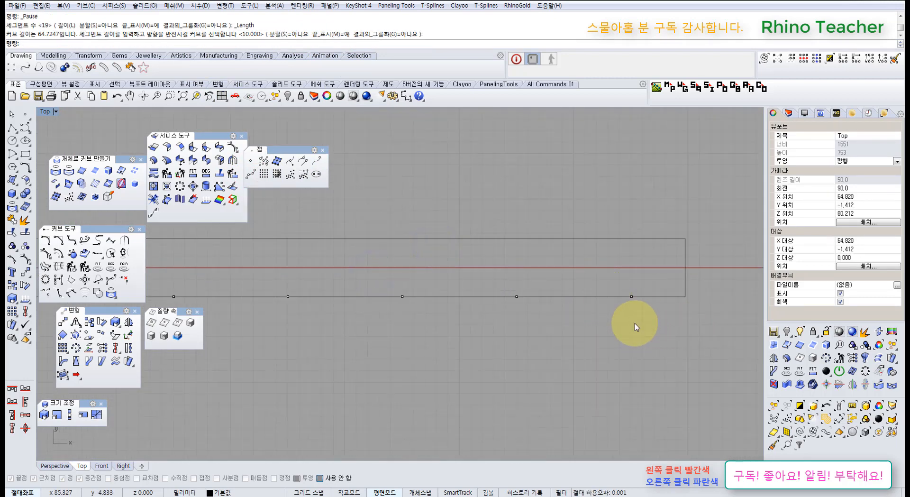
right_click_drag(610, 336, 582, 328)
scroll(582, 328, "down", 4)
right_click_drag(491, 317, 569, 303)
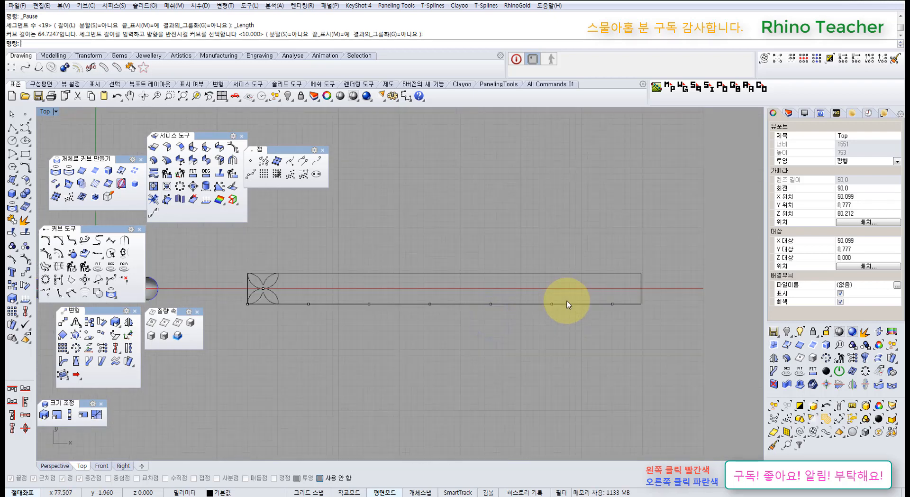
scroll(632, 309, "up", 3)
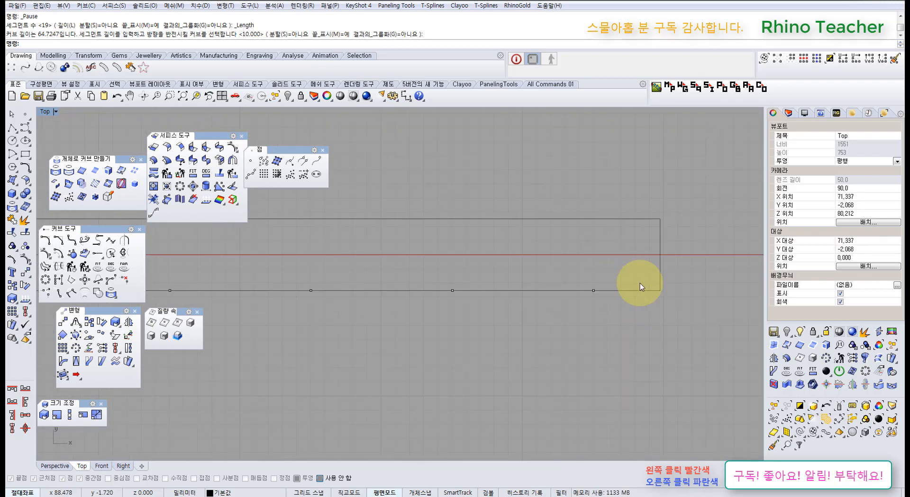
right_click_drag(640, 283, 638, 291)
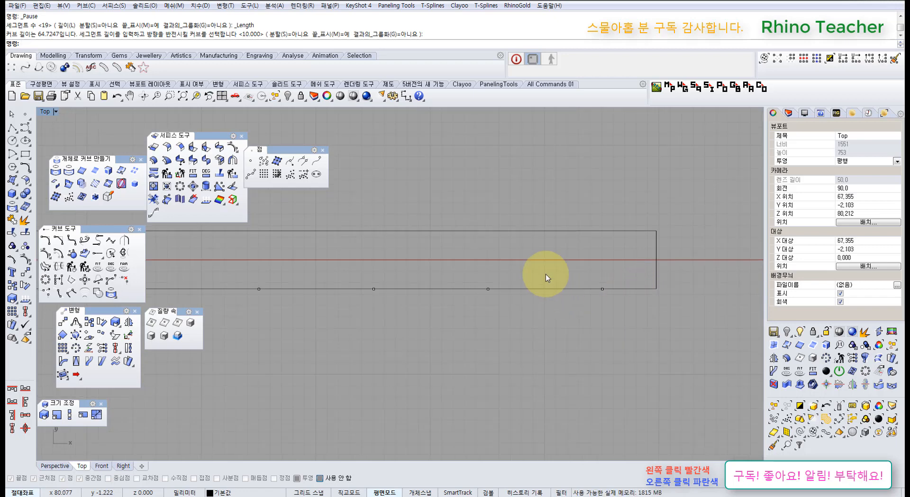
Select all the division points along the lower edge and delete them.
scroll(545, 274, "down", 6)
left_click_drag(529, 201, 584, 288)
right_click_drag(431, 311, 533, 264)
left_click_drag(486, 210, 668, 327)
scroll(366, 270, "up", 2)
left_click_drag(291, 286, 474, 342)
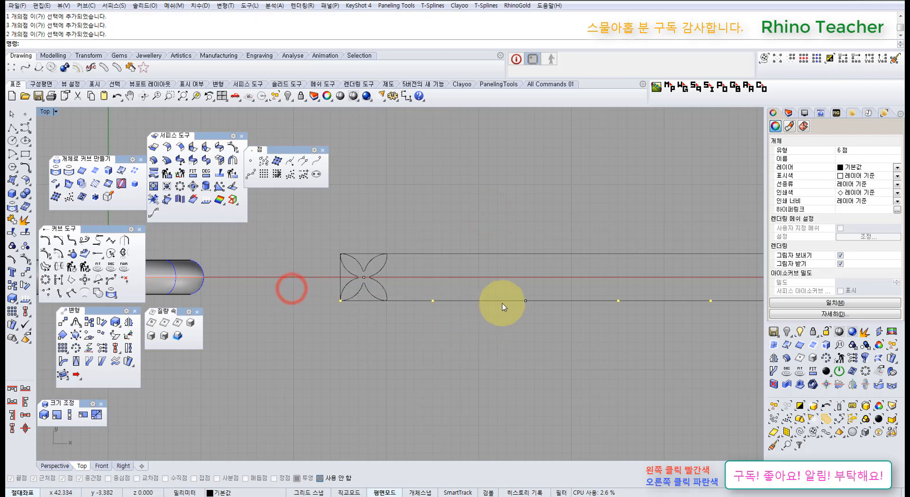
left_click_drag(485, 286, 561, 331)
right_click_drag(560, 331, 387, 351)
key("Delete")
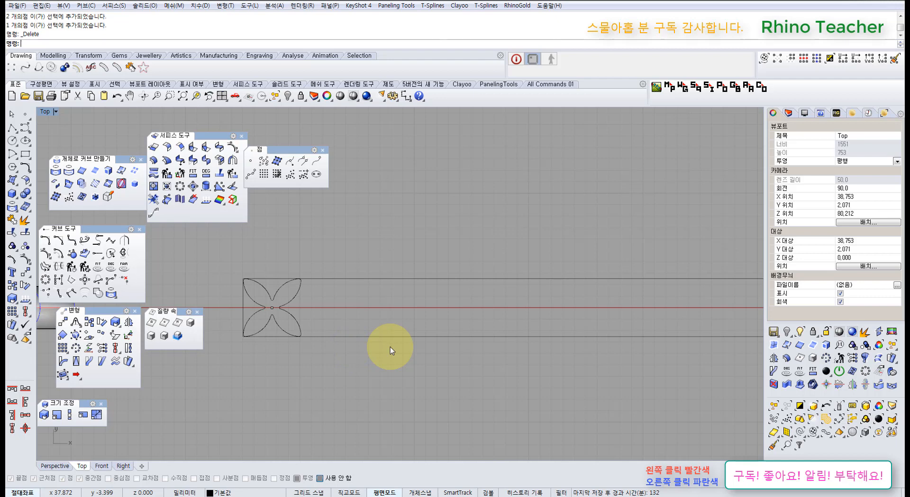
Undo the point deletion, the division, the direction flips and the strip's explode.
right_click_drag(390, 346, 435, 337)
scroll(411, 326, "up", 6)
scroll(435, 336, "down", 4)
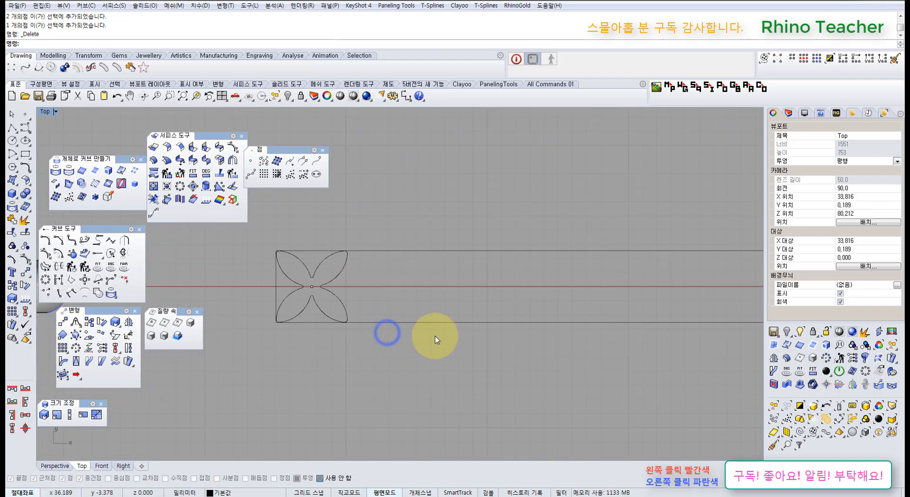
left_click_drag(456, 344, 430, 310)
scroll(430, 309, "down", 6)
right_click_drag(430, 311, 379, 312)
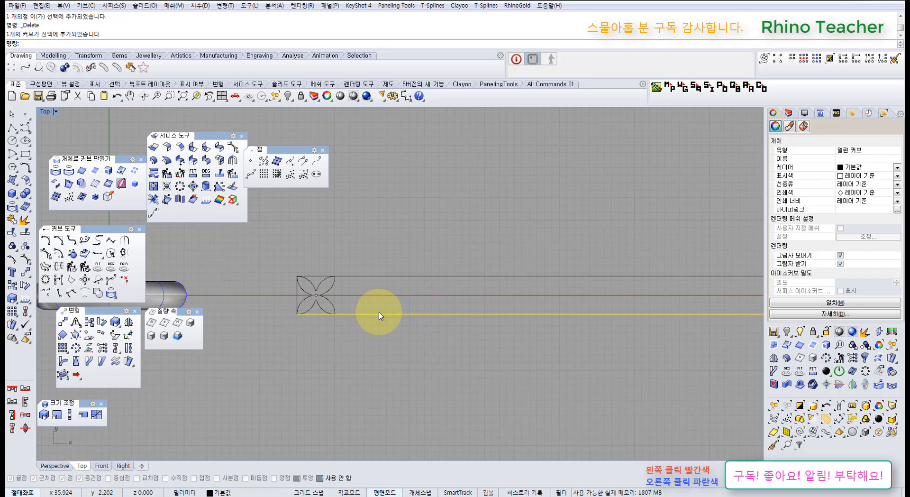
right_click_drag(349, 317, 396, 326)
scroll(396, 325, "up", 4)
key("ctrl+z")
left_click(418, 350)
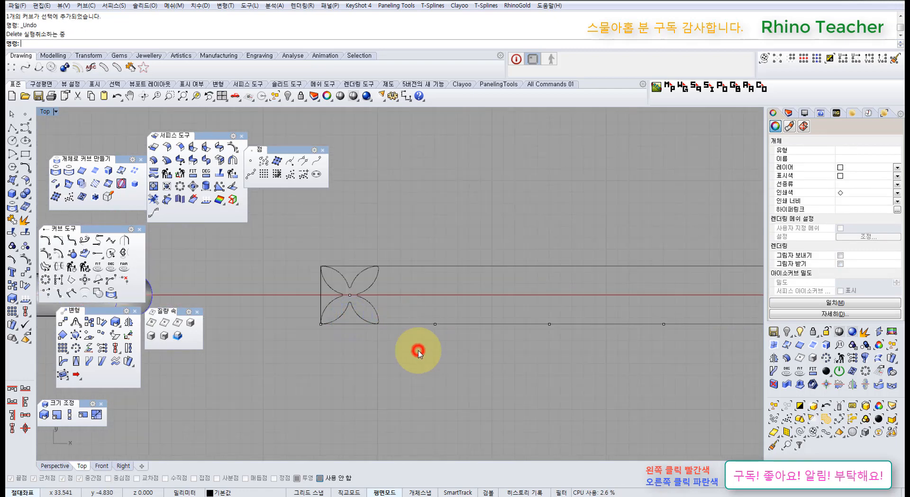
key("ctrl+z")
key("ctrl+z")
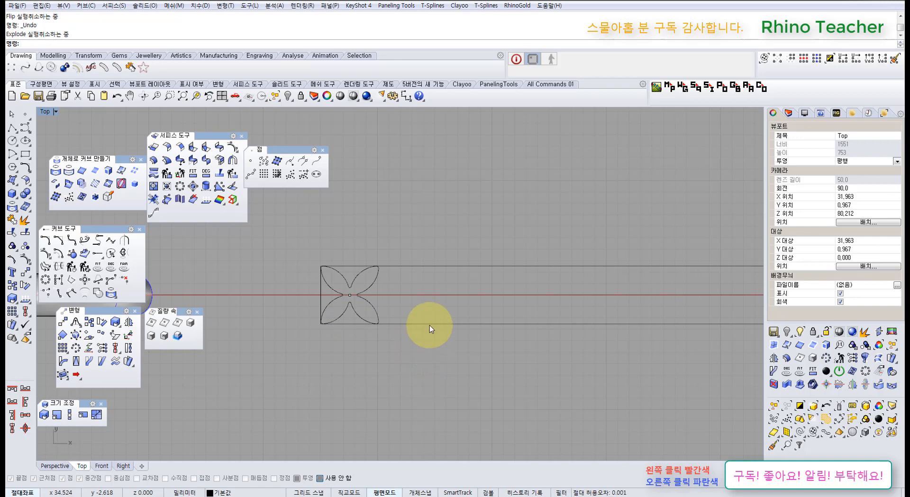
Explode the long strip's rectangle into separate edge lines.
left_click(429, 325)
scroll(416, 317, "down", 6)
right_click_drag(420, 325, 352, 319)
left_click(416, 346)
scroll(400, 326, "up", 4)
scroll(352, 320, "down", 3)
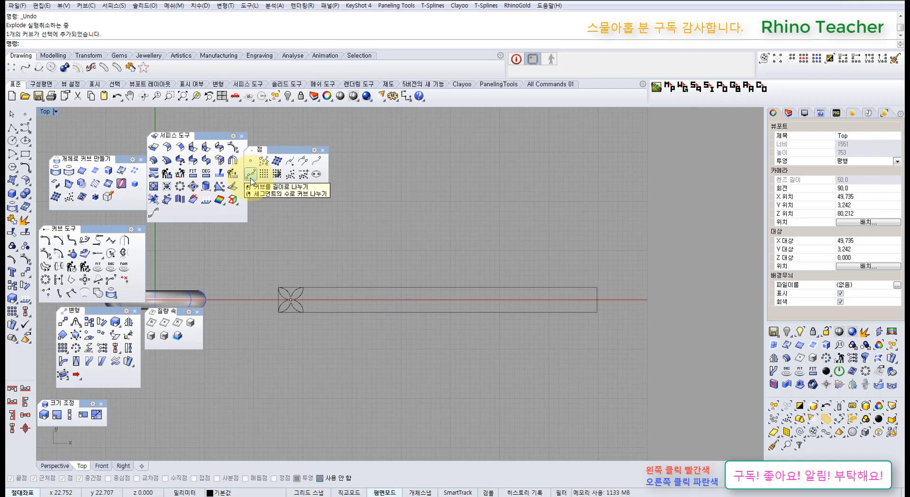
left_click(360, 257)
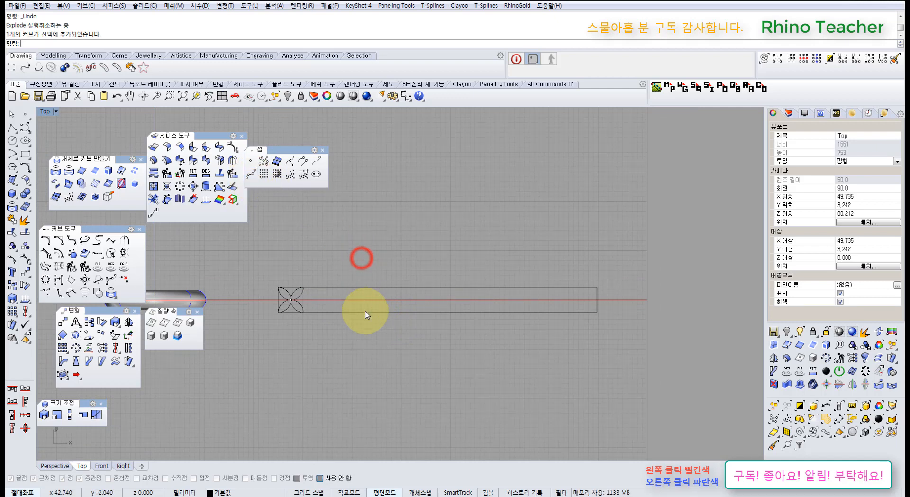
left_click(365, 311)
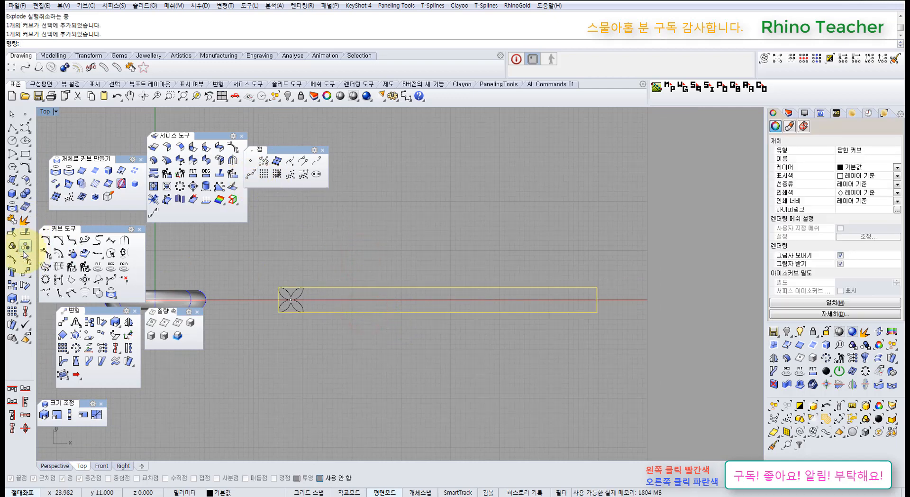
left_click(23, 251)
left_click(369, 252)
Divide the strip's lower edge by number into 10 segments.
left_click(334, 315)
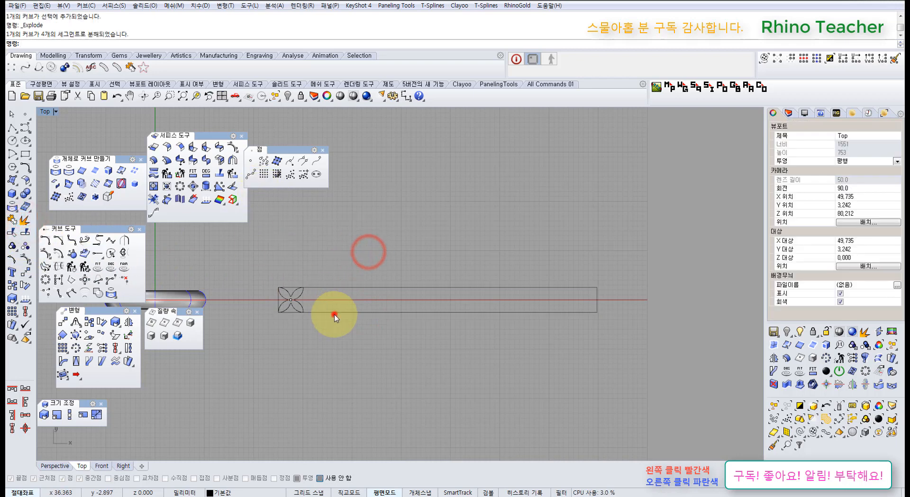
left_click(250, 176)
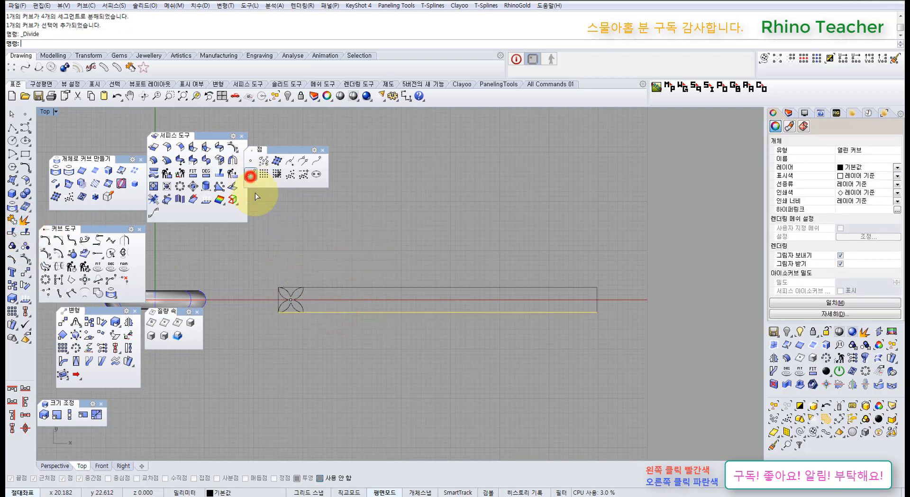
left_click(330, 313)
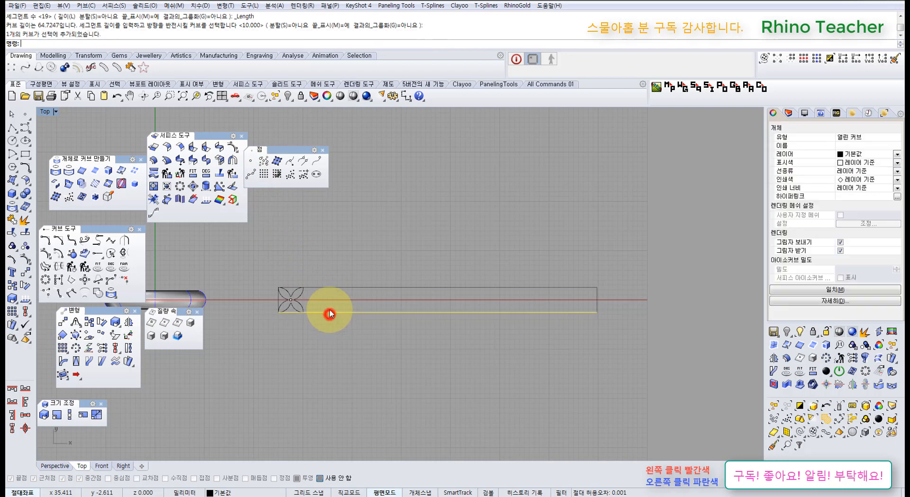
right_click(250, 176)
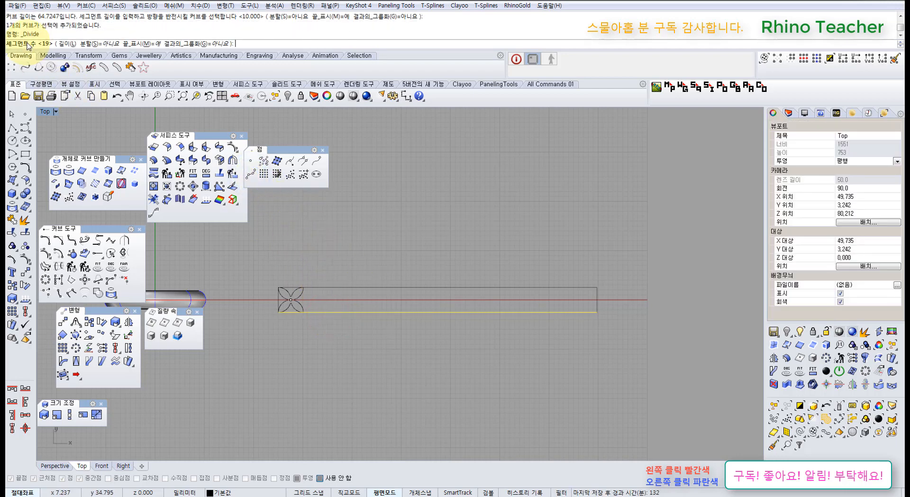
type("10")
key("Return")
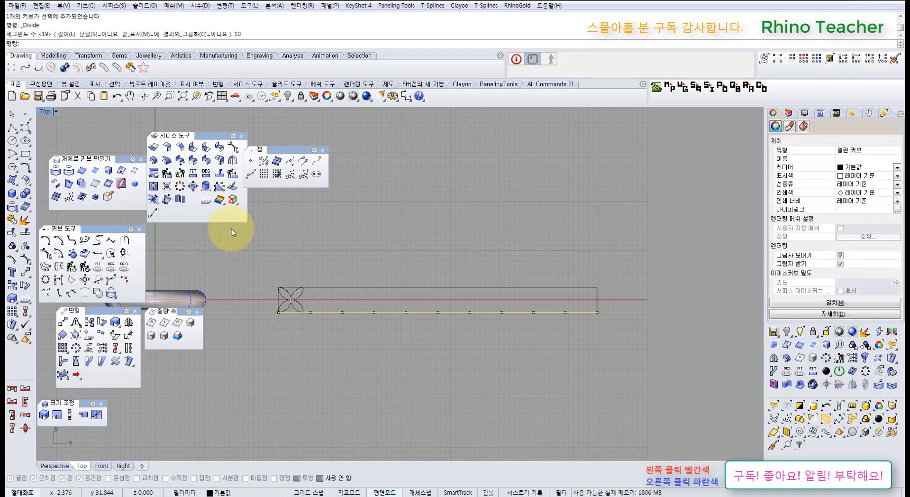
Examine the spacing of the division points along the lower edge against the motif's width.
mouse_move(357, 306)
right_mouse_down()
mouse_move(413, 284)
mouse_move(430, 288)
mouse_move(372, 296)
right_mouse_up()
scroll(387, 295, "up", 12)
scroll(421, 301, "down", 6)
scroll(362, 300, "down", 3)
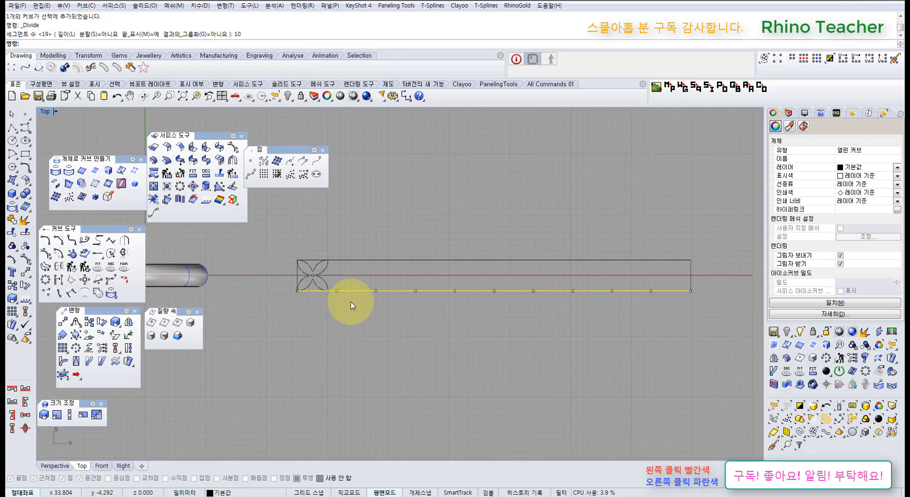
scroll(346, 294, "up", 8)
scroll(364, 281, "down", 4)
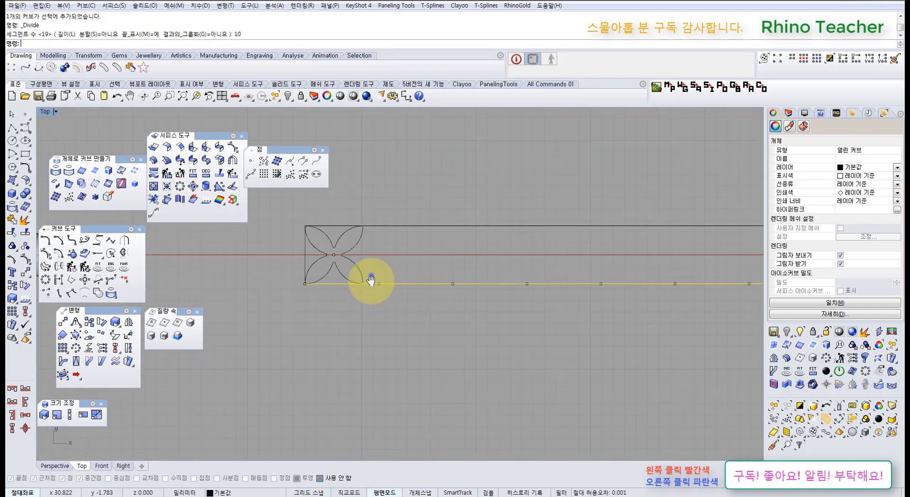
scroll(370, 283, "up", 1)
left_click(380, 287)
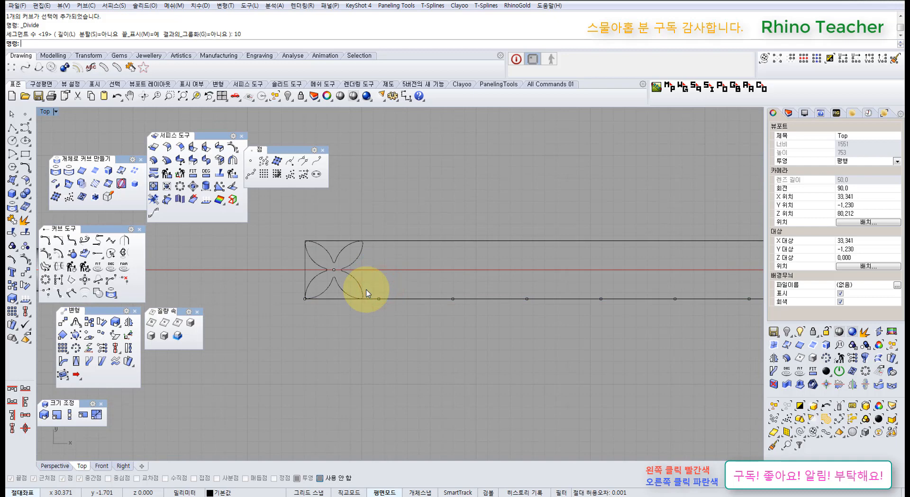
scroll(366, 292, "down", 3)
scroll(370, 294, "up", 3)
Undo the lower edge's division and the strip's explode.
key("ctrl+z")
scroll(375, 295, "down", 3)
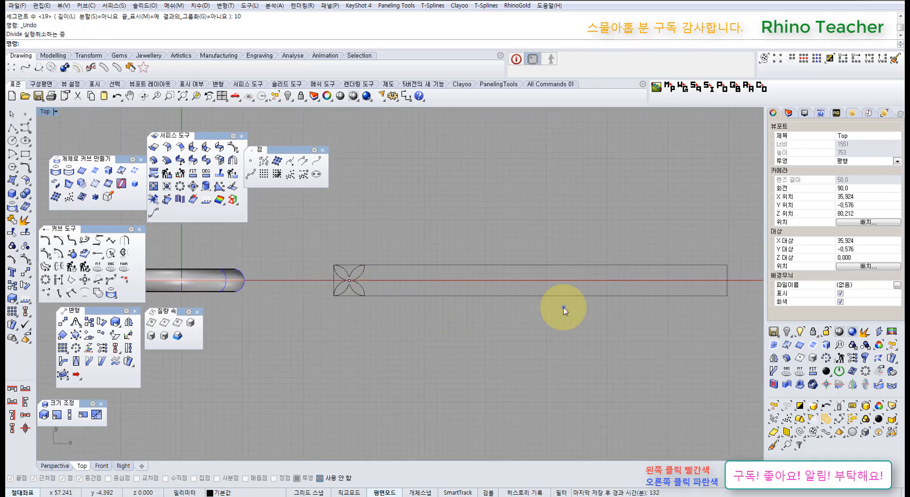
right_click_drag(564, 308, 464, 311)
scroll(256, 298, "up", 8)
left_click(277, 288)
right_click_drag(283, 294, 314, 318)
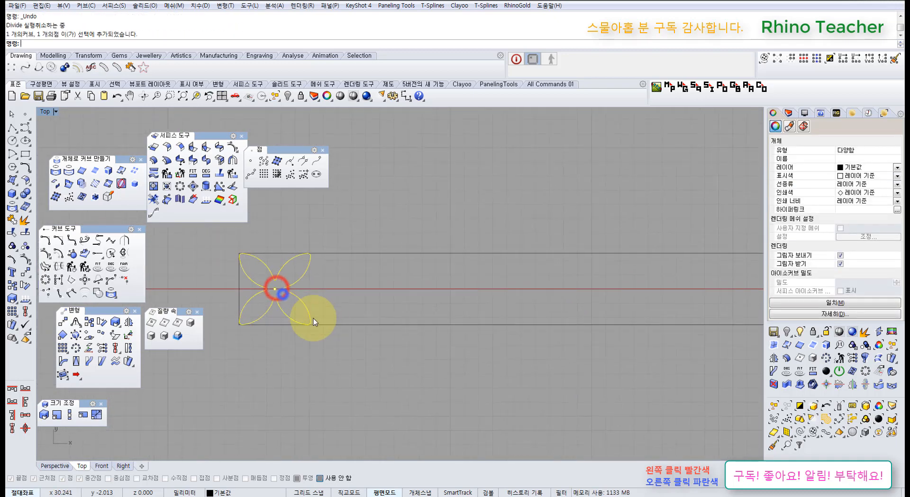
left_click(348, 326)
key("ctrl+z")
left_click(345, 353)
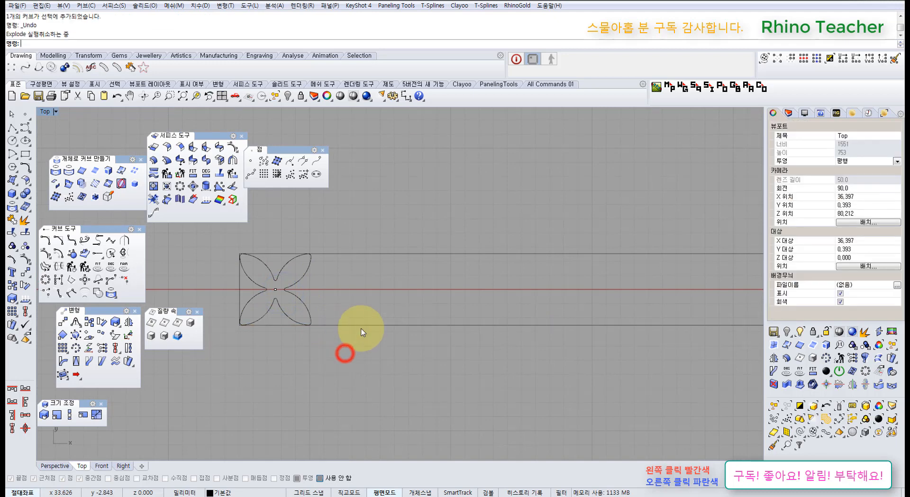
Draw a centre line through the strip as a polyline from the motif end's midpoint to the far end's midpoint.
left_click(362, 325)
scroll(362, 326, "down", 6)
right_click_drag(361, 335, 341, 343)
left_click(354, 343)
left_click(321, 317)
scroll(321, 316, "down", 6)
scroll(349, 336, "up", 4)
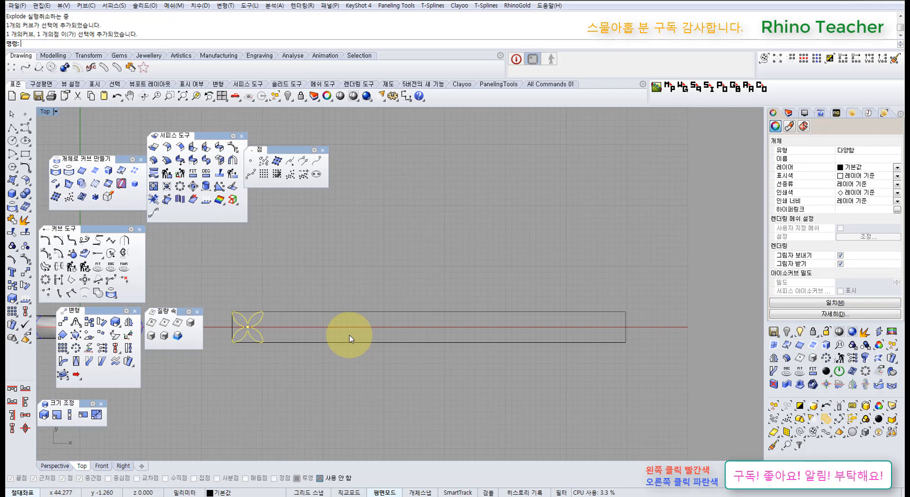
left_click(13, 128)
scroll(205, 299, "up", 5)
left_click(212, 288)
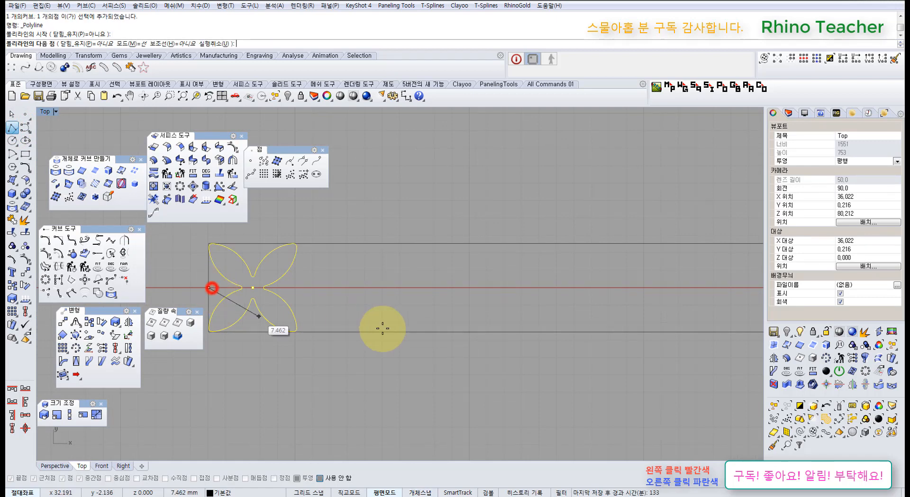
scroll(624, 306, "down", 8)
right_click_drag(624, 307, 284, 347)
left_click(598, 340)
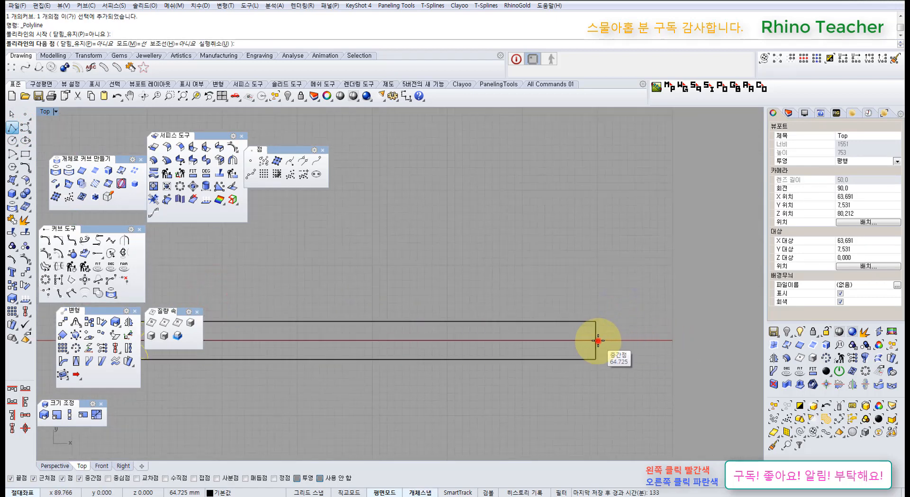
right_click(598, 341)
Move the four-petal motif from its centre point to the midpoint of the strip's centre line.
right_click_drag(408, 370, 592, 382)
scroll(530, 377, "up", 4)
left_click(527, 378)
scroll(527, 377, "down", 4)
right_click_drag(506, 373, 425, 374)
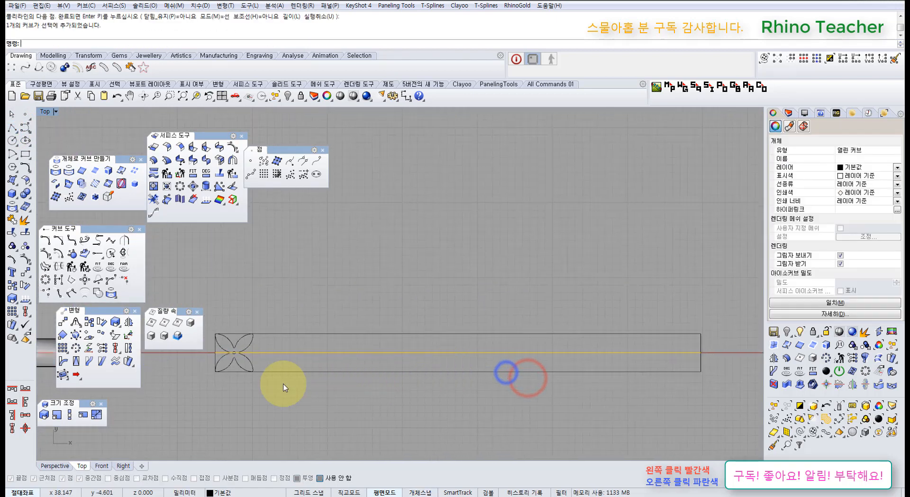
left_click(250, 361)
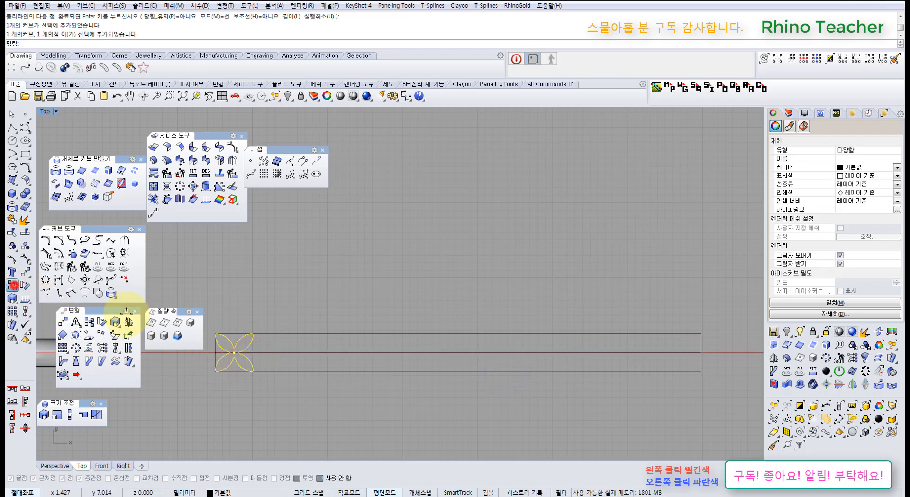
left_click(30, 272)
left_click(26, 271)
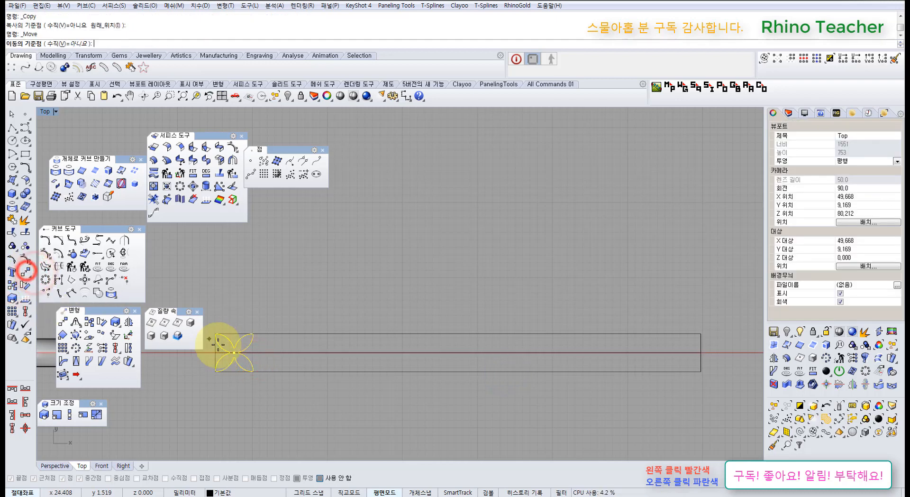
left_click(233, 352)
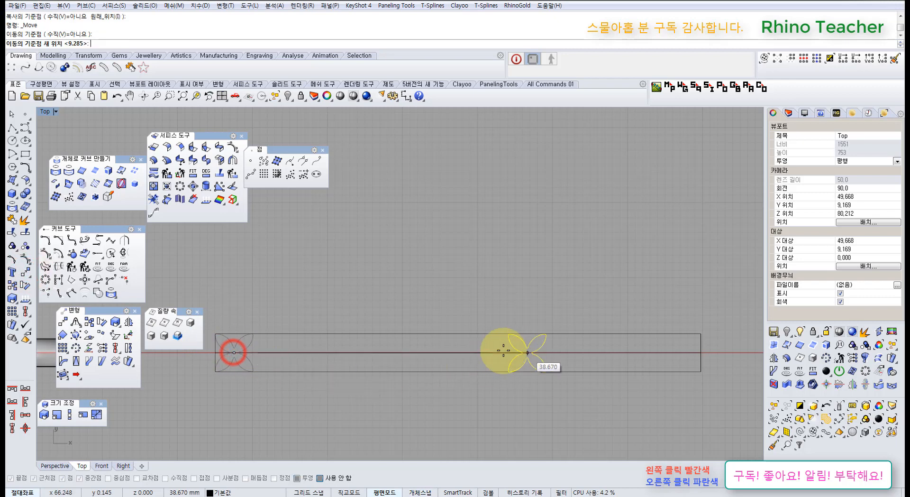
left_click(458, 354)
Split the centre line with a point at the motif's centre and delete its left half.
left_click(508, 356)
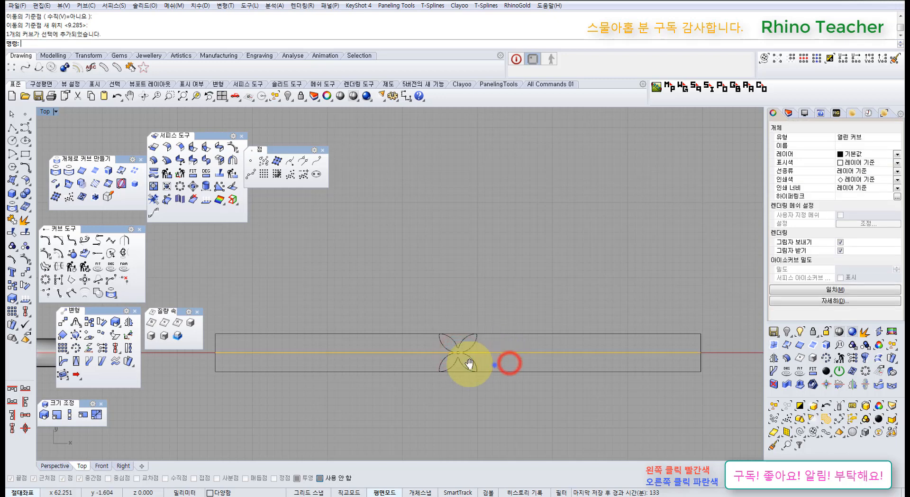
right_click_drag(495, 365, 429, 331)
left_click(24, 235)
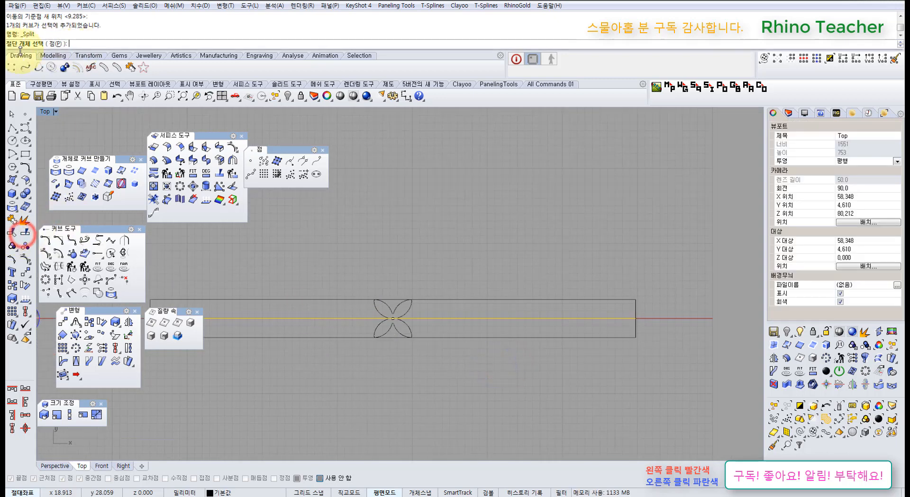
left_click(54, 43)
scroll(441, 358, "up", 2)
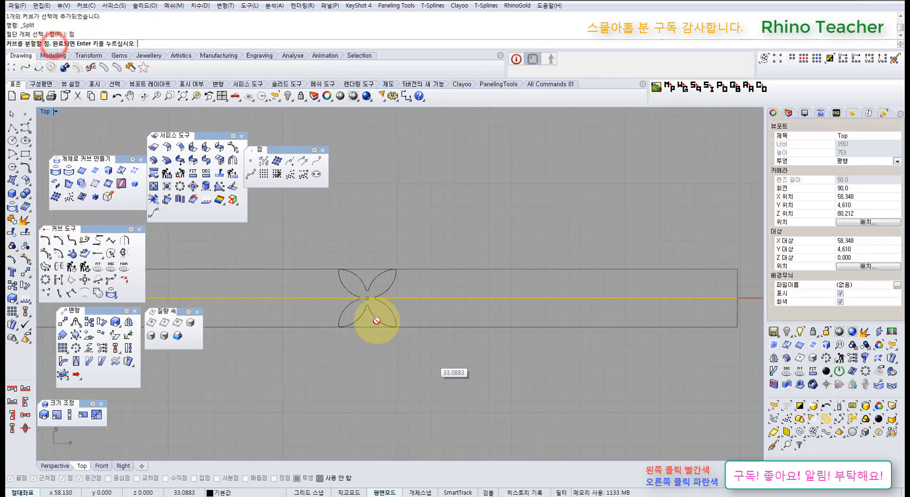
left_click(368, 296)
right_click(351, 315)
left_click(317, 299)
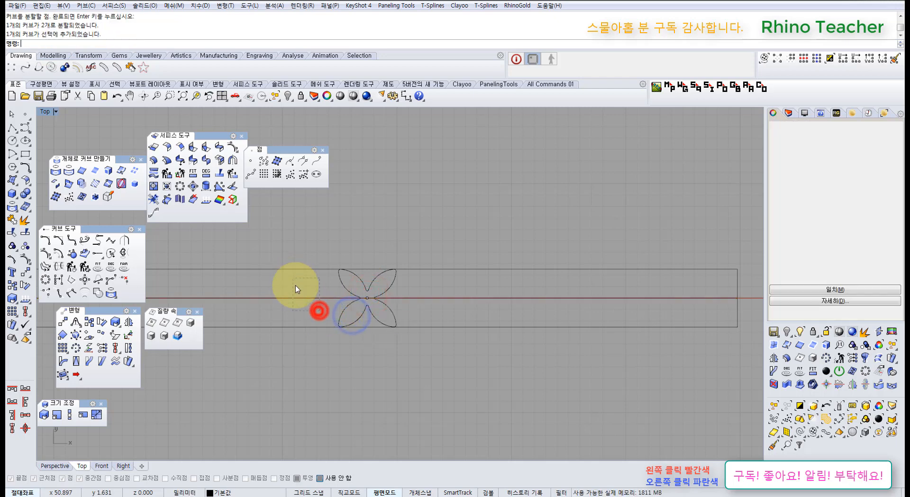
scroll(301, 353, "down", 2)
key("Delete")
scroll(332, 339, "up", 2)
left_click_drag(379, 324, 340, 311)
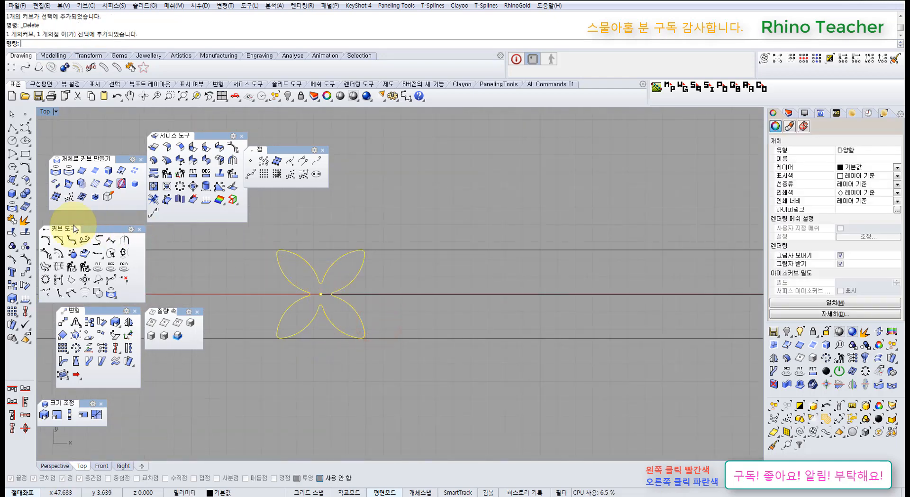
left_click(13, 285)
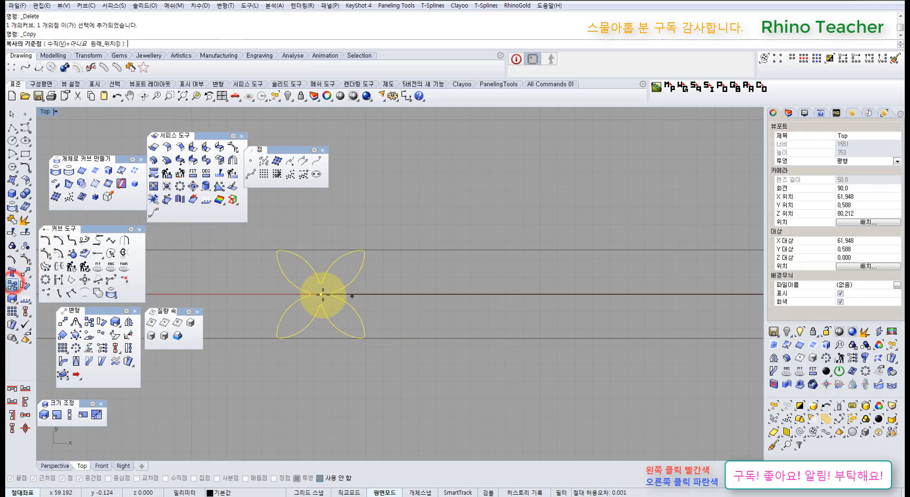
left_click(321, 294)
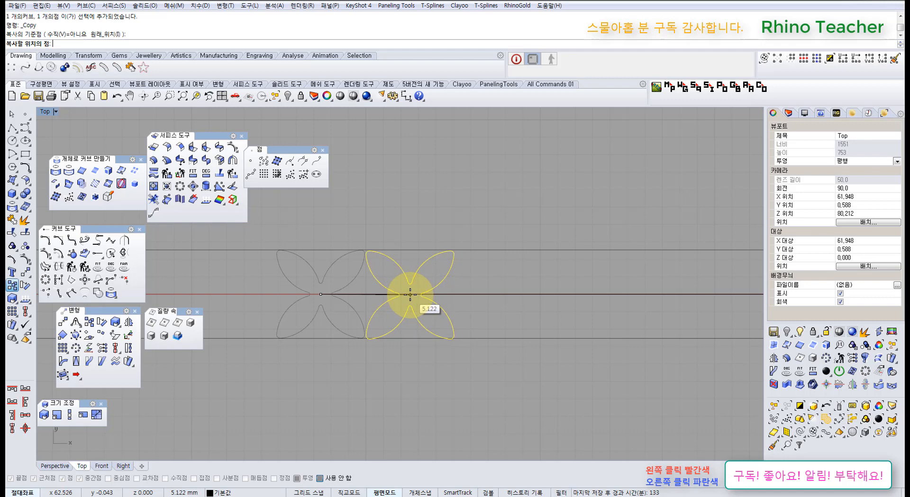
key("Escape")
Display the direction of the remaining half of the centre line to check that it starts at the motif.
right_click_drag(382, 307, 468, 299)
scroll(468, 298, "up", 4)
left_click_drag(474, 326, 394, 305)
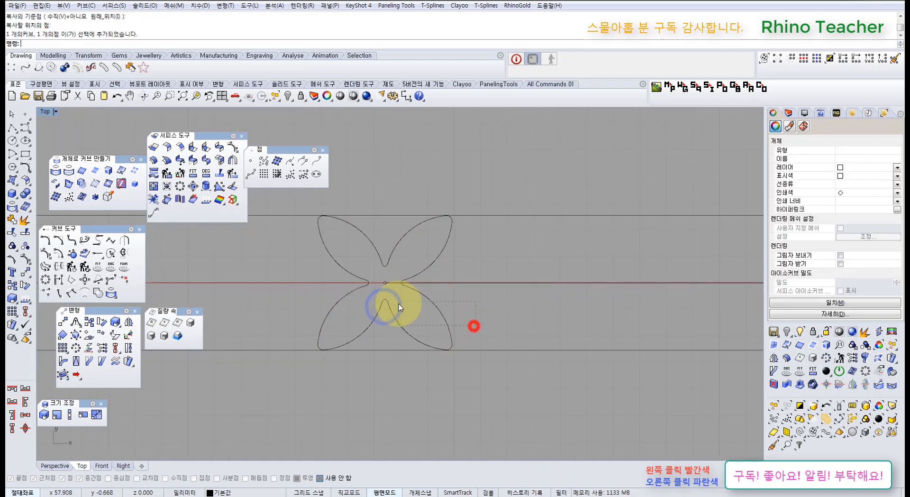
right_click_drag(469, 307, 405, 304)
left_click(508, 311)
left_click_drag(518, 313, 468, 260)
scroll(531, 267, "down", 8)
right_click_drag(520, 281, 414, 318)
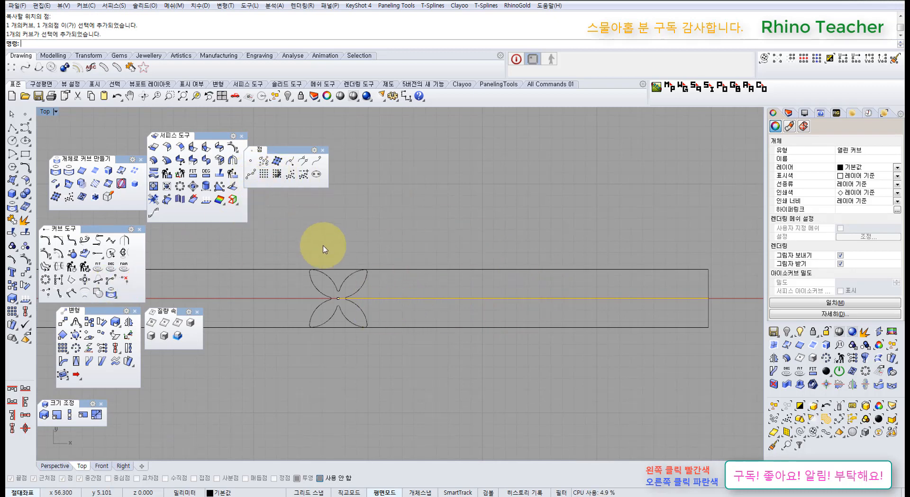
left_click(27, 299)
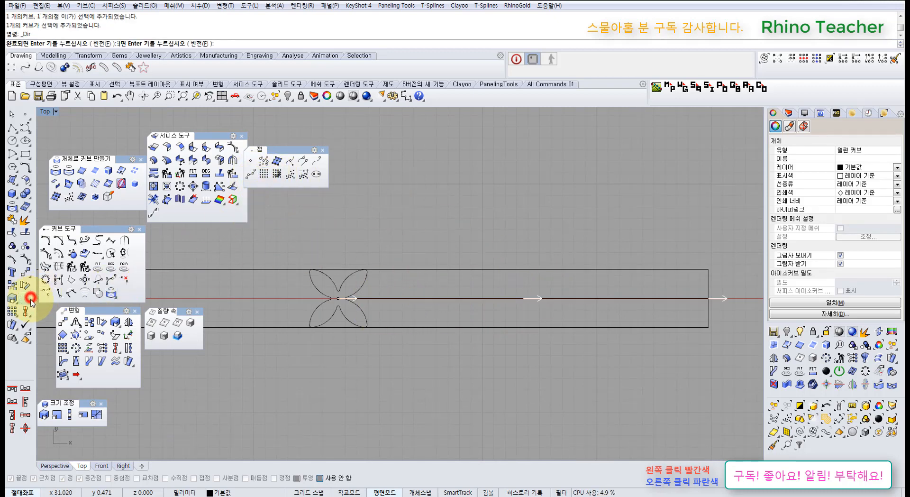
left_click(484, 313)
Divide the remaining half of the centre line by length into 5.5 mm segments.
left_click(256, 174)
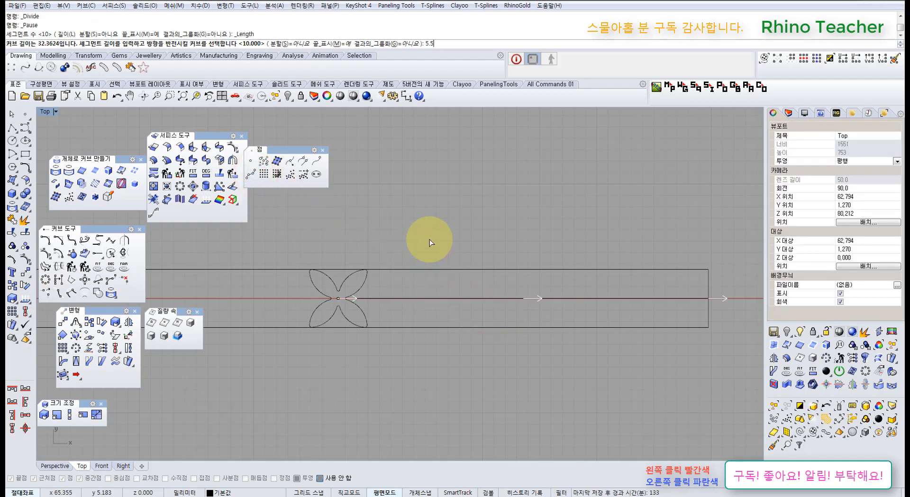
type("5.5")
key("Return")
scroll(376, 277, "up", 4)
right_click_drag(359, 288, 432, 328)
Copy the four-petal motif from its centre point to each of the five division points along the right half of the strip.
left_click(435, 316)
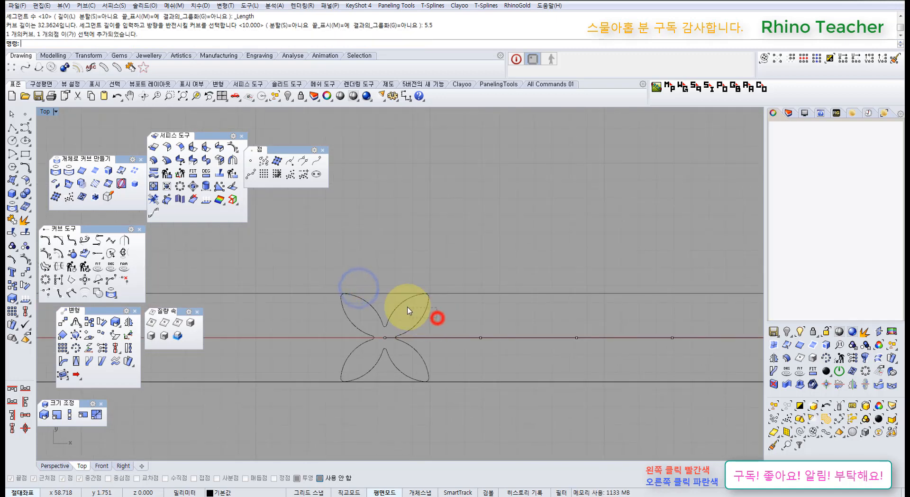
left_click(26, 272)
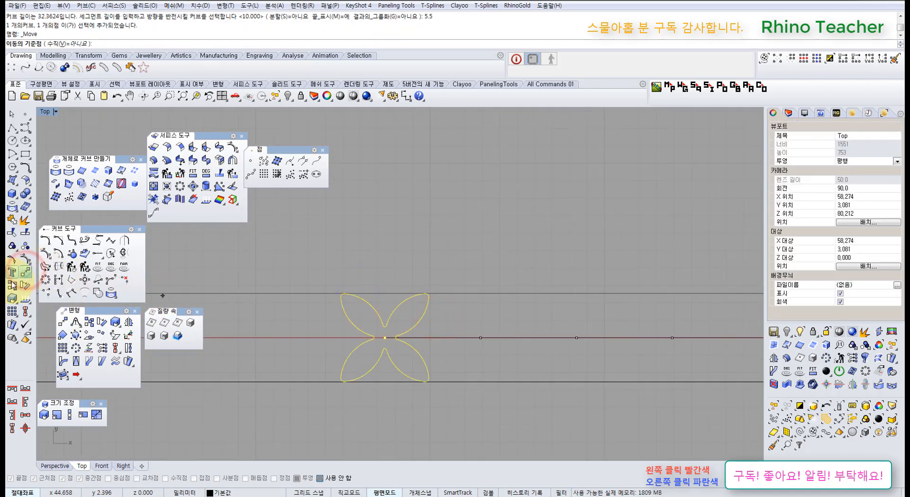
left_click(12, 285)
left_click(385, 338)
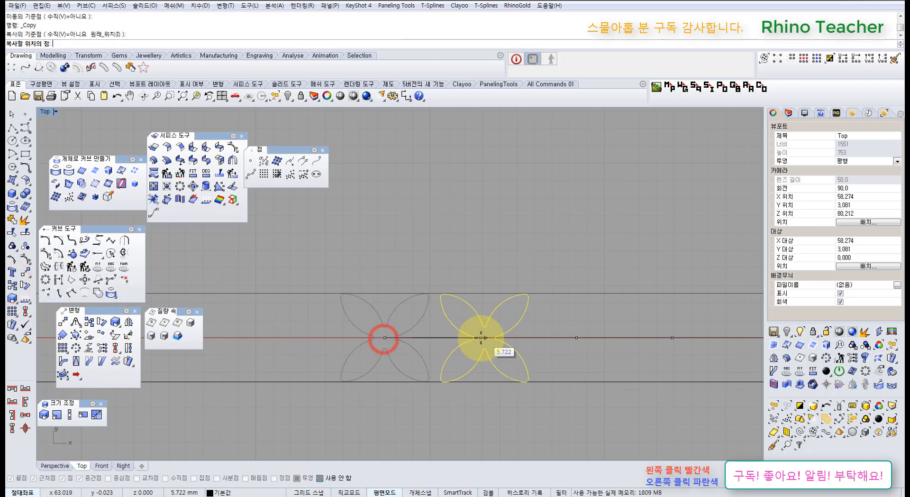
left_click(481, 337)
left_click(581, 338)
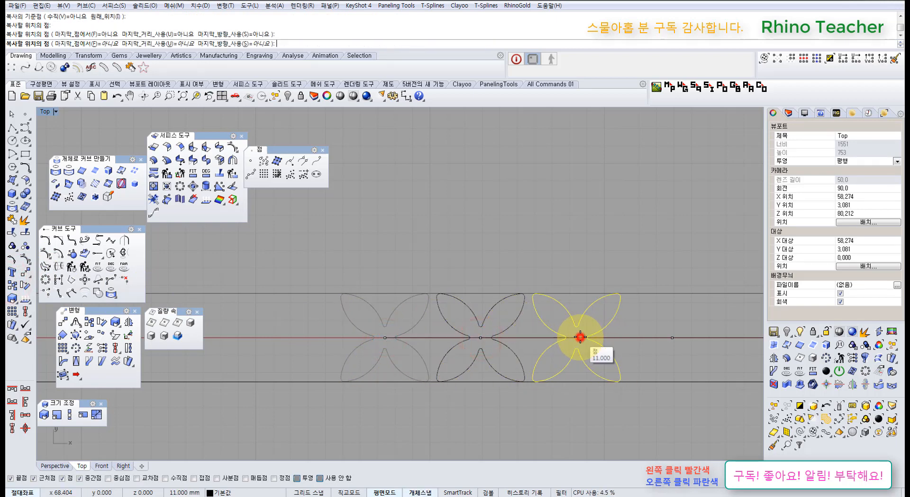
scroll(652, 340, "down", 4)
right_click_drag(652, 340, 492, 334)
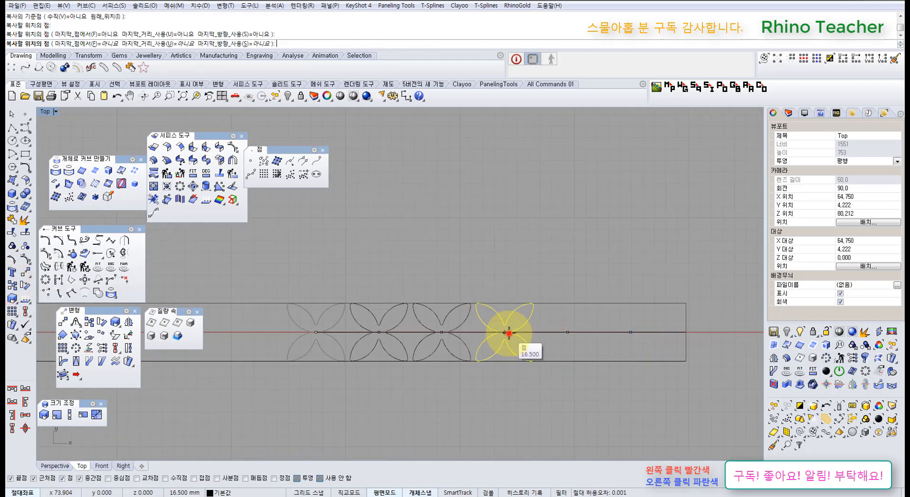
left_click(506, 332)
left_click(568, 332)
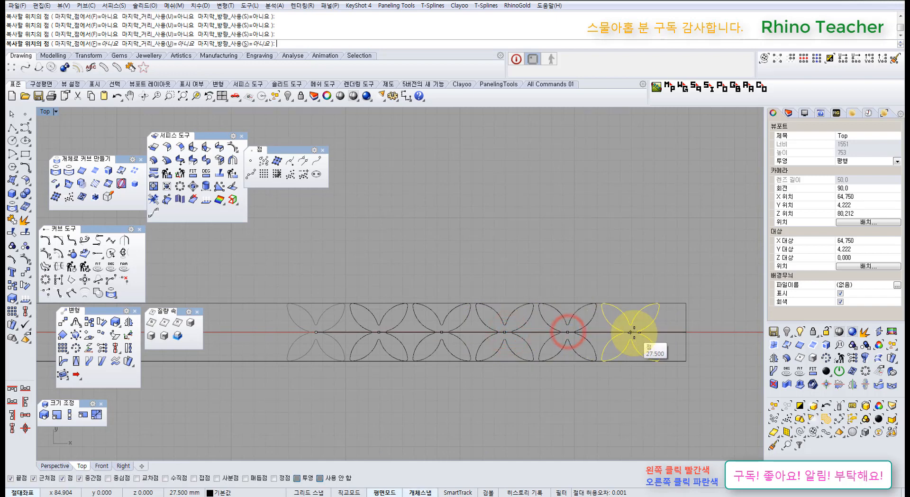
left_click(635, 334)
key("Return")
Examine the row of copied motifs on the strip and its relation to the ring band.
scroll(596, 272, "down", 8)
right_click_drag(341, 292, 391, 337)
scroll(254, 331, "up", 4)
left_click(254, 331)
scroll(364, 334, "down", 5)
scroll(280, 324, "up", 6)
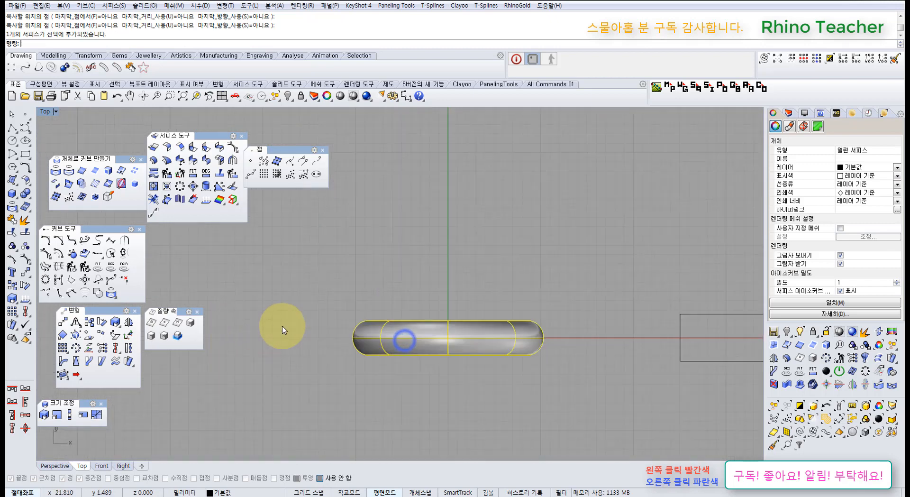
right_click_drag(481, 340, 423, 333)
scroll(436, 340, "down", 8)
right_click_drag(502, 340, 315, 310)
scroll(311, 320, "up", 4)
right_click_drag(451, 330, 360, 330)
scroll(447, 305, "up", 6)
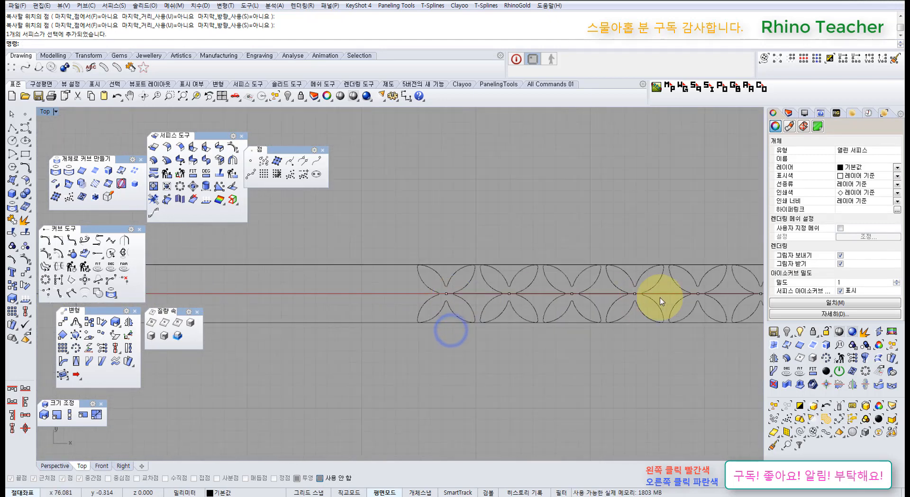
scroll(647, 302, "down", 4)
mouse_move(647, 302)
right_mouse_down()
mouse_move(634, 327)
mouse_move(574, 339)
right_mouse_up()
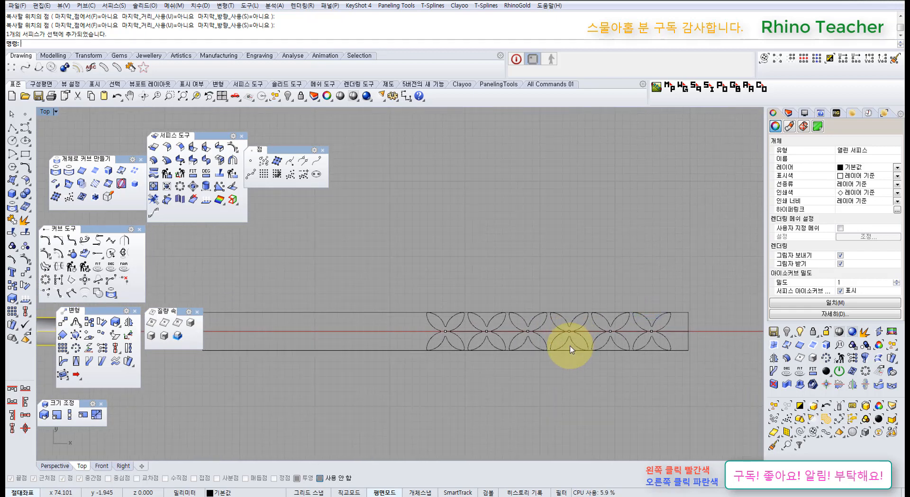
right_click_drag(541, 340, 474, 330)
Undo the motif copies, the division points and the deletion of the centre line's left half.
key("ctrl+z")
left_click_drag(455, 275, 662, 389)
right_click_drag(594, 374, 602, 381)
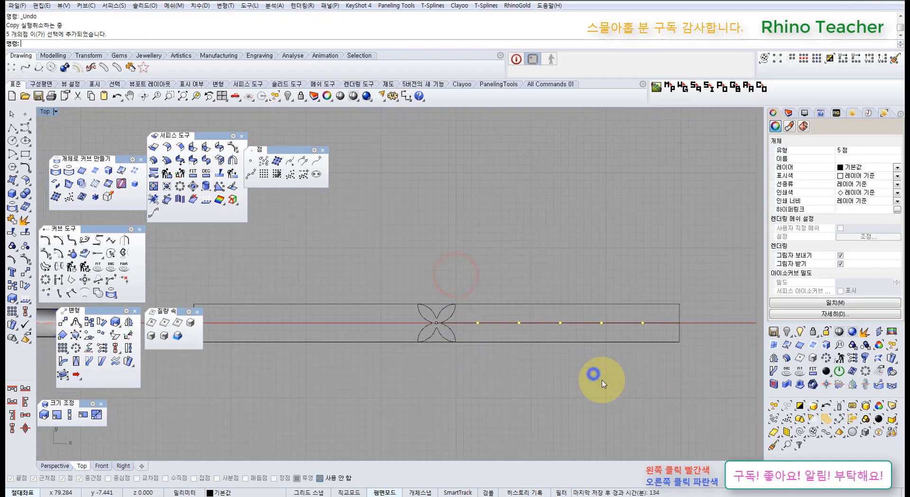
scroll(568, 342, "up", 6)
right_click_drag(567, 342, 551, 356)
scroll(548, 371, "down", 6)
key("ctrl+z")
key("ctrl+z")
key("ctrl+z")
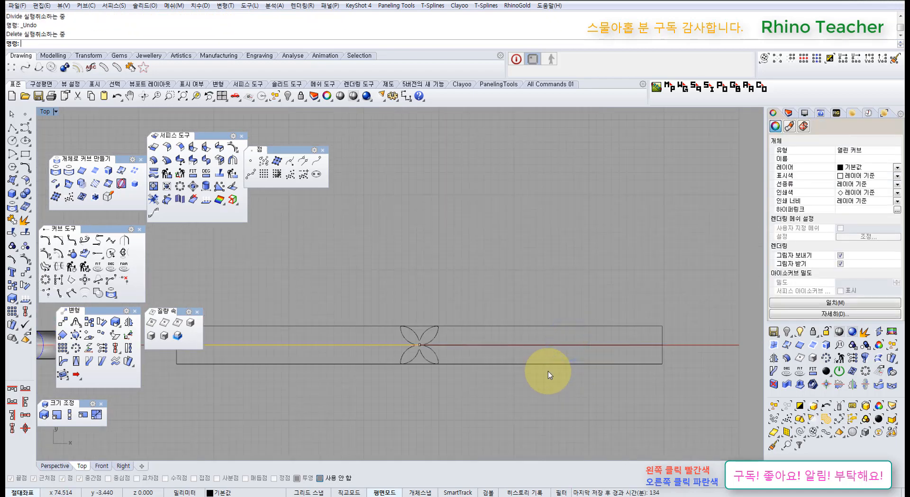
Undo the centre line's split, the motif's move to the middle and the drawing of the centre line, and clear the selection.
scroll(512, 377, "down", 4)
right_click_drag(492, 383, 508, 368)
scroll(426, 336, "up", 7)
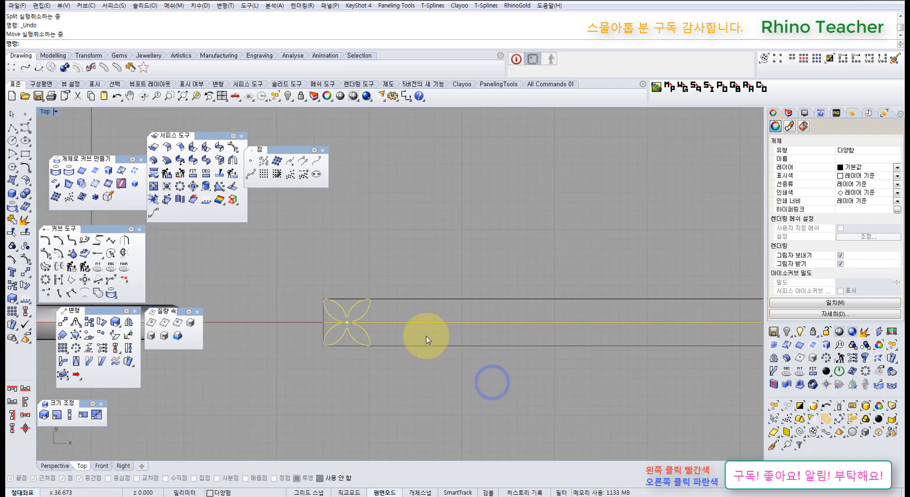
key("ctrl+z")
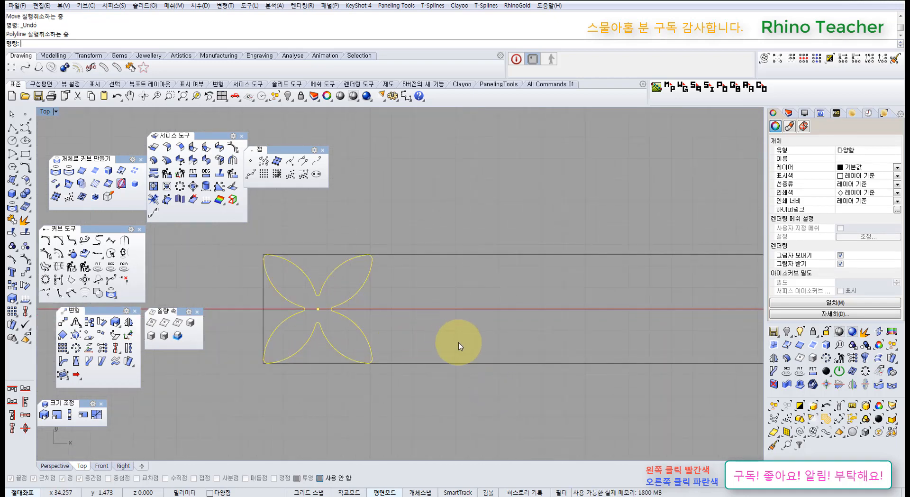
scroll(457, 346, "down", 6)
right_click_drag(452, 348, 317, 349)
left_click(426, 372)
scroll(429, 369, "down", 2)
scroll(318, 331, "up", 6)
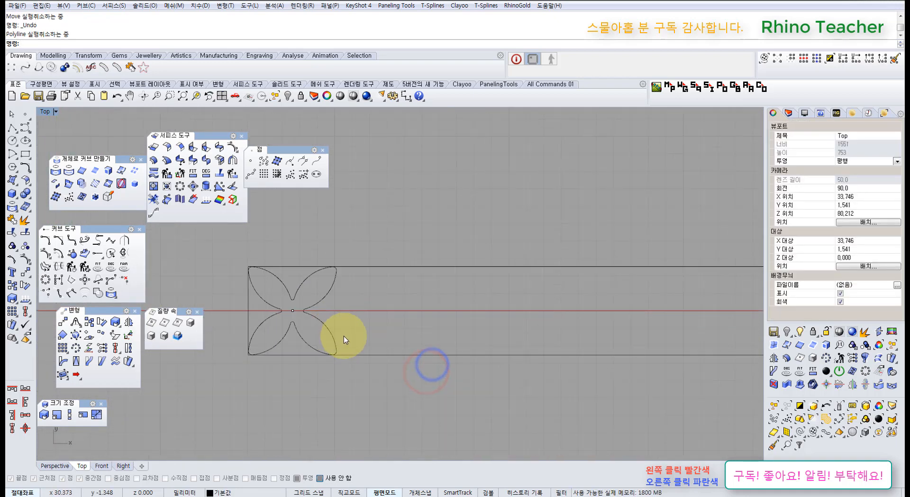
Copy the motif at the strip's left end horizontally beside the original, leaving a narrow gap between the two.
left_click_drag(344, 337, 317, 327)
scroll(315, 332, "down", 4)
right_click_drag(313, 343, 310, 362)
left_click(199, 312)
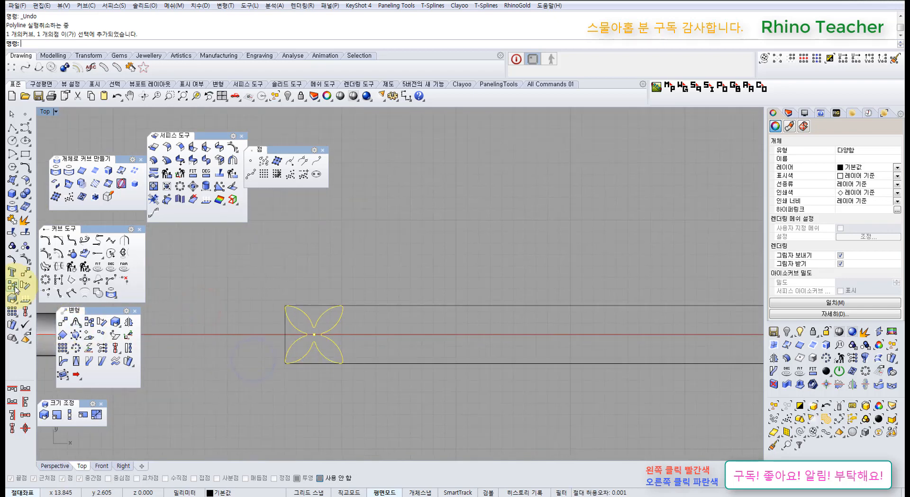
left_click(12, 285)
scroll(325, 307, "up", 3)
left_click(280, 287)
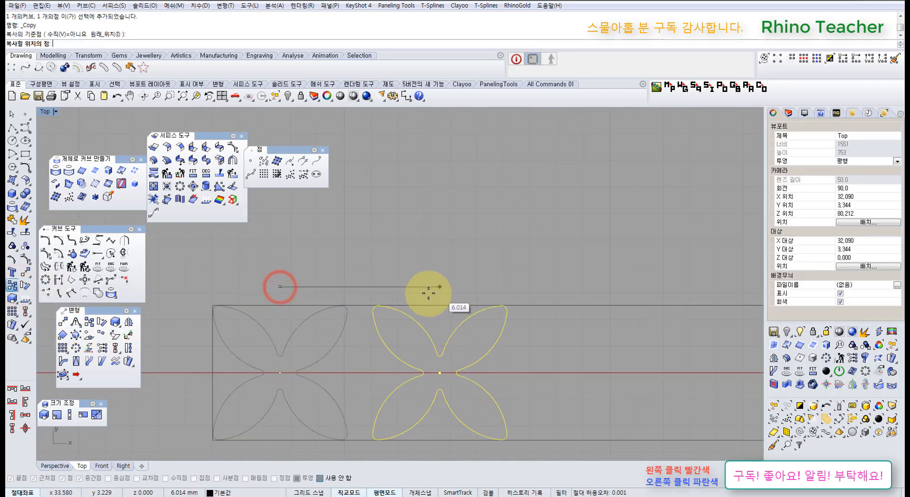
left_click(419, 293)
right_click(431, 256)
right_click_drag(400, 305, 407, 274)
Mirror the first motif about a vertical axis through the centre of the second motif.
left_click_drag(358, 324, 329, 319)
right_click_drag(349, 331, 328, 311)
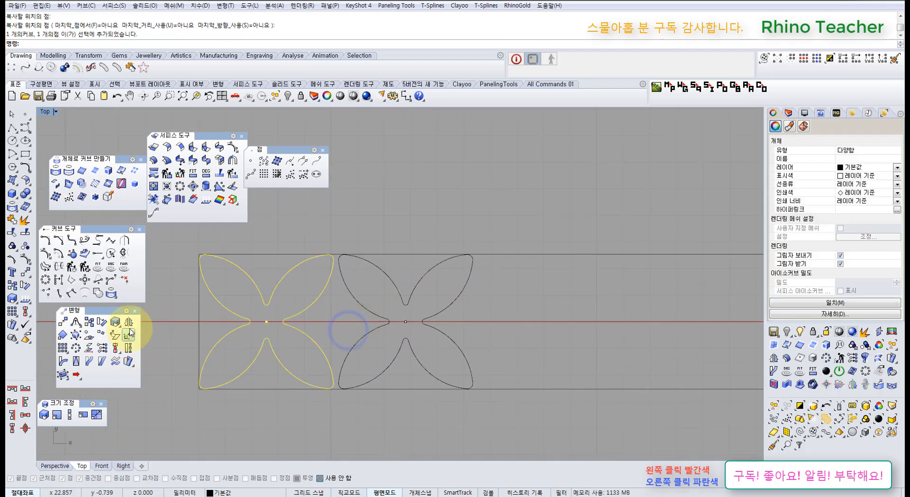
left_click(406, 322)
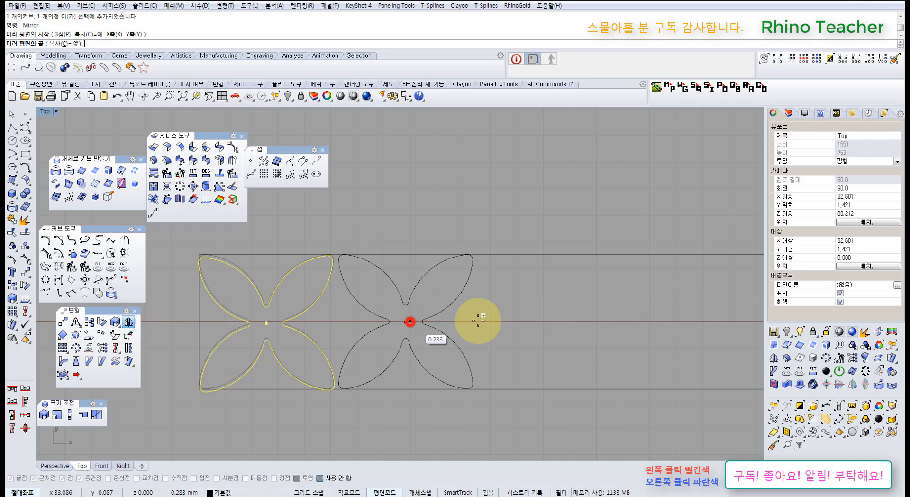
left_click(475, 213)
Mirror the first two motifs about a vertical axis through the centre of the third motif.
left_click_drag(468, 313, 424, 288, "shift")
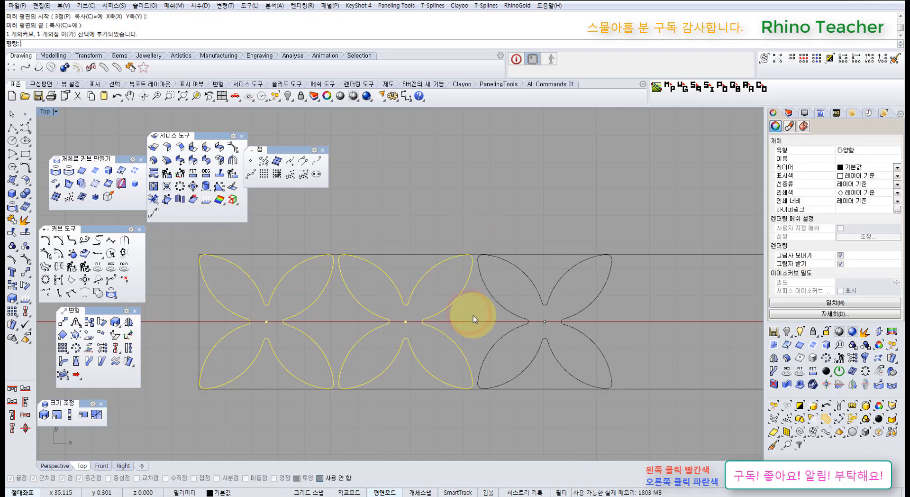
left_click(128, 322)
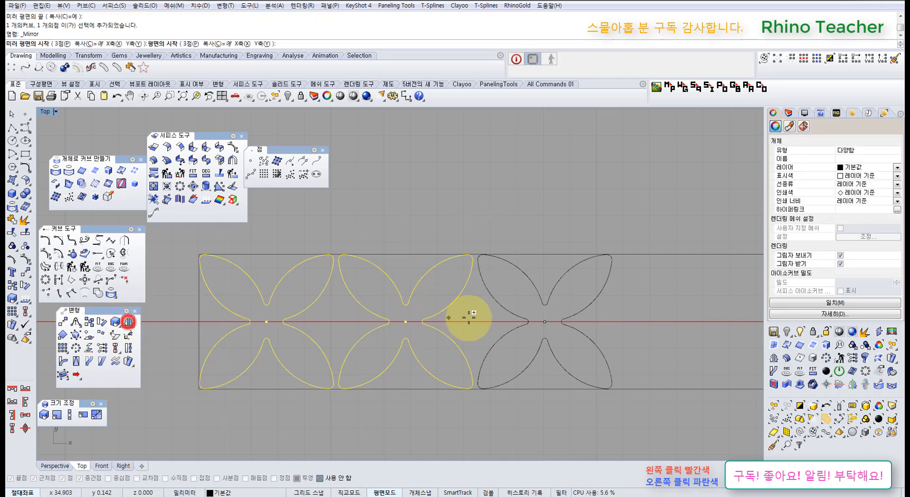
left_click(550, 322)
scroll(571, 317, "down", 2)
right_click_drag(587, 294, 525, 234)
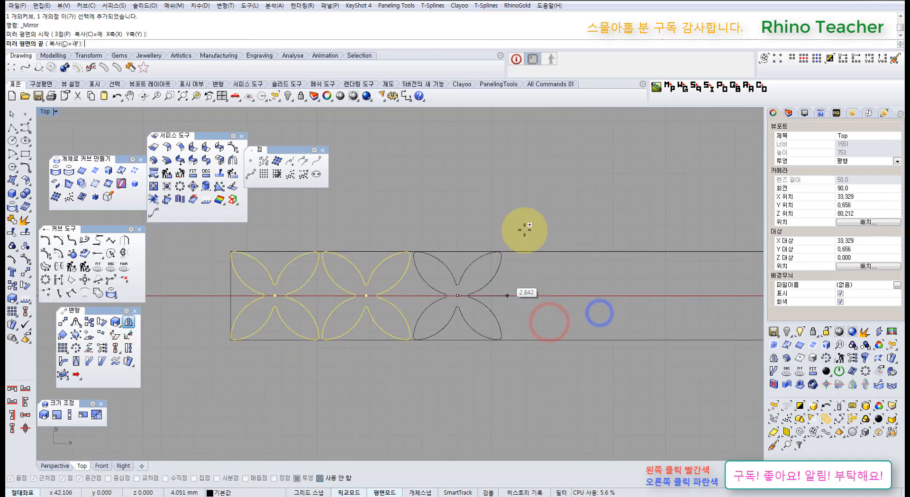
left_click(498, 206)
Select the first four motifs and mirror them about a vertical axis through the centre of the fifth motif.
scroll(493, 324, "up", 4)
scroll(494, 323, "up", 4)
left_click_drag(501, 319, 358, 264, "shift")
scroll(474, 340, "down", 6)
right_click_drag(540, 337, 431, 337)
left_click_drag(435, 361, 408, 300, "shift")
scroll(441, 344, "down", 2)
scroll(458, 352, "down", 2)
right_click_drag(492, 351, 394, 335)
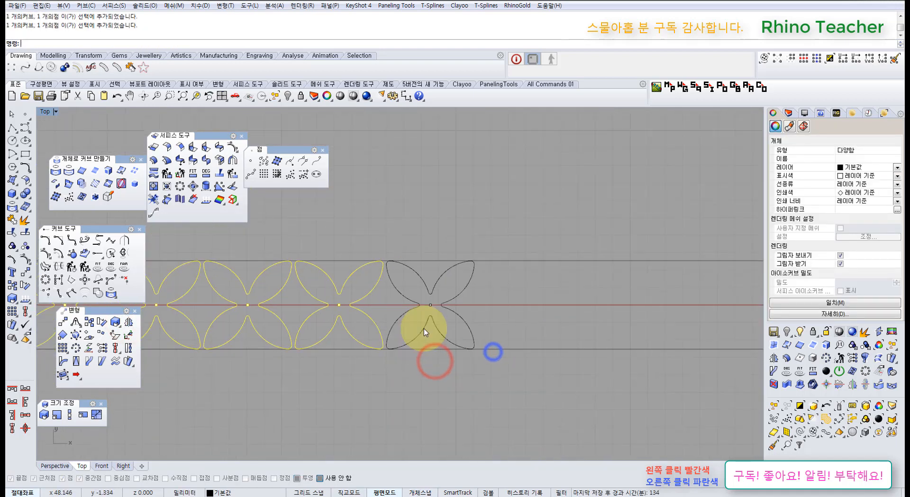
right_click(423, 328)
left_click(435, 302)
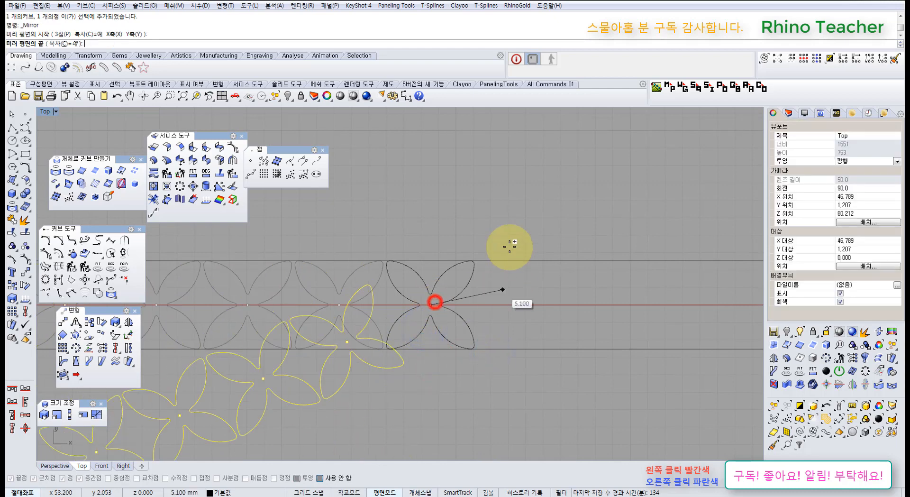
left_click(468, 208)
Undo all the motif mirrors and the horizontal copy, back to the single motif at the strip's left end.
scroll(519, 282, "down", 7)
right_click_drag(565, 309, 434, 345)
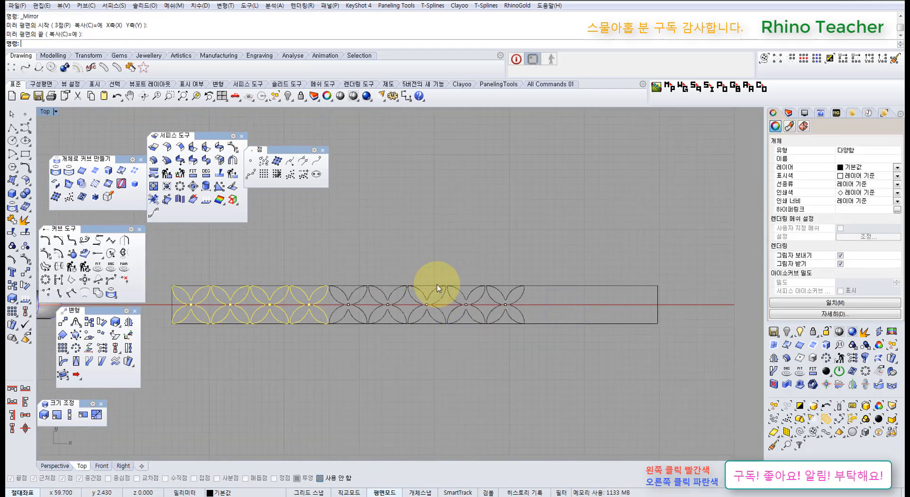
scroll(437, 286, "up", 3)
right_click_drag(349, 303, 461, 316)
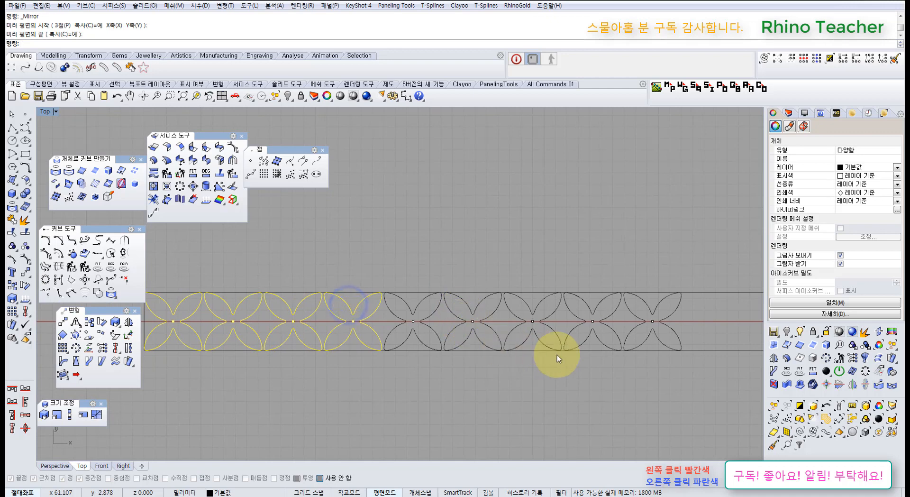
scroll(457, 362, "down", 3)
key("ctrl+z")
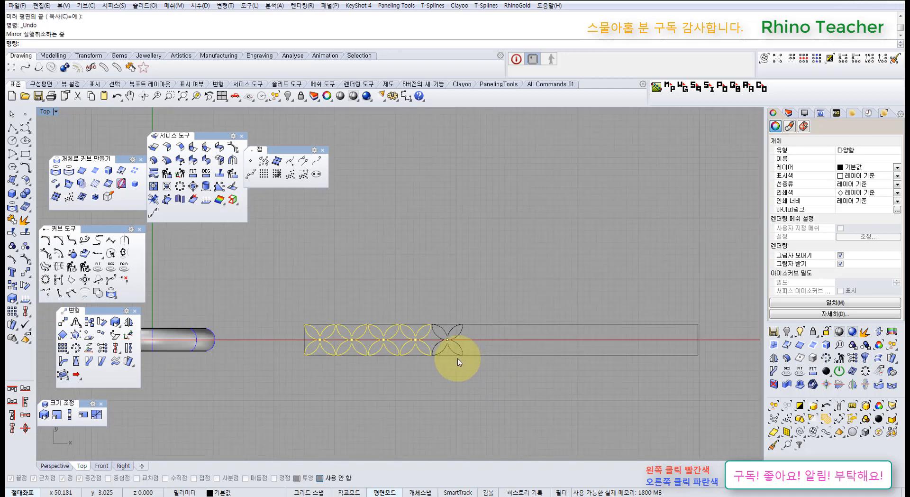
key("ctrl+z")
key("ctrl+z")
left_click(404, 393)
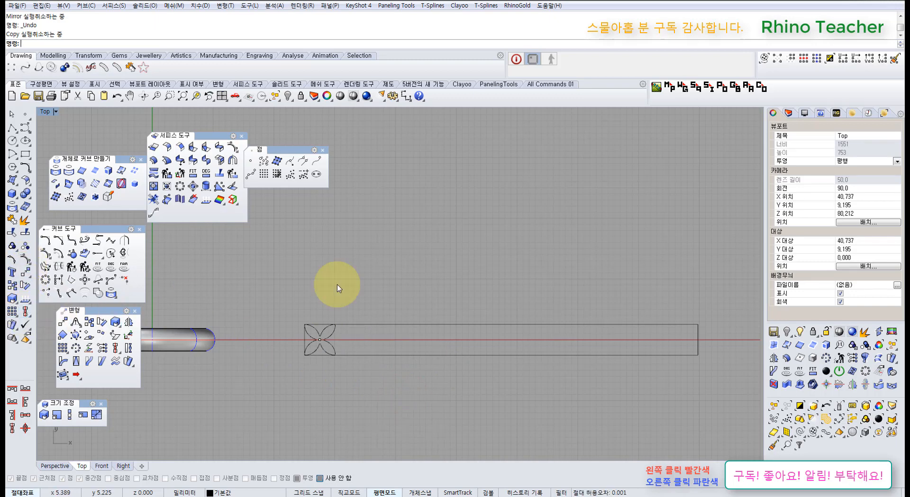
Detach the array tools as a floating palette in the free area beside the transform tools.
left_click(12, 311)
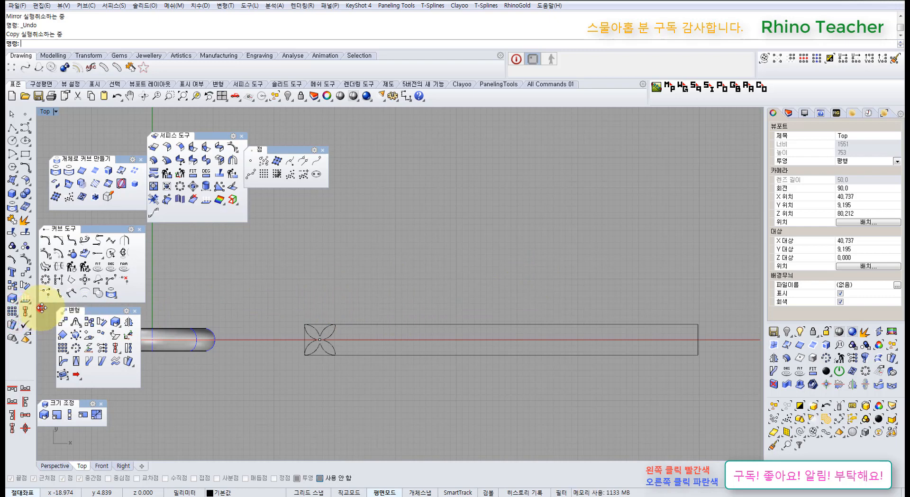
left_click_drag(40, 314, 160, 396)
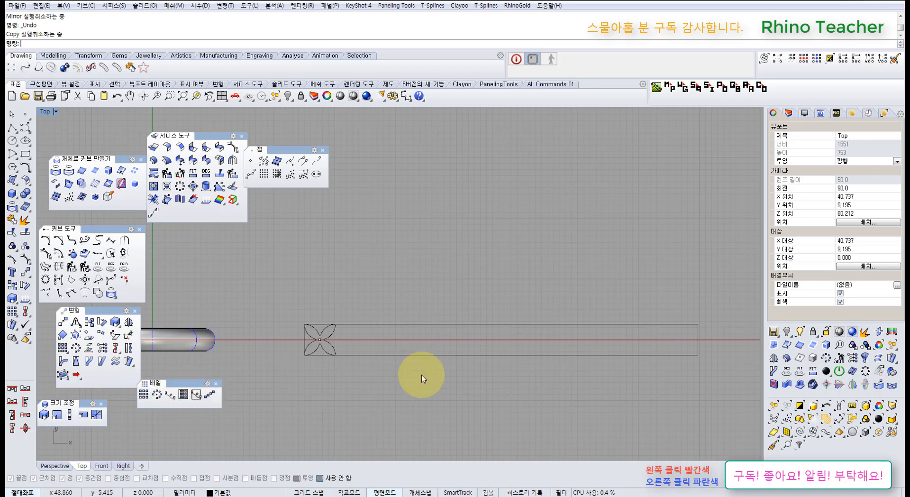
right_click_drag(370, 364, 407, 344)
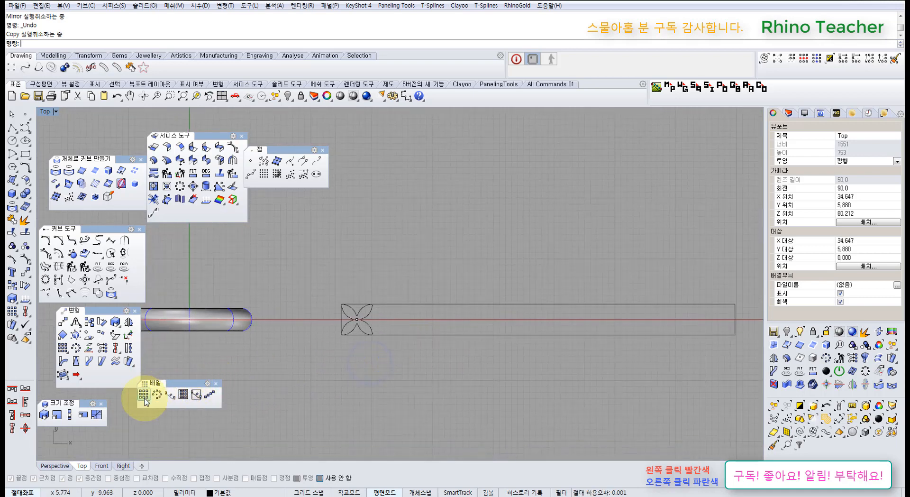
Look up the help for the array commands, including Array, ArrayCrv and ArraySrf, and return to the object properties.
left_click(825, 113)
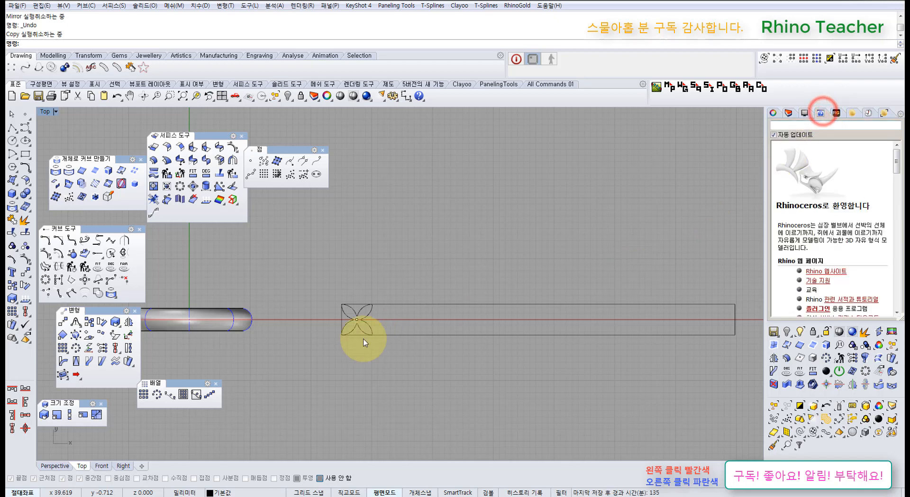
left_click(144, 396)
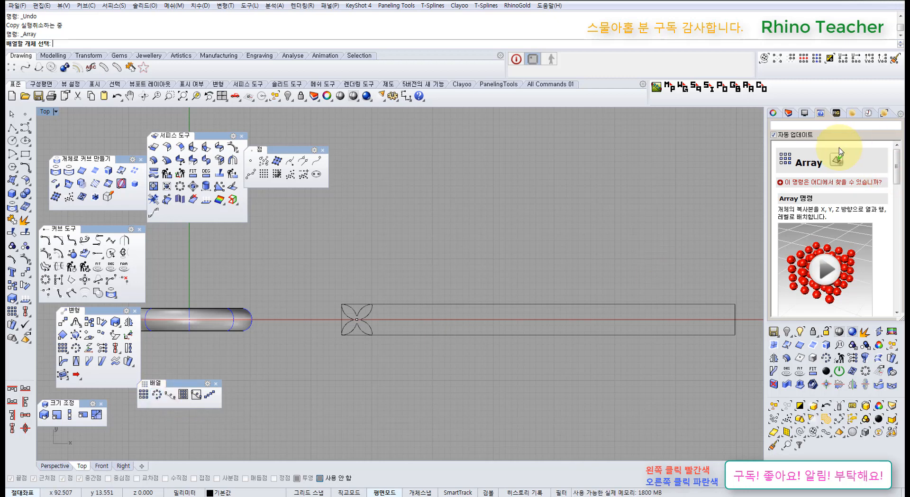
left_click(182, 396)
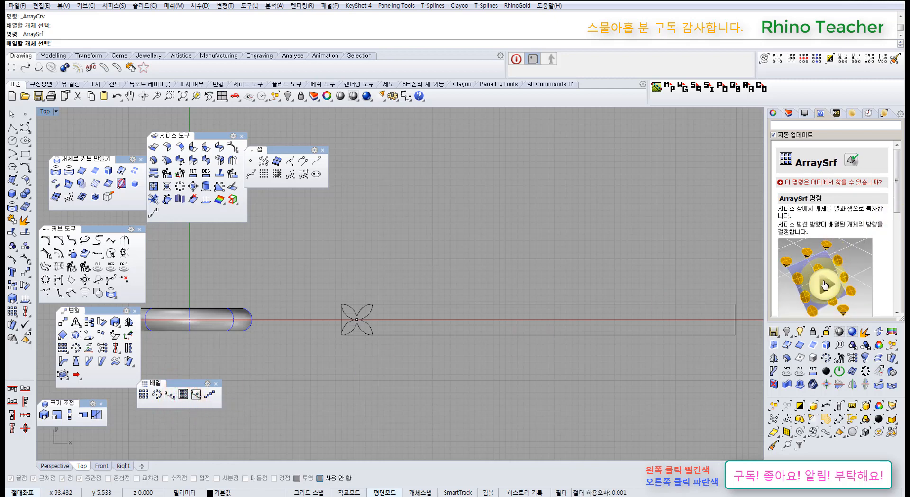
left_click(774, 113)
right_click_drag(333, 410, 466, 357)
right_click_drag(497, 300, 412, 345)
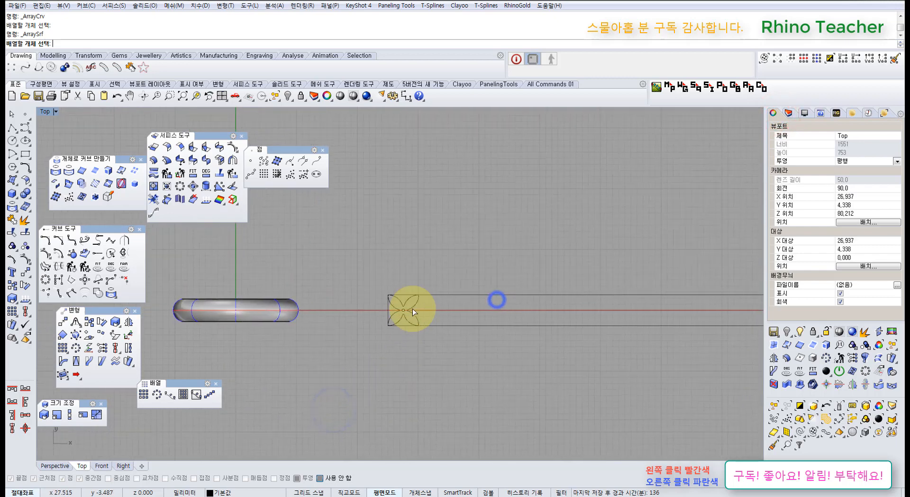
scroll(414, 309, "up", 8)
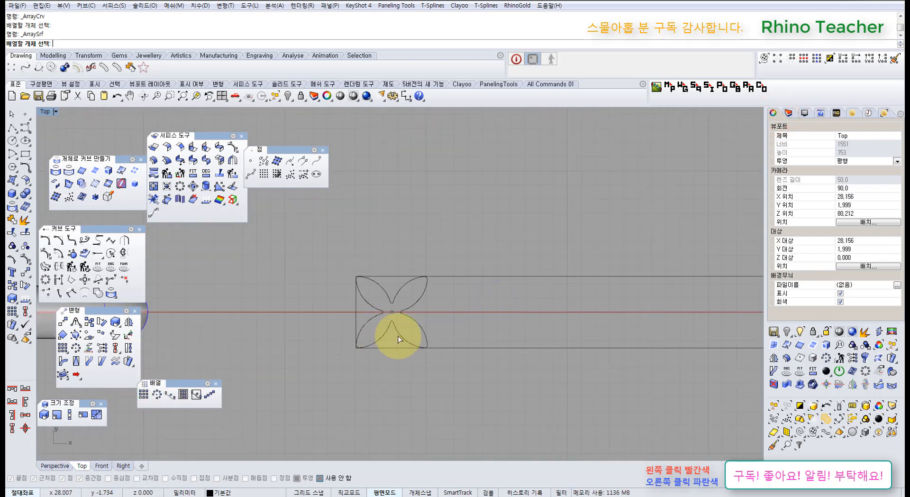
Cancel the array-on-surface command and switch to a maximized Perspective view showing the ring and the motif strip.
key("Escape")
scroll(418, 373, "down", 6)
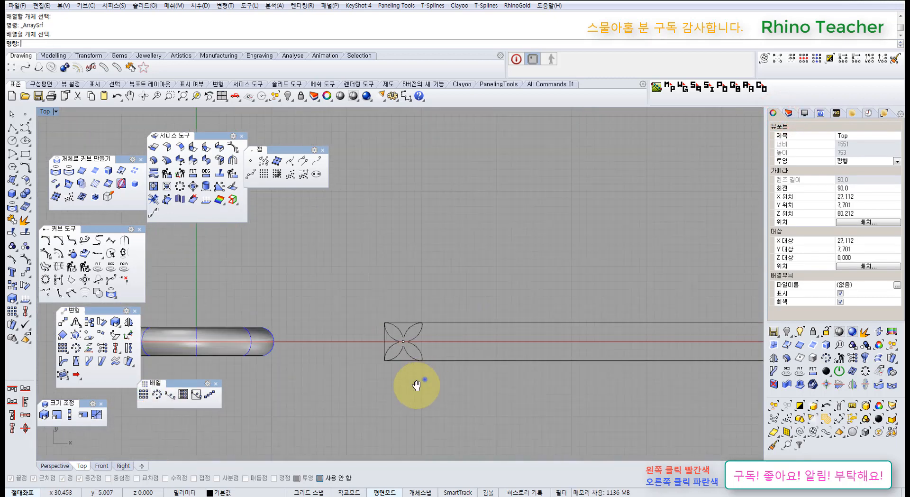
right_click_drag(425, 380, 409, 299)
key("ctrl+F4")
scroll(408, 306, "down", 6)
right_click_drag(402, 265, 417, 327)
scroll(409, 325, "up", 6)
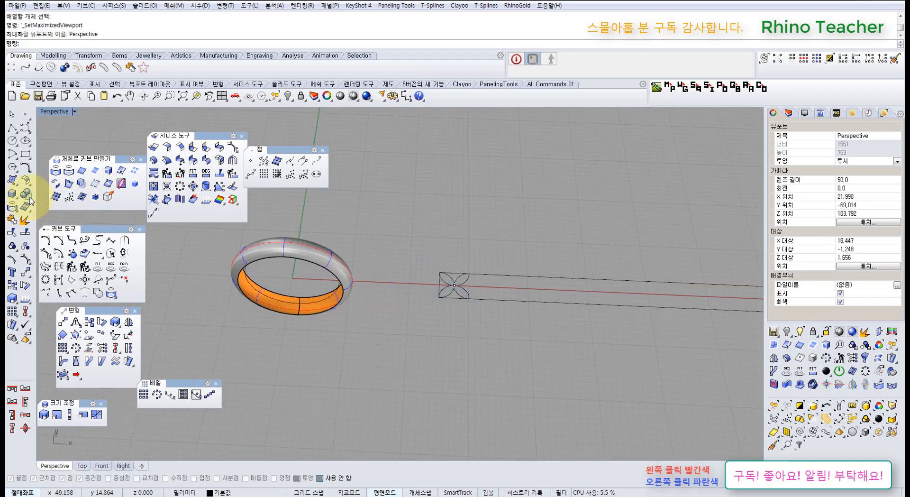
Create a sphere about 4.9 mm in diameter in the empty area in front of the ring.
left_click(8, 194)
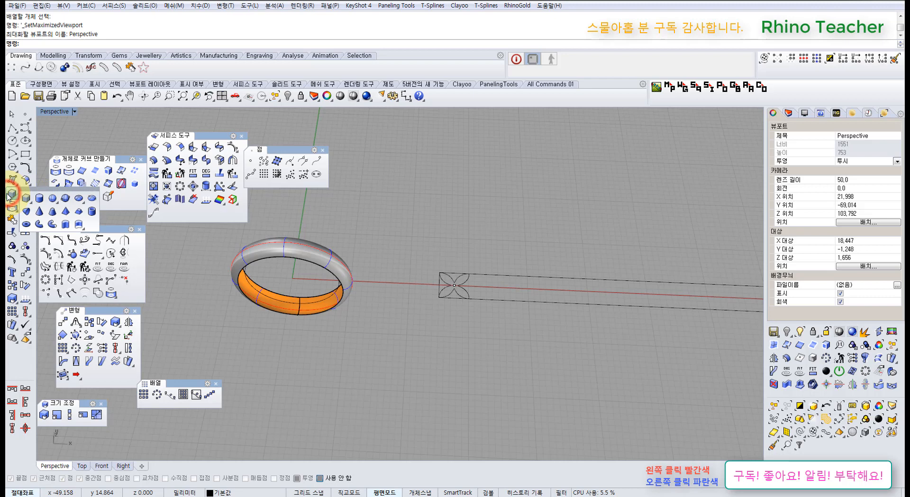
left_click(49, 198)
scroll(467, 313, "down", 3)
right_click_drag(467, 313, 465, 319)
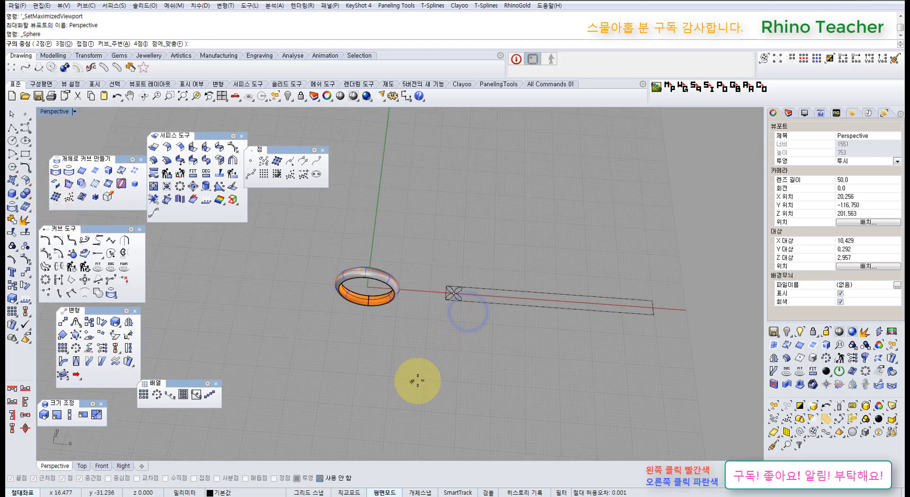
right_click_drag(452, 394, 489, 278, "shift")
scroll(490, 276, "down", 4)
left_click(462, 337)
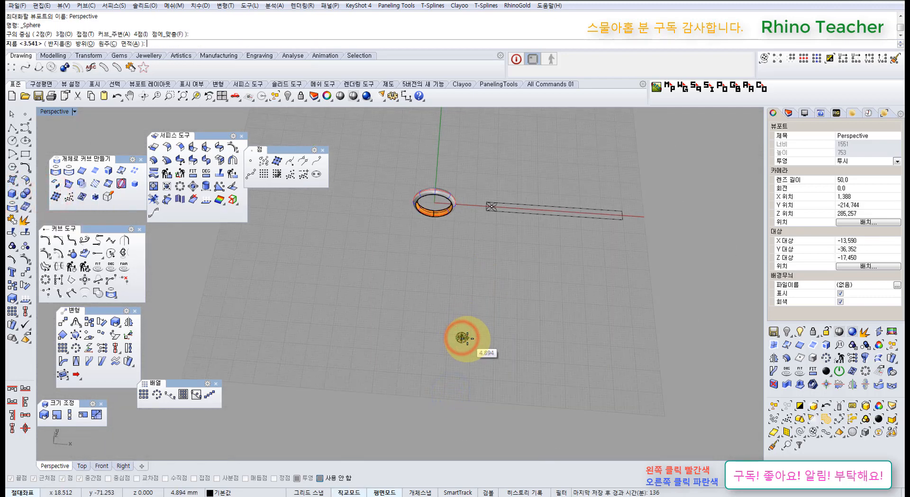
left_click(463, 337)
scroll(465, 339, "up", 2)
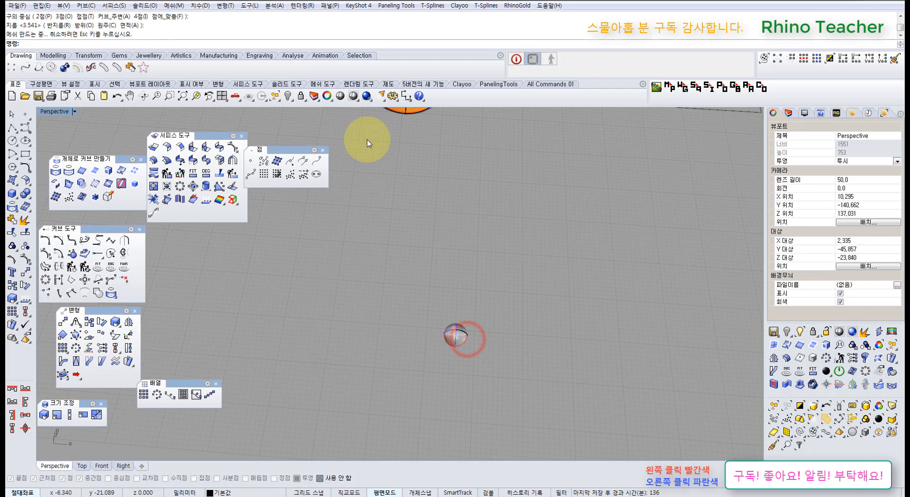
Close all the floating tool palettes, including the point, surface, array, scale, curve and transform tools.
left_click(324, 150)
left_click(241, 136)
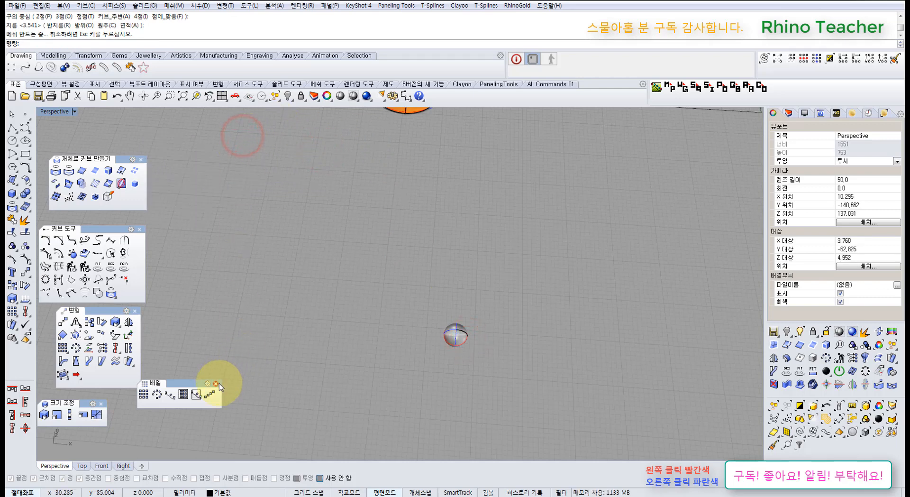
left_click(217, 384)
left_click(100, 404)
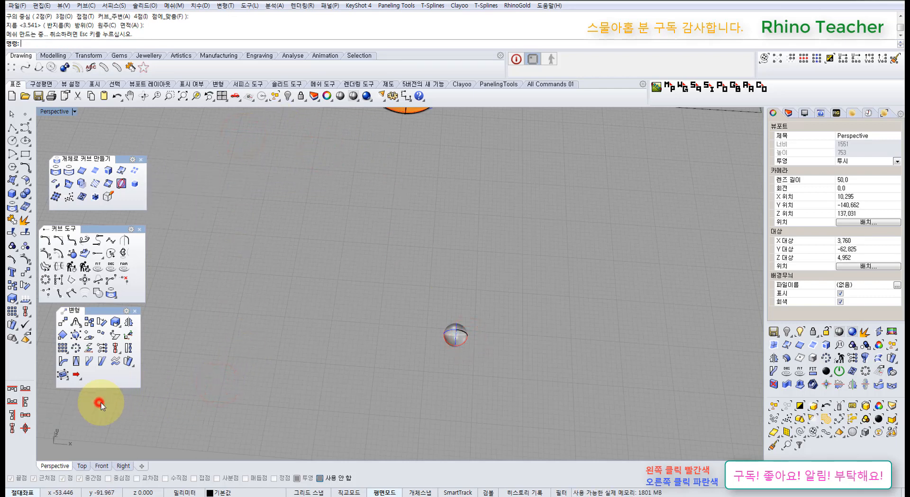
left_click(142, 158)
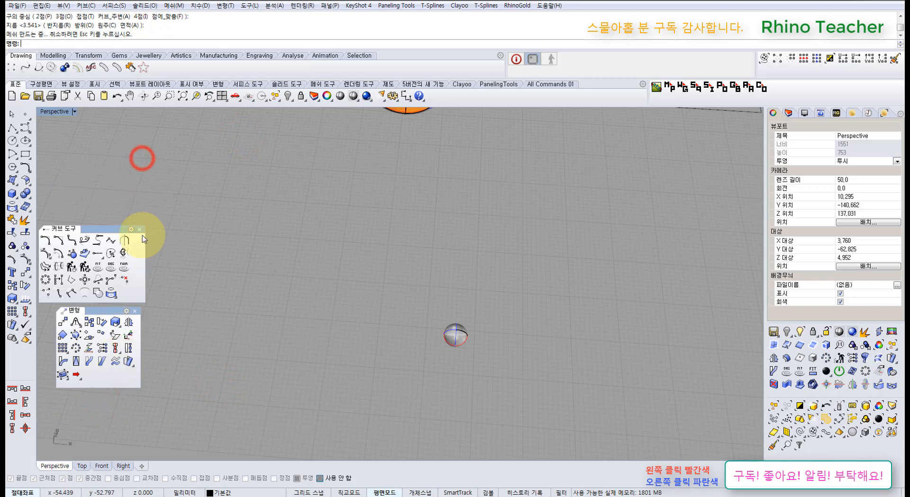
left_click(140, 230)
left_click(135, 311)
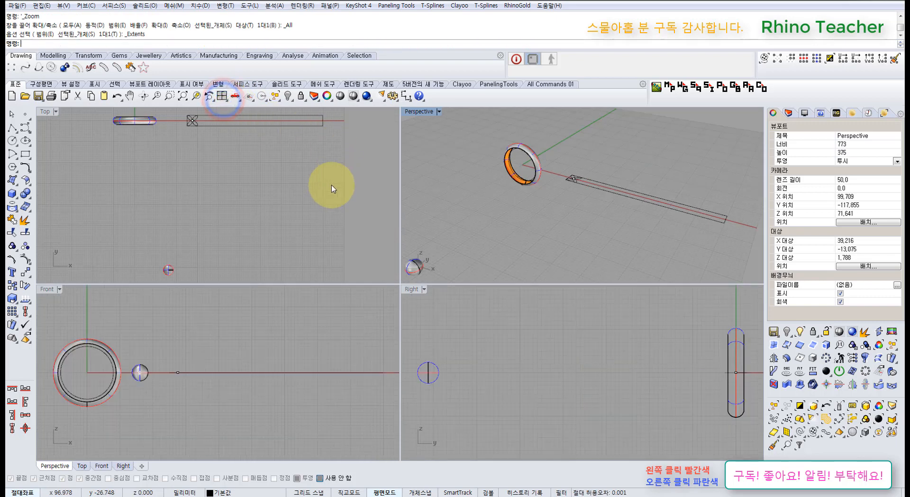
Select the new sphere in the Top view and return to the maximized Perspective view.
double_click(48, 112)
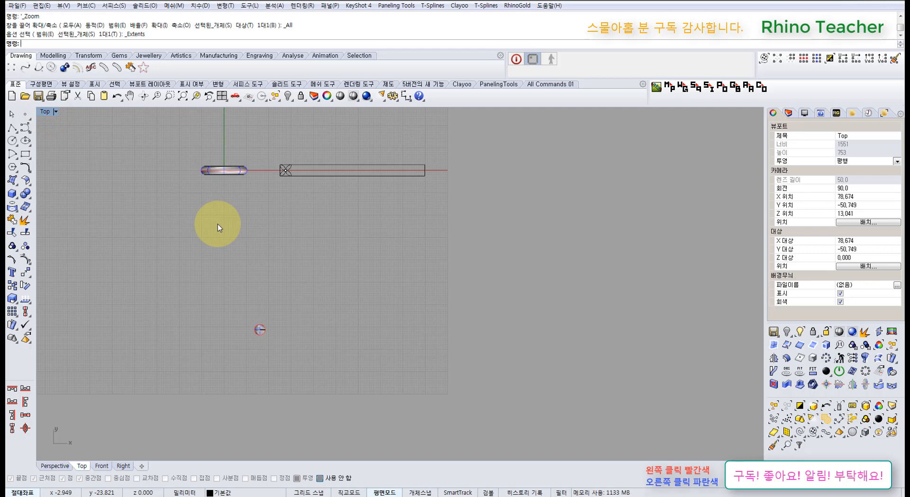
left_click(259, 328)
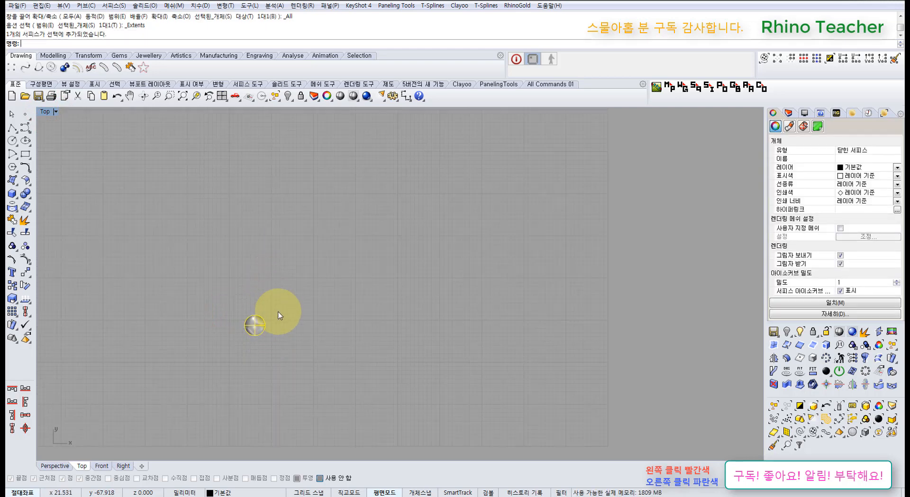
key("ctrl+F4")
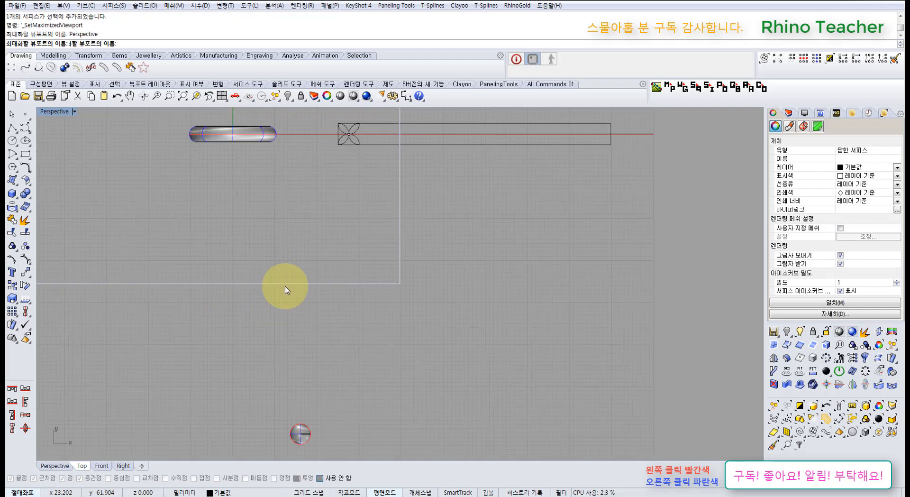
right_click_drag(284, 288, 314, 275)
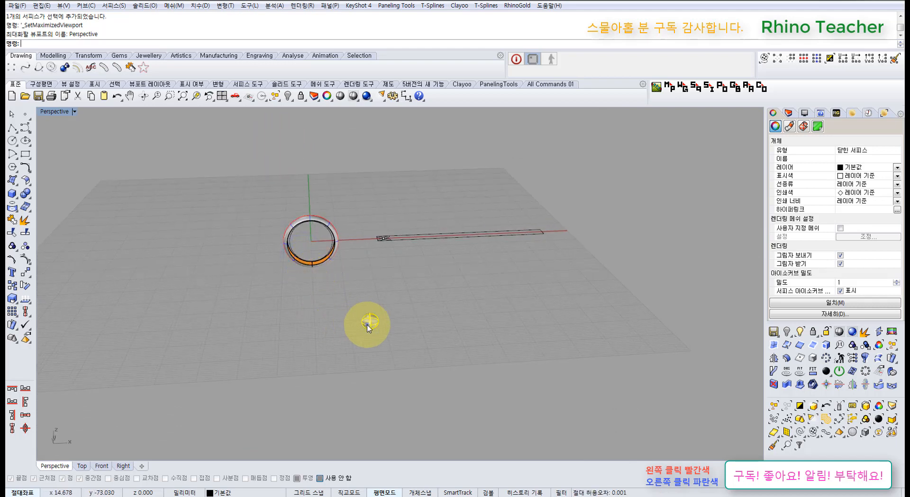
right_click_drag(367, 324, 363, 327)
Start a rectangular Array of the sphere, show all four viewports, and set the X-direction count to 10.
left_click(12, 310)
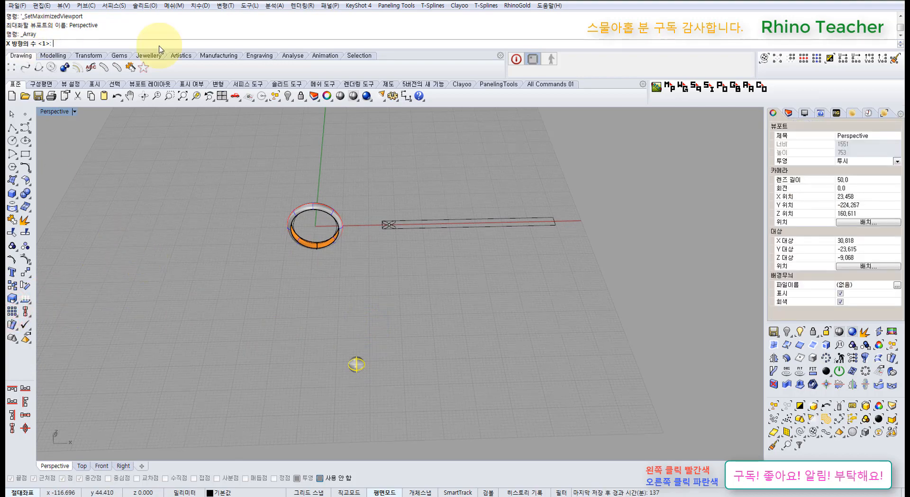
left_click(222, 96)
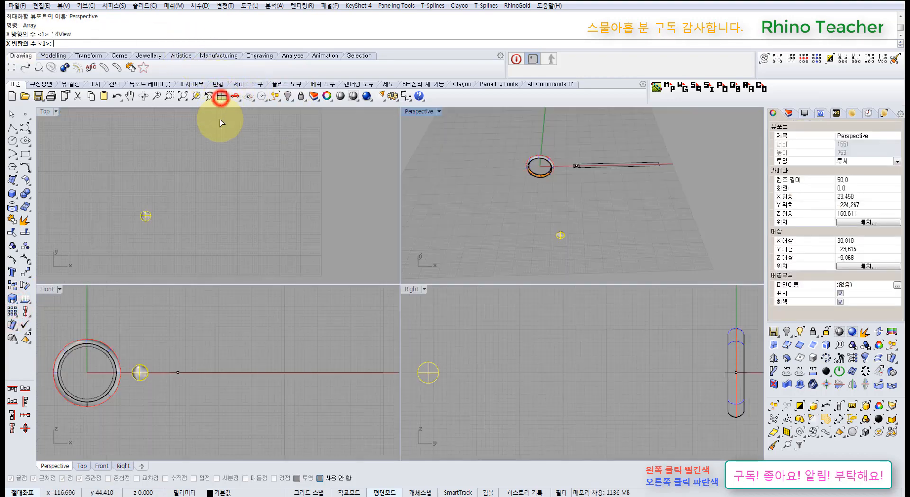
right_click_drag(189, 353, 223, 365)
right_click_drag(152, 239, 184, 229)
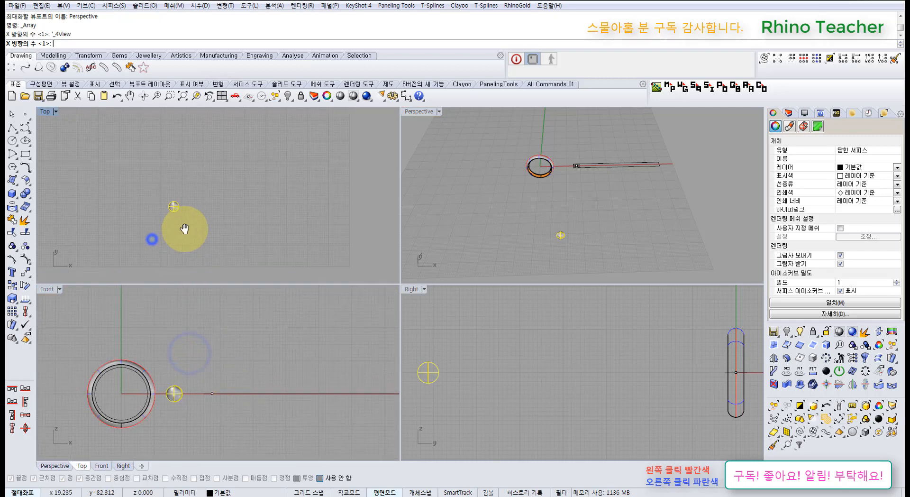
right_click_drag(229, 362, 224, 357)
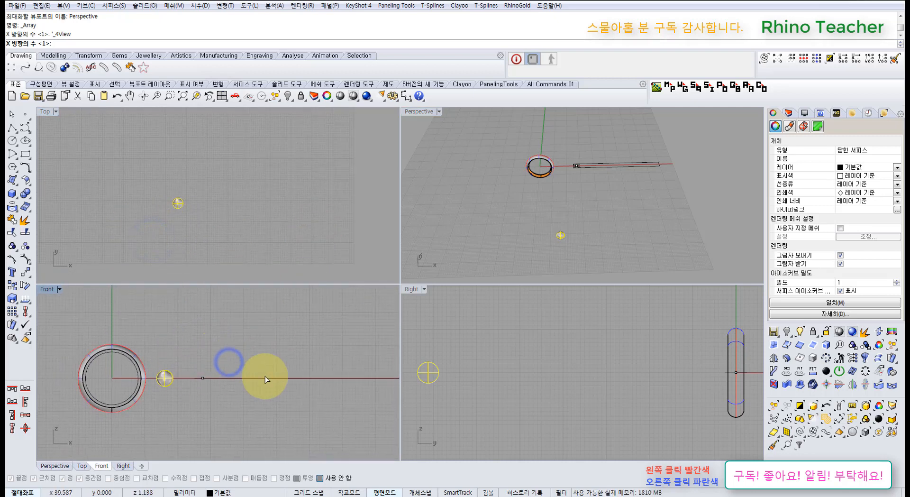
right_click_drag(501, 380, 548, 378)
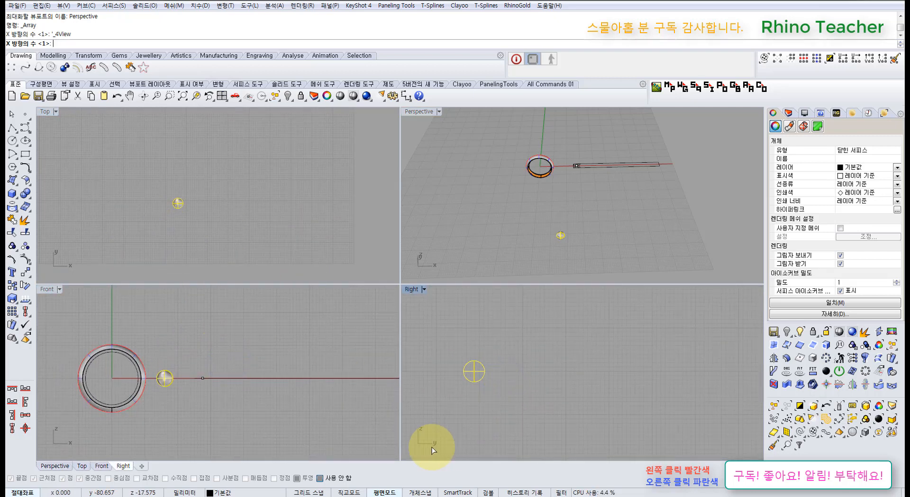
right_click_drag(468, 238, 457, 217)
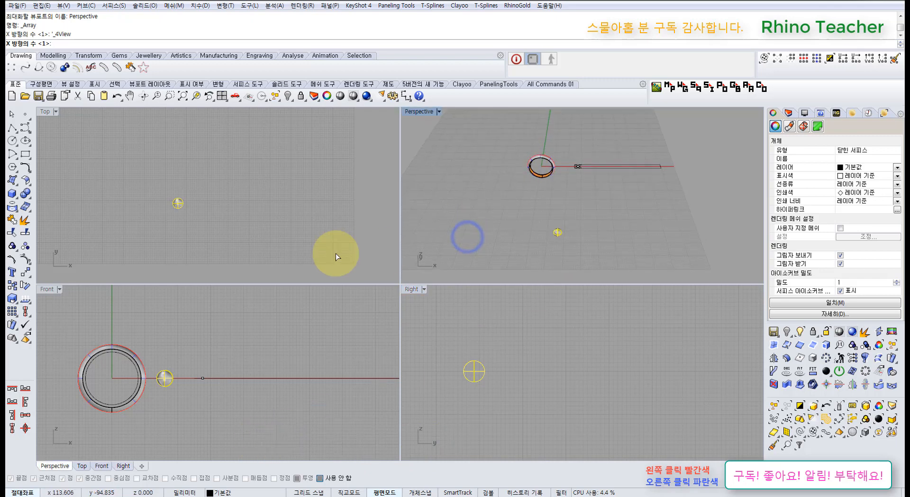
right_click_drag(152, 221, 183, 221)
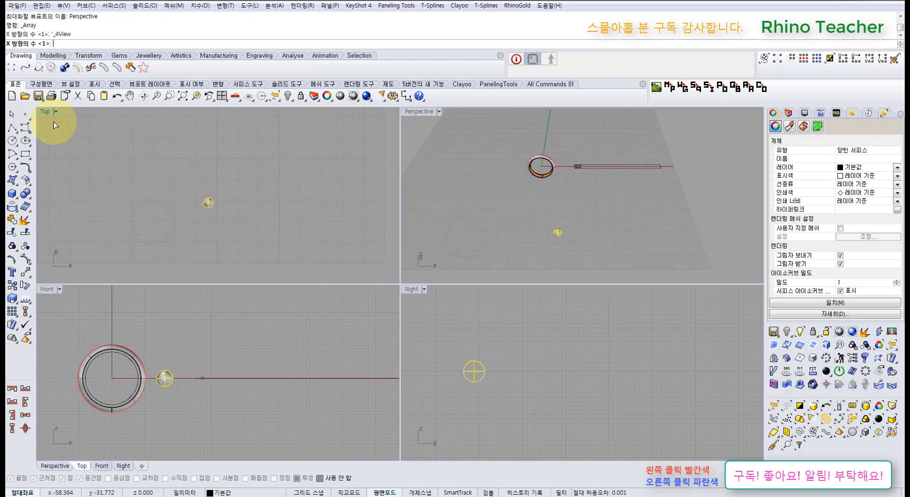
right_click_drag(193, 162, 176, 178)
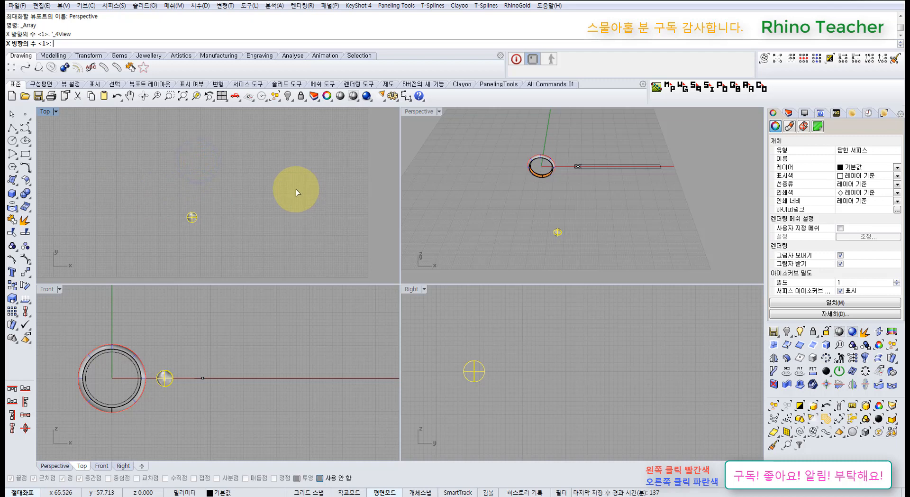
type("10")
key("Return")
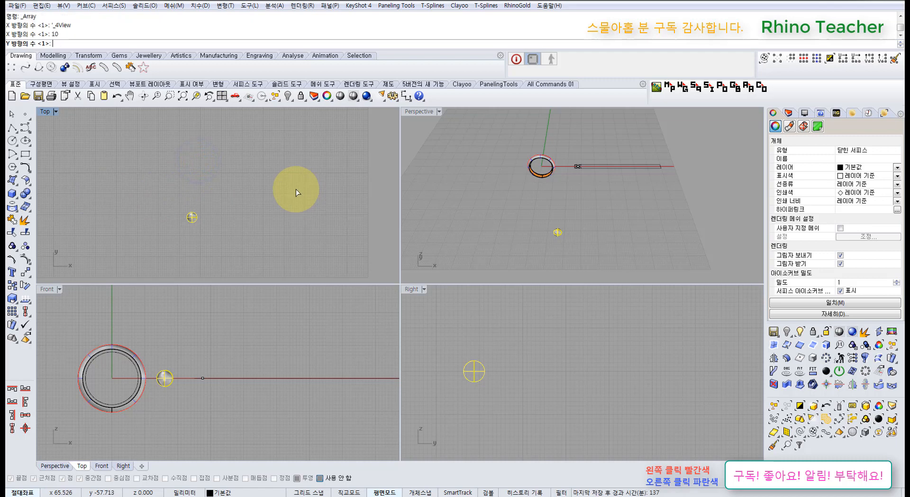
Set the sphere array's Y-direction count to 5 and its Z-direction count to 2.
right_click_drag(198, 325, 227, 327)
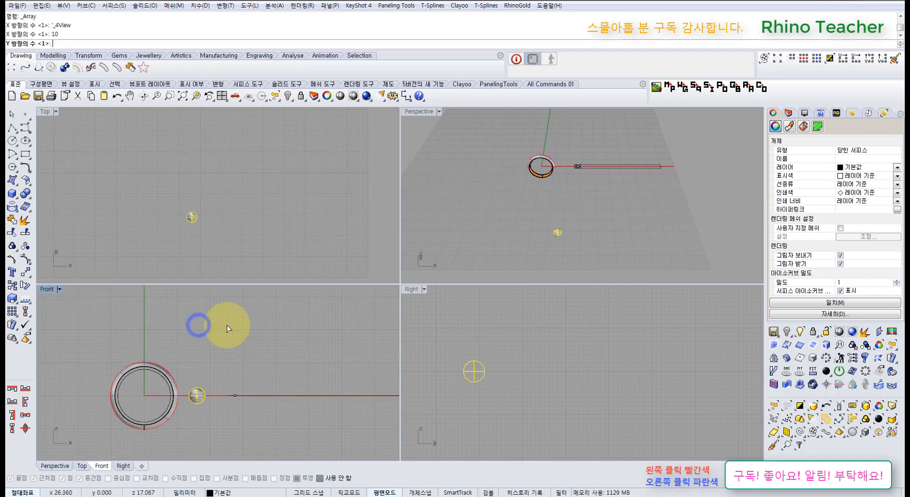
right_click_drag(229, 220, 245, 228)
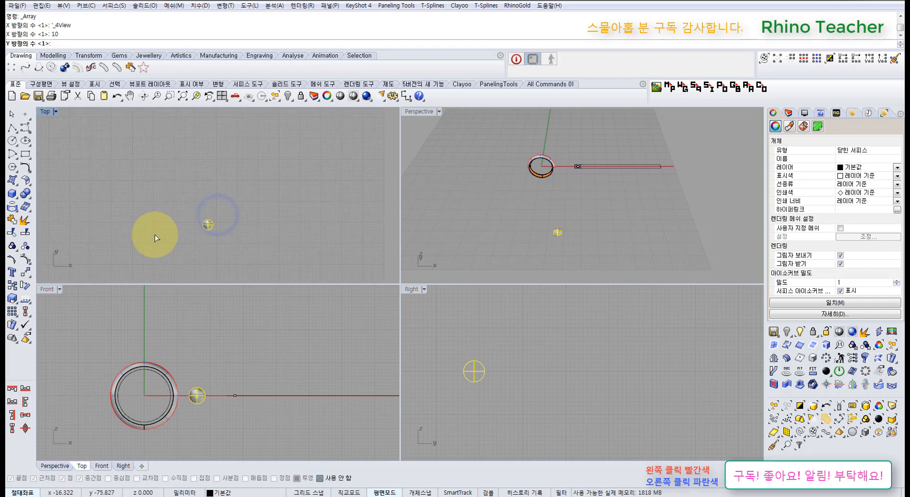
right_click_drag(179, 207, 172, 236)
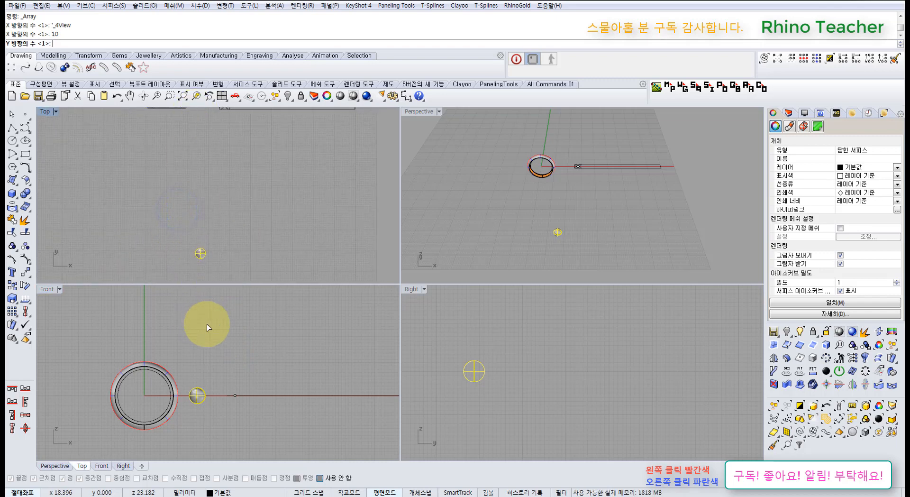
right_click_drag(235, 349, 213, 362)
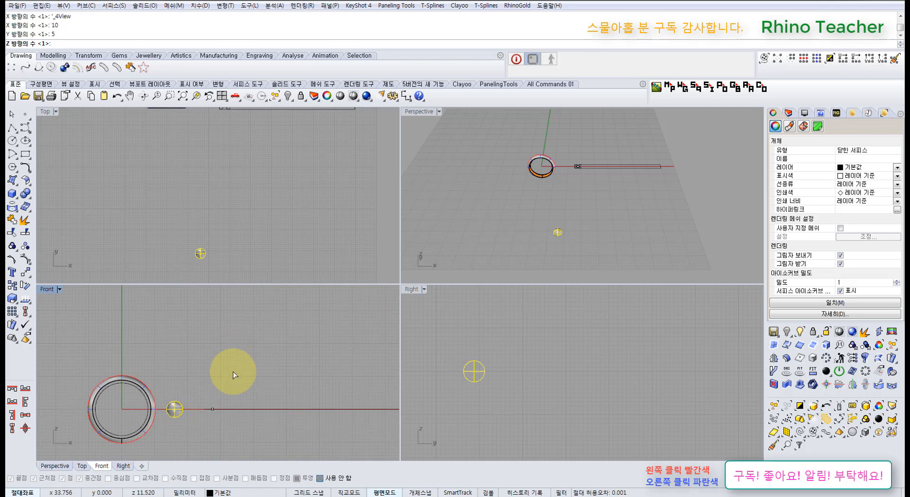
mouse_move(223, 377)
right_mouse_down()
mouse_move(246, 381)
mouse_move(265, 353)
mouse_move(255, 377)
mouse_move(259, 365)
right_mouse_up()
scroll(228, 396, "up", 2)
scroll(254, 376, "down", 4)
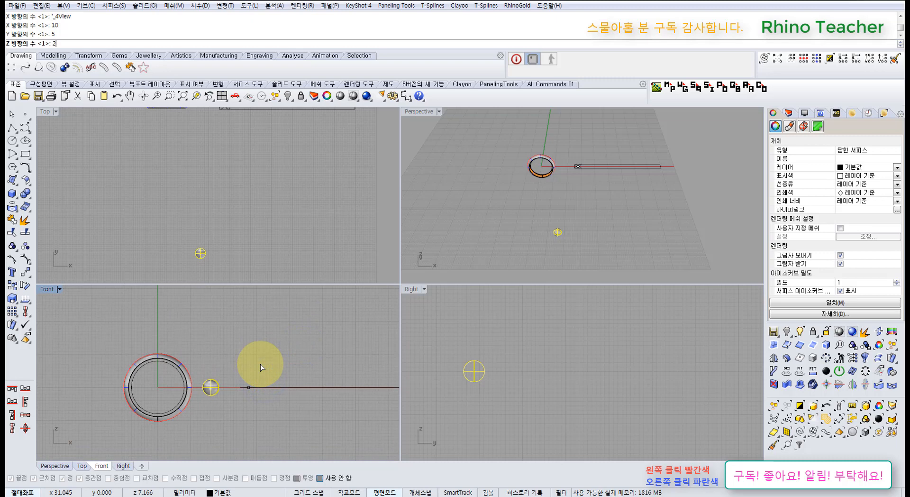
key("Return")
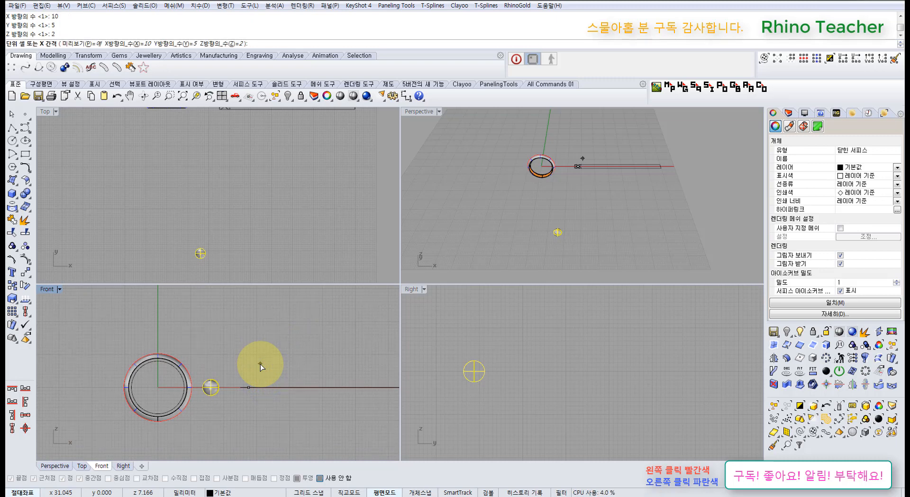
Set the sphere array's X, Y and Z spacing to 5 mm each and inspect the preview in the Perspective view.
left_click(48, 289)
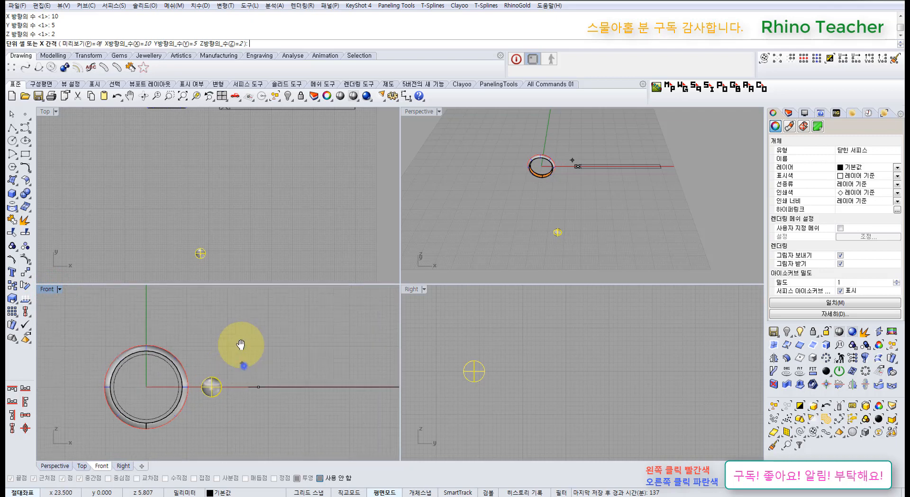
scroll(240, 349, "up", 2)
right_click_drag(211, 268, 215, 232)
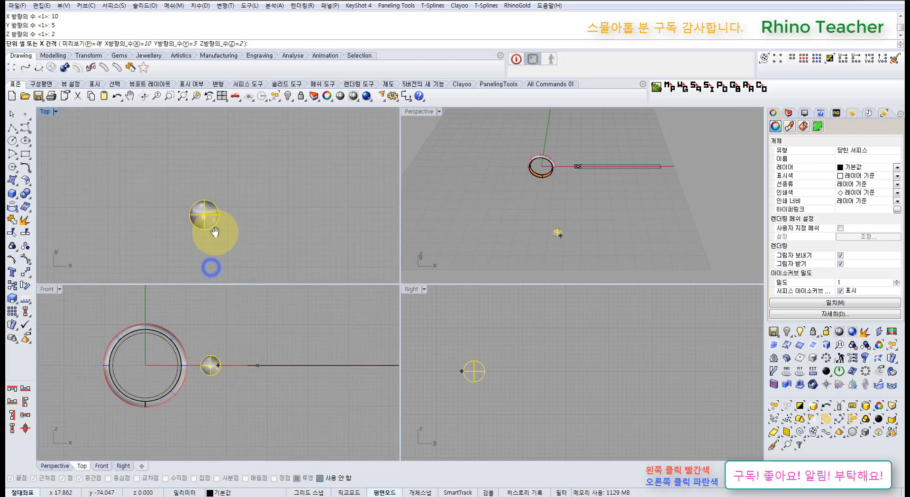
key("Return")
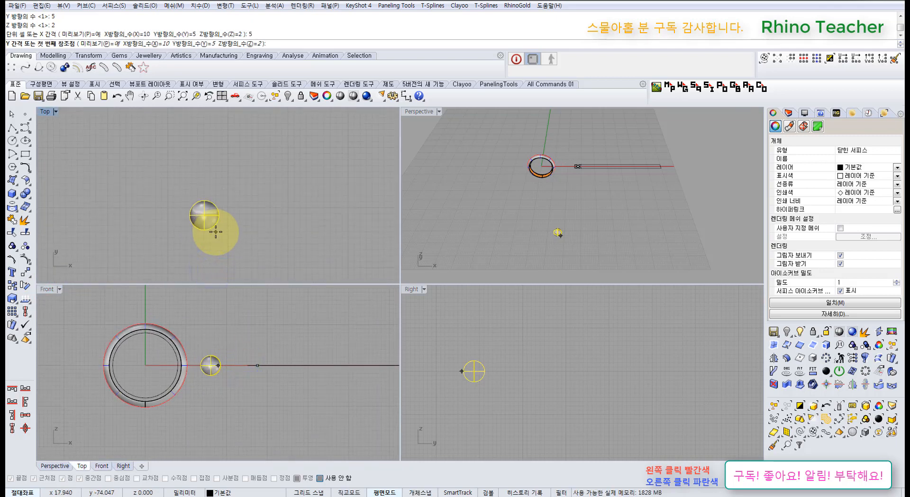
type("5")
key("Return")
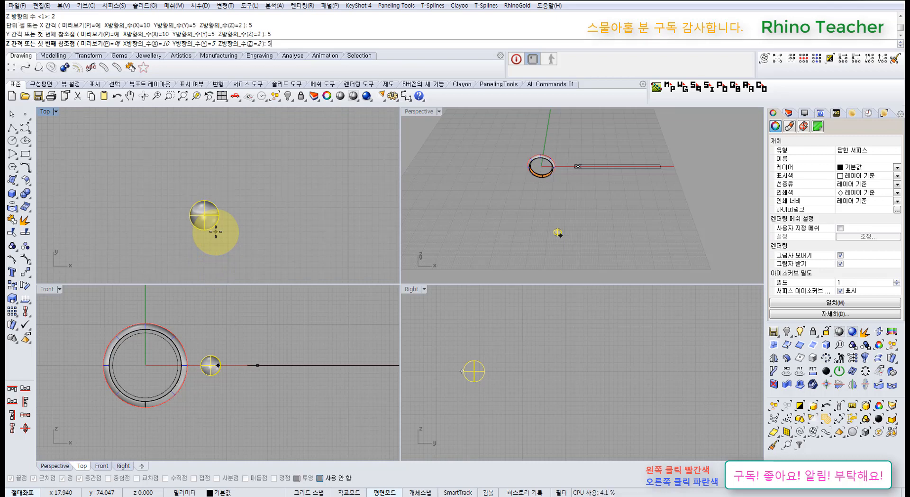
type("5")
key("Return")
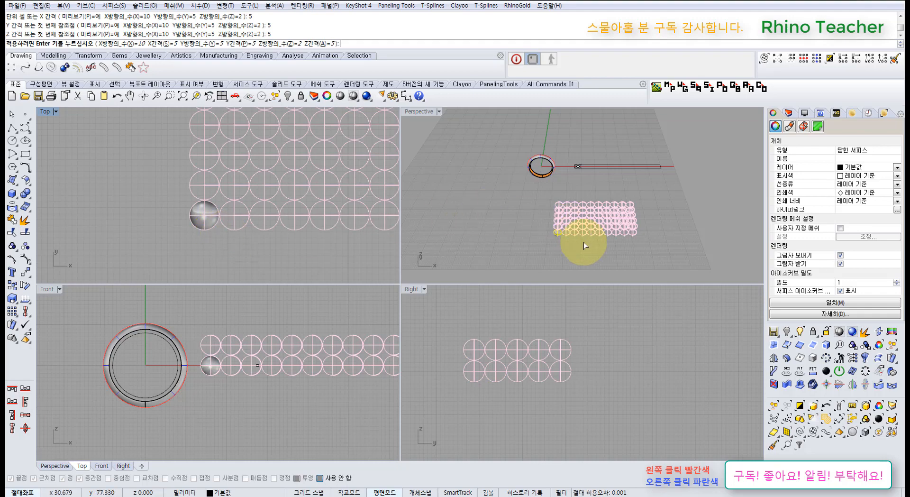
right_click_drag(616, 243, 441, 128)
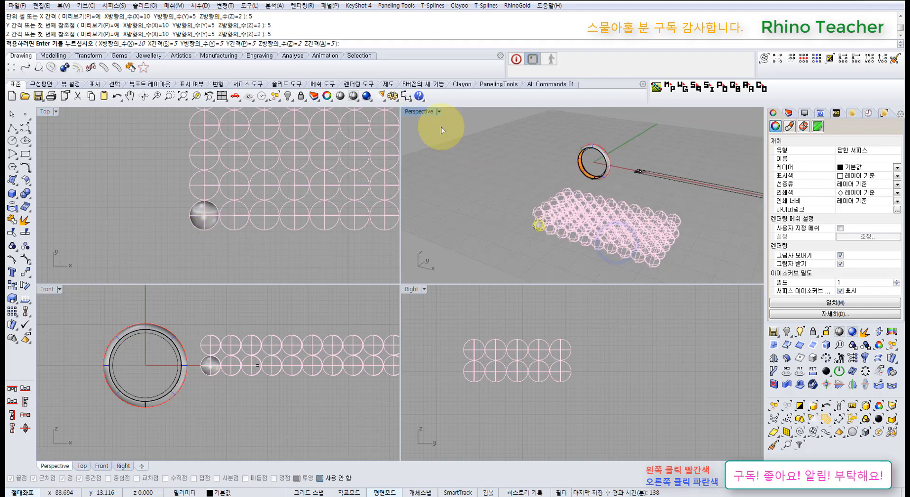
Maximize the Perspective view, set the sphere array's X-direction count to 12 and inspect the preview.
double_click(409, 112)
mouse_move(316, 209)
right_mouse_down()
mouse_move(339, 209)
mouse_move(308, 231)
right_mouse_up()
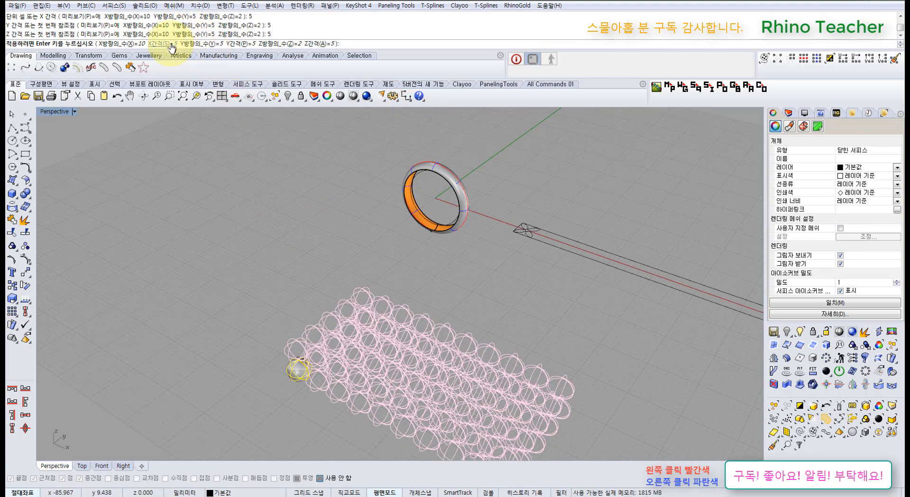
left_click(143, 47)
type("1")
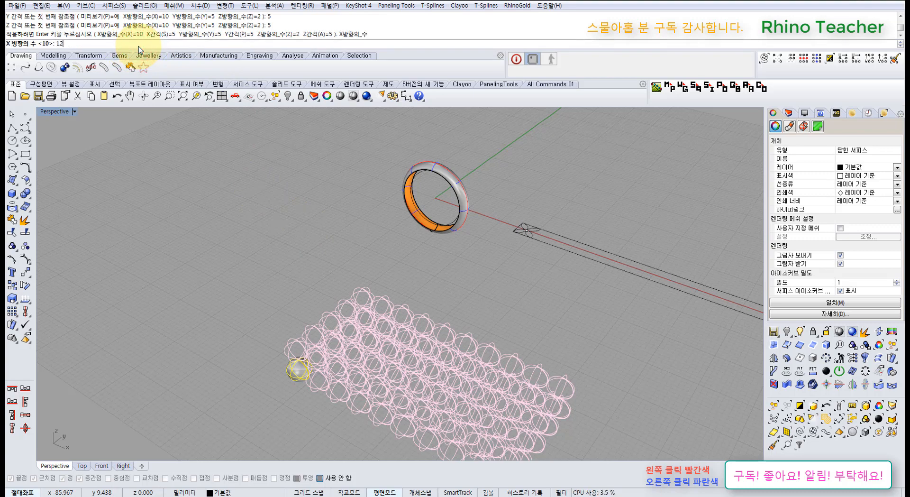
type("2")
key("Return")
right_click_drag(404, 328, 462, 332)
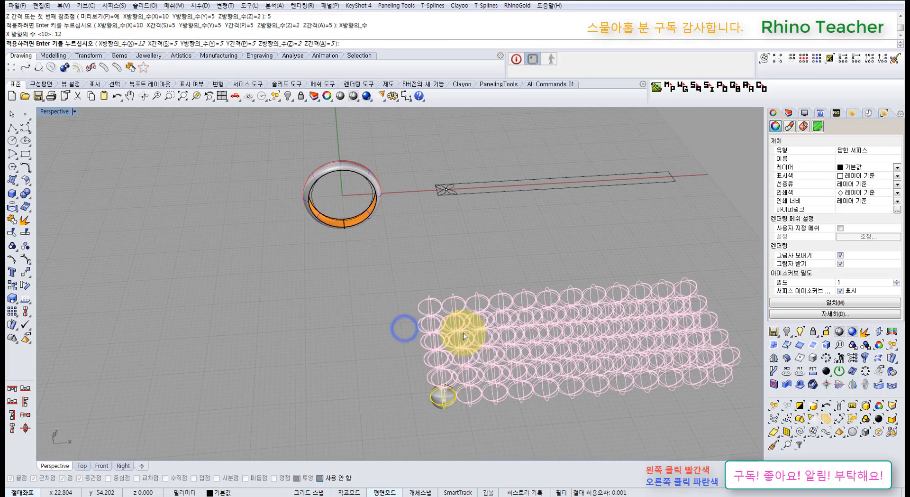
right_click_drag(529, 370, 377, 200)
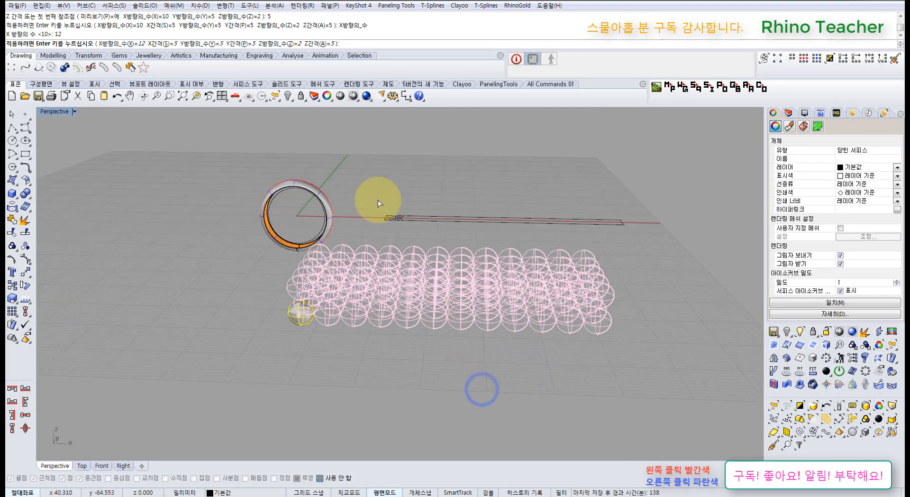
Set the sphere array's X-direction count to 10 and its X spacing to 7 mm.
left_click(132, 44)
type("10")
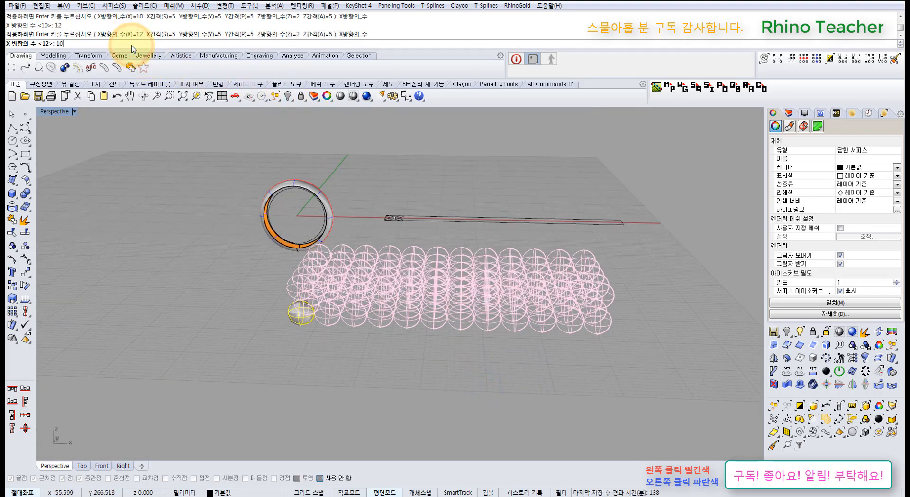
key("Return")
left_click(171, 43)
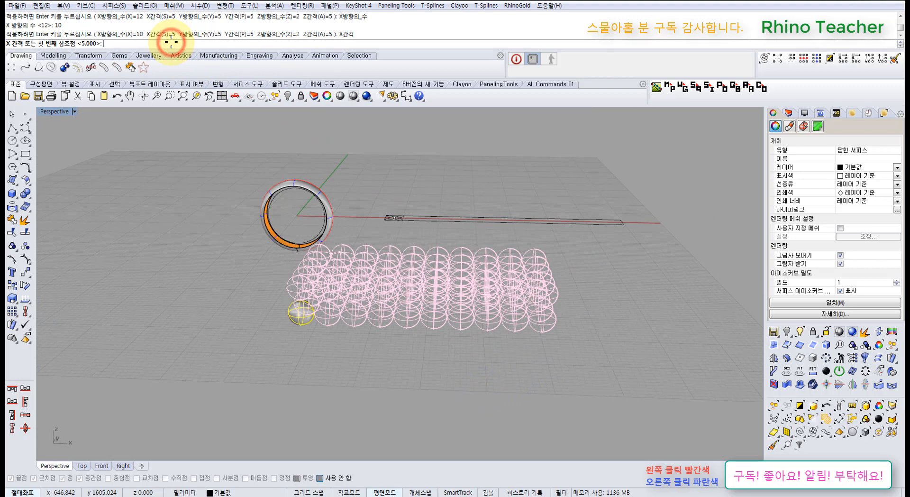
key("Return")
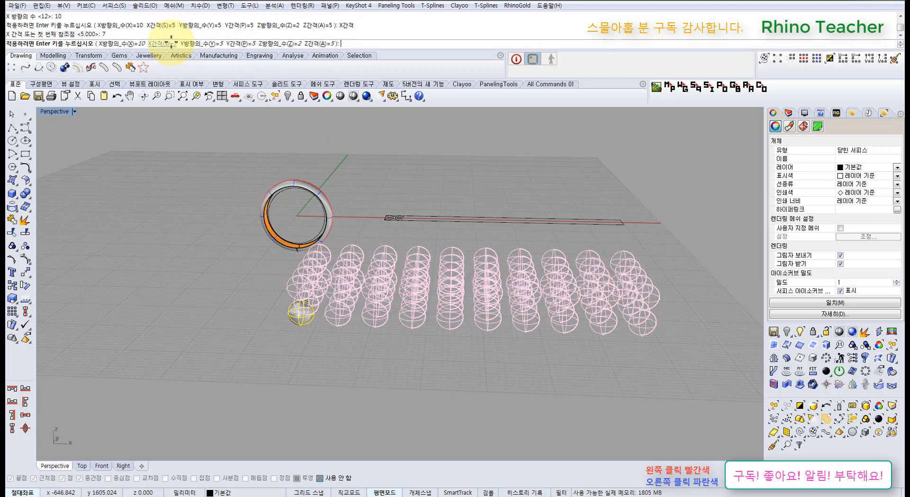
mouse_move(396, 274)
right_mouse_down()
mouse_move(386, 325)
mouse_move(276, 60)
right_mouse_up()
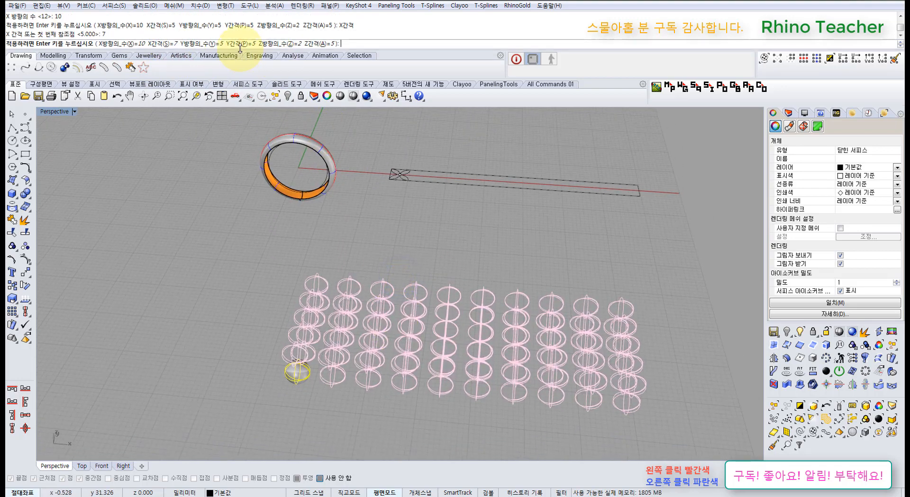
Set the sphere array's Y-direction count to 7 and inspect the preview.
left_click(216, 44)
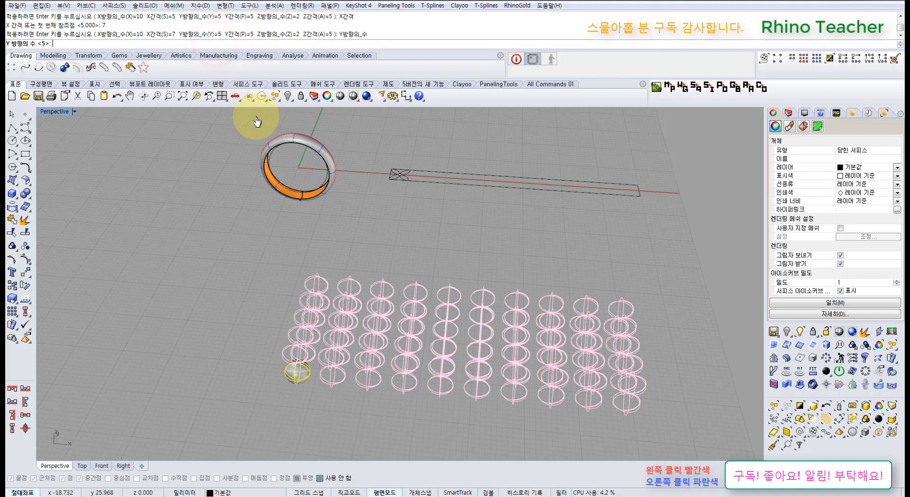
type("7")
key("Return")
right_click_drag(361, 330, 295, 85)
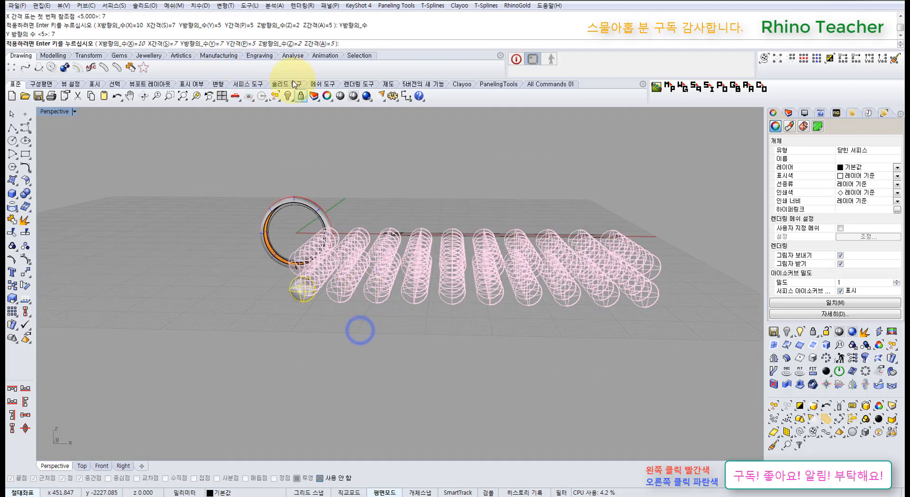
Keep the sphere array's Z-direction count at 2 and set its Z spacing to 7 mm.
left_click(270, 44)
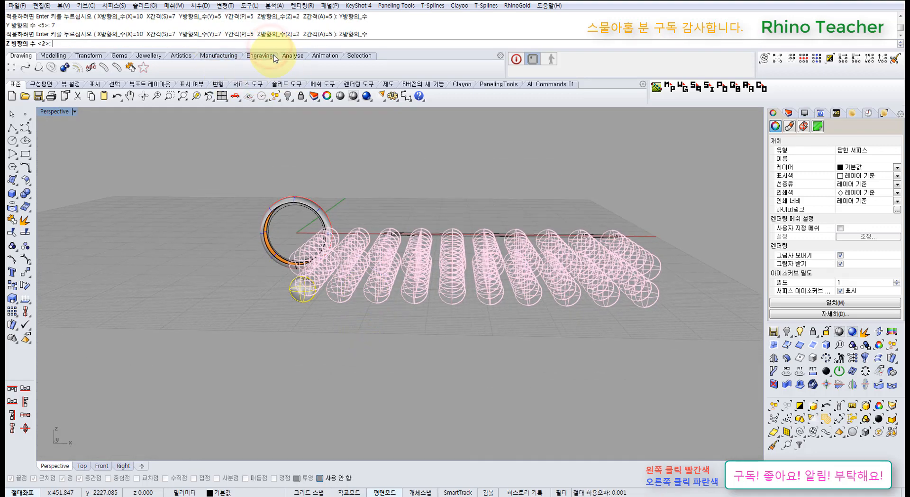
type("2")
key("Return")
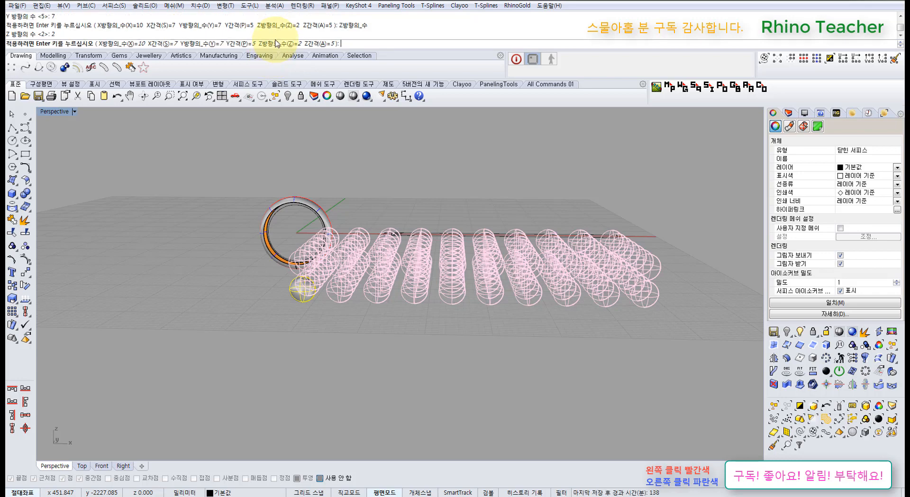
left_click(311, 44)
type("7")
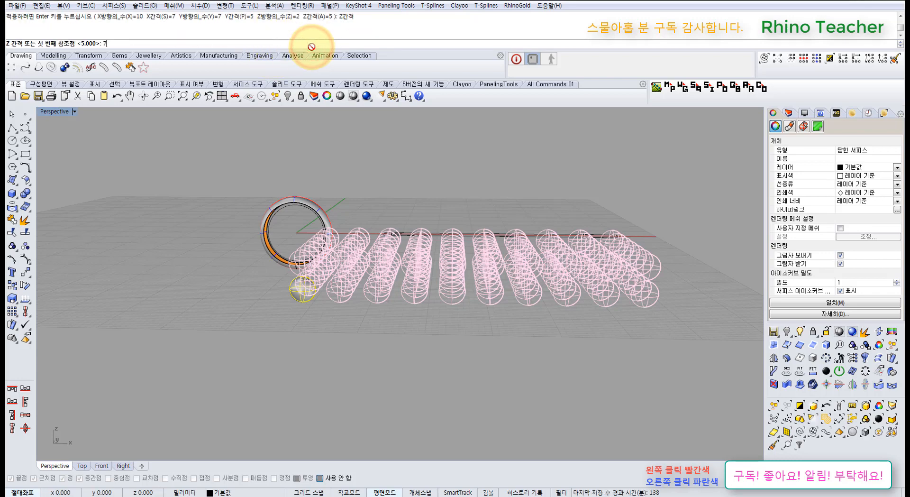
key("Return")
right_click_drag(397, 215, 405, 300)
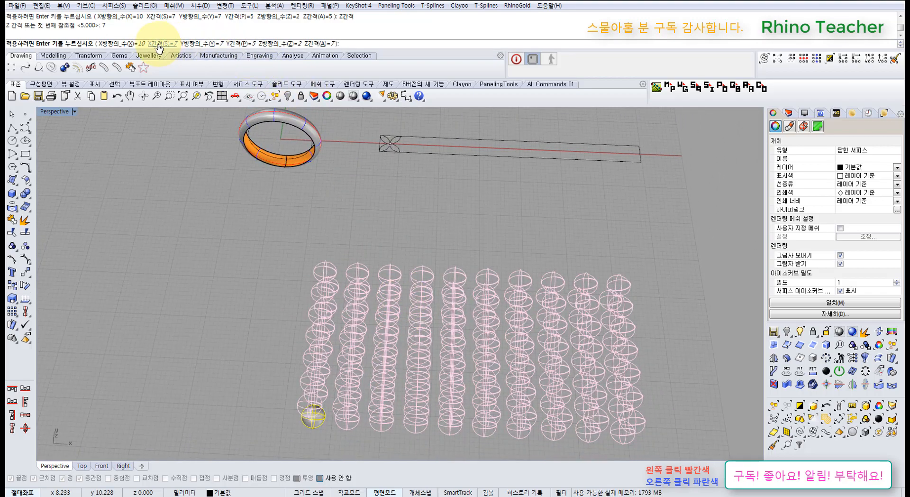
Set the sphere array's Y-direction count to 5 and its Y spacing to 7 mm.
left_click(196, 43)
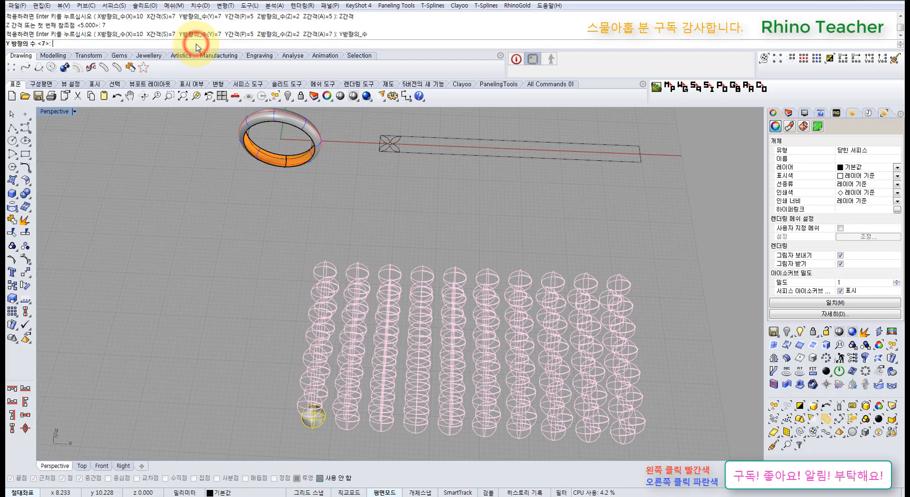
type("5")
key("Return")
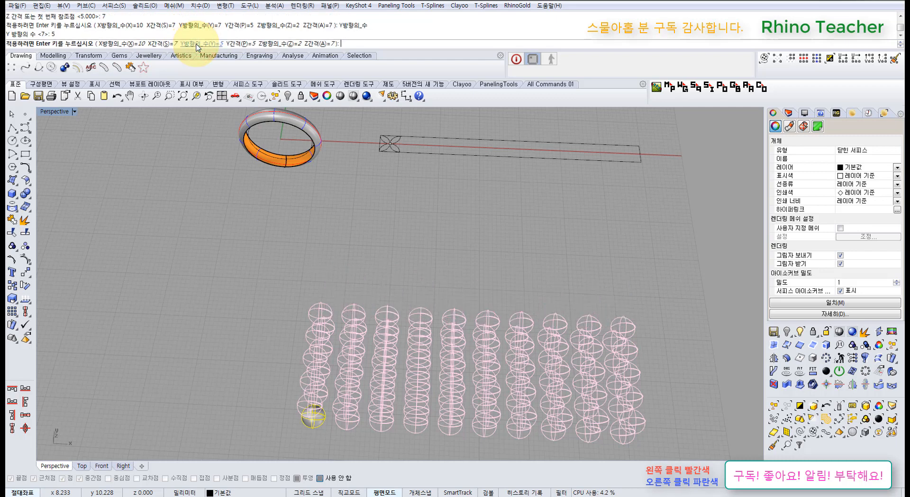
left_click(241, 44)
type("7")
key("Return")
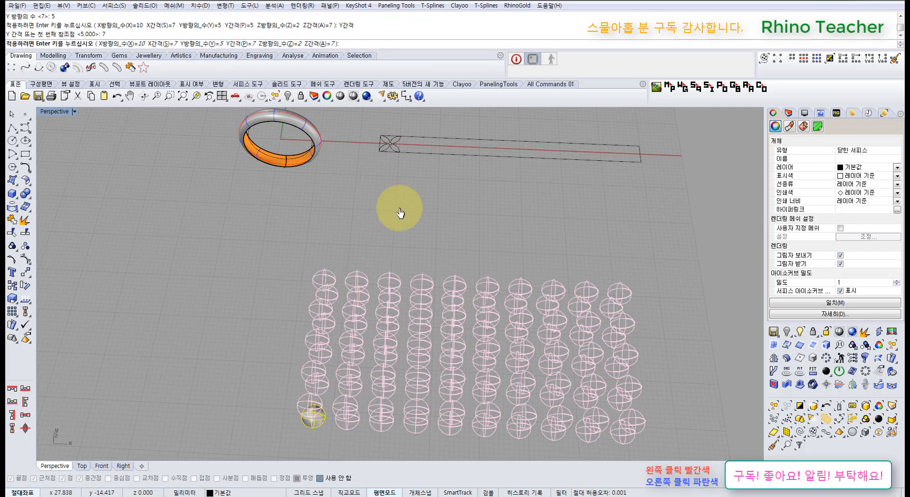
Apply the sphere array and undo it together with the test move of the sphere.
mouse_move(393, 362)
right_mouse_down()
mouse_move(386, 305)
mouse_move(414, 274)
mouse_move(470, 266)
mouse_move(463, 318)
mouse_move(388, 329)
mouse_move(299, 280)
mouse_move(427, 265)
mouse_move(351, 335)
mouse_move(358, 360)
mouse_move(378, 319)
mouse_move(429, 298)
mouse_move(386, 361)
mouse_move(352, 385)
right_mouse_up()
right_click(389, 323)
key("ctrl+z")
key("ctrl+z")
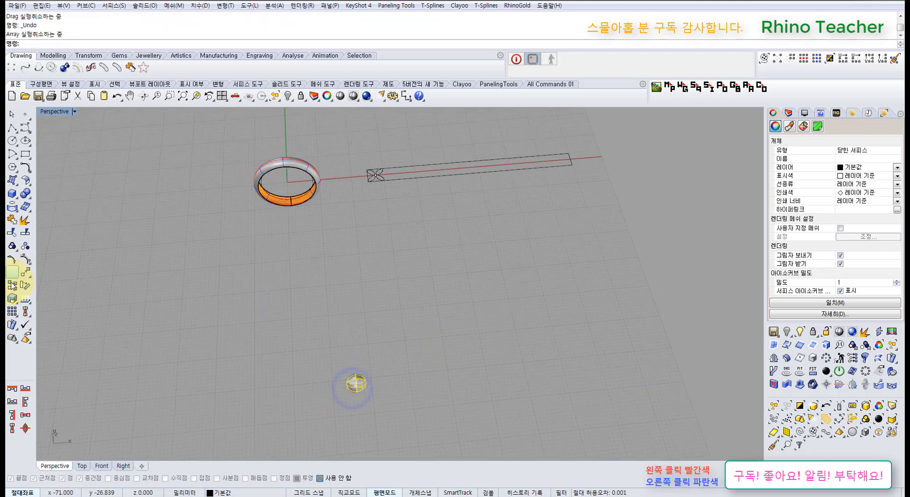
left_click(12, 300)
right_click_drag(286, 327, 280, 300)
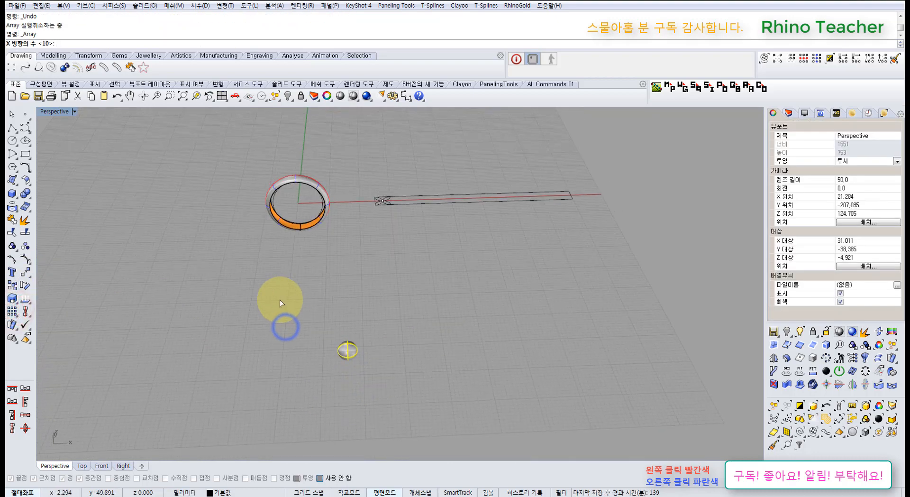
right_click(283, 303)
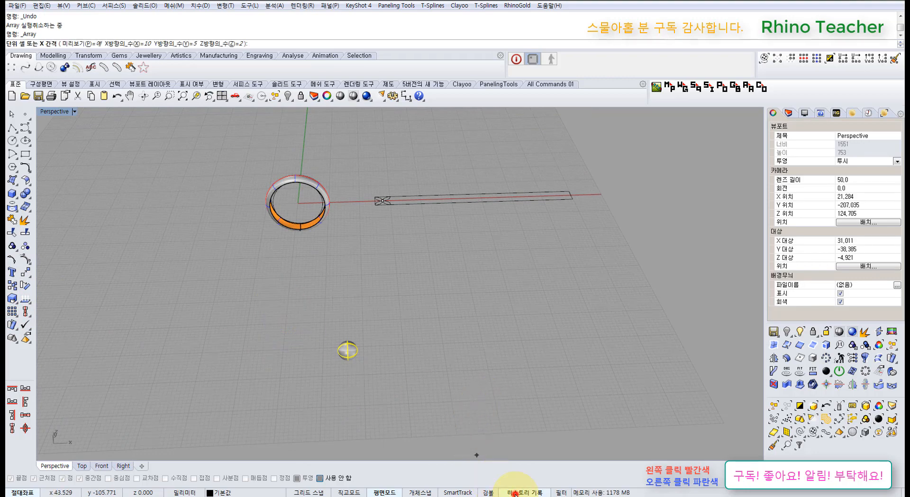
right_click(362, 327)
right_click(362, 328)
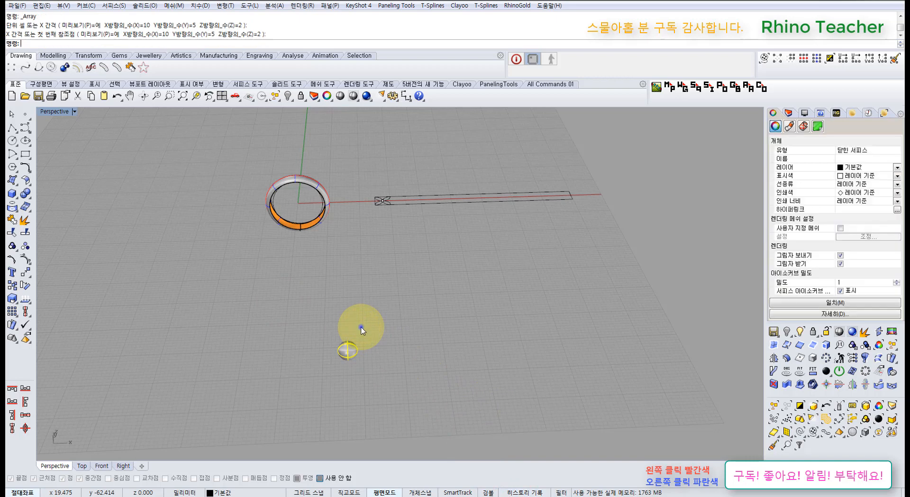
right_click(362, 327)
right_click(361, 327)
scroll(353, 350, "up", 4)
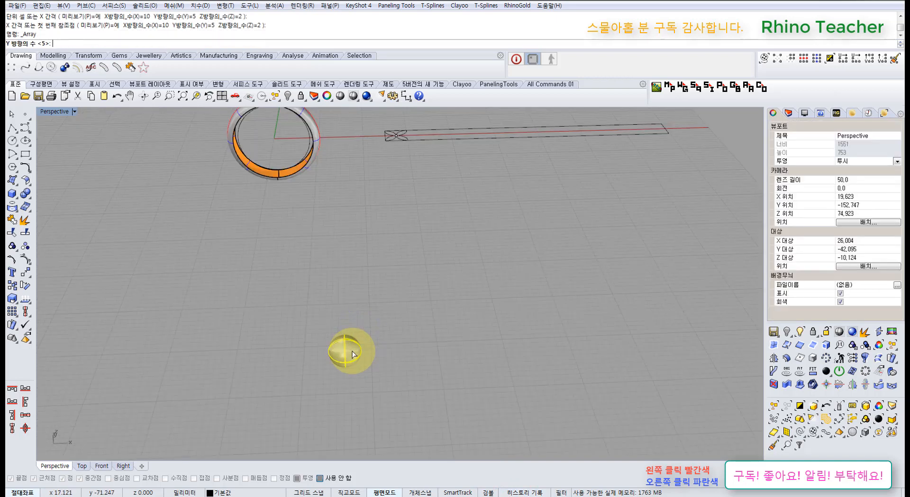
right_click(355, 355)
right_click(360, 358)
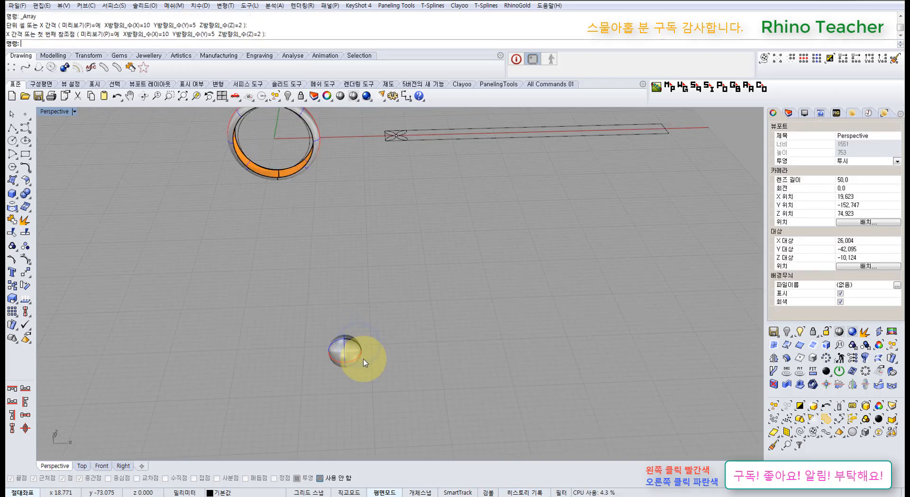
Start a rectangular Array of the sphere with Record History on, accepting counts of 10 in X, 5 in Y and 2 in Z.
left_click(358, 355)
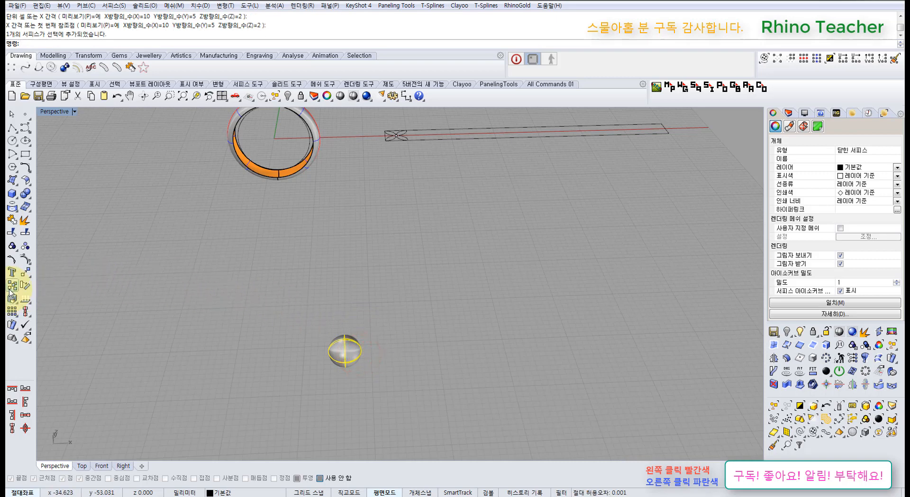
left_click(11, 312)
right_click_drag(367, 333, 408, 348)
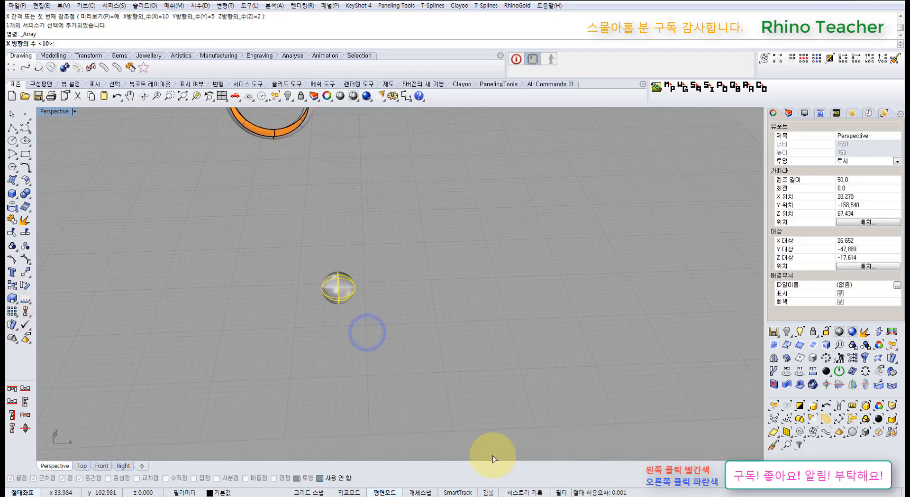
right_click(409, 341)
right_click(409, 341)
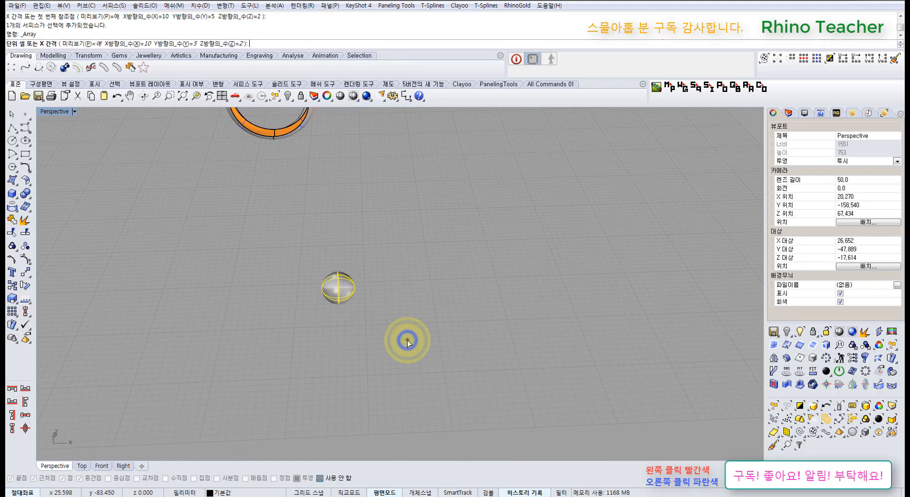
Set the array's X, Y and Z spacing to 7 mm each and apply it.
type("7")
key("Return")
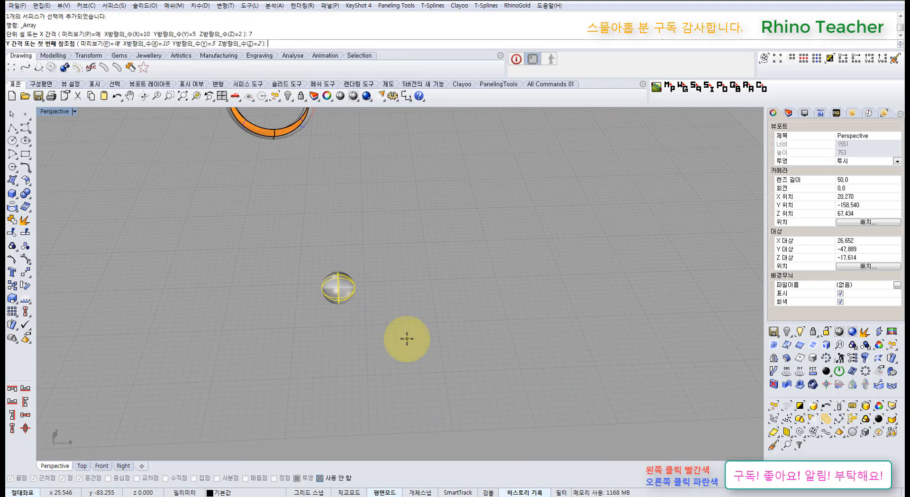
key("Return")
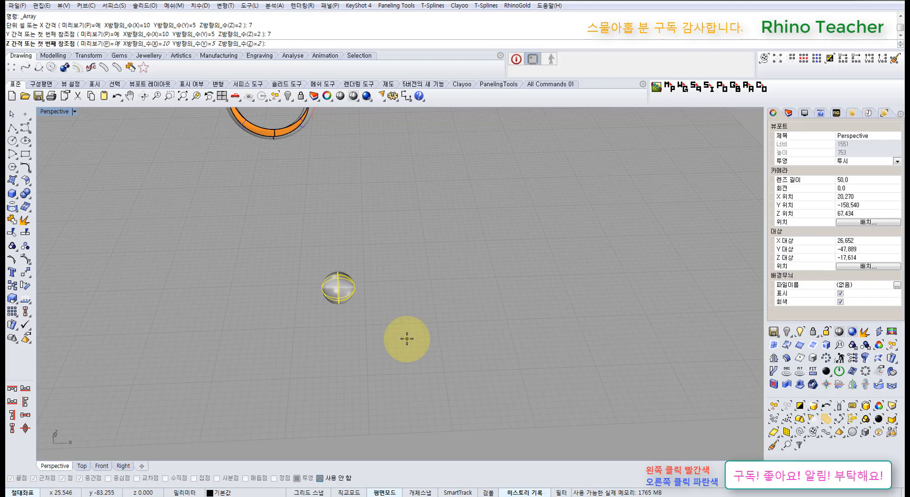
type("7")
key("Return")
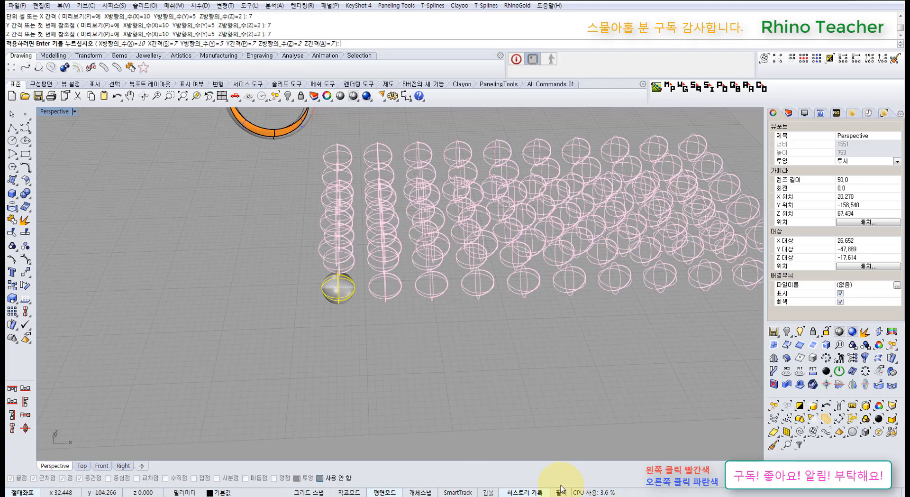
key("Return")
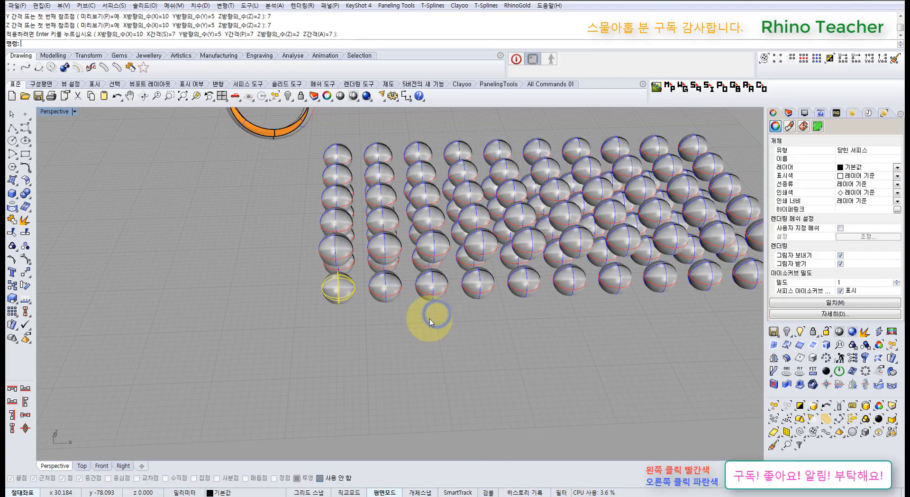
Move the original sphere away to test whether the arrayed copies follow it, and inspect the array from other angles.
left_click_drag(341, 290, 237, 351)
right_click_drag(279, 388, 291, 351)
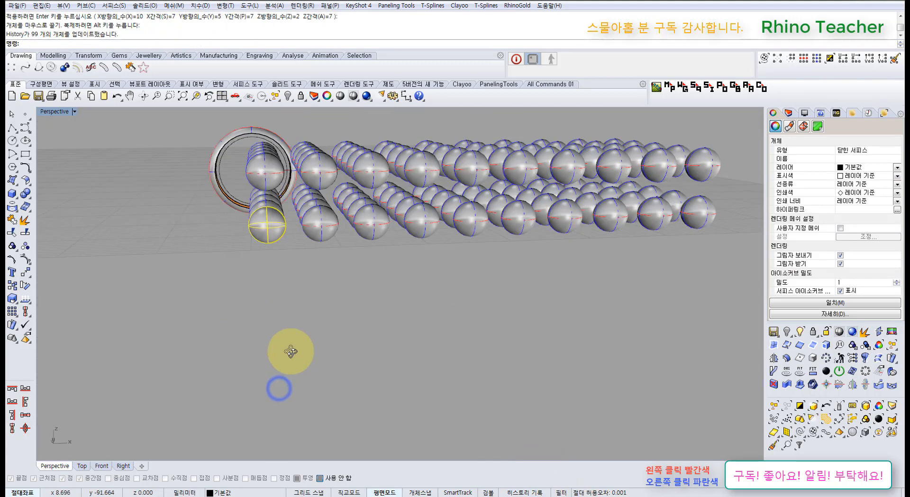
scroll(318, 310, "down", 5)
right_click_drag(325, 290, 335, 315)
Select the original sphere and all its arrayed copies and delete them.
left_click_drag(506, 376, 204, 266)
right_click_drag(211, 262, 255, 286)
key("Delete")
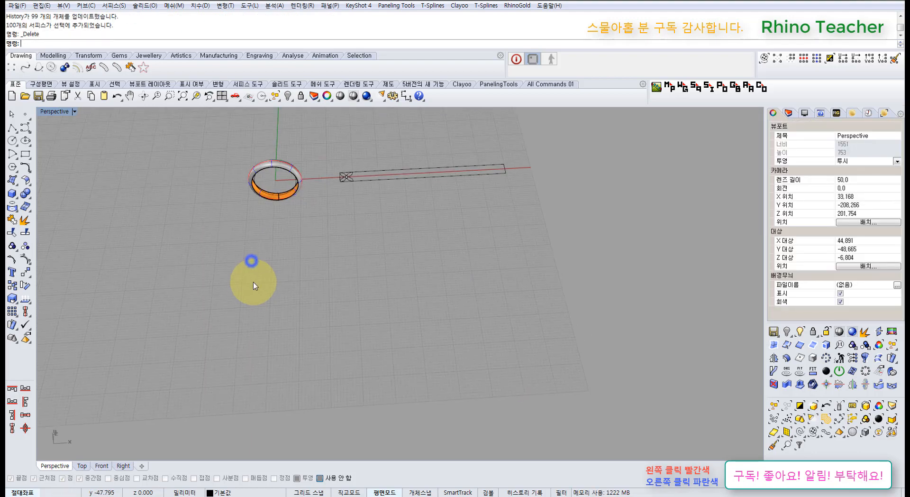
Maximize the Top view and frame the four-petal motif at the start of the long strip.
key("ctrl+F1")
right_click(420, 323)
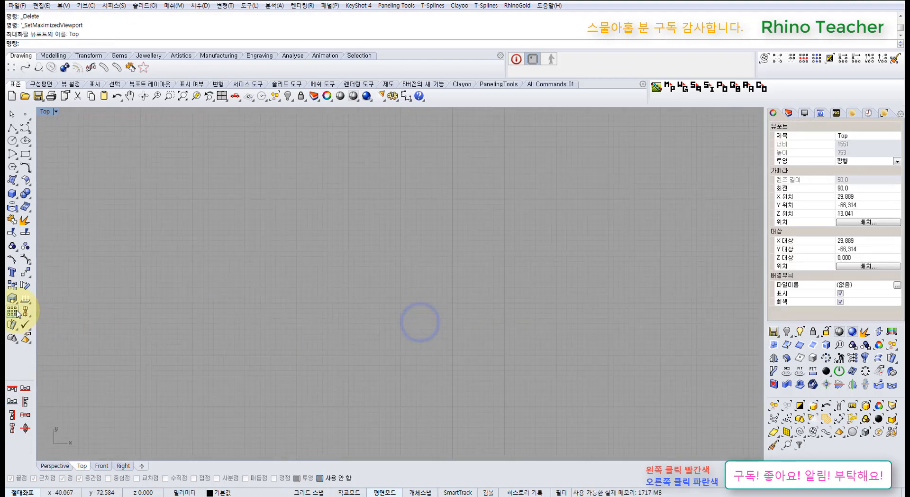
scroll(397, 316, "up", 10)
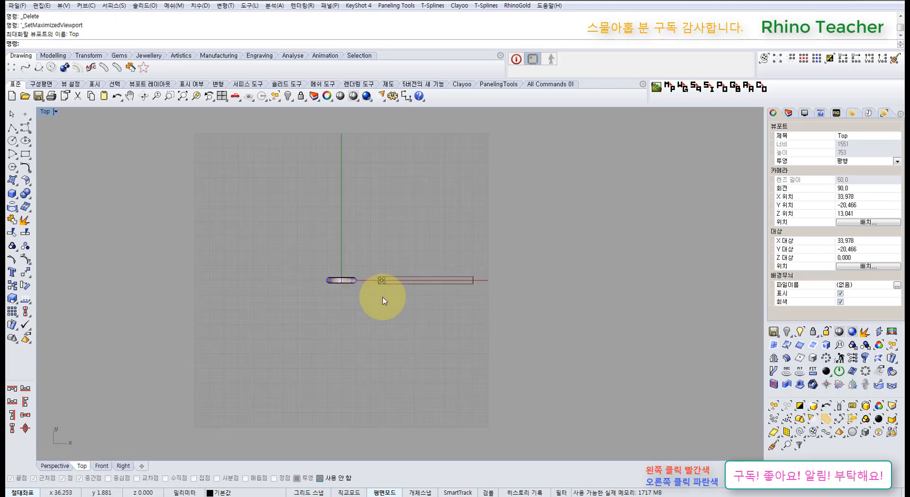
mouse_move(392, 252)
right_mouse_down()
mouse_move(314, 310)
mouse_move(207, 325)
right_mouse_up()
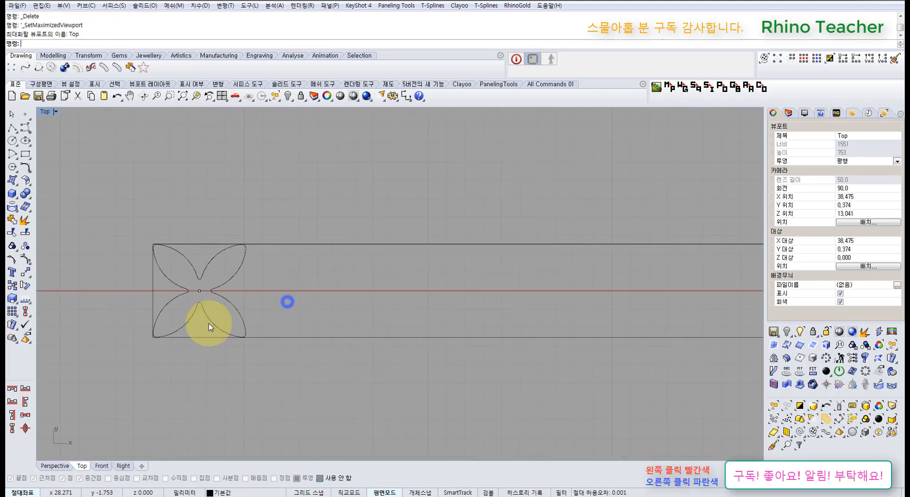
Start a rectangular array of the four-petal motif with 20 copies in X, 1 in Y and 1 in Z.
scroll(192, 324, "down", 4)
left_click(220, 321)
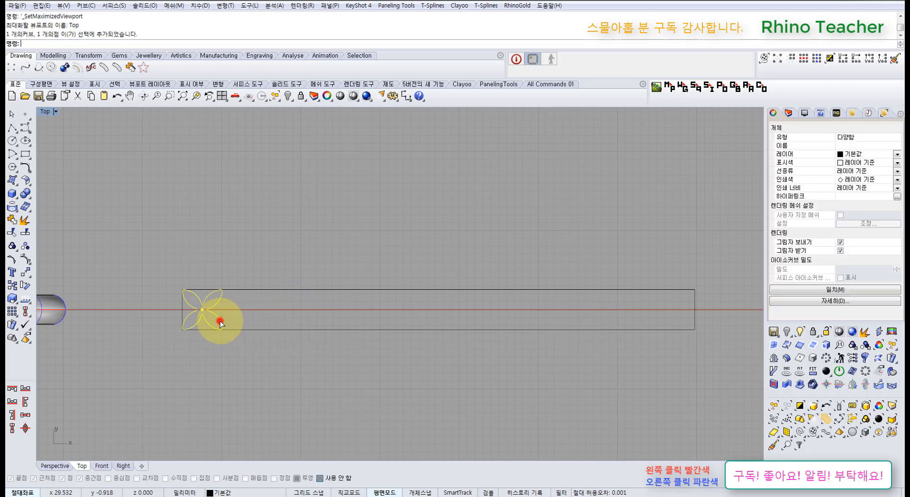
right_click_drag(270, 313, 275, 319)
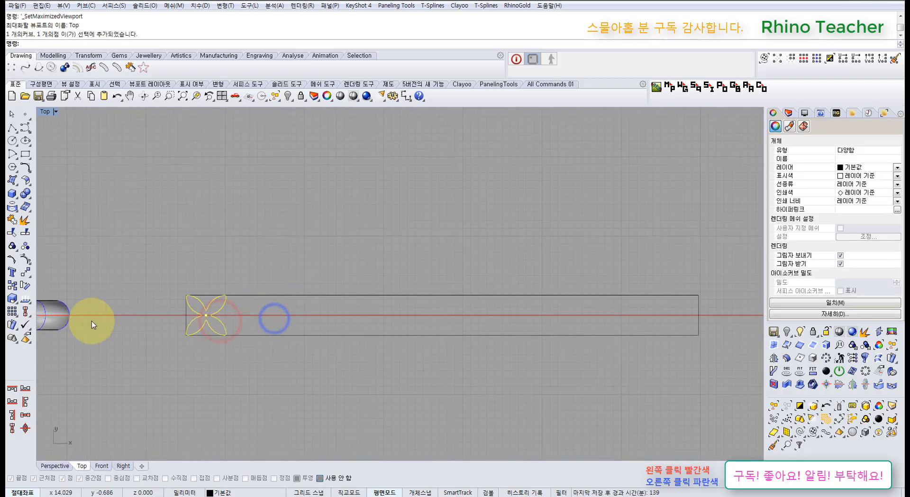
left_click(12, 311)
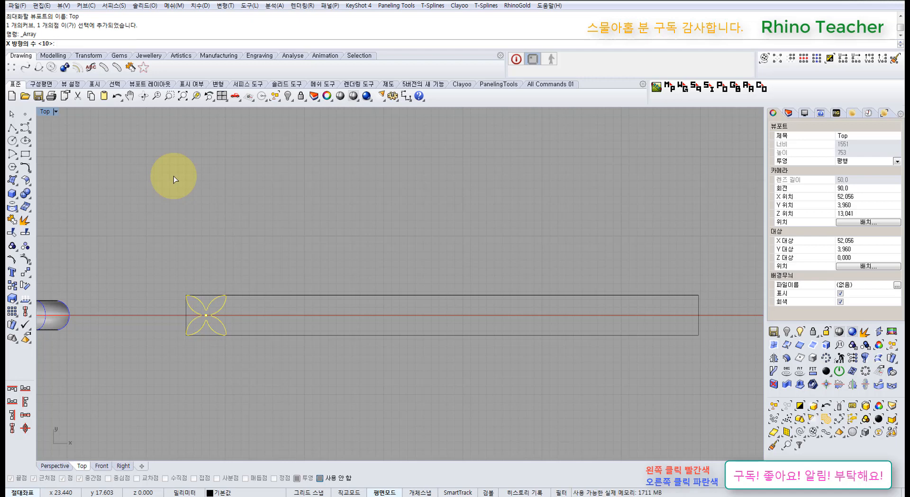
type("20")
key("Return")
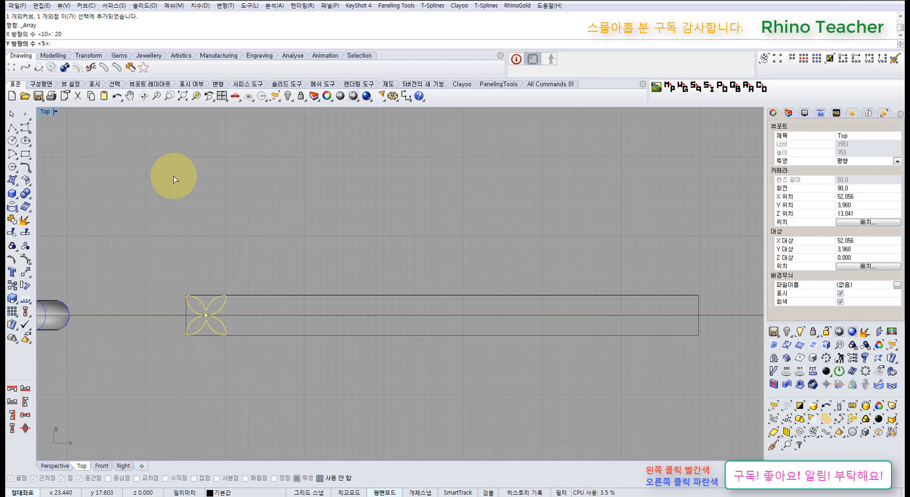
left_click(220, 98)
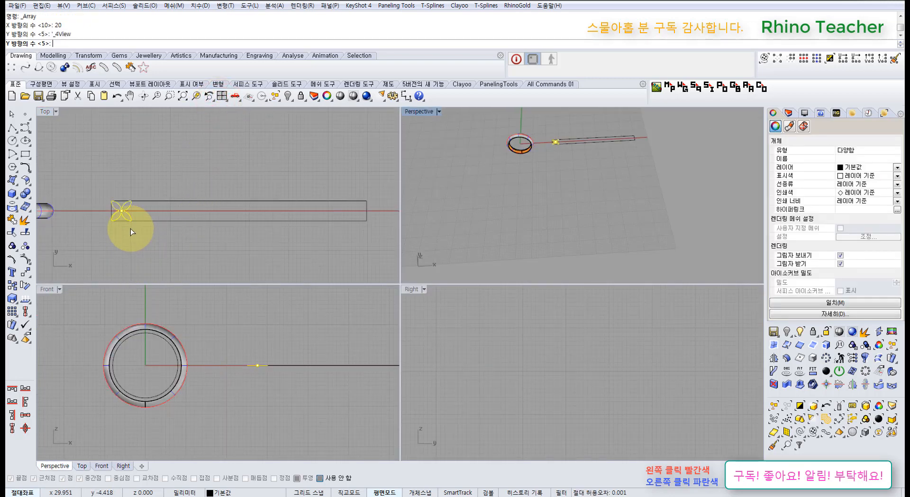
right_click_drag(110, 252, 127, 253)
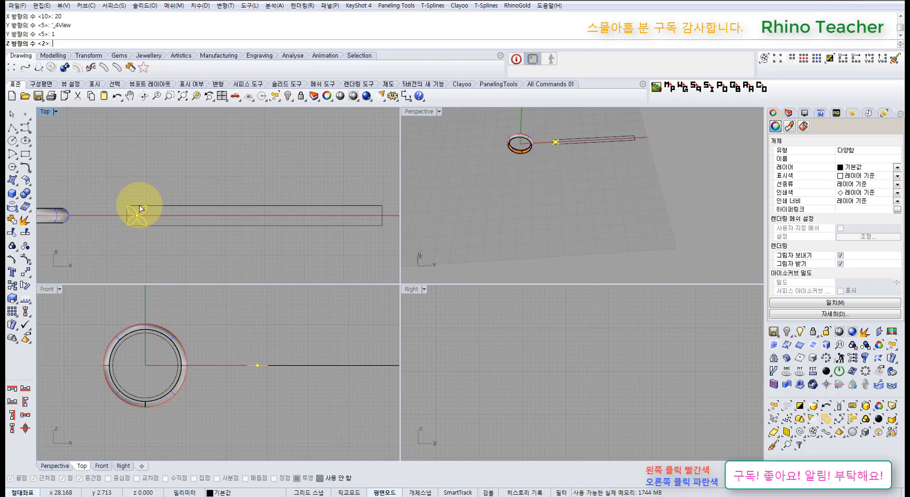
key("Return")
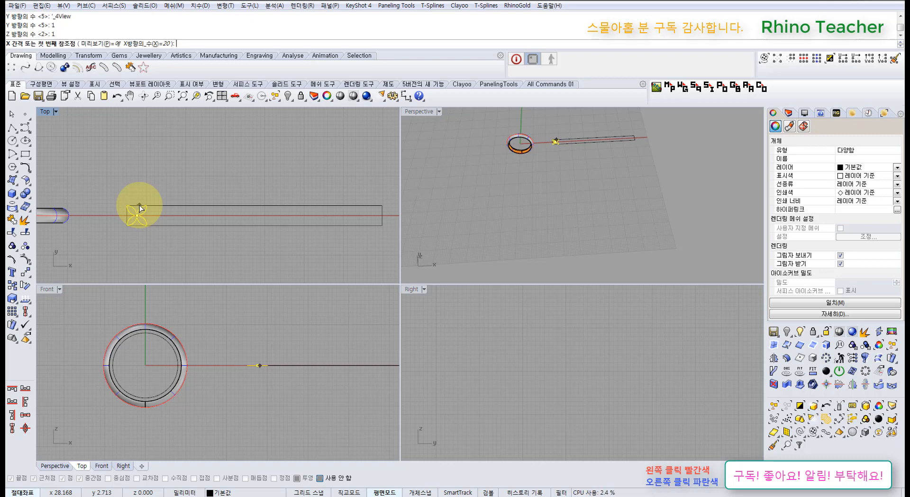
Pick two horizontal reference points below the first motif to space the array copies about 5.33 mm apart along the strip.
double_click(46, 112)
scroll(188, 238, "down", 2)
right_click_drag(224, 227, 183, 243)
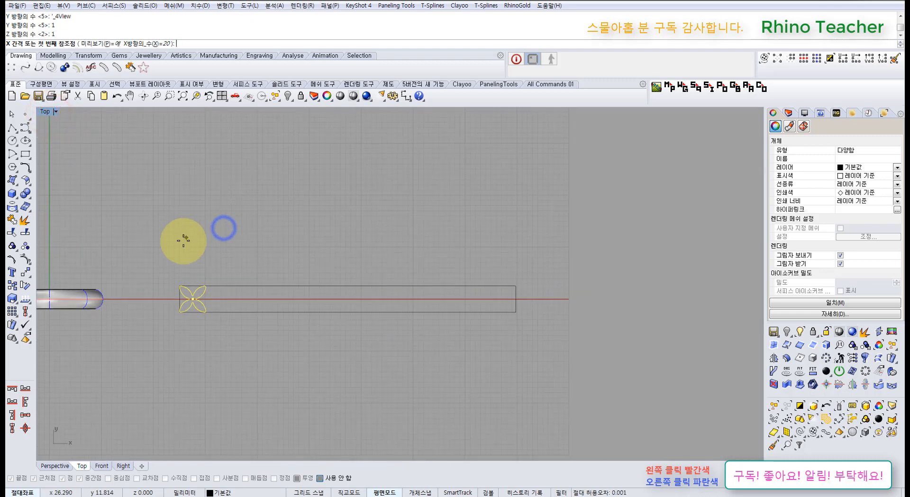
scroll(185, 286, "up", 2)
right_click_drag(184, 288, 202, 268)
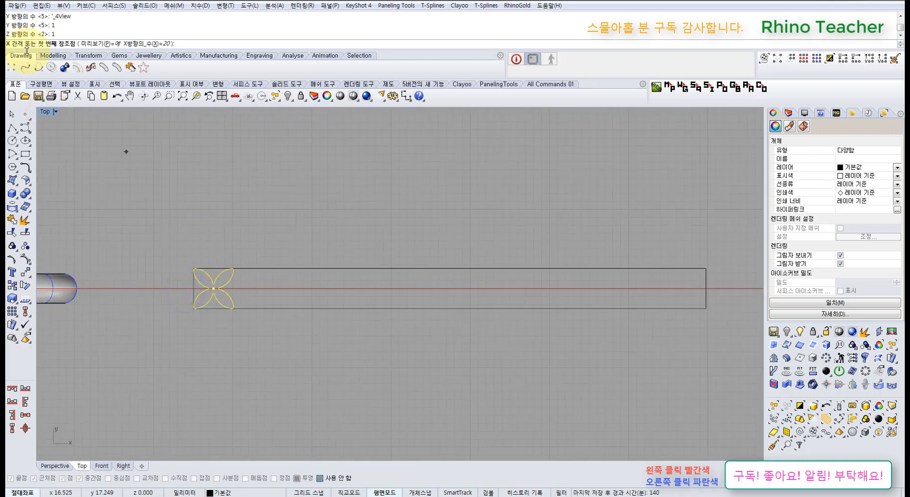
scroll(223, 308, "down", 1)
right_click_drag(232, 309, 193, 326)
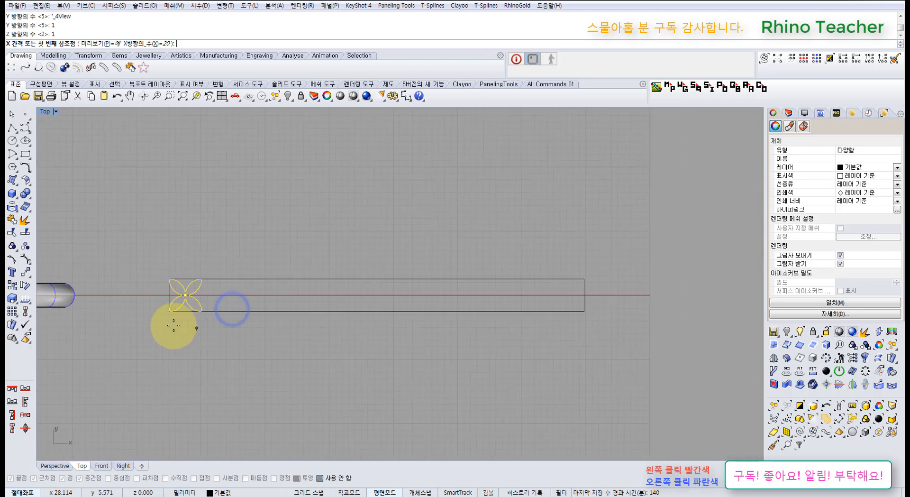
left_click(176, 332)
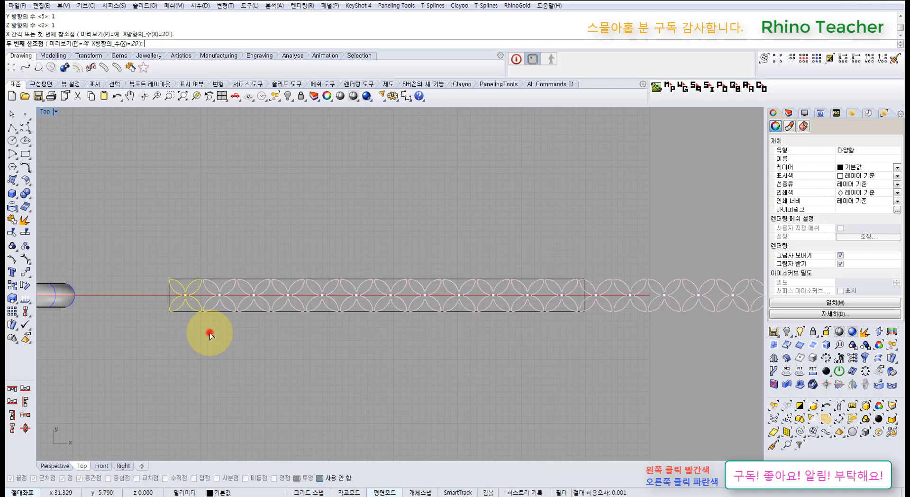
left_click(210, 332)
scroll(230, 324, "down", 5)
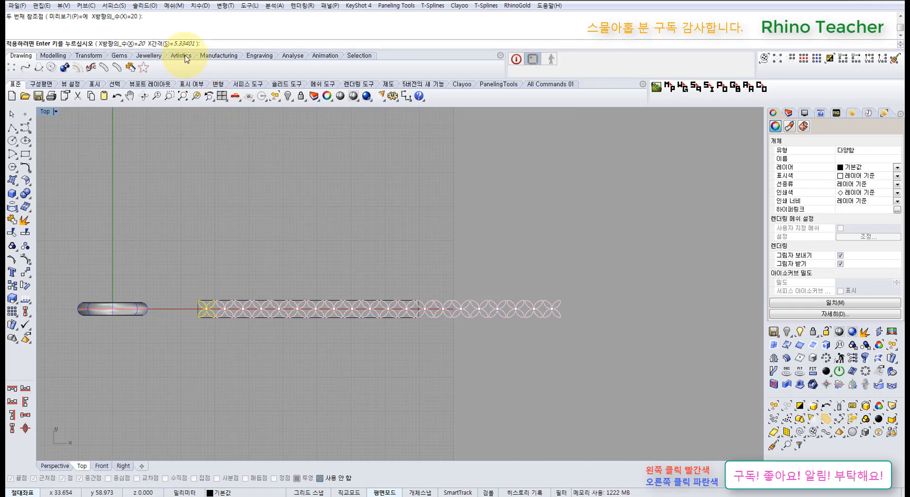
Refine the array's X spacing to 5.3 mm and apply the array.
right_click_drag(355, 309, 349, 168, "ctrl")
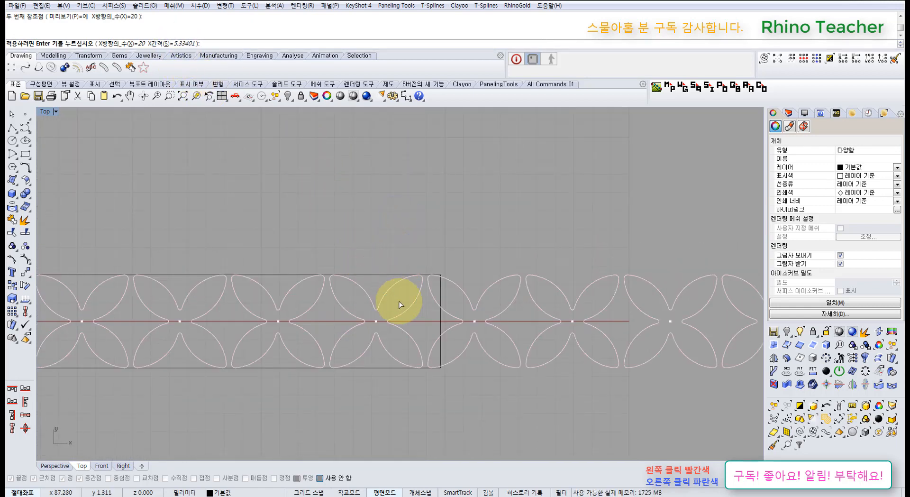
mouse_move(319, 284)
right_mouse_down()
mouse_move(338, 285)
mouse_move(330, 287)
right_mouse_up()
left_click(179, 44)
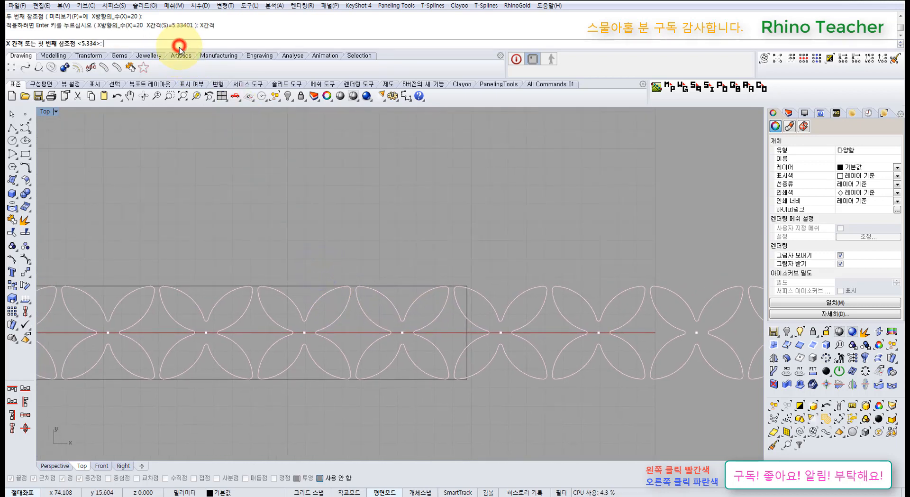
type("5.3")
key("Return")
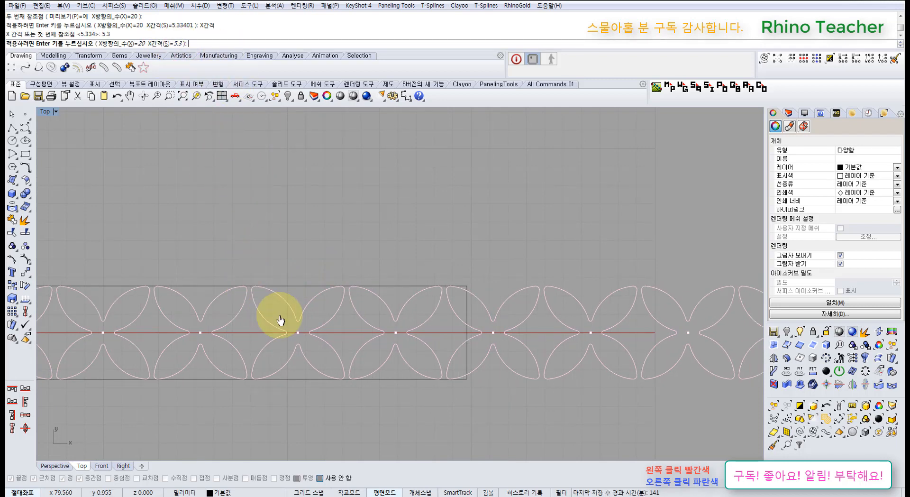
right_click_drag(280, 343, 360, 266)
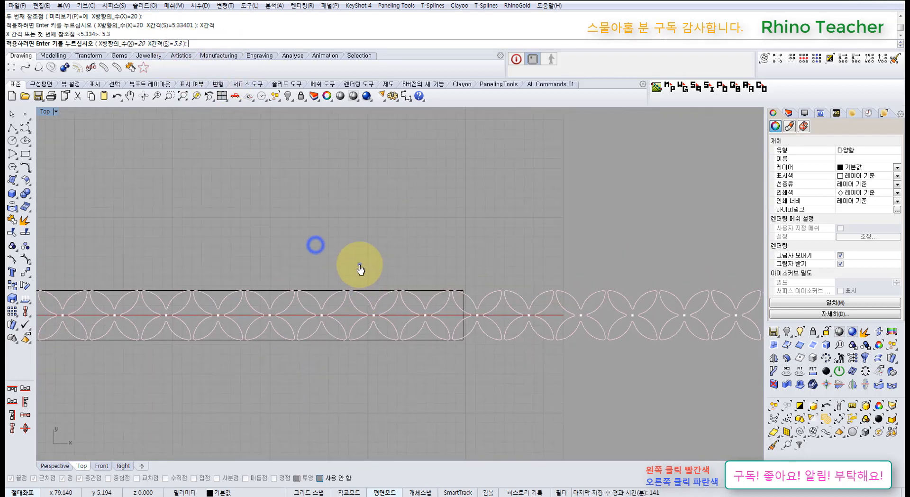
right_click(360, 266)
Select the surplus motif copies that extend past the far end of the strip and delete them.
scroll(359, 266, "down", 6)
right_click_drag(397, 290, 338, 308)
left_click_drag(565, 386, 362, 270)
right_click_drag(400, 318, 499, 327)
key("Delete")
scroll(402, 320, "up", 4)
scroll(462, 319, "down", 6)
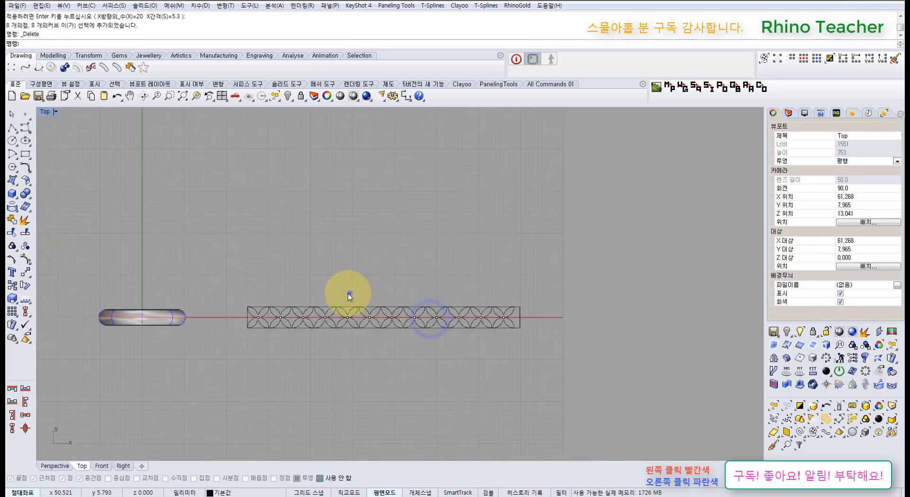
Select the remaining row of motifs and examine how it fits the strip outline at both ends.
right_click_drag(350, 294, 346, 307)
left_click_drag(220, 290, 511, 393)
scroll(313, 325, "up", 8)
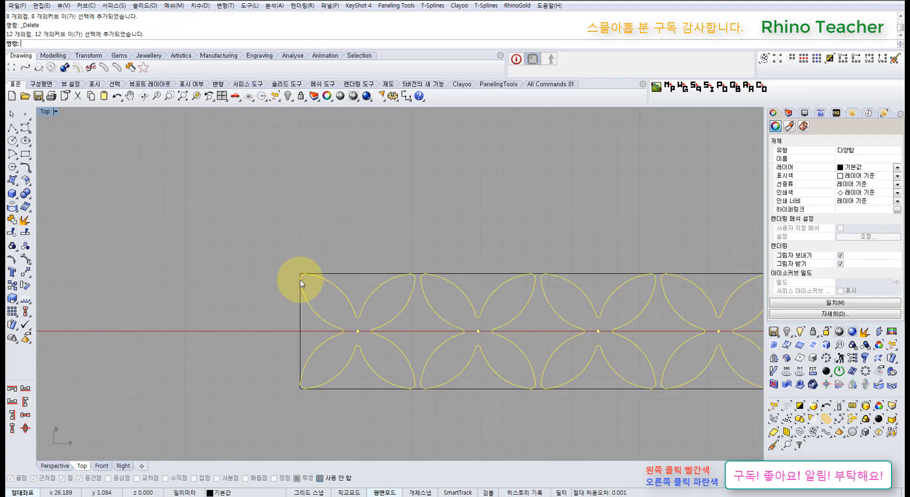
scroll(508, 343, "down", 5)
scroll(352, 315, "up", 5)
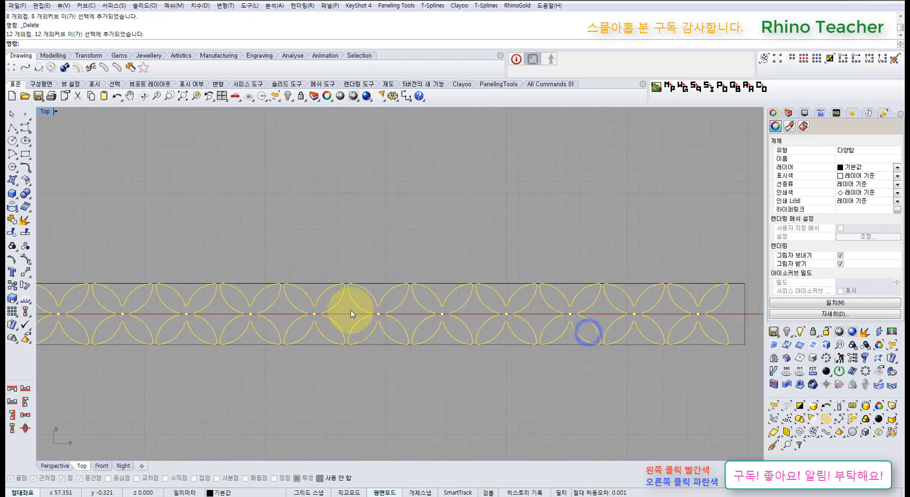
scroll(474, 260, "down", 6)
right_click_drag(634, 327, 328, 341)
scroll(427, 298, "up", 6)
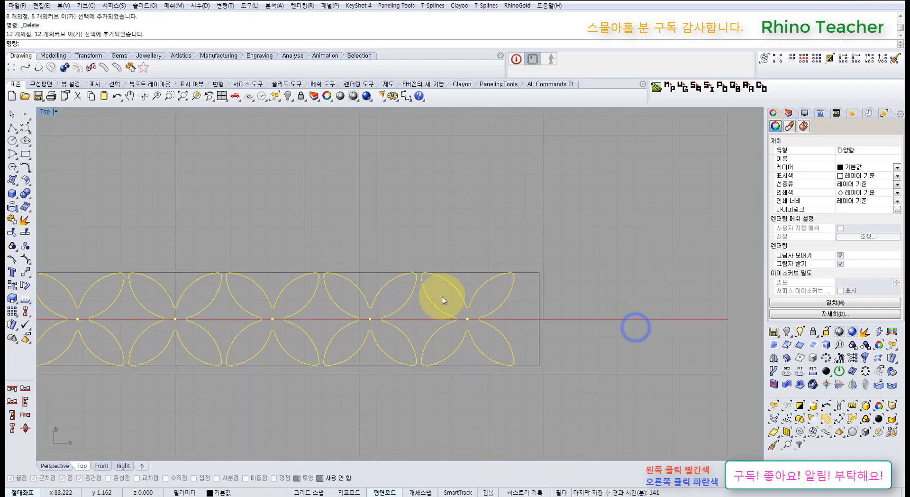
scroll(522, 308, "down", 4)
right_click_drag(477, 326, 497, 339)
scroll(512, 334, "down", 3)
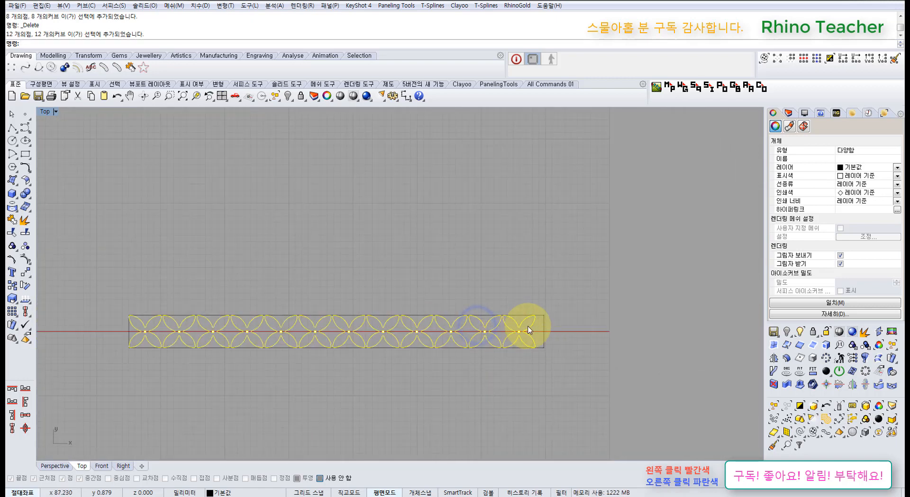
Select all twelve motifs and start a Scale1D with its origin at the midpoint of the strip's starting edge.
left_click(534, 331)
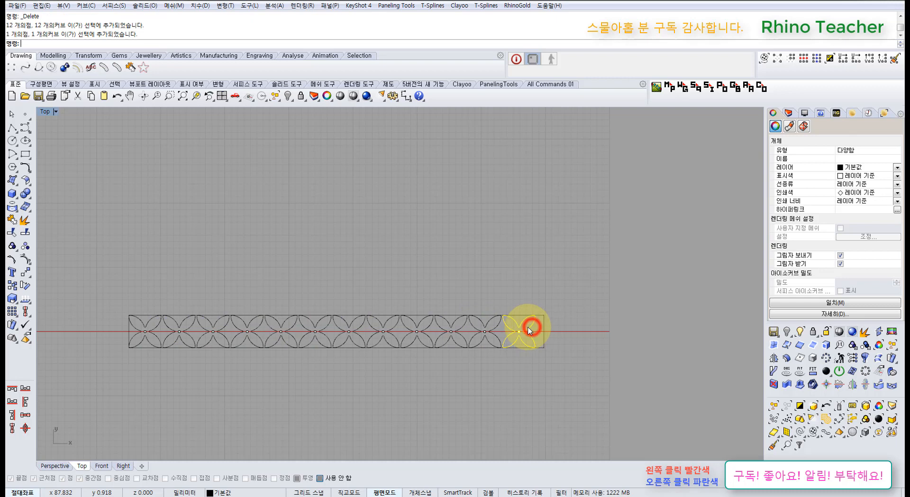
left_click(154, 332)
left_click_drag(106, 280, 541, 403)
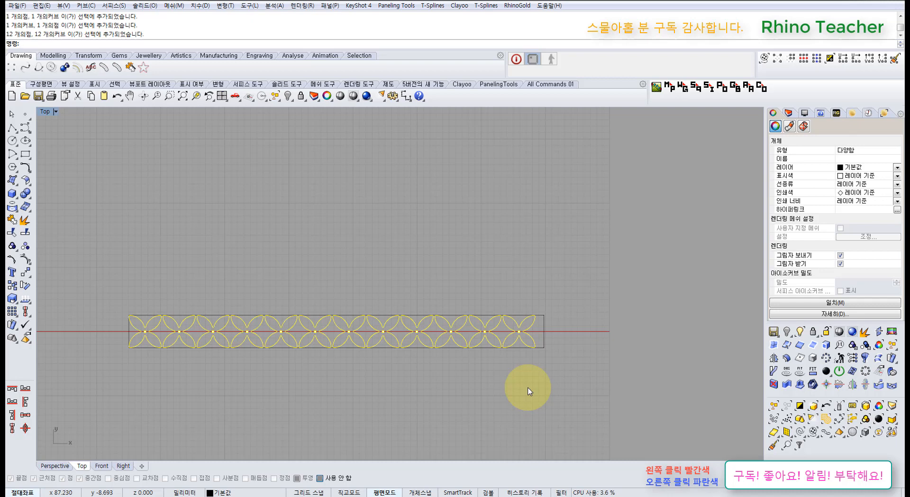
right_click_drag(530, 391, 547, 387)
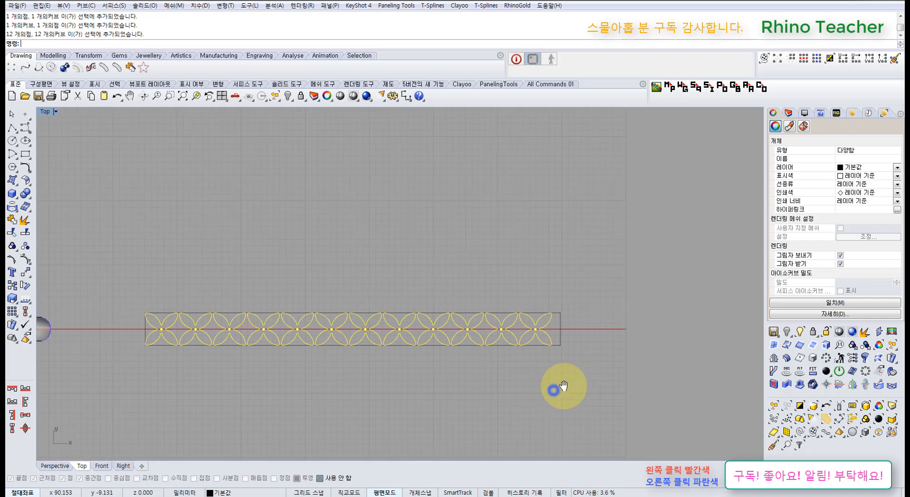
left_click(13, 298)
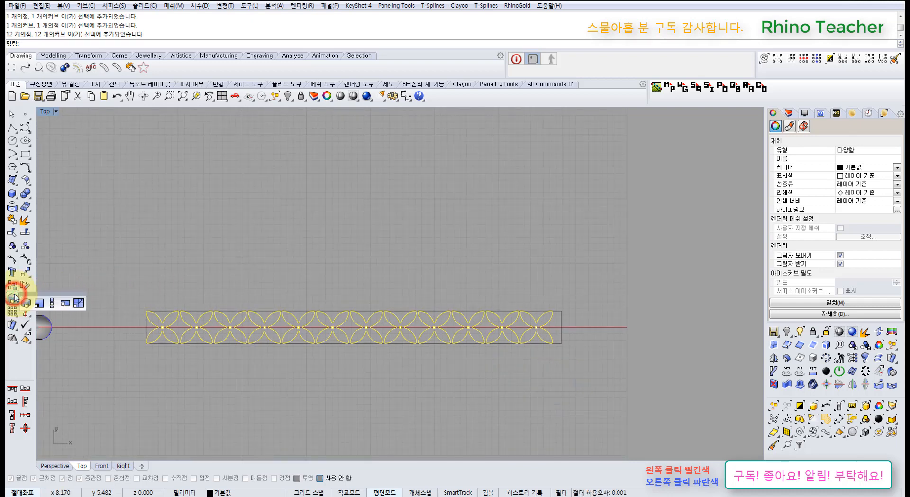
left_click(52, 306)
scroll(143, 327, "up", 5)
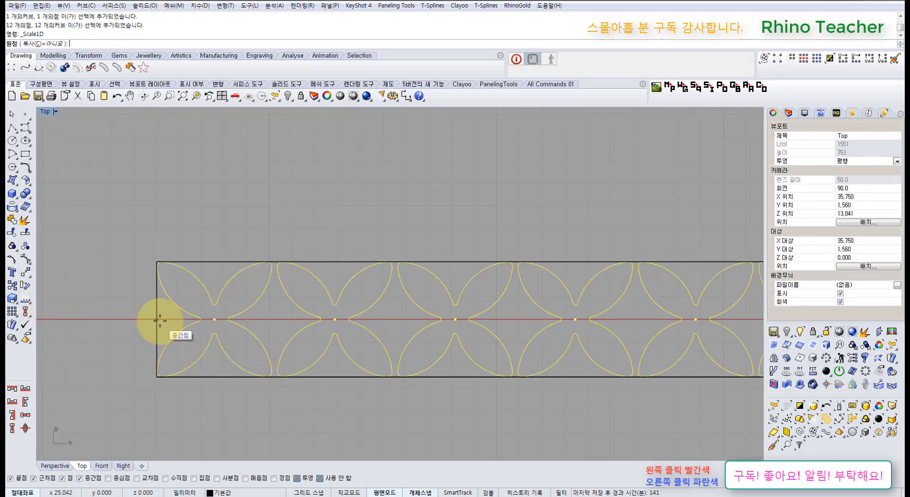
left_click(160, 320)
Stretch the motif row lengthwise from the last motif's outer edge to the strip's far end.
scroll(284, 321, "down", 10)
right_click_drag(528, 331, 209, 354)
scroll(455, 331, "up", 8)
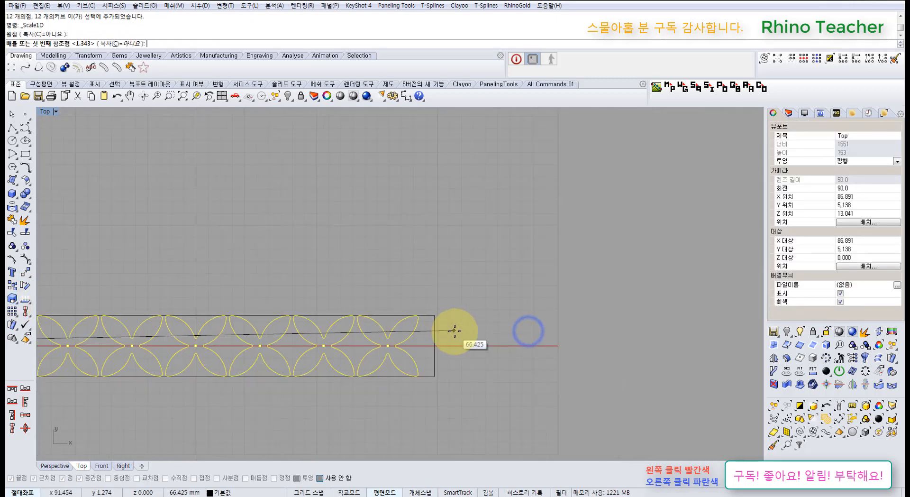
scroll(402, 352, "up", 6)
left_click(402, 351)
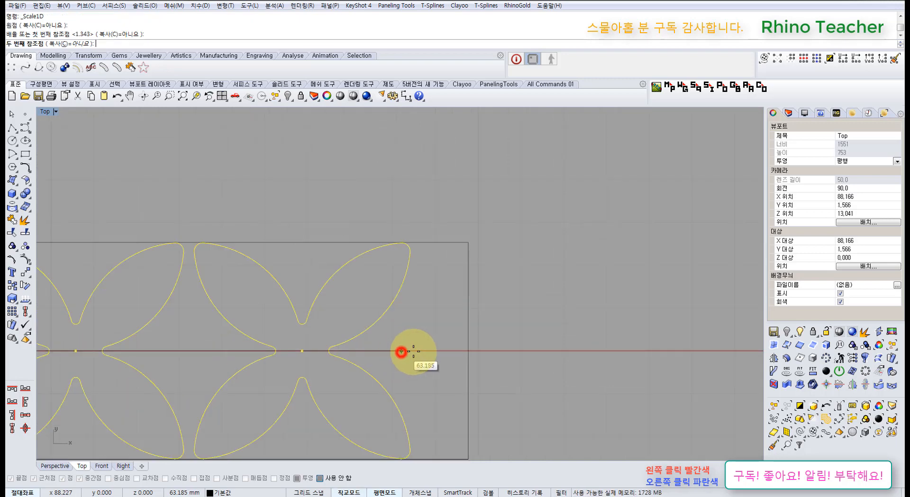
left_click(448, 356)
scroll(463, 351, "down", 5)
left_click(514, 357)
scroll(514, 357, "down", 3)
right_click_drag(394, 375, 455, 355)
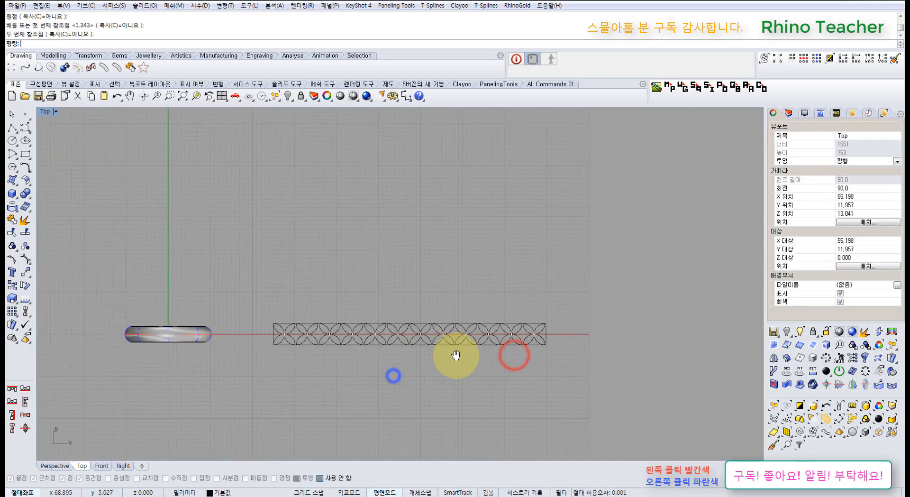
Maximize the Perspective view and frame the ring together with the motif-filled strip.
scroll(377, 357, "up", 3)
key("ctrl+F4")
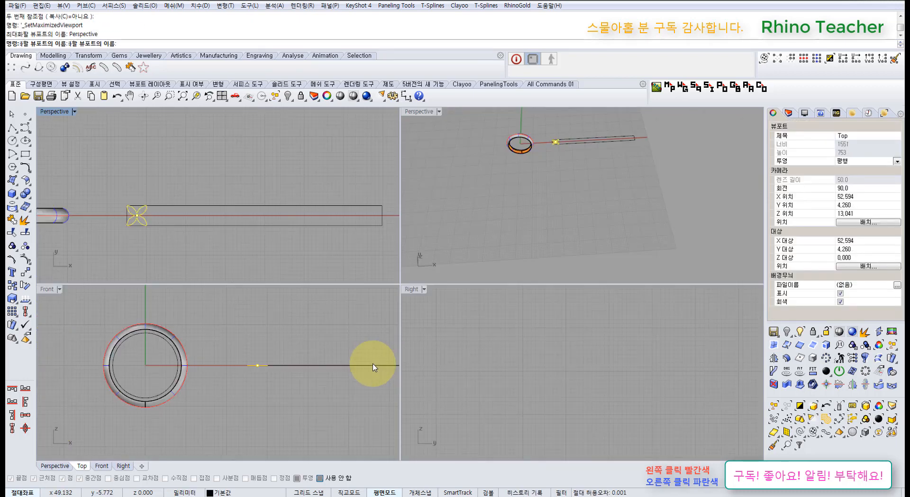
right_click_drag(354, 382, 411, 176)
scroll(419, 220, "up", 4)
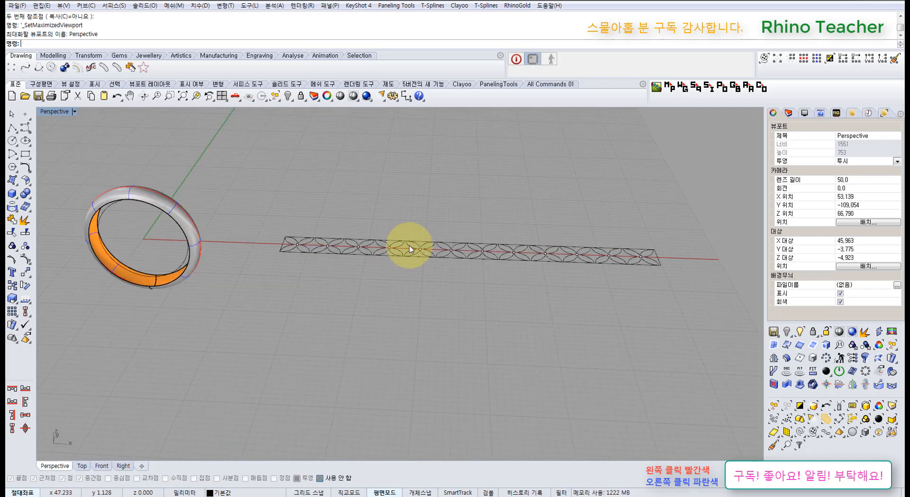
right_click_drag(444, 246, 445, 274)
scroll(445, 274, "down", 4)
right_click_drag(445, 274, 419, 310, "shift")
Select the strip outline together with all twelve motifs inside it.
left_click_drag(289, 242, 457, 352)
left_click_drag(420, 231, 557, 337)
left_click(560, 337)
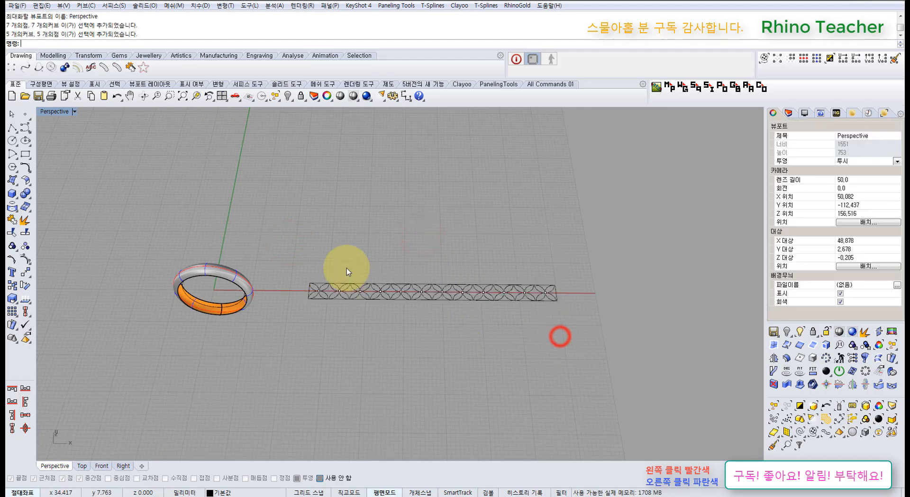
scroll(360, 292, "up", 4)
left_click(374, 301)
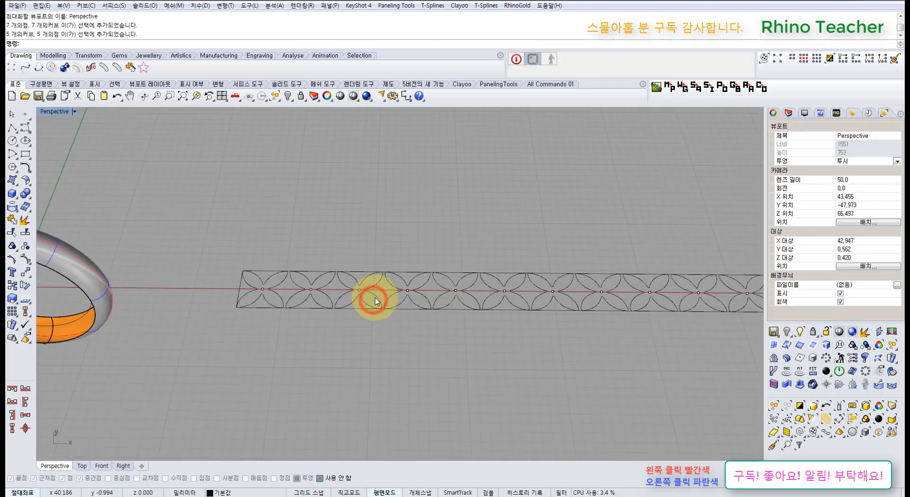
scroll(376, 303, "down", 2)
left_click_drag(381, 353, 546, 395)
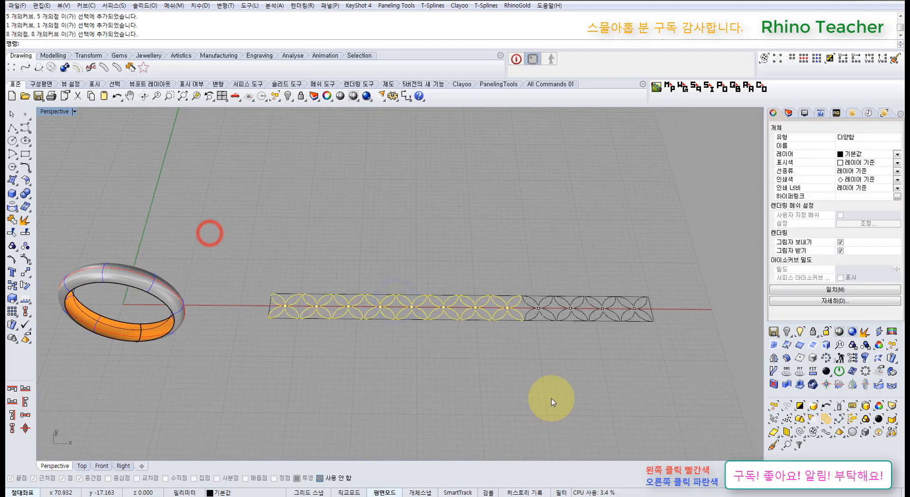
left_click(447, 240)
left_click_drag(220, 224, 710, 394)
scroll(678, 343, "up", 6)
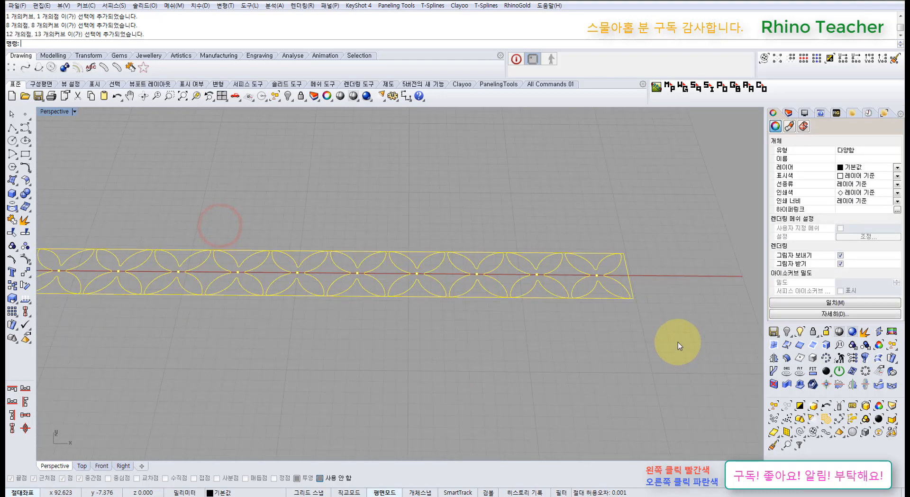
Remove the strip outline from the selection, then clear the remaining motif selection.
scroll(612, 286, "up", 2)
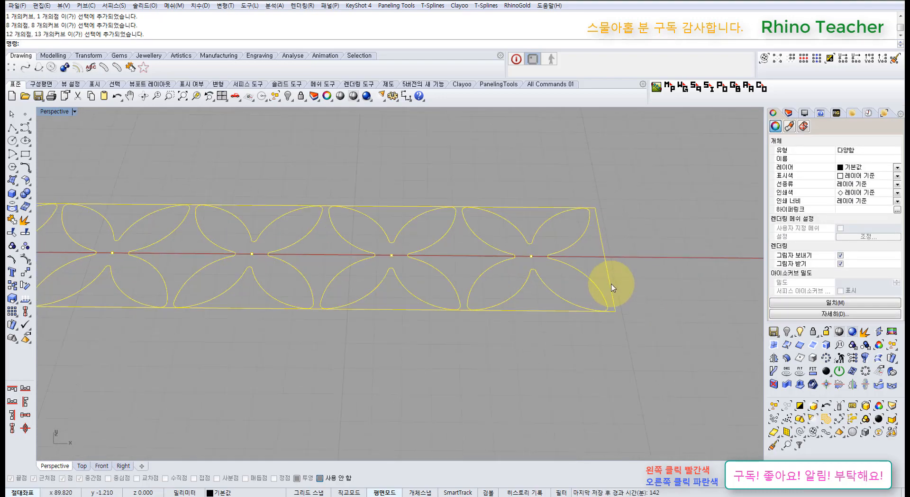
scroll(612, 286, "down", 2)
left_click(613, 286, "ctrl")
scroll(609, 285, "down", 4)
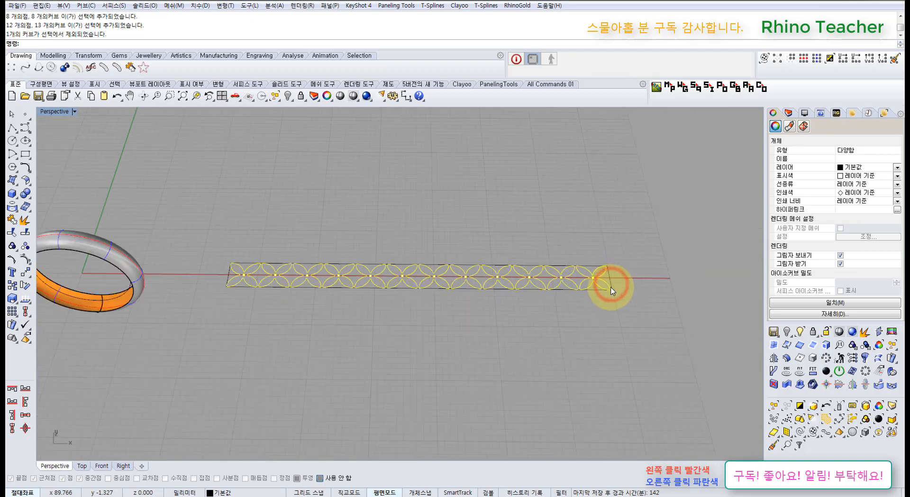
left_click(601, 331)
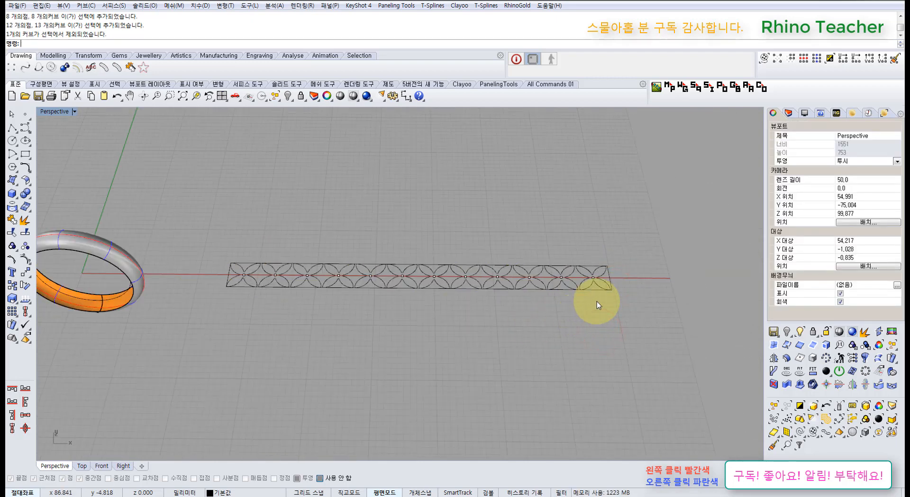
left_click(580, 330)
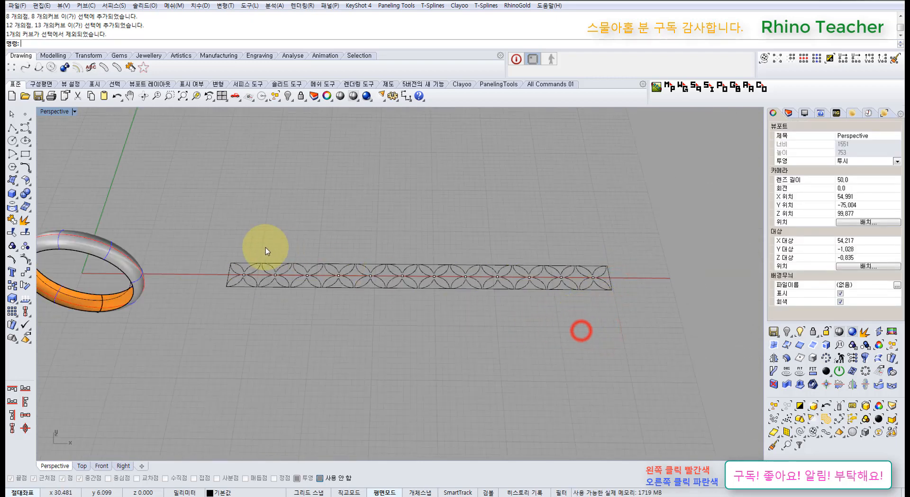
Select the twelve motifs in two groups, leaving the strip outline out, and inspect the row.
left_click(194, 208)
left_click_drag(207, 219, 465, 336)
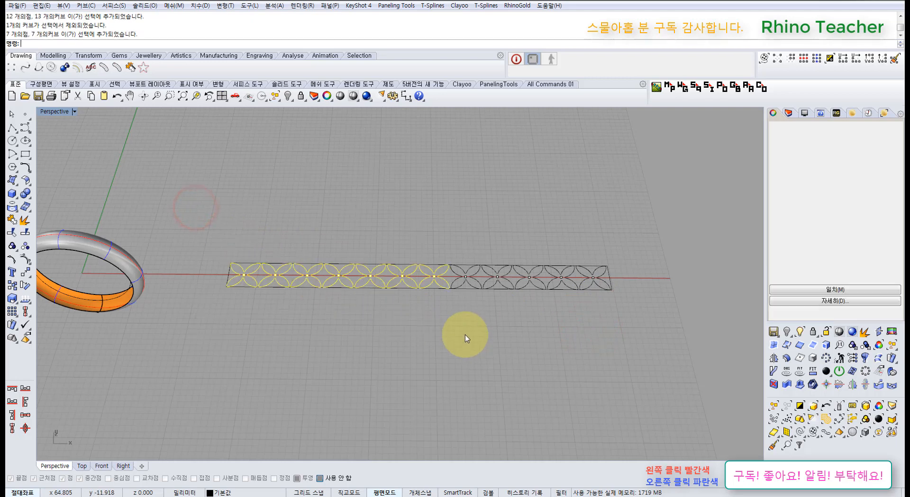
left_click_drag(413, 192, 646, 380, "shift")
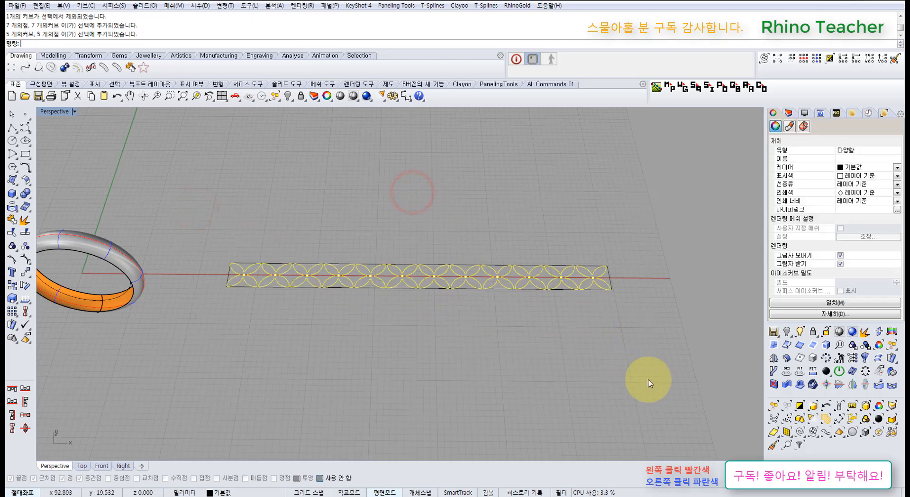
right_click_drag(459, 319, 446, 283)
scroll(446, 282, "up", 6)
right_click_drag(509, 318, 499, 357)
scroll(520, 339, "down", 6)
Undo the last Scale1D on the motif row and redo it.
key("ctrl+z")
left_click(498, 359)
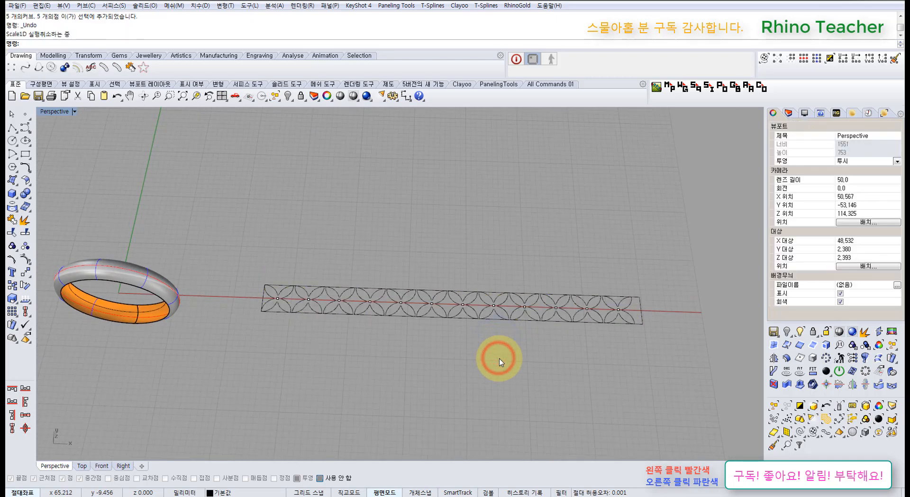
key("ctrl+y")
left_click(499, 360)
right_click_drag(423, 350, 424, 352)
Select the strip outline with all twelve motifs and keep the curve-from-object tools open as a floating palette.
left_click_drag(229, 219, 687, 374)
right_click_drag(170, 283, 307, 314, "shift")
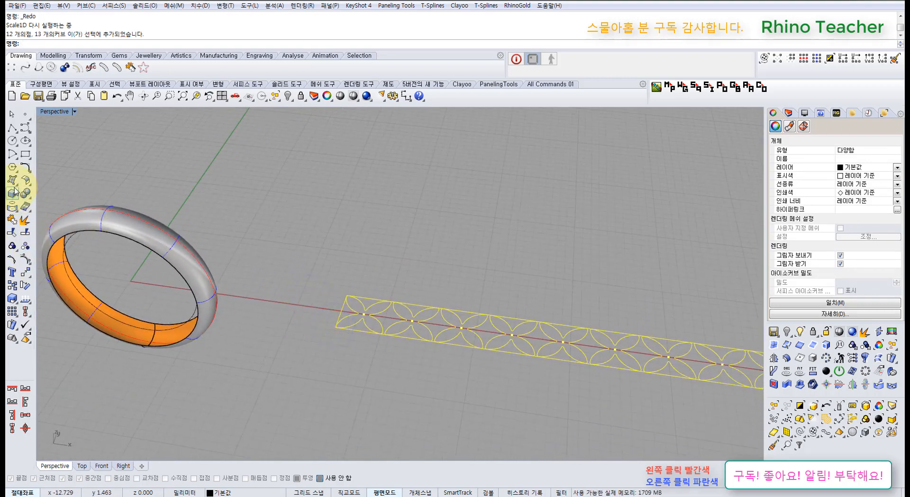
left_click(14, 209)
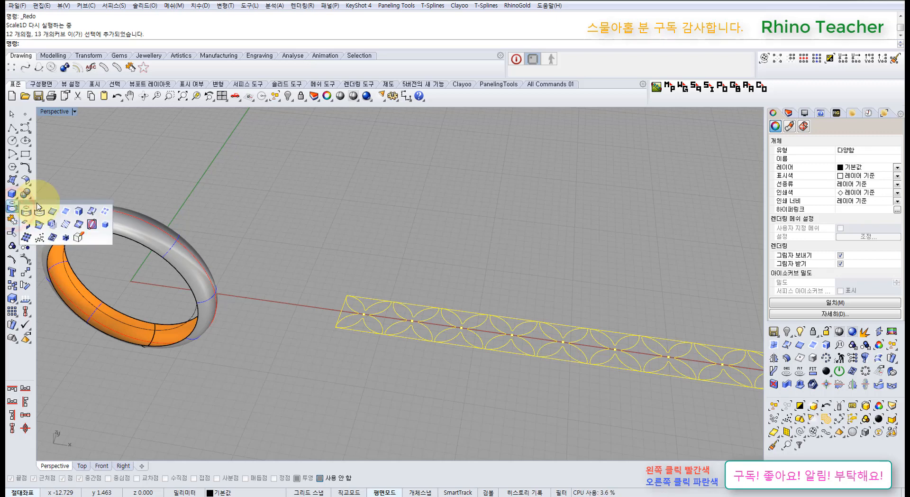
left_click_drag(37, 203, 68, 142)
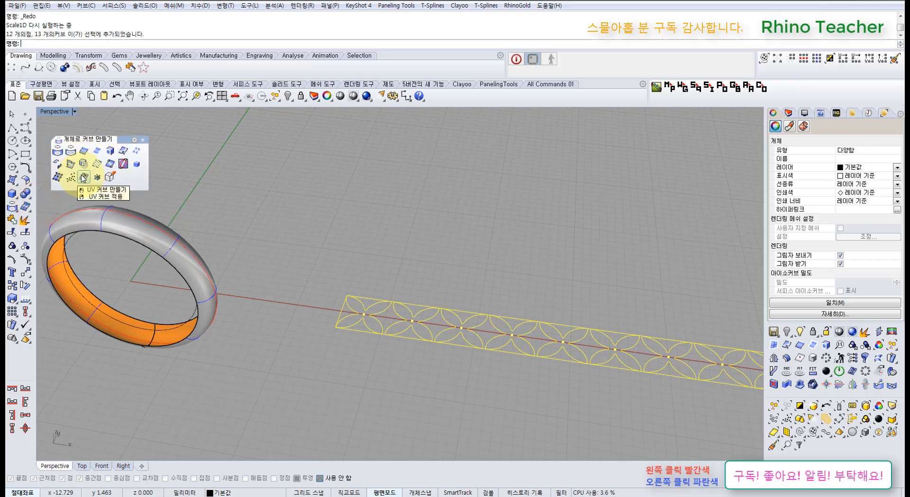
Apply the selected outline and twelve motifs to the ring's outer surface with ApplyCrv.
left_click(83, 178)
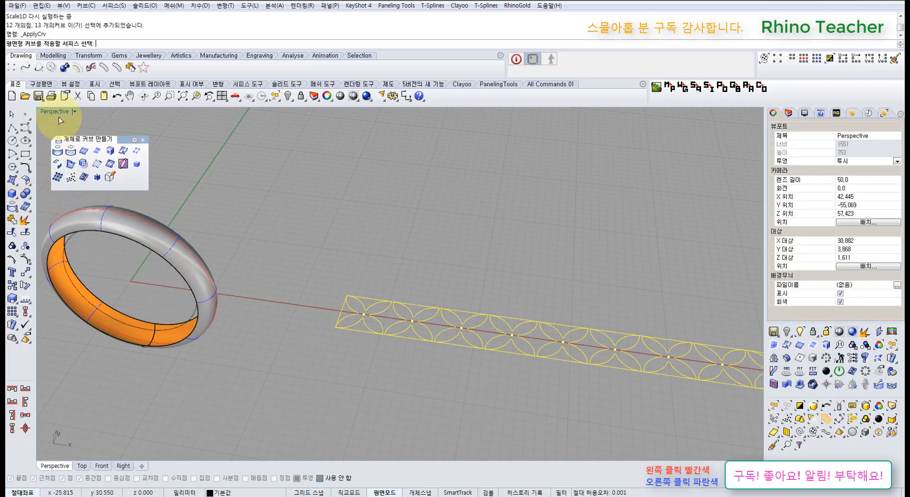
mouse_move(231, 345)
right_mouse_down()
mouse_move(230, 327)
mouse_move(212, 346)
mouse_move(263, 351)
mouse_move(232, 362)
right_mouse_up()
mouse_move(277, 324)
right_mouse_down()
mouse_move(260, 332)
mouse_move(274, 323)
right_mouse_up()
left_click(276, 321)
Examine from several angles how the wrapped motifs lie around the ring's outer surface.
mouse_move(279, 243)
right_mouse_down()
mouse_move(250, 275)
mouse_move(312, 284)
mouse_move(306, 321)
mouse_move(343, 230)
right_mouse_up()
scroll(311, 285, "up", 4)
scroll(310, 285, "up", 4)
scroll(342, 256, "down", 7)
mouse_move(342, 280)
right_mouse_down()
mouse_move(332, 232)
mouse_move(335, 238)
right_mouse_up()
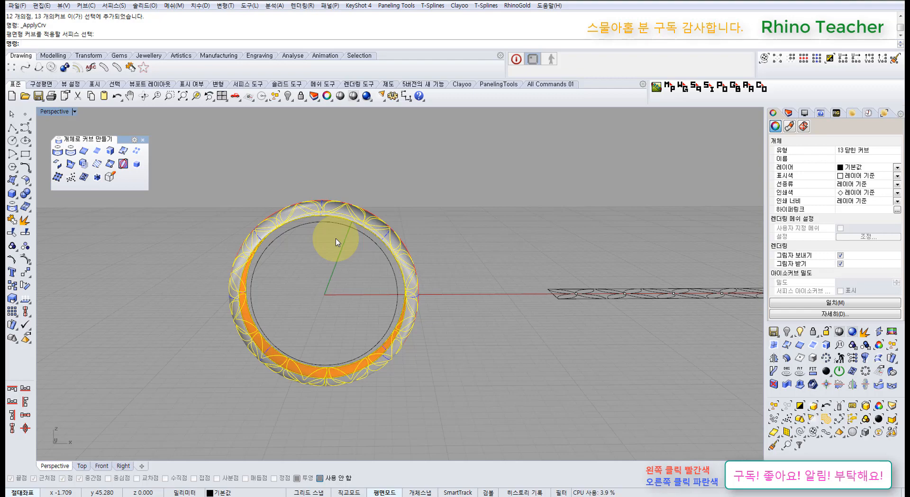
right_click_drag(337, 242, 368, 327)
scroll(366, 286, "up", 4)
scroll(366, 287, "down", 8)
right_click_drag(501, 308, 432, 318, "shift")
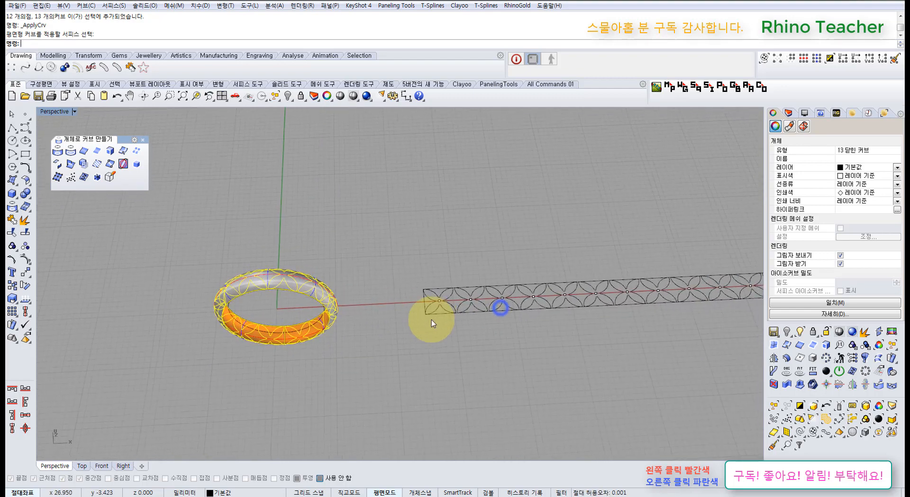
scroll(284, 272, "up", 6)
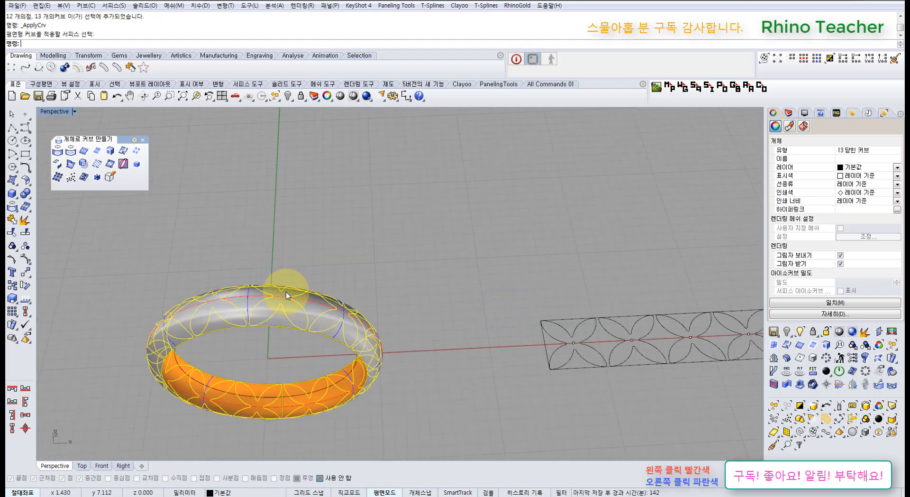
Undo the last ApplyCrv on the ring.
left_click(309, 270)
scroll(327, 290, "down", 3)
key("ctrl+z")
right_click(351, 314)
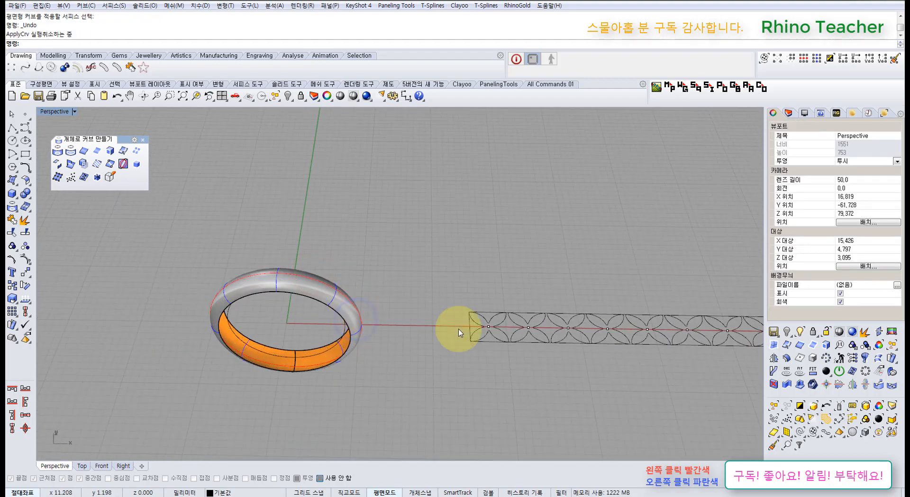
Maximize the Top view and select all twelve motifs without the strip outline.
scroll(604, 336, "down", 3)
right_click_drag(604, 336, 402, 339, "shift")
scroll(442, 337, "up", 5)
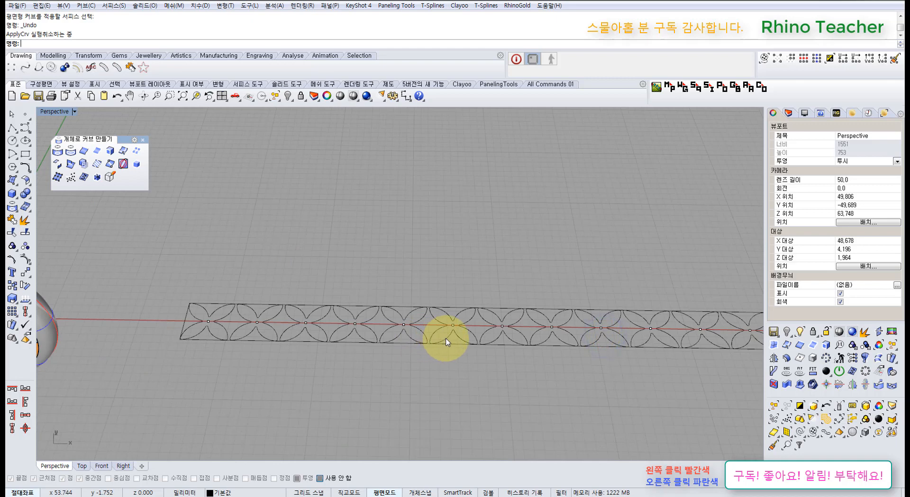
left_click(446, 340)
key("ctrl+F1")
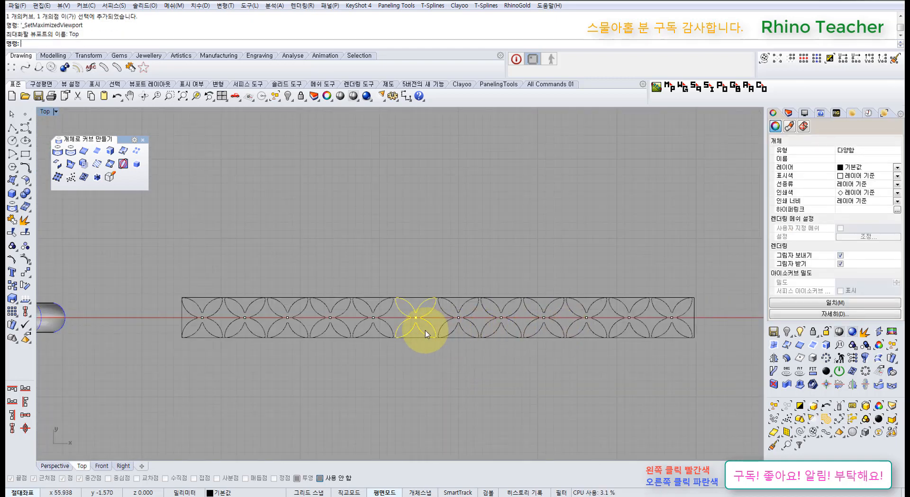
left_click_drag(476, 391, 476, 391)
left_click_drag(413, 247, 699, 416, "shift")
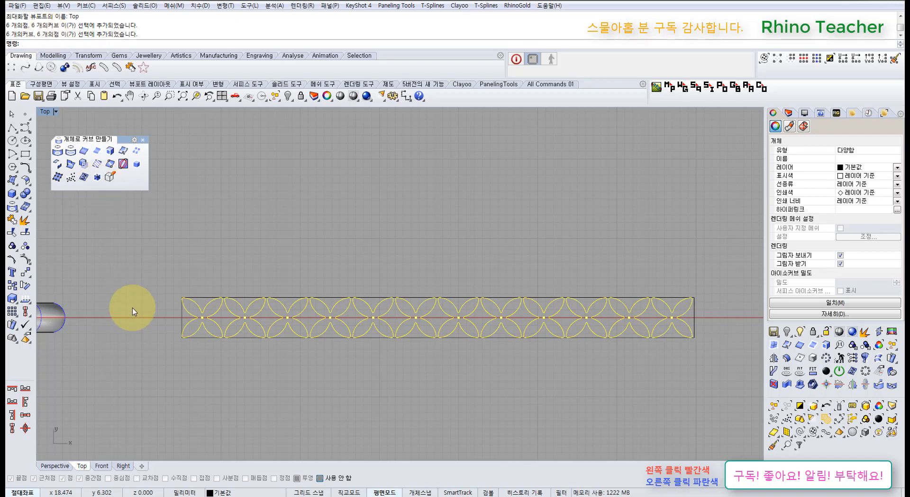
Replace the selection with the strip outline and all twelve motifs together in the Top view.
left_click(148, 354)
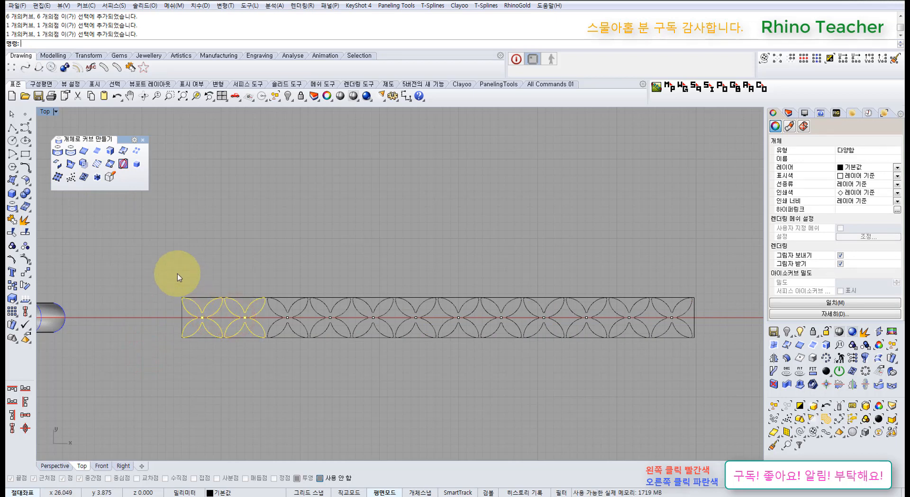
left_click_drag(144, 250, 697, 368)
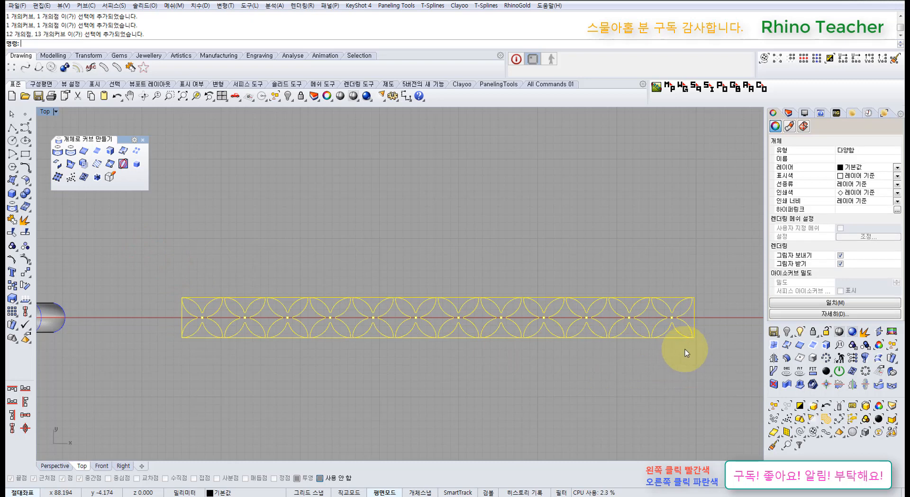
right_click_drag(683, 341, 565, 340)
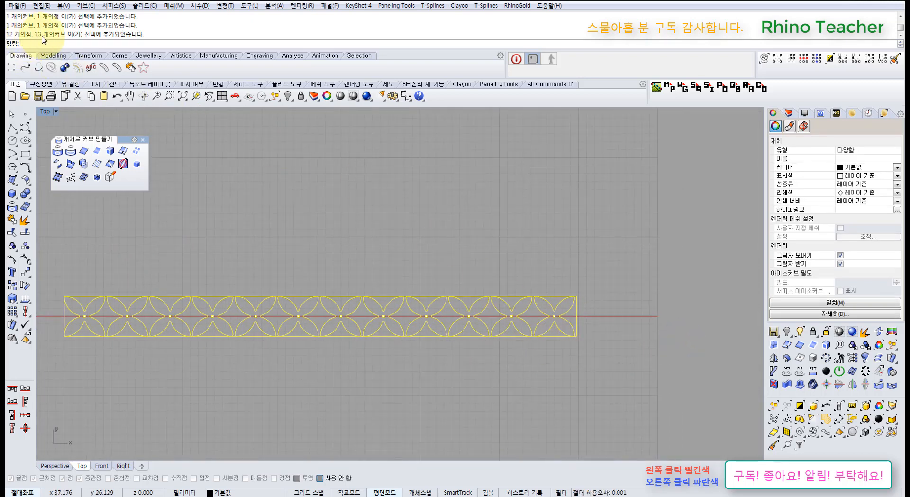
Select only the strip outline, then clear the selection.
left_click(618, 269)
left_click(577, 316)
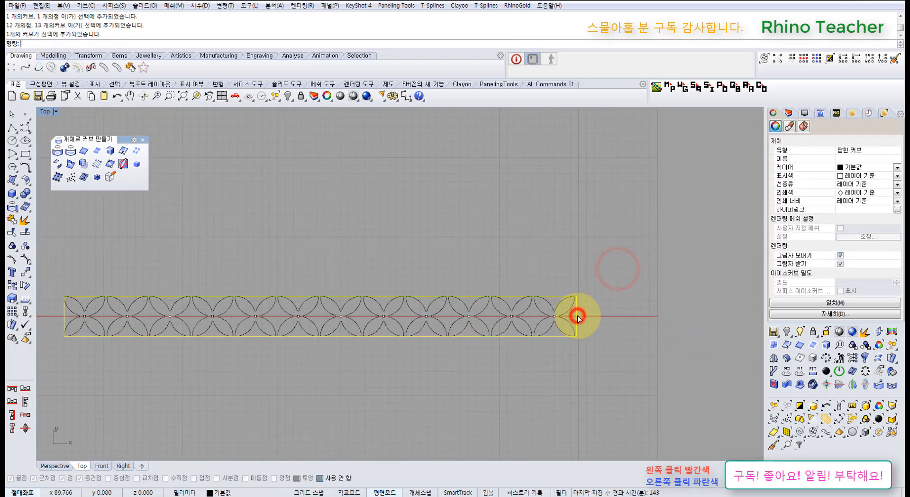
right_click_drag(421, 400, 443, 404)
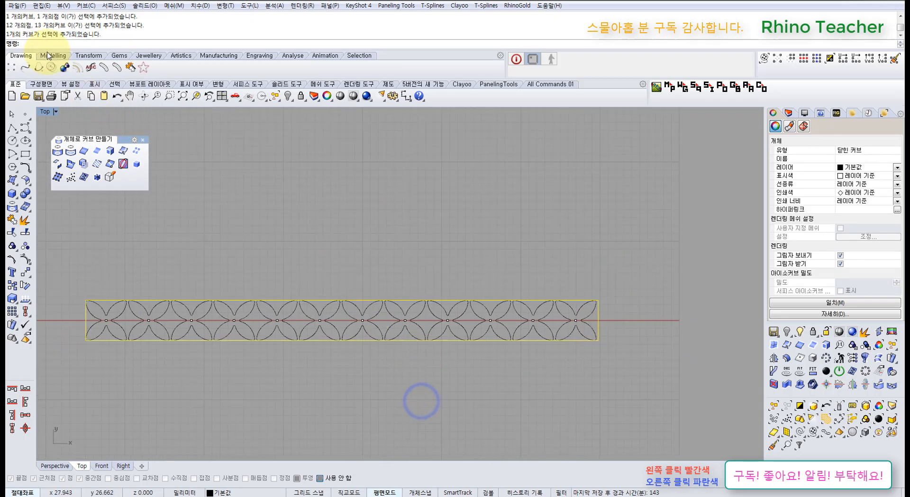
left_click(313, 247)
Select the first four motifs and add the other eight, leaving out the strip outline.
right_click_drag(167, 283, 230, 299)
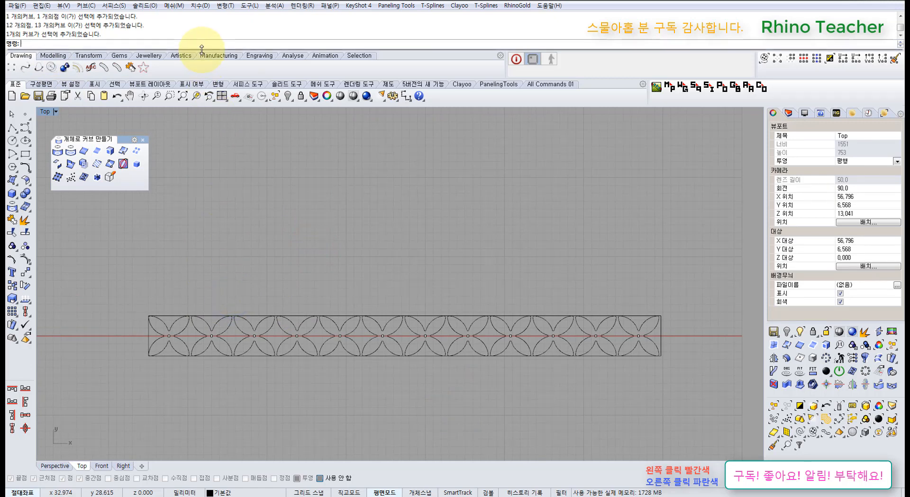
mouse_move(116, 49)
left_mouse_down()
mouse_move(118, 60)
mouse_move(117, 48)
left_mouse_up()
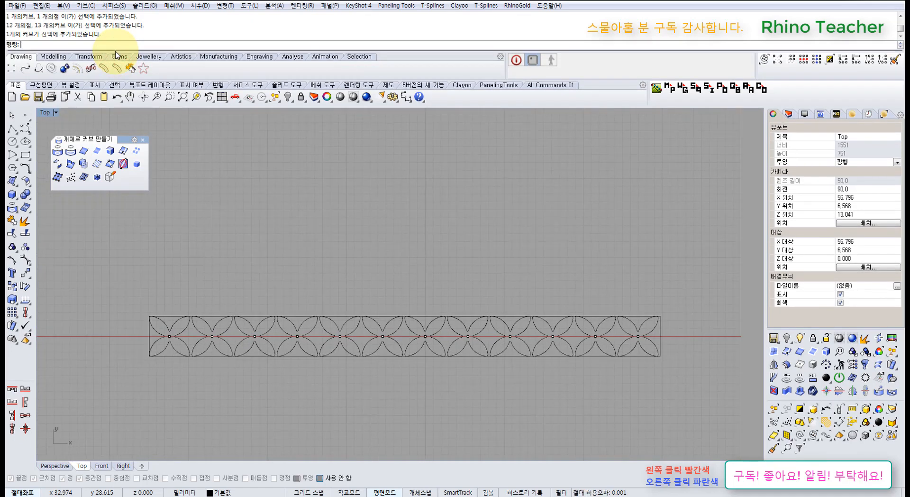
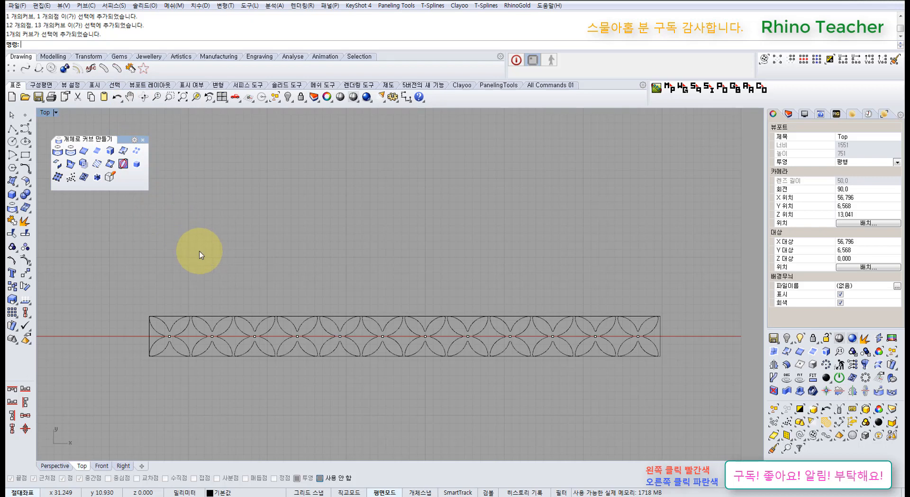
right_click_drag(308, 301, 303, 280)
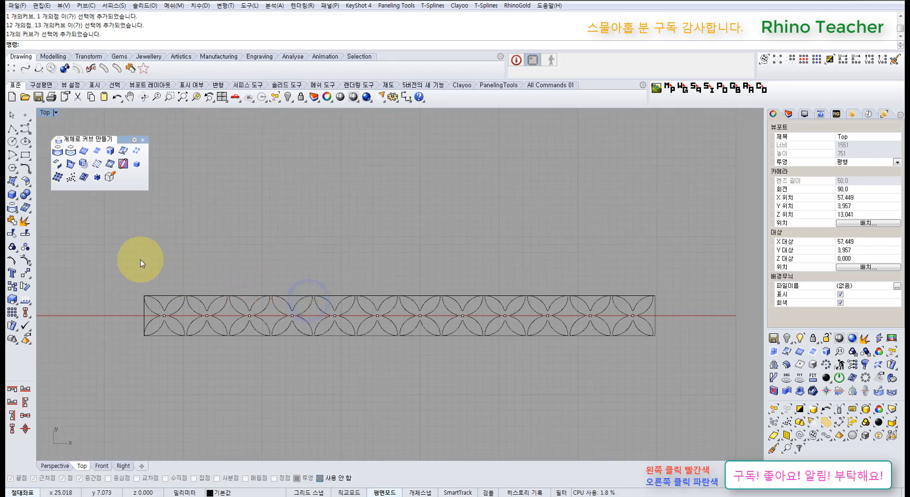
left_click_drag(122, 250, 332, 361)
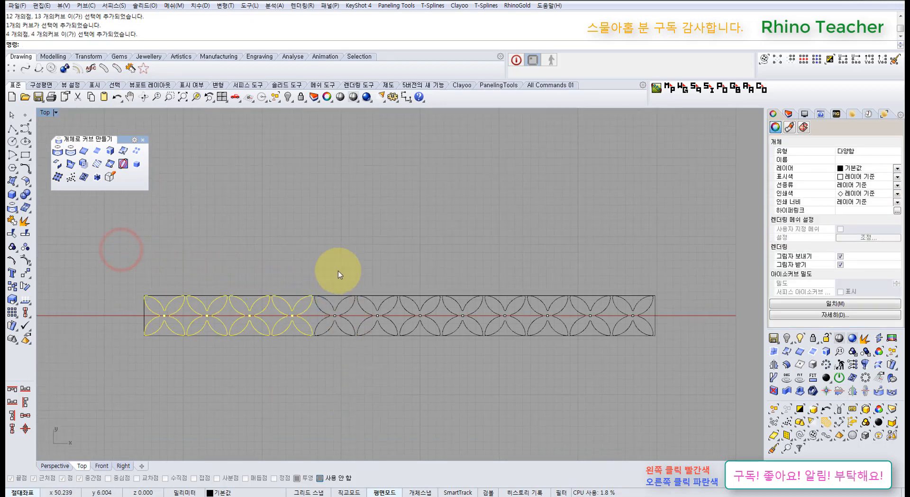
left_click_drag(659, 404, 657, 402)
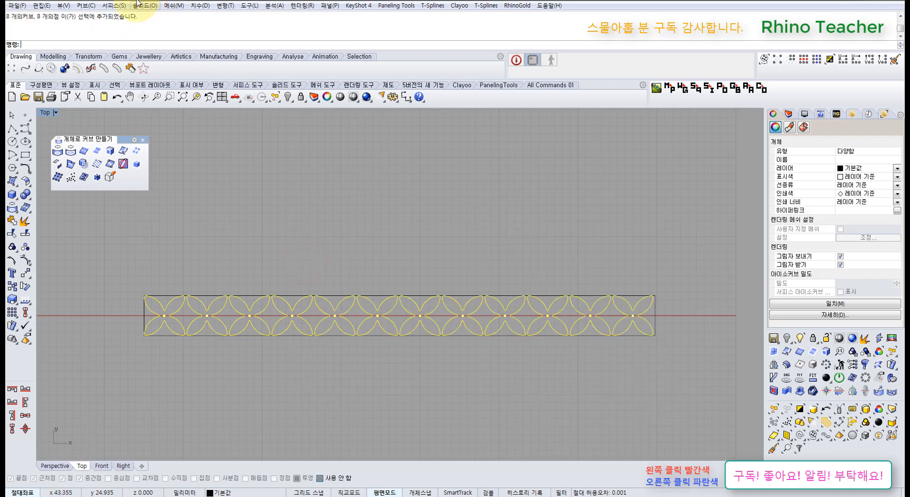
Select the strip outline and all twelve motifs in one go, then clear the selection.
left_click(276, 242)
left_click_drag(112, 237, 657, 356)
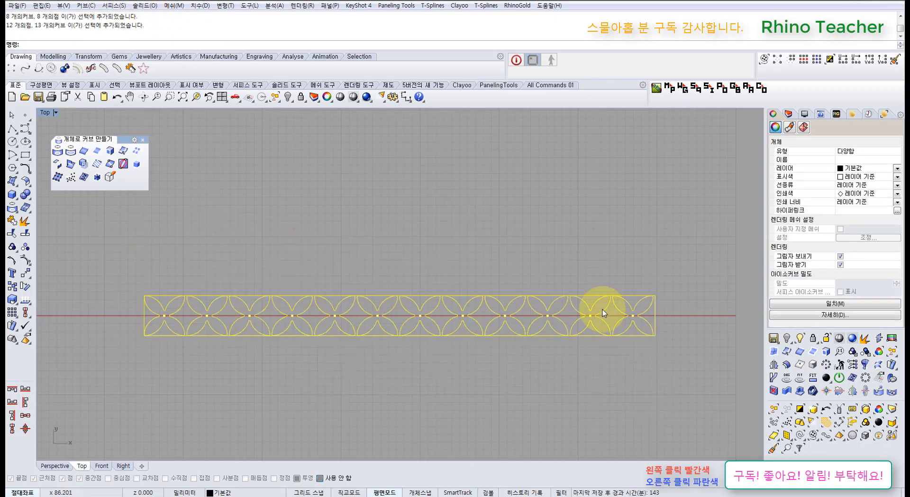
left_click(327, 254)
scroll(370, 319, "down", 2)
right_click_drag(356, 329, 437, 305)
scroll(426, 311, "up", 3)
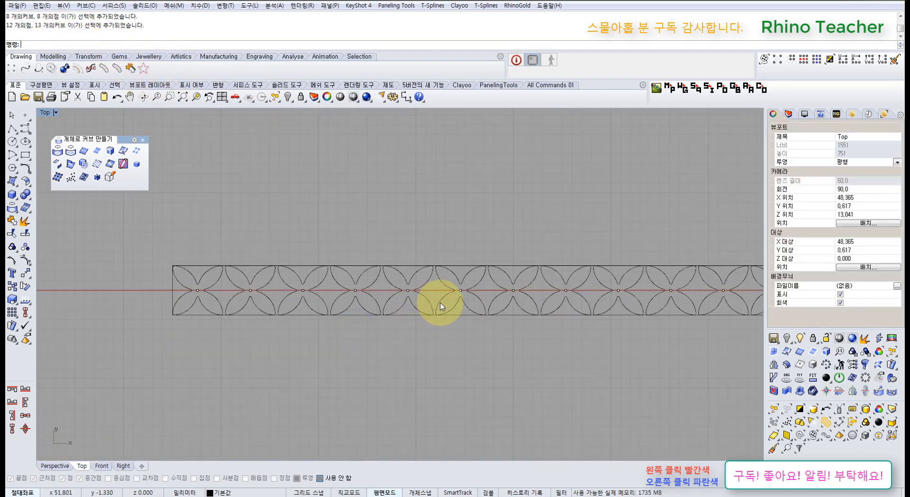
Select one motif near the strip's middle together with the strip outline, switching to the maximized Perspective view.
left_click(475, 300)
key("ctrl+F4")
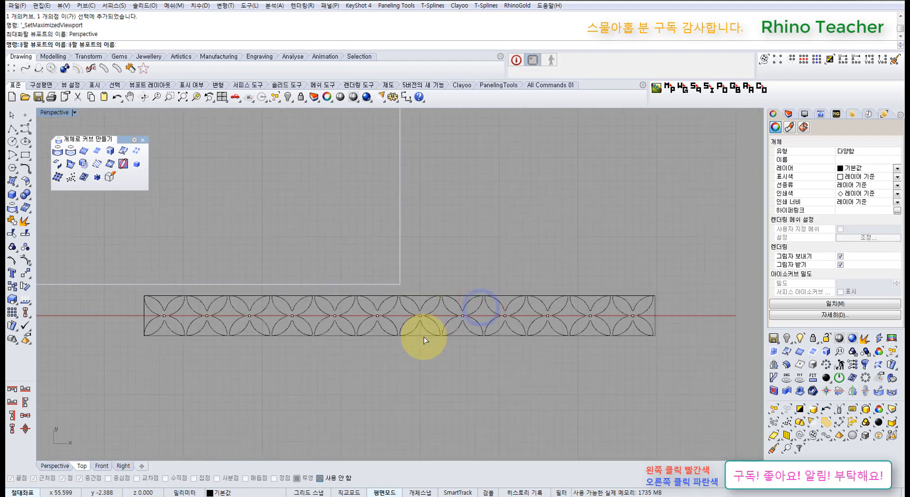
right_click_drag(404, 335, 434, 323)
scroll(462, 318, "up", 5)
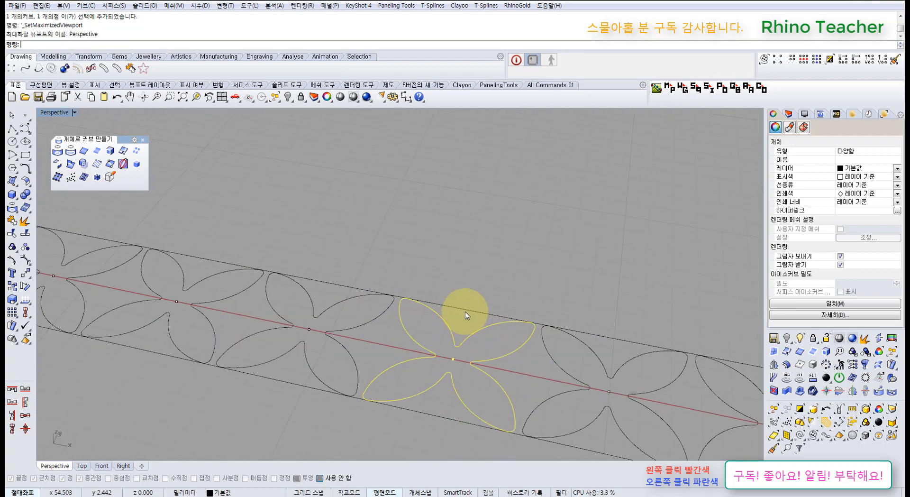
left_click(465, 311)
scroll(465, 310, "down", 5)
right_click_drag(465, 309, 367, 313)
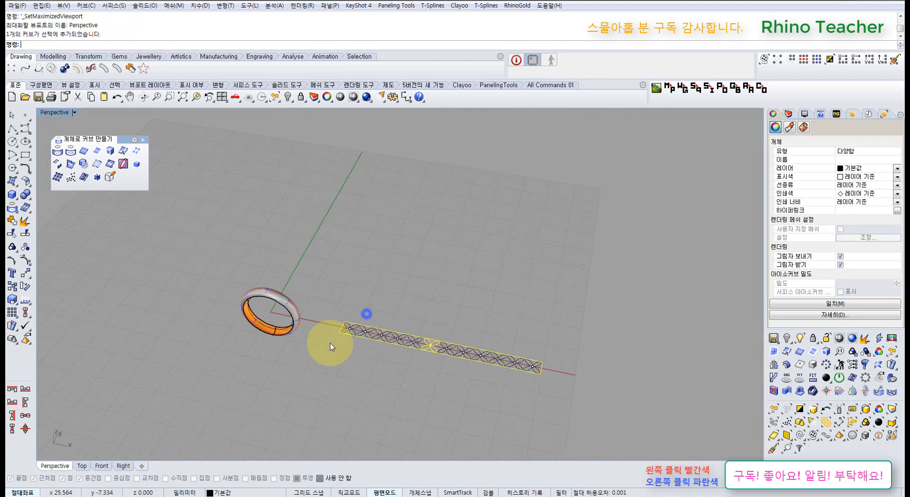
Apply the selected motif and strip outline to the ring's outer surface with ApplyCrv.
left_click(96, 176)
scroll(294, 314, "up", 4)
left_click(291, 322)
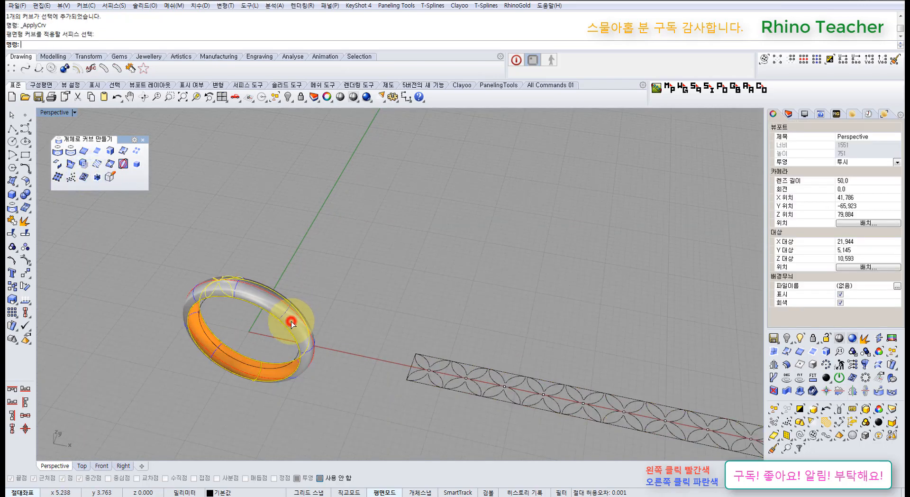
Delete the strip outline curve that ApplyCrv laid on the ring, keeping the wrapped four-petal motif.
right_click_drag(241, 284, 243, 305)
left_click(305, 248)
right_click_drag(187, 306, 262, 249)
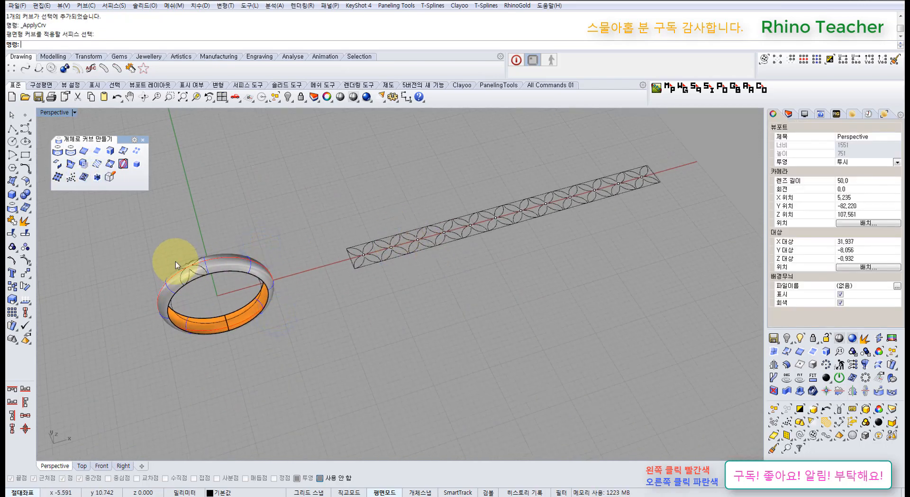
scroll(177, 260, "up", 4)
scroll(230, 304, "up", 5)
right_click_drag(285, 304, 300, 258)
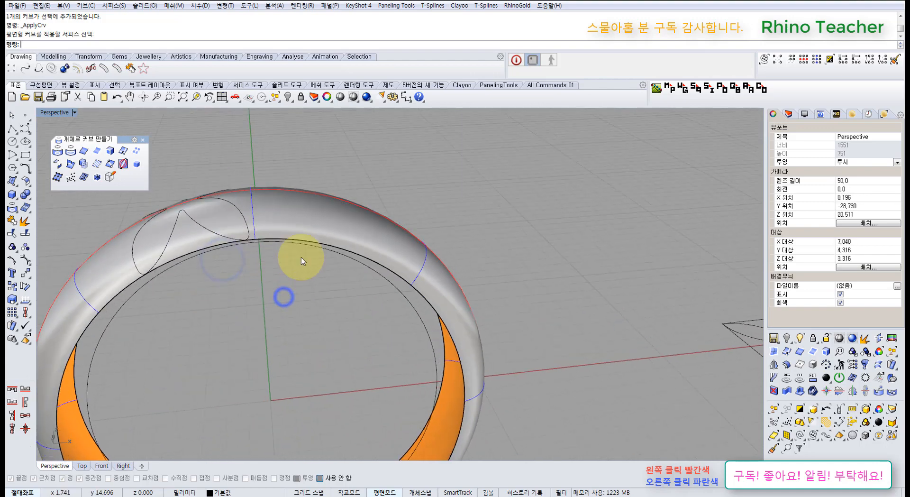
left_click(373, 263)
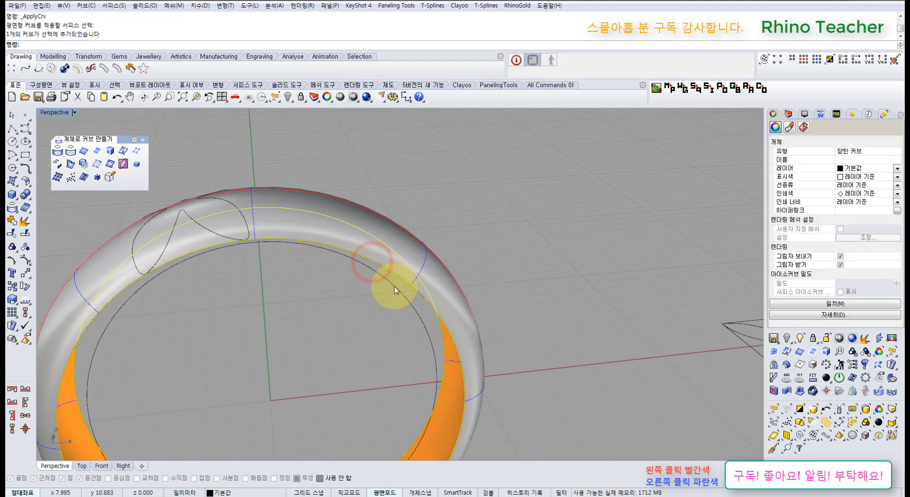
key("Delete")
In the Front view, rotate the wrapped motif about origin 0, from its quadrant-snapped centre to the vertical axis at the ring's top.
scroll(329, 266, "down", 3)
right_click_drag(301, 252, 372, 254)
right_click_drag(283, 272, 311, 261)
left_click_drag(256, 214, 439, 369)
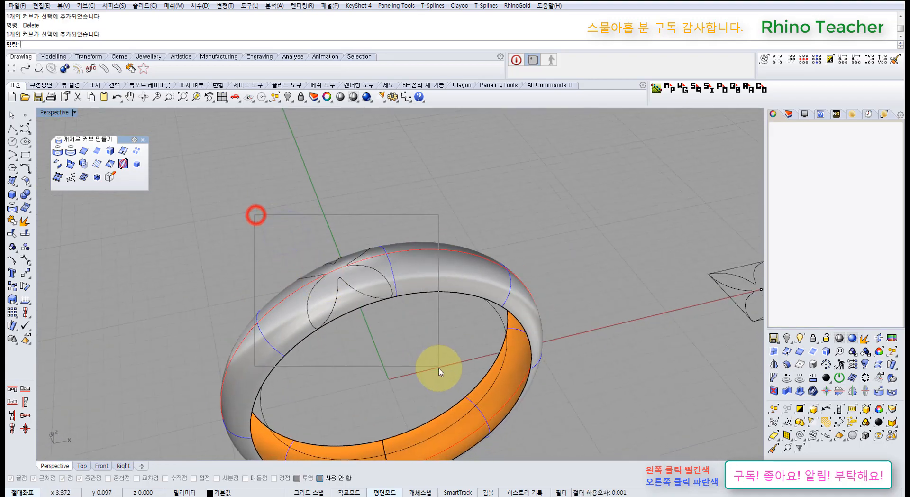
right_click_drag(402, 357, 378, 332)
key("ctrl+F2")
right_click_drag(237, 287, 288, 319)
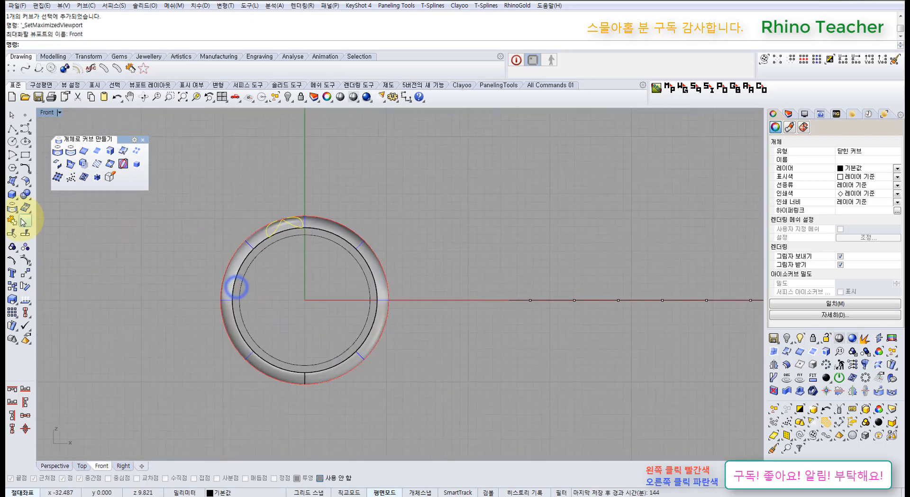
left_click(26, 287)
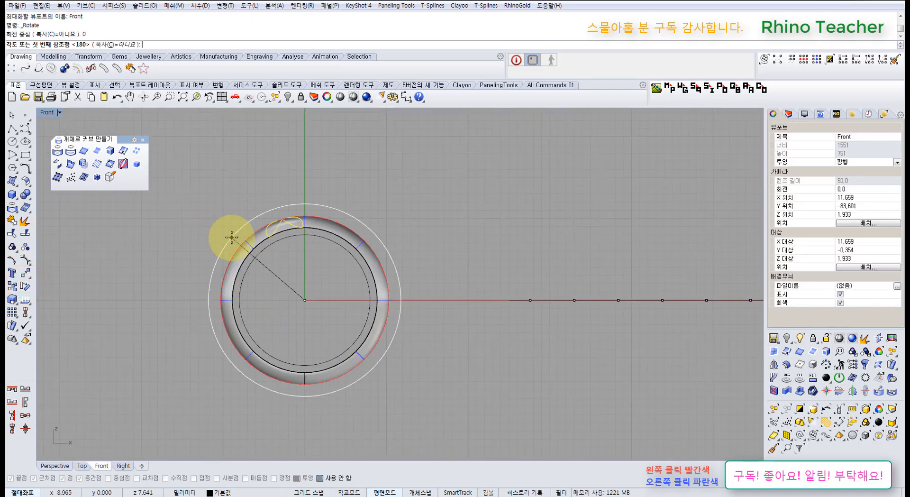
scroll(232, 237, "up", 10)
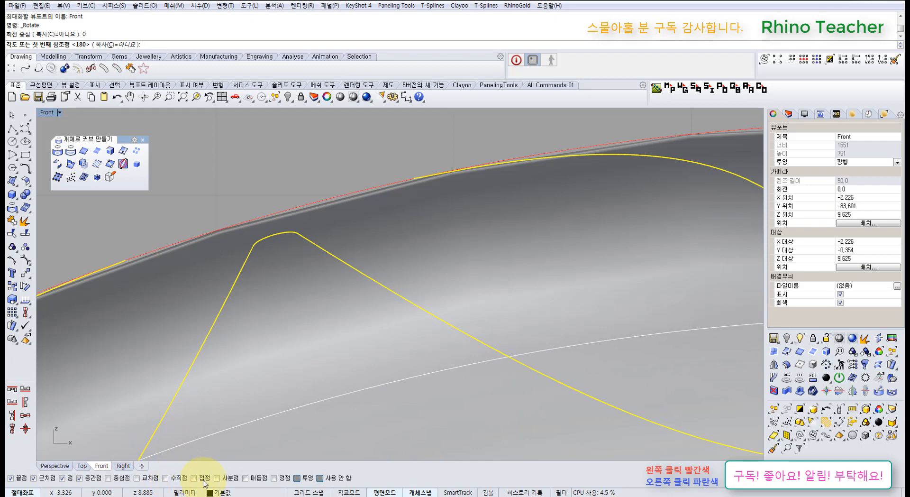
left_click(218, 478)
scroll(284, 242, "down", 3)
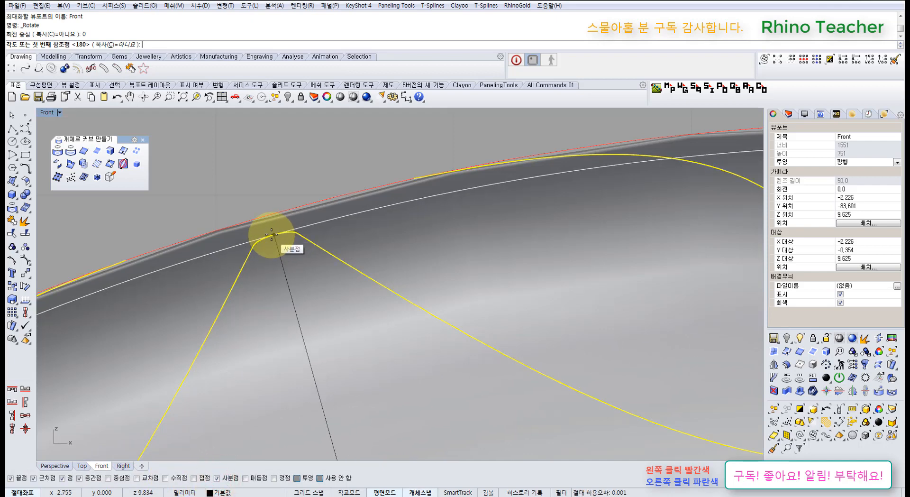
left_click(272, 234)
scroll(285, 209, "down", 4)
left_click(356, 189)
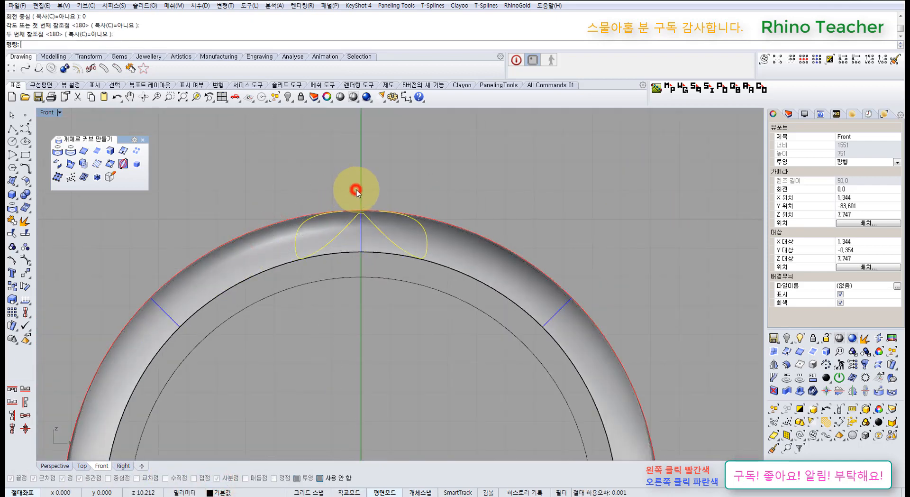
scroll(370, 228, "up", 4)
Rotate the outer ring surface half a turn about origin 0 in the Front view, moving its seam from the ring's bottom to its top.
key("ctrl+F4")
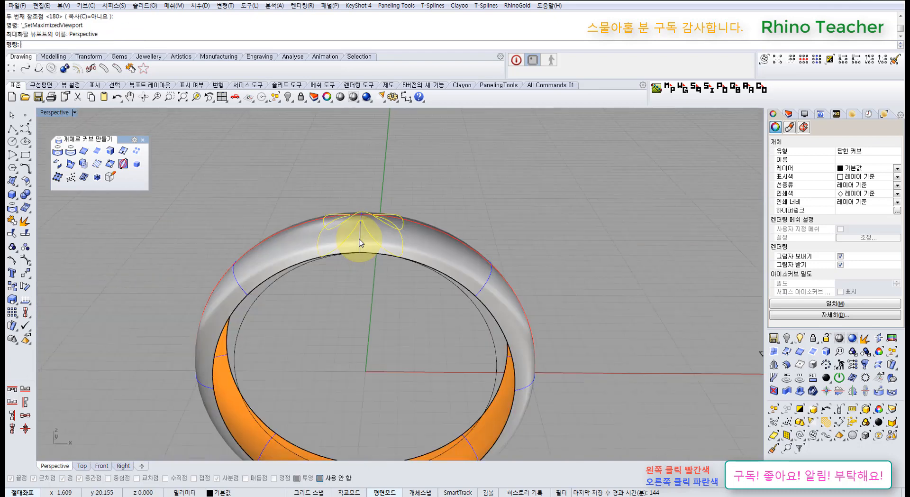
left_click(421, 256)
scroll(421, 258, "down", 4)
right_click_drag(386, 316, 386, 256)
key("ctrl+F2")
scroll(359, 296, "down", 8)
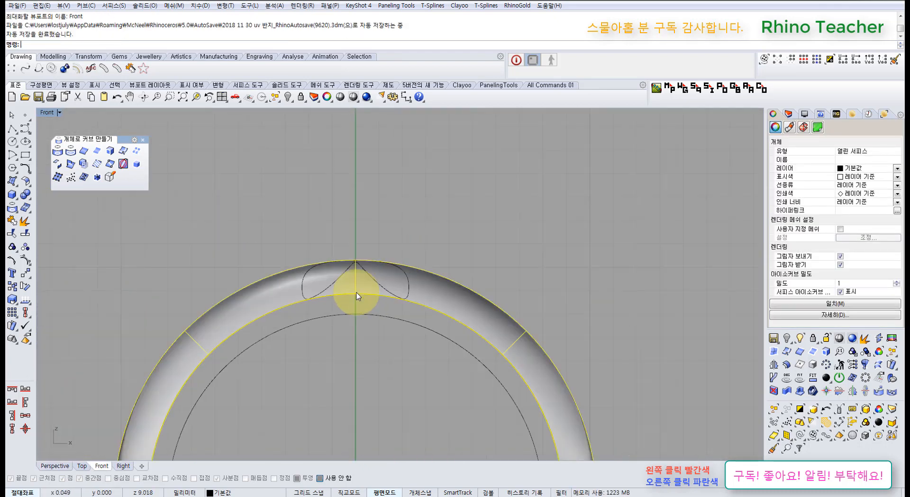
right_click_drag(373, 359, 360, 264)
left_click(25, 286)
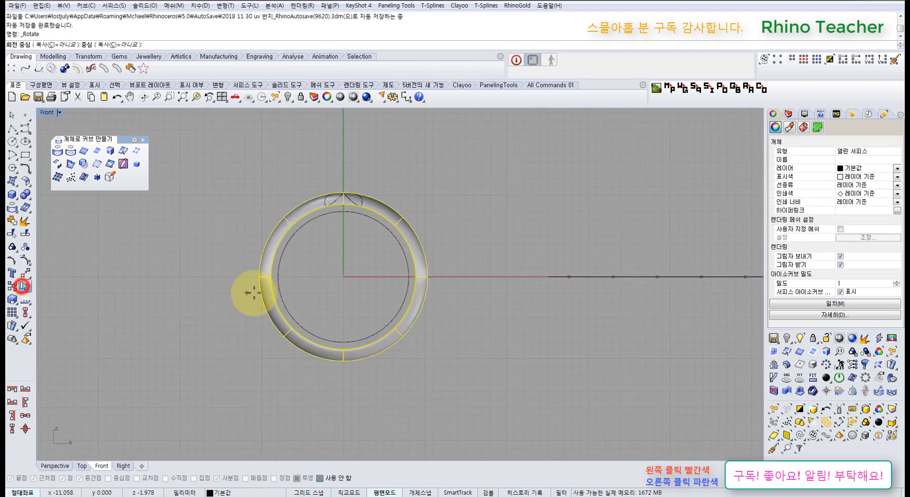
type("0")
key("Return")
left_click(343, 429)
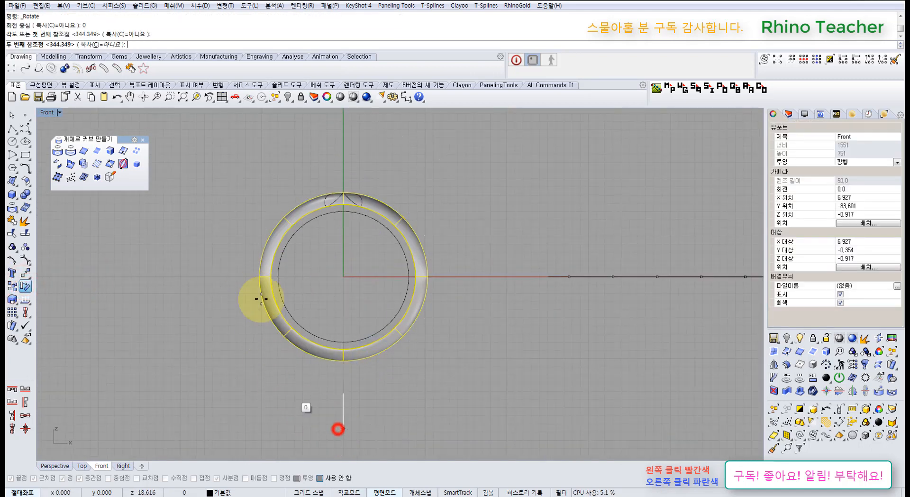
left_click(342, 173)
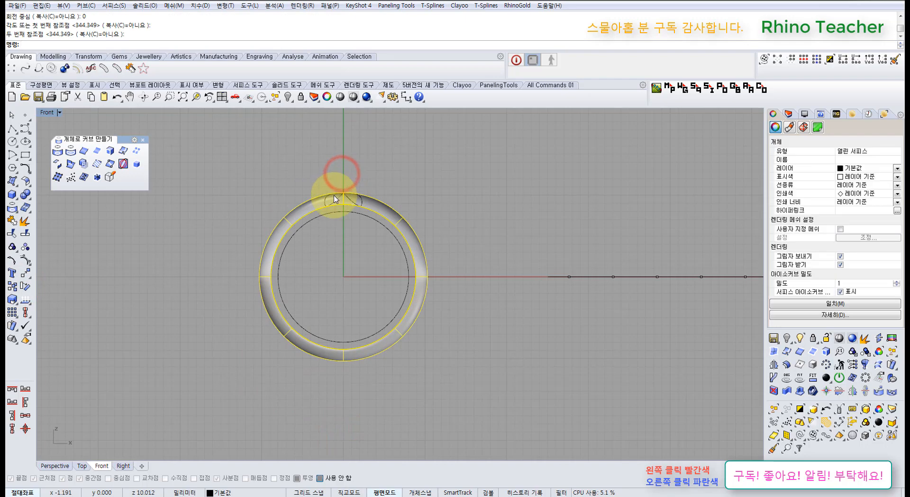
Split the rotated ring surface with the motif curve in the Perspective view.
key("ctrl+F4")
left_click(484, 178)
right_click_drag(465, 171, 388, 262)
scroll(375, 309, "up", 5)
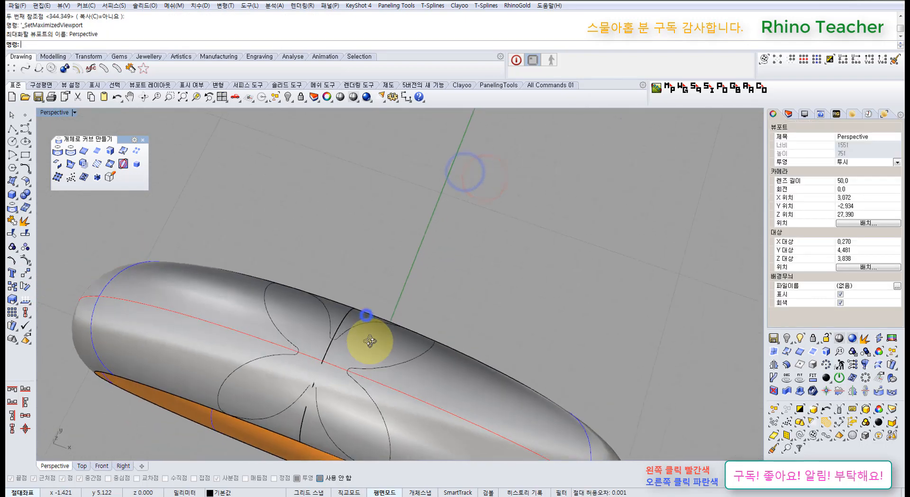
right_click_drag(364, 367, 396, 322)
left_click(466, 346)
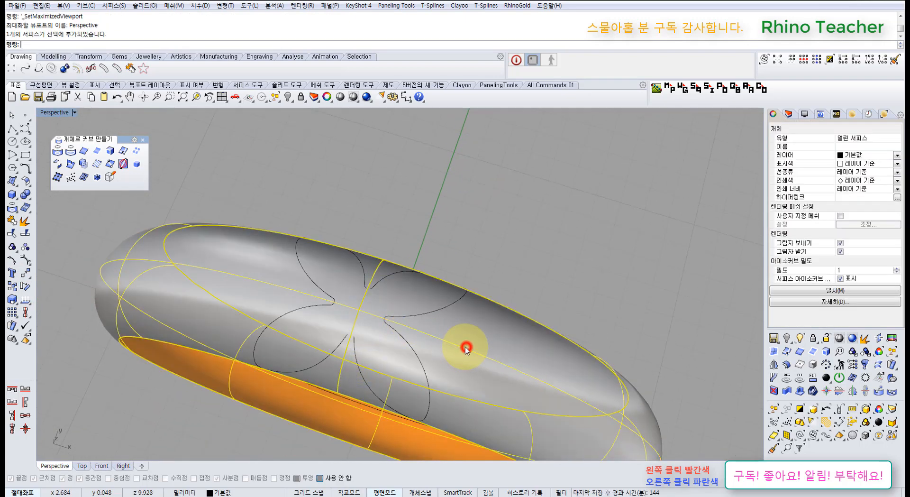
left_click(25, 235)
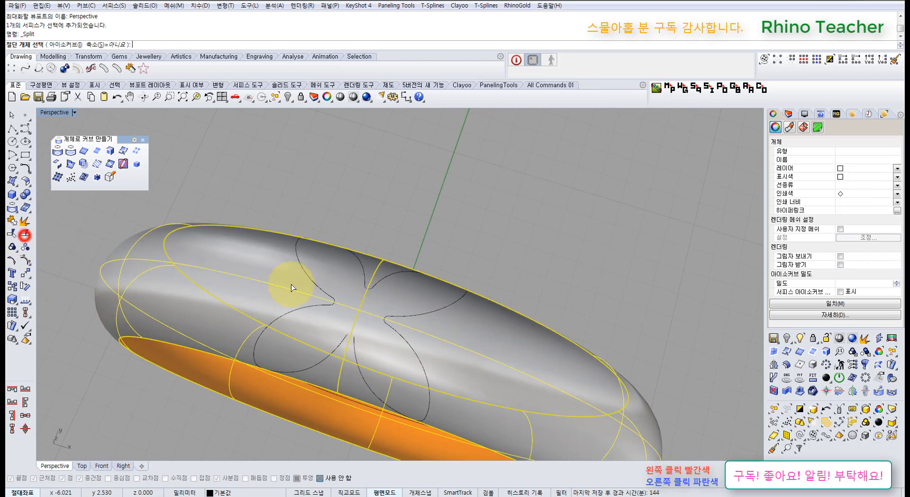
left_click(305, 308)
right_click(306, 309)
Pull the two split motif halves away from the ring to inspect how the seam divides them.
left_click(376, 222)
left_click_drag(386, 296, 474, 254)
left_click_drag(349, 276, 300, 186)
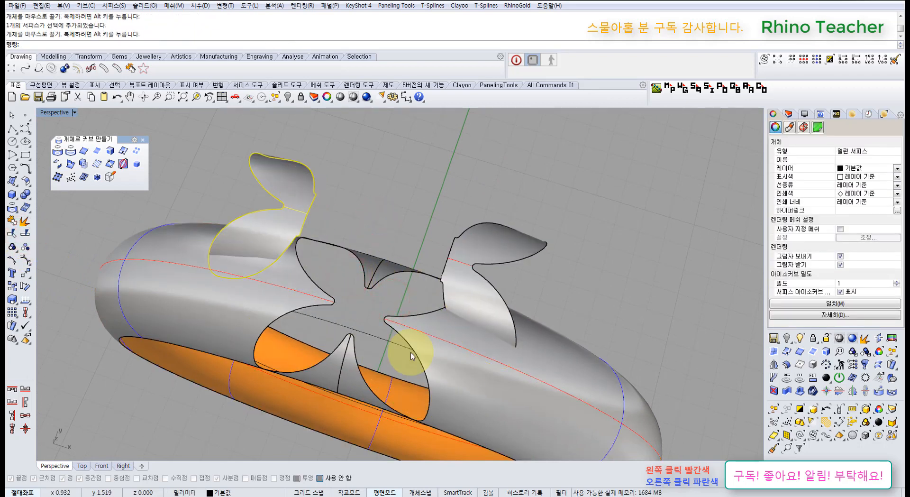
Undo the moves of the motif halves, the split and the ring surface's rotation.
right_click_drag(395, 364, 401, 305)
key("ctrl+z")
key("ctrl+z")
key("ctrl+z")
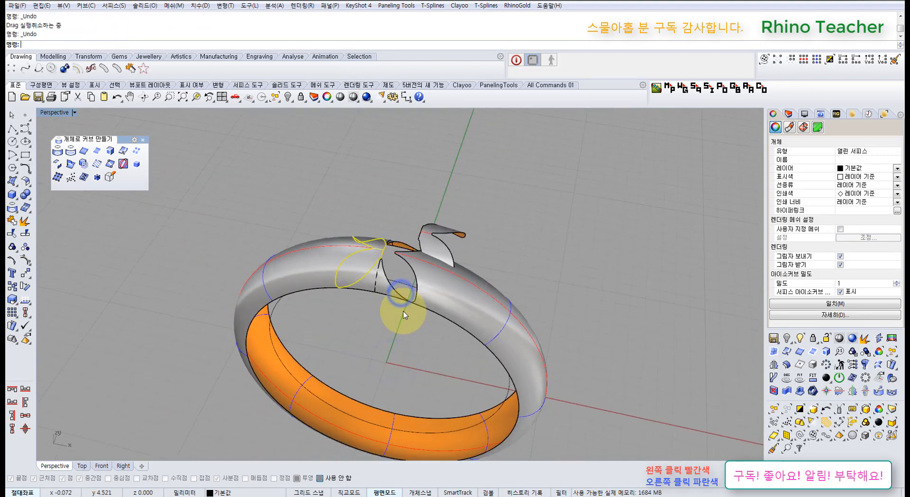
left_click(392, 363)
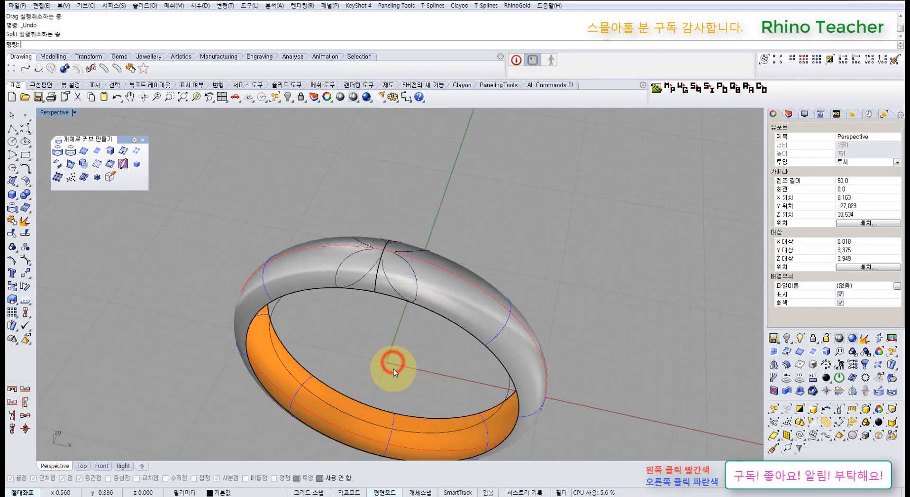
key("ctrl+z")
Examine from several angles where the ring surface's seam lies relative to the motif.
mouse_move(368, 358)
right_mouse_down()
mouse_move(384, 339)
mouse_move(391, 348)
mouse_move(386, 317)
mouse_move(382, 363)
right_mouse_up()
left_click(388, 342)
scroll(388, 351, "down", 5)
scroll(379, 386, "up", 6)
scroll(383, 365, "down", 6)
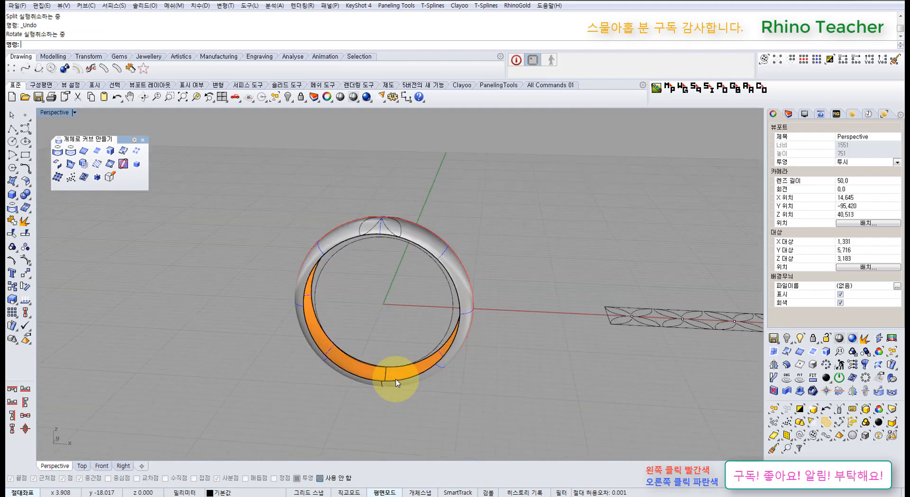
scroll(397, 381, "up", 4)
right_click_drag(417, 269, 417, 294)
scroll(418, 286, "down", 6)
right_click_drag(418, 253, 403, 296)
scroll(403, 299, "up", 3)
Split the outer ring surface with the four-petal motif curve at the ring's top.
left_click(412, 287)
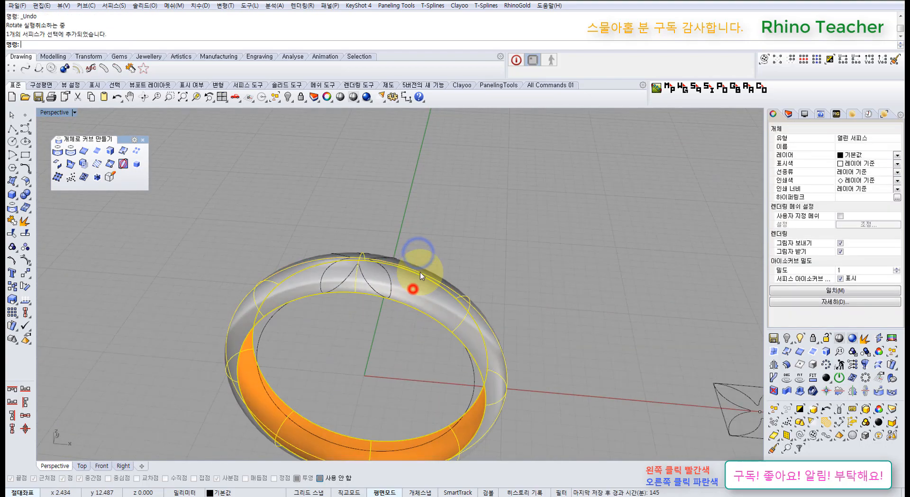
right_click_drag(417, 266, 218, 334)
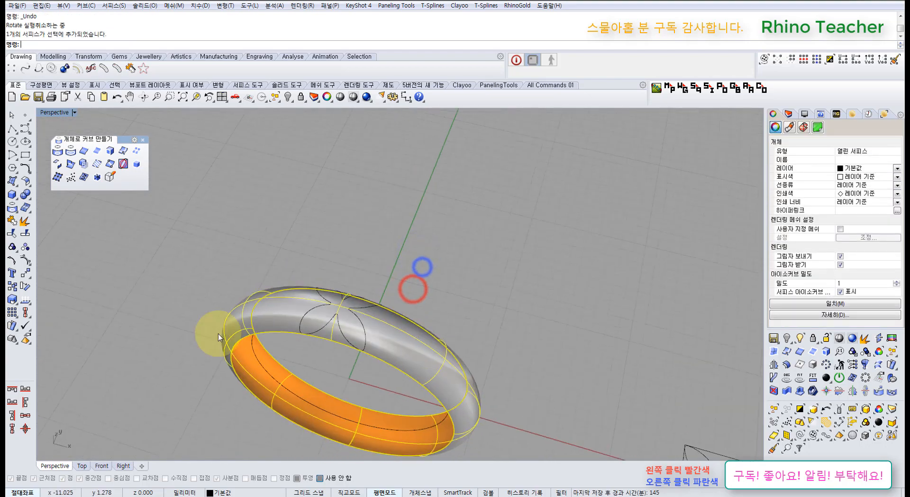
left_click(25, 233)
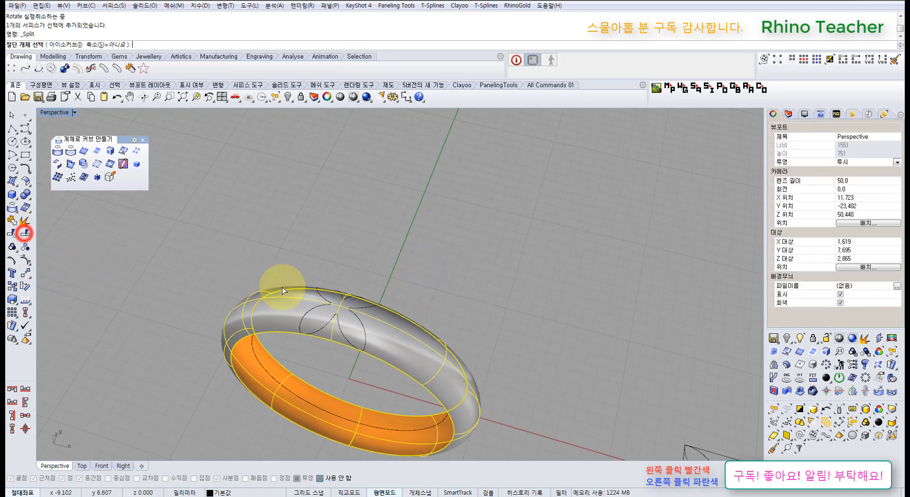
left_click(304, 319)
key("Return")
scroll(304, 318, "up", 3)
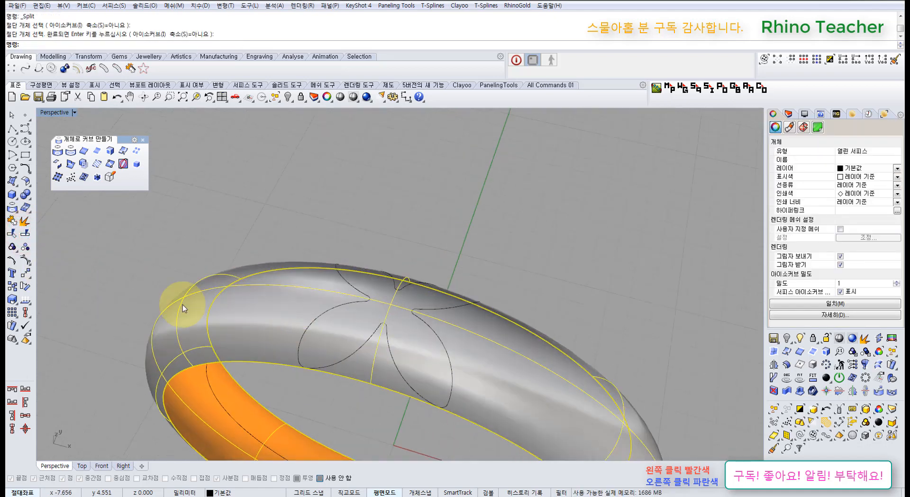
left_click(25, 233)
left_click(317, 320)
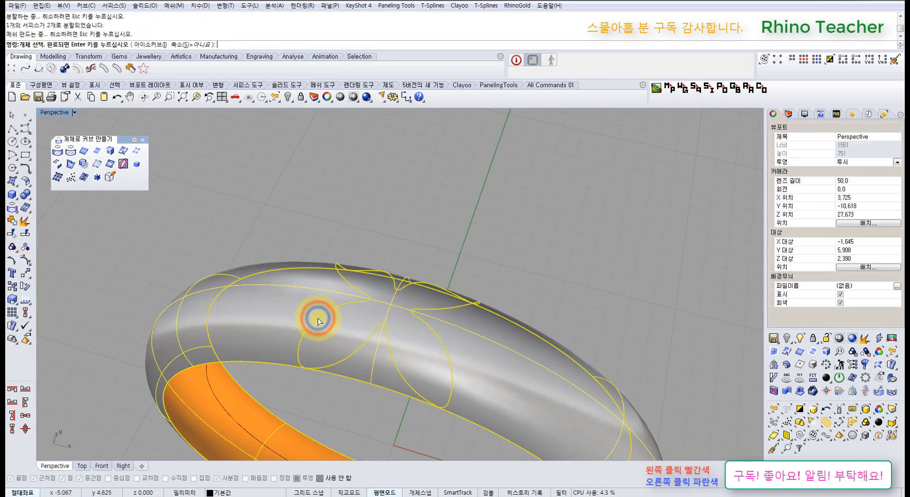
key("Return")
Delete the rest of the outer ring surface, keeping only the four-petal motif surface.
left_click(280, 226)
left_click(474, 381)
scroll(439, 321, "down", 3)
right_click_drag(522, 389, 440, 325)
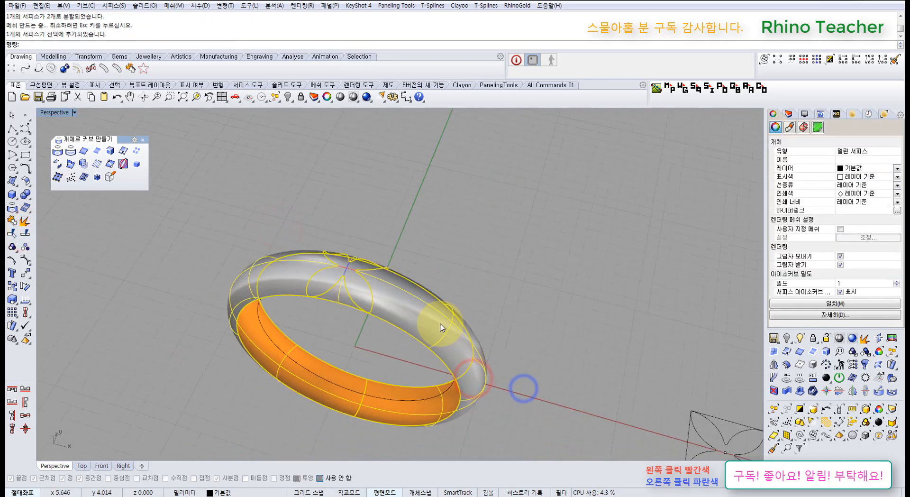
key("Delete")
Bring up the object visibility commands with the isolated motif surface in close view.
scroll(356, 208, "up", 3)
right_click_drag(323, 335, 296, 124, "shift")
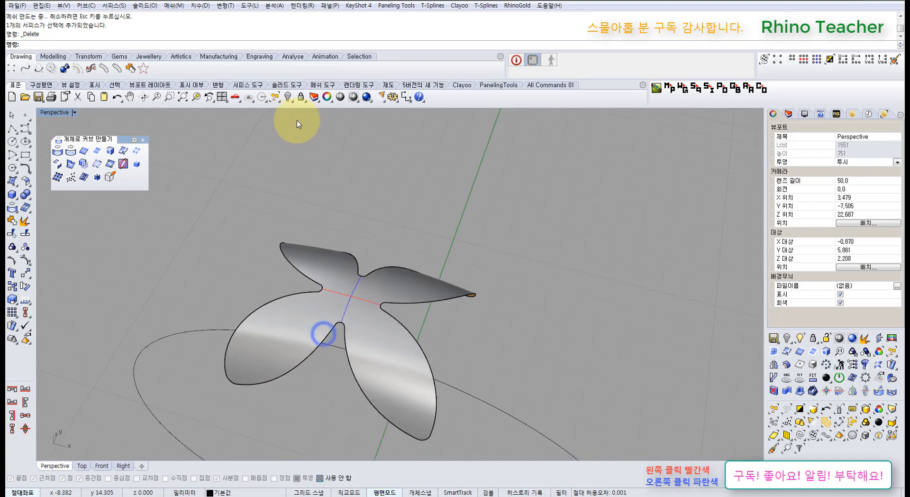
left_click(288, 97)
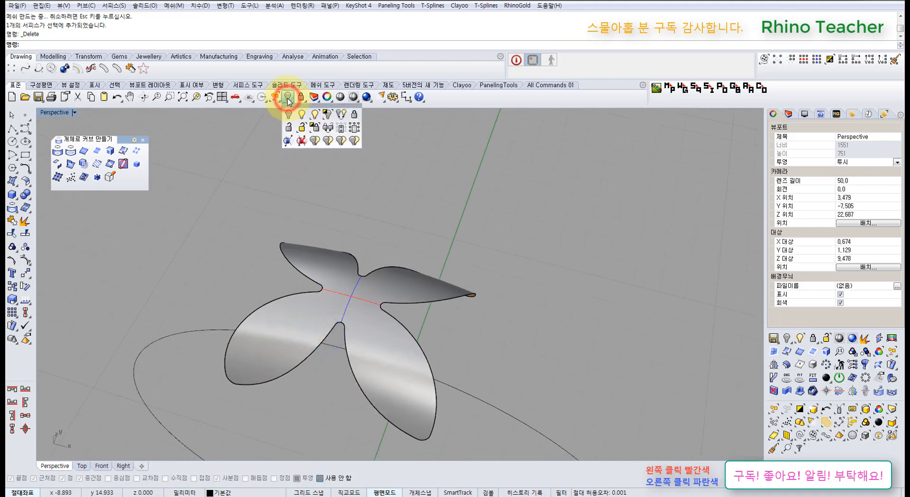
Unhide the ring body around the butterfly surface using Show Selected.
left_click(315, 114)
left_click(349, 290)
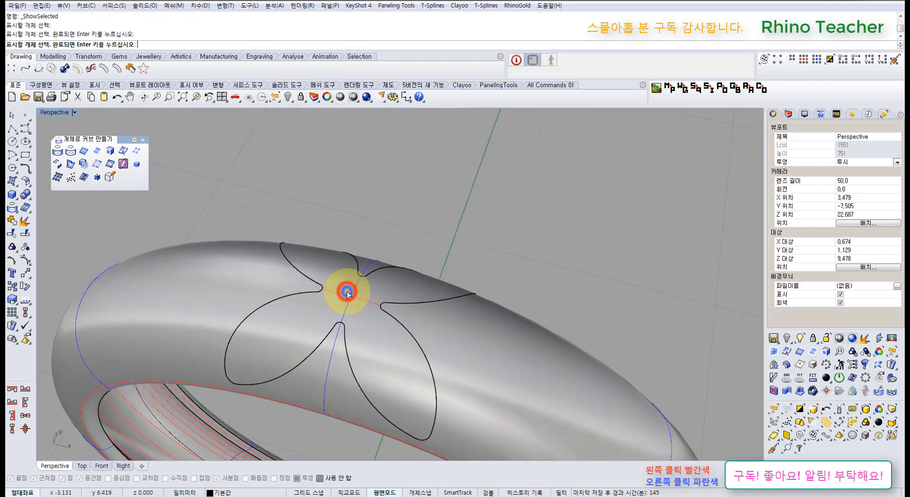
right_click(347, 290)
Select the butterfly surface on top of the ring and float the Solid Tools set in the workspace.
right_click_drag(291, 283, 252, 211)
left_click(387, 200)
right_click_drag(362, 174, 369, 246)
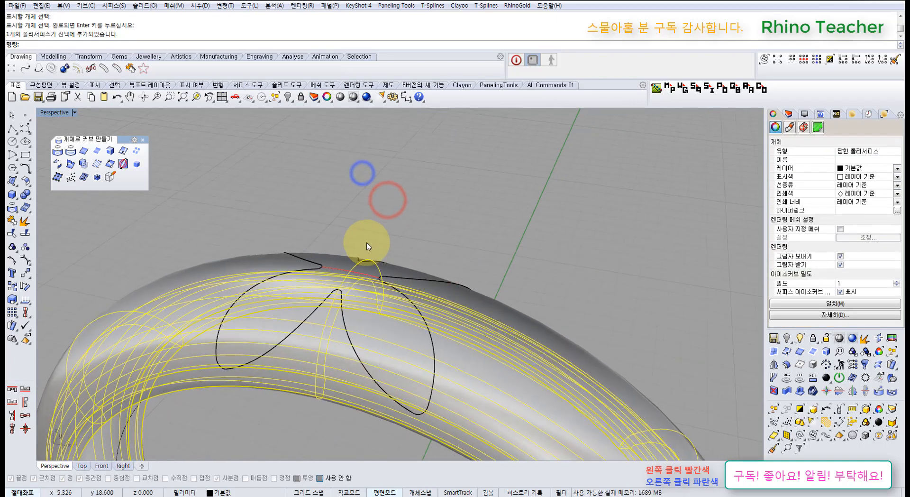
left_click(343, 257)
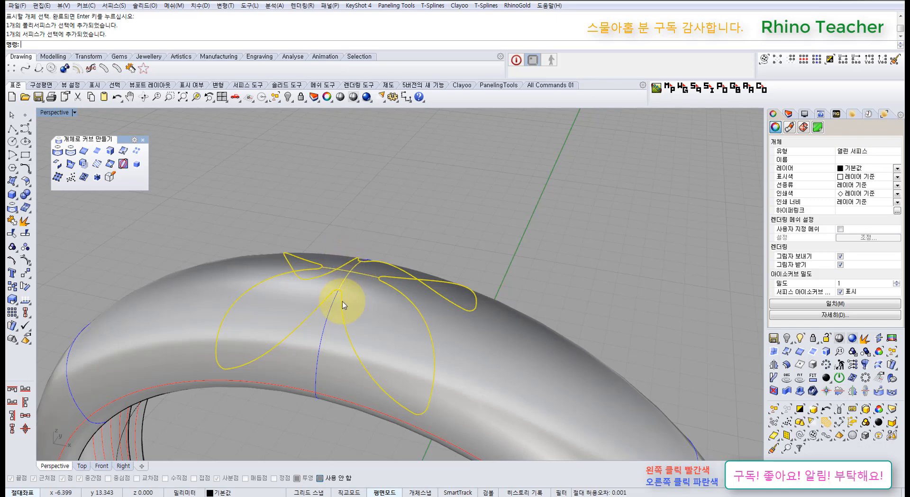
right_click_drag(342, 305, 264, 278)
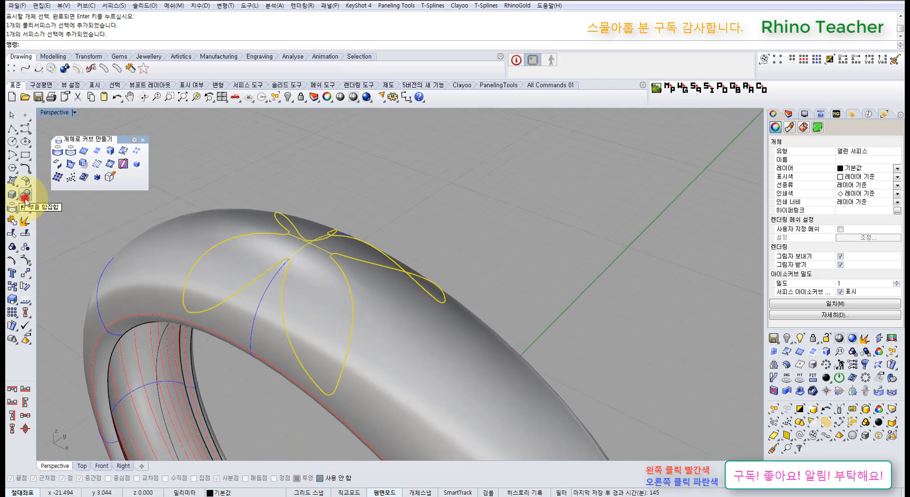
left_click(25, 198)
left_click_drag(43, 192, 64, 209)
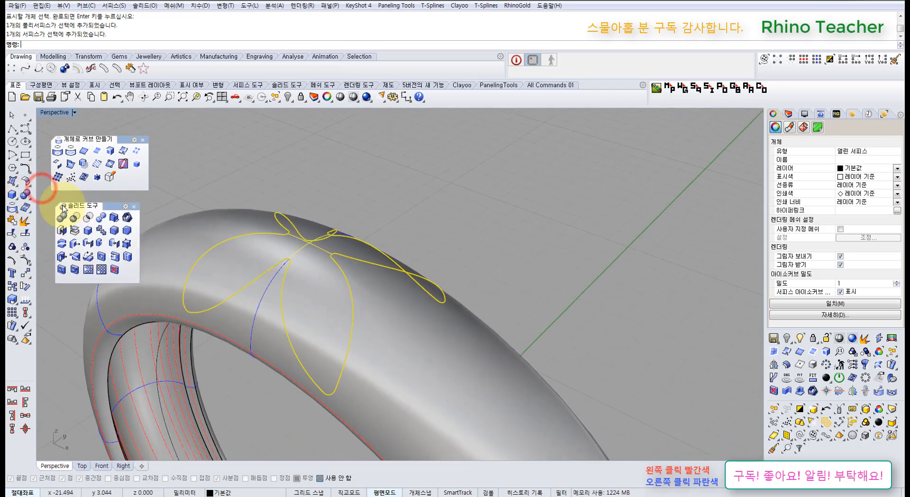
Fit all objects in the four-view layout and measure the ring's wall thickness in the Right view with a temporary polyline.
right_click_drag(365, 353, 350, 153)
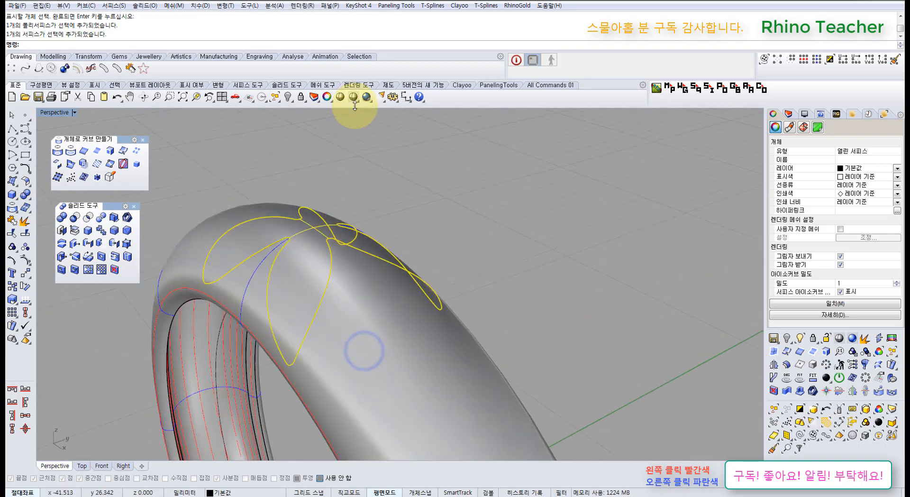
left_click(226, 101)
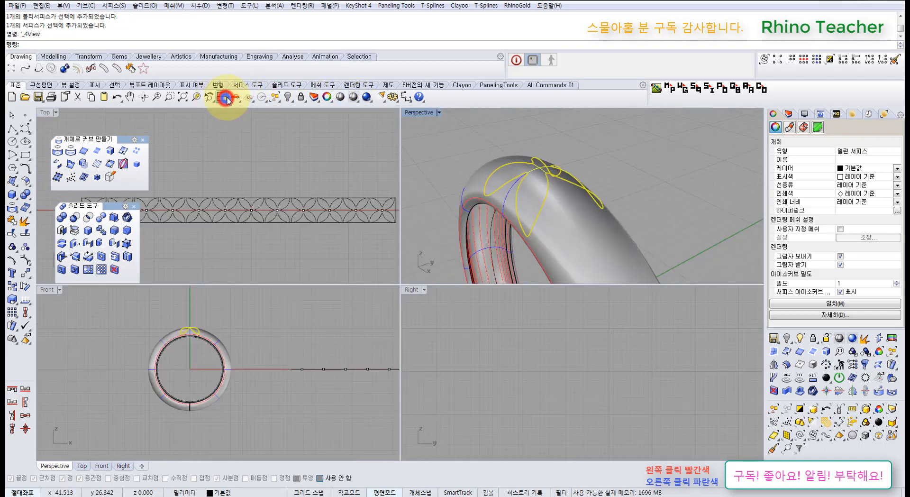
right_click(226, 100)
double_click(409, 290)
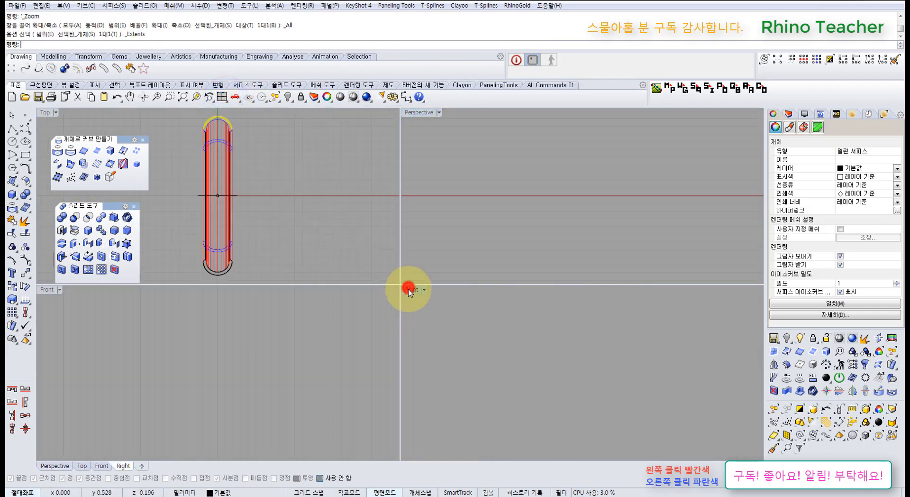
right_click_drag(431, 380, 426, 305)
scroll(391, 365, "up", 14)
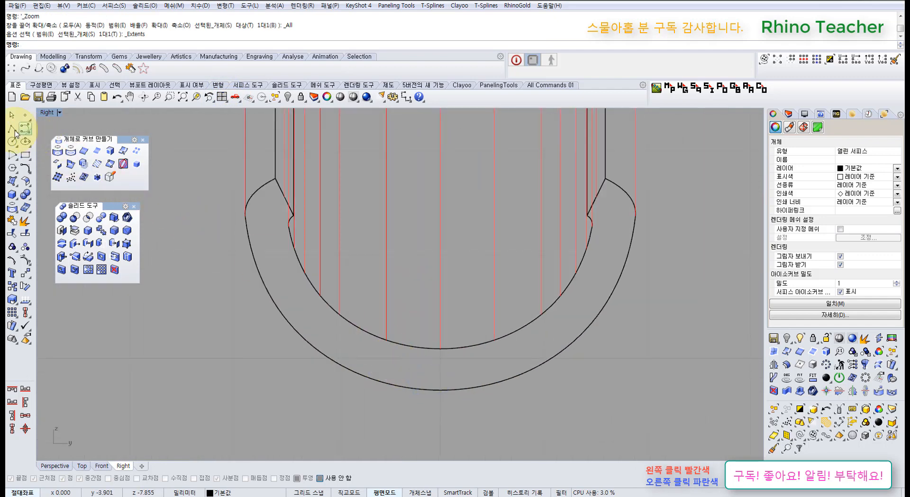
left_click(16, 132)
left_click(441, 348)
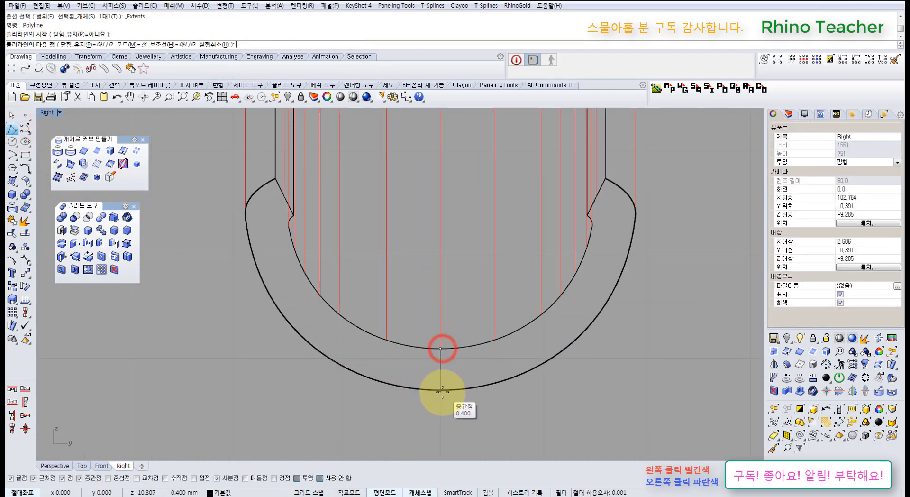
key("Escape")
Deselect the butterfly surface and display the Right viewport in Shaded mode.
scroll(452, 372, "down", 20)
right_click_drag(522, 220, 464, 266)
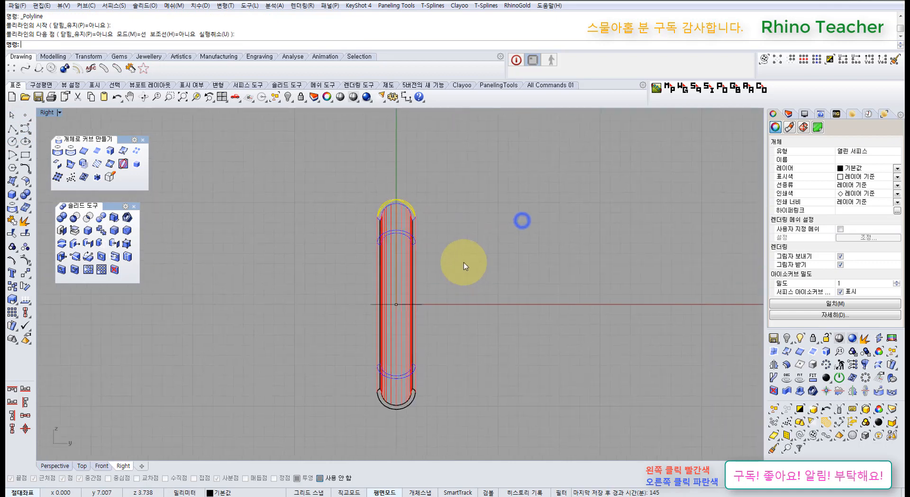
scroll(432, 223, "up", 8)
scroll(425, 206, "down", 10)
mouse_move(429, 214)
right_mouse_down()
mouse_move(441, 213)
mouse_move(427, 215)
right_mouse_up()
left_click(354, 97)
left_click(433, 214)
scroll(420, 218, "up", 6)
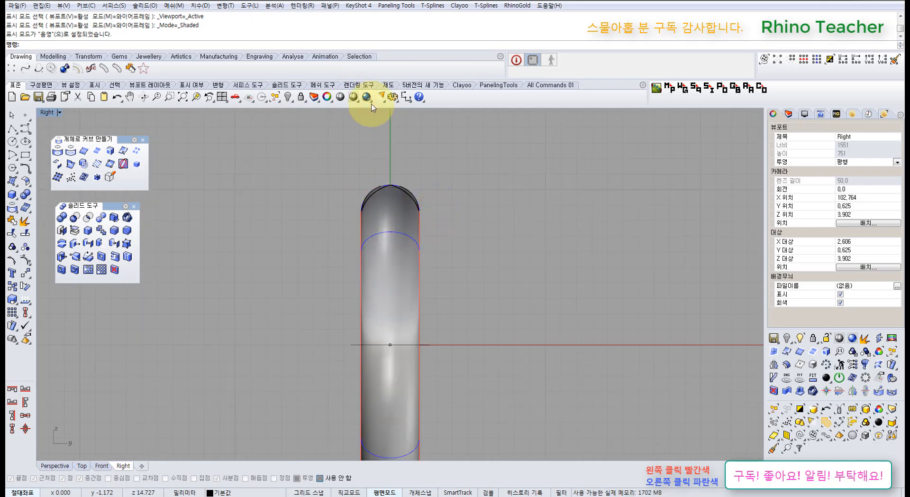
Place a clipping plane through the whole ring in the Right view and examine the wall's cross-section.
left_click(413, 85)
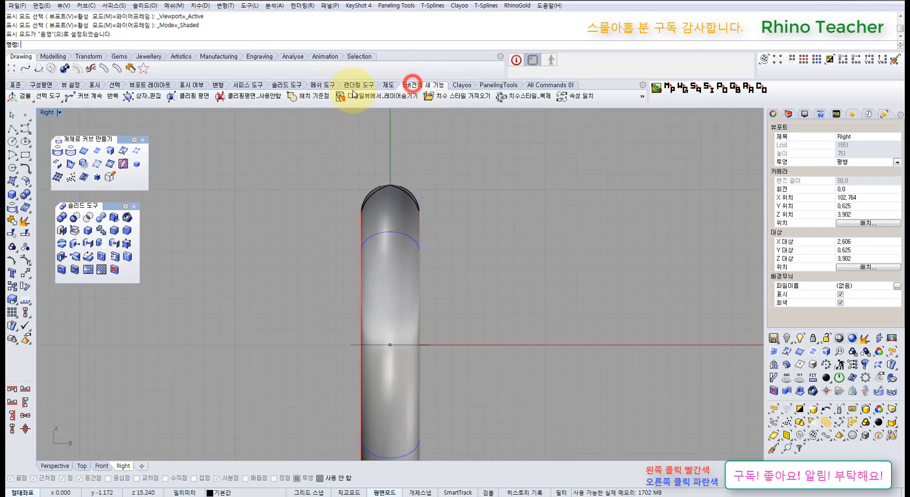
left_click(201, 98)
scroll(350, 274, "down", 5)
left_click(342, 147)
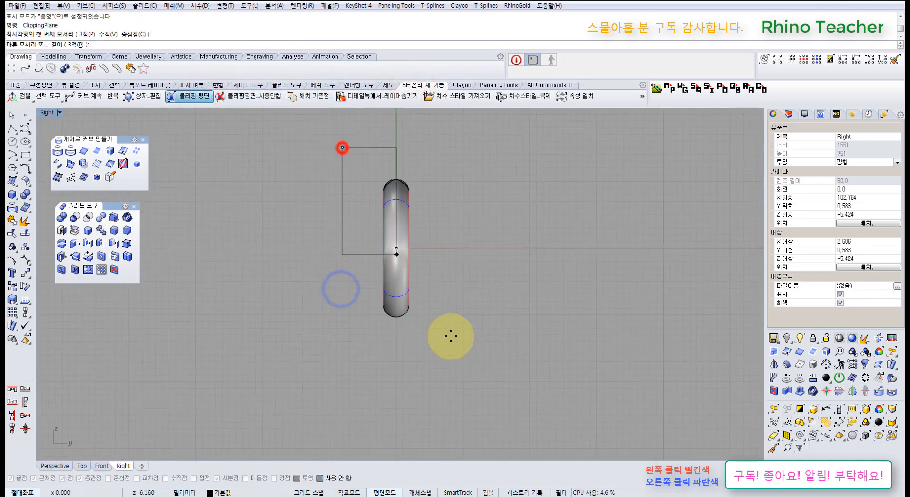
left_click(449, 350)
scroll(378, 189, "up", 5)
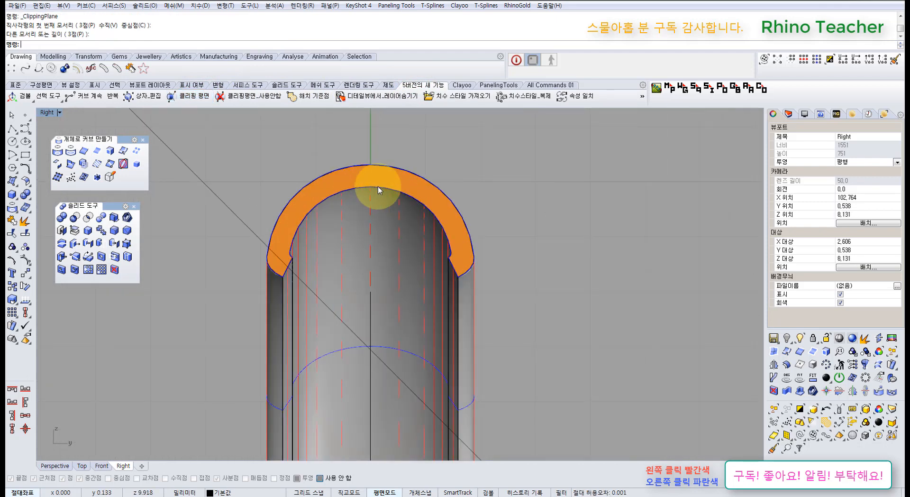
scroll(378, 192, "down", 5)
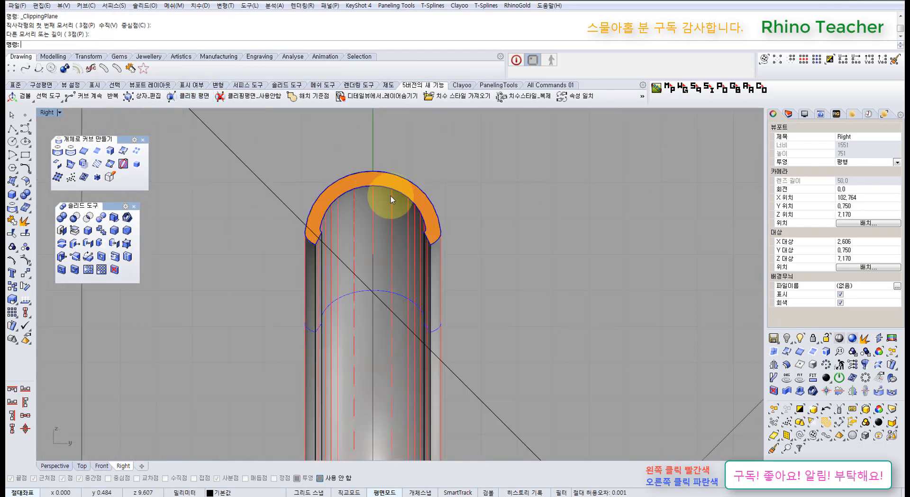
right_click_drag(388, 205, 362, 207)
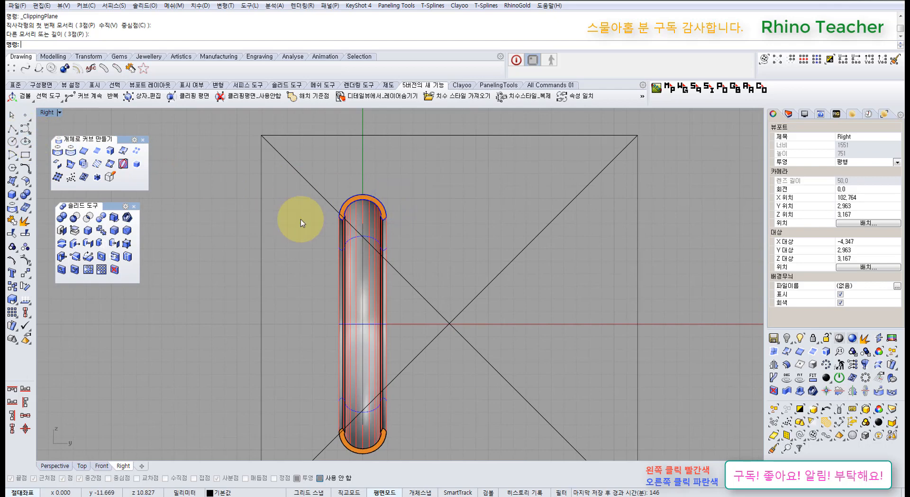
scroll(380, 184, "up", 5)
right_click_drag(419, 205, 394, 263)
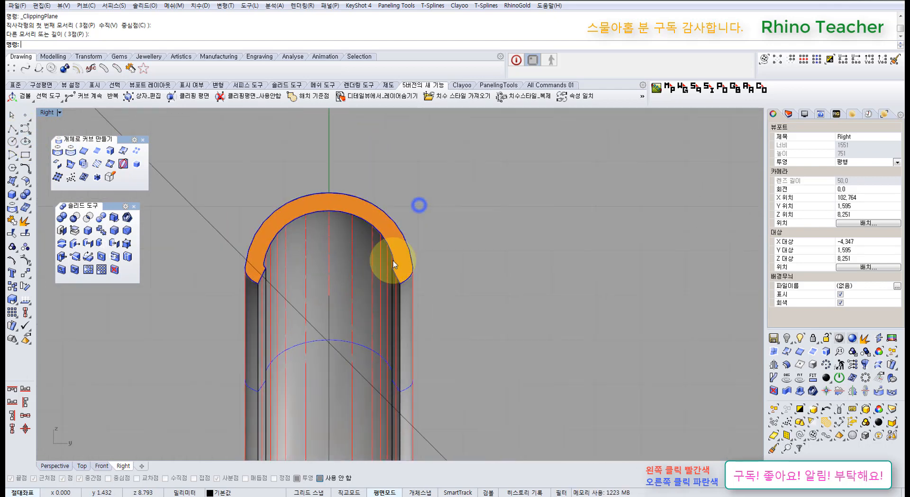
Turn on the gumball, shift the clipping plane along its Y axis in the Perspective view, and delete the plane.
double_click(48, 114)
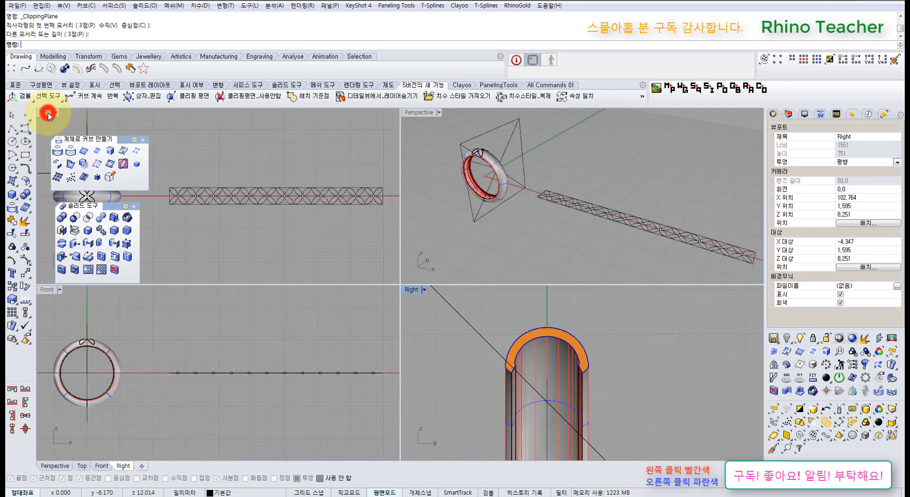
right_click_drag(532, 177, 581, 216)
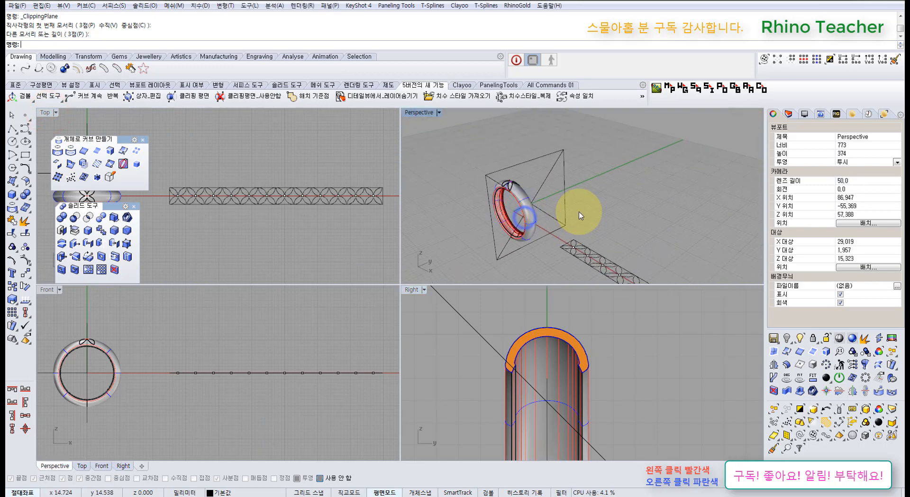
left_click(561, 221)
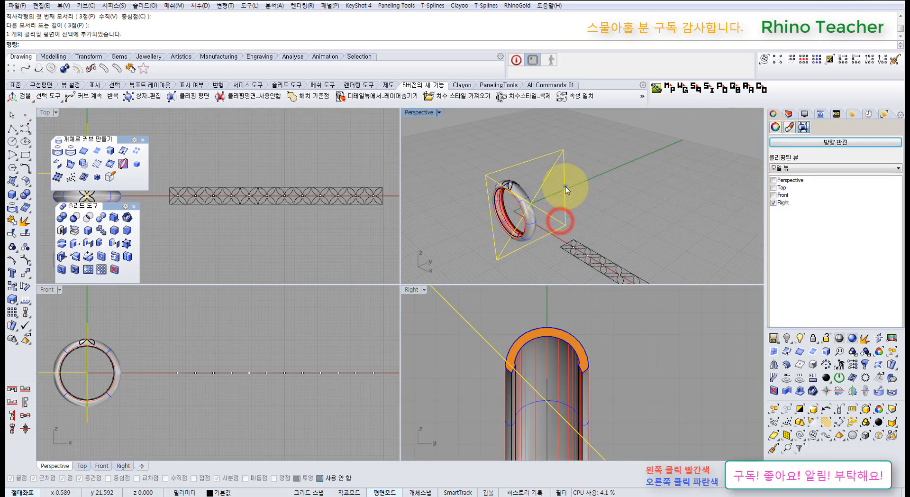
right_click_drag(565, 187, 556, 220)
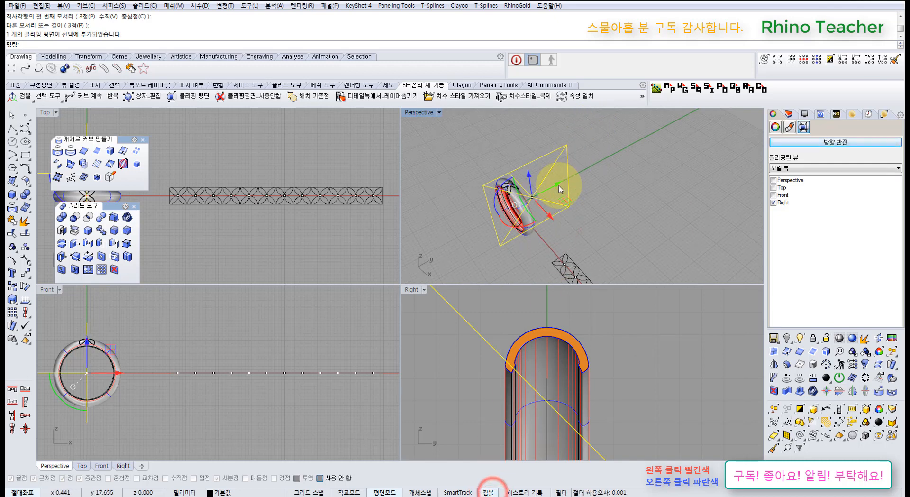
left_click_drag(561, 184, 539, 195)
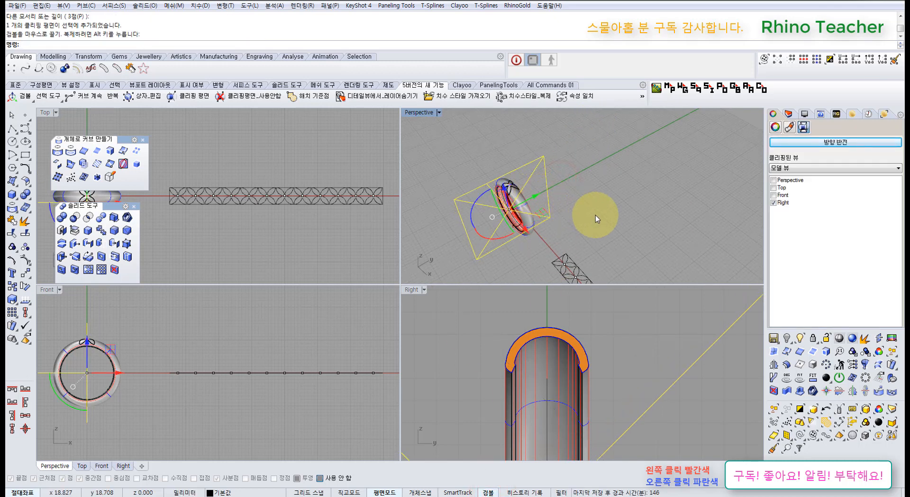
key("Delete")
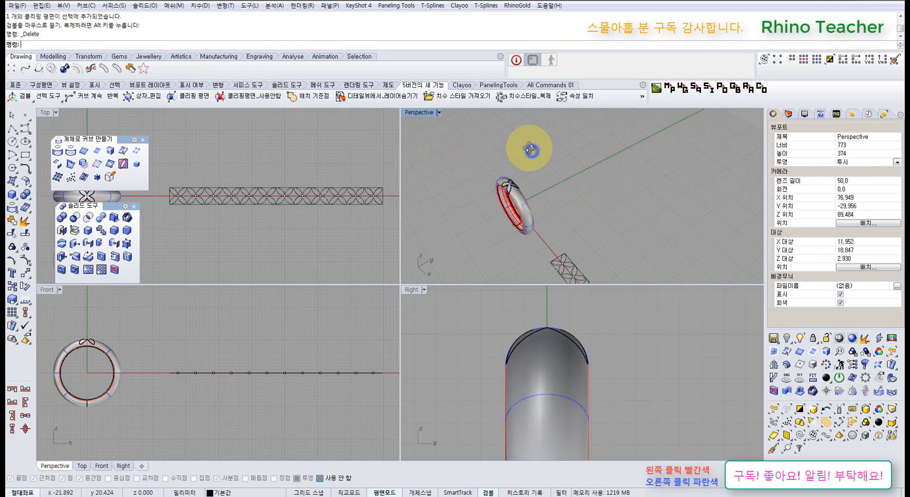
Place a horizontal clipping plane over the ring in the Perspective view and inspect the cut wall sections up close.
left_click(184, 98)
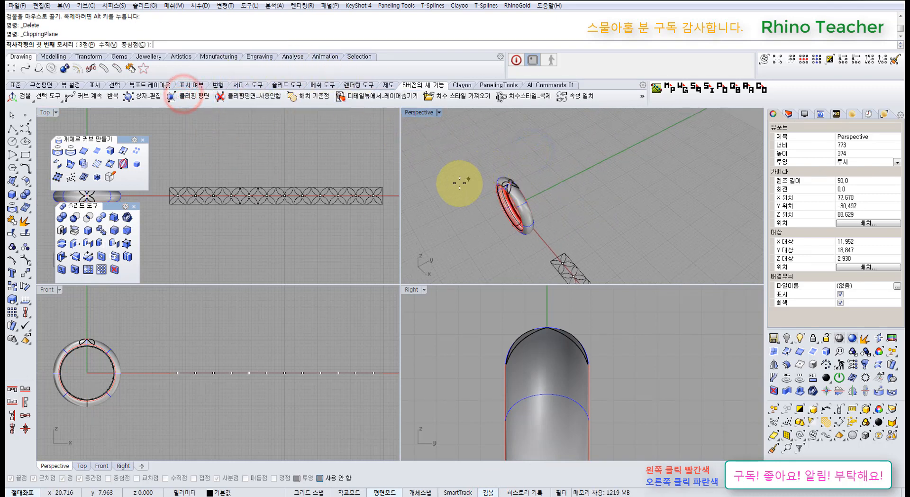
left_click(457, 185)
left_click(575, 224)
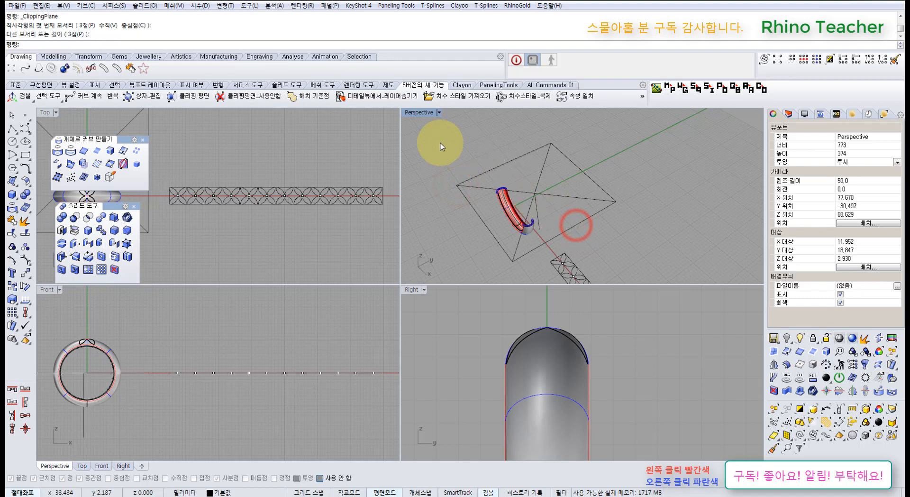
double_click(423, 113)
scroll(293, 266, "up", 5)
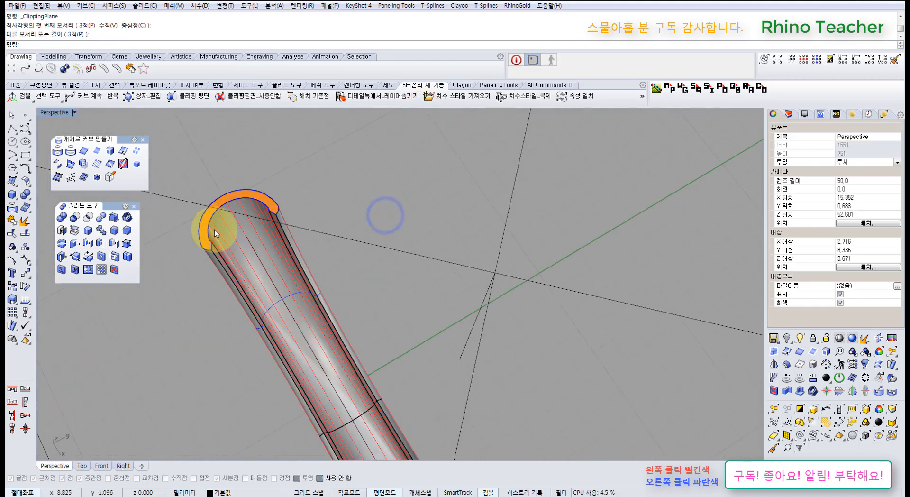
right_click_drag(211, 225, 381, 218)
scroll(365, 225, "up", 4)
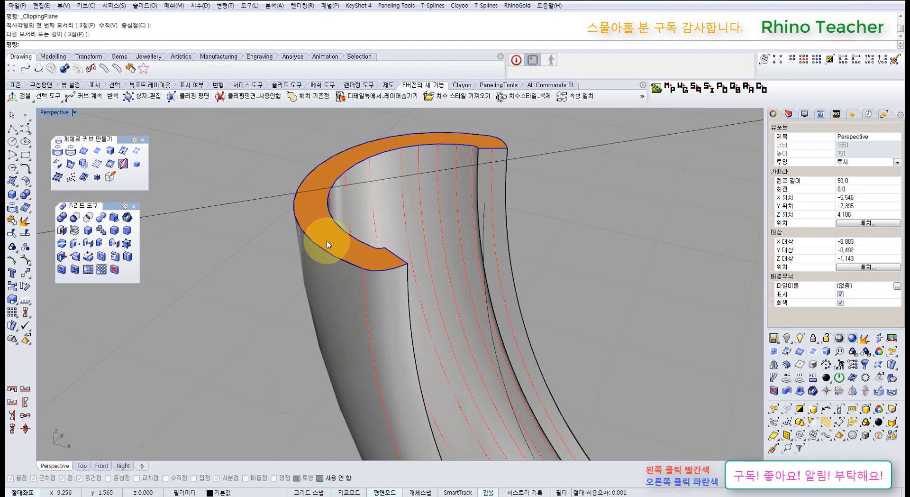
scroll(327, 244, "down", 6)
mouse_move(315, 240)
right_mouse_down()
mouse_move(329, 261)
mouse_move(343, 258)
right_mouse_up()
right_click_drag(393, 245, 378, 279)
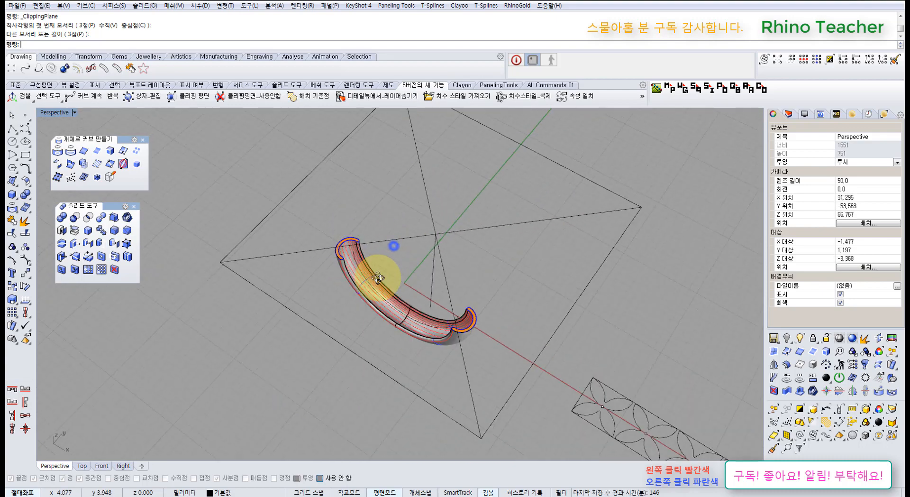
Reposition and rotate the horizontal clipping plane with the gumball so that it cuts the ring upright.
scroll(378, 278, "up", 3)
left_click(524, 270)
left_click_drag(436, 206, 352, 282)
right_click_drag(367, 270, 374, 242)
left_click(393, 207)
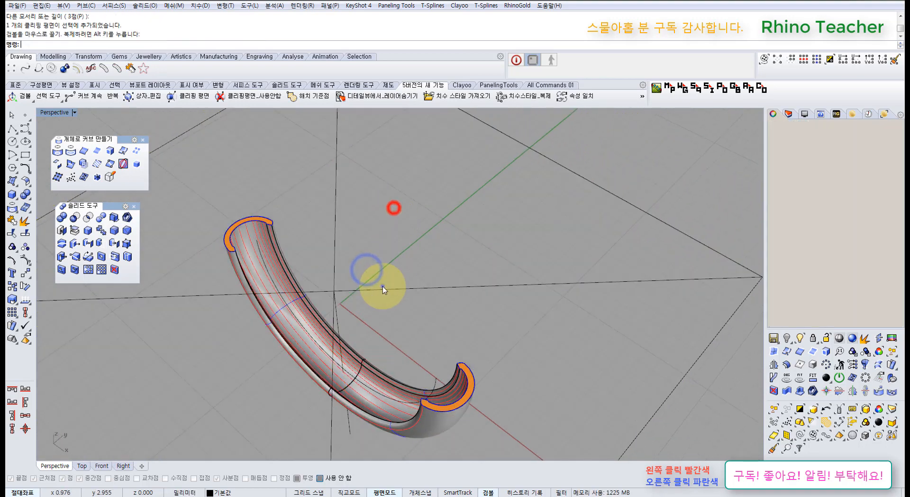
mouse_move(383, 286)
right_mouse_down()
mouse_move(533, 314)
mouse_move(561, 278)
right_mouse_up()
scroll(546, 294, "down", 3)
left_click_drag(562, 314, 512, 372)
right_click_drag(467, 331, 467, 260)
left_click_drag(457, 266, 457, 220)
right_click_drag(599, 220, 474, 205)
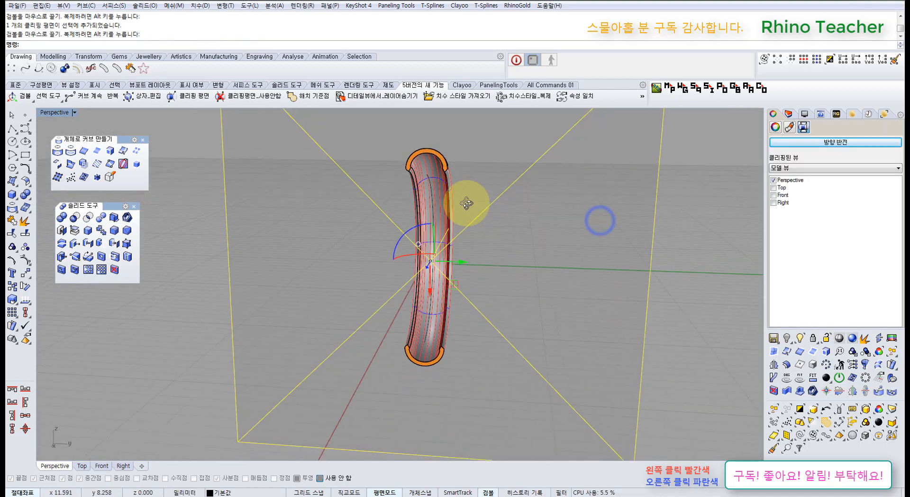
Undo the gumball changes to the clipping plane and delete the plane.
key("ctrl+z")
key("ctrl+z")
key("ctrl+z")
right_click_drag(527, 224, 579, 307)
key("Delete")
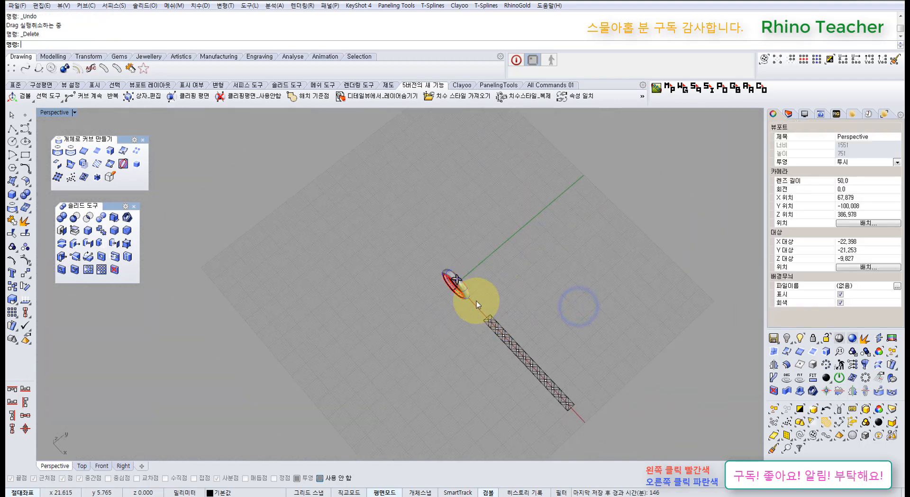
Switch to the four-view layout and place a vertical clipping plane around the ring in the Right view.
right_click_drag(449, 291, 388, 163)
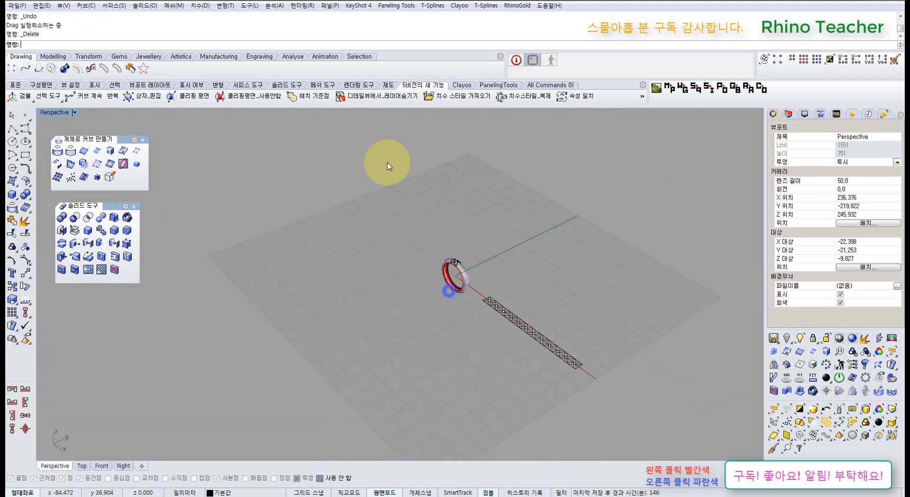
double_click(56, 113)
left_click(476, 350)
right_click_drag(476, 351, 479, 394)
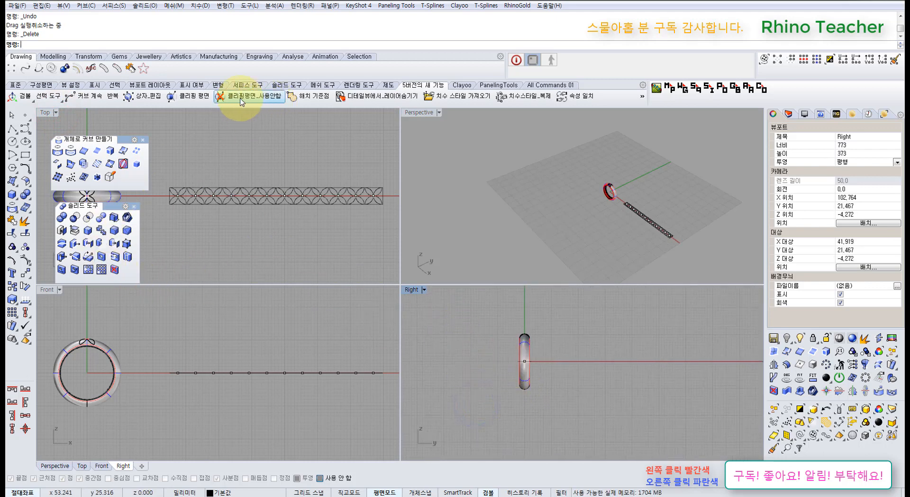
left_click(198, 97)
left_click(490, 316)
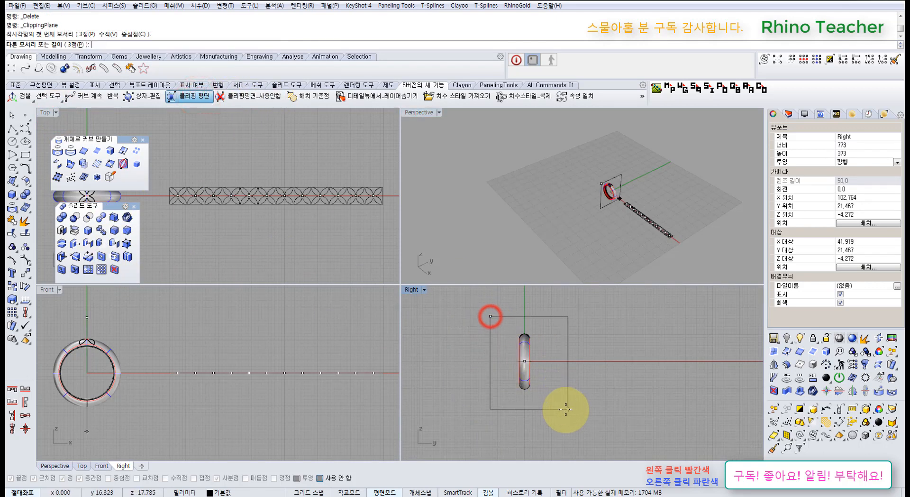
left_click(558, 405)
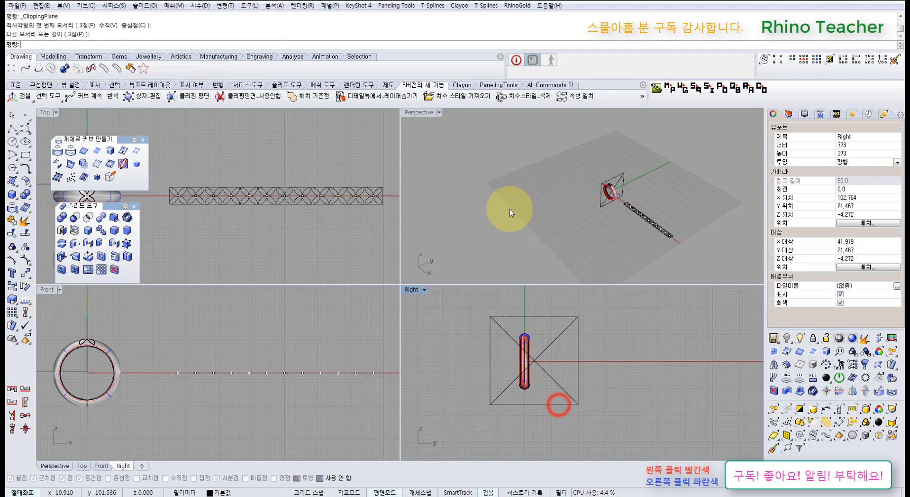
Examine the ring's wall section cut by the clipping plane up close in the Right view.
double_click(409, 113)
mouse_move(317, 255)
right_mouse_down()
mouse_move(342, 254)
mouse_move(260, 190)
right_mouse_up()
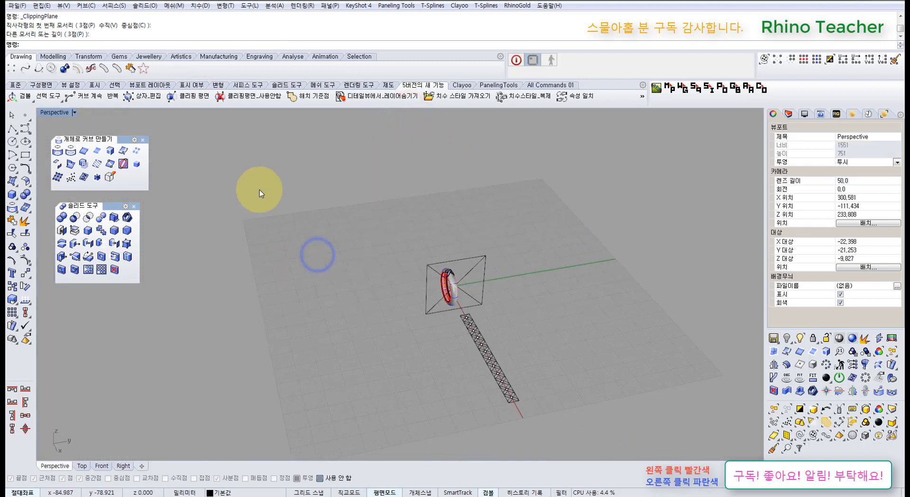
double_click(57, 112)
right_click_drag(590, 396, 534, 392)
scroll(462, 336, "up", 15)
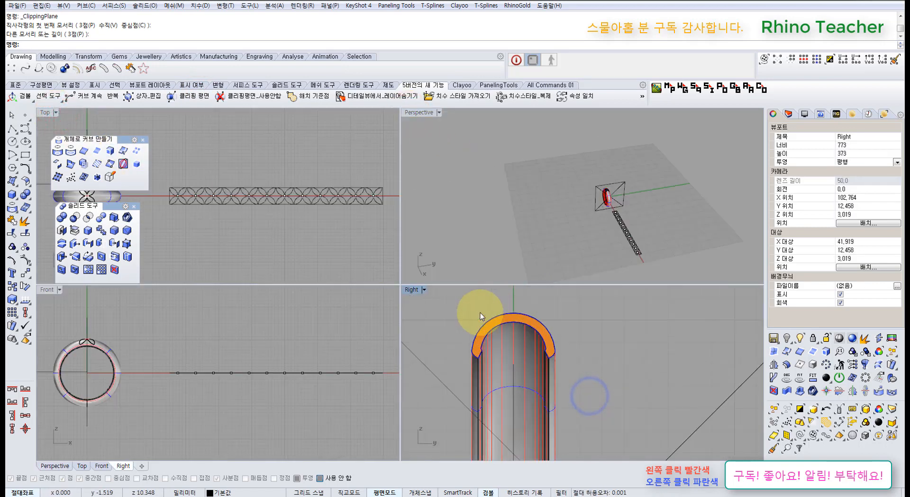
scroll(516, 328, "up", 4)
right_click_drag(517, 327, 526, 357)
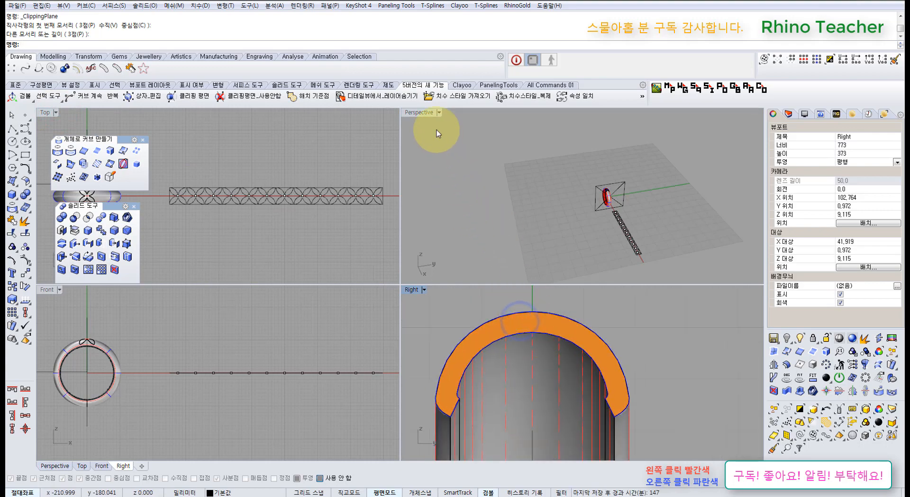
Select the clipping plane in the Perspective view, run Disable Clipping Plane, and enable its clipping for the Perspective view.
double_click(420, 114)
right_click_drag(335, 268, 337, 265)
scroll(437, 254, "up", 5)
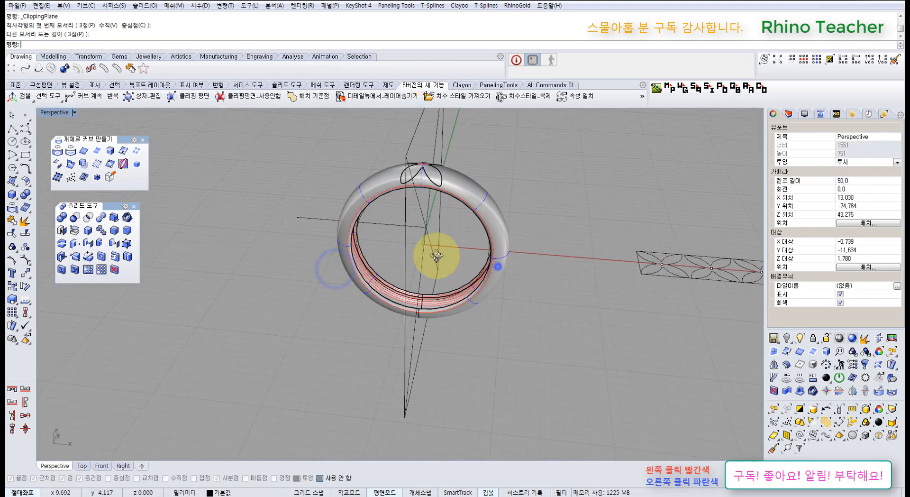
right_click_drag(498, 268, 444, 267)
right_click_drag(525, 258, 362, 193)
left_click(355, 170)
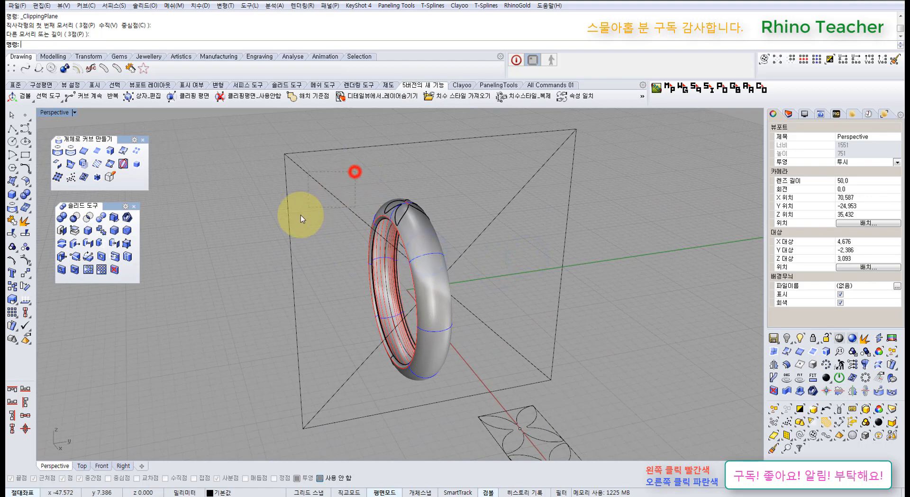
right_click_drag(308, 175, 258, 147)
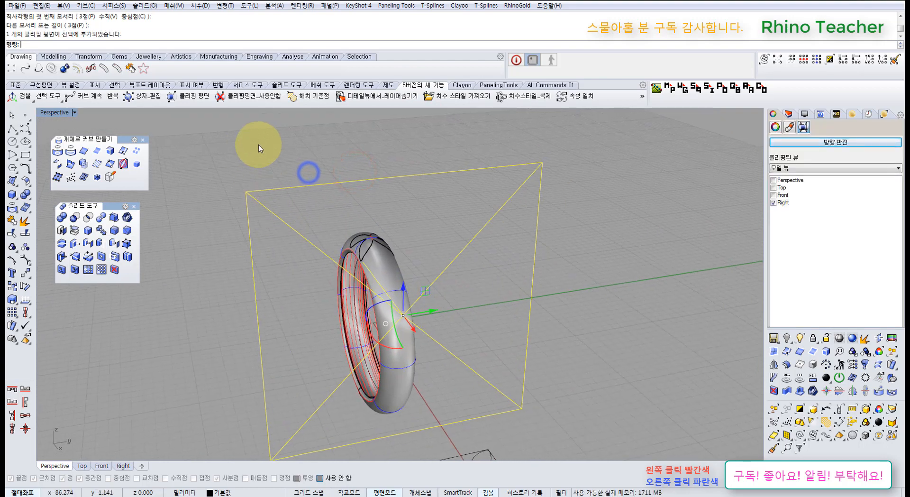
left_click(248, 100)
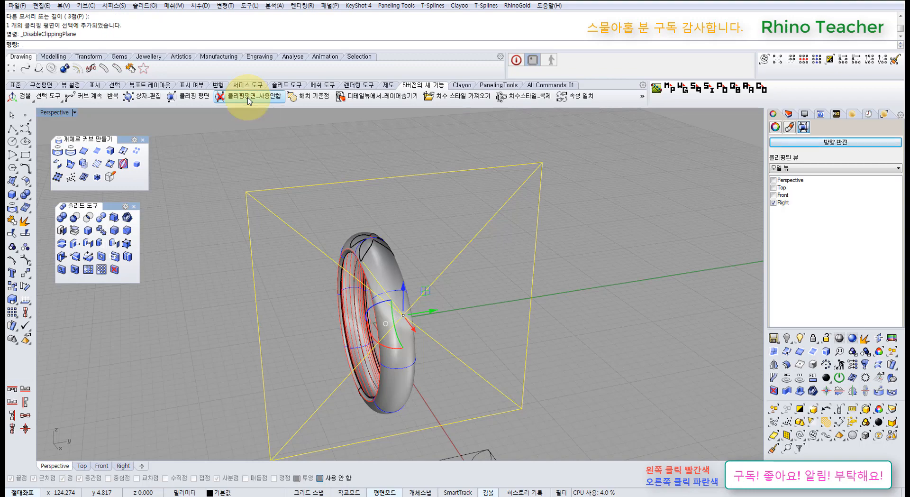
right_click(247, 97)
right_click_drag(468, 368, 444, 305)
scroll(450, 304, "up", 3)
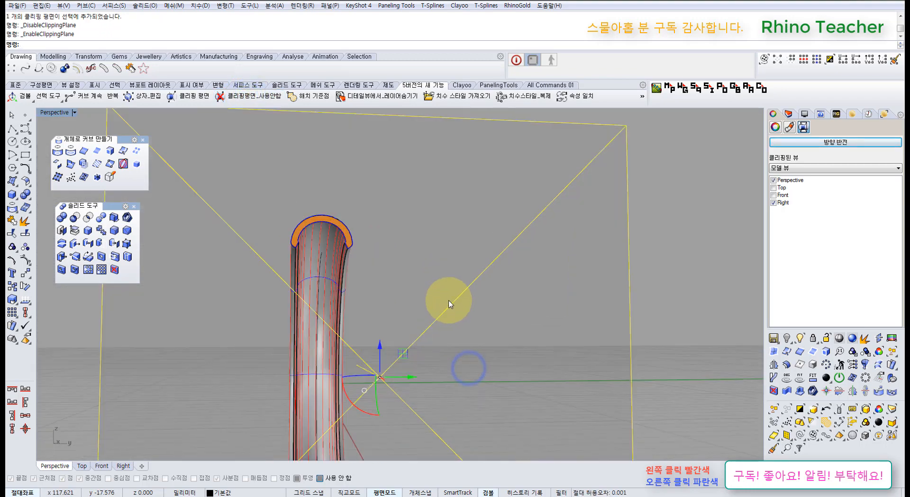
Examine the cut ring from several angles in the Perspective view, with the clipping plane selected.
mouse_move(412, 332)
right_mouse_down()
mouse_move(449, 256)
mouse_move(426, 284)
mouse_move(351, 229)
mouse_move(372, 256)
right_mouse_up()
scroll(427, 284, "down", 5)
scroll(372, 256, "up", 3)
right_click_drag(372, 256, 475, 316)
scroll(563, 336, "down", 5)
left_click_drag(498, 293, 455, 266)
right_click_drag(488, 247, 407, 286)
scroll(427, 294, "up", 3)
right_click_drag(461, 311, 454, 332)
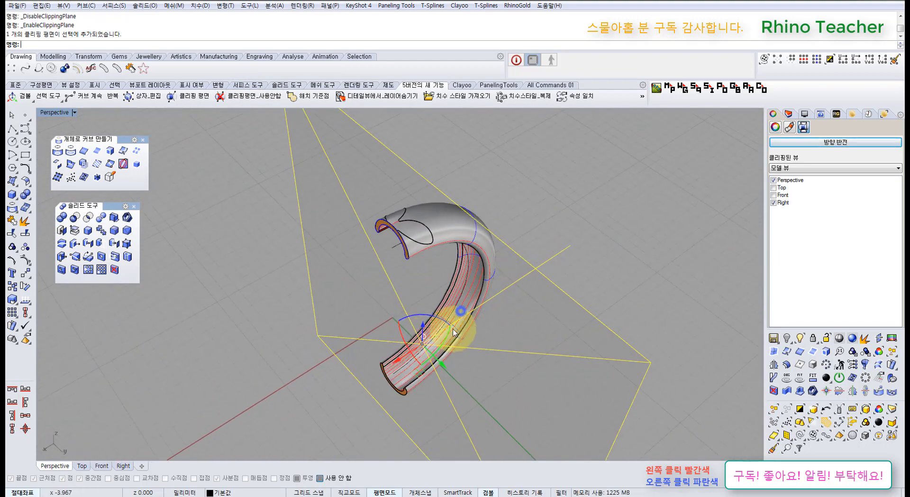
Slide the clipping plane back and forth through the ring along its X axis, and delete the plane.
left_click_drag(401, 358, 315, 393)
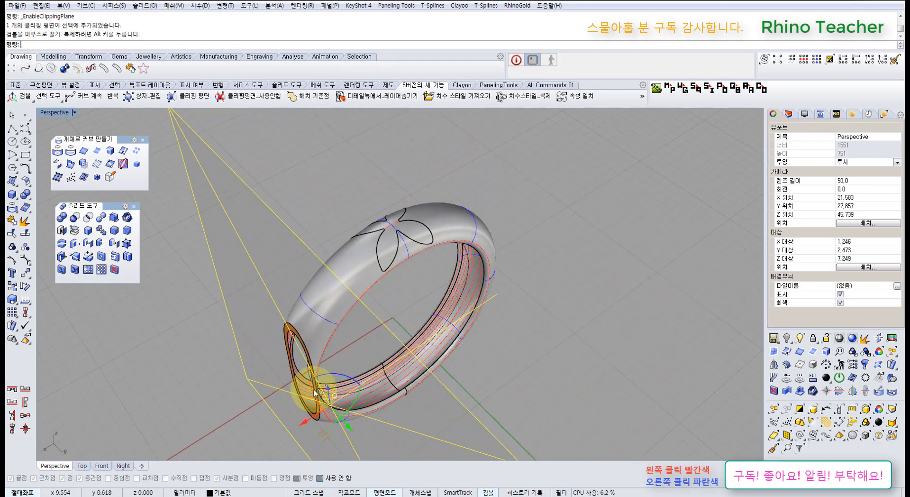
right_click_drag(316, 393, 338, 386)
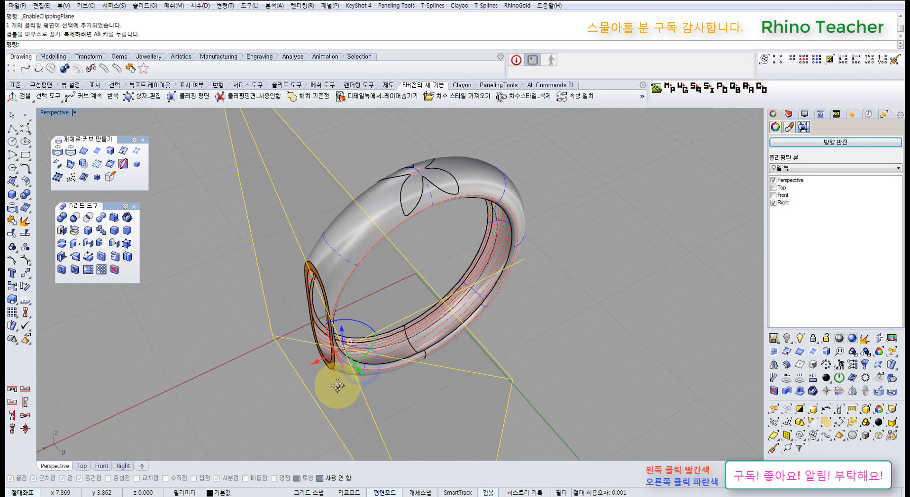
left_click_drag(320, 364, 381, 315)
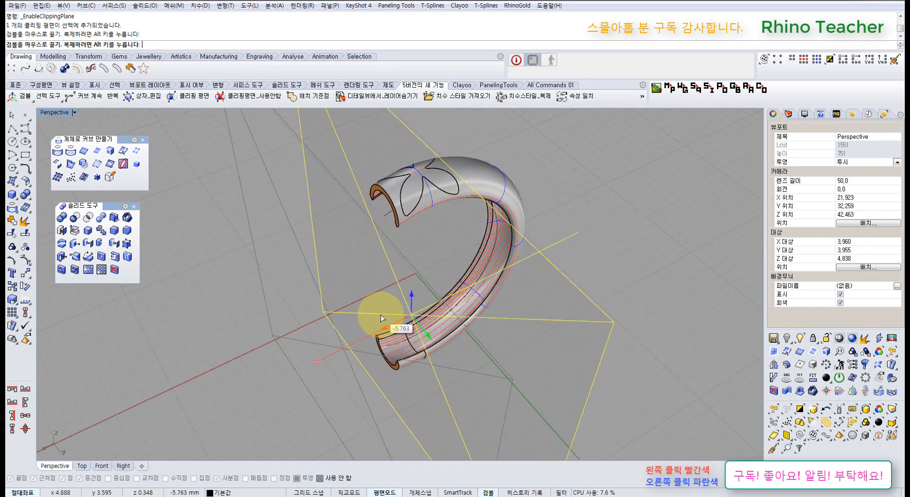
right_click_drag(343, 345, 387, 357)
left_click(487, 281)
left_click(492, 270)
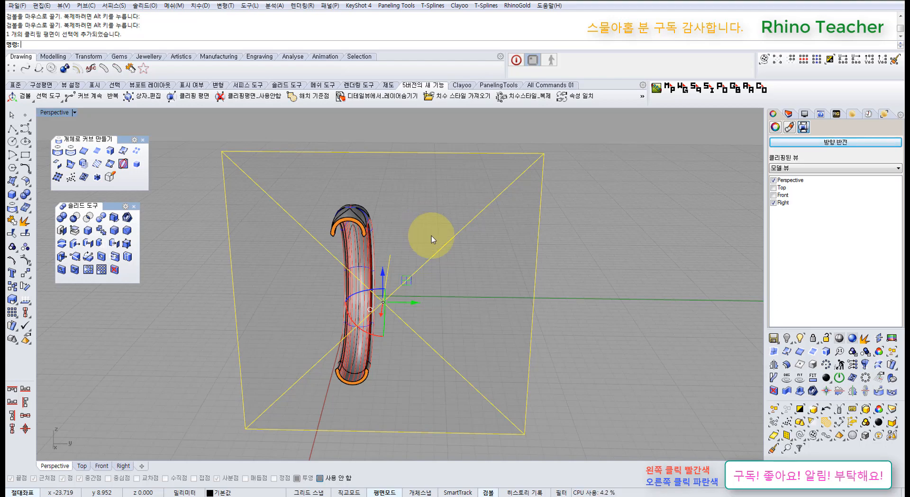
key("Delete")
Select the butterfly surface and its outline curve on the ring, examine them from several angles, and clear the selection.
right_click_drag(397, 266, 482, 292)
scroll(446, 274, "up", 5)
right_click_drag(386, 246, 395, 209)
scroll(339, 205, "up", 5)
left_click_drag(280, 203, 458, 308)
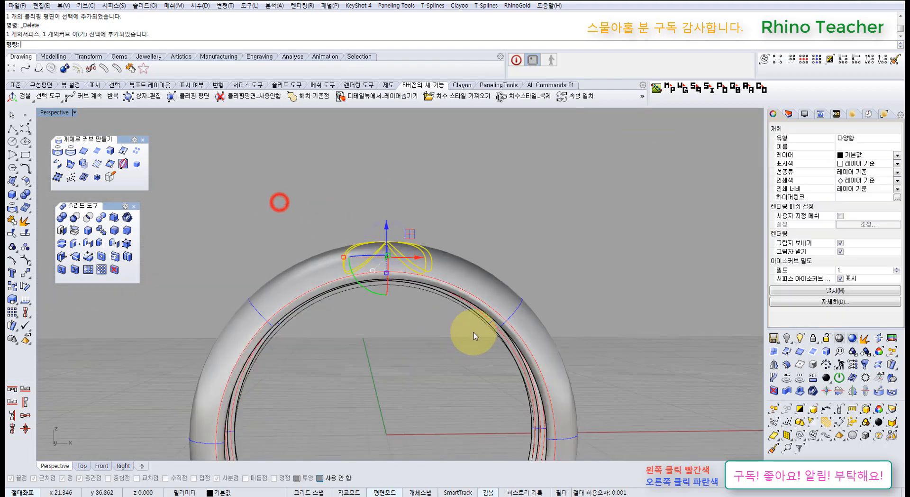
right_click_drag(470, 315, 327, 245)
scroll(352, 296, "up", 5)
right_click_drag(351, 297, 398, 262)
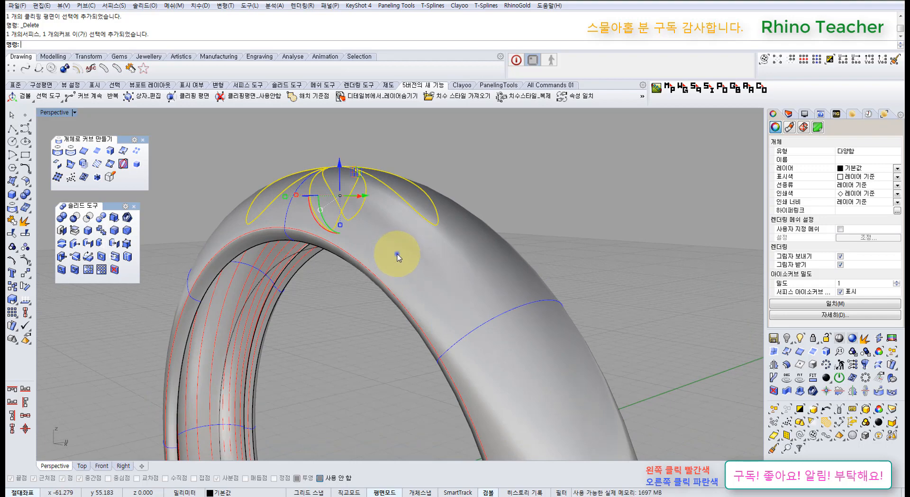
right_click_drag(397, 256, 396, 260)
right_click_drag(322, 277, 350, 270)
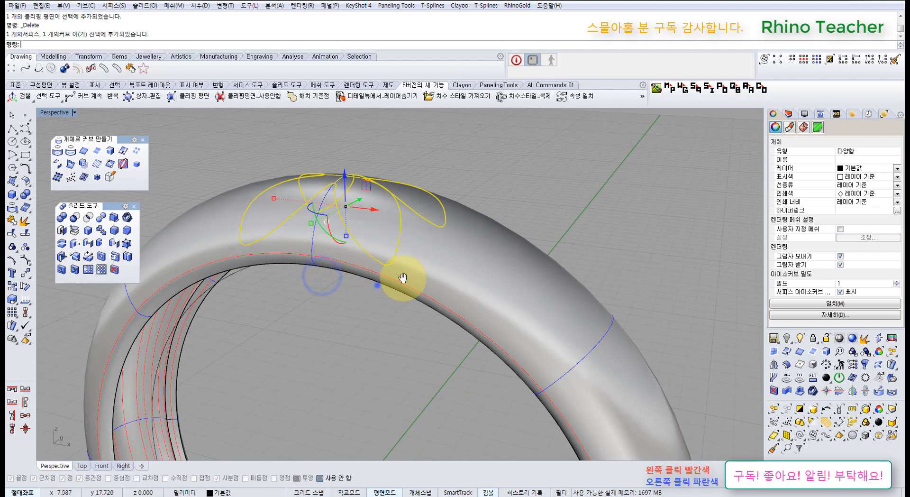
right_click_drag(403, 278, 439, 260, "shift")
right_click_drag(448, 258, 390, 239)
scroll(431, 259, "down", 7)
right_click_drag(379, 237, 400, 264)
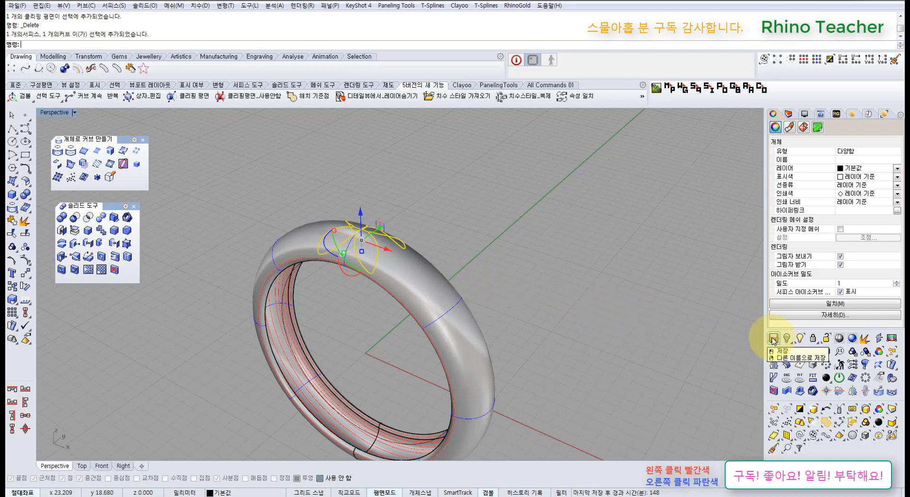
mouse_move(457, 267)
right_mouse_down()
mouse_move(447, 261)
mouse_move(447, 274)
right_mouse_up()
scroll(406, 210, "up", 4)
left_click(438, 221)
Lock the ring polysurface so that only the butterfly surface stays editable.
mouse_move(350, 276)
right_mouse_down()
mouse_move(356, 260)
mouse_move(433, 211)
mouse_move(432, 236)
right_mouse_up()
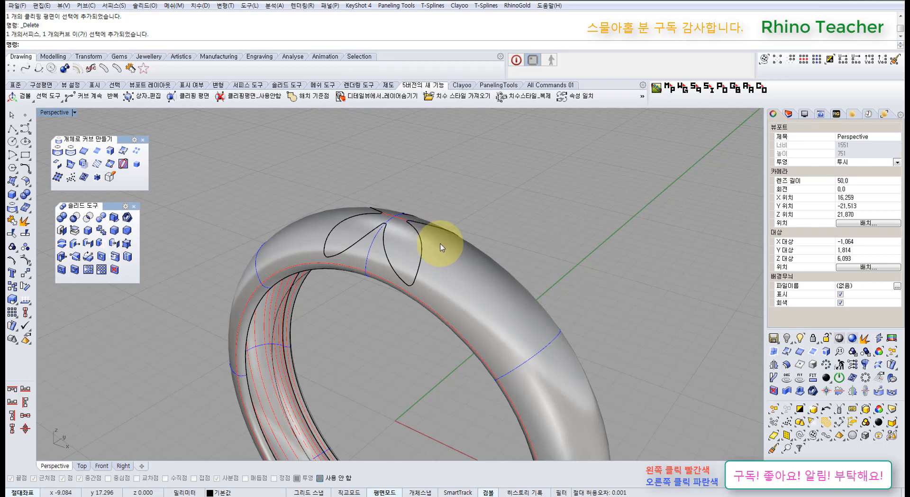
right_click_drag(443, 252, 452, 288)
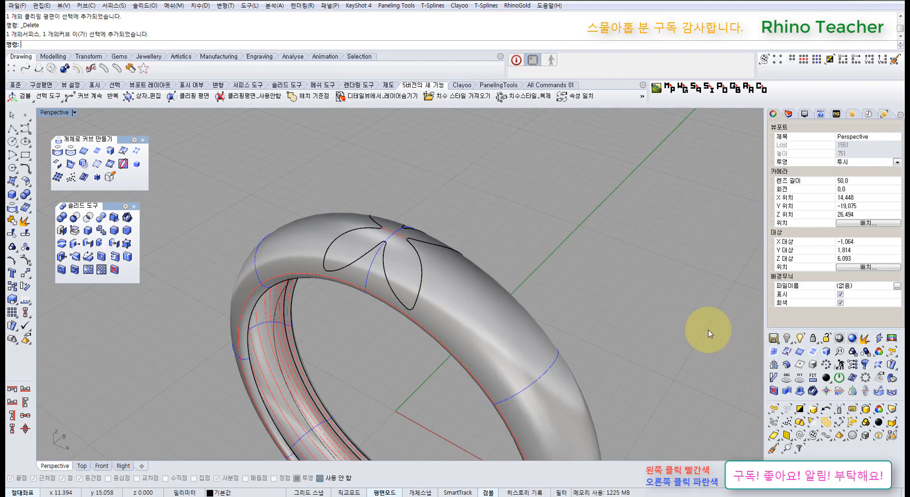
right_click_drag(506, 271, 505, 239, "shift")
right_click_drag(379, 229, 400, 240)
scroll(400, 240, "up", 3)
left_click(506, 240)
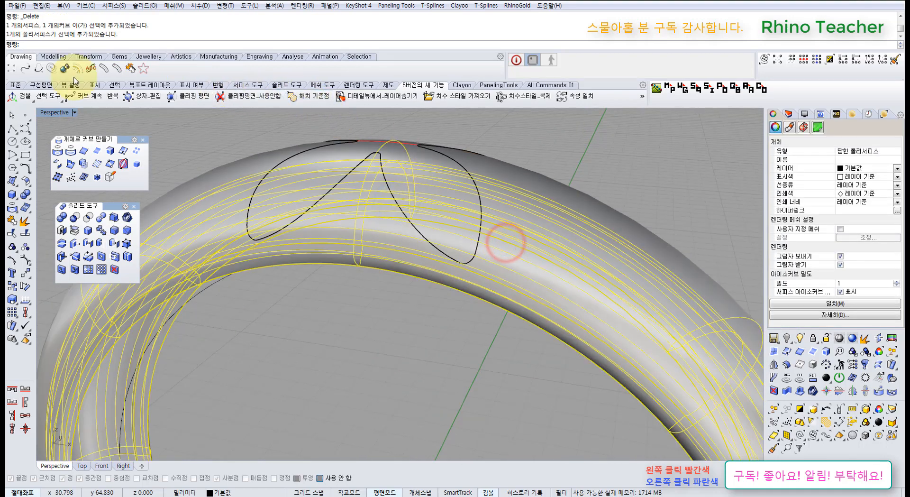
left_click(16, 86)
left_click(301, 97)
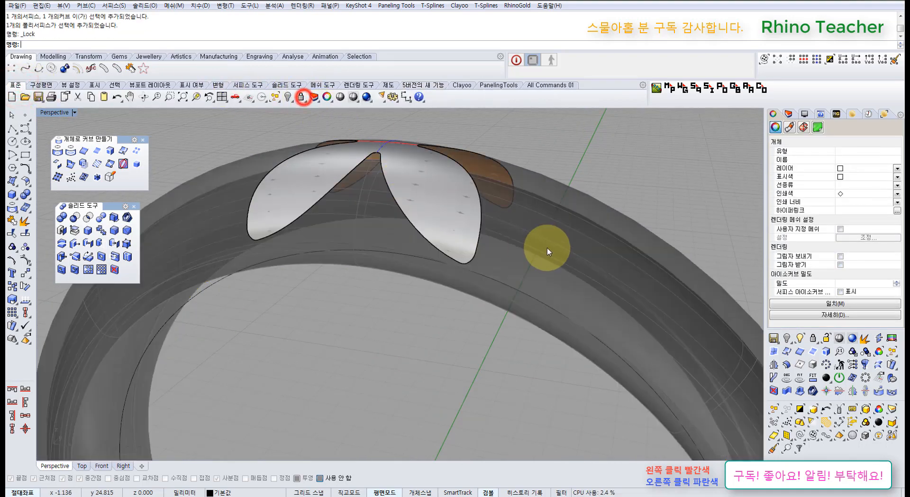
Select the butterfly surface and examine its curved shape inside the locked ring, ending with the selection cleared.
right_click_drag(529, 244, 531, 199)
left_click(551, 174)
left_click(355, 255)
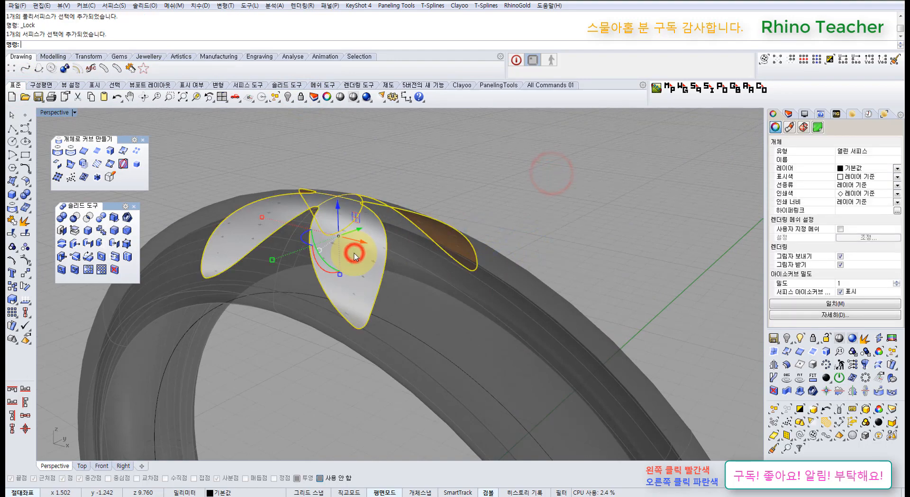
mouse_move(359, 288)
right_mouse_down()
mouse_move(406, 252)
mouse_move(427, 271)
mouse_move(402, 281)
right_mouse_up()
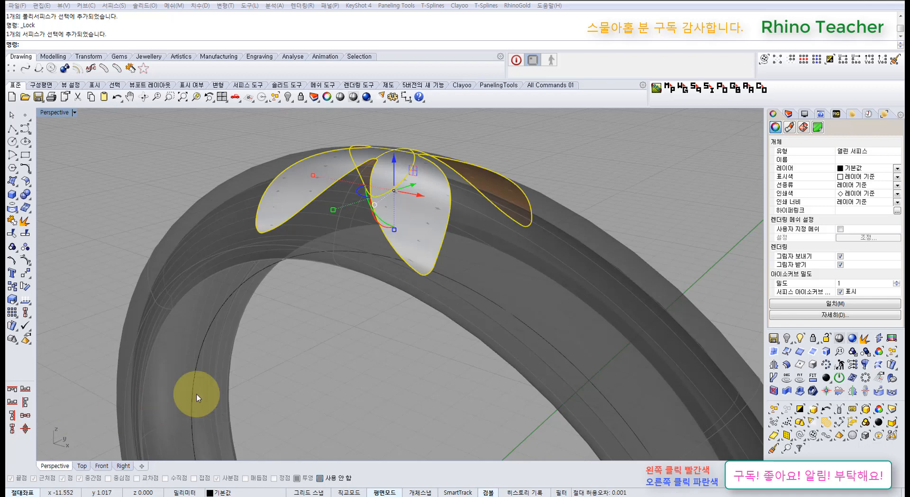
mouse_move(387, 317)
right_mouse_down()
mouse_move(407, 358)
mouse_move(494, 341)
mouse_move(472, 342)
mouse_move(476, 325)
mouse_move(443, 309)
mouse_move(429, 319)
right_mouse_up()
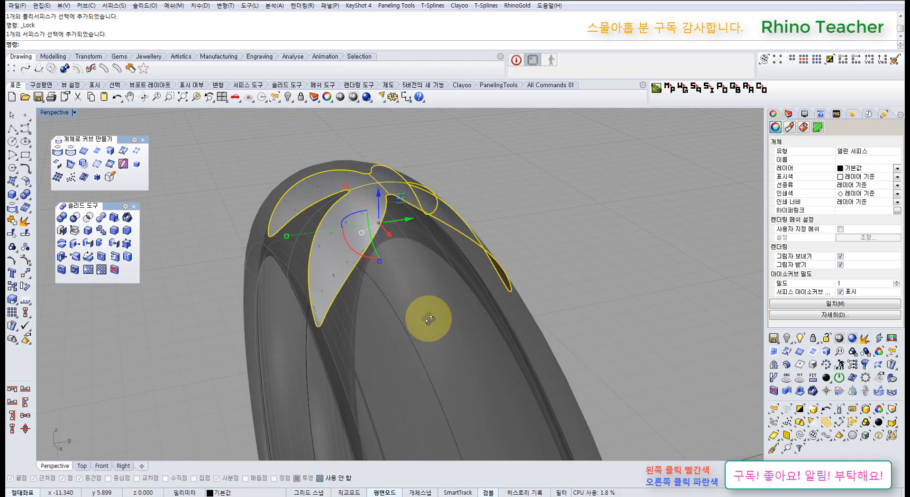
right_click_drag(425, 331, 373, 321)
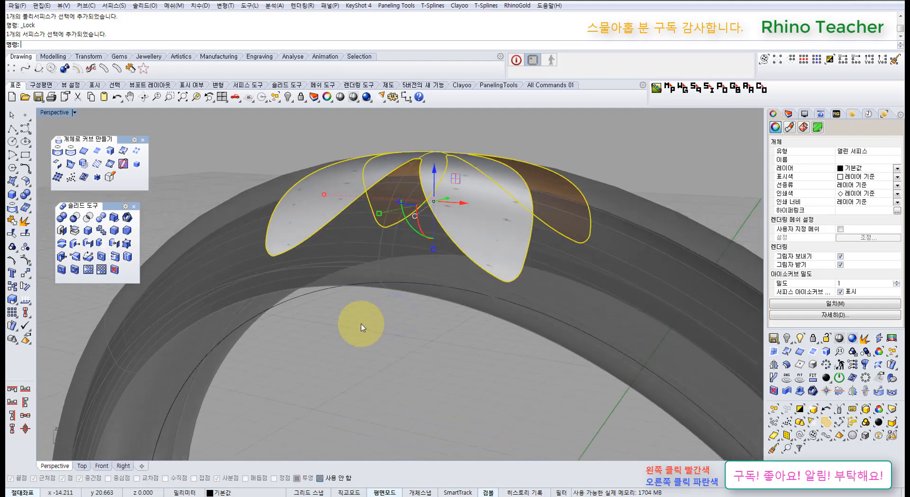
right_click_drag(314, 247, 309, 288)
left_click(293, 349)
Start OffsetSrf on the butterfly surface as a solid, with the both-sides option turned on.
left_click(292, 241)
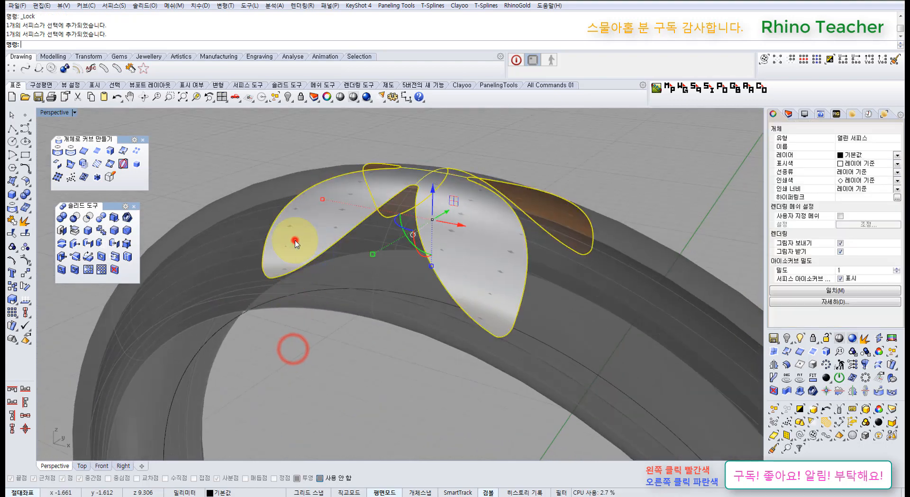
right_click_drag(304, 254, 312, 270)
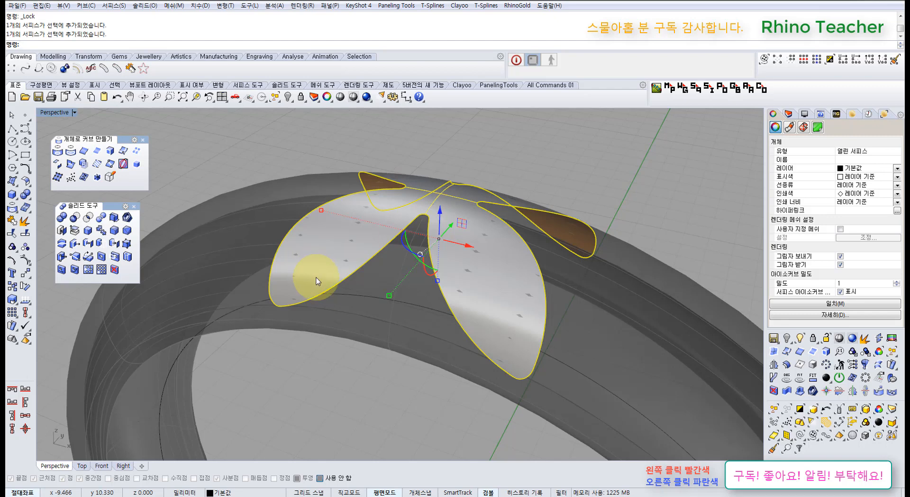
left_click(24, 182)
left_click_drag(50, 177, 55, 292)
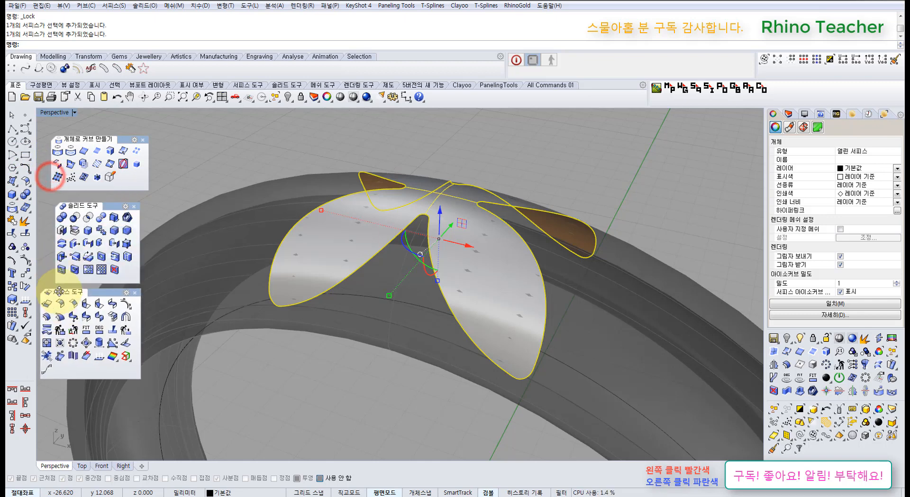
right_click_drag(248, 325, 251, 332)
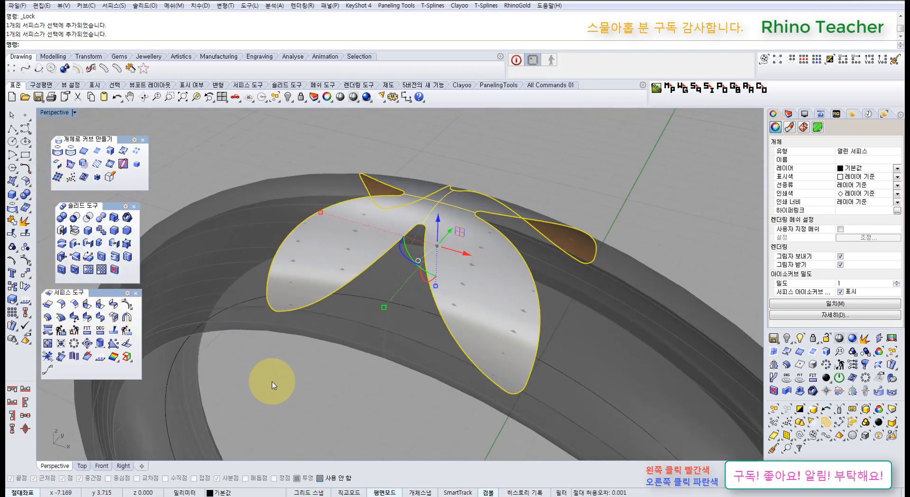
right_click_drag(270, 378, 361, 339)
left_click(48, 317)
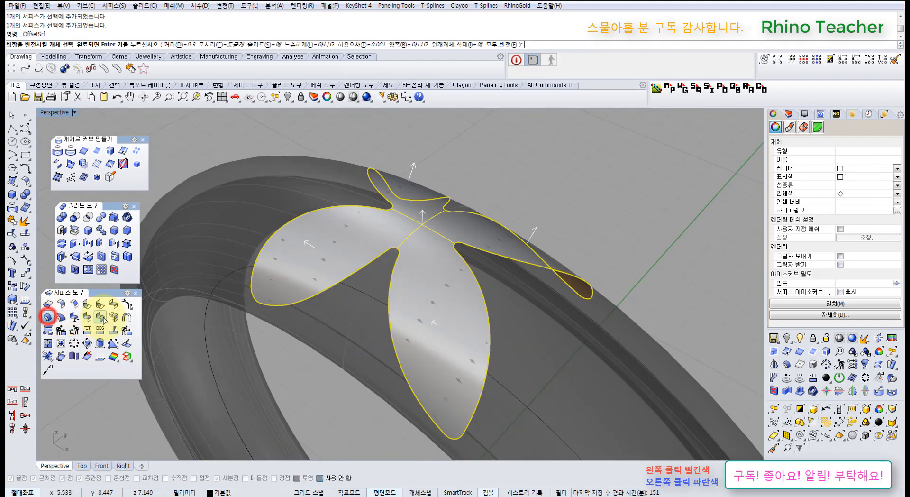
right_click_drag(368, 311, 405, 148)
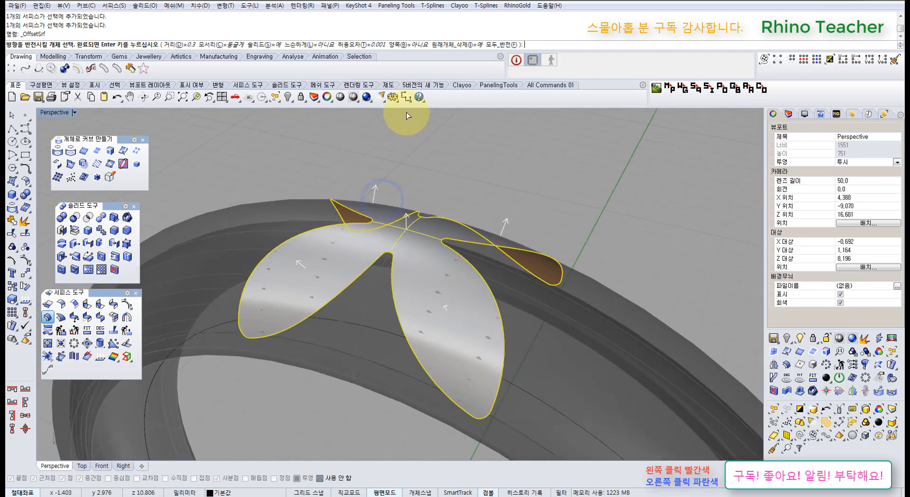
left_click(398, 46)
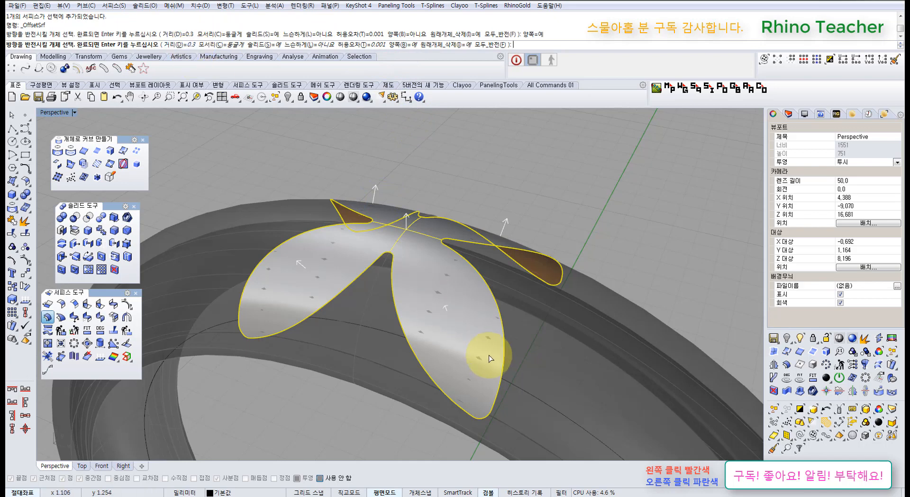
right_click_drag(482, 360, 392, 264)
right_click_drag(311, 138, 326, 162)
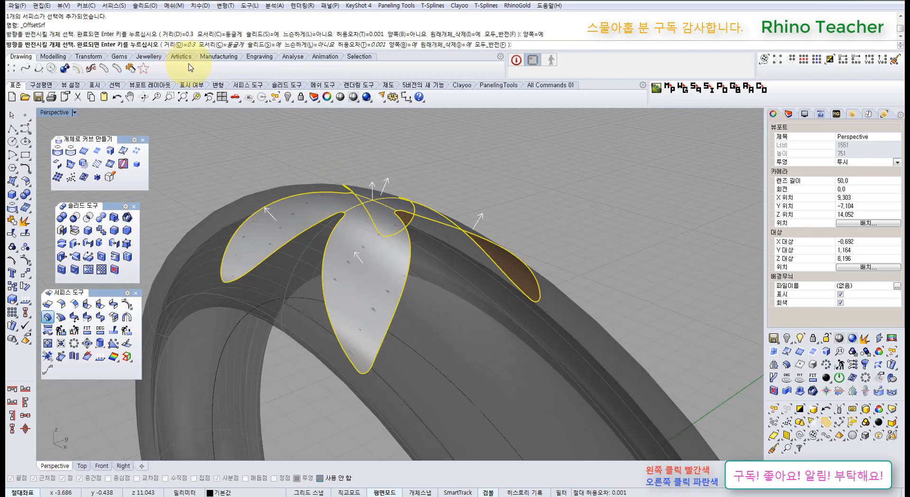
Set the surface offset distance to 0.5.
left_click(183, 44)
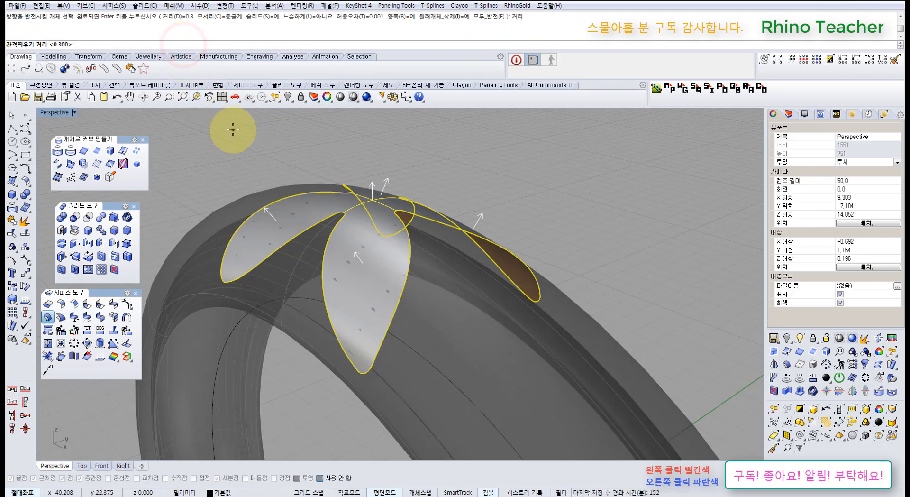
type(".5")
key("Return")
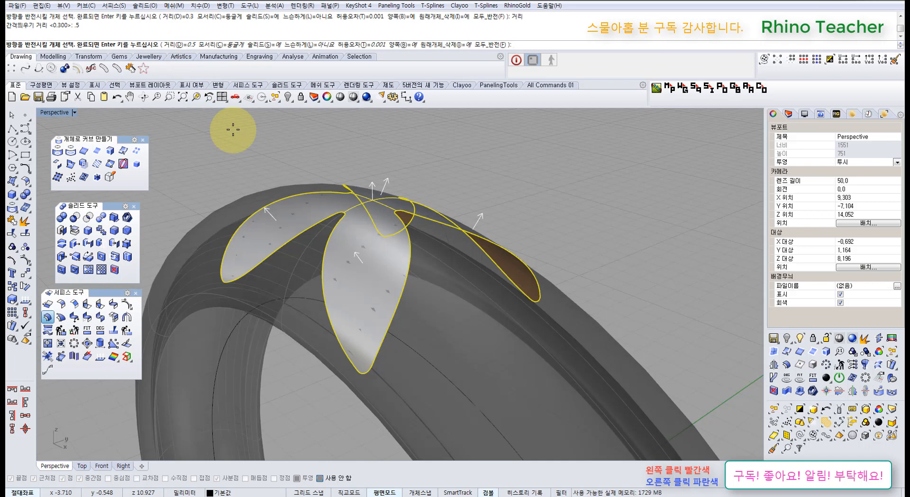
left_click(180, 45)
type("0")
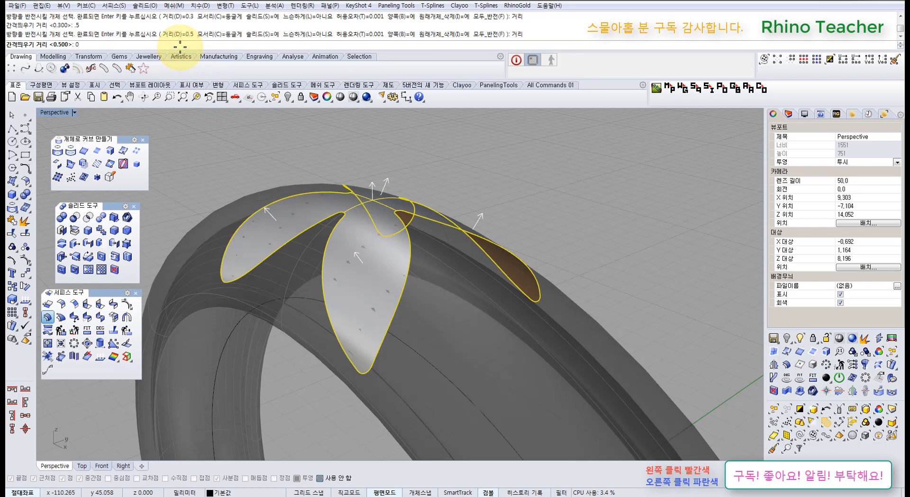
type(".5")
key("Return")
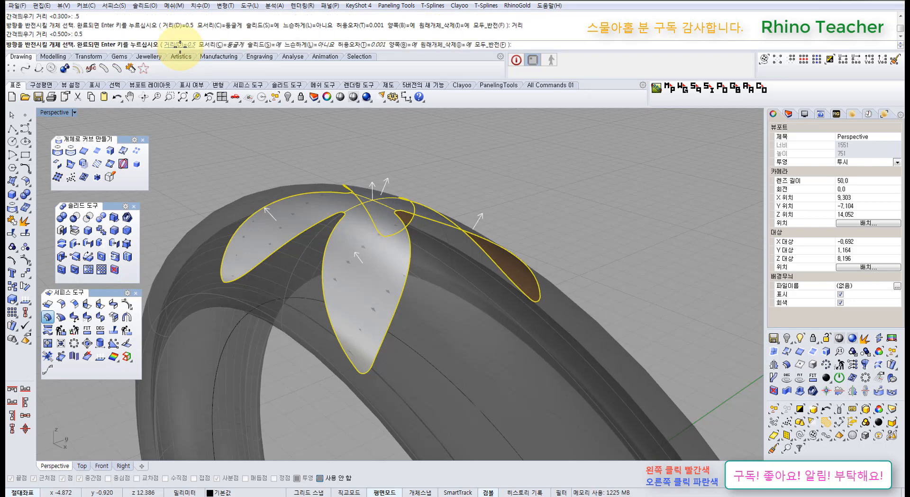
left_click(180, 44)
type(".5")
key("Return")
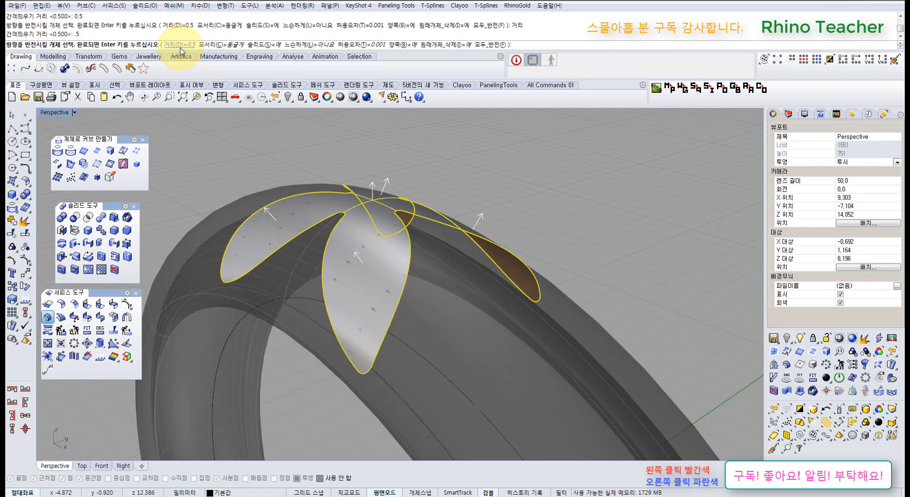
Examine the offset directions on the butterfly surface from several angles and leave the offset command.
right_click_drag(326, 210, 417, 285)
scroll(412, 304, "down", 10)
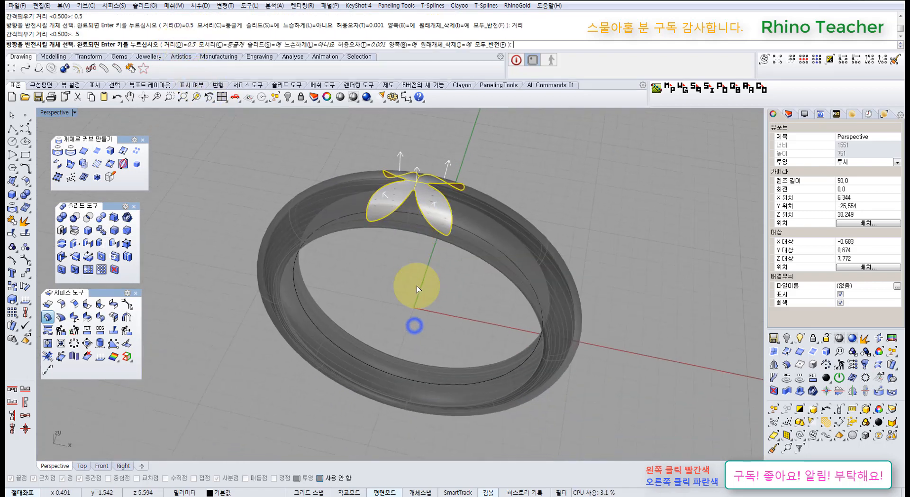
scroll(415, 321, "up", 4)
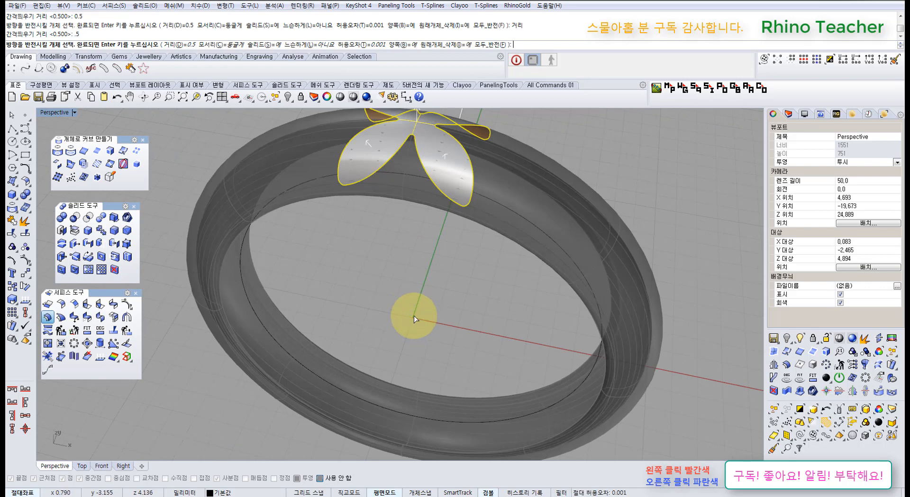
right_click_drag(444, 288, 411, 267)
scroll(391, 200, "up", 5)
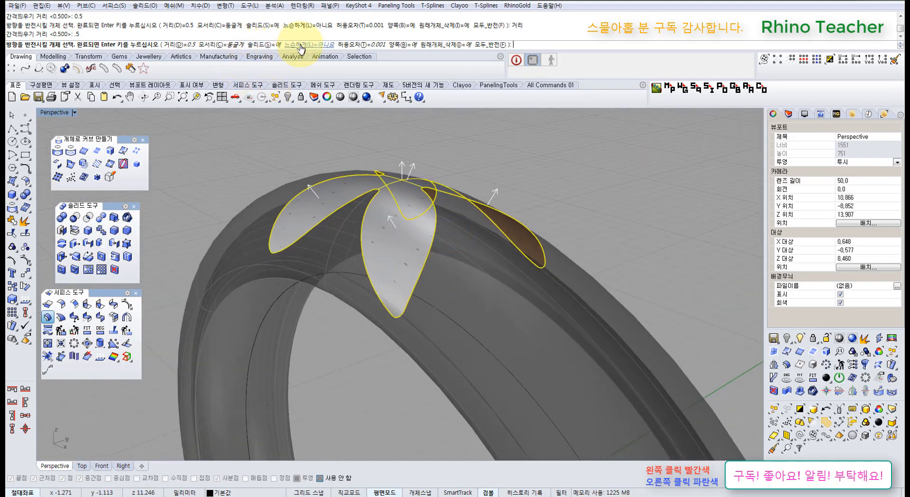
mouse_move(348, 155)
right_mouse_down()
mouse_move(339, 138)
mouse_move(350, 160)
mouse_move(344, 153)
right_mouse_up()
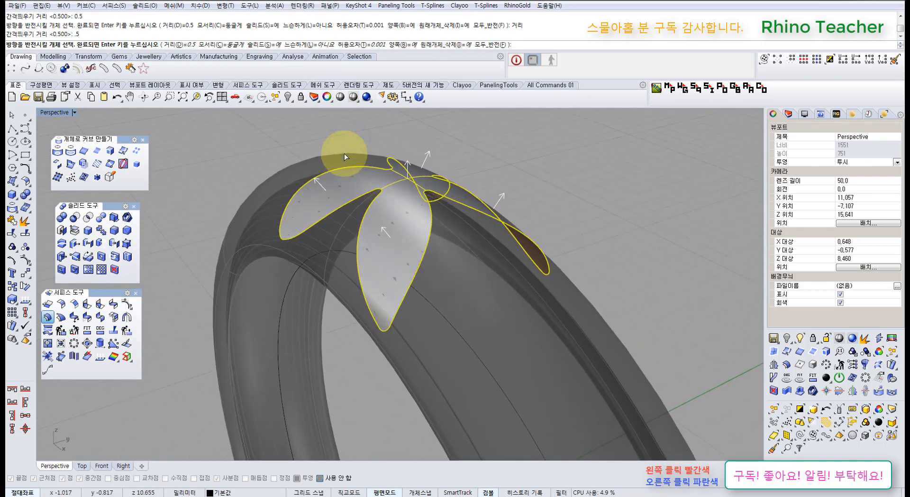
scroll(344, 152, "down", 5)
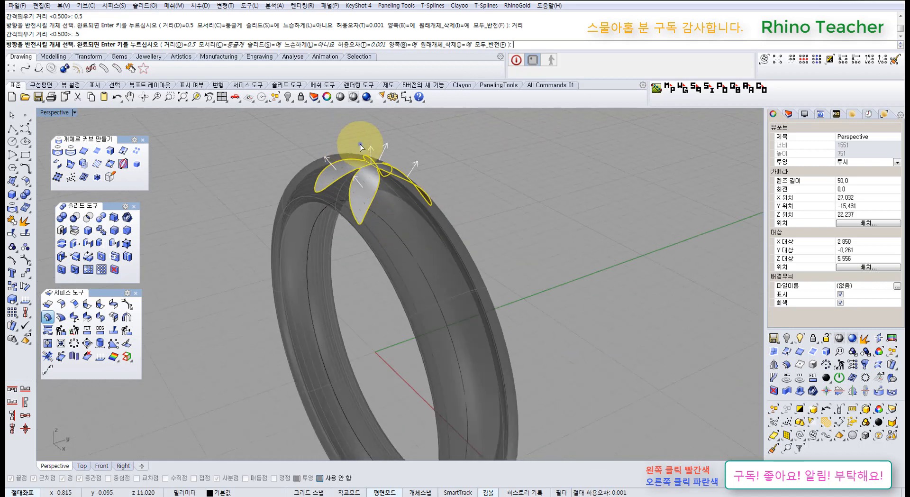
right_click(361, 143)
left_click(454, 178)
Make two copies of the butterfly surface beside the ring, spaced out roughly along the green Y axis.
left_click(365, 183)
right_click_drag(375, 169, 357, 235, "shift")
left_click(11, 287)
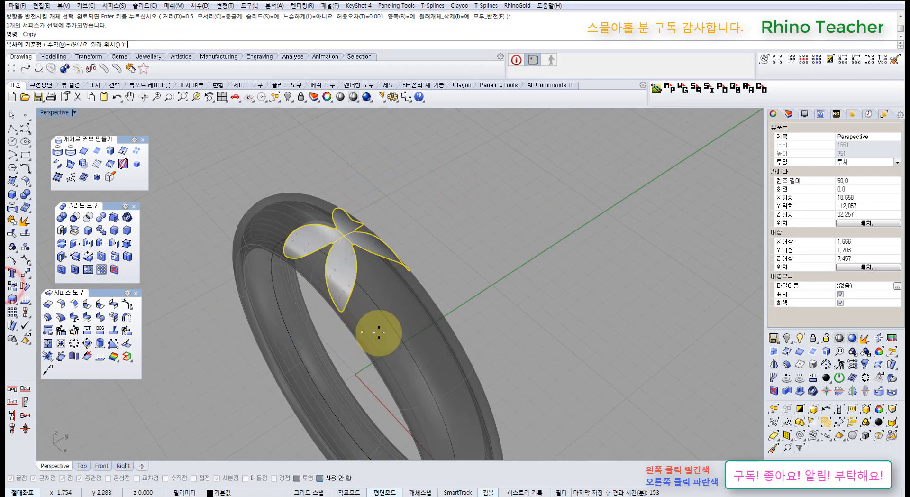
left_click(366, 387)
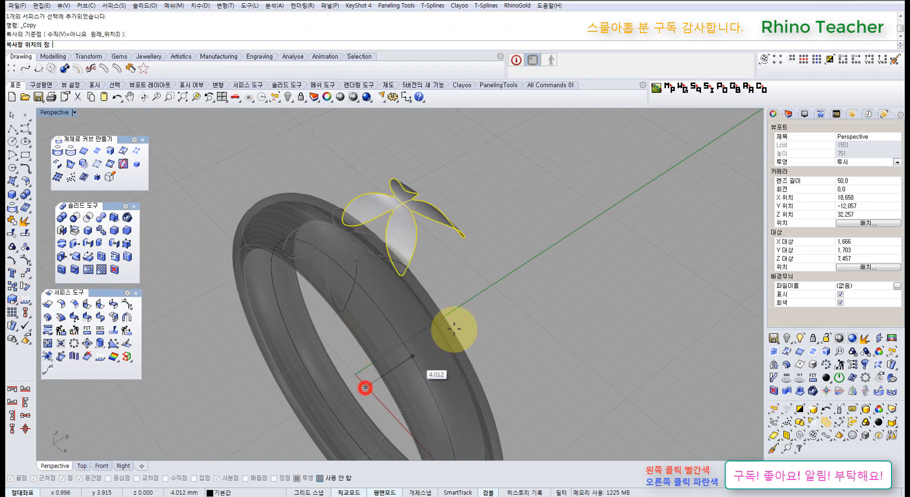
left_click(484, 308)
left_click(545, 264)
right_click(569, 233)
left_click(579, 231)
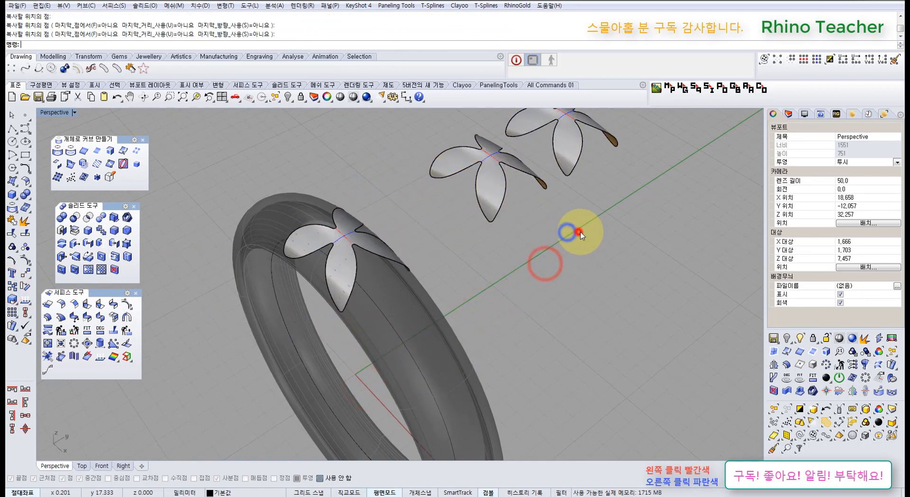
Offset the copy nearer the ring by 0.5 on both sides into a solid, with the loose option off.
right_click_drag(574, 222, 529, 295, "shift")
right_click_drag(483, 327, 357, 285)
scroll(462, 276, "up", 6)
left_click(461, 276)
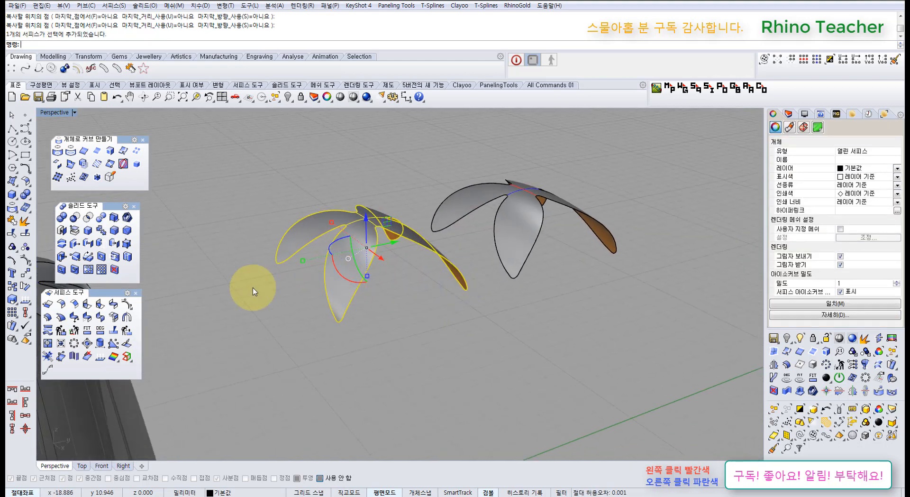
right_click(269, 277)
key("Escape")
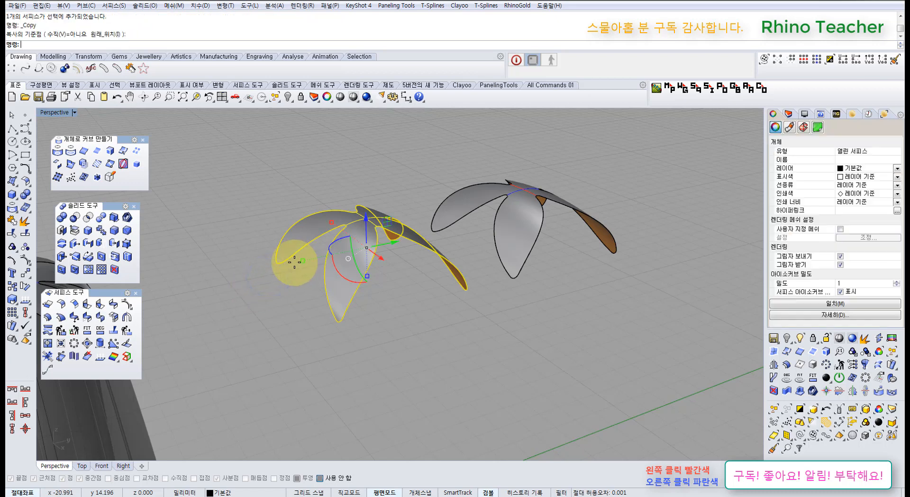
right_click_drag(295, 266, 290, 283)
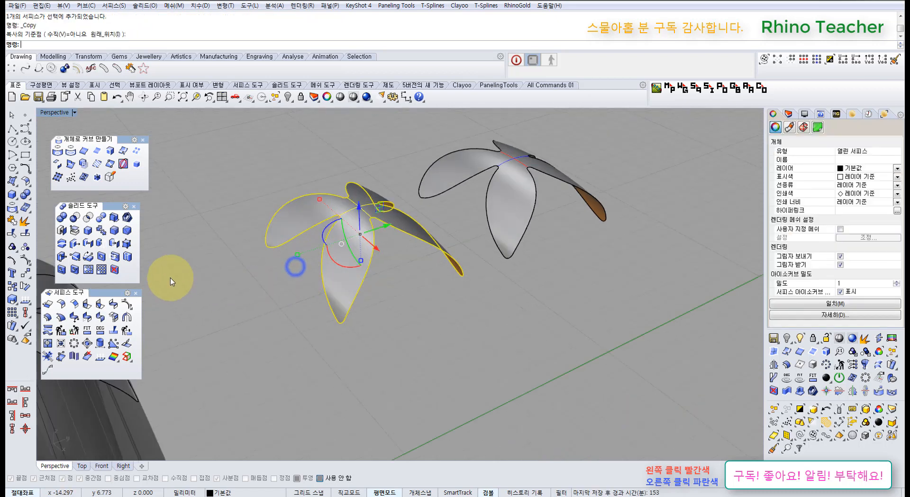
left_click(47, 317)
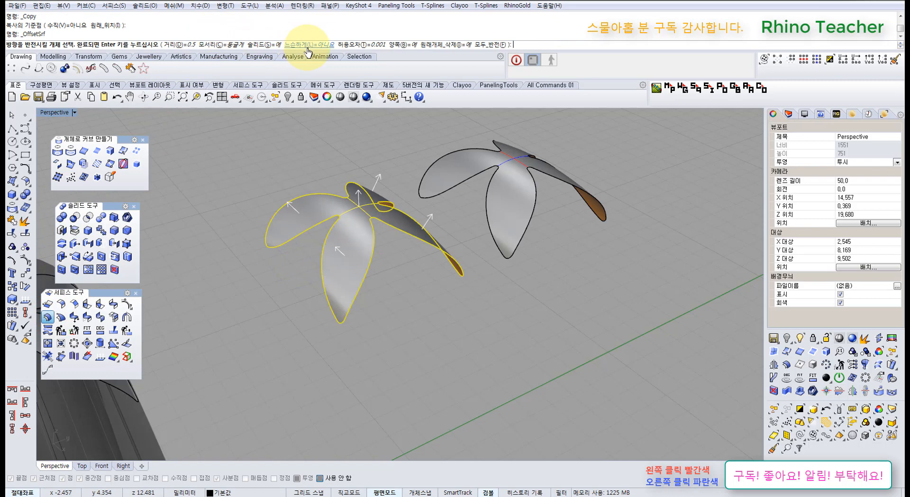
right_click(303, 156)
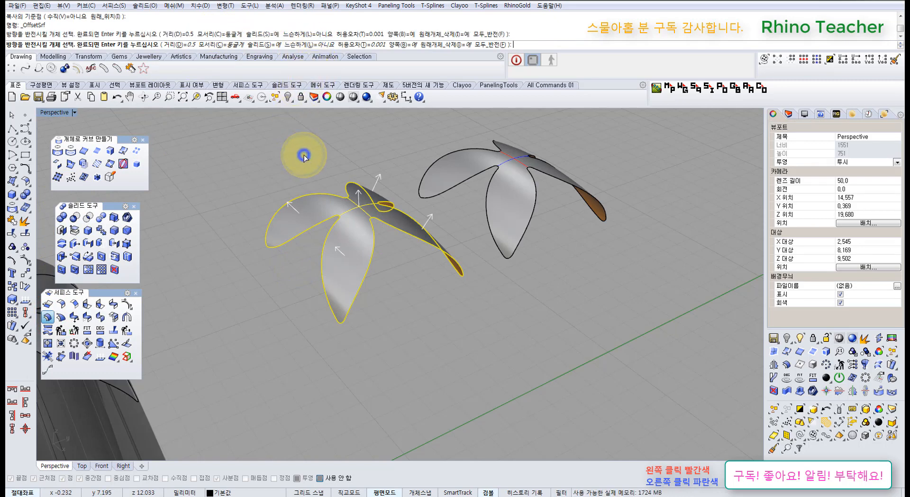
right_click(304, 155)
left_click(468, 347)
Offset the farther butterfly copy by 0.5 on both sides into a solid, with the loose option turned on.
right_click_drag(412, 228, 440, 209)
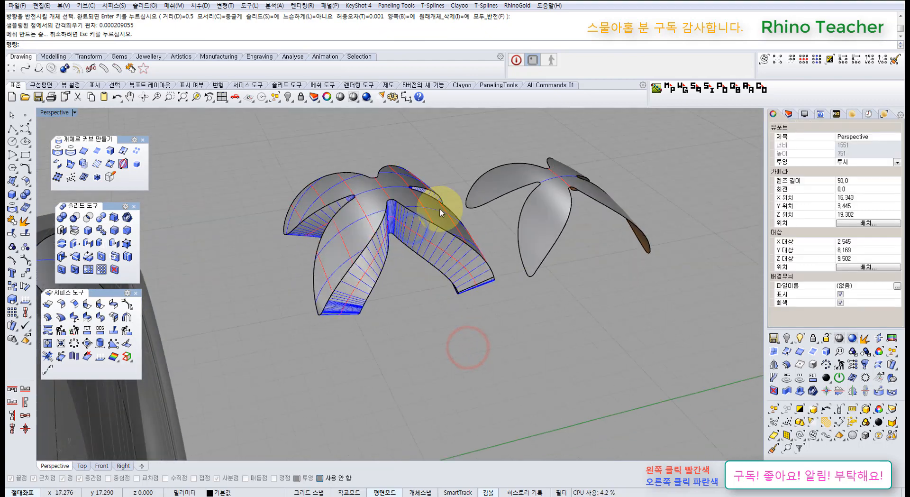
scroll(441, 213, "up", 3)
left_click(493, 198)
right_click(493, 198)
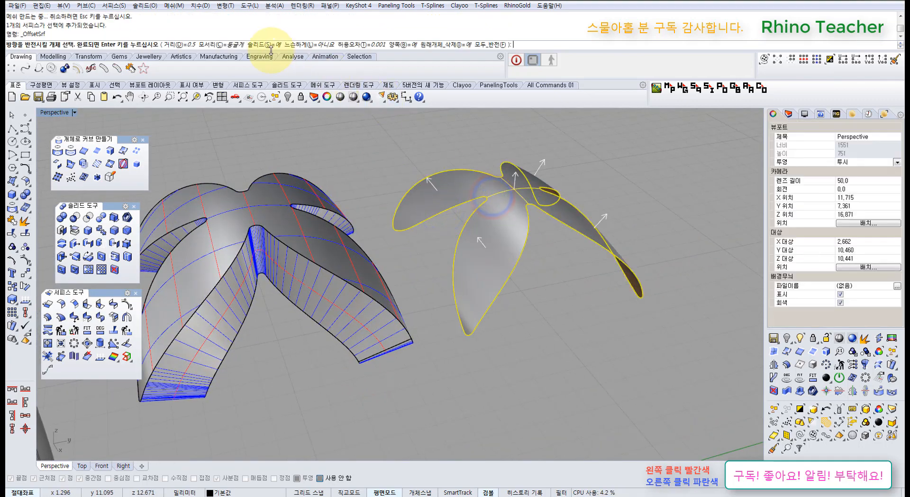
left_click(303, 44)
right_click(371, 132)
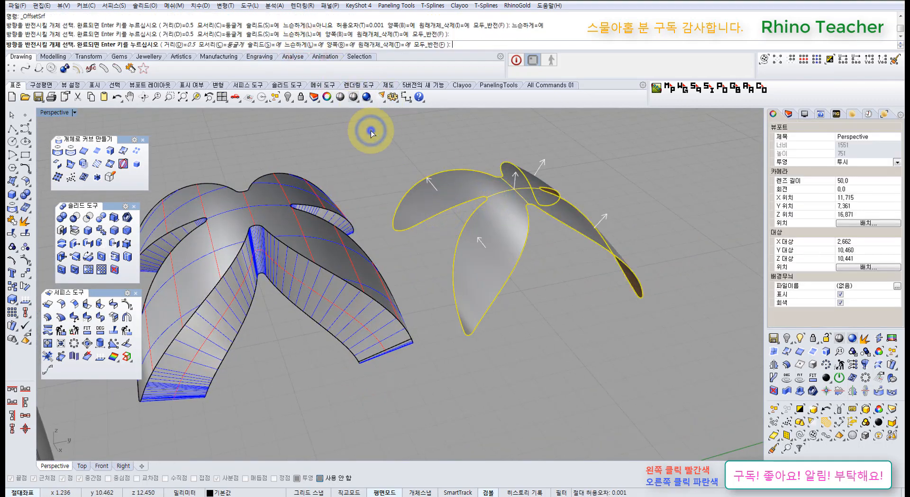
left_click(371, 132)
Undo and redo the loose offset to compare the solid with its source surface.
right_click_drag(428, 148, 420, 215)
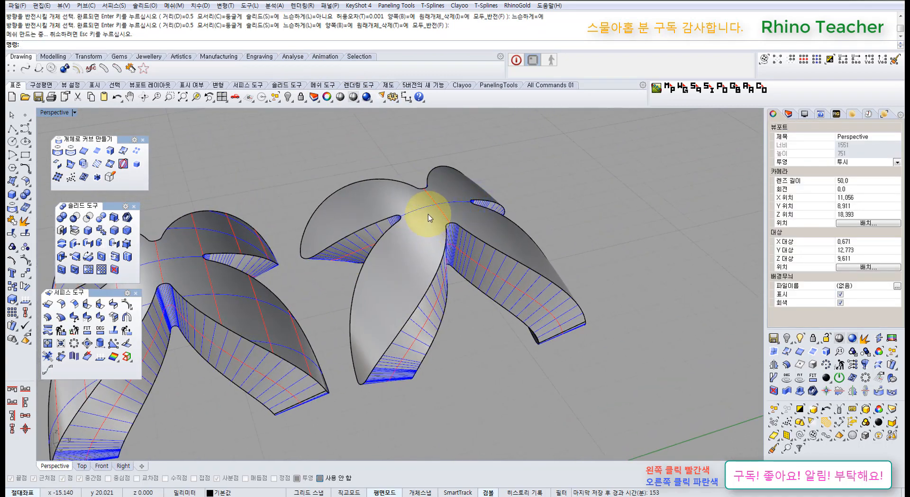
key("ctrl+z")
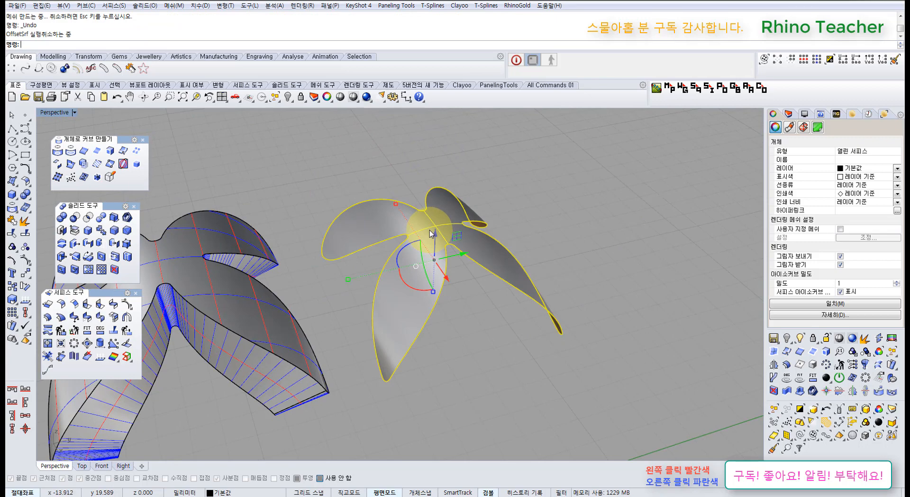
key("ctrl+y")
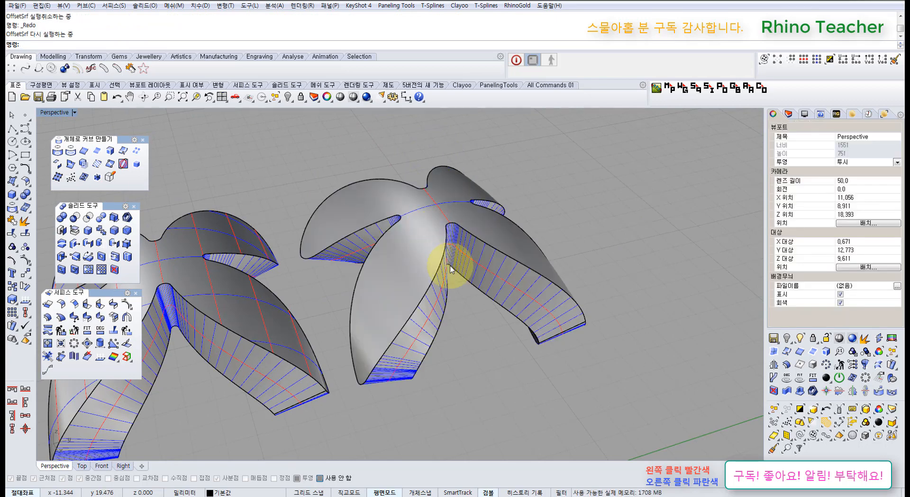
right_click_drag(428, 283, 437, 243)
Move the loose-offset solid onto the other butterfly solid to compare their shapes, and undo the move.
left_click(442, 261)
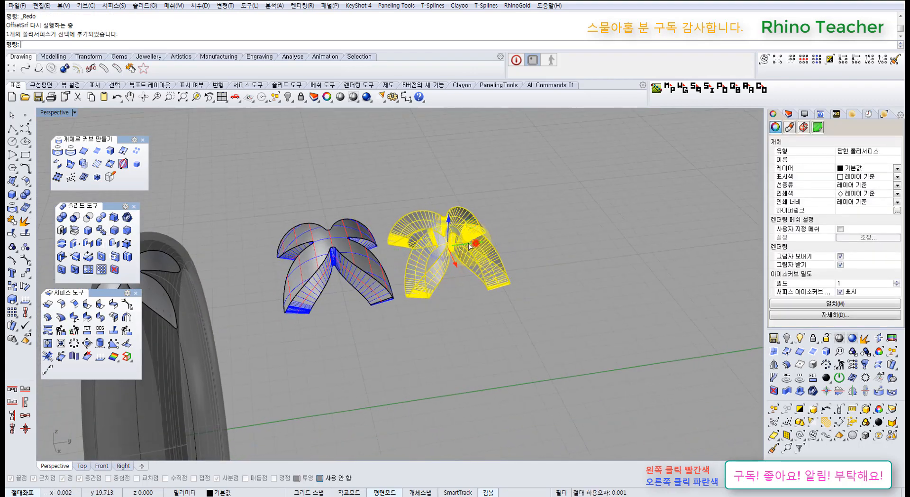
left_click_drag(476, 242, 366, 261)
left_click(437, 304)
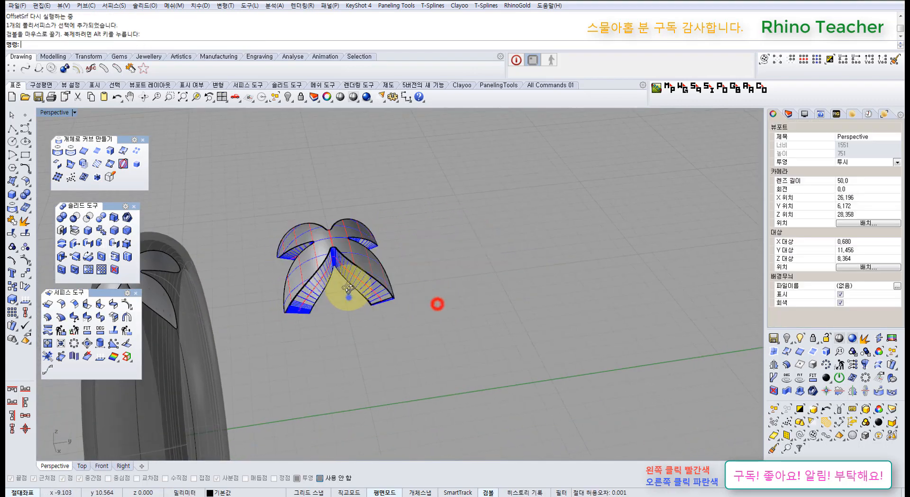
scroll(348, 295, "up", 8)
right_click_drag(349, 297, 314, 269)
key("ctrl+z")
scroll(317, 236, "down", 4)
right_click_drag(357, 226, 383, 261)
left_click(425, 353)
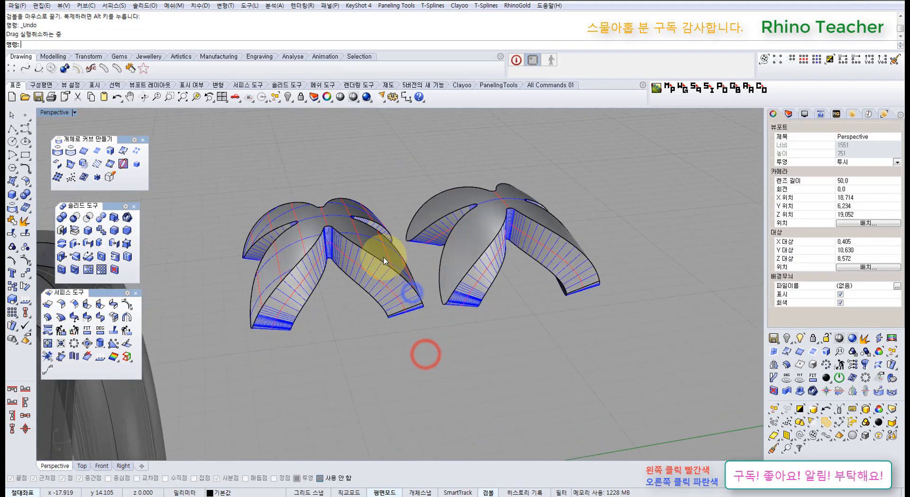
Undo and redo both butterfly offsets to compare the normal and loose solids with their source surfaces.
left_click(384, 257)
scroll(326, 237, "up", 5)
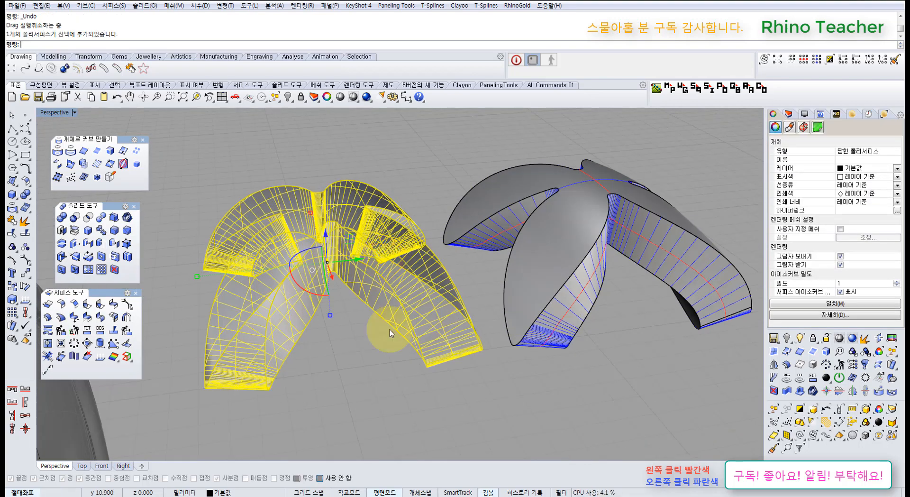
left_click(521, 425)
left_click(577, 239)
key("ctrl+z")
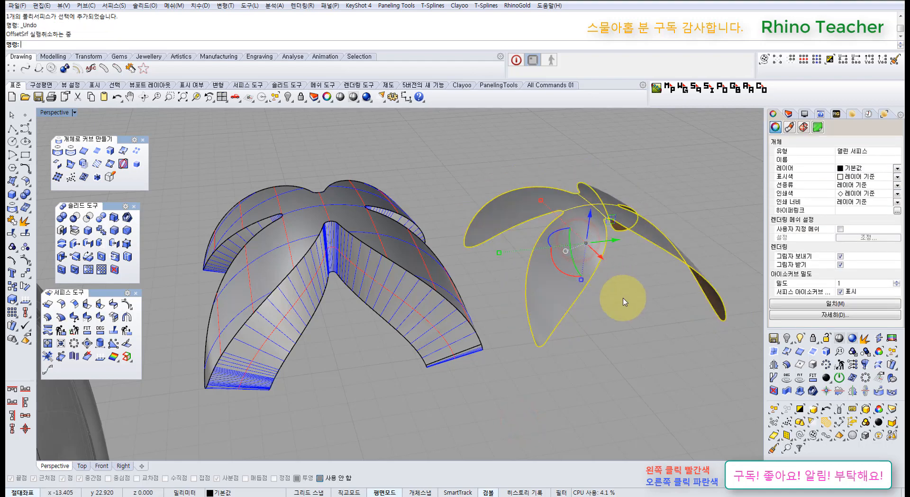
left_click(627, 302)
left_click(600, 247)
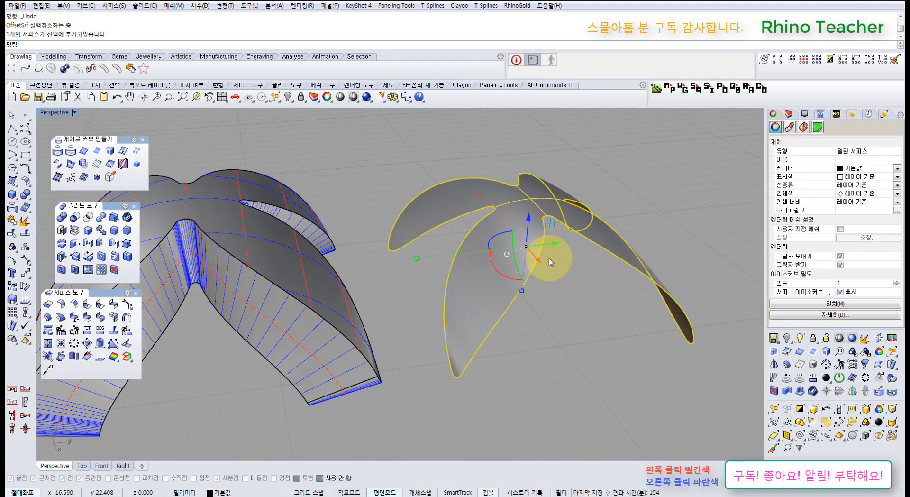
key("ctrl+z")
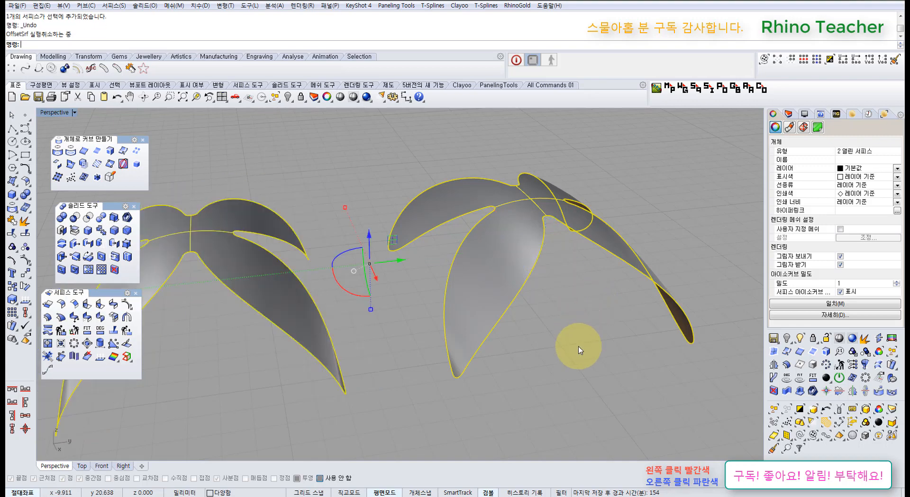
key("ctrl+y")
key("ctrl+y")
left_click(574, 349)
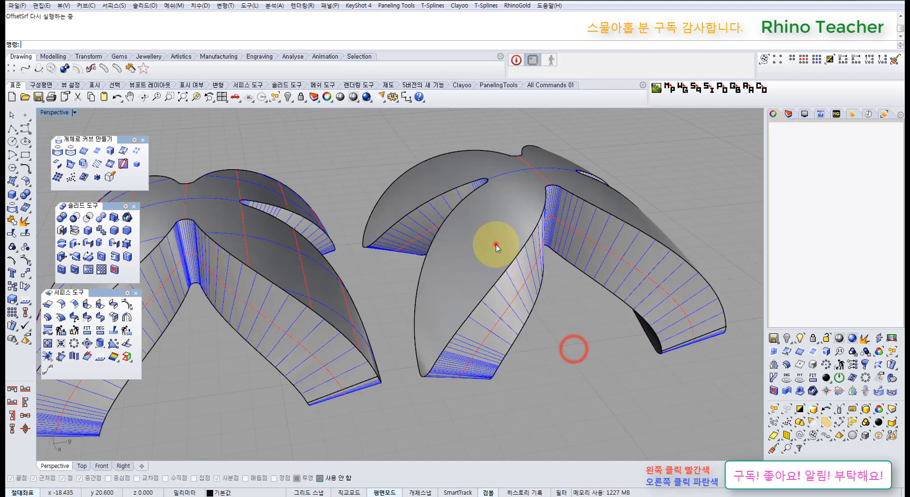
Examine the normal and loose offset solids side by side from several angles, highlighting each one's wireframe in turn.
left_click(494, 244)
scroll(530, 300, "down", 2)
key("Escape")
scroll(361, 269, "up", 5)
left_click(367, 266)
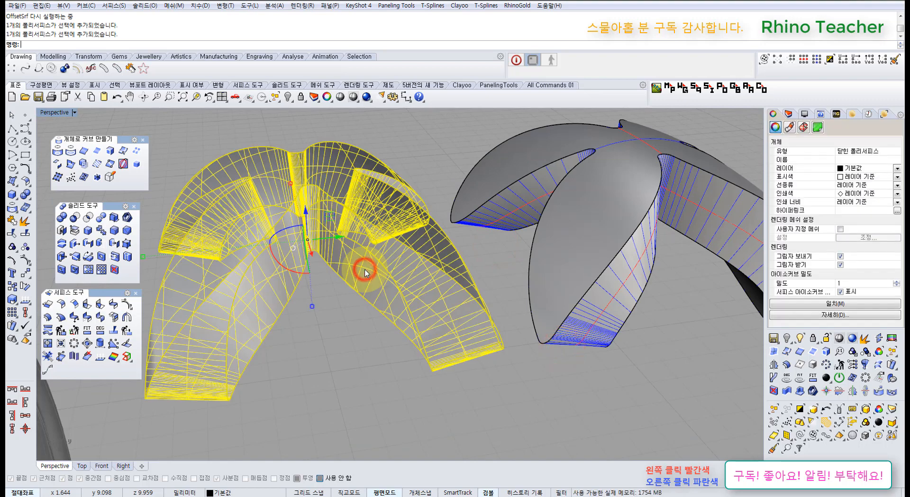
left_click(341, 345)
scroll(341, 345, "down", 4)
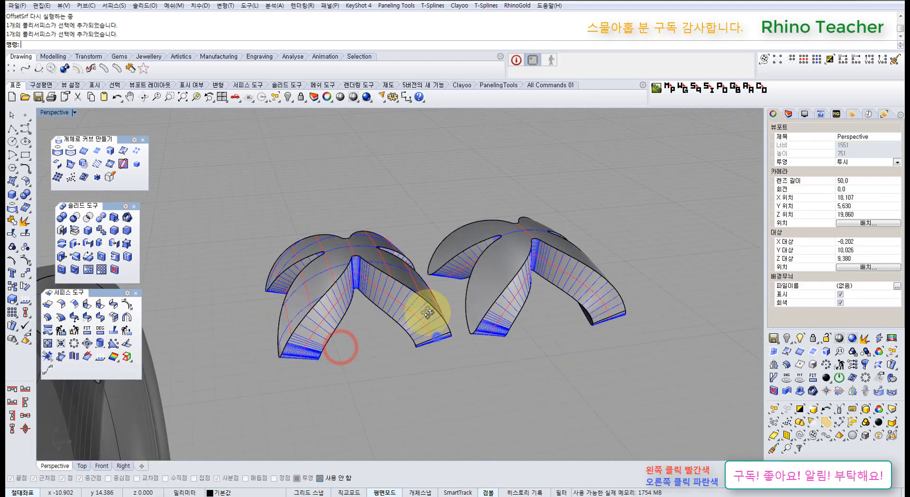
right_click_drag(435, 335, 424, 281)
left_click(480, 283)
right_click_drag(480, 283, 406, 318)
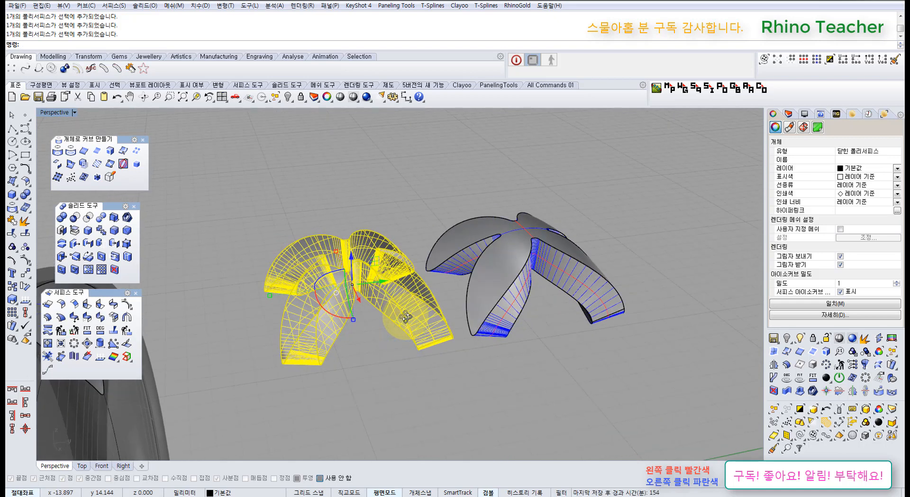
left_click(400, 400)
left_click(400, 308)
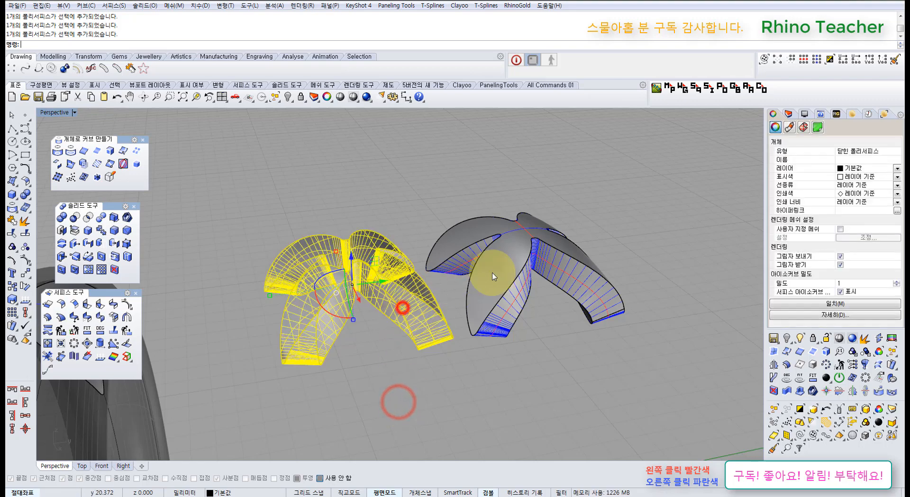
left_click(493, 273)
left_click(412, 375)
left_click(401, 312)
left_click(494, 279)
right_click_drag(459, 375, 441, 340)
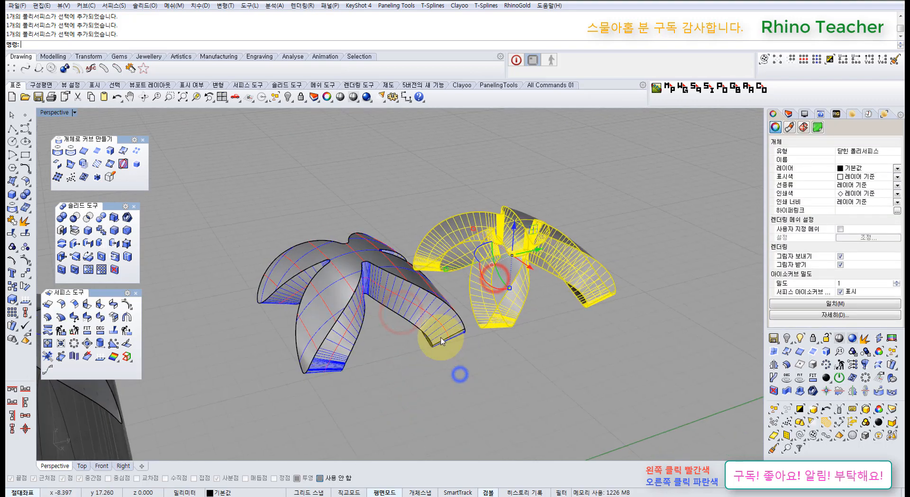
scroll(440, 341, "up", 7)
left_click(430, 310)
scroll(430, 312, "down", 5)
right_click(430, 324)
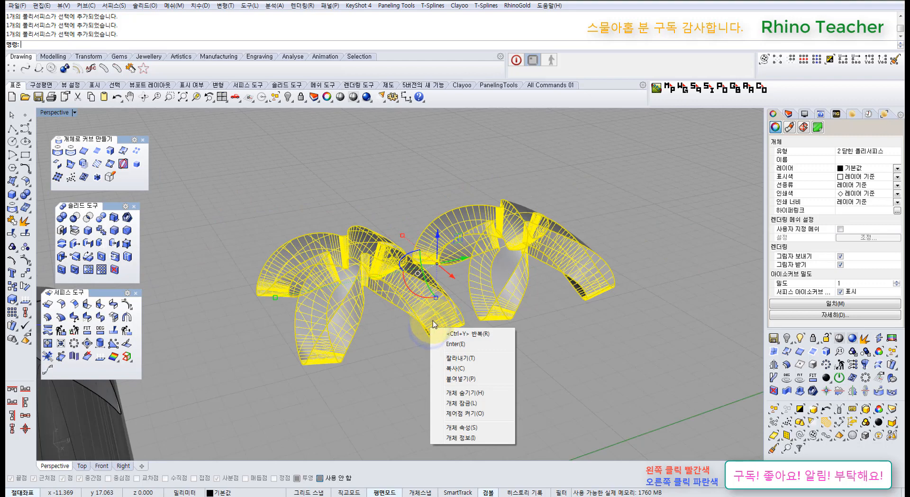
Delete the two butterfly test solids beside the ring.
left_click(359, 389)
scroll(359, 388, "down", 7)
right_click_drag(373, 386, 522, 335, "shift")
left_click_drag(538, 337, 456, 233)
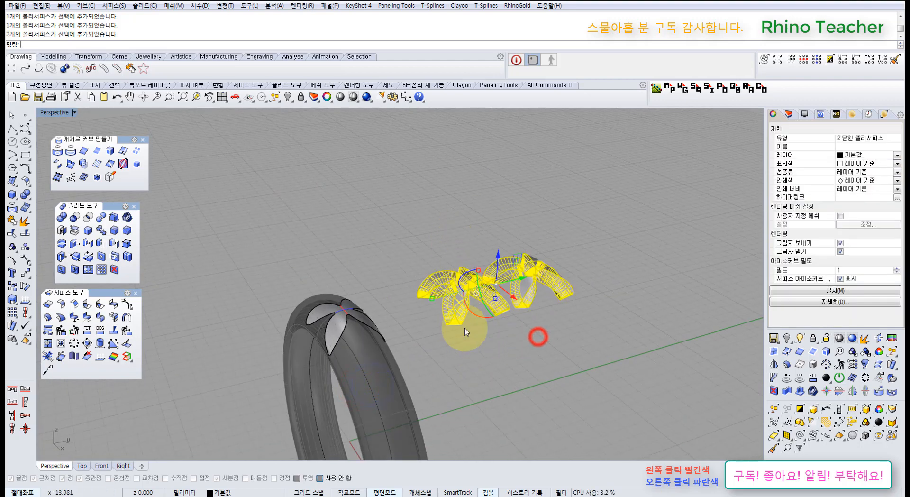
right_click_drag(464, 329, 469, 306)
key("Delete")
Offset the butterfly surface on the ring by 0.5 on both sides into a loose solid, deleting the original surface.
scroll(385, 298, "up", 6)
right_click_drag(308, 319, 389, 245, "shift")
right_click_drag(361, 218, 398, 238)
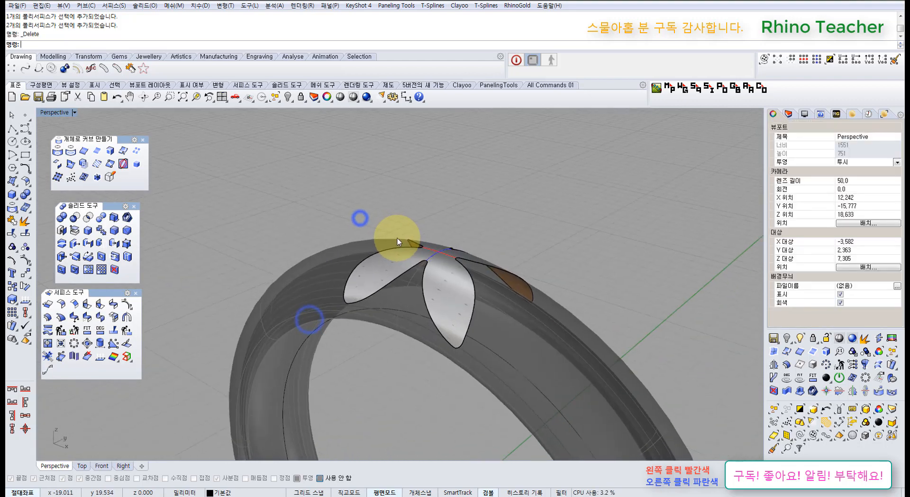
scroll(398, 240, "up", 6)
left_click(465, 284)
right_click_drag(464, 284, 219, 274)
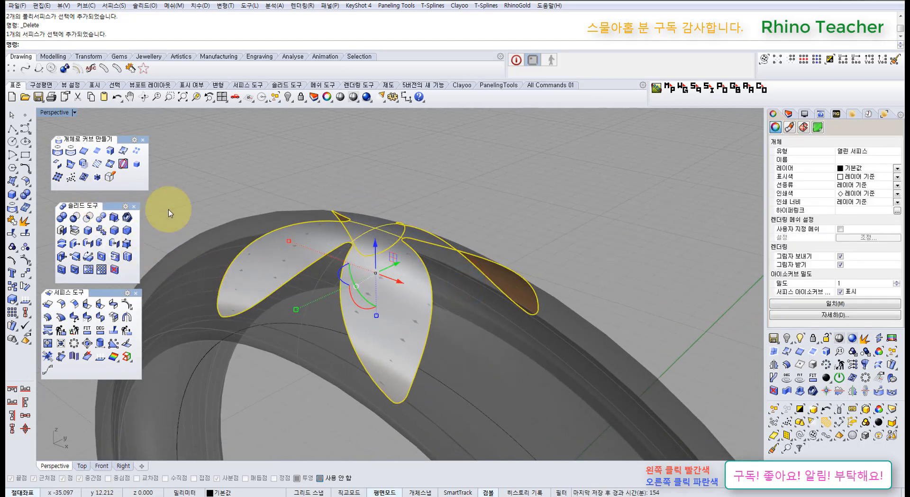
mouse_move(342, 266)
right_mouse_down("shift")
mouse_move(329, 261)
mouse_move(346, 278)
right_mouse_up("shift")
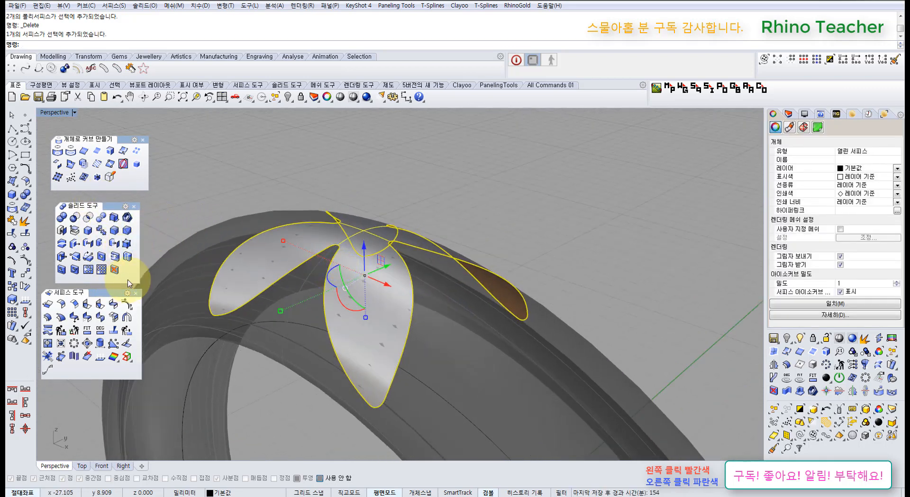
left_click(48, 318)
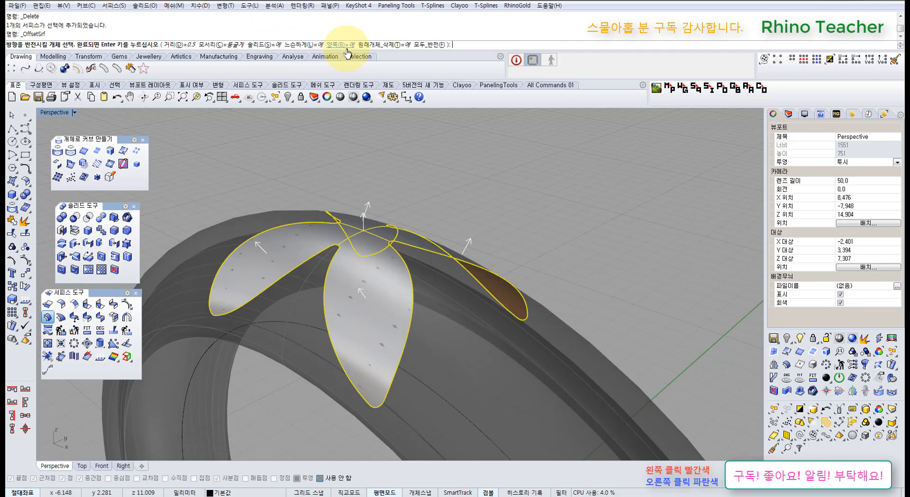
right_click_drag(491, 230, 454, 232)
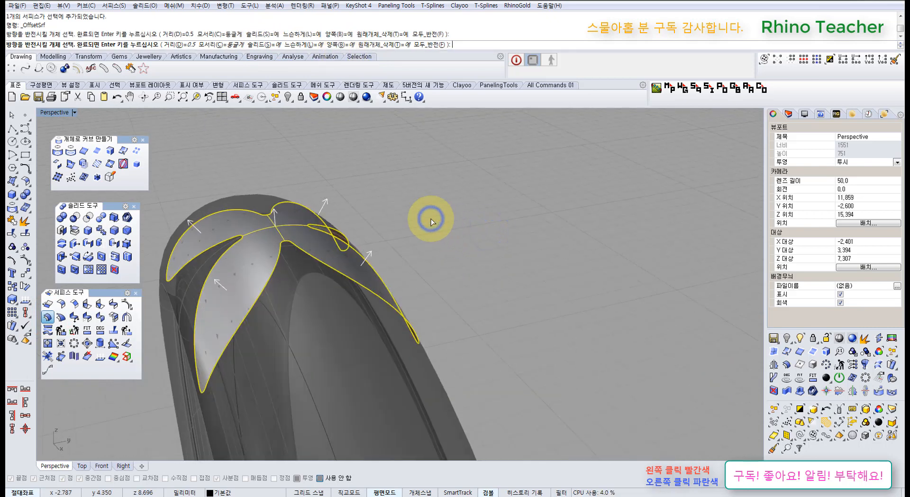
left_click(455, 212)
scroll(412, 258, "up", 5)
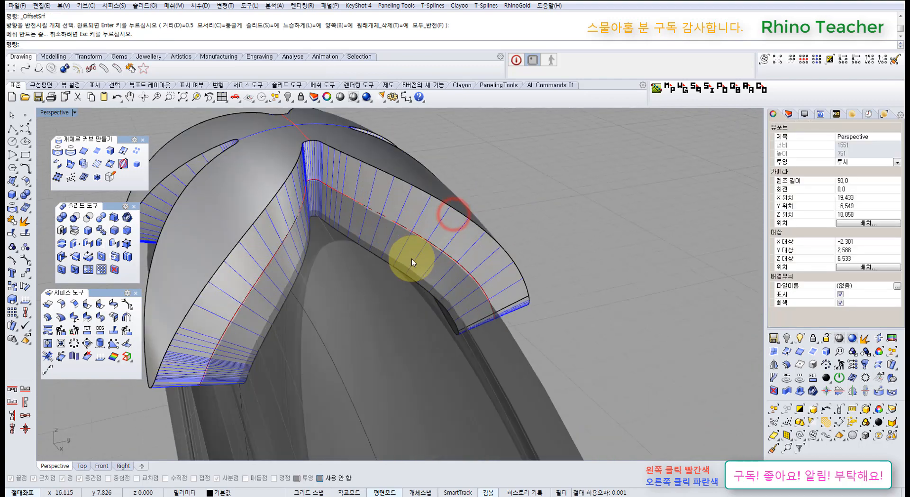
Check which objects remain inside the offset solid and undo the offset on the ring.
left_click(428, 245)
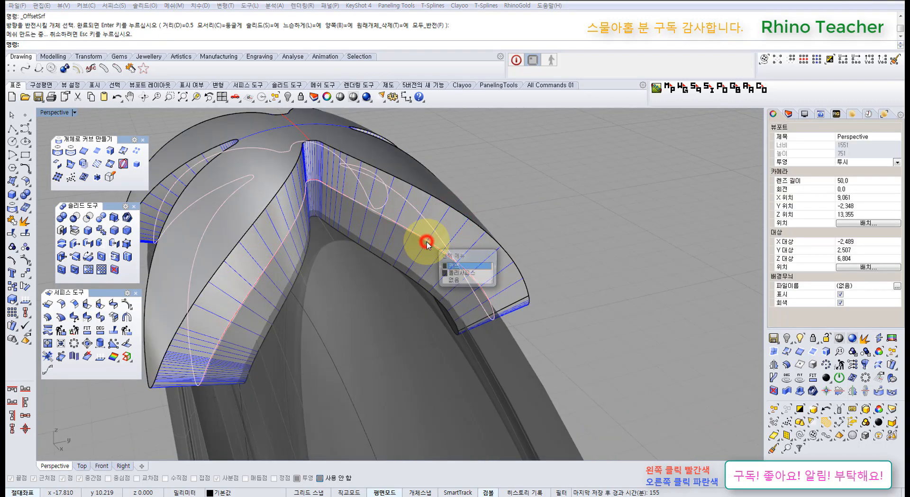
left_click(455, 270)
key("ctrl+z")
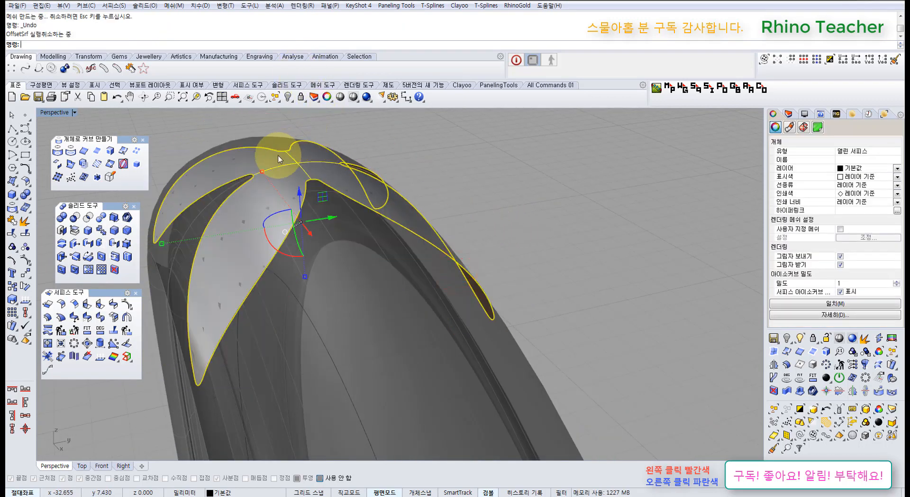
Offset the ring's butterfly surface by 0.5 on both sides into a loose solid, with deletion of the original object turned off.
right_click_drag(276, 155, 308, 174)
right_click(308, 169)
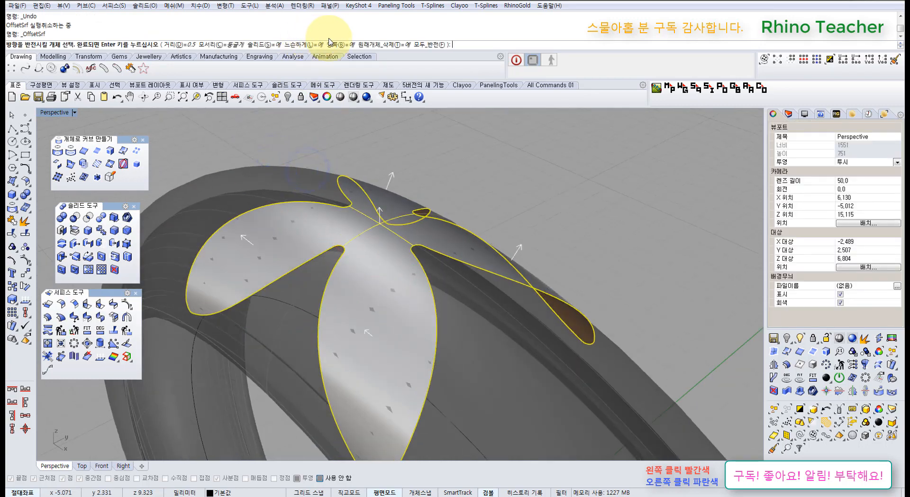
left_click(380, 44)
right_click(455, 194)
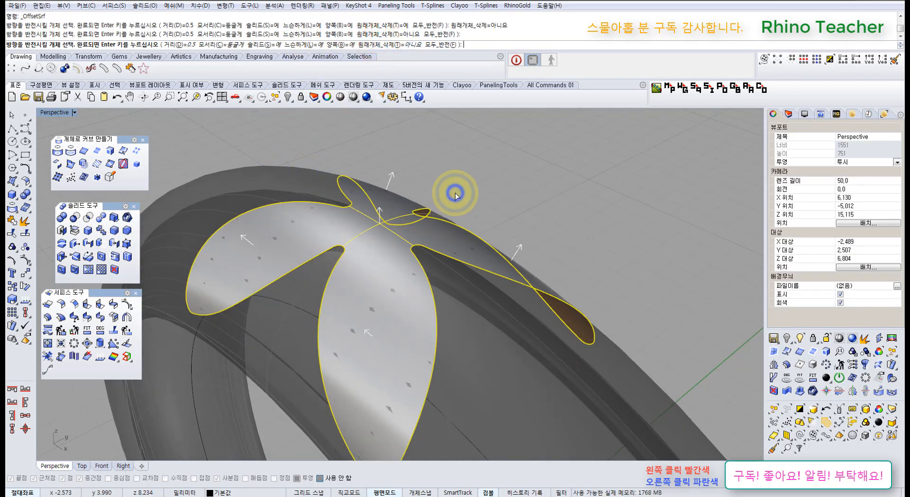
scroll(455, 193, "down", 5)
right_click_drag(455, 192, 425, 190)
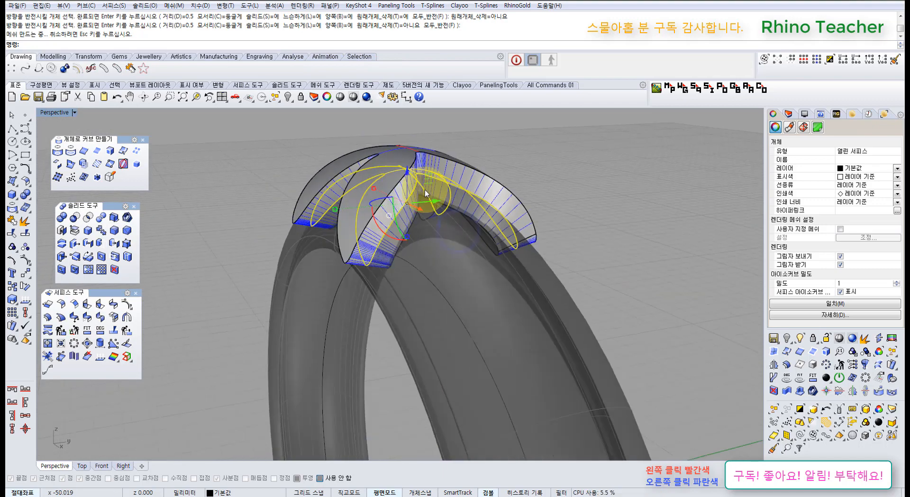
Copy the original butterfly surface to the empty space beside the ring and hide the original.
scroll(425, 190, "down", 4)
left_click(12, 286)
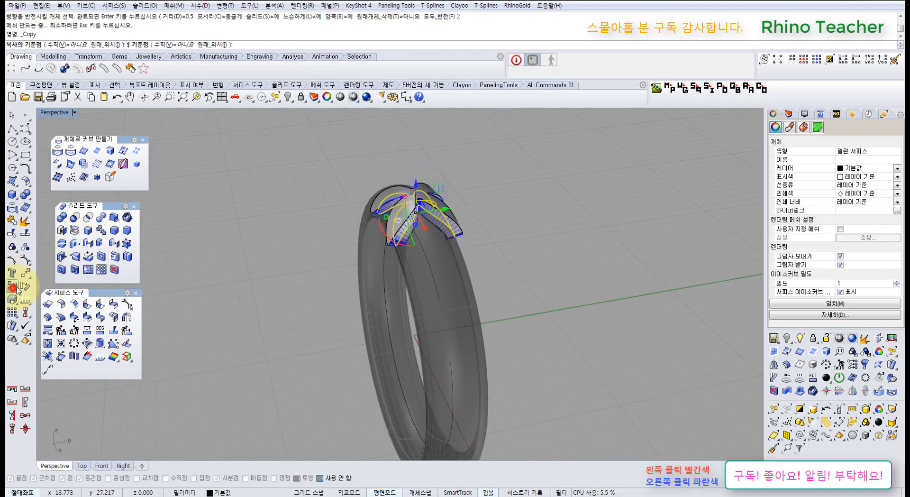
left_click(375, 289)
left_click(461, 271)
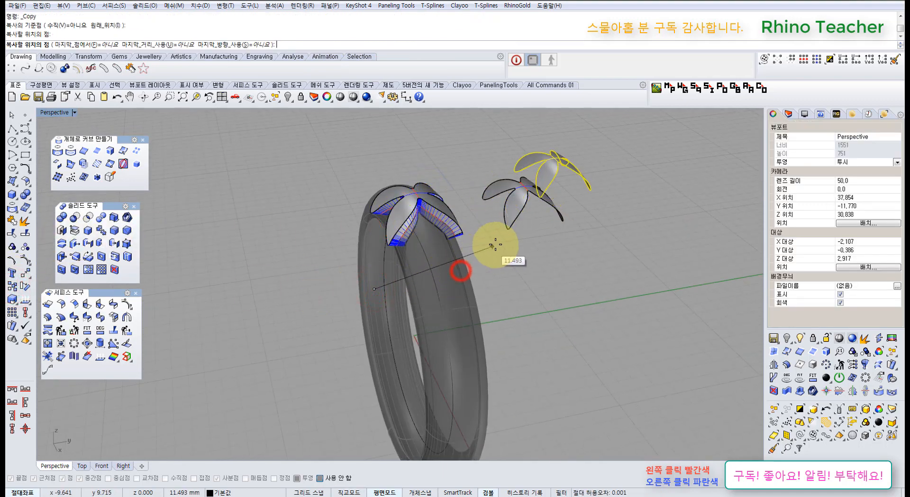
right_click(495, 244)
scroll(437, 229, "up", 5)
key("ctrl+h")
scroll(455, 235, "down", 5)
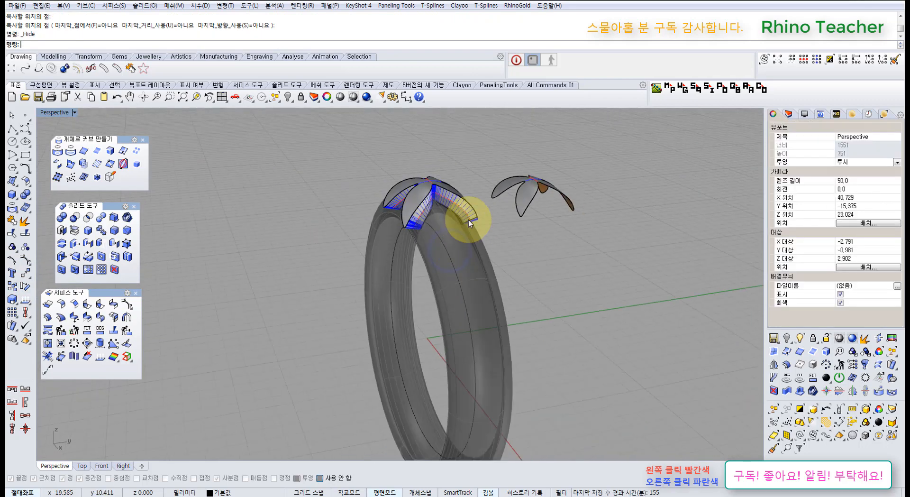
Split the butterfly copy in two along a U-direction isocurve through its centre, with the shrink option off.
right_click_drag(498, 212, 427, 224, "shift")
right_click_drag(386, 201, 459, 272)
scroll(444, 240, "up", 6)
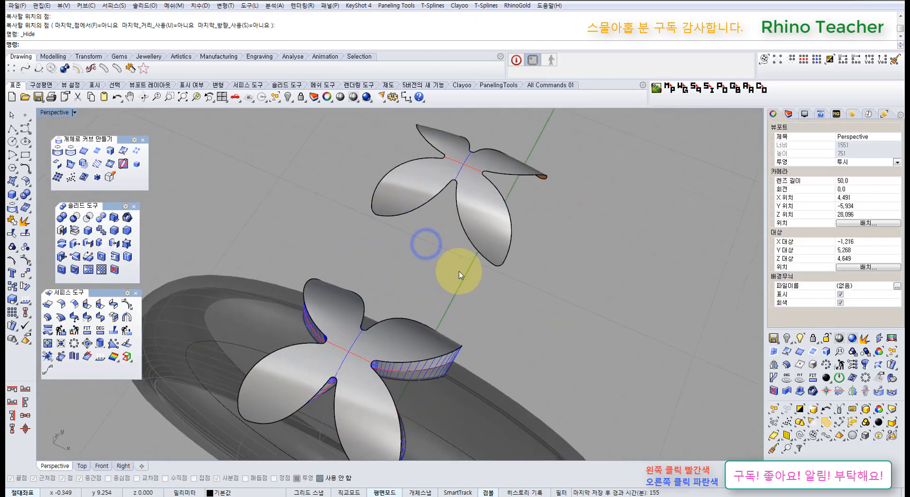
scroll(485, 194, "up", 3)
left_click(485, 194)
left_click(571, 207)
right_click_drag(498, 207, 429, 223)
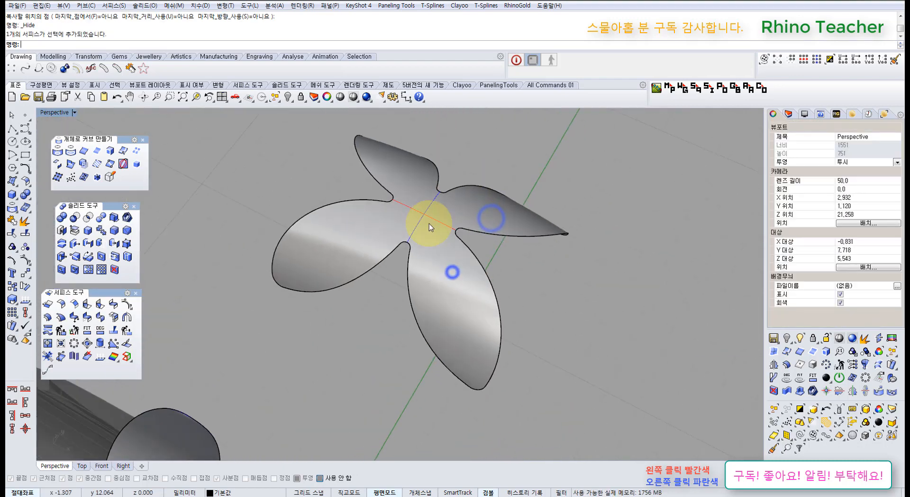
scroll(427, 209, "up", 3)
scroll(426, 203, "down", 3)
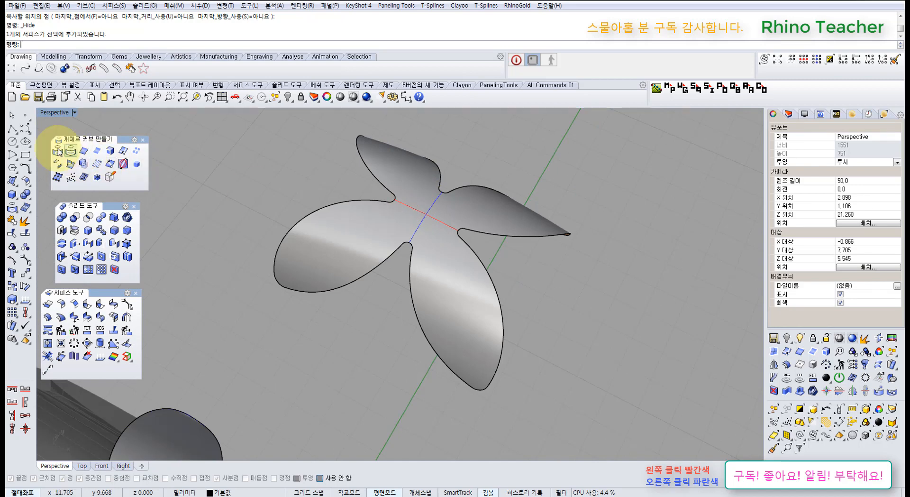
left_click(26, 232)
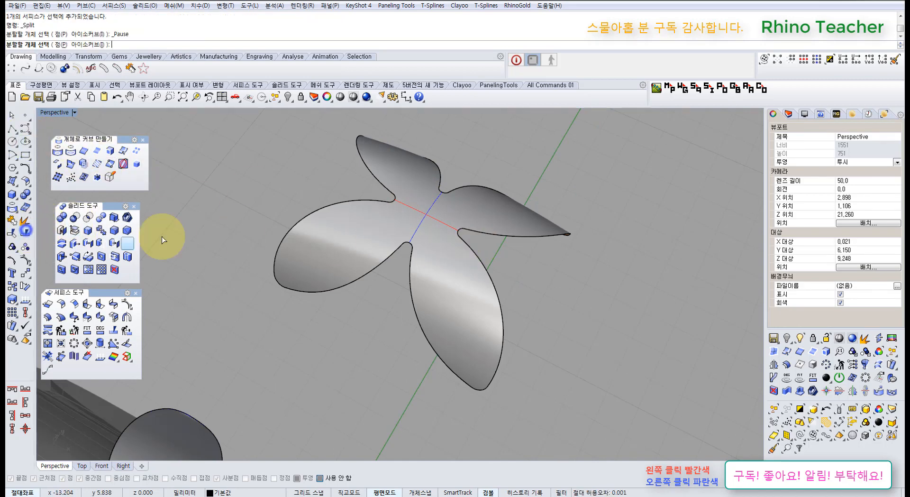
left_click(81, 47)
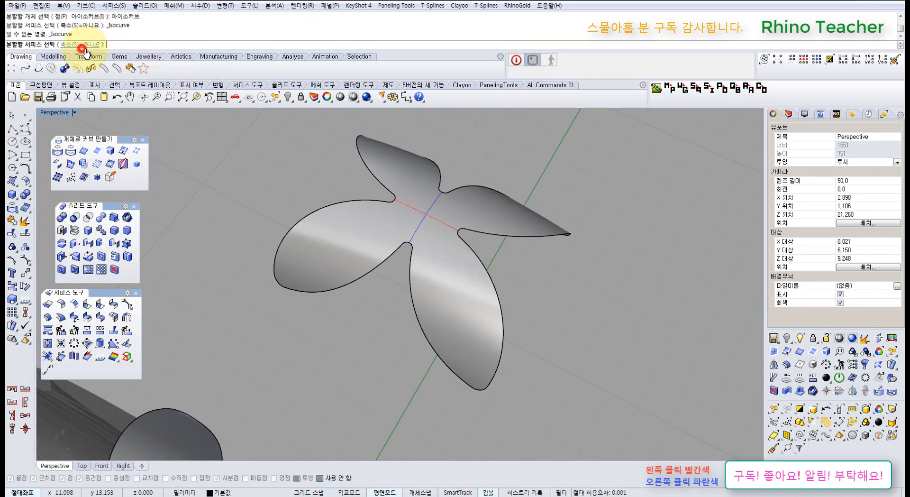
left_click(451, 225)
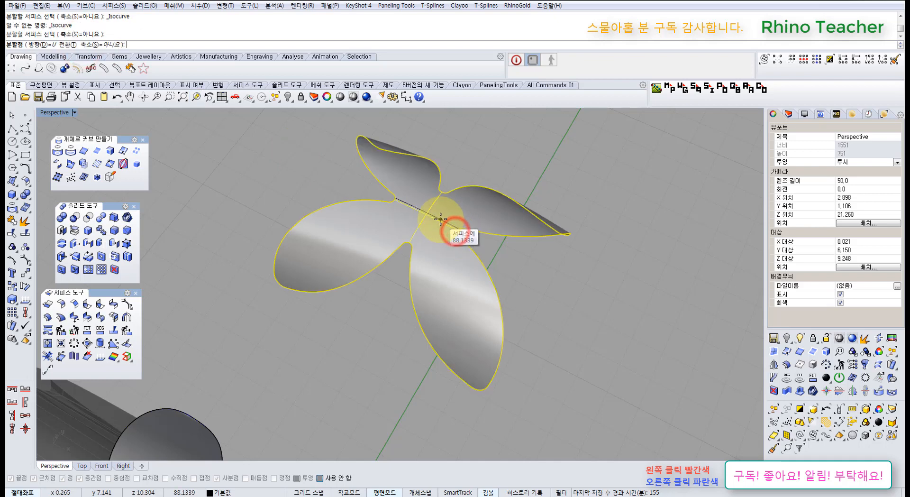
scroll(443, 225, "up", 4)
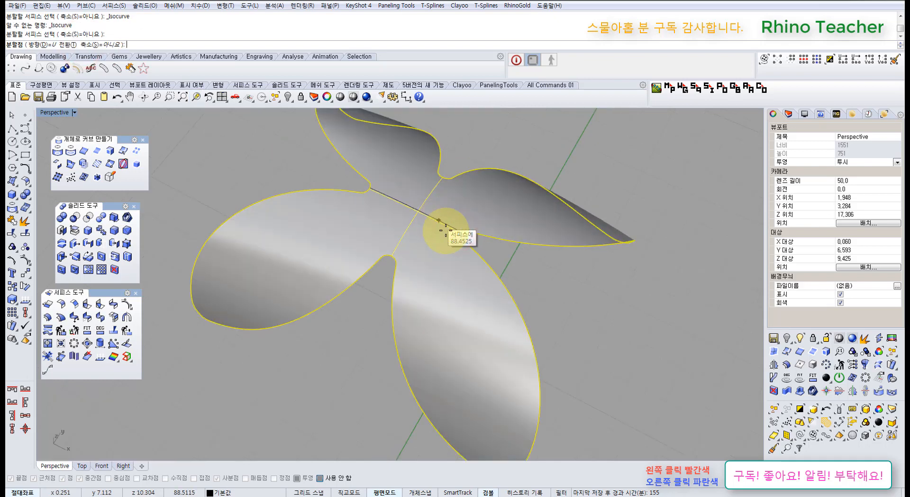
left_click(472, 237)
right_click(472, 238)
left_click(533, 275)
Join the two halves of the split butterfly copy into one polysurface.
right_click_drag(527, 299, 465, 279)
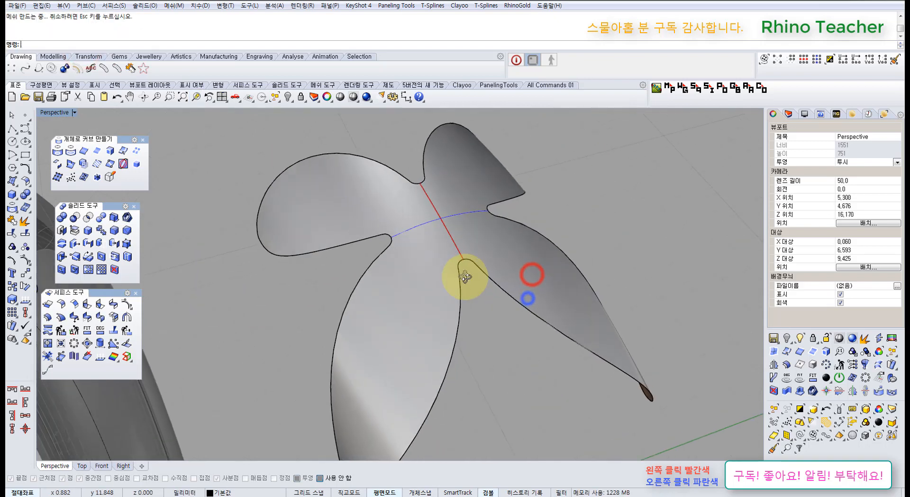
left_click(416, 278)
left_click(508, 262, "shift")
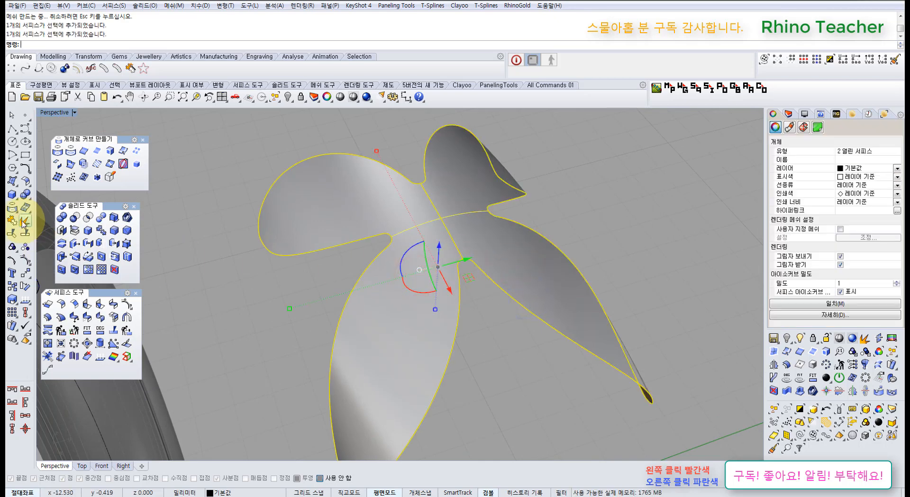
left_click(12, 232)
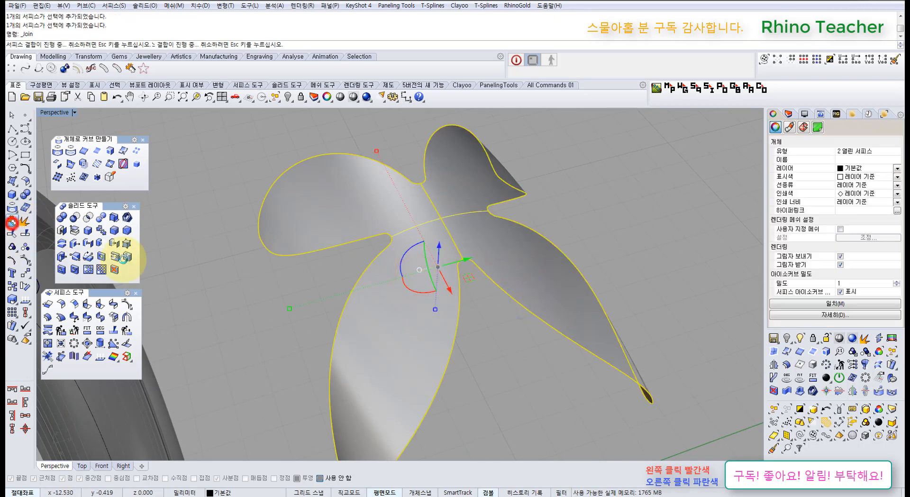
Check which Offset Surface options are offered for the joined butterfly, and cancel the command without offsetting.
left_click(48, 317)
right_click_drag(448, 260, 494, 219)
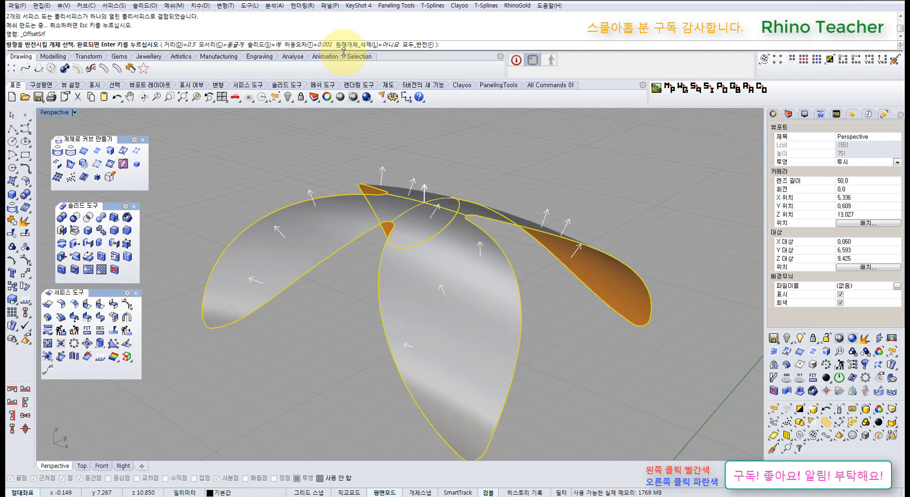
right_click_drag(396, 156, 369, 194)
scroll(367, 192, "down", 12)
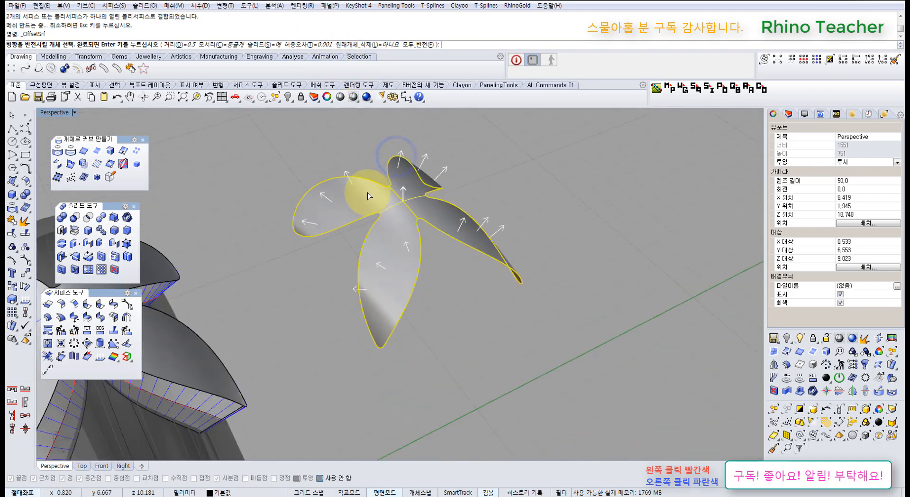
mouse_move(334, 256)
right_mouse_down()
mouse_move(212, 236)
mouse_move(240, 230)
right_mouse_up()
scroll(228, 232, "up", 4)
right_click_drag(409, 225, 431, 277)
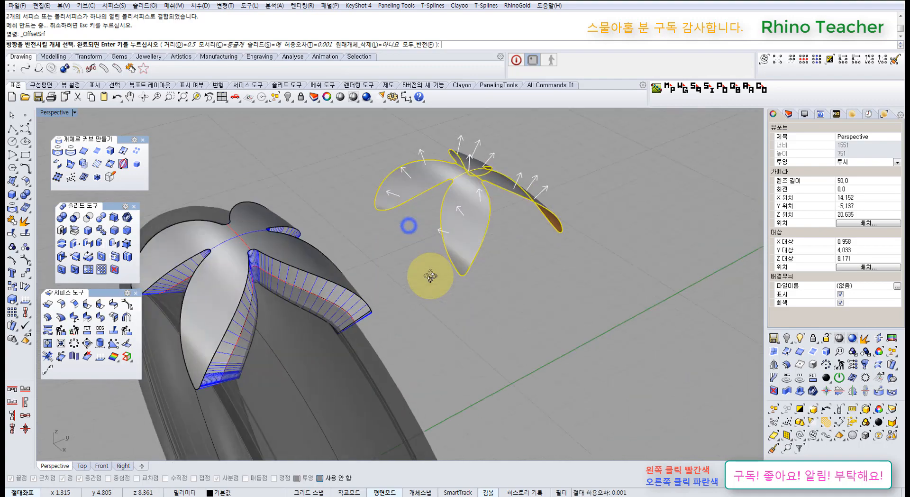
key("ctrl+z")
key("Escape")
Copy the joined butterfly to the clipboard, and undo its join and split to restore the single surface.
right_click_drag(507, 241, 511, 255)
left_click(522, 244)
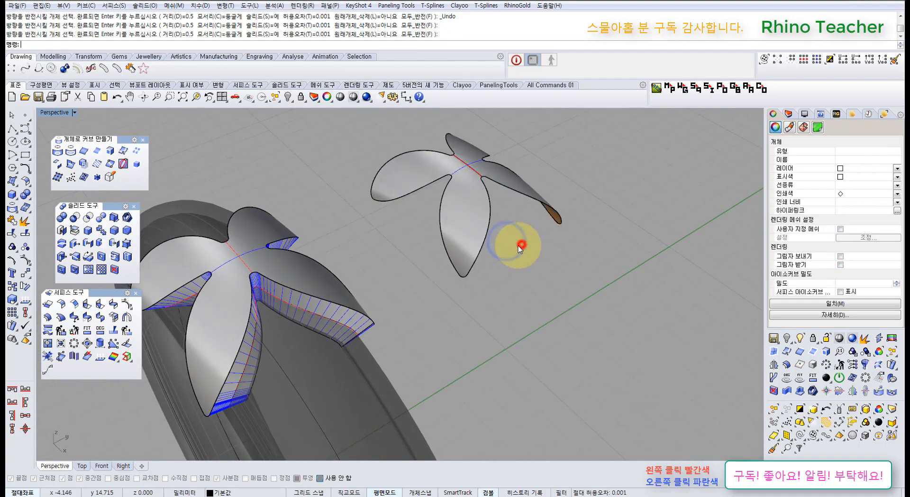
right_click_drag(508, 217, 389, 276, "shift")
left_click(386, 276)
key("ctrl+z")
left_click(443, 311)
key("ctrl+z")
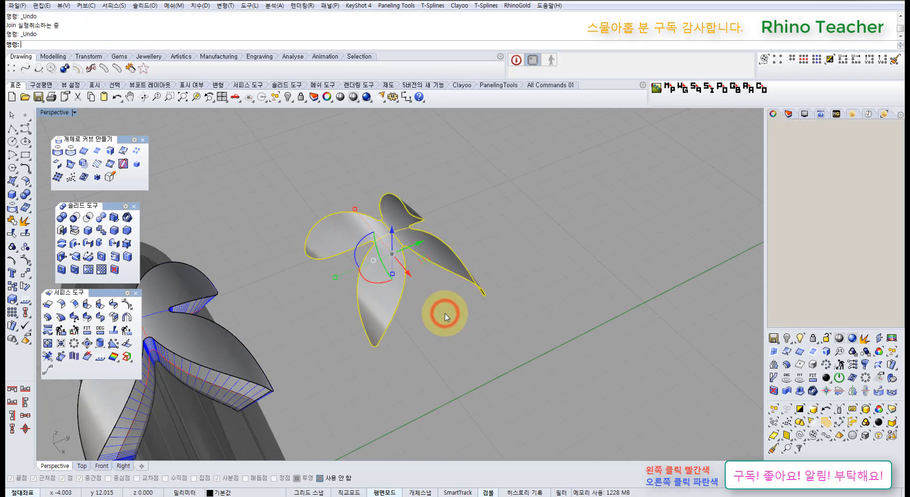
left_click(443, 308)
Paste the joined butterfly and move it beside the single-surface butterfly, away from the ring.
scroll(406, 243, "up", 7)
left_click(413, 230)
scroll(411, 243, "down", 2)
right_click_drag(428, 284, 432, 298)
scroll(436, 307, "down", 5)
left_click(440, 318)
key("ctrl+v")
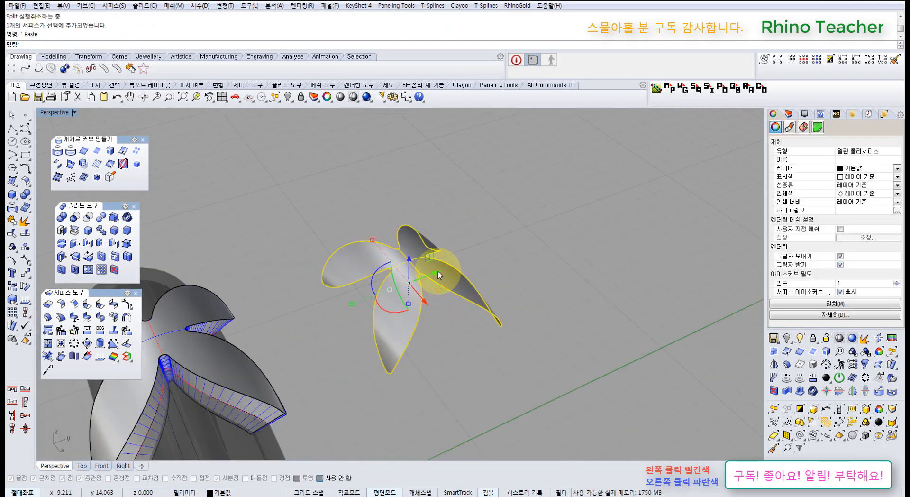
left_click_drag(439, 272, 561, 202)
left_click(589, 341)
right_click_drag(560, 311, 533, 294)
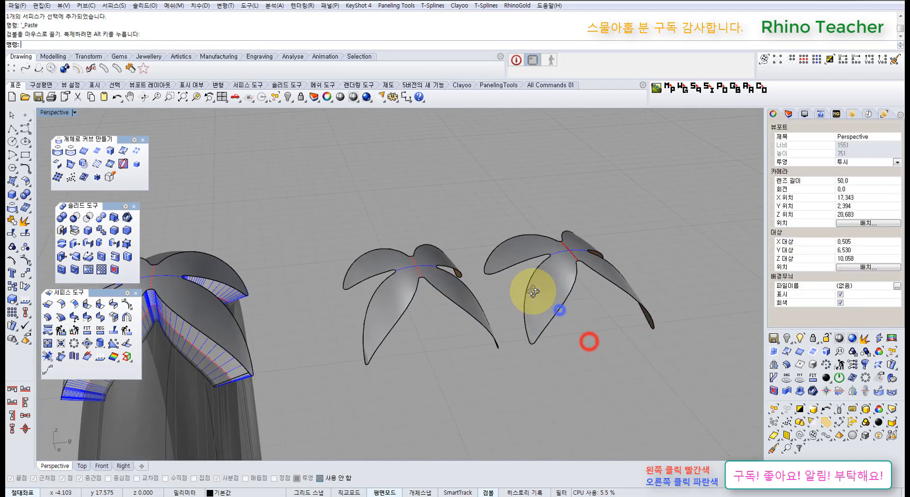
Compare the object types of the joined butterfly and the single-surface butterfly in their properties.
right_click_drag(597, 265, 486, 266, "shift")
scroll(486, 266, "up", 8)
left_click(470, 296)
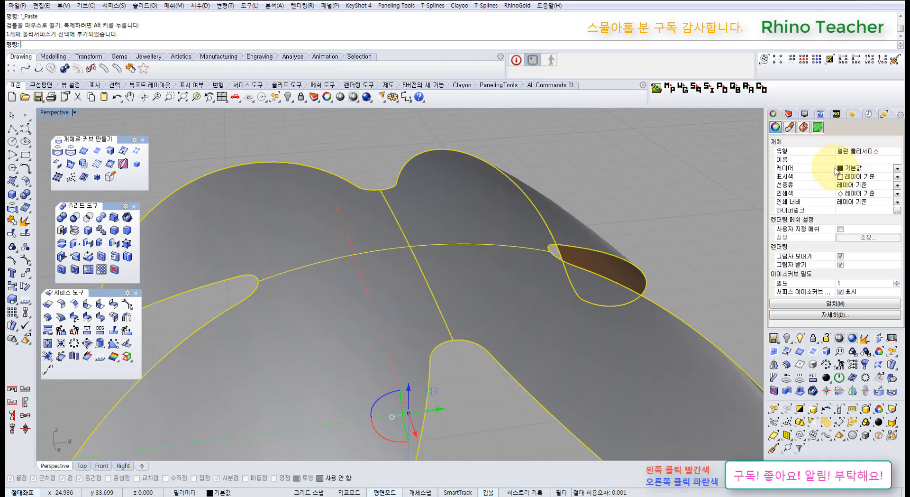
scroll(488, 319, "down", 3)
scroll(488, 319, "down", 3)
left_click(243, 311)
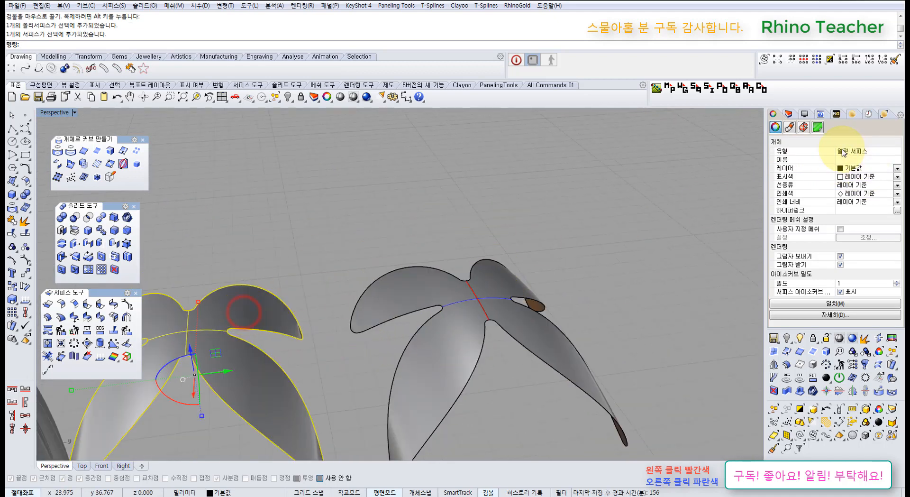
left_click(297, 260)
scroll(291, 255, "up", 3)
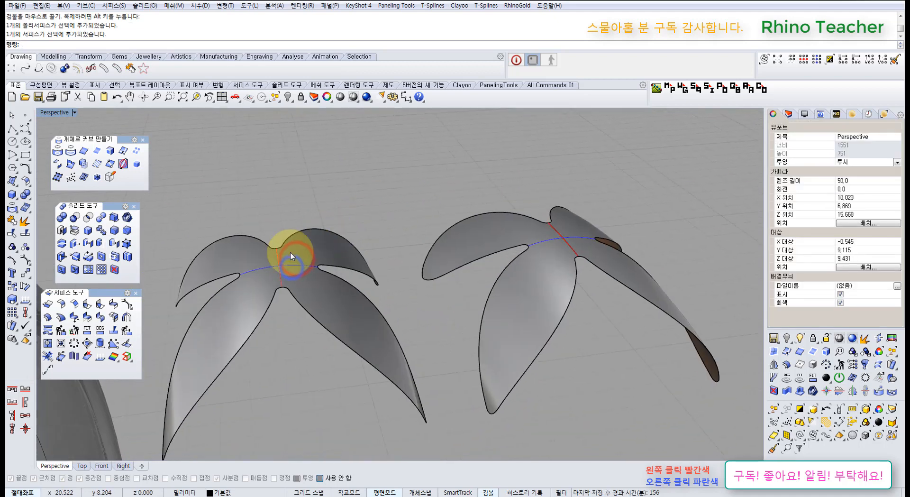
right_click_drag(288, 254, 290, 297)
right_click_drag(513, 327, 609, 304)
left_click(543, 299)
left_click(608, 302)
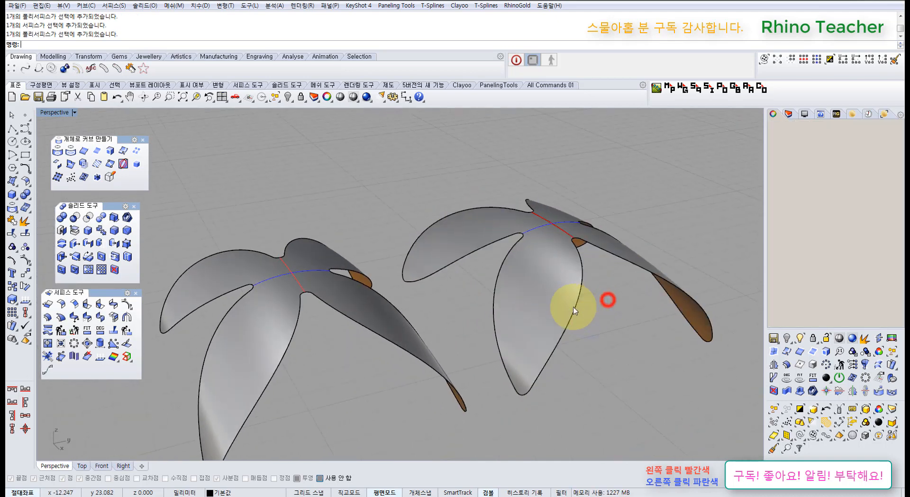
Check the Offset Surface options on the single-surface butterfly, switching Solid off and back on, and cancel the command.
right_click_drag(491, 318, 415, 312)
left_click(433, 315)
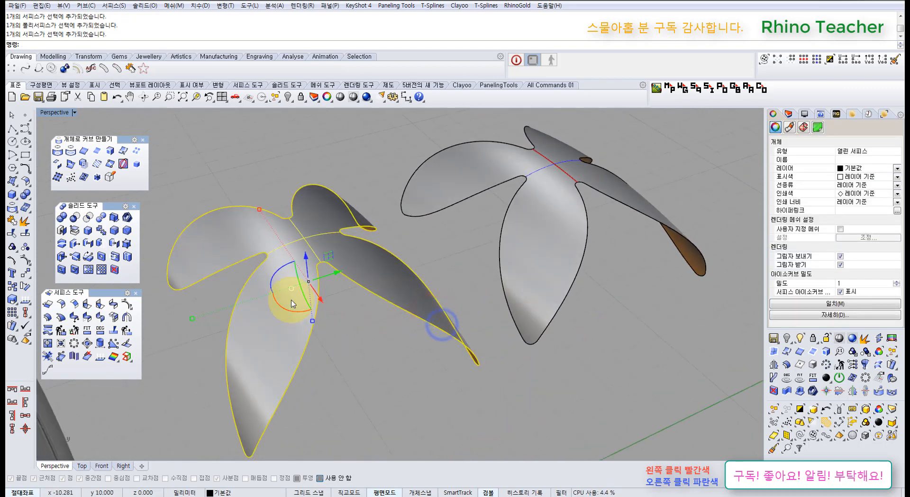
right_click_drag(286, 301, 295, 272)
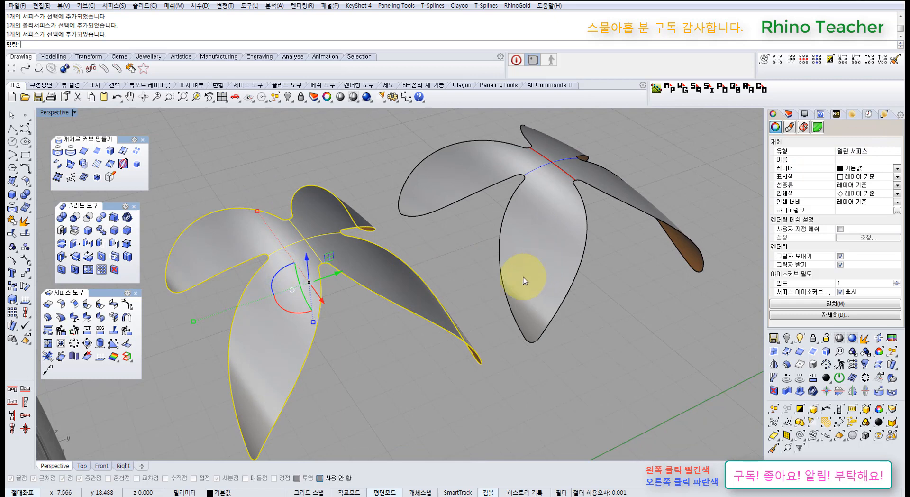
left_click(48, 317)
mouse_move(290, 219)
right_mouse_down()
mouse_move(299, 209)
mouse_move(292, 217)
right_mouse_up()
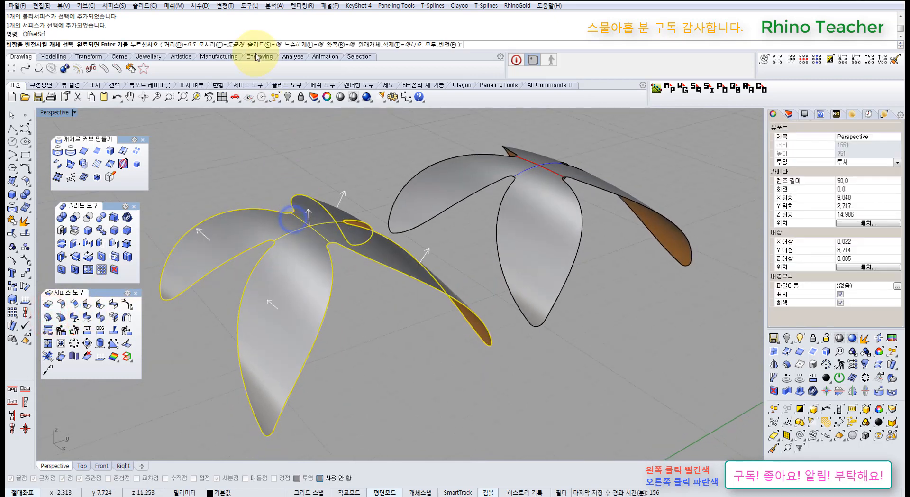
left_click(258, 45)
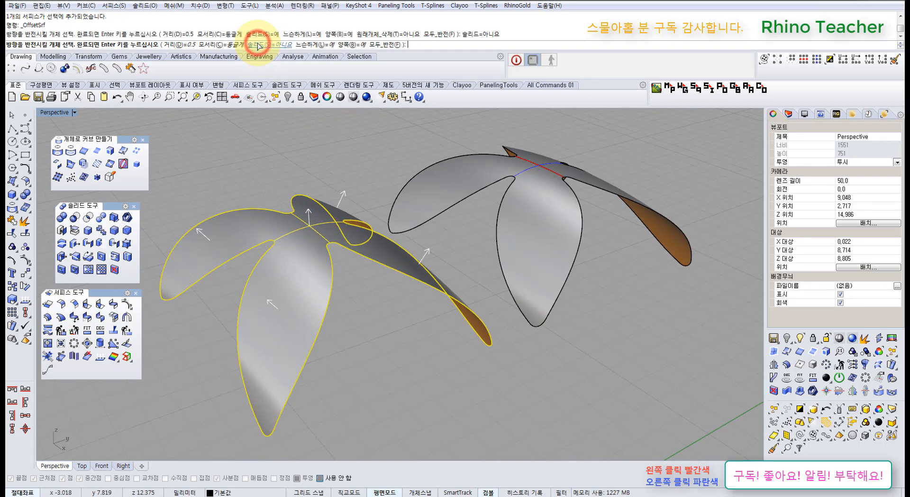
left_click(275, 45)
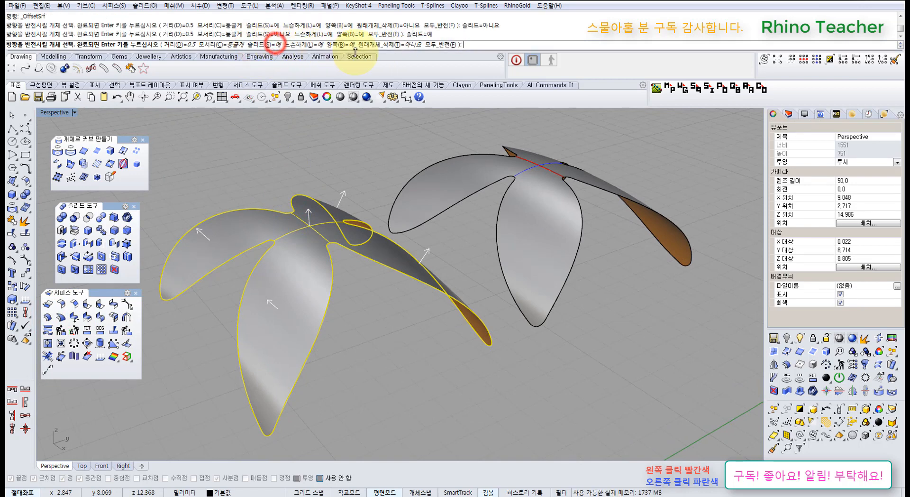
right_click_drag(436, 166, 428, 188)
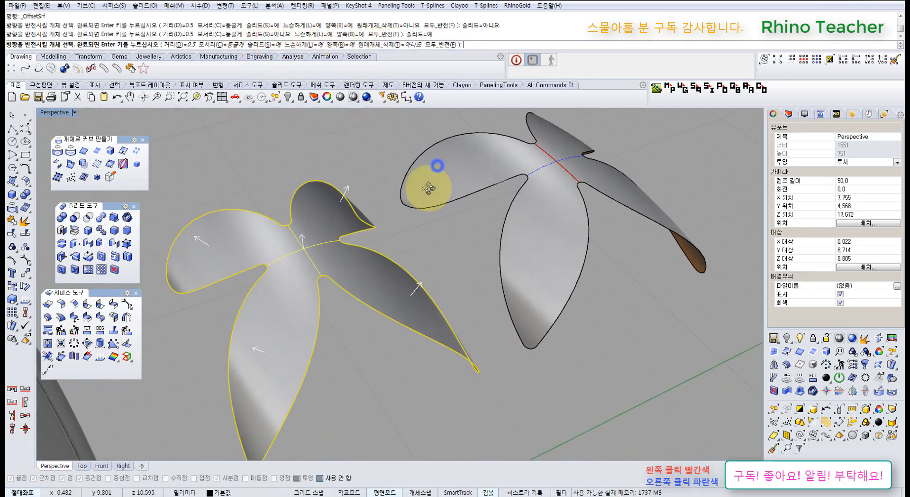
key("Escape")
Offset the joined butterfly polysurface by 0.5 on both sides with Solid off, rounded corners and a tolerance of 0.001.
left_click(543, 217)
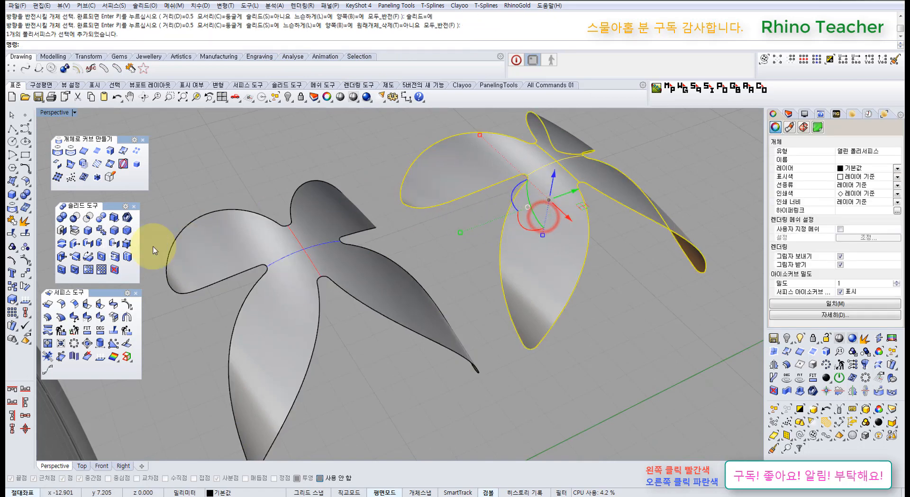
left_click(48, 318)
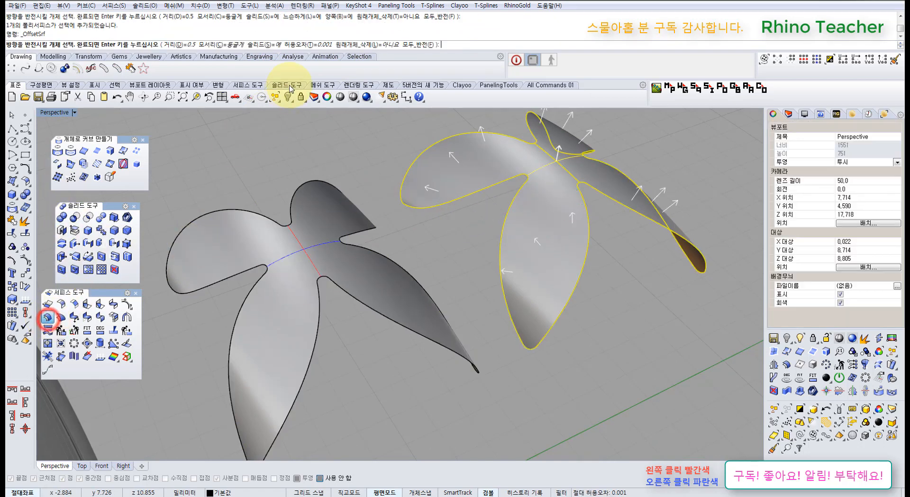
right_click_drag(454, 180, 329, 115)
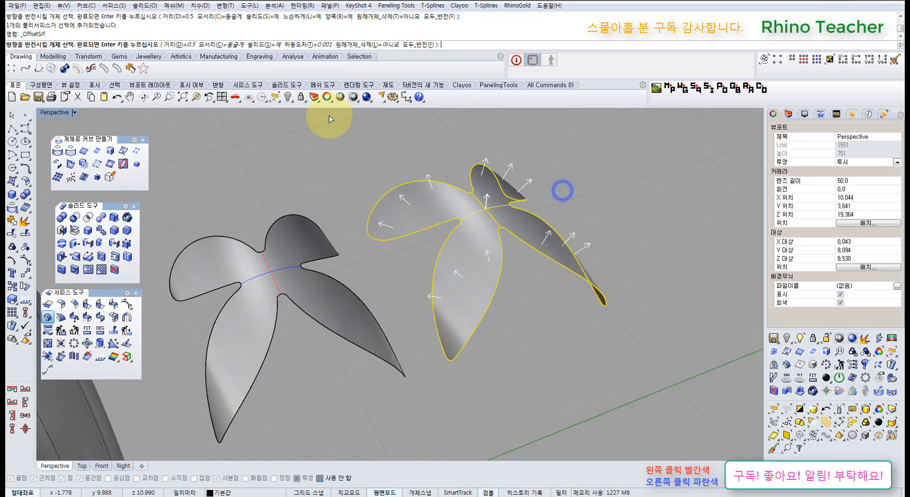
left_click(263, 46)
right_click_drag(384, 192, 409, 178)
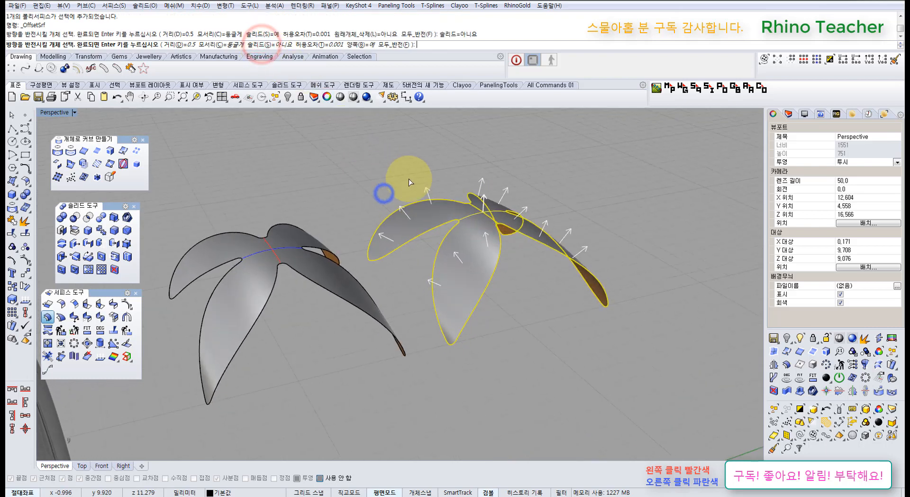
right_click(441, 203)
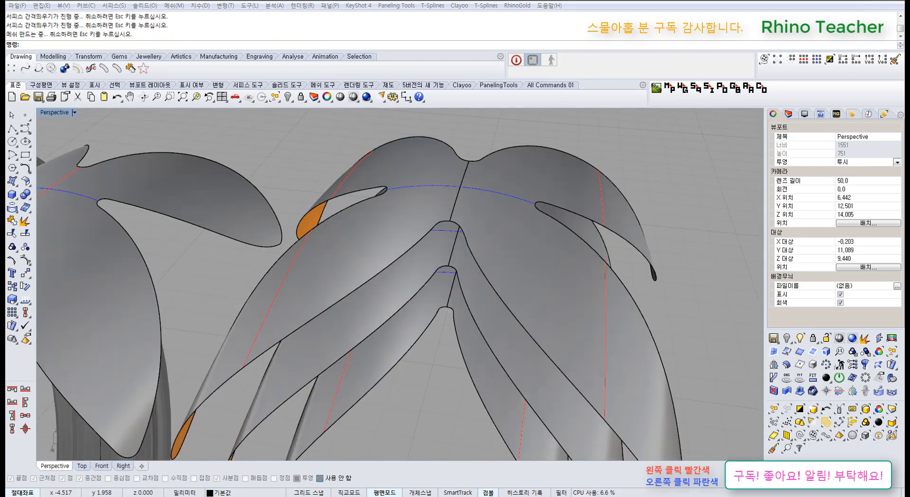
Examine the centre seams of the butterfly's offset layers and check whether their halves are separate surfaces.
right_click(457, 413)
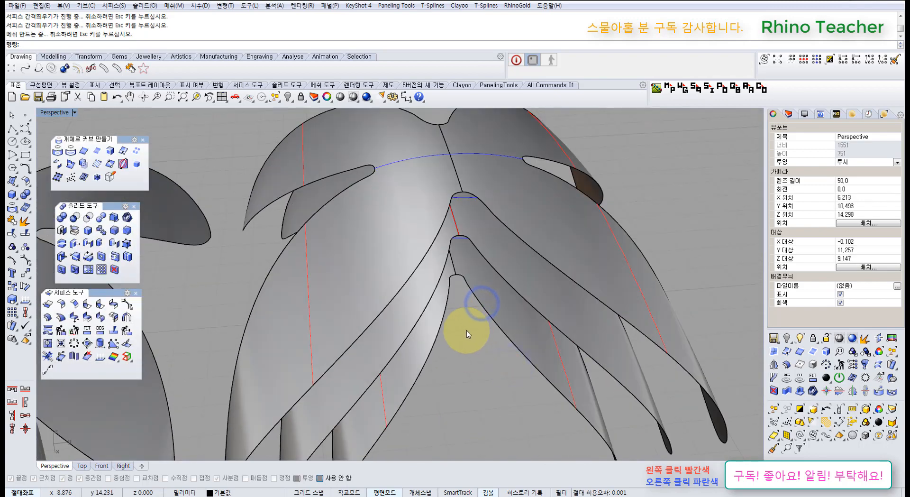
mouse_move(467, 331)
right_mouse_down()
mouse_move(445, 308)
mouse_move(451, 290)
mouse_move(491, 297)
mouse_move(475, 292)
mouse_move(472, 275)
mouse_move(475, 285)
right_mouse_up()
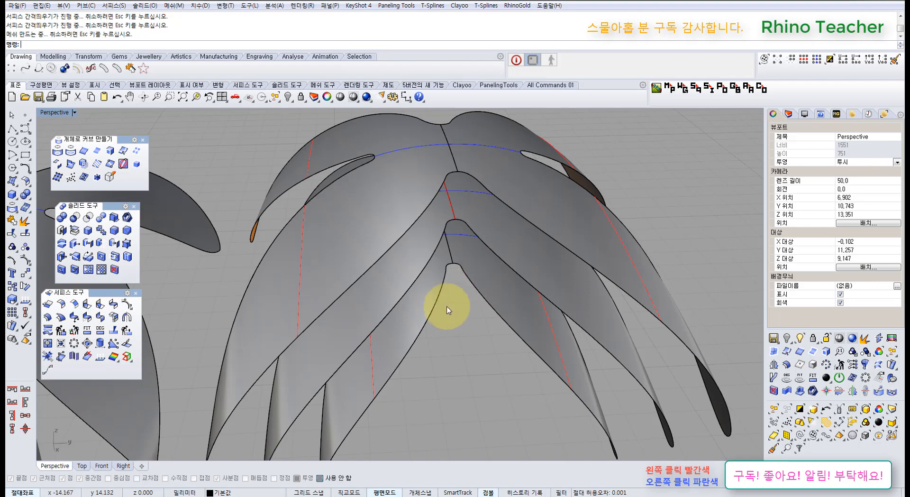
right_click_drag(441, 311, 446, 293)
scroll(460, 243, "up", 4)
right_click_drag(460, 243, 478, 218)
scroll(469, 260, "down", 5)
scroll(448, 249, "up", 5)
scroll(439, 247, "down", 3)
scroll(477, 221, "up", 4)
left_click(477, 221)
scroll(460, 217, "down", 4)
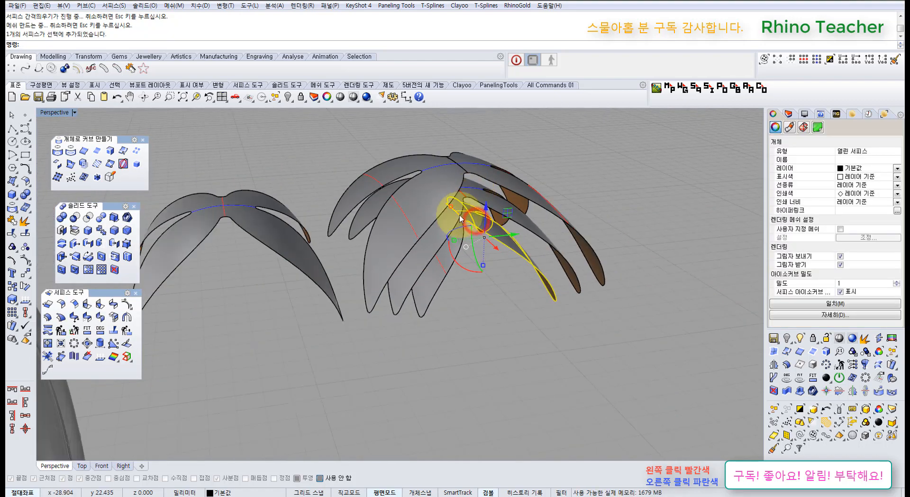
scroll(459, 252, "up", 2)
left_click(434, 195)
left_click(498, 172)
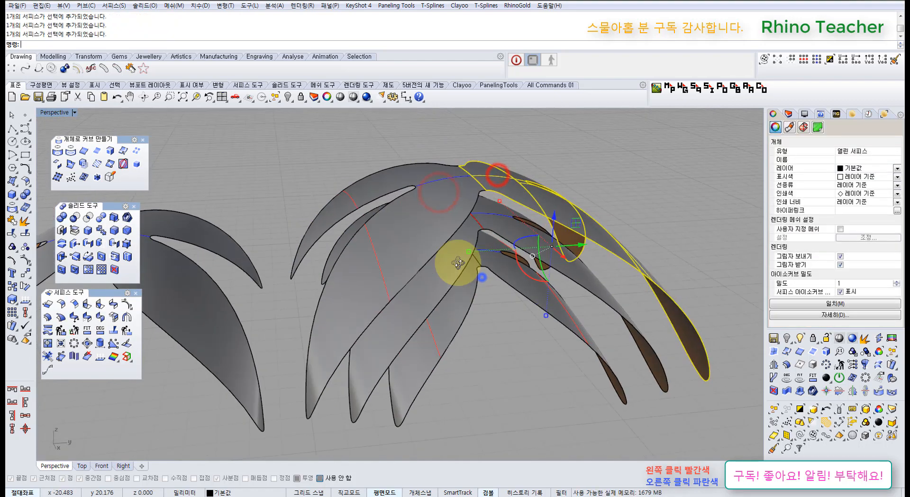
right_click_drag(482, 277, 458, 366)
left_click(458, 366)
right_click_drag(482, 173, 481, 217)
scroll(463, 265, "up", 5)
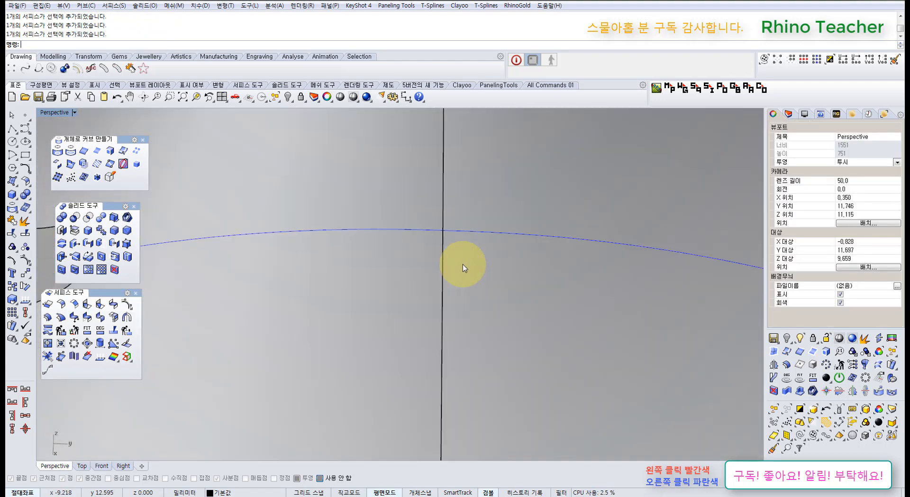
Join the two halves of the uppermost offset butterfly layer into one polysurface.
right_click_drag(464, 264, 492, 189)
left_click(492, 189)
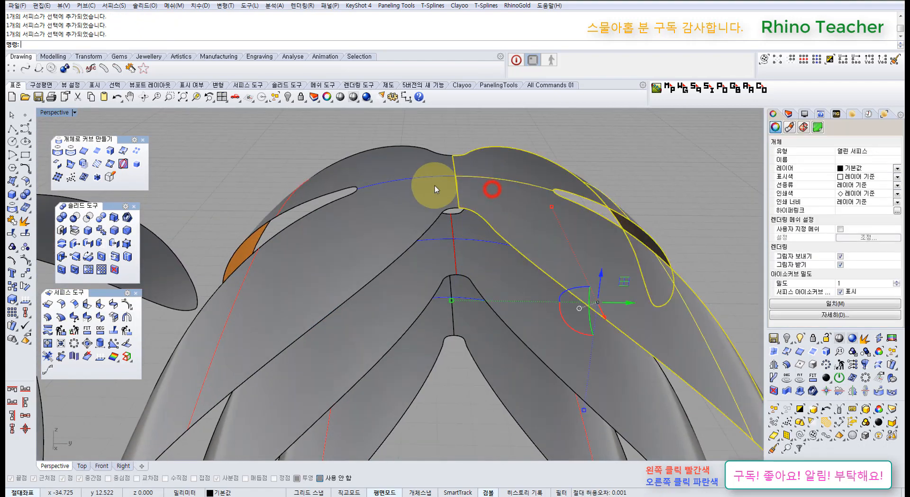
scroll(452, 245, "down", 5)
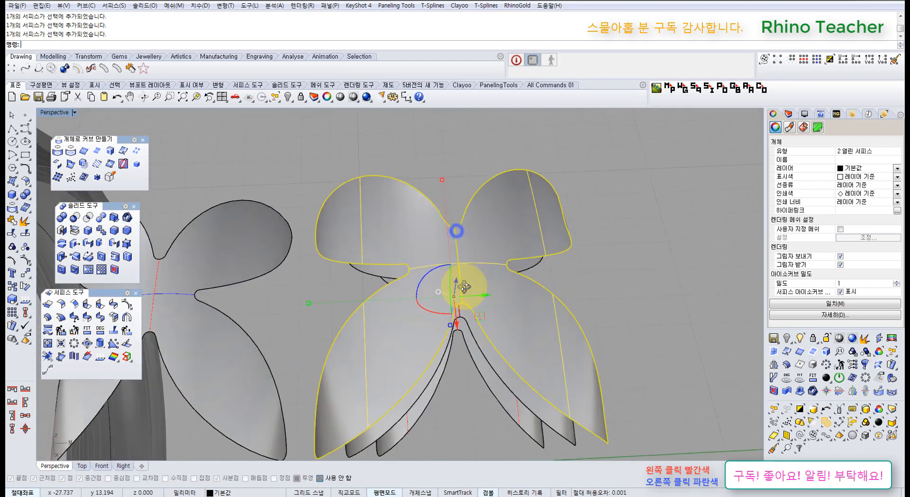
right_click_drag(457, 284, 459, 287)
scroll(466, 236, "up", 3)
right_click_drag(452, 239, 488, 211)
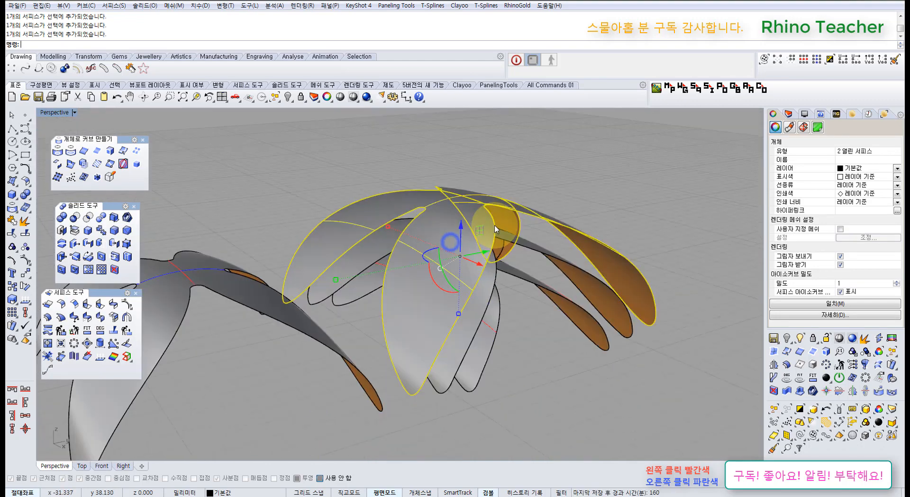
scroll(512, 206, "down", 5)
scroll(404, 229, "up", 5)
right_click_drag(405, 230, 490, 264)
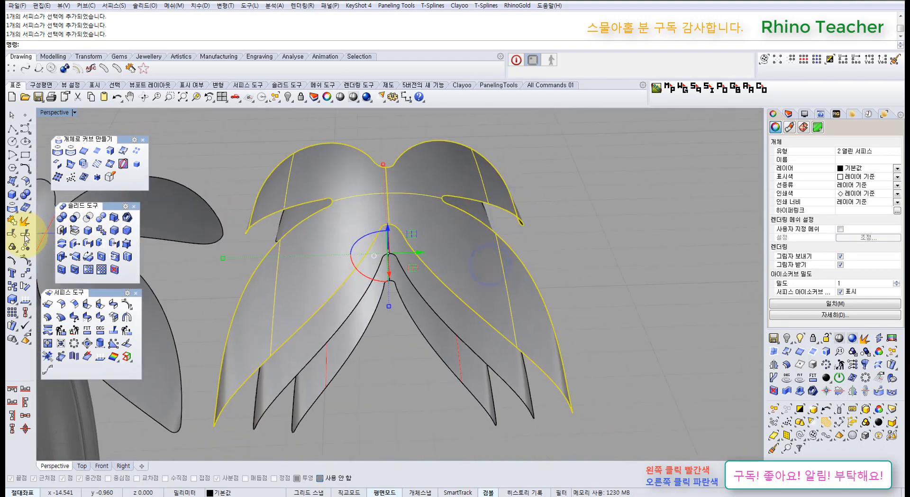
left_click(12, 220)
Join the two halves of the lowest offset butterfly layer into one polysurface.
left_click(399, 374)
right_click_drag(383, 346, 365, 281)
left_click(352, 219)
left_click(410, 223, "shift")
left_click(398, 276)
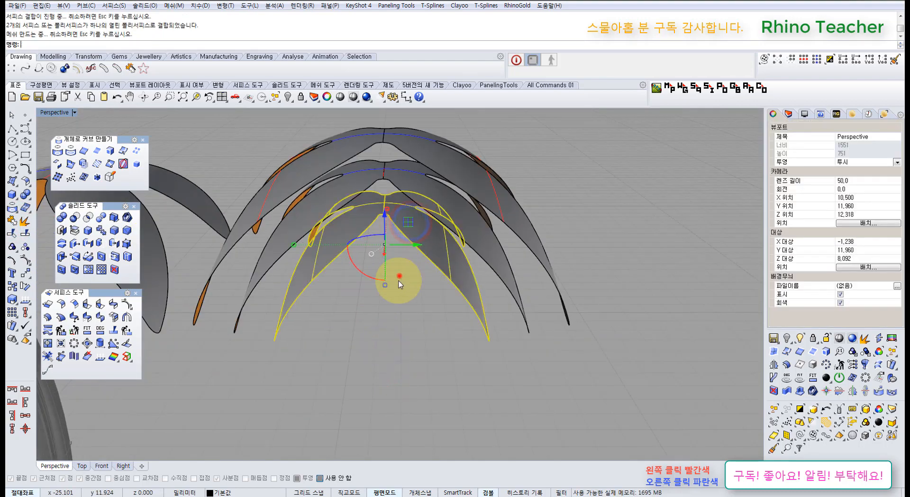
Examine the joined upper and lower offset layers against the middle butterfly polysurface, selecting each one in turn.
right_click_drag(393, 253, 397, 204)
left_click(396, 204)
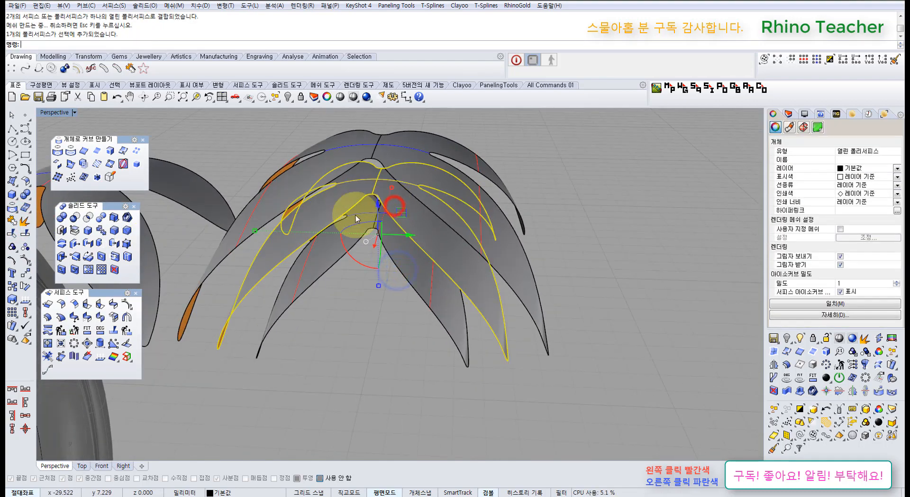
right_click_drag(336, 246, 358, 261)
left_click(392, 345)
right_click_drag(393, 298, 407, 312)
left_click(418, 201)
right_click_drag(416, 194, 383, 205)
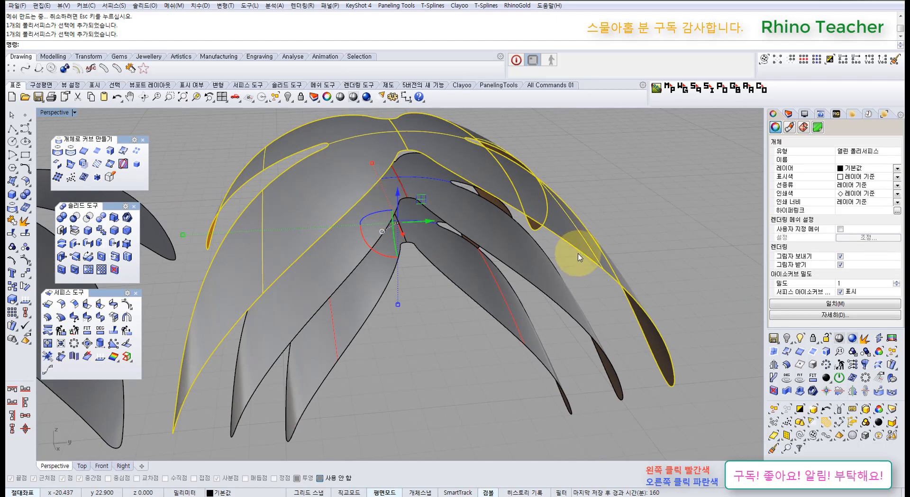
right_click_drag(579, 254, 453, 368)
left_click(451, 375)
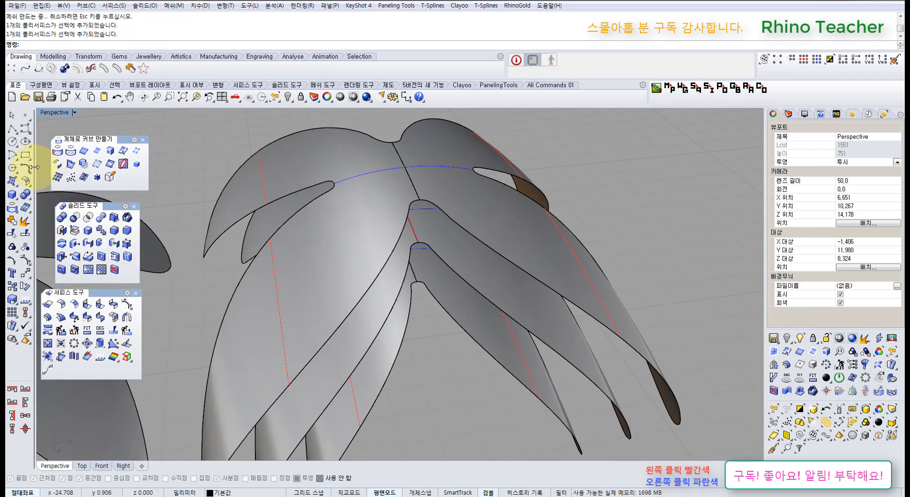
Try to loft a side wall between the matching half edges of the uppermost and lowest butterfly layers.
left_click(14, 180)
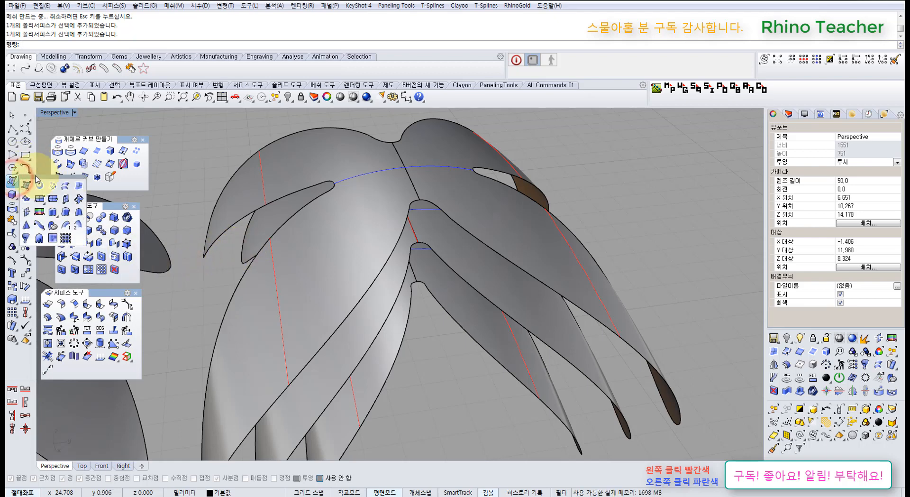
left_click(26, 181)
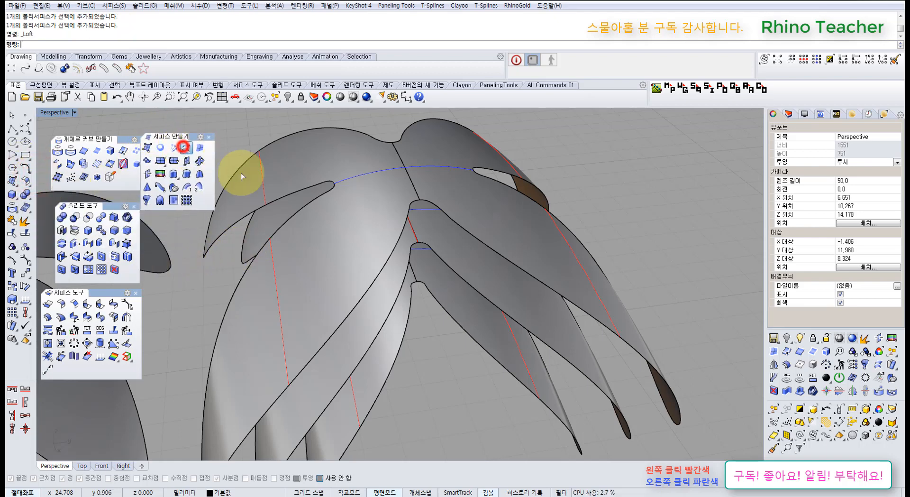
left_click(430, 203)
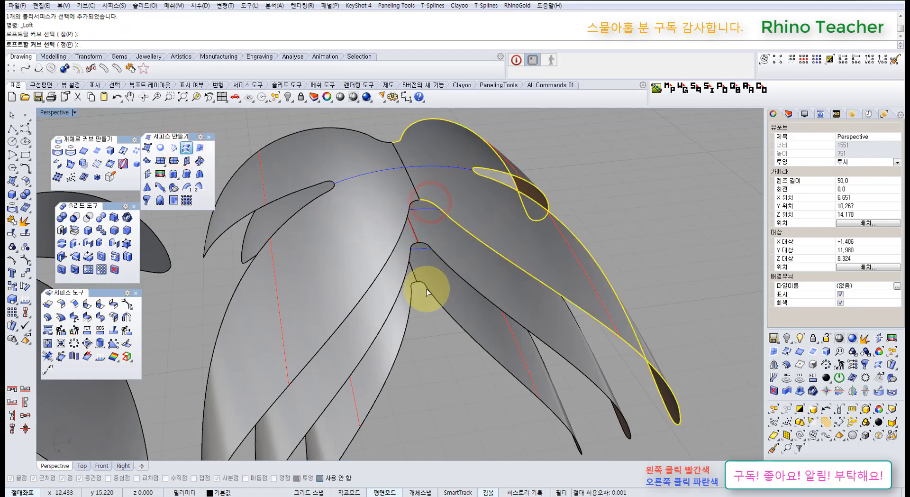
left_click(427, 289)
right_click_drag(429, 294, 514, 202)
right_click(421, 285)
left_click(528, 391)
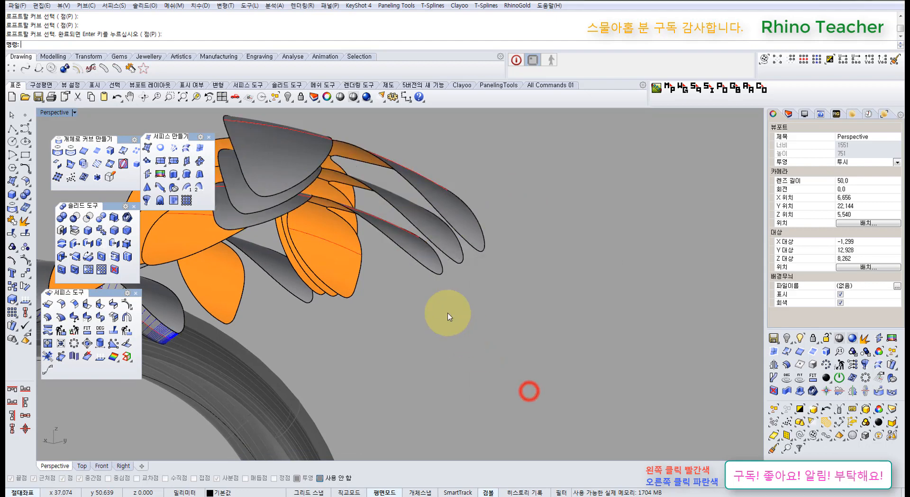
Delete the middle butterfly polysurface between the two offset layers.
right_click_drag(447, 314, 357, 269)
left_click(357, 269)
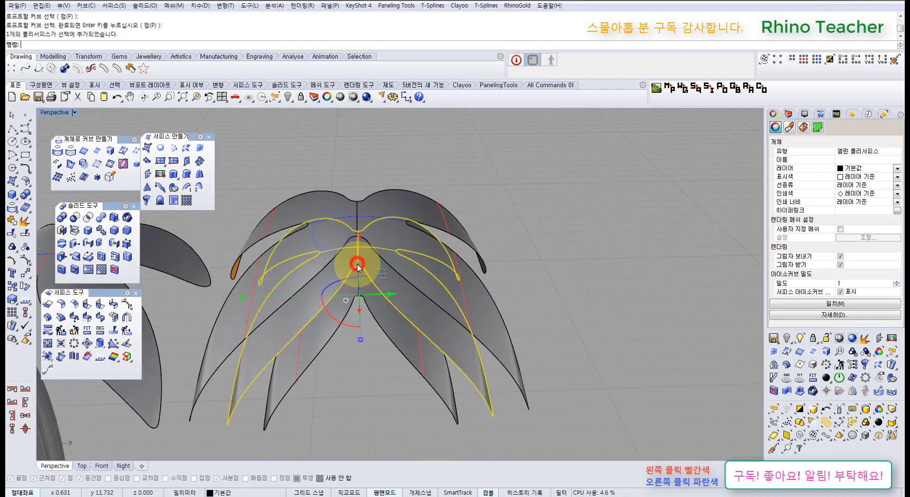
key("Delete")
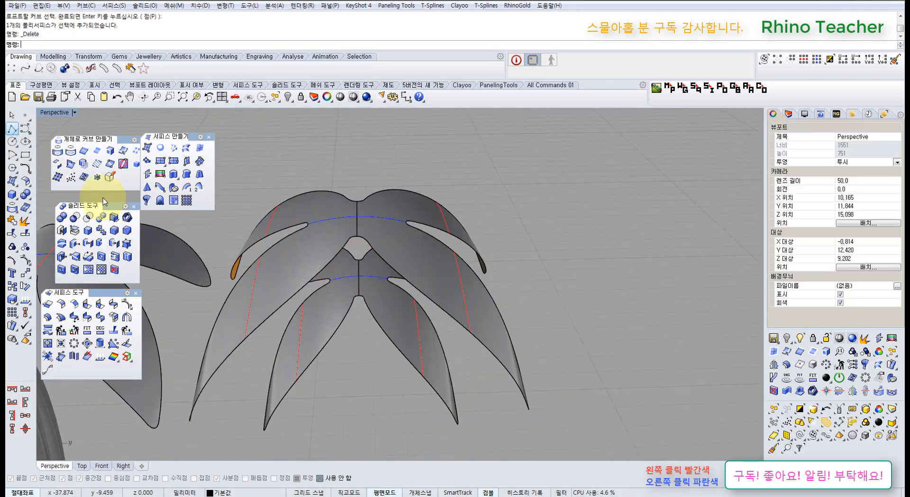
Draw a straight polyline from the upper layer's centre seam endpoint to the matching seam endpoint on the lower layer.
scroll(419, 300, "up", 3)
left_click(488, 317)
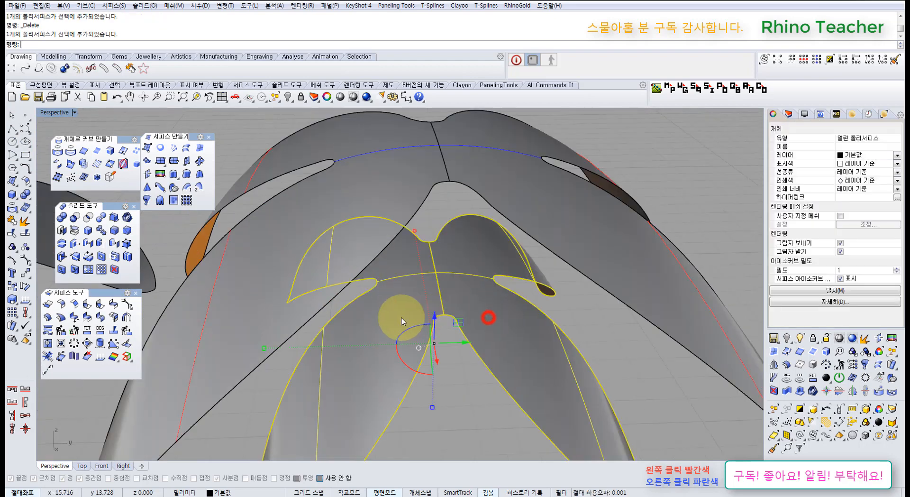
left_click(13, 129)
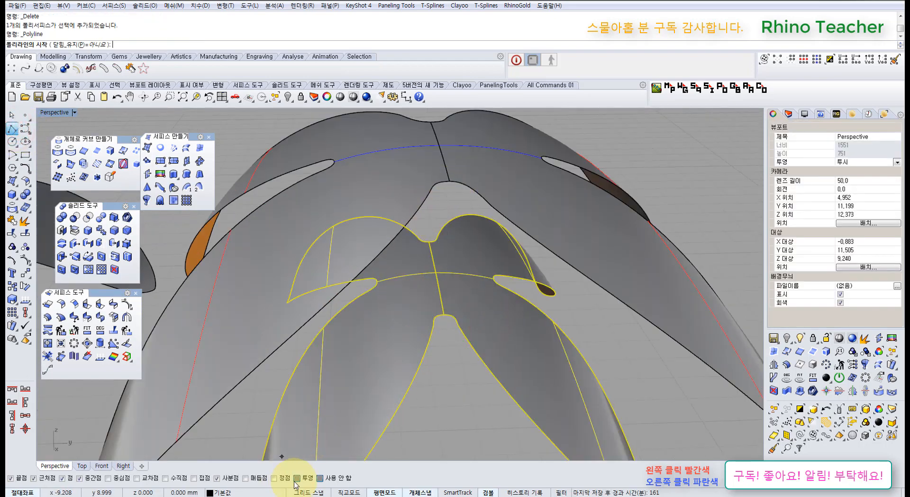
left_click(448, 182)
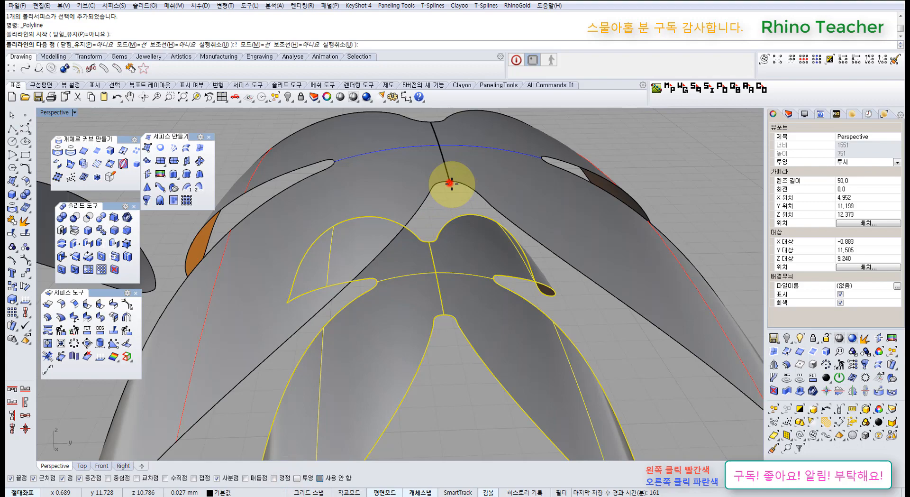
left_click(445, 315)
right_click(439, 313)
right_click_drag(438, 313, 465, 431)
left_click(464, 431)
right_click_drag(472, 399, 419, 339)
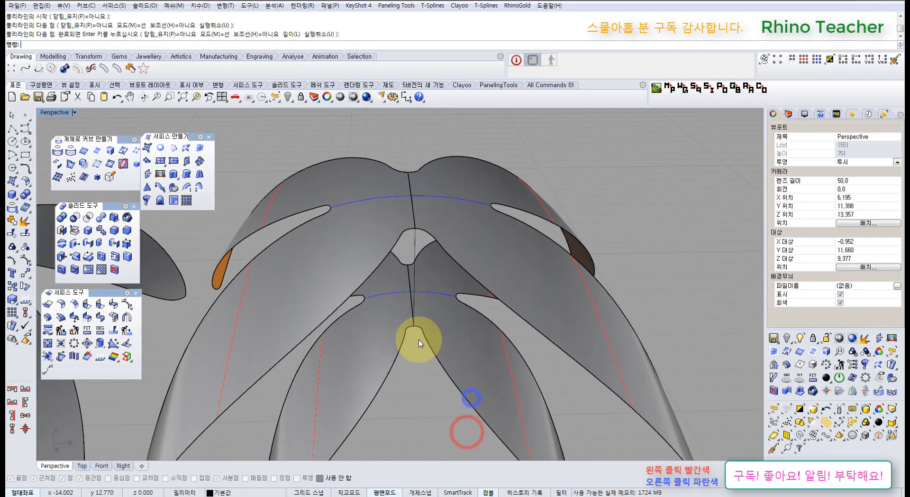
Sweep the connecting line along two rails, using the matching half edges of the upper and lower butterfly layers.
left_click(479, 275)
left_click(457, 362)
left_click(416, 425)
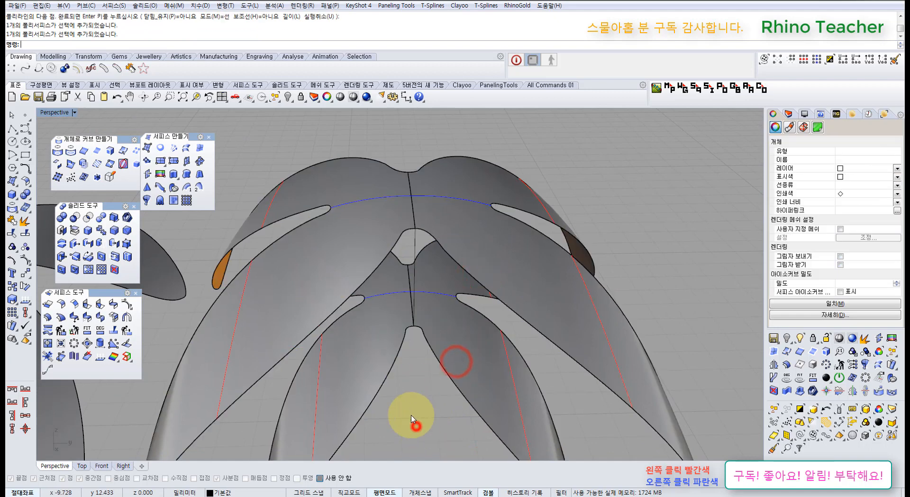
left_click(422, 231)
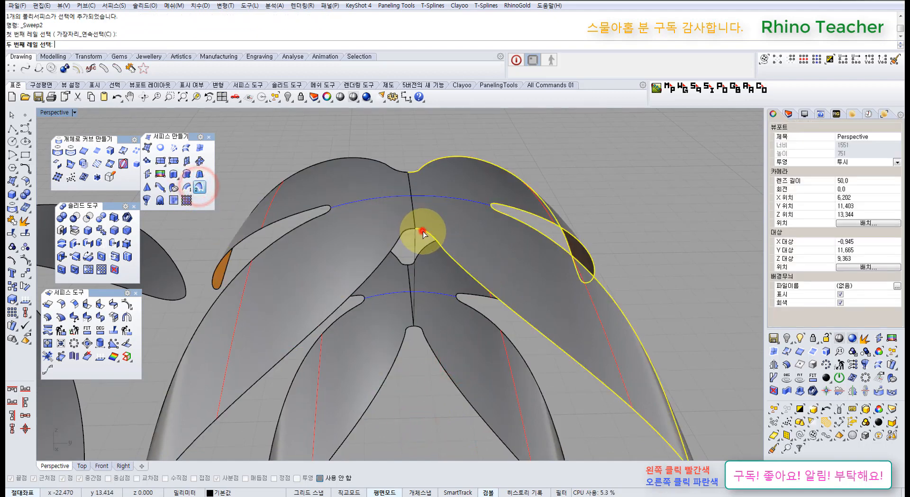
left_click(416, 238)
right_click_drag(432, 282, 387, 250)
right_click(463, 238)
Add slashes between the two rails at the wing bends and finish the two-rail sweep.
left_click(682, 350)
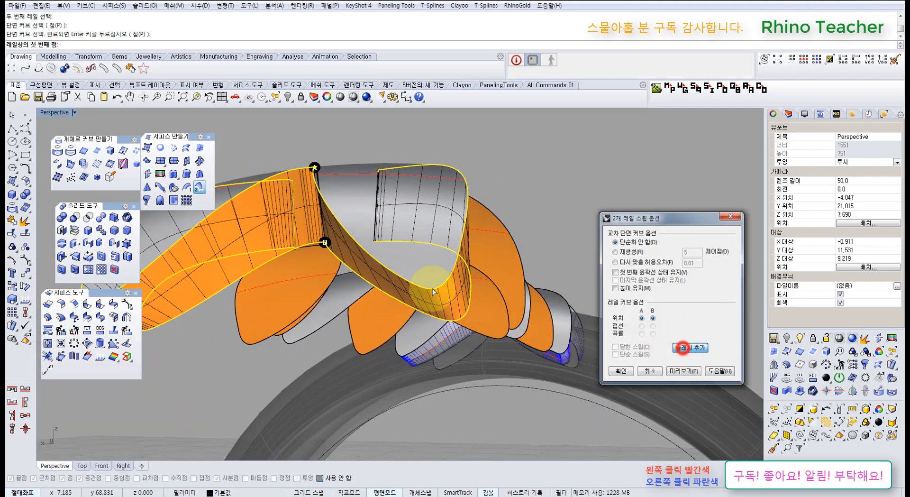
right_click_drag(683, 349, 397, 206)
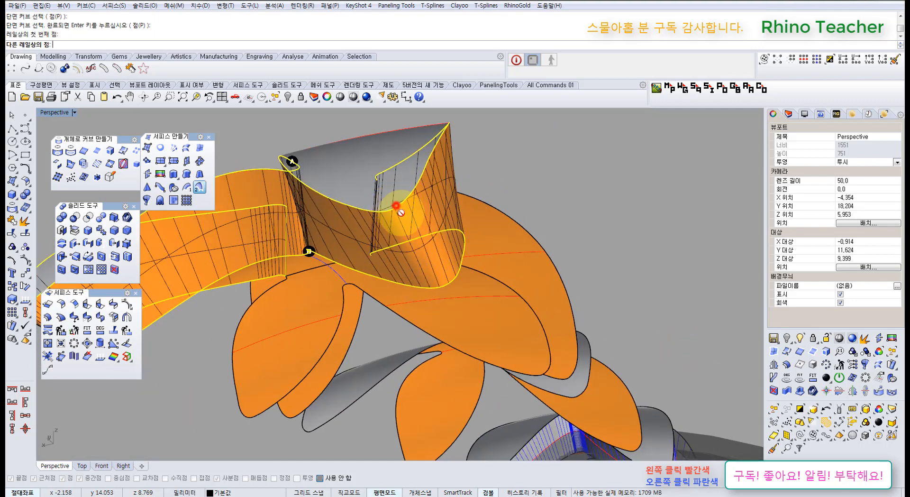
left_click(433, 293)
right_click_drag(511, 246, 487, 266)
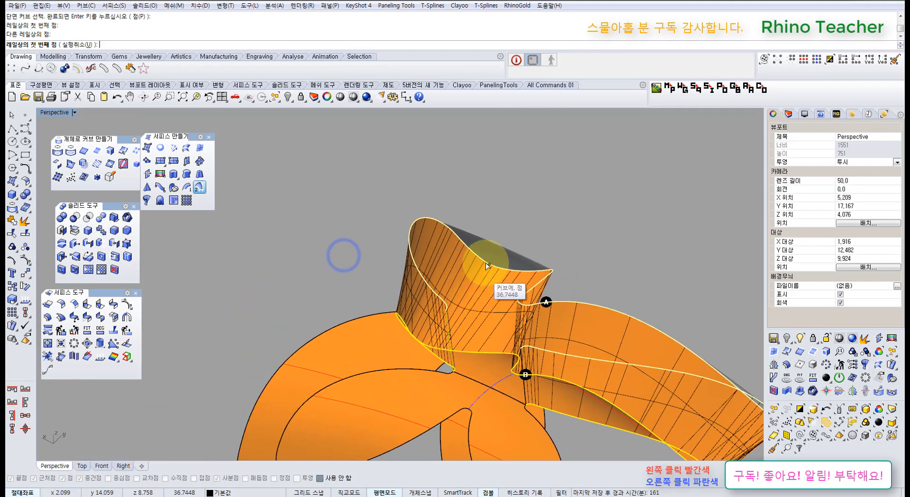
left_click(440, 344)
right_click_drag(523, 322, 466, 255)
right_click(525, 284)
right_click(556, 280)
left_click(567, 282)
Undo the test side wall, connecting line, middle-layer deletion and last join on the offset butterfly.
left_click_drag(466, 251, 420, 166)
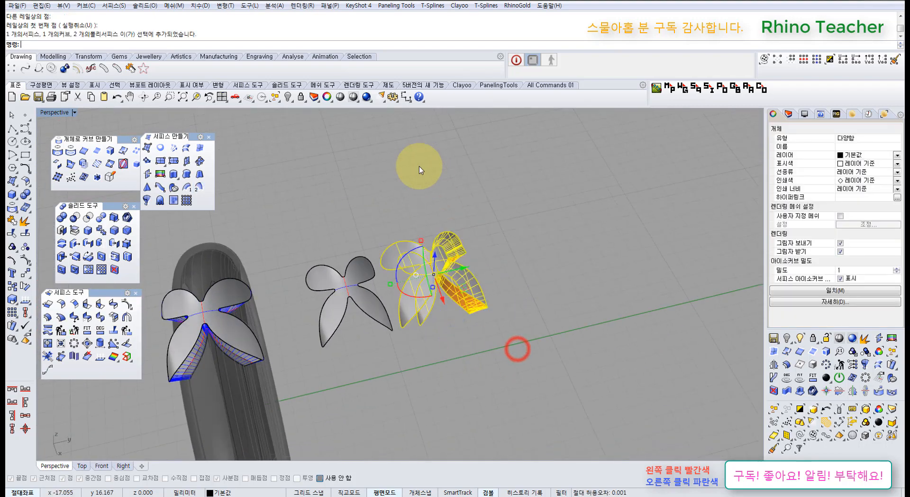
key("ctrl+z")
right_click_drag(420, 341, 395, 328)
key("ctrl+z")
key("ctrl+z")
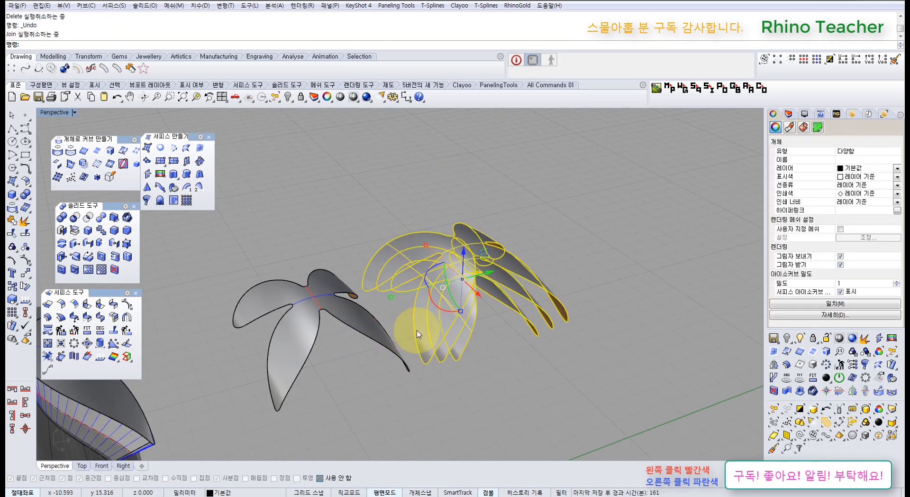
Delete the upper offset layer and both halves of the lower offset layer, keeping the middle butterfly polysurface.
key("Escape")
left_click(479, 251)
right_click_drag(478, 304, 481, 311)
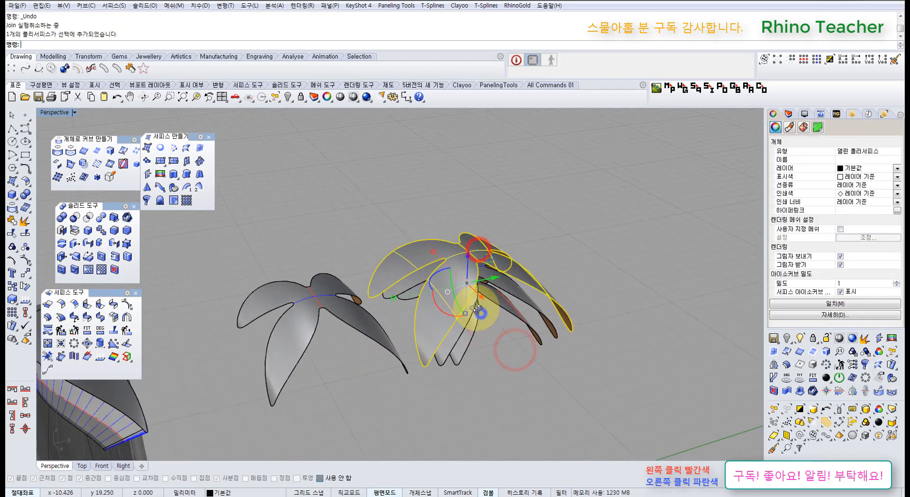
scroll(481, 311, "up", 5)
key("Delete")
left_click(502, 299)
key("Delete")
left_click(476, 340)
key("Delete")
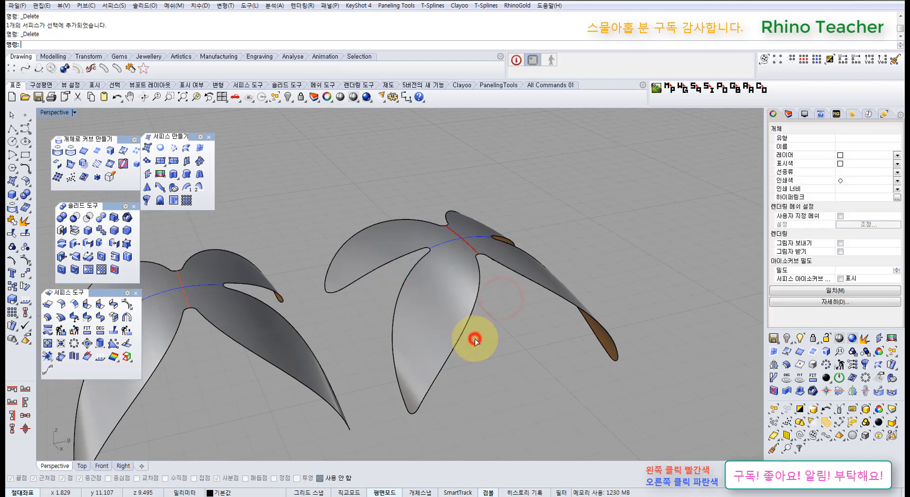
Compare the object types of the single-surface butterfly and the split-and-joined butterfly beside it.
scroll(474, 340, "down", 6)
mouse_move(453, 340)
right_mouse_down()
mouse_move(461, 374)
mouse_move(449, 316)
mouse_move(475, 301)
mouse_move(441, 337)
right_mouse_up()
scroll(449, 316, "up", 6)
scroll(449, 317, "down", 6)
left_click(380, 313)
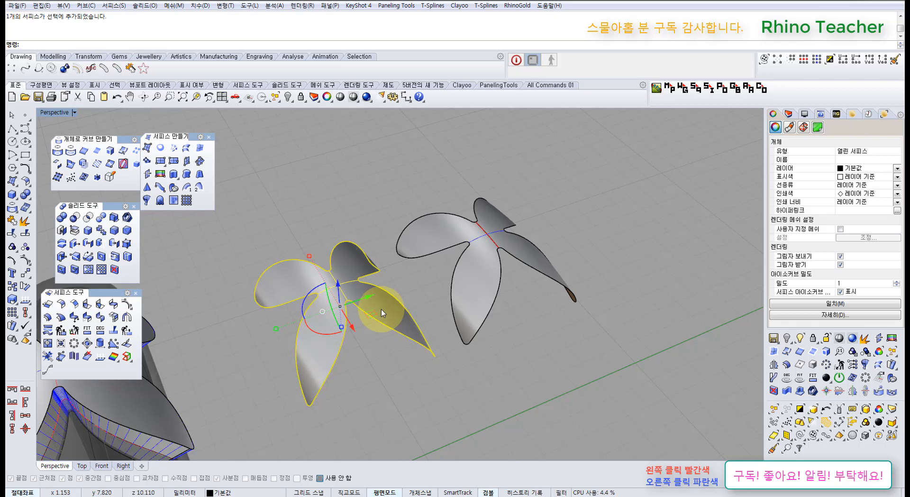
left_click(425, 363)
left_click(480, 260)
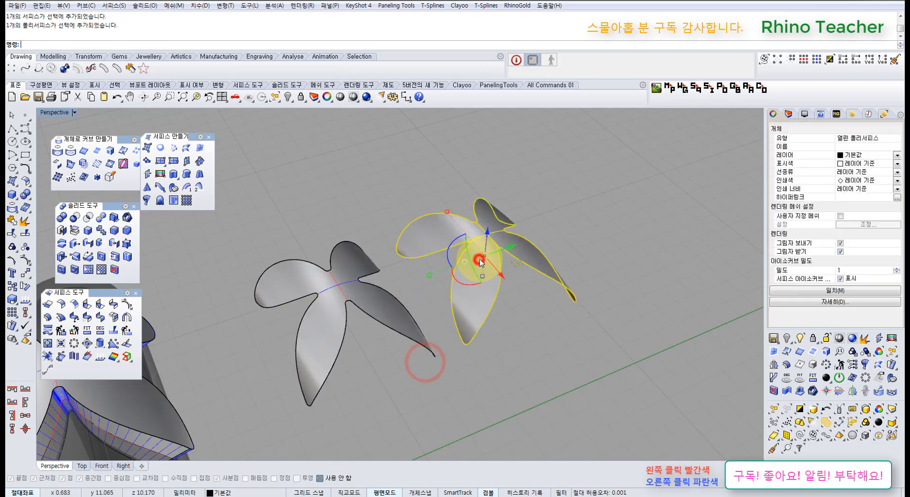
left_click(543, 337)
left_click(368, 307)
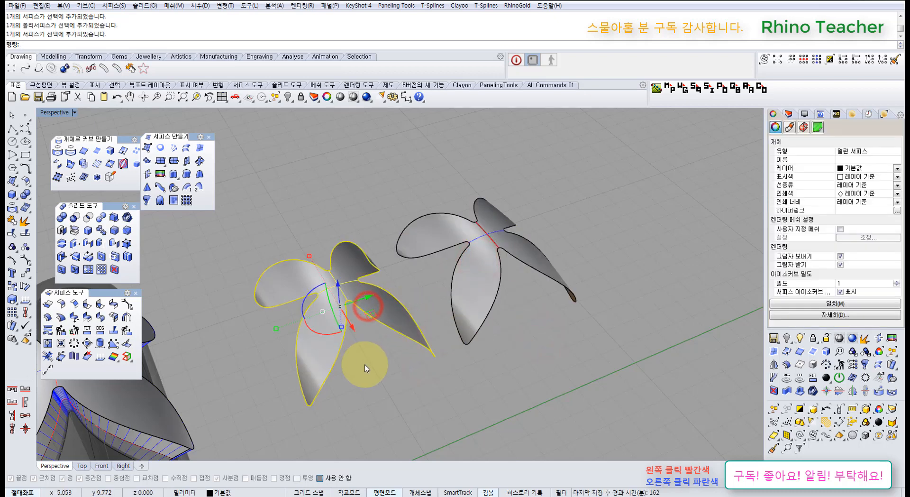
left_click(365, 373)
left_click(359, 289)
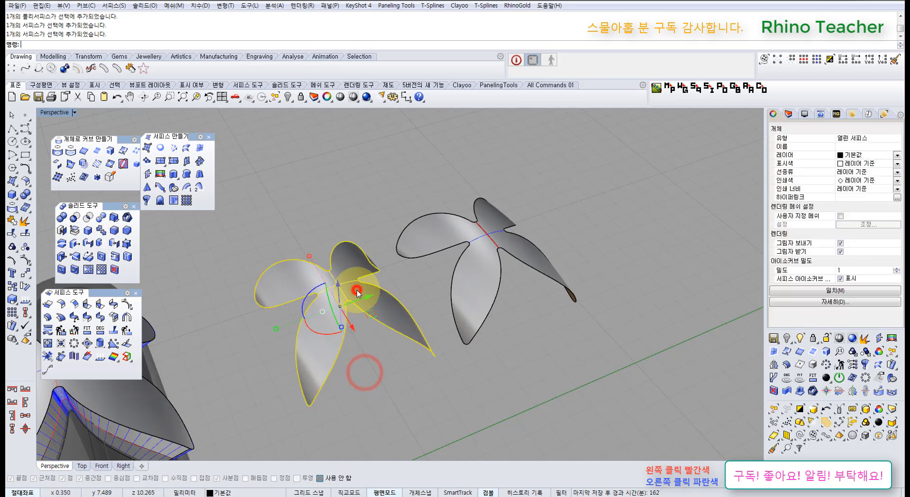
right_click_drag(380, 366, 340, 274)
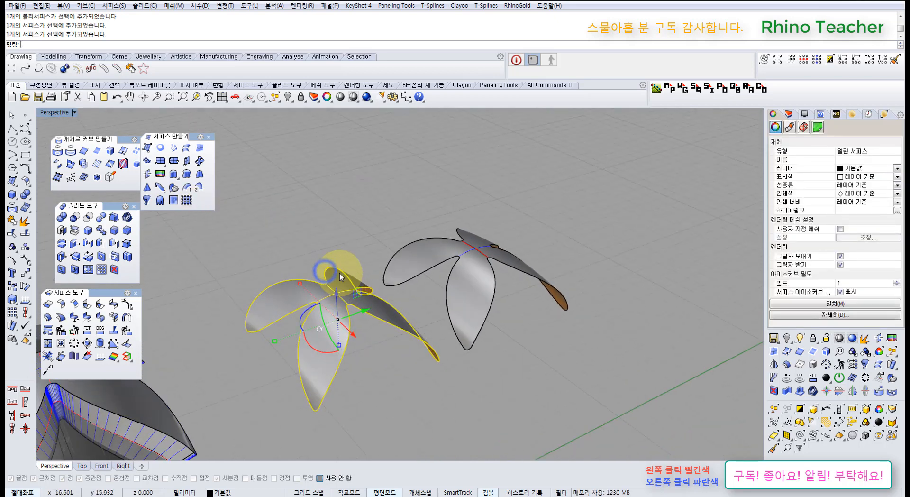
left_click(306, 234)
right_click_drag(287, 247, 289, 254)
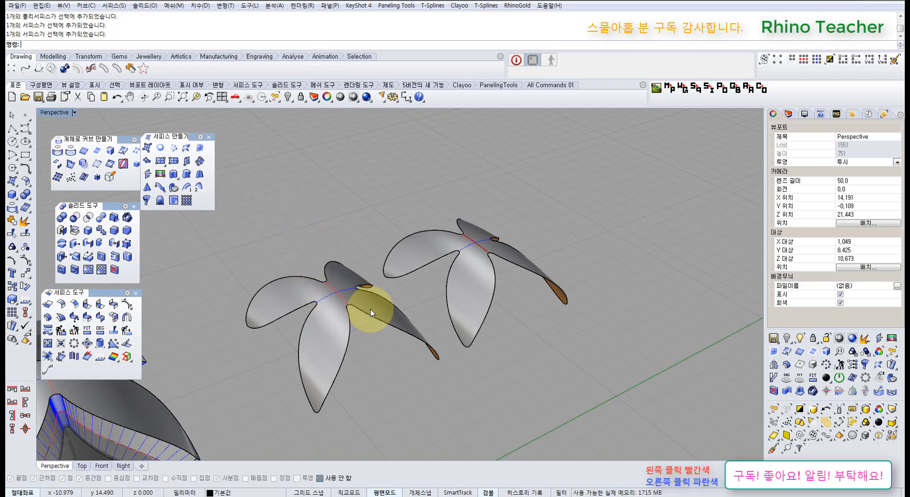
Delete both test butterflies beside the ring, the joined polysurface and the single surface.
right_click_drag(421, 332, 430, 307)
scroll(420, 327, "down", 6)
left_click(496, 298)
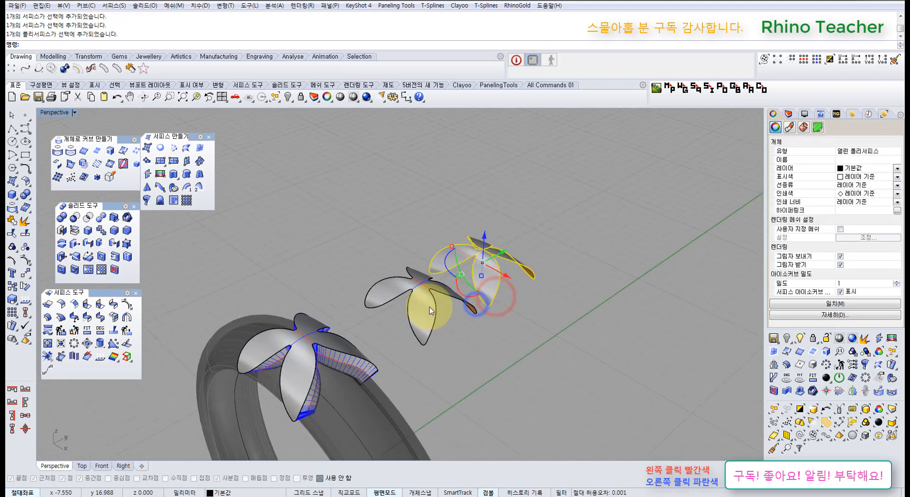
key("Delete")
left_click(416, 320)
left_click(448, 370)
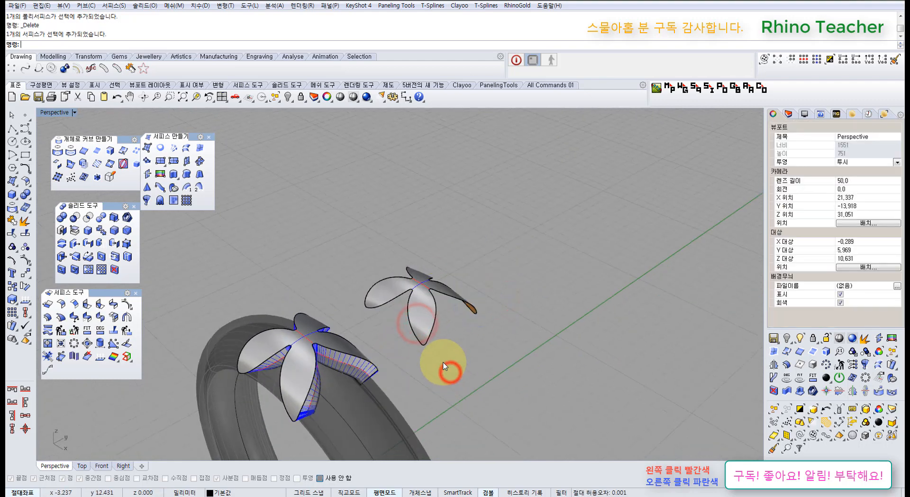
left_click(423, 322)
key("Delete")
Delete the closed butterfly outline curve that runs around the side walls of the offset solid on the ring.
scroll(352, 365, "up", 7)
right_click_drag(334, 385, 399, 351)
left_click(288, 365)
left_click(326, 394)
left_click(360, 375)
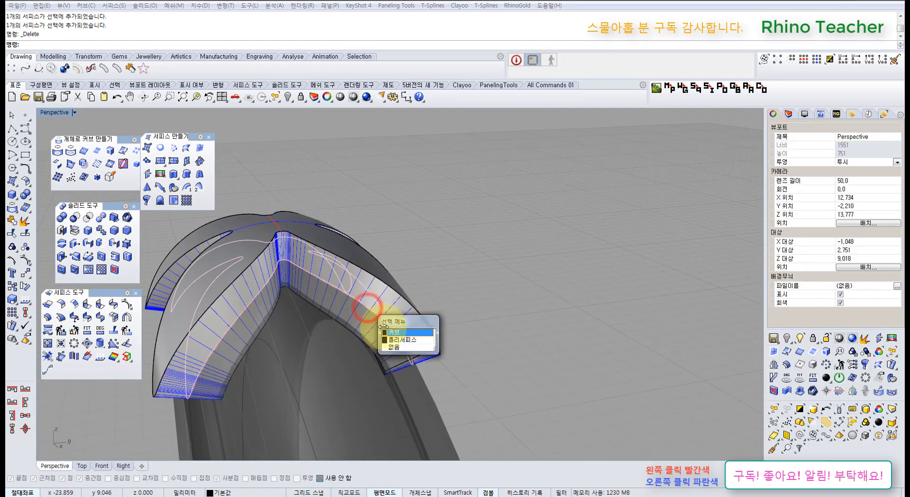
left_click(434, 265)
scroll(432, 265, "down", 7)
right_click_drag(428, 265, 436, 288)
scroll(410, 331, "up", 7)
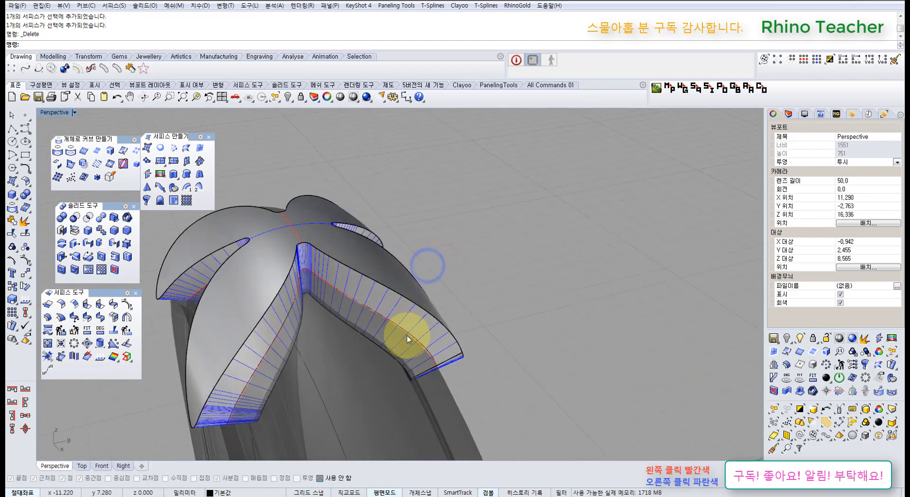
left_click(442, 356)
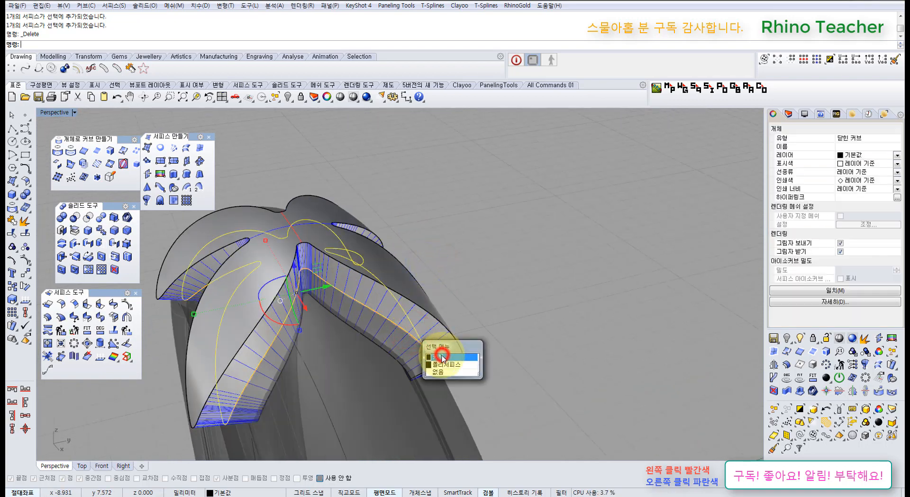
key("Delete")
Unlock the ring beneath the butterfly solid.
scroll(443, 357, "down", 8)
right_click_drag(454, 377, 470, 279, "shift")
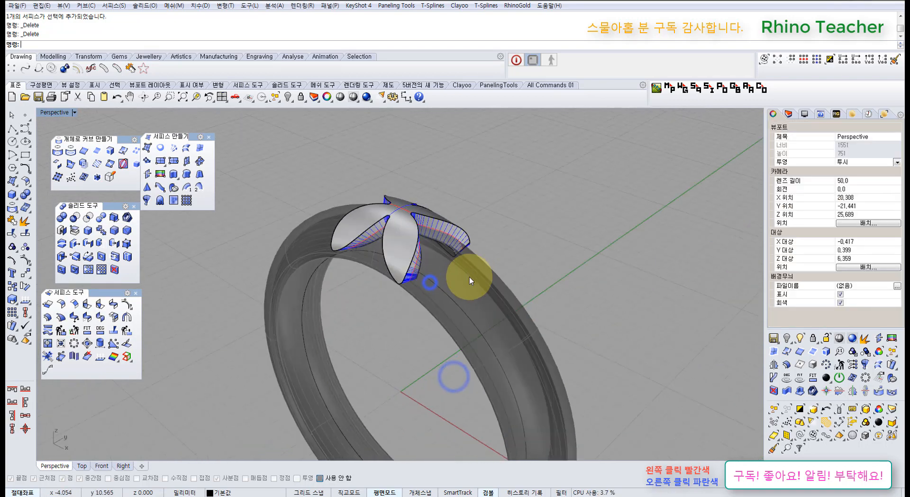
middle_click(470, 271)
left_click(465, 247)
left_click(466, 289)
right_click(466, 289)
right_click_drag(458, 325, 491, 190)
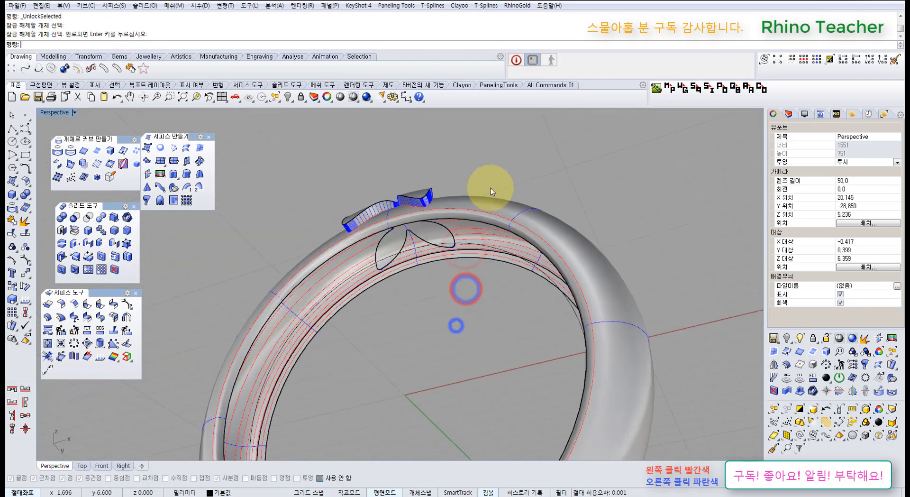
Subtract the butterfly solid from the ring with a Boolean difference, keeping the original cutter.
scroll(420, 239, "up", 8)
right_click_drag(429, 289, 271, 266)
right_click_drag(397, 251, 531, 342)
scroll(484, 253, "down", 4)
right_click_drag(484, 253, 545, 284)
left_click(549, 286)
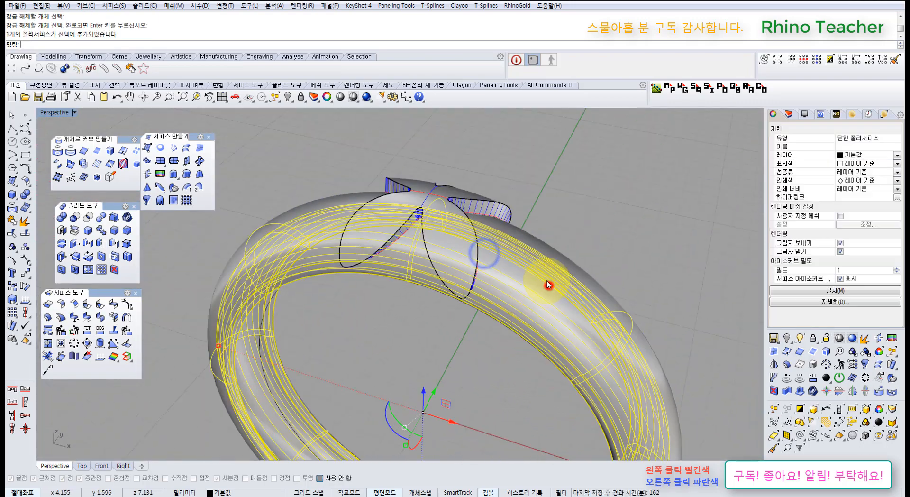
left_click(74, 218)
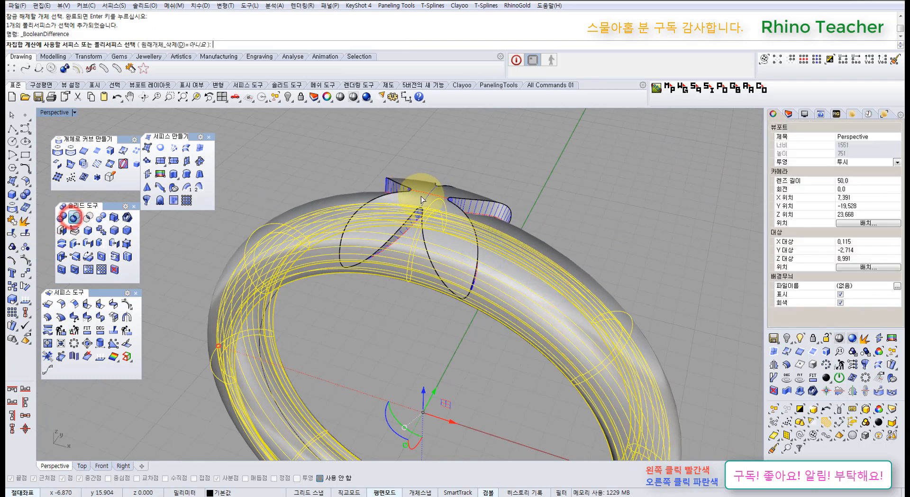
left_click(421, 196)
right_click(421, 195)
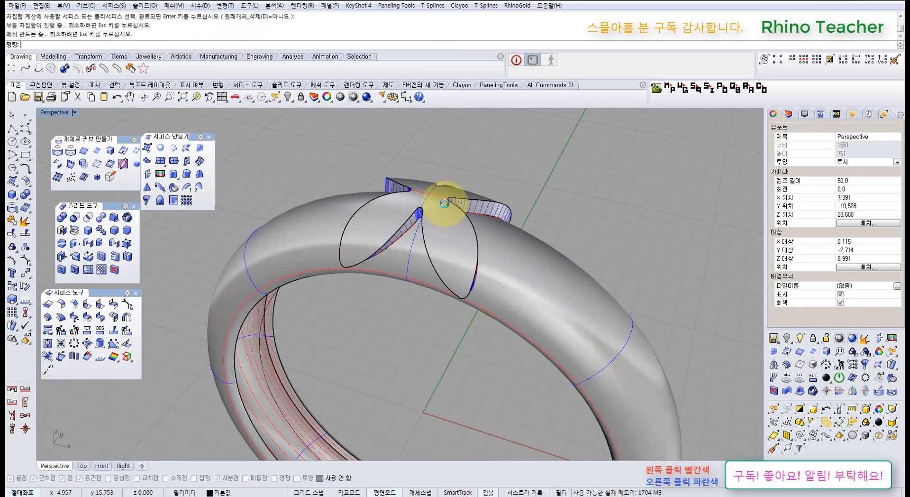
Hide the butterfly solid to check the cut in the ring, and undo the hide.
left_click(444, 204)
key("ctrl+h")
right_click_drag(449, 203, 533, 222)
key("ctrl+z")
left_click(533, 221)
right_click_drag(483, 313, 417, 243)
scroll(522, 359, "up", 7)
left_click(610, 240)
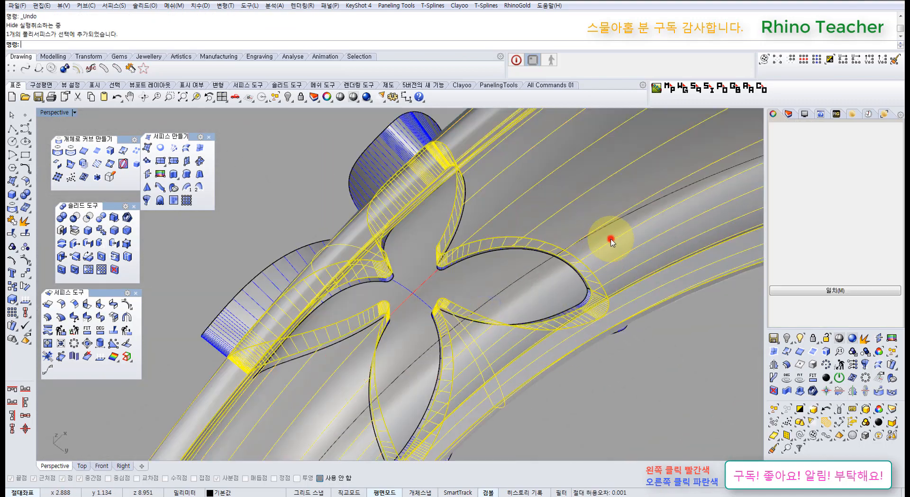
Undo the Boolean difference between the ring and the single butterfly solid.
key("ctrl+z")
scroll(609, 239, "down", 8)
right_click_drag(495, 164, 565, 318)
left_click(515, 337)
scroll(504, 240, "down", 4)
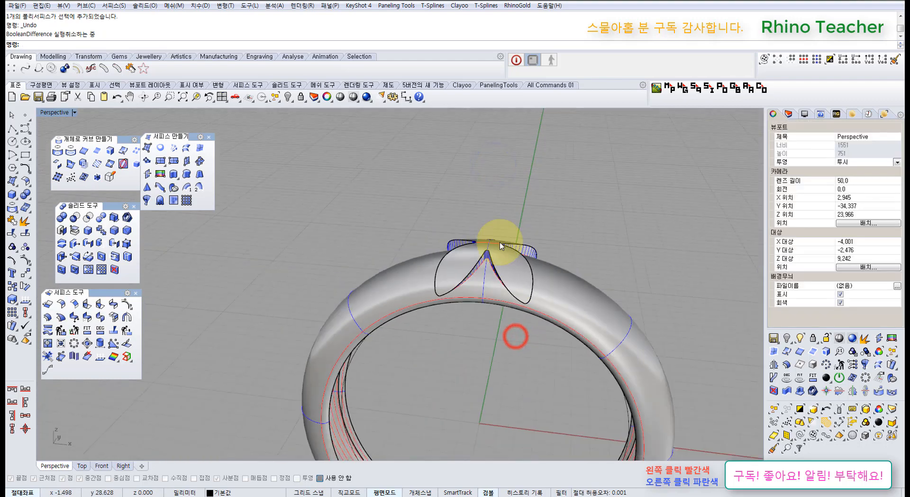
Hide the flat row of pattern curves and points beside the ring, working in the four-view layout.
left_click(500, 242)
left_click(225, 98)
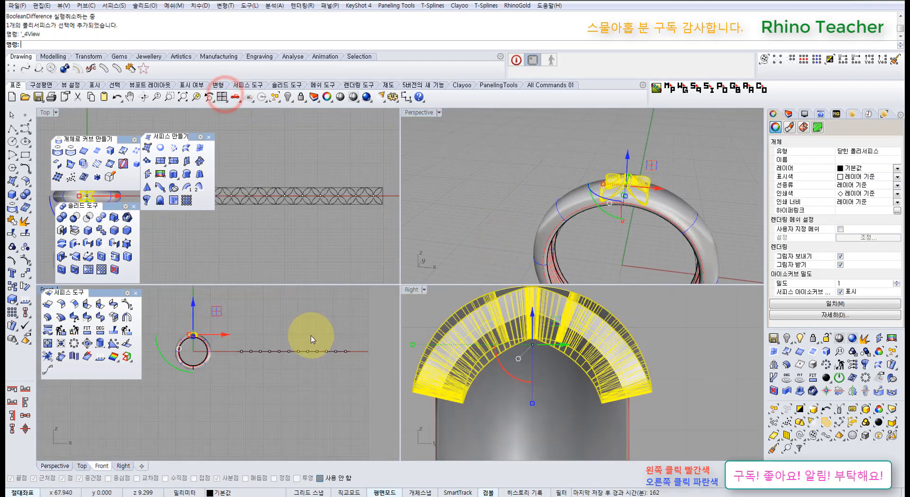
left_click(331, 382)
right_click_drag(272, 210, 317, 238)
scroll(317, 238, "down", 2)
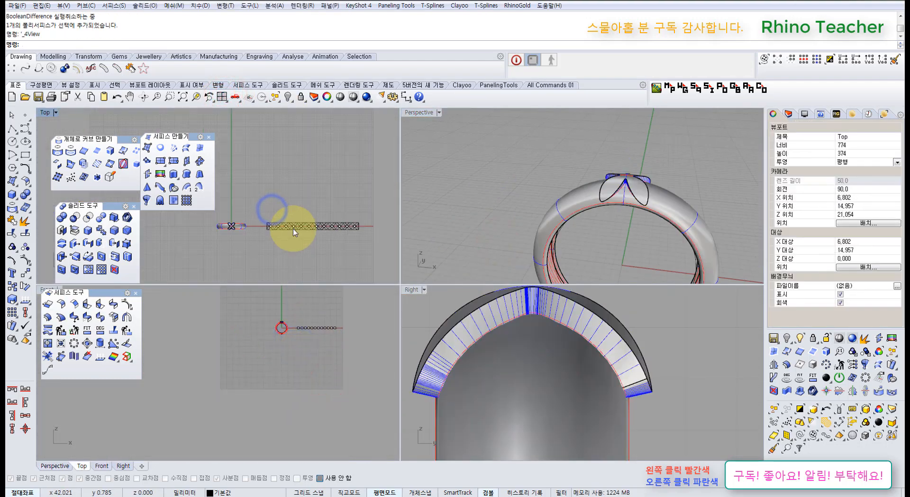
left_click_drag(311, 243, 358, 246)
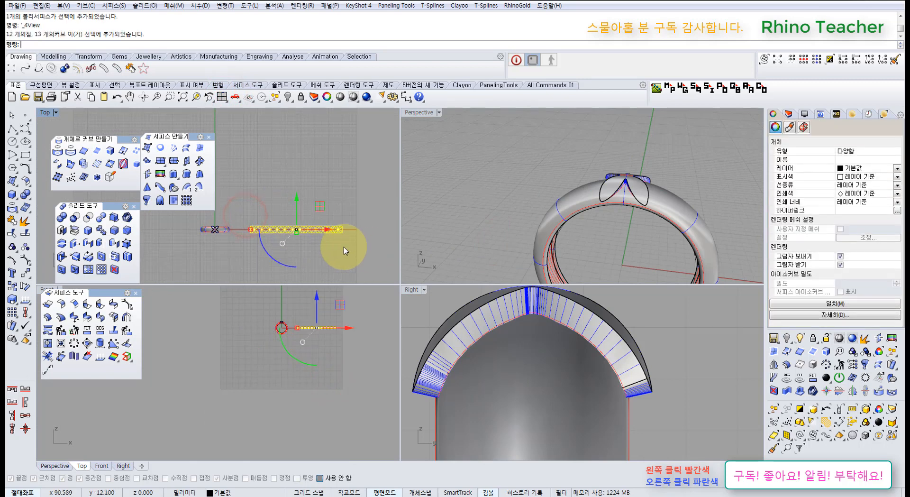
key("ctrl+h")
Set up a polar array of the butterfly solid in the Front view, centred on 0, with 12 items over 360 degrees.
right_click_drag(248, 256, 279, 239)
scroll(282, 325, "up", 5)
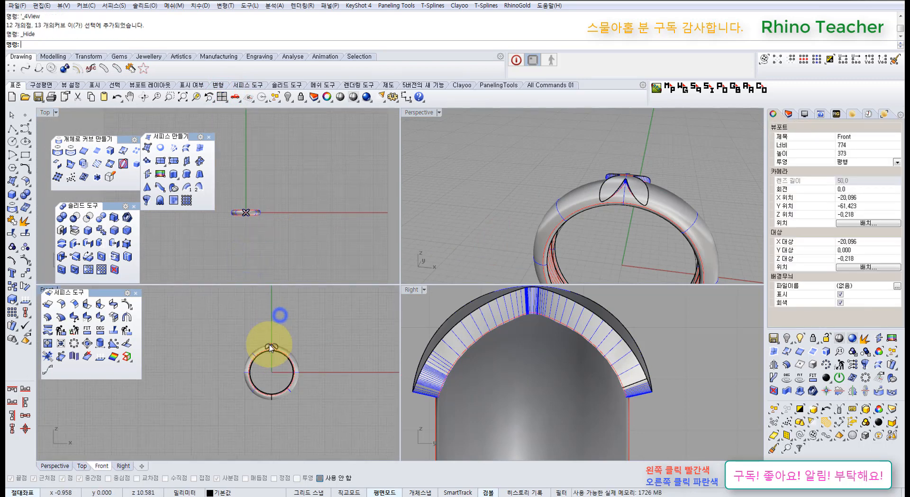
scroll(270, 344, "up", 10)
left_click_drag(242, 320, 341, 388)
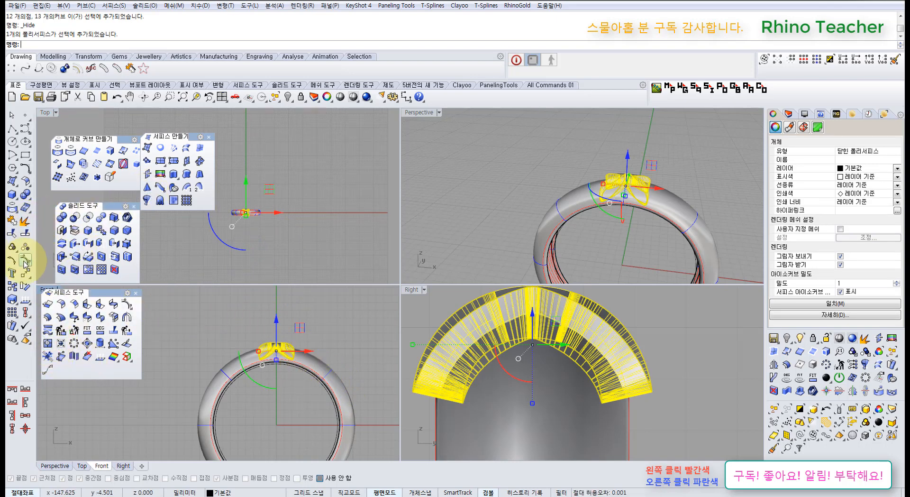
left_click(26, 275)
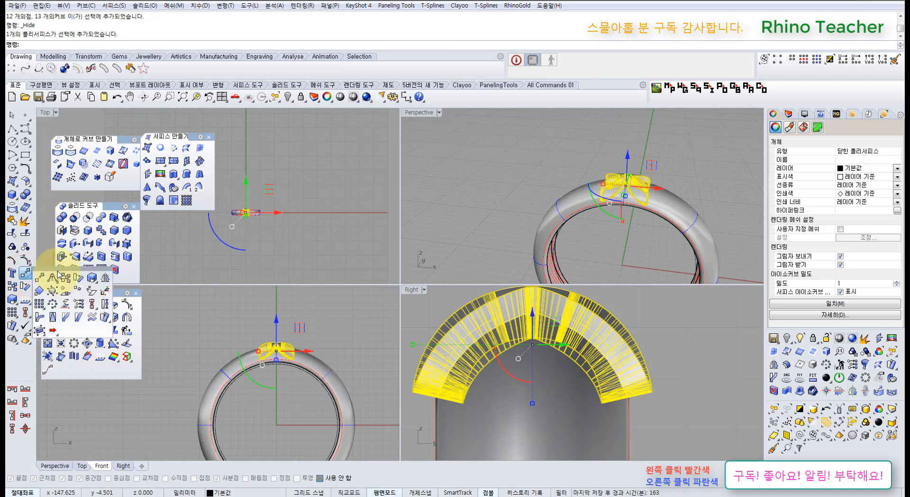
mouse_move(58, 274)
left_mouse_down()
mouse_move(87, 341)
mouse_move(118, 311)
left_mouse_up()
left_click(136, 294)
left_click(135, 207)
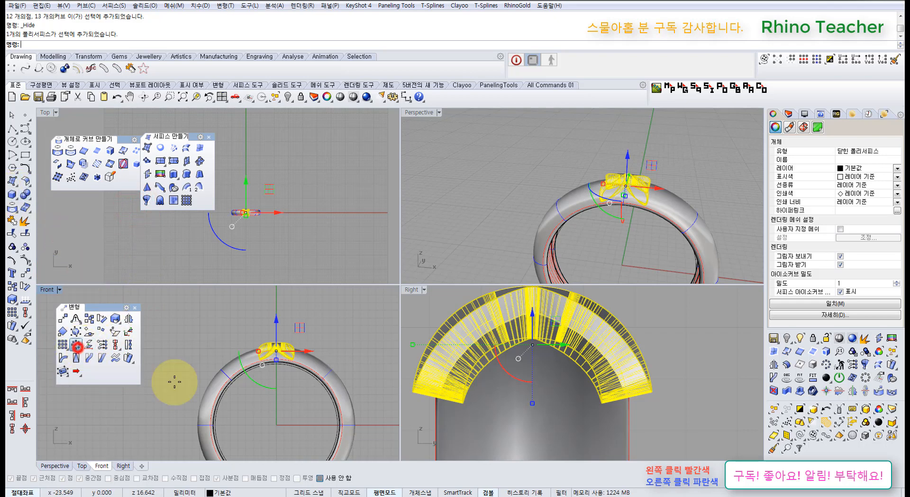
scroll(286, 405, "down", 4)
right_click_drag(284, 408, 278, 392)
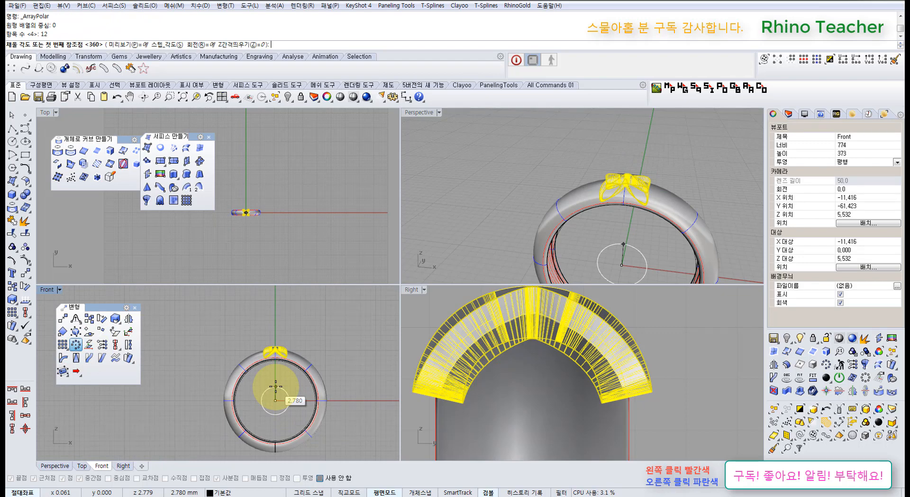
key("Return")
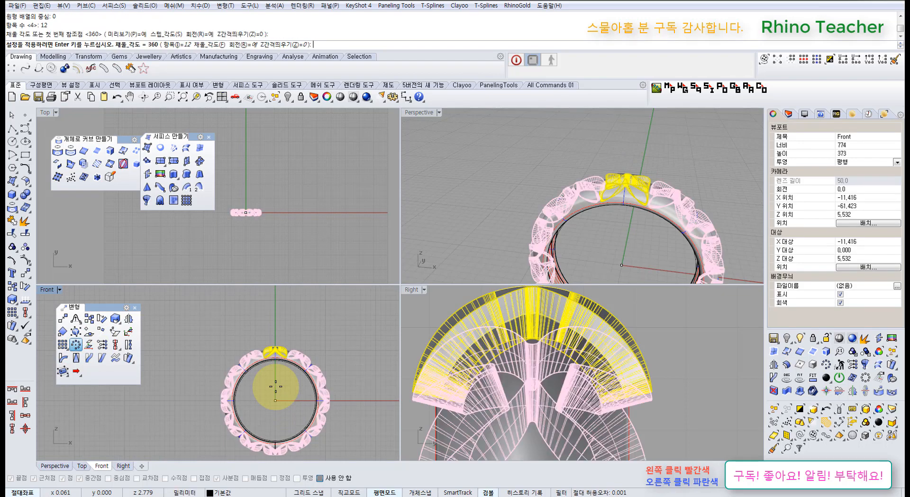
Examine the spacing between the previewed butterfly copies around the ring in the enlarged Perspective view.
double_click(408, 113)
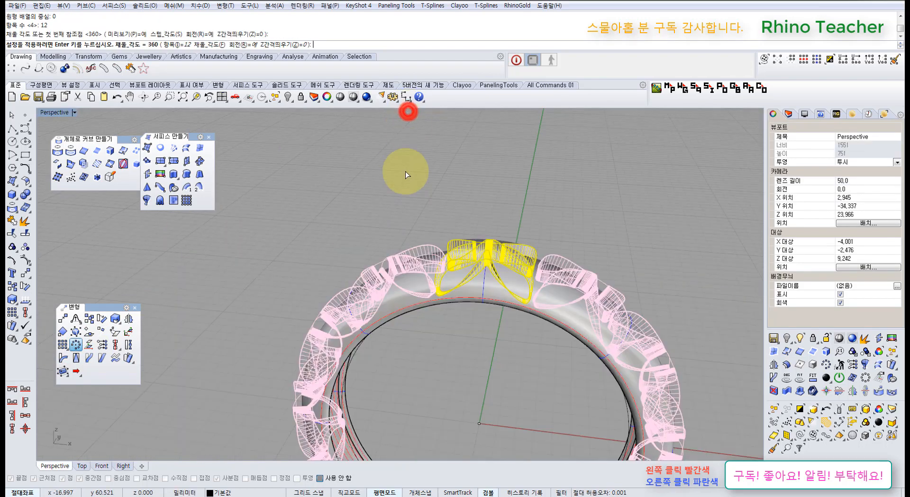
right_click_drag(412, 233, 438, 298)
scroll(422, 302, "up", 6)
right_click_drag(434, 305, 505, 280, "shift")
scroll(512, 276, "down", 3)
right_click_drag(522, 275, 506, 266)
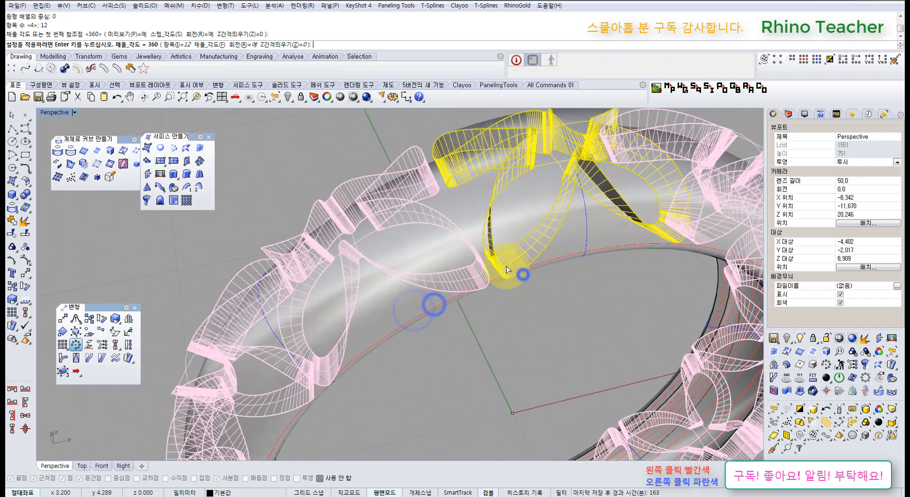
scroll(531, 277, "down", 3)
right_click_drag(556, 284, 435, 292, "shift")
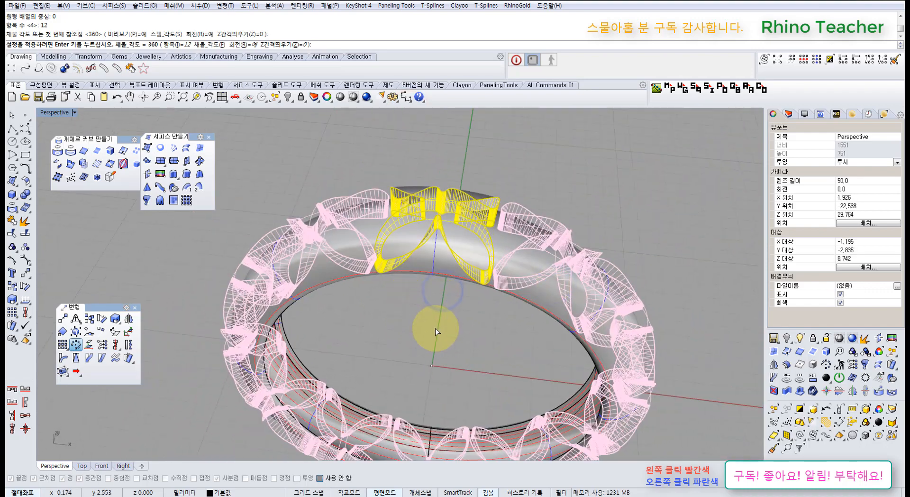
right_click_drag(441, 323, 347, 138)
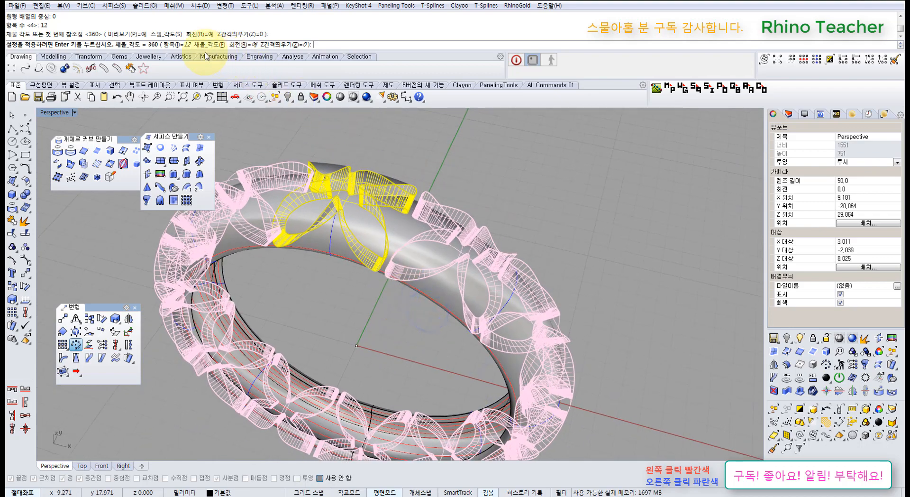
Change the polar array's item count to 11 and apply the array.
left_click(178, 45)
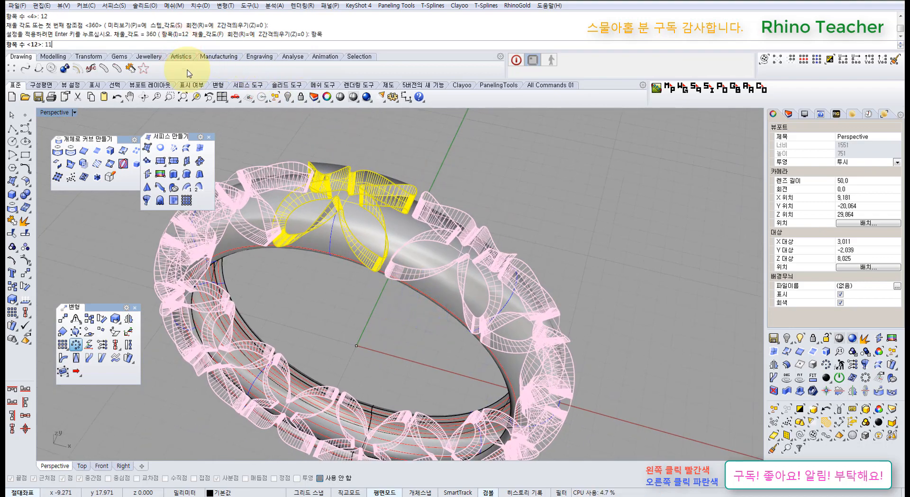
key("Return")
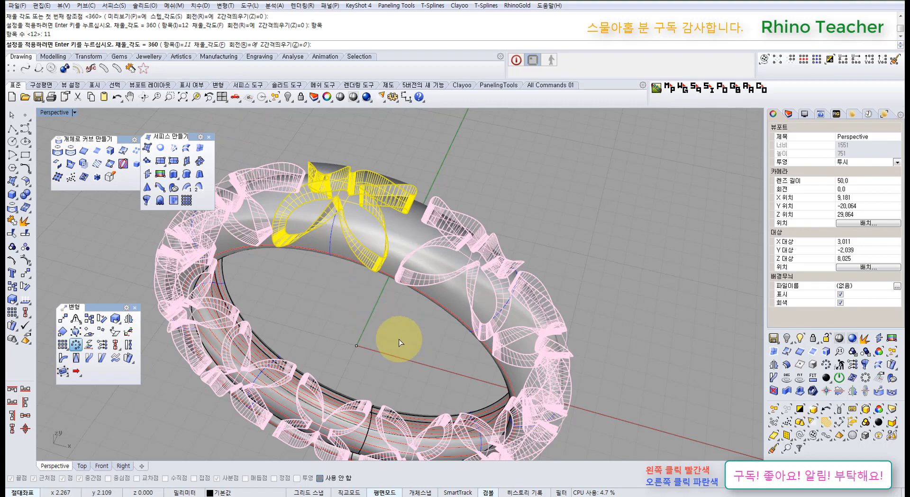
mouse_move(400, 340)
right_mouse_down()
mouse_move(385, 389)
mouse_move(414, 282)
mouse_move(404, 284)
mouse_move(431, 248)
mouse_move(386, 295)
mouse_move(337, 277)
right_mouse_up()
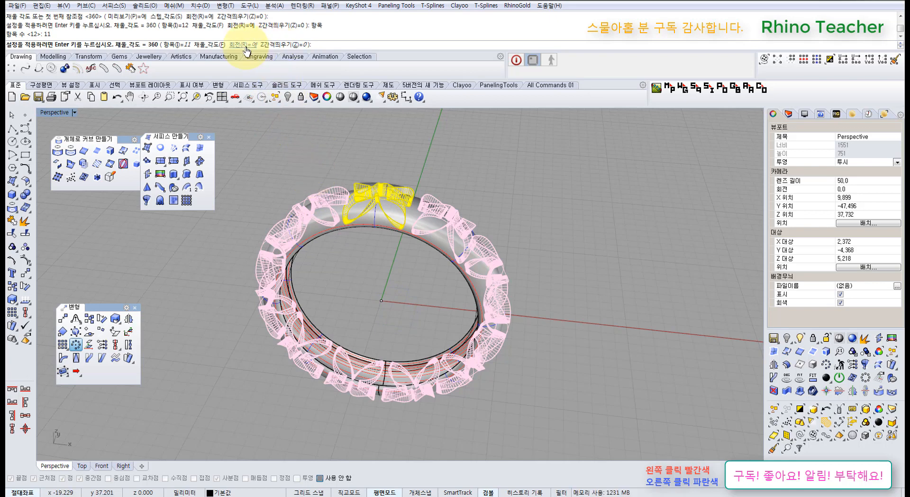
right_click(286, 160)
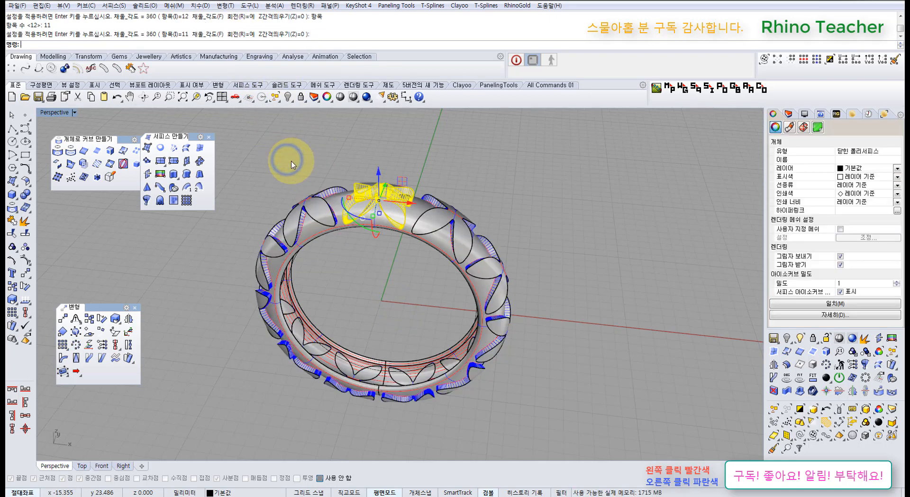
Select all 11 butterfly solids around the ring without the ring itself and group them.
right_click_drag(302, 178, 342, 192, "shift")
left_click(341, 192)
left_click_drag(295, 169, 558, 306)
right_click_drag(468, 311, 469, 284)
scroll(344, 288, "down", 6)
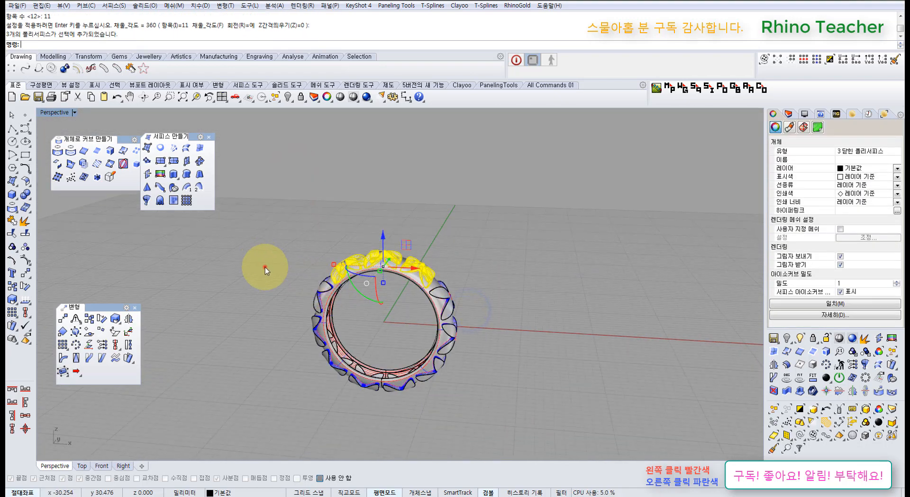
left_click_drag(264, 266, 481, 352, "shift")
scroll(396, 350, "up", 6)
left_click_drag(171, 261, 539, 457, "shift")
right_click_drag(290, 317, 92, 262)
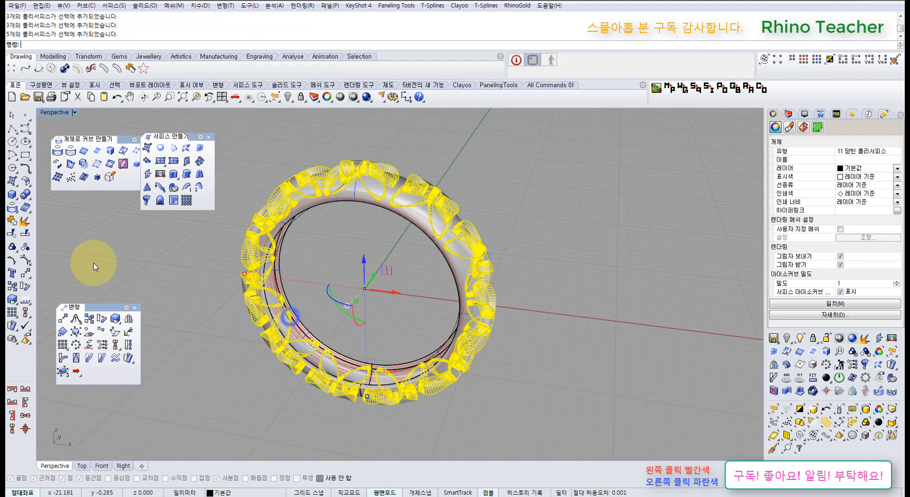
left_click(14, 248)
left_click(200, 407)
Subtract the grouped butterfly solids from the ring with a Boolean difference, keeping the original cutters.
scroll(327, 181, "up", 5)
left_click(377, 211)
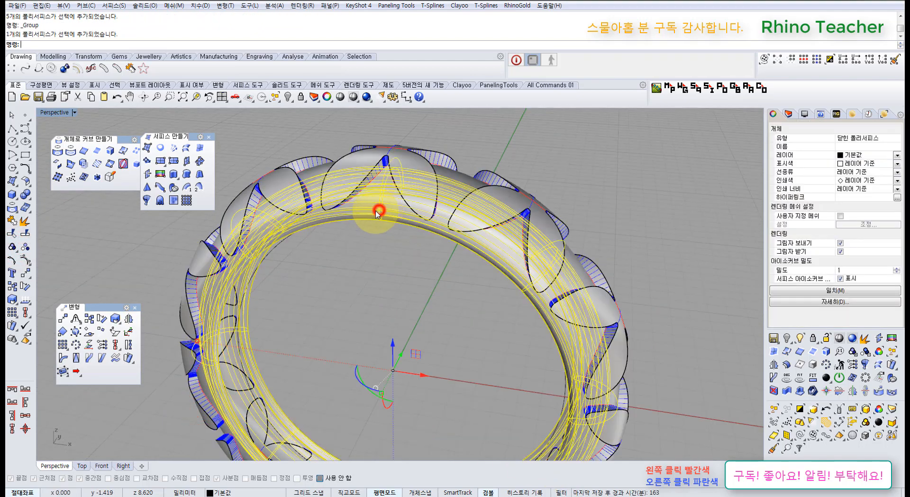
left_click_drag(28, 196, 62, 223)
left_click(65, 228)
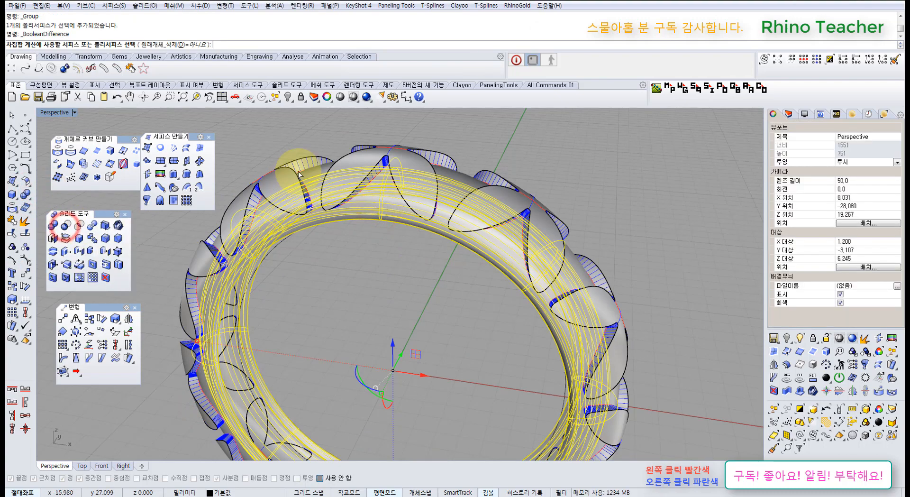
left_click(285, 175)
right_click(285, 175)
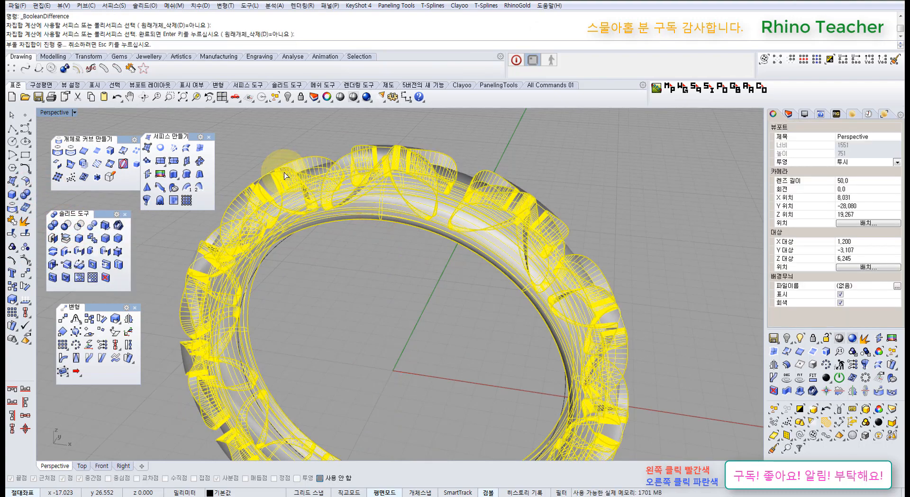
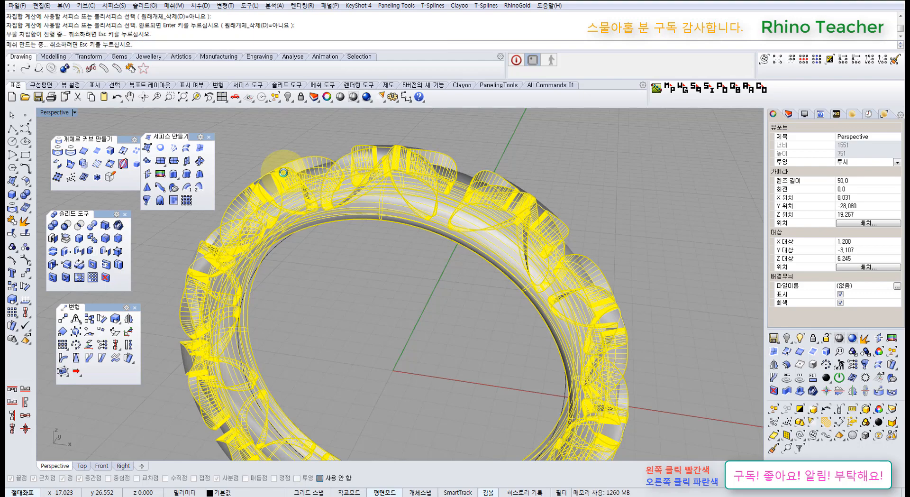
left_click(318, 229)
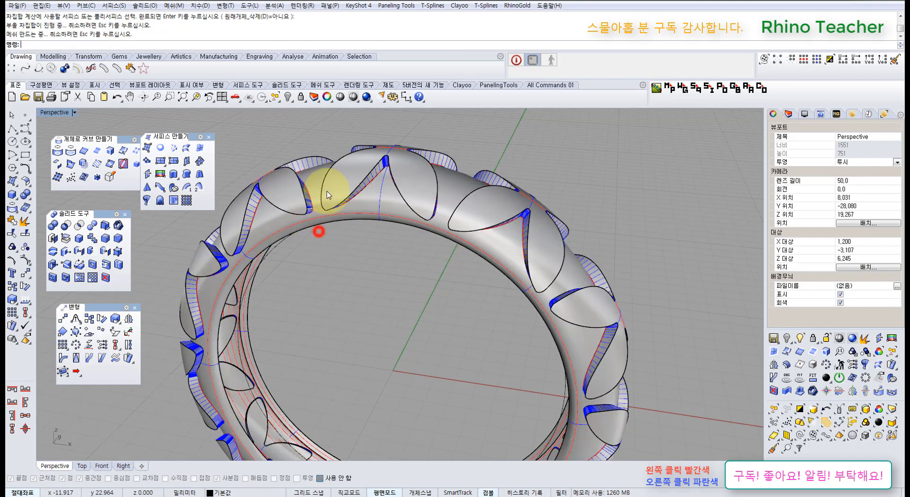
Undo the hide and the Boolean difference on the ring, and redo the Boolean difference.
key("ctrl+h")
right_click_drag(303, 255, 414, 278)
scroll(421, 251, "up", 5)
key("ctrl+z")
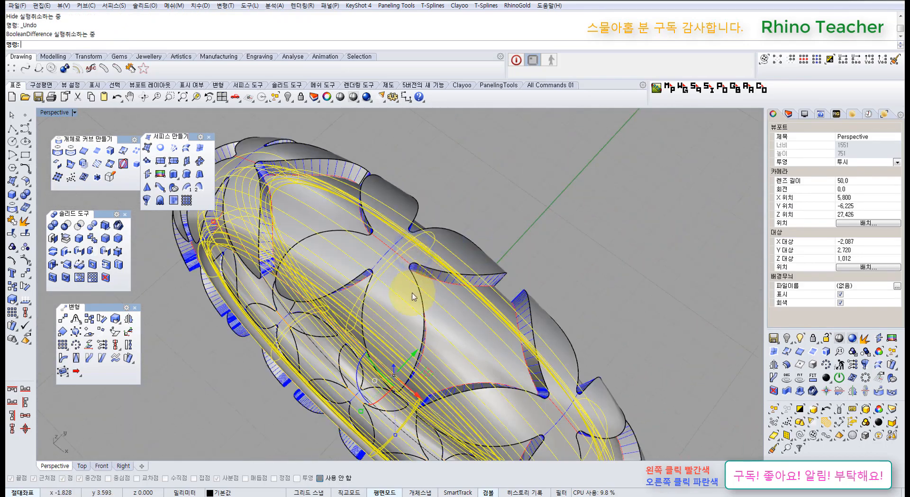
scroll(408, 296, "down", 5)
key("ctrl+y")
left_click(474, 218)
scroll(457, 283, "up", 5)
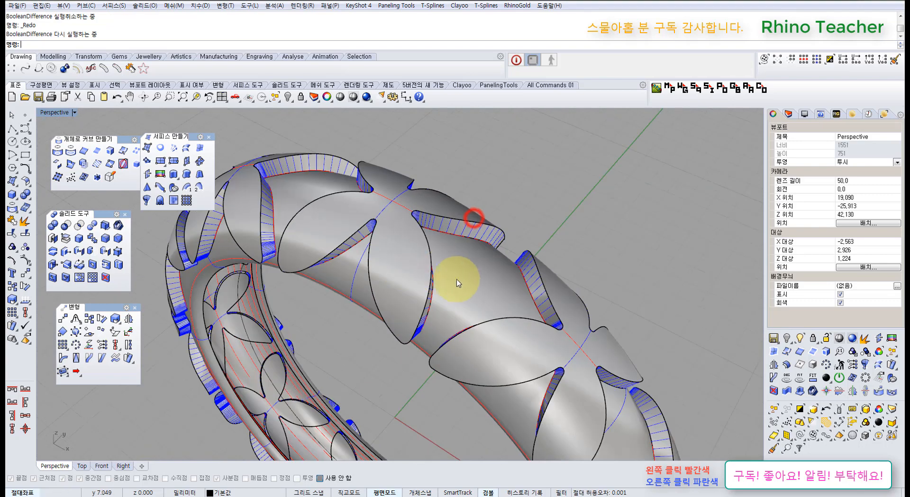
right_click_drag(429, 297, 451, 270)
scroll(451, 270, "down", 5)
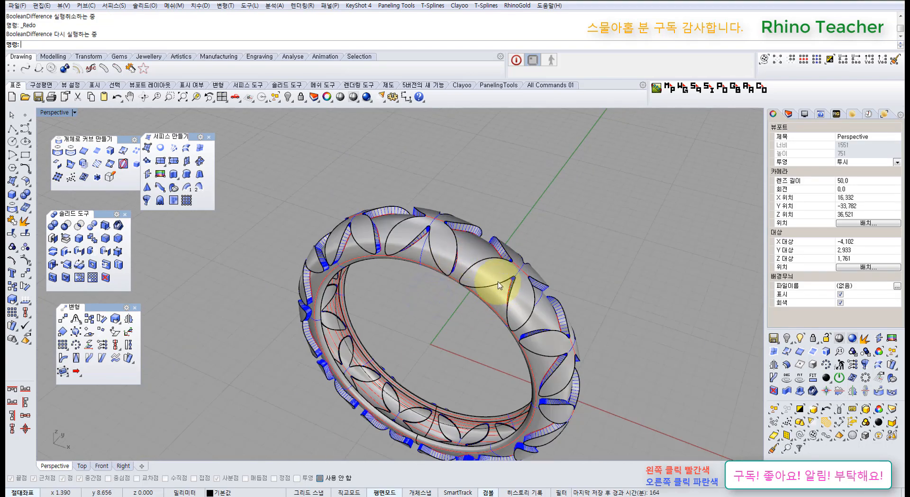
Hide the group of butterfly cutters to leave only the pierced ring.
left_click(496, 283)
key("ctrl+h")
mouse_move(443, 278)
right_mouse_down()
mouse_move(507, 230)
mouse_move(439, 284)
right_mouse_up()
middle_click(439, 284)
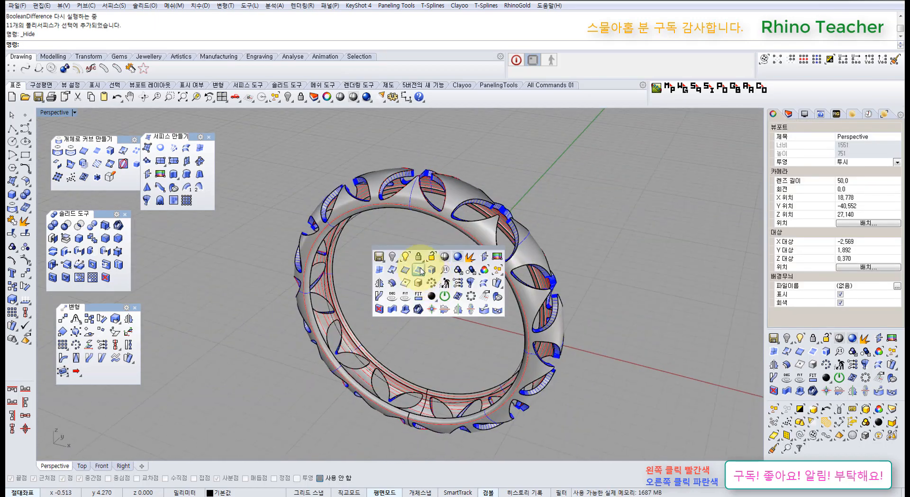
left_click(478, 166)
Examine the butterfly openings in the ring up close, including their walls and rounded inner corners.
right_click_drag(478, 166, 412, 201)
scroll(360, 257, "up", 5)
scroll(418, 209, "down", 4)
right_click_drag(428, 221, 435, 272, "shift")
scroll(423, 230, "up", 6)
scroll(429, 218, "down", 5)
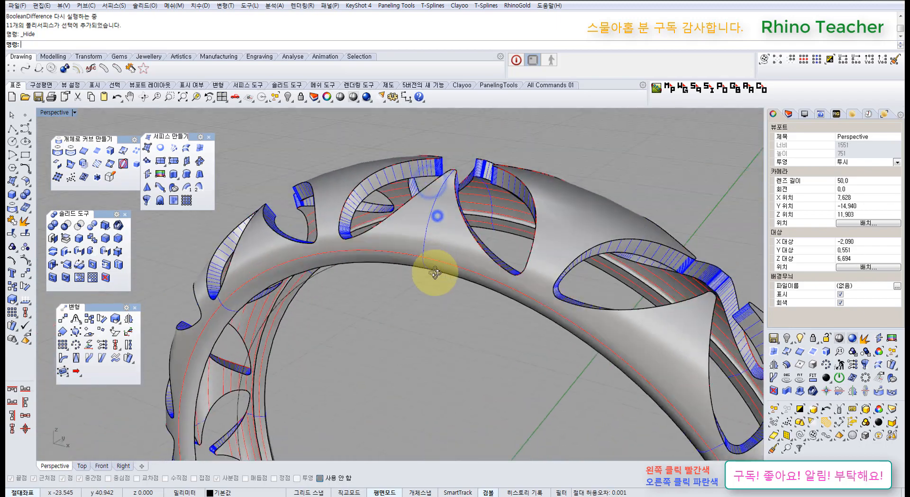
scroll(425, 241, "up", 5)
right_click_drag(428, 241, 423, 288)
scroll(443, 251, "up", 4)
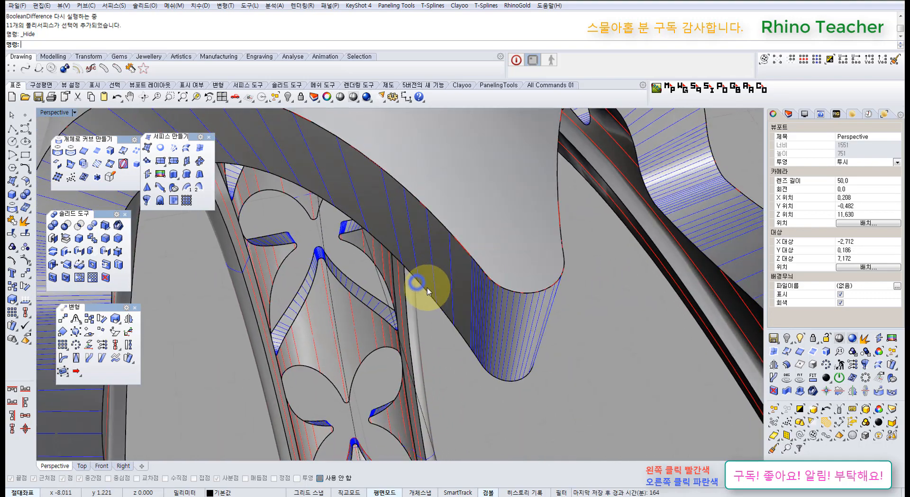
Measure the width of the narrow tip between the butterfly wings in the Top view using a polyline.
scroll(418, 292, "down", 2)
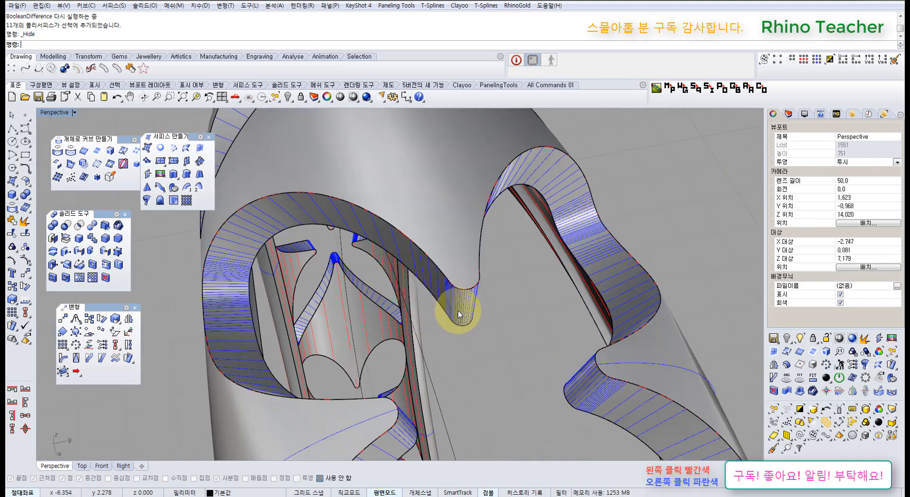
key("ctrl+F1")
scroll(469, 316, "up", 5)
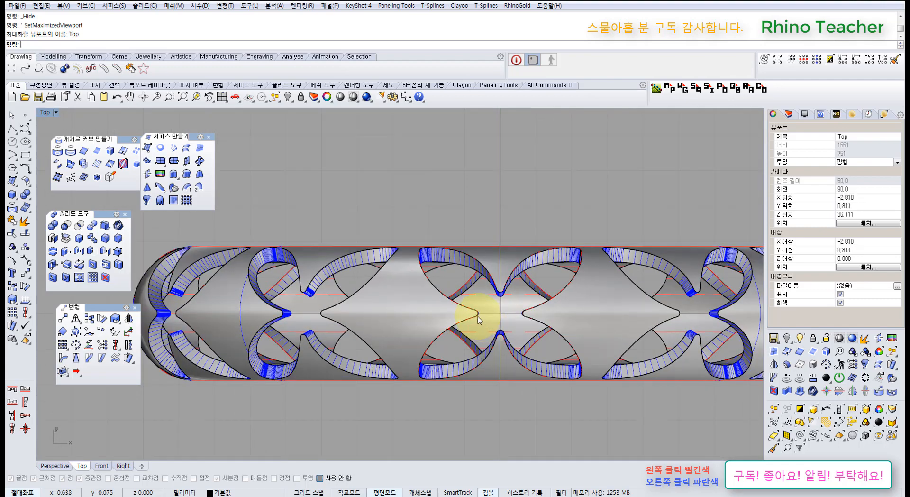
scroll(479, 320, "up", 5)
left_click(12, 129)
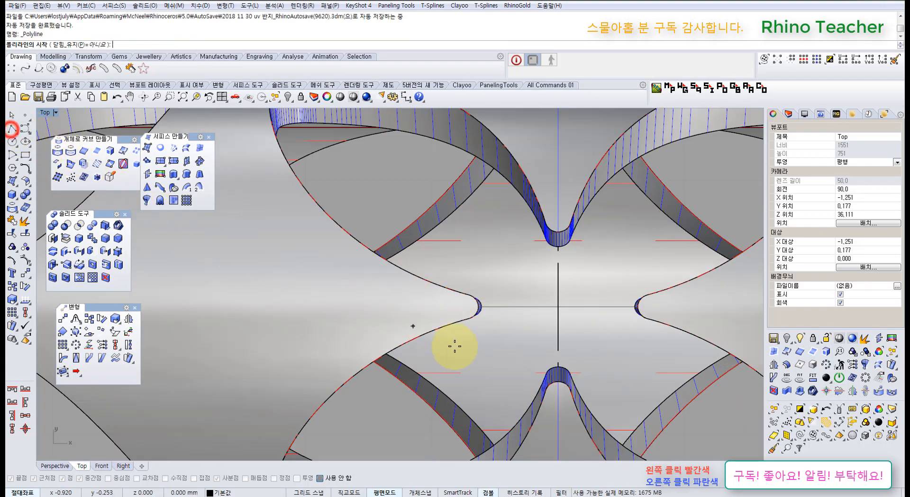
scroll(454, 347, "up", 3)
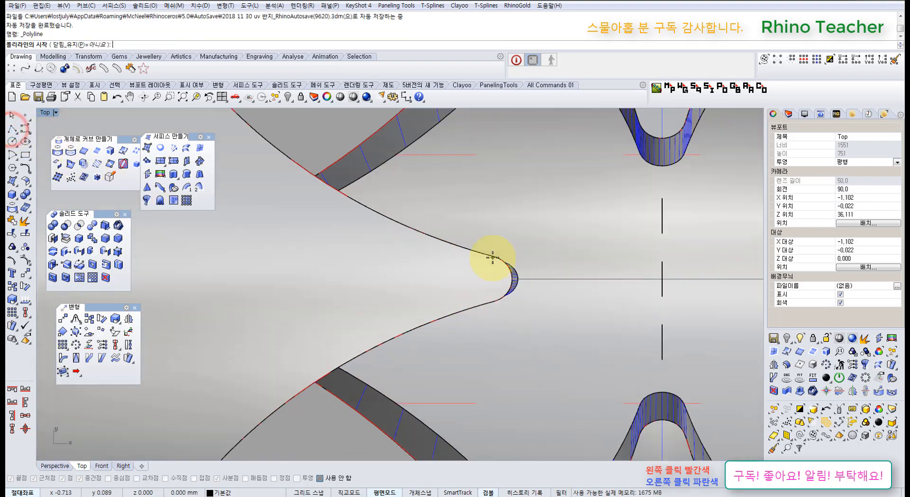
left_click(298, 478)
left_click(490, 257)
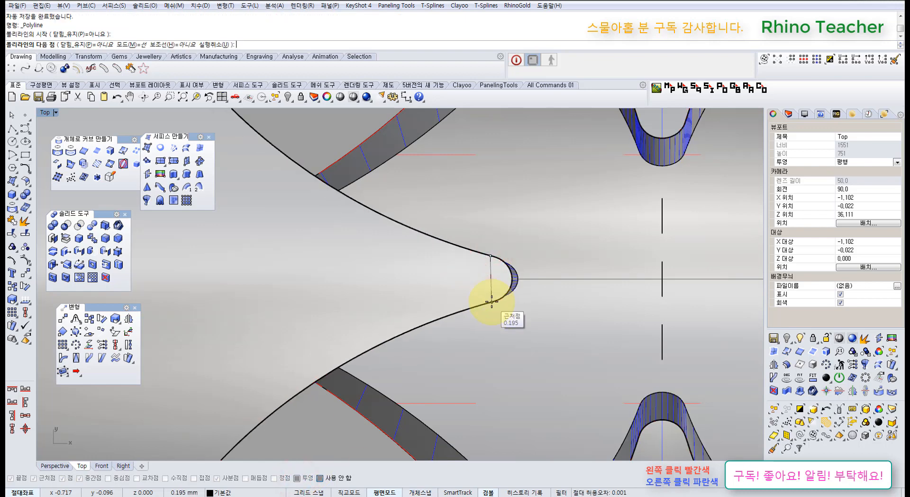
key("Escape")
key("ctrl+F4")
Try to fillet the outer edge of the butterfly opening with a radius of 1.
right_click_drag(492, 311, 461, 308)
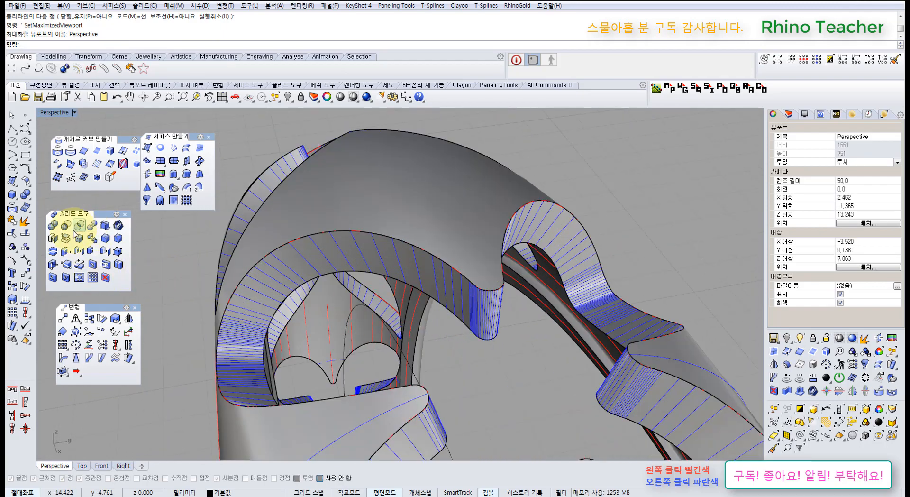
left_click(108, 239)
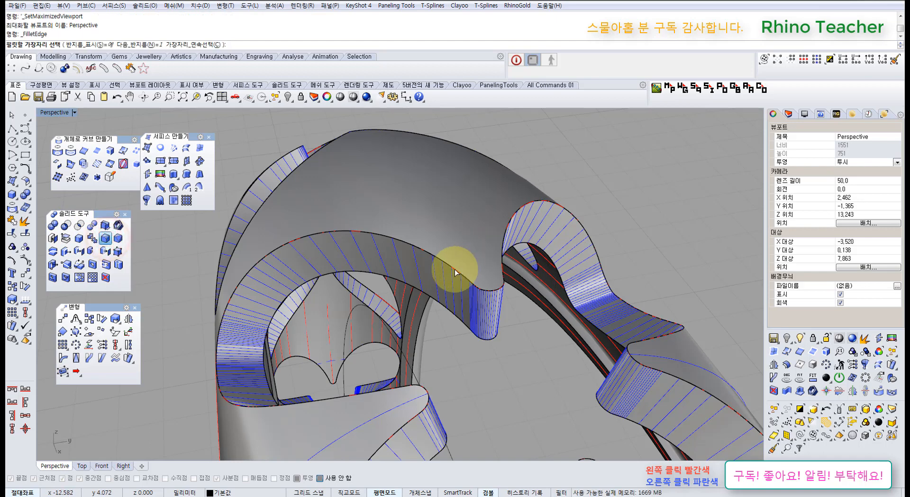
left_click(456, 272)
right_click(456, 273)
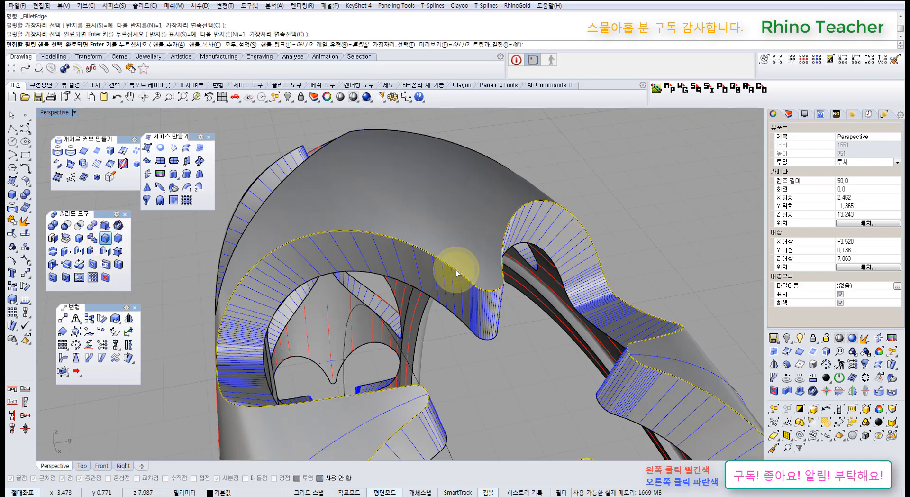
right_click(456, 272)
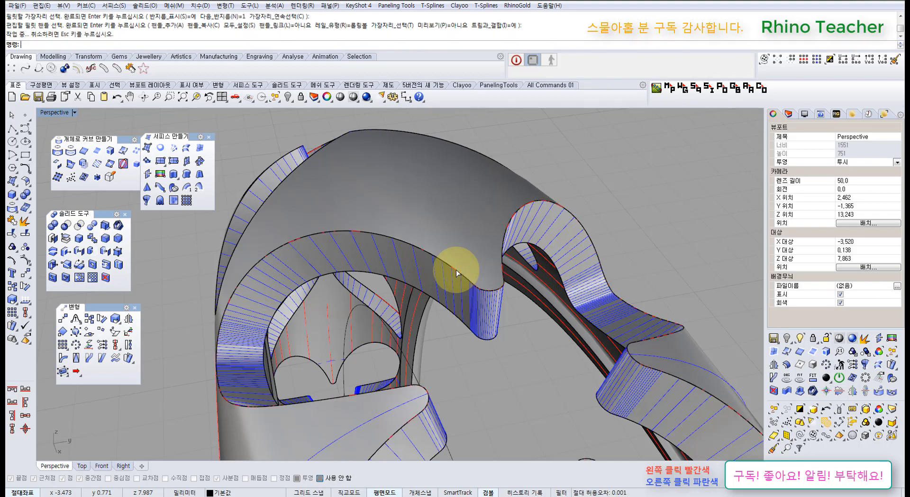
Try to fillet the same outer edge of the butterfly opening with a radius of 0.1.
right_click_drag(457, 272, 445, 270)
scroll(445, 270, "up", 6)
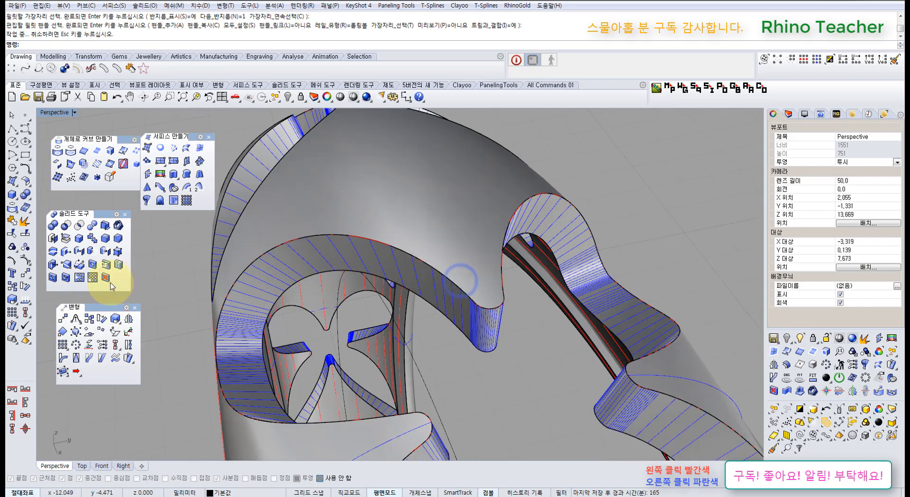
left_click(27, 198)
left_click_drag(53, 195, 118, 232)
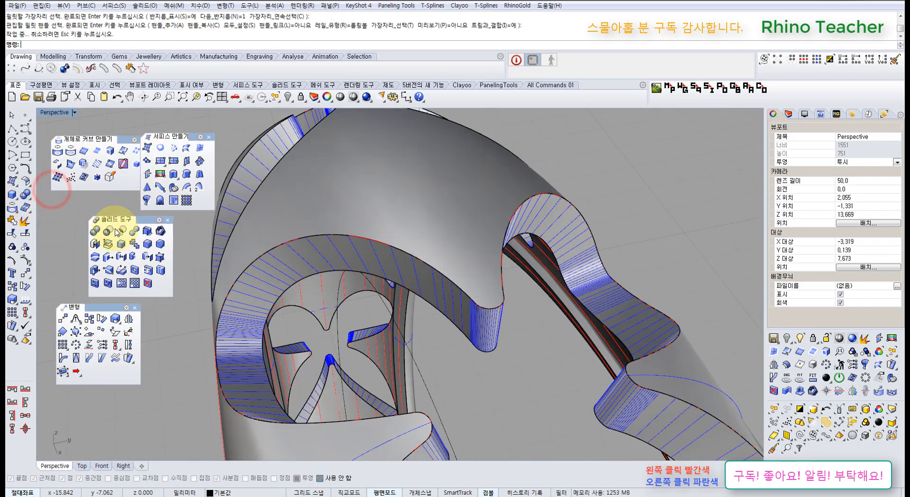
left_click(148, 244)
type("0.")
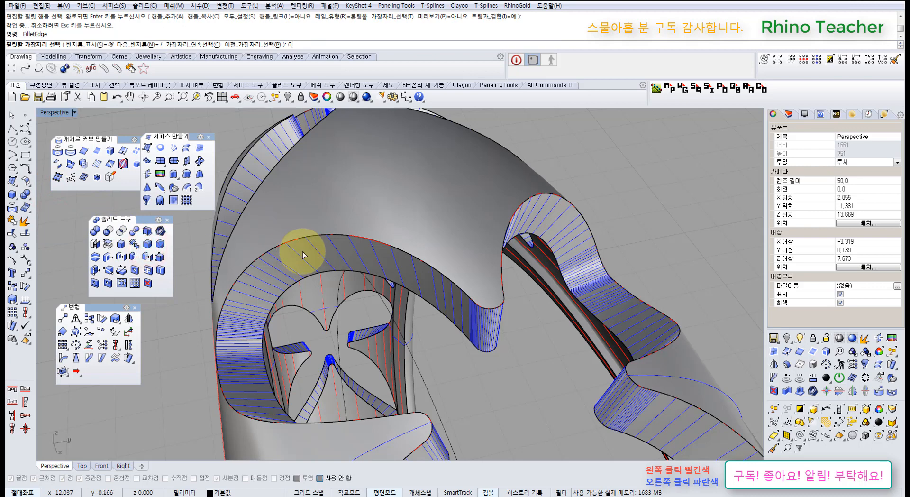
type("1")
key("Return")
left_click(453, 285)
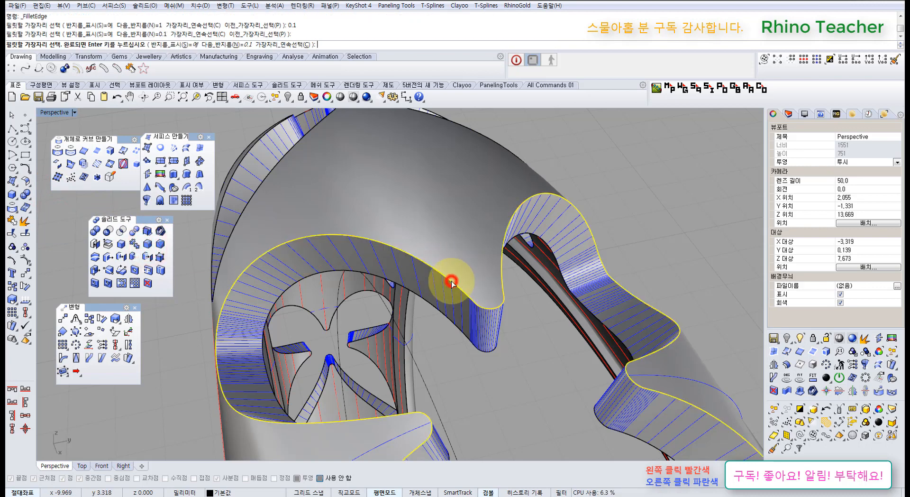
right_click(453, 285)
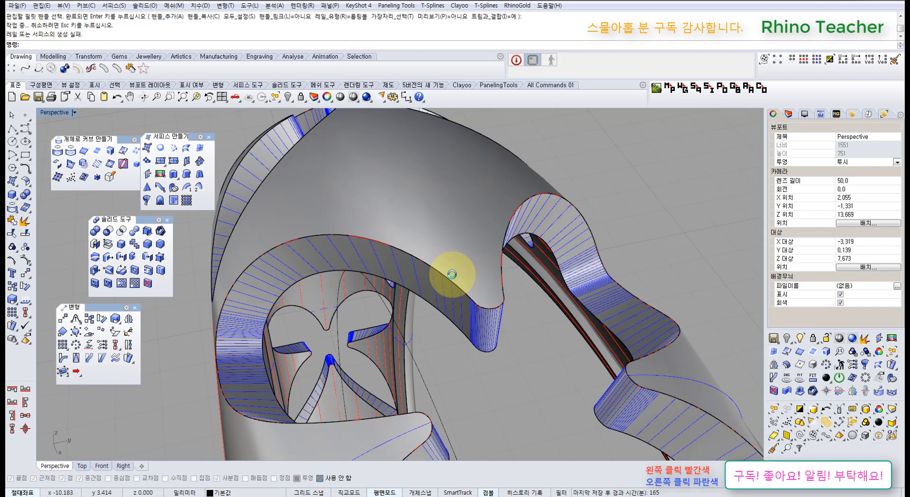
Examine the narrow tips and rims of the butterfly openings around the ring from several angles.
right_click_drag(425, 269, 633, 329)
right_click_drag(633, 328, 285, 261)
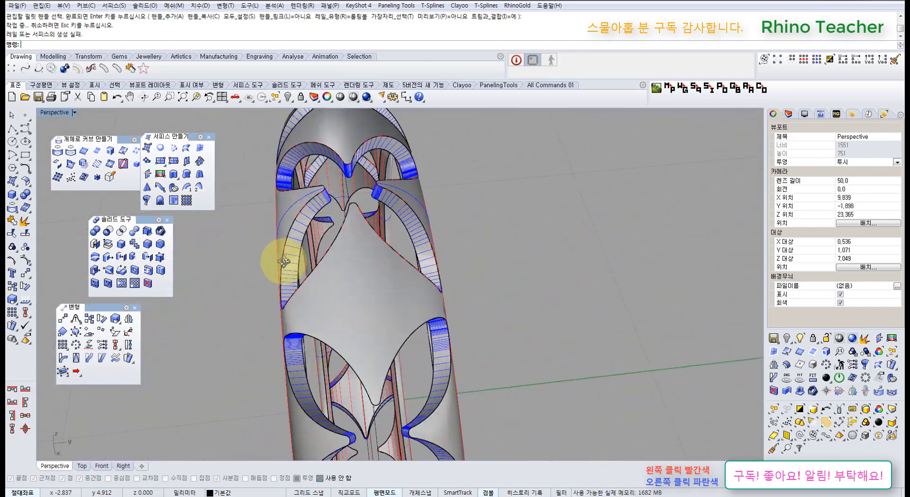
scroll(347, 173, "up", 8)
right_click_drag(346, 173, 382, 260)
scroll(384, 242, "down", 8)
scroll(392, 226, "up", 6)
scroll(382, 260, "up", 5)
right_click_drag(427, 232, 413, 251)
scroll(413, 251, "down", 7)
right_click_drag(483, 305, 396, 275)
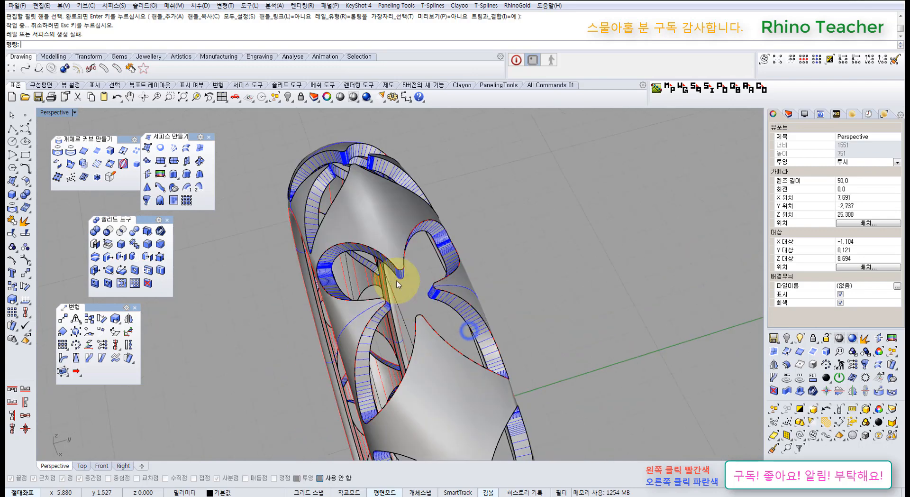
scroll(403, 265, "up", 6)
scroll(410, 266, "up", 4)
scroll(411, 266, "down", 2)
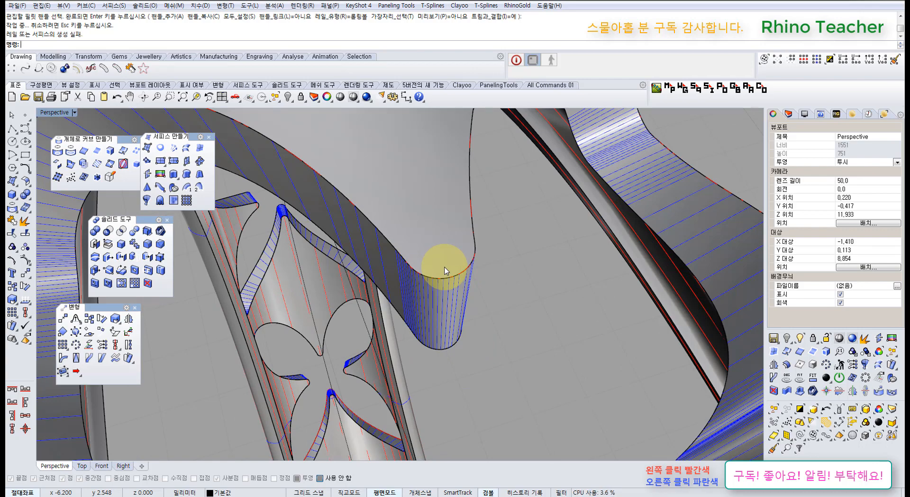
scroll(445, 267, "down", 2)
right_click_drag(442, 276, 452, 252)
scroll(402, 185, "down", 4)
right_click_drag(402, 185, 421, 231)
scroll(381, 219, "down", 3)
scroll(456, 214, "down", 6)
scroll(425, 230, "down", 8)
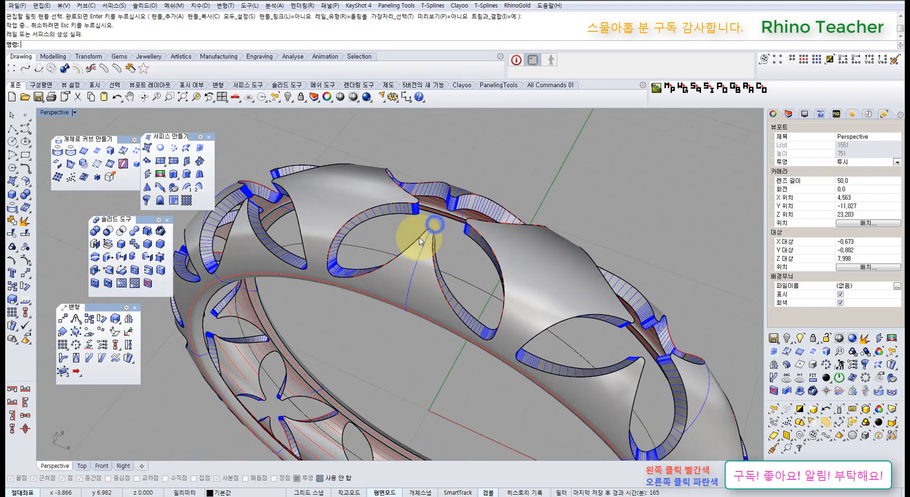
scroll(477, 255, "down", 2)
Show only the hidden inner band beneath the pierced ring with ShowSelected.
middle_click(469, 259)
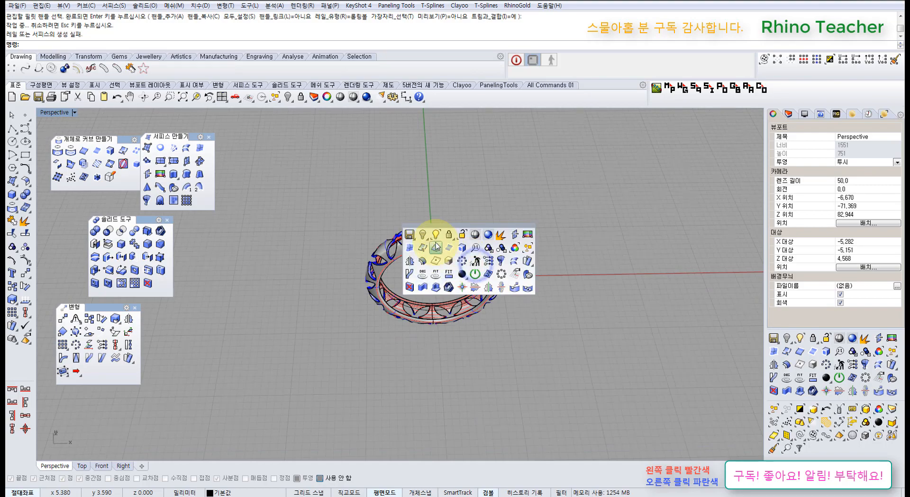
left_click(436, 239)
scroll(478, 267, "up", 6)
scroll(450, 236, "up", 5)
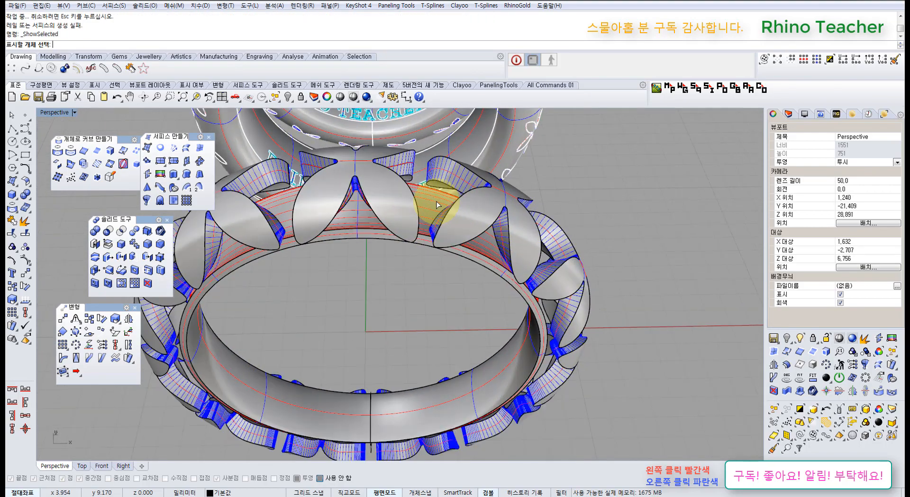
left_click(431, 202)
right_click(431, 202)
mouse_move(466, 267)
right_mouse_down()
mouse_move(437, 130)
mouse_move(477, 220)
mouse_move(391, 227)
mouse_move(439, 339)
mouse_move(473, 275)
right_mouse_up()
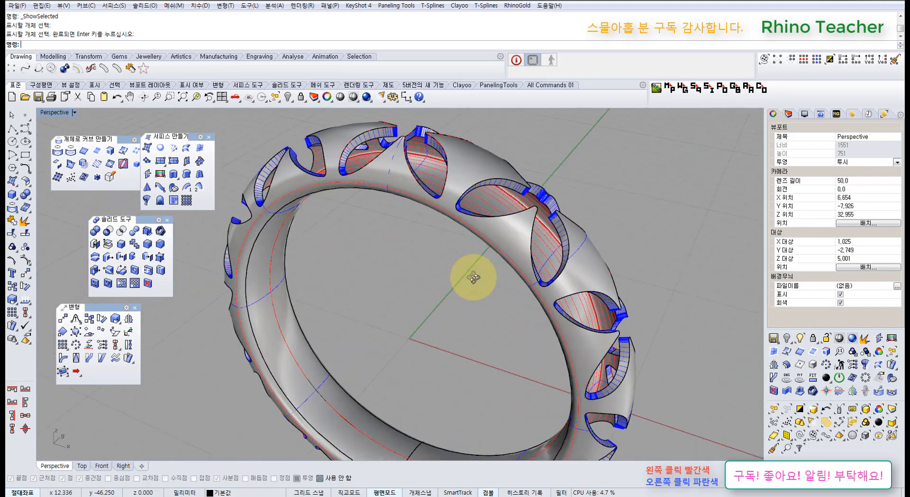
Show the hidden separate band bearing the RHINO TEACHER lettering and inspect its letter solids.
scroll(459, 285, "down", 5)
middle_click(425, 303)
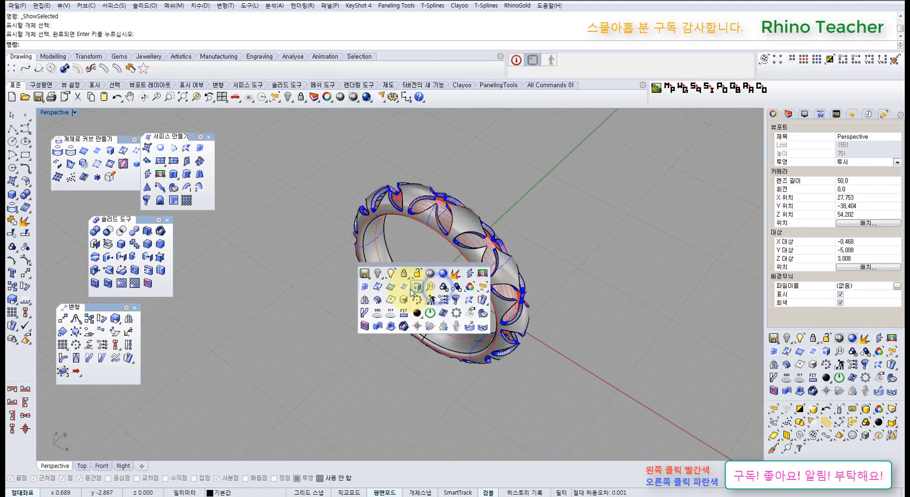
left_click(394, 275)
right_click_drag(532, 230, 480, 267, "shift")
scroll(481, 267, "up", 4)
left_click(496, 247)
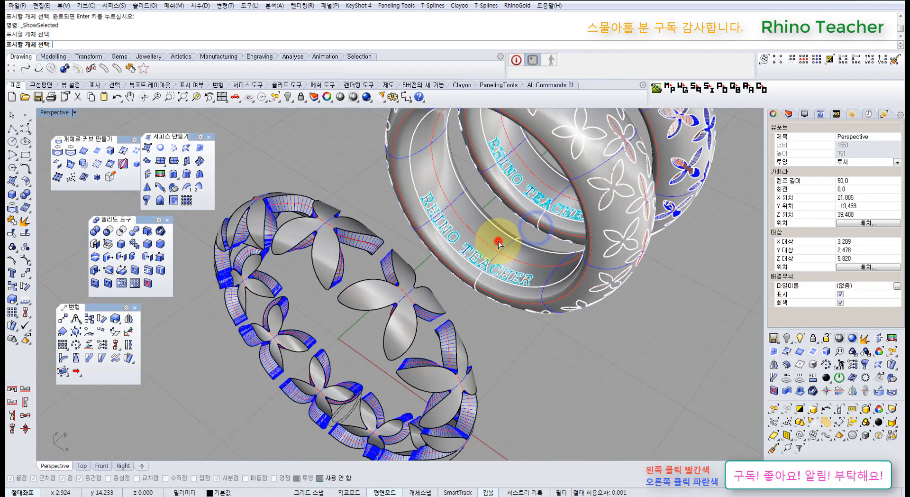
right_click(496, 248)
scroll(495, 251, "up", 10)
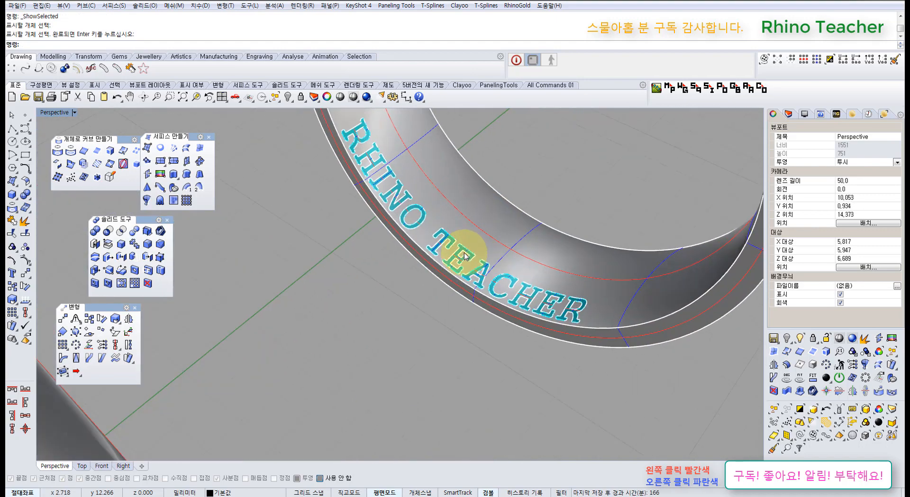
left_click(540, 265)
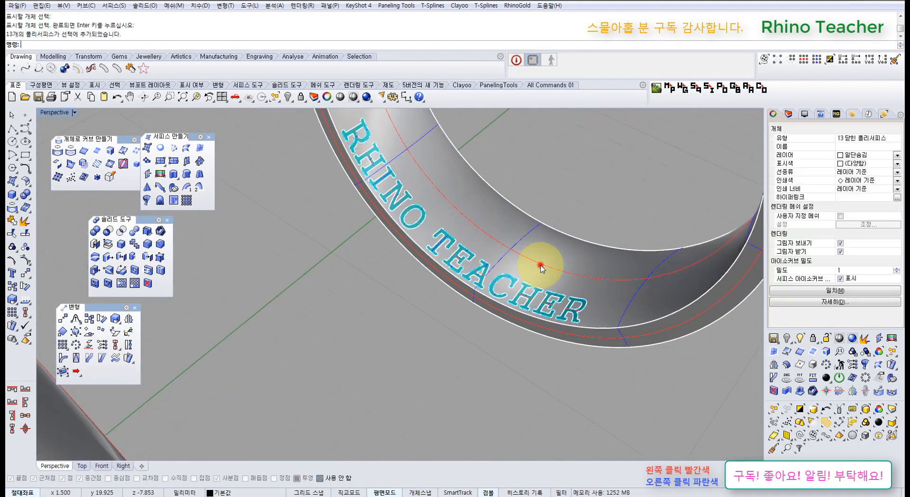
left_click(522, 356)
scroll(518, 346, "down", 8)
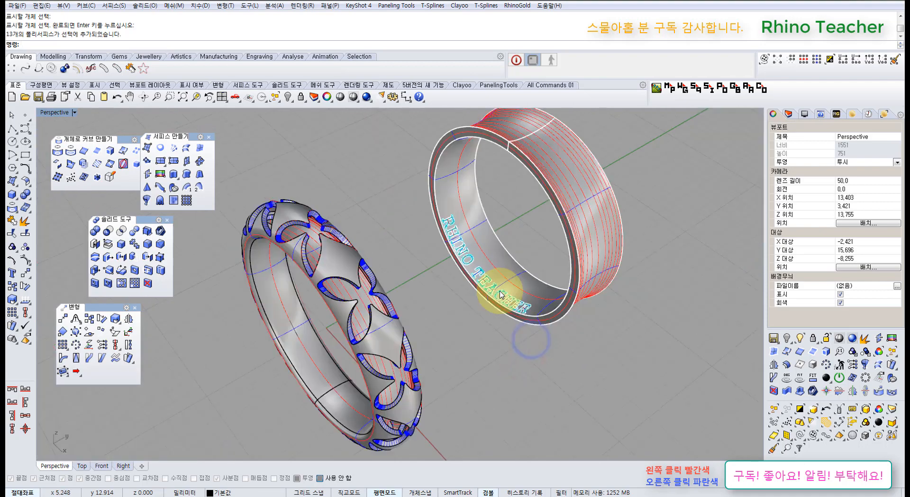
scroll(487, 284, "up", 5)
Undo showing the band with the RHINO TEACHER lettering.
key("ctrl+z")
scroll(489, 286, "down", 5)
right_click_drag(489, 285, 534, 340)
Show the hidden flat strip of butterfly curves beside the ring in the Top view.
key("ctrl+F1")
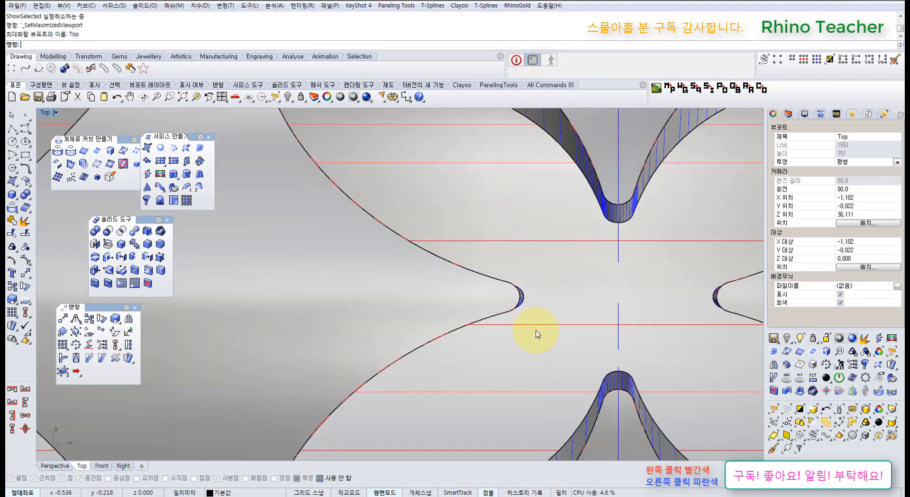
scroll(528, 332, "down", 10)
right_click_drag(460, 309, 432, 313)
middle_click(430, 313)
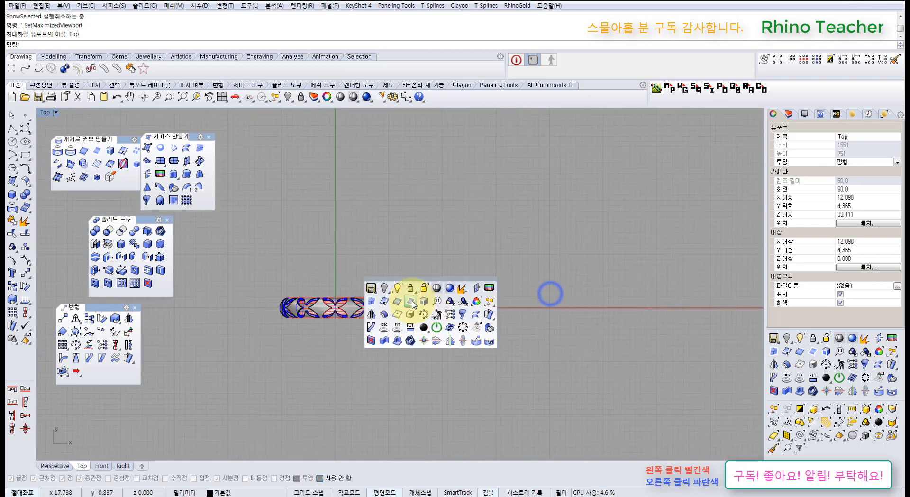
left_click(398, 289)
right_click_drag(498, 311, 419, 306)
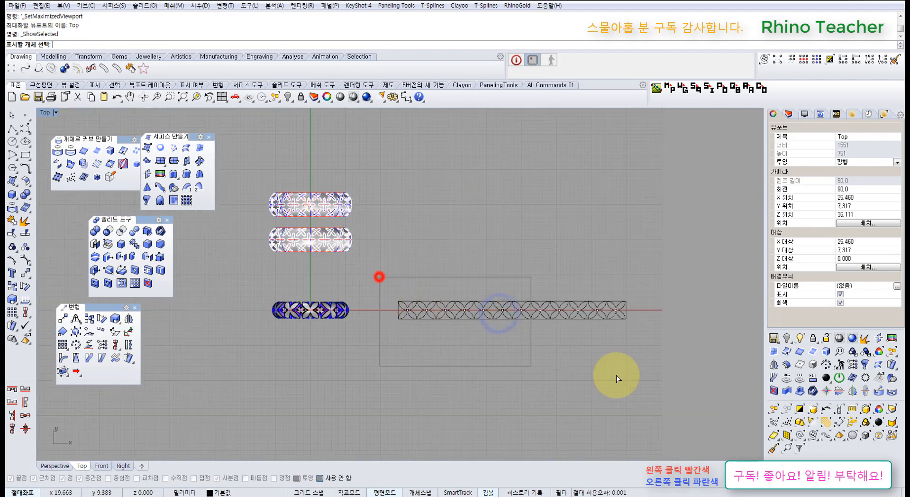
left_click_drag(617, 375, 634, 374)
right_click(569, 362)
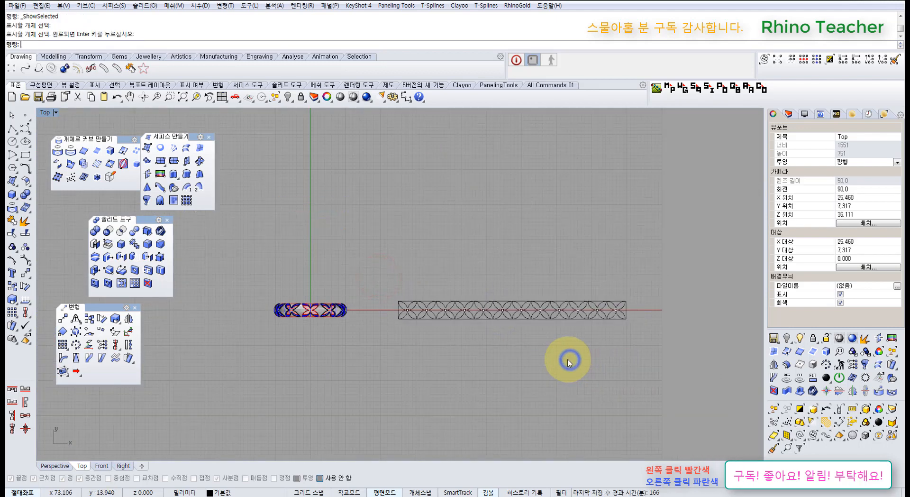
Delete the repeated butterfly curves and their centre points from the flat strip, keeping the first butterfly and the rectangular outline.
scroll(474, 324, "up", 16)
right_click_drag(358, 297, 373, 331)
scroll(370, 331, "down", 12)
left_click(369, 331)
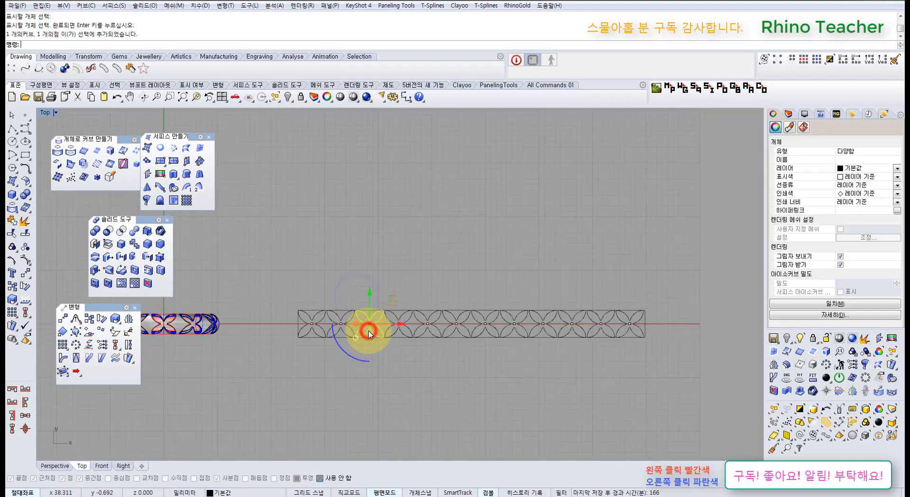
left_click_drag(326, 272, 688, 412)
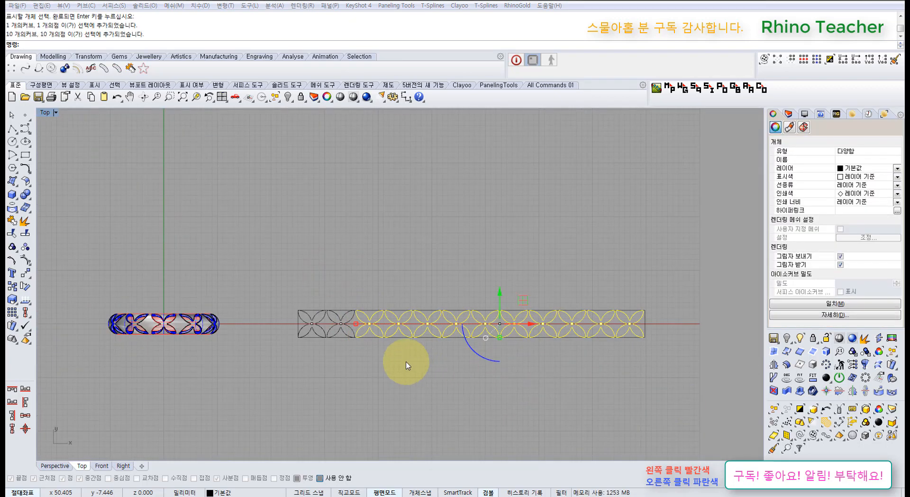
left_click_drag(319, 277, 406, 382)
right_click_drag(363, 383, 402, 371)
key("Delete")
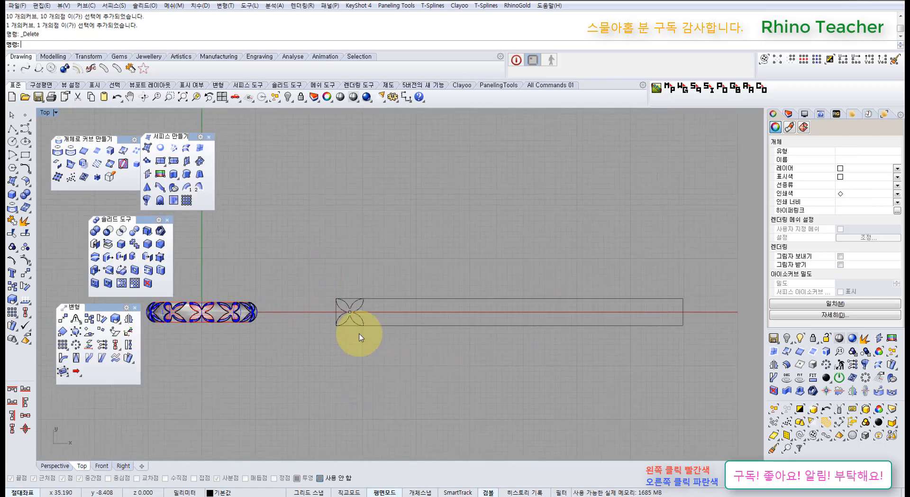
Select the remaining butterfly curve together with its centre point for copying in place.
scroll(353, 327, "up", 6)
left_click_drag(483, 366, 426, 359)
right_click_drag(423, 362, 388, 343)
scroll(335, 307, "up", 8)
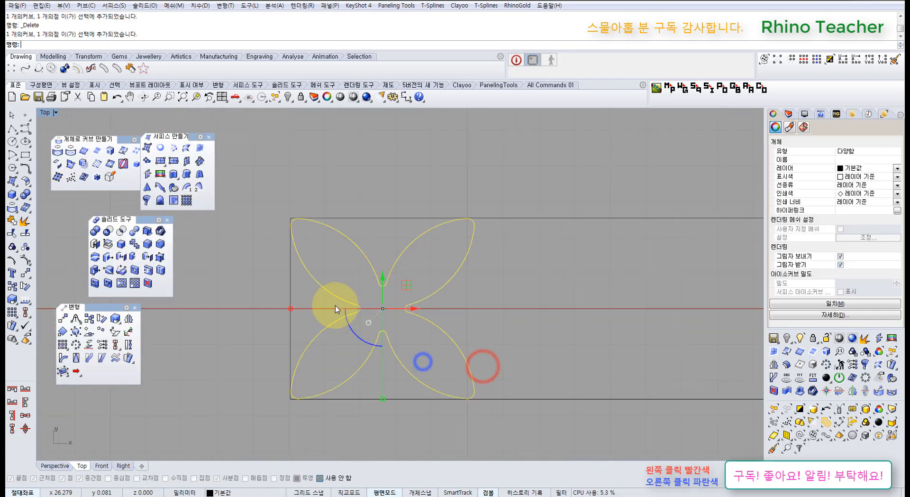
right_click_drag(339, 313, 351, 335)
scroll(349, 335, "down", 8)
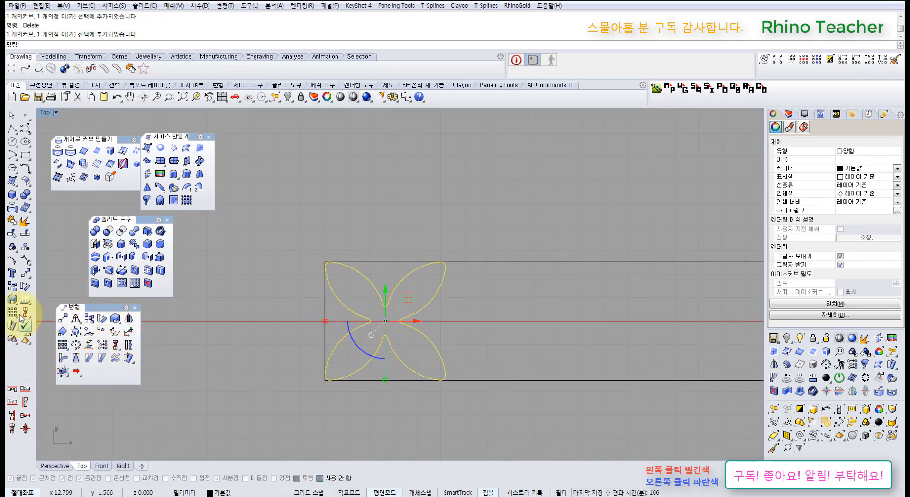
left_click(25, 286)
scroll(332, 301, "up", 4)
left_click(415, 329)
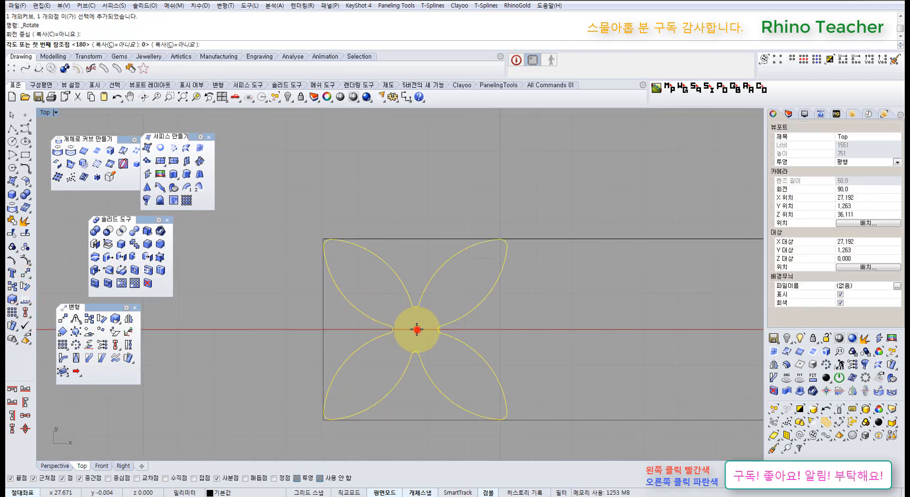
scroll(327, 243, "down", 4)
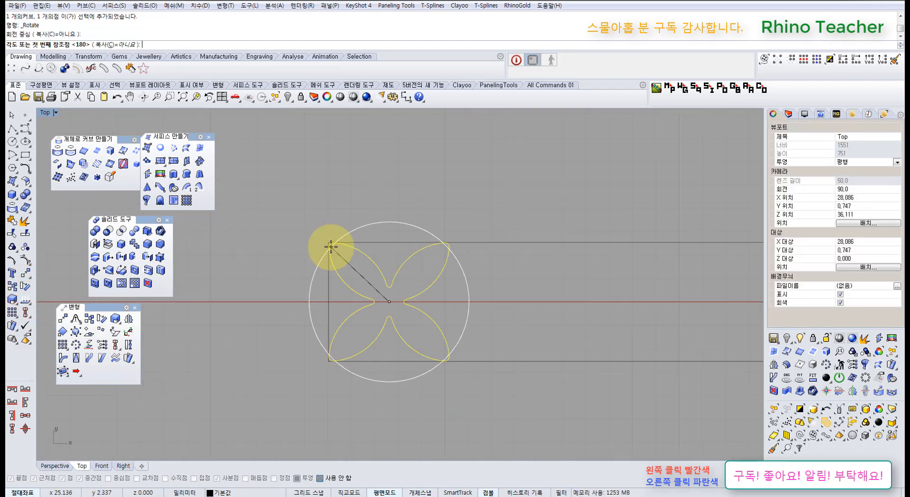
key("Return")
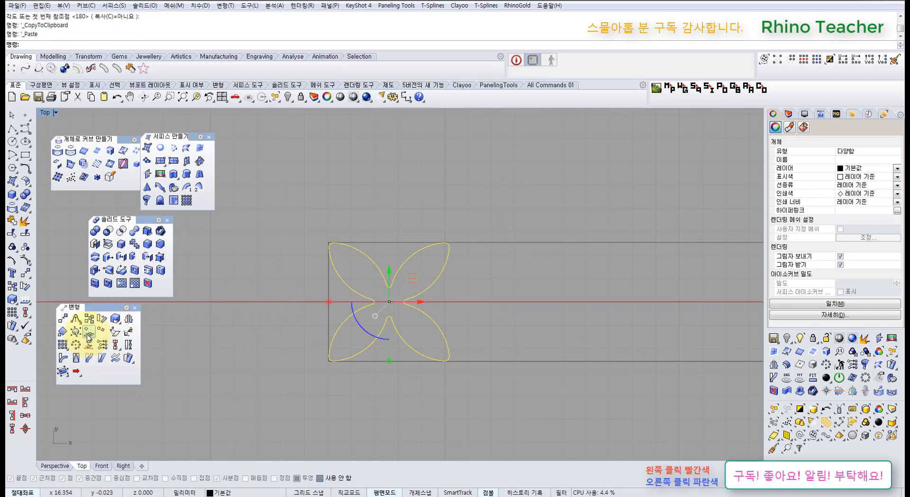
Rotate an in-place copy of the butterfly about its centre until its petals point horizontally and vertically, and scale it down.
left_click(26, 300)
scroll(419, 292, "up", 3)
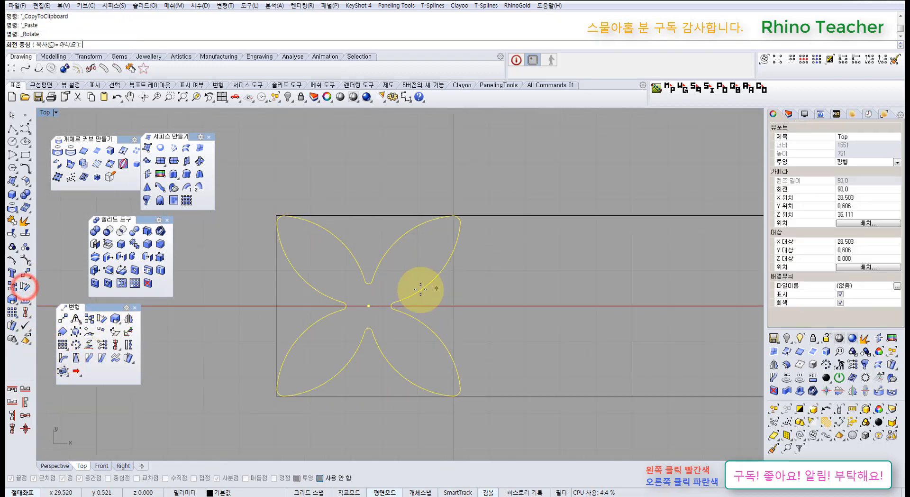
left_click(369, 306)
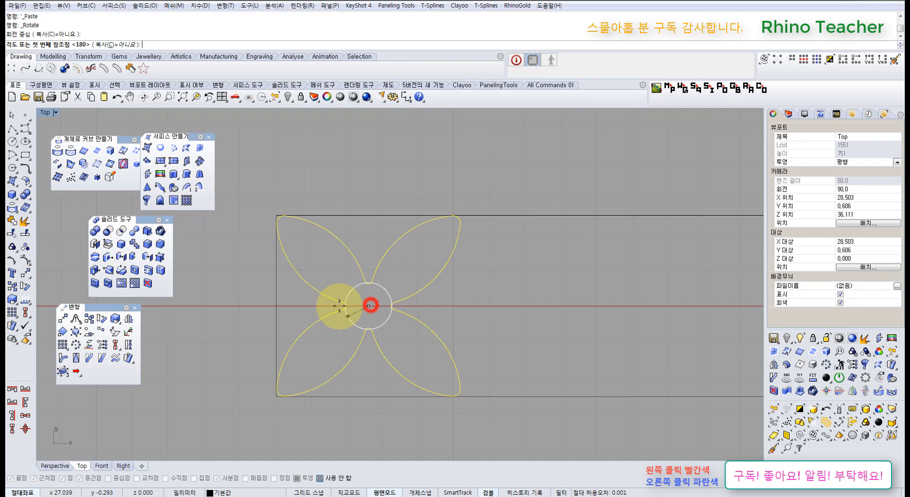
left_click(279, 218)
left_click(362, 203)
scroll(464, 270, "down", 2)
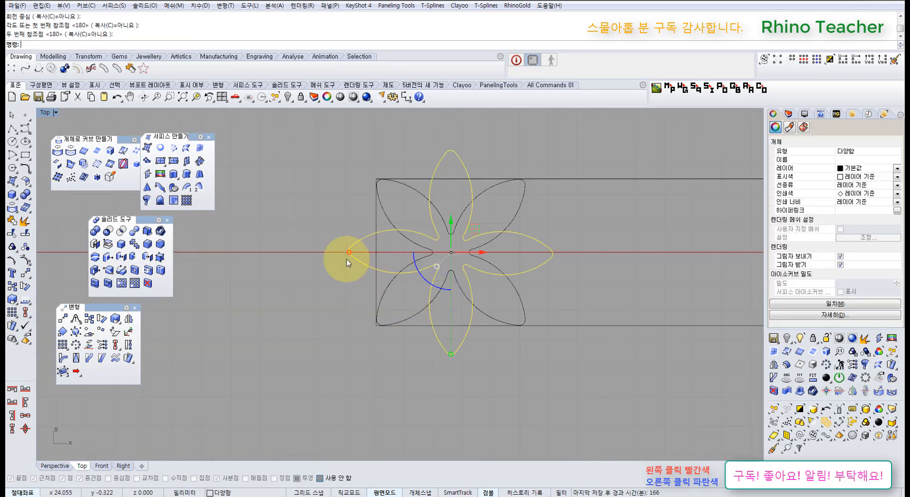
left_click_drag(397, 263, 406, 262)
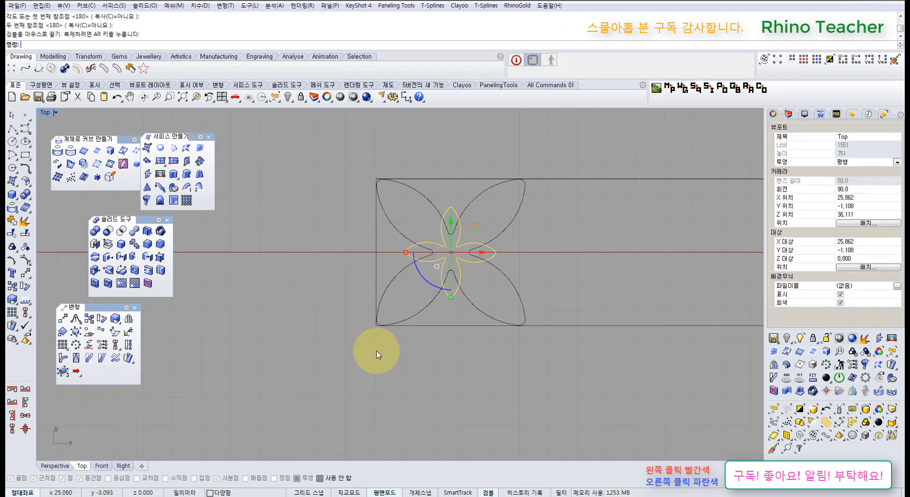
left_click(379, 355)
Scale the original butterfly down from the middle of the rectangle's left edge and move it into the rectangle's lower-left corner.
left_click(428, 307)
scroll(380, 262, "up", 5)
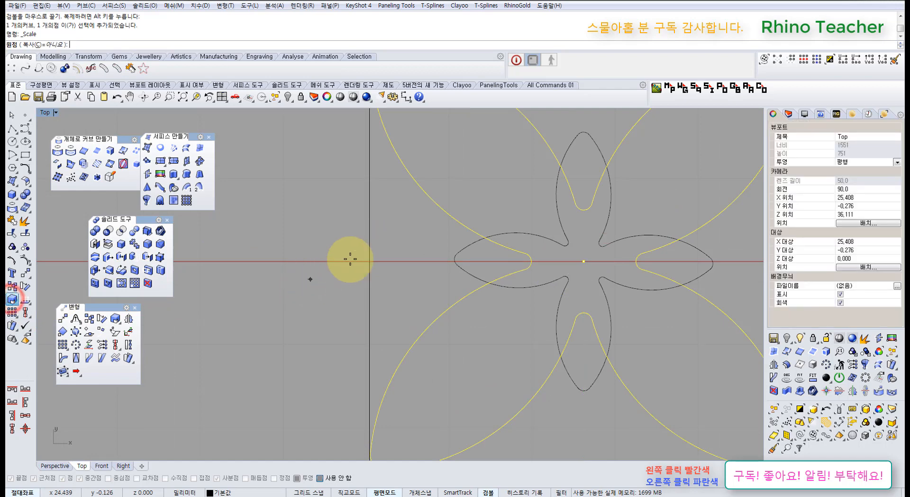
left_click(370, 261)
scroll(417, 275, "down", 2)
left_click(702, 191)
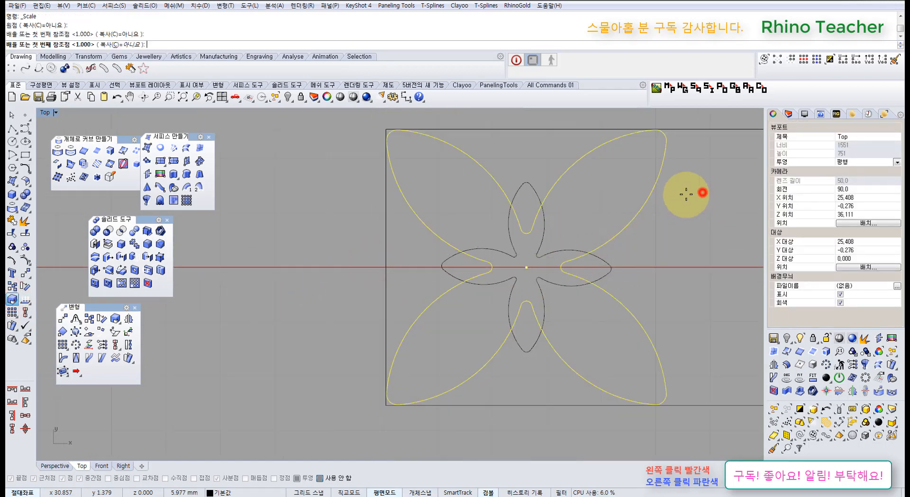
left_click(518, 224)
left_click_drag(448, 238, 445, 315)
right_click_drag(522, 317, 496, 279)
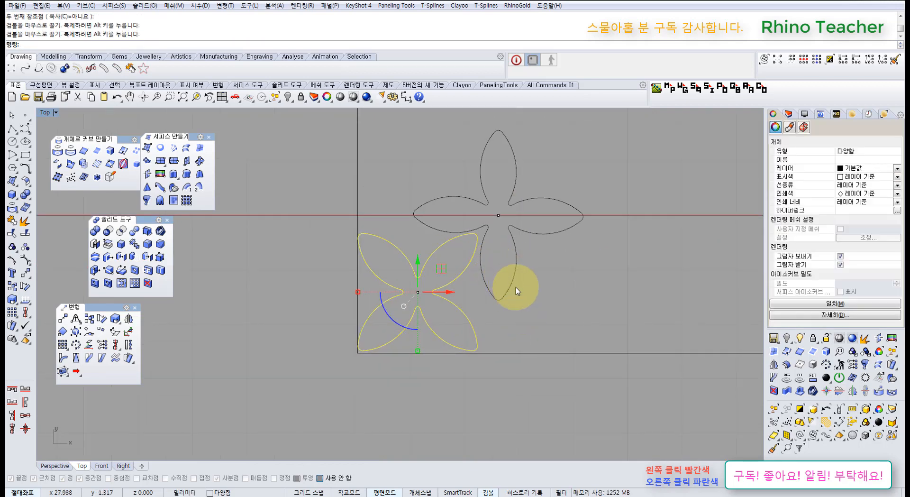
Scale the rotated centre butterfly down slightly about its centre point.
scroll(520, 279, "up", 2)
left_click(543, 294)
right_click_drag(491, 248, 345, 264)
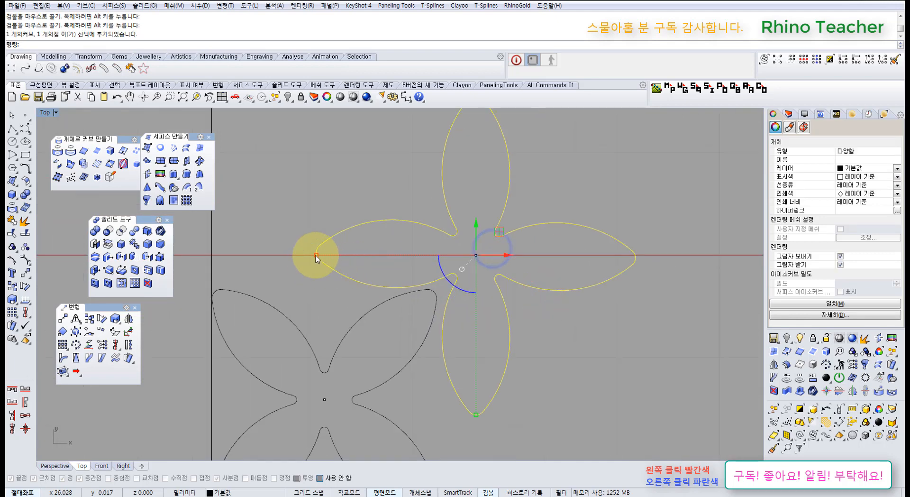
left_click_drag(317, 258, 329, 261)
right_click_drag(365, 334, 401, 200)
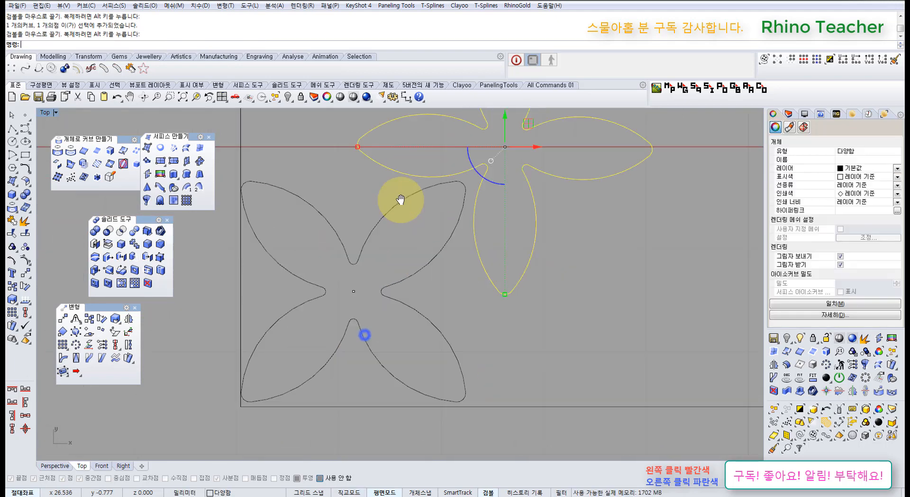
Scale the corner butterfly down slightly about its centre to leave a gap to the rectangle's edges.
left_click(447, 261)
right_click_drag(376, 227, 411, 270)
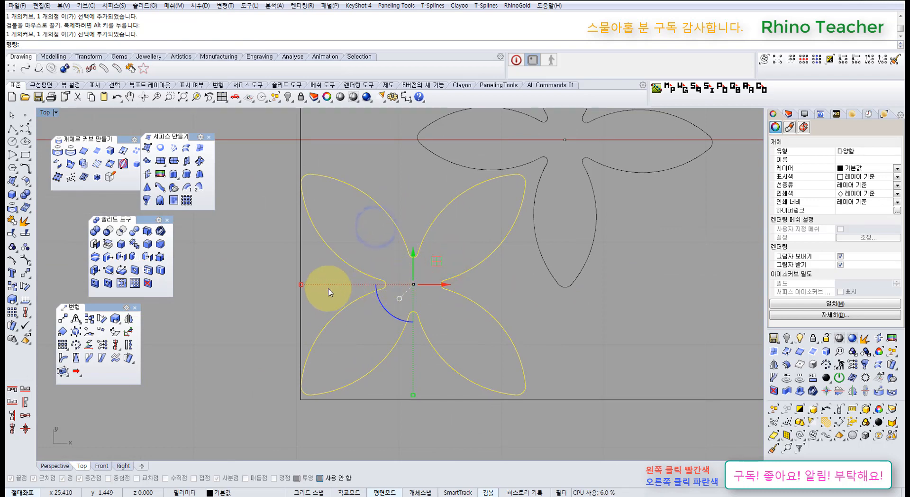
mouse_move(306, 285)
left_mouse_down()
mouse_move(299, 279)
mouse_move(309, 284)
left_mouse_up()
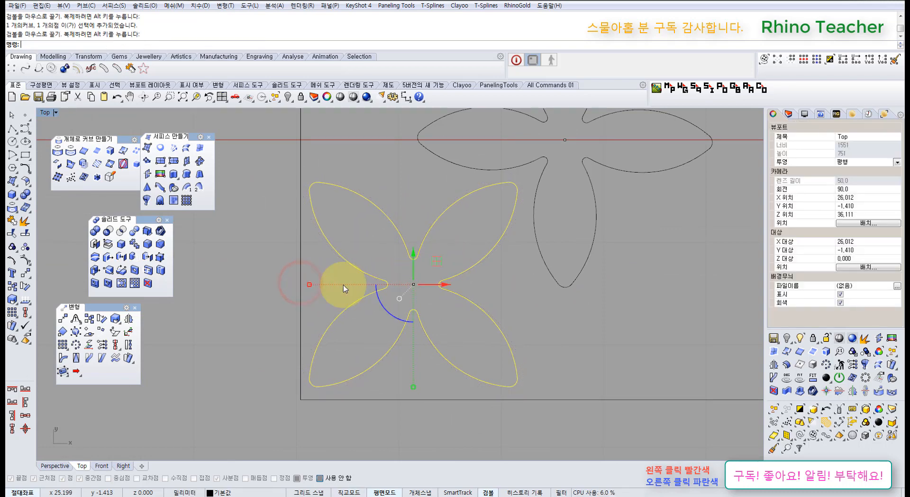
left_click(499, 297)
right_click_drag(528, 211, 502, 280)
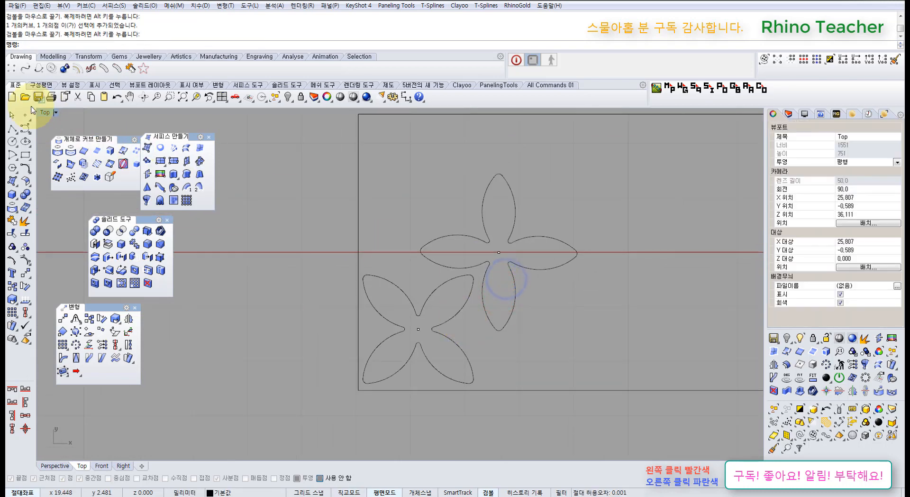
Draw a vertical guide line from the centre butterfly's centre point upward past the rectangle's upper edge.
left_click(11, 129)
left_click(498, 252)
scroll(506, 243, "down", 4)
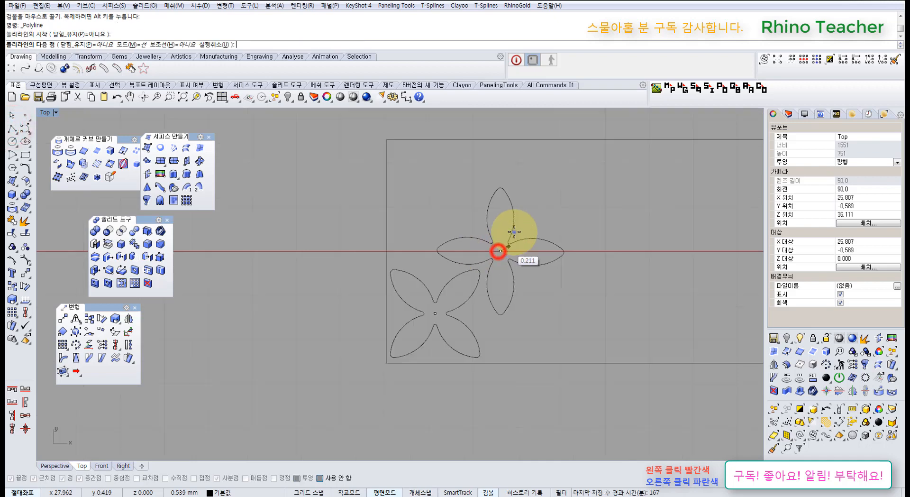
right_click_drag(514, 232, 496, 273)
left_click(489, 144, "shift")
right_click(490, 144)
Polar array the guide line about the centre butterfly's centre point with 8 items over 360 degrees.
left_click_drag(521, 176, 459, 156)
right_click_drag(492, 166, 400, 181)
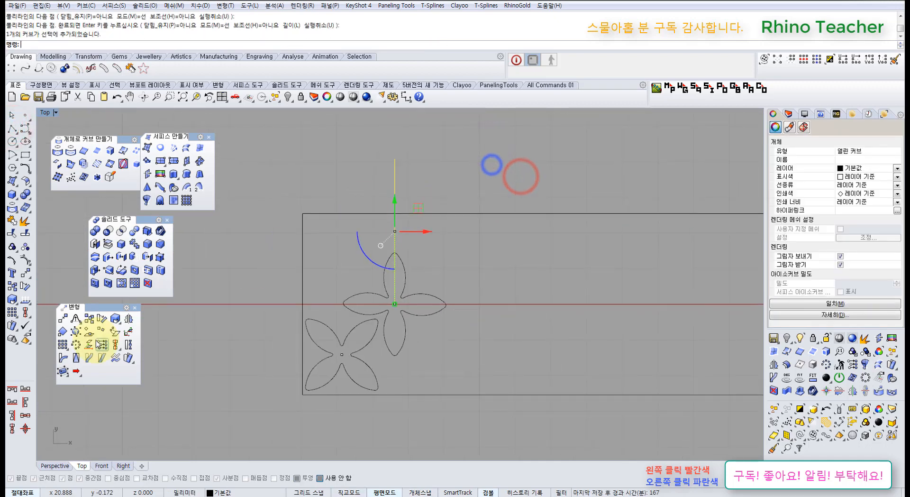
left_click(76, 344)
scroll(365, 290, "up", 2)
scroll(417, 318, "down", 2)
left_click(421, 318)
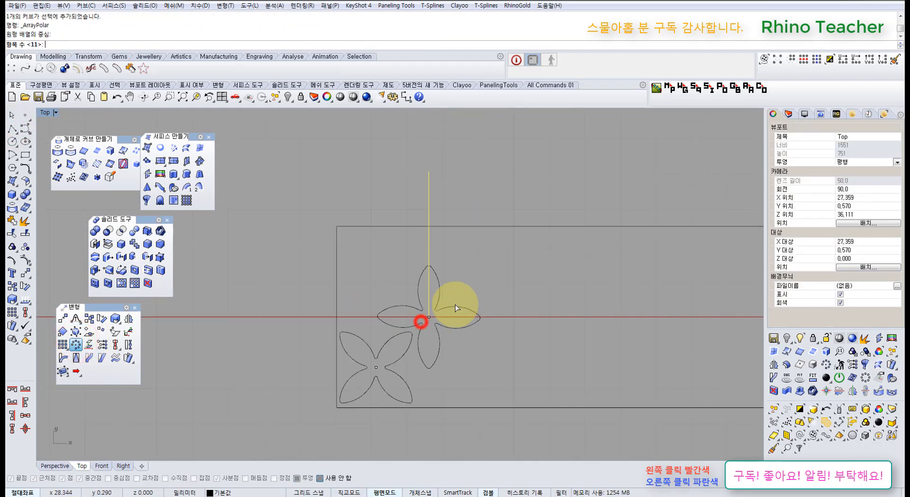
right_click_drag(451, 305, 437, 284)
type("8")
key("Return")
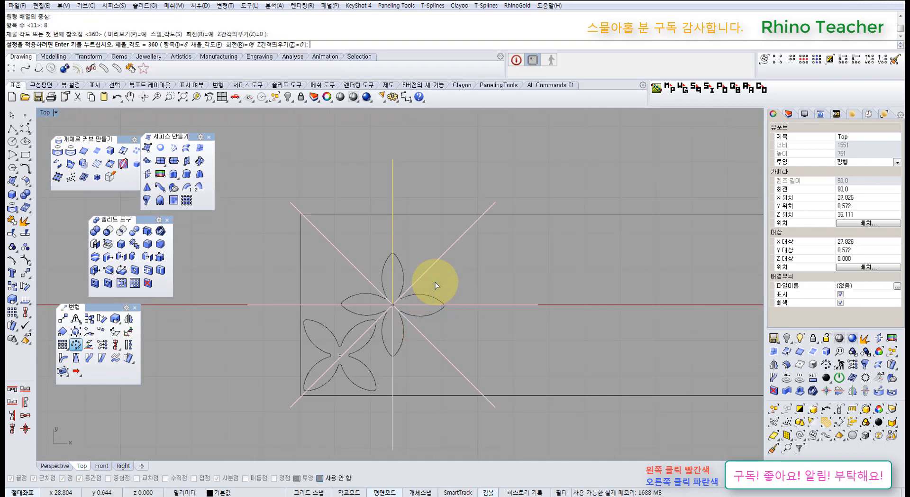
key("Return")
key("Return")
Move the corner butterfly from its centre point onto the midpoint of the lower-left diagonal guide line.
right_click_drag(368, 355, 467, 312)
scroll(467, 311, "up", 2)
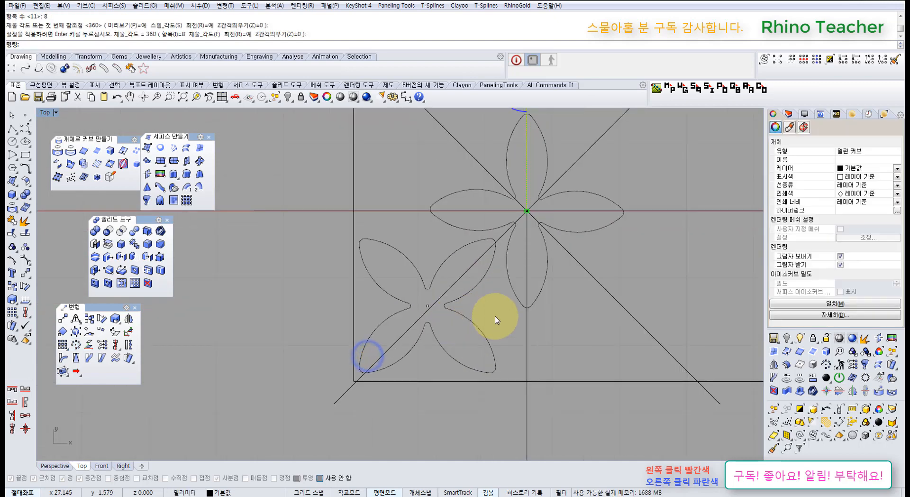
left_click(492, 322)
left_click(26, 274)
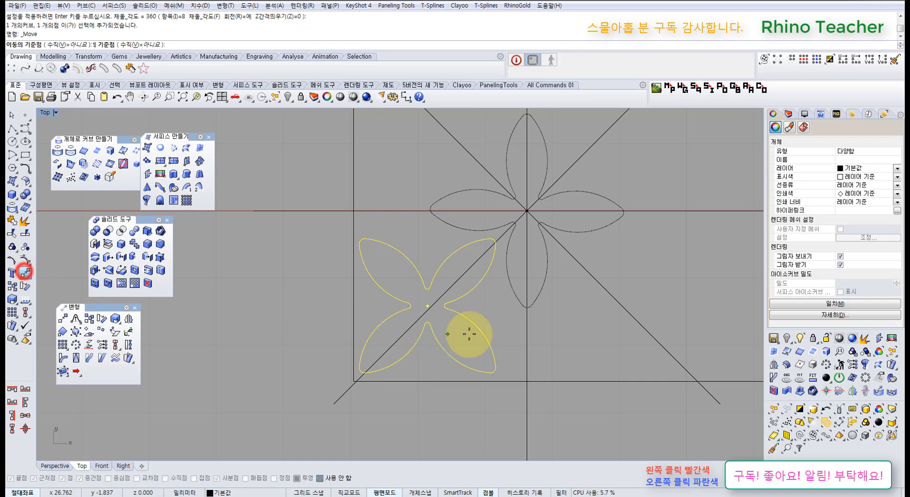
scroll(358, 253, "up", 5)
left_click(332, 248)
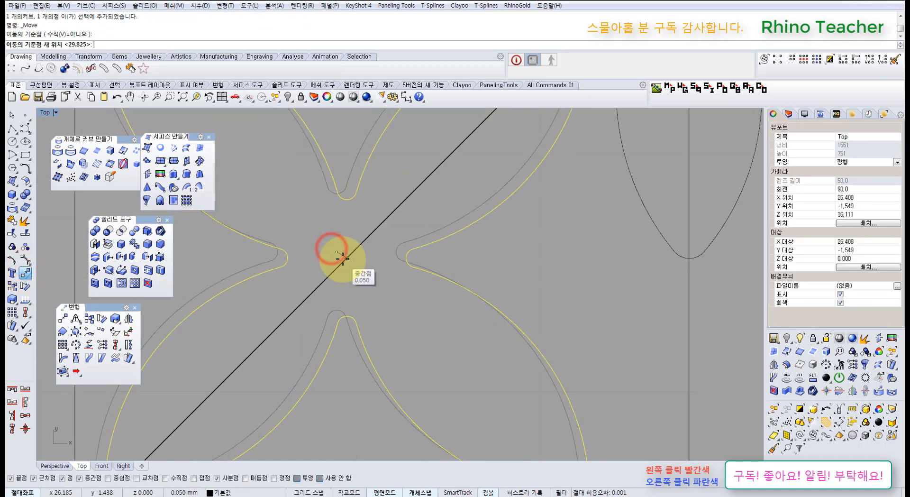
left_click(342, 260)
scroll(383, 274, "down", 3)
scroll(389, 245, "up", 3)
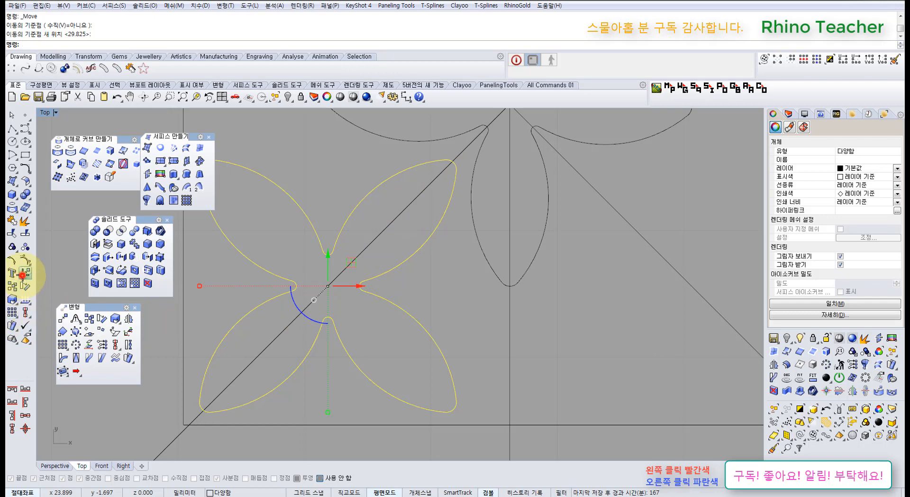
Move the corner butterfly about 0.12 mm along the diagonal guide line toward the centre butterfly.
left_click(23, 274)
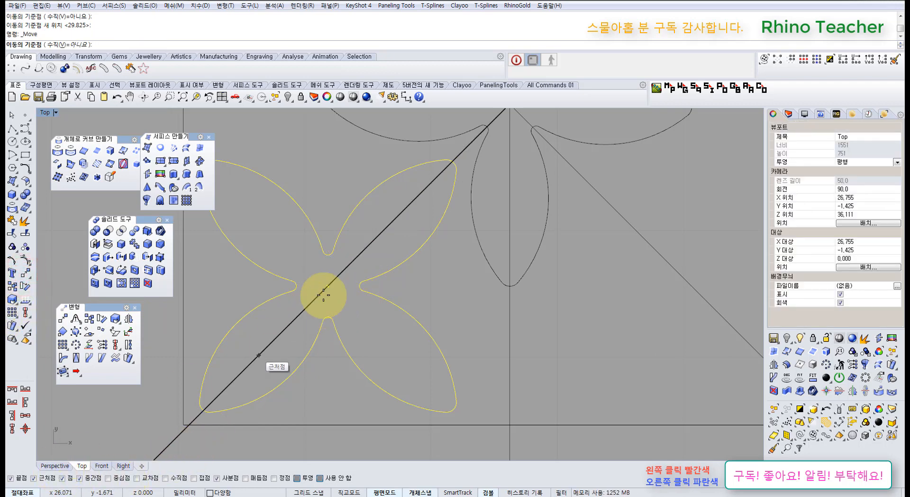
left_click(388, 225)
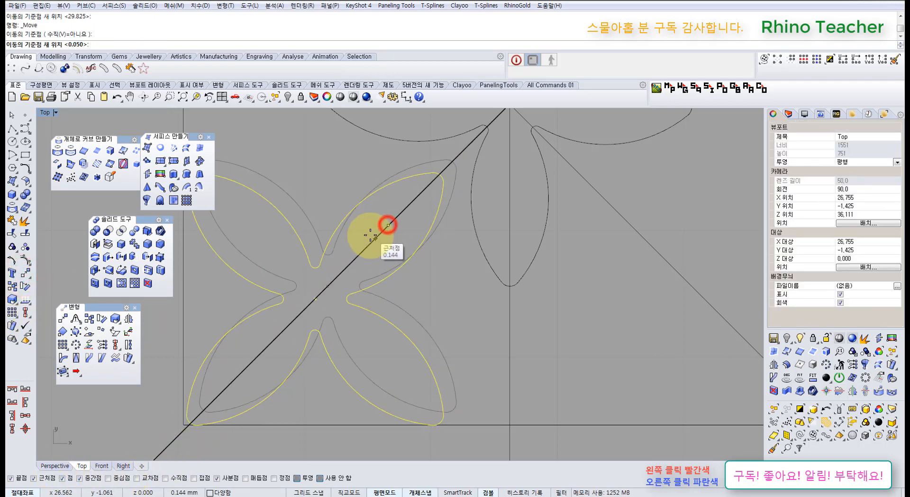
left_click(397, 211)
scroll(400, 220, "down", 5)
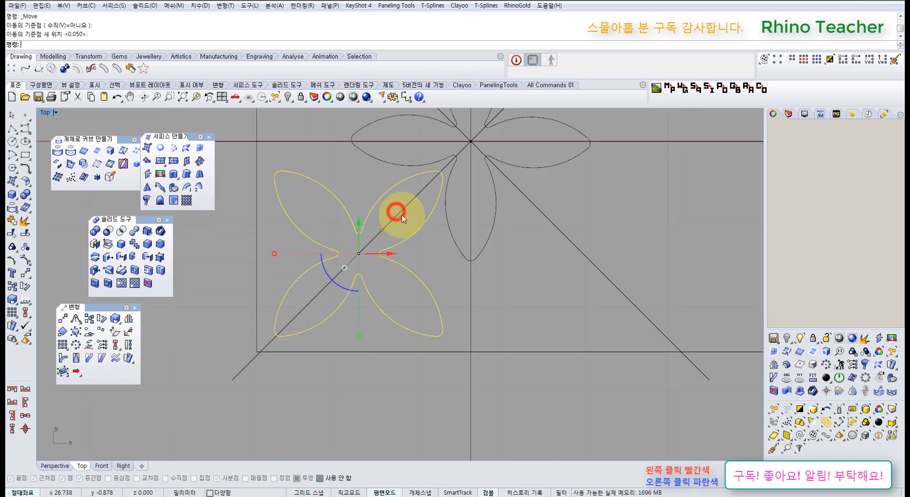
Move the corner butterfly about 0.19 mm along the diagonal guide line toward the rectangle's lower-left corner.
right_click(402, 270)
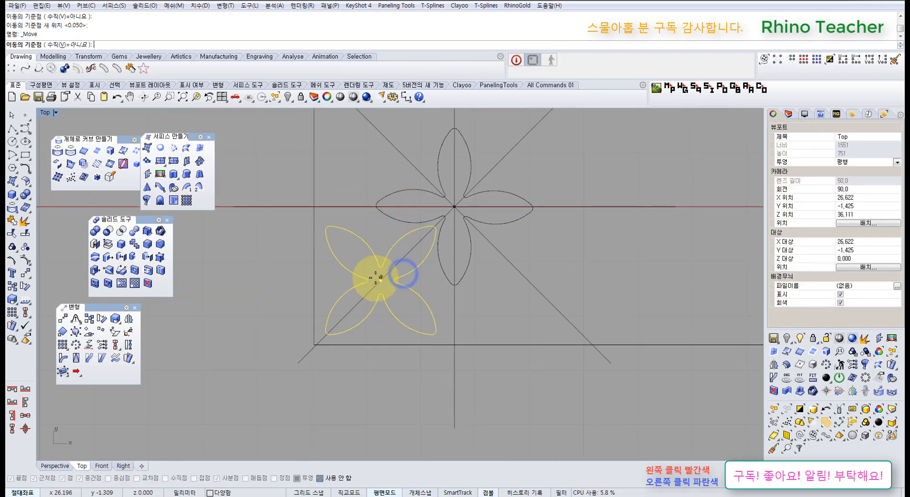
scroll(372, 278, "up", 5)
left_click(363, 302)
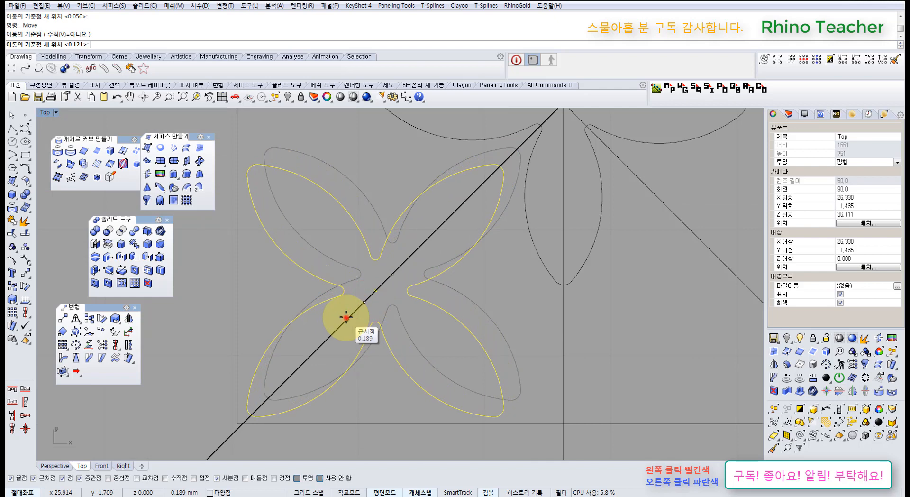
left_click(346, 315)
scroll(382, 323, "down", 5)
Delete all eight guide lines radiating from the centre butterfly, keeping both butterflies, their centre points and the rectangle.
left_click(550, 335)
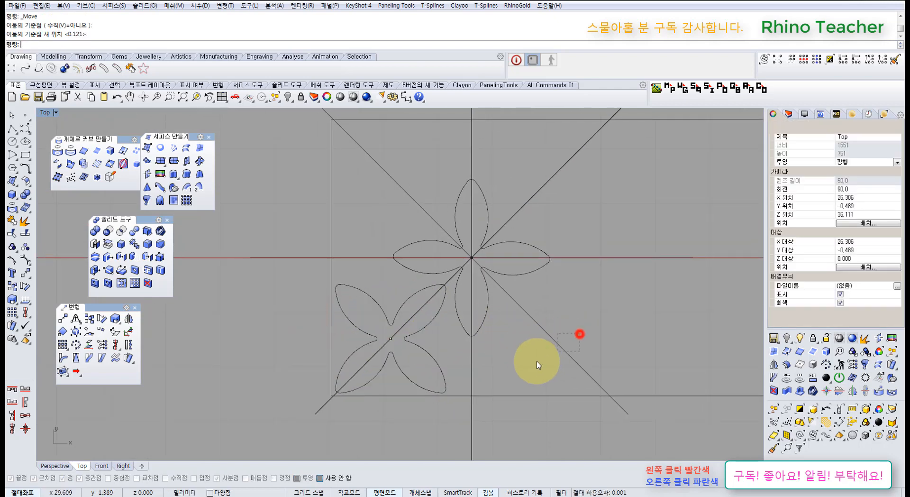
left_click(472, 366, "shift")
scroll(415, 320, "up", 3)
left_click(418, 315, "shift")
scroll(427, 313, "down", 2)
right_click_drag(454, 273, 444, 318)
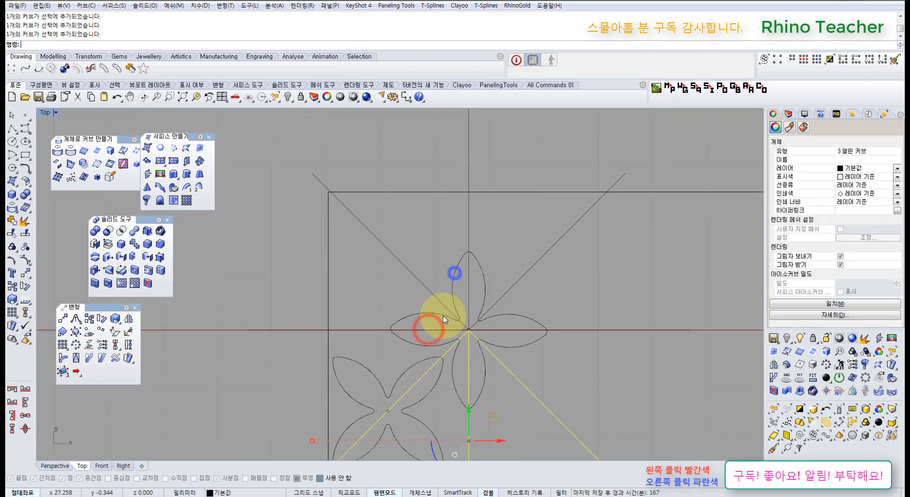
left_click_drag(380, 274, 378, 279, "shift")
left_click_drag(360, 343, 339, 316, "shift")
right_click_drag(508, 290, 452, 315)
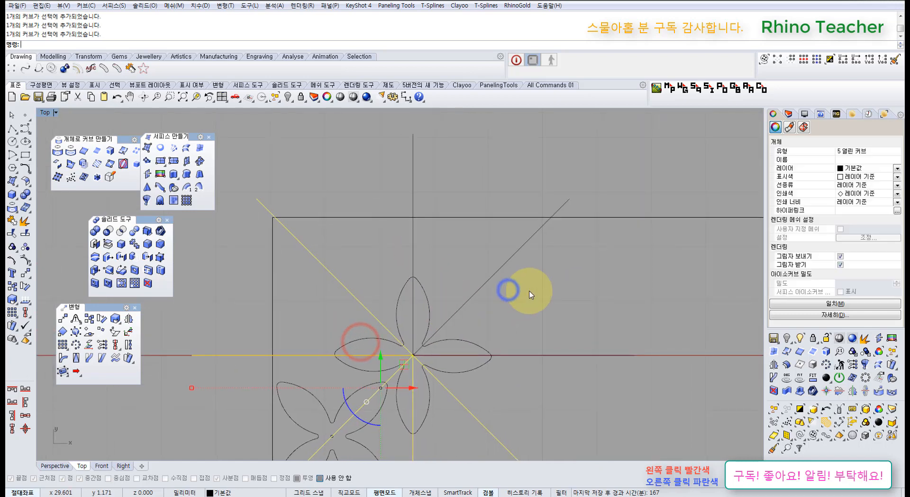
left_click_drag(533, 289, 487, 248, "shift")
scroll(569, 365, "up", 2)
right_click_drag(560, 382, 455, 313)
key("Delete")
right_click_drag(561, 170, 539, 321)
left_click_drag(524, 242, 427, 213)
scroll(476, 244, "down", 4)
right_click_drag(482, 271, 431, 275)
key("Delete")
Mirror the lower-left corner butterfly and its centre point across the horizontal centre axis into the rectangle's upper-left corner.
right_click_drag(414, 329, 460, 260)
left_click_drag(474, 341, 403, 315)
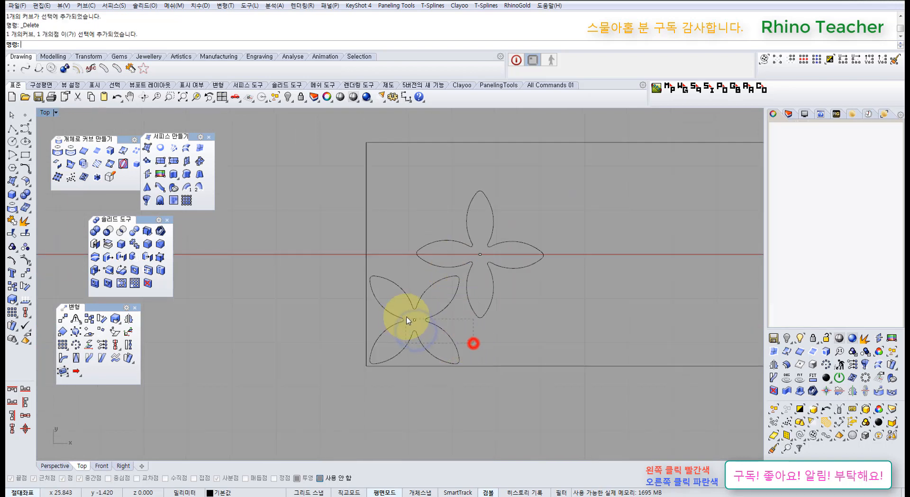
right_click_drag(481, 266, 454, 306)
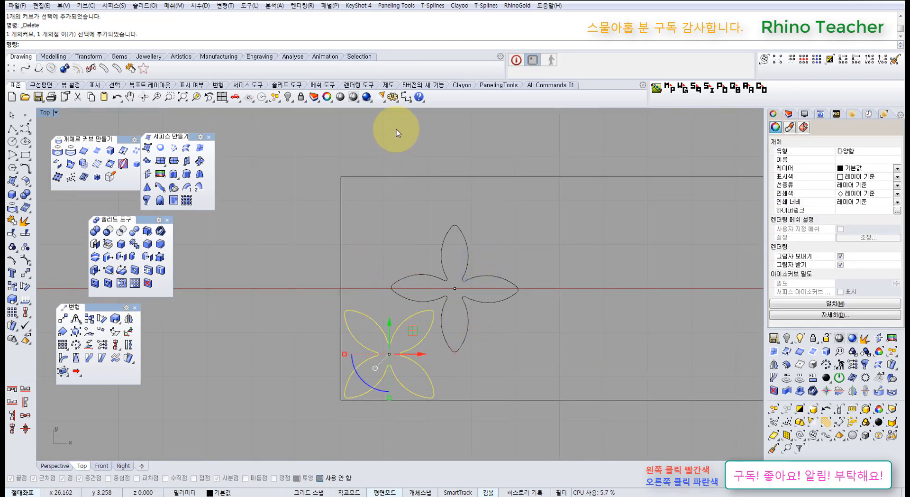
middle_click(402, 251)
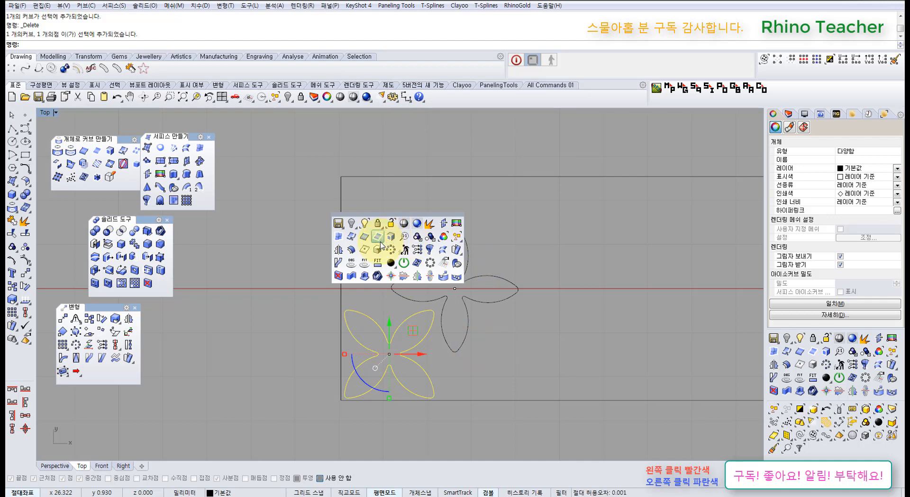
mouse_move(411, 173)
right_mouse_down()
mouse_move(402, 190)
mouse_move(404, 180)
right_mouse_up()
left_click(128, 320)
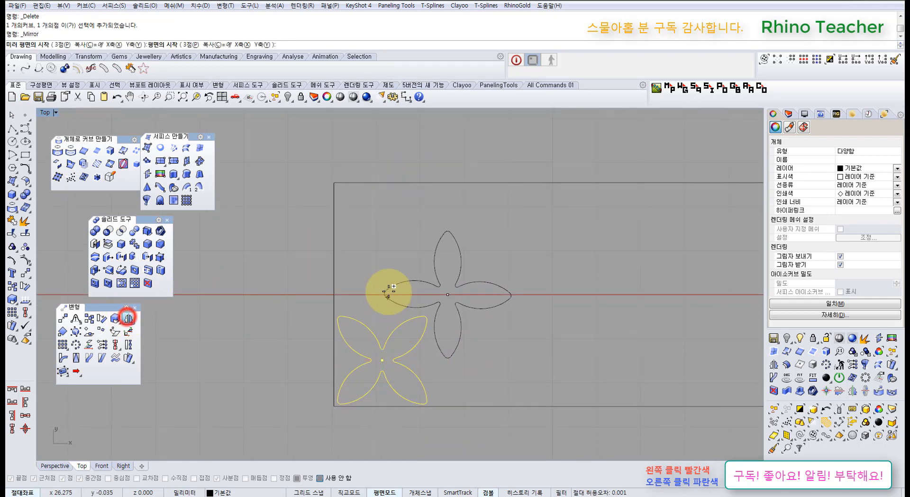
scroll(388, 292, "up", 2)
left_click(479, 294)
left_click(287, 308, "shift")
scroll(287, 308, "down", 4)
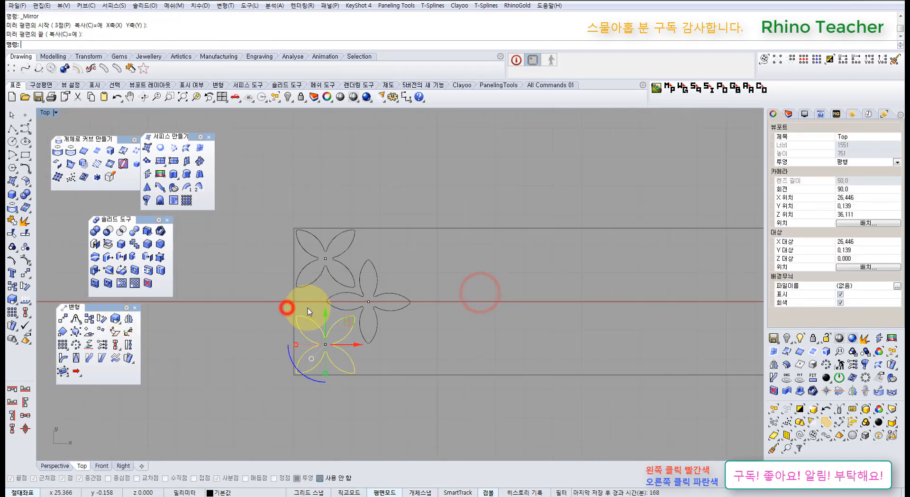
scroll(351, 264, "up", 3)
left_click_drag(429, 253, 313, 303, "shift")
scroll(312, 302, "down", 4)
right_click_drag(334, 307, 443, 293)
scroll(454, 285, "up", 3)
left_click(499, 343)
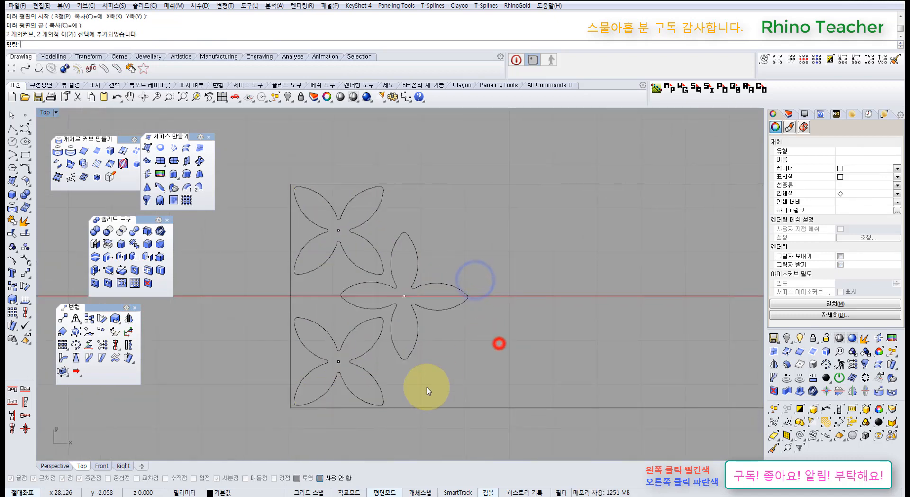
Mirror the two corner butterflies with their centre points about a vertical line through the centre butterfly's centre point.
left_click_drag(411, 376, 350, 366)
left_click_drag(404, 206, 369, 209, "shift")
right_click_drag(419, 255, 365, 268)
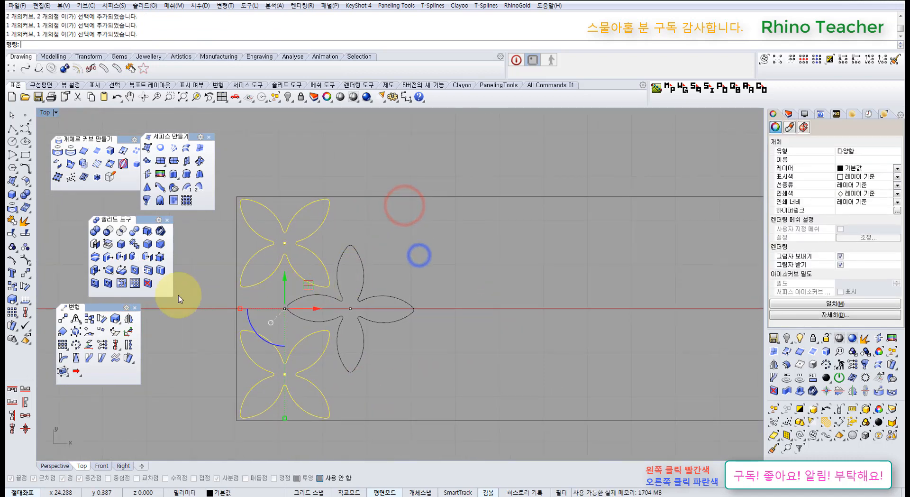
left_click(129, 319)
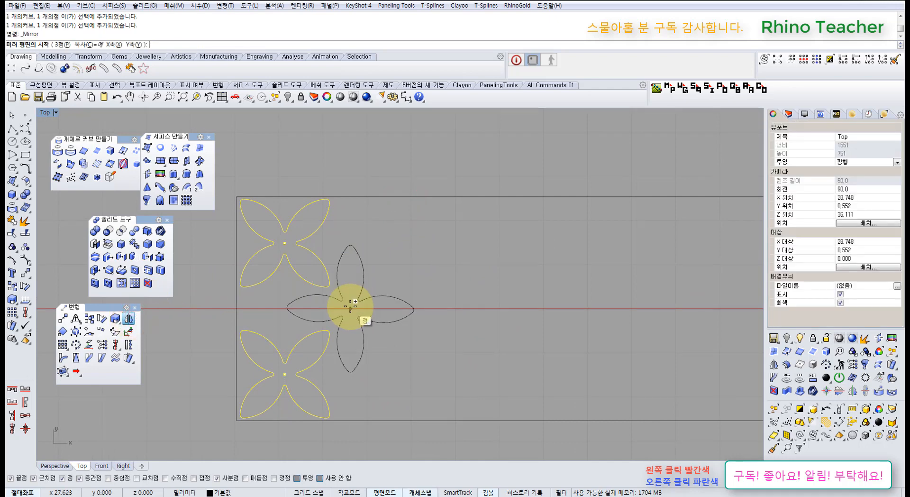
left_click(351, 308)
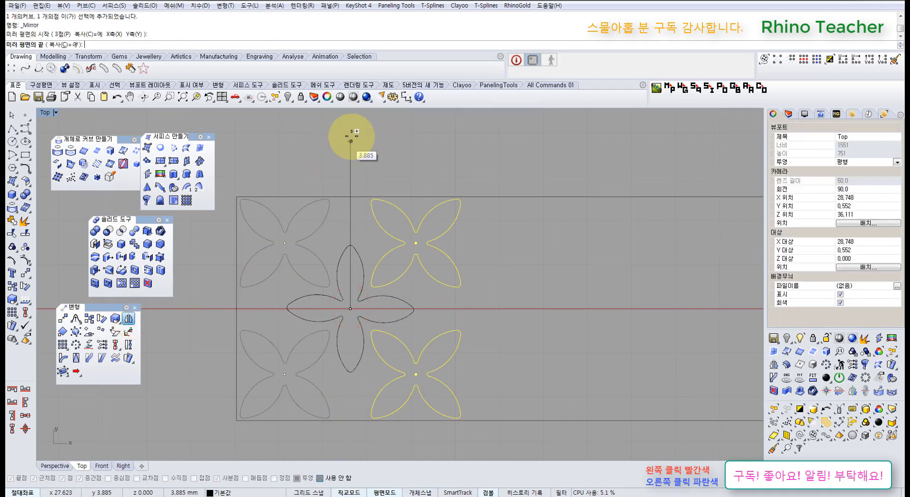
left_click(350, 136)
right_click_drag(358, 154, 389, 196)
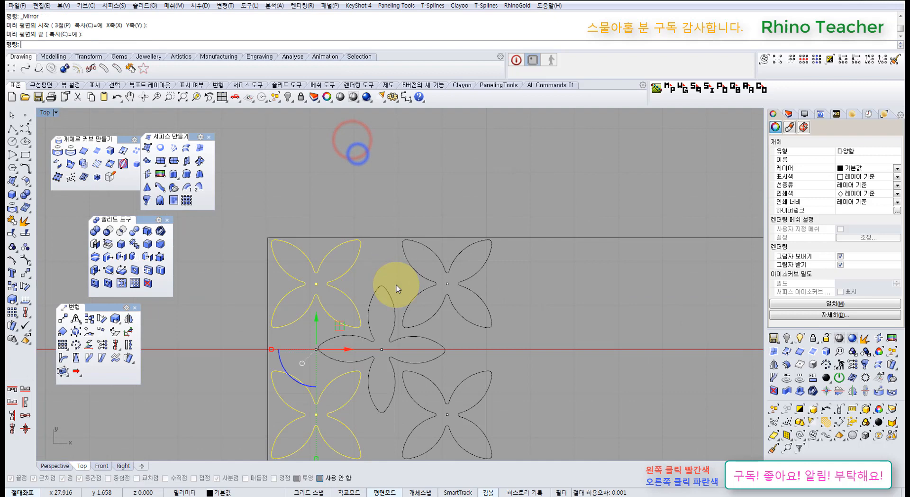
Mirror the centre butterfly and the two left corner butterflies about a vertical line through the centres of the mirrored corner pair.
left_click(517, 281)
right_click_drag(508, 297, 472, 250)
left_click_drag(351, 231, 302, 309)
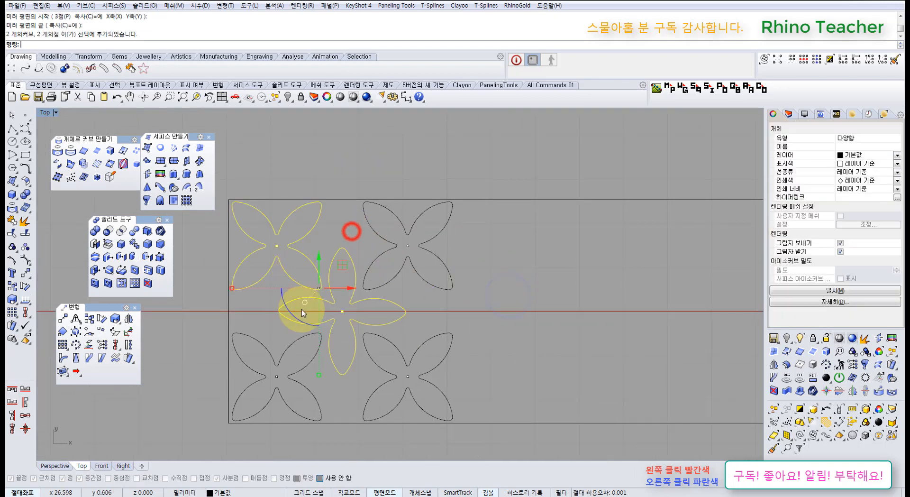
left_click(326, 380, "shift")
right_click(451, 337)
left_click(408, 377)
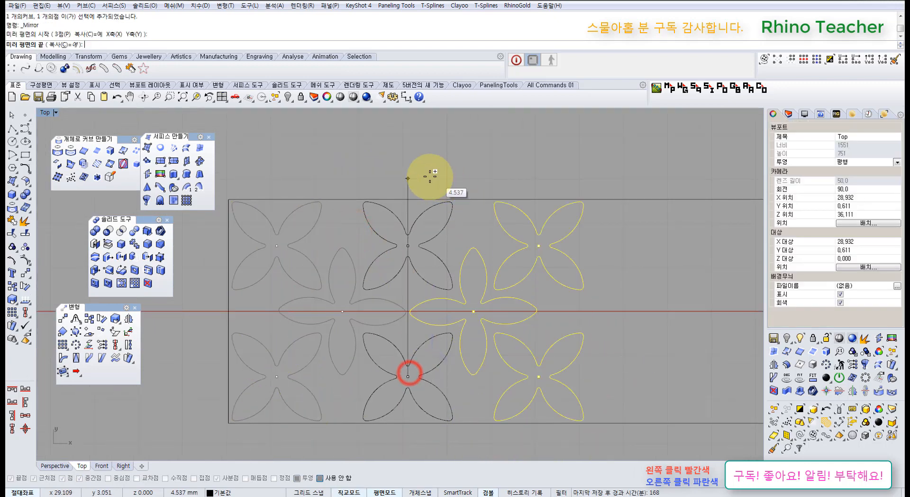
left_click(430, 176)
scroll(426, 190, "down", 2)
Undo the last two mirrors and redo both of them.
key("ctrl+z")
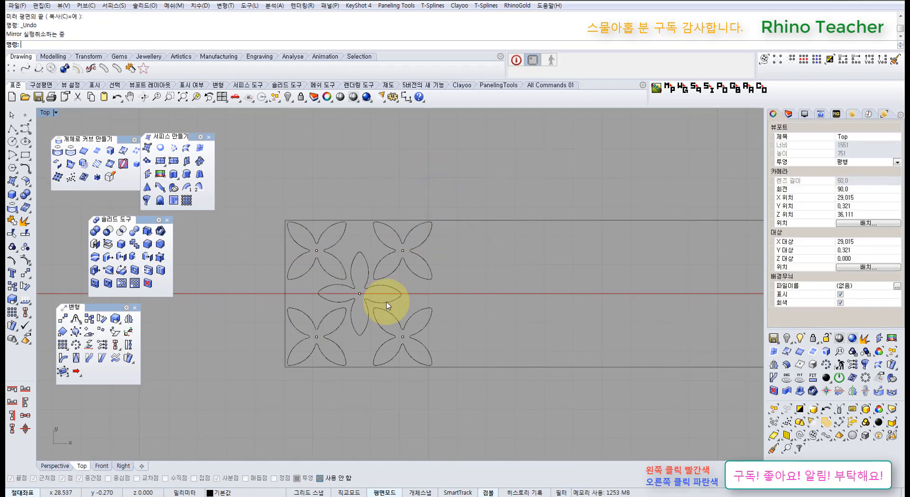
key("ctrl+z")
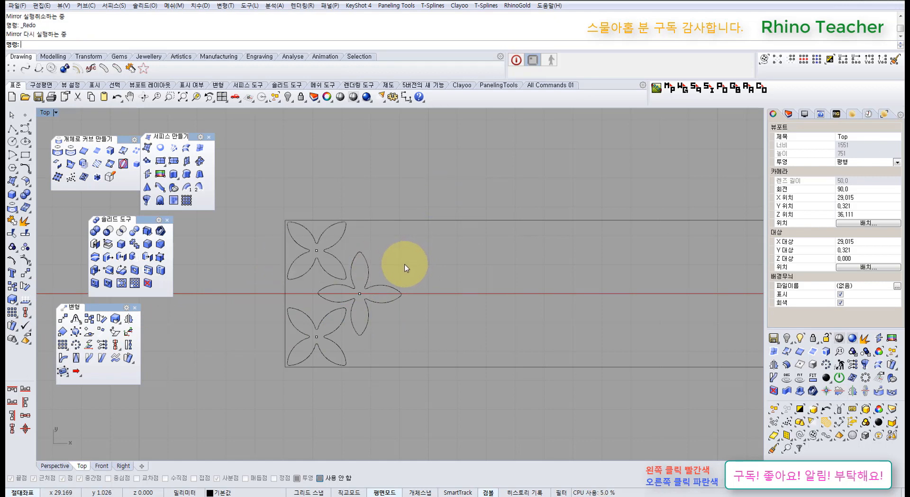
right_click_drag(431, 268, 226, 223, "ctrl")
scroll(450, 293, "up", 4)
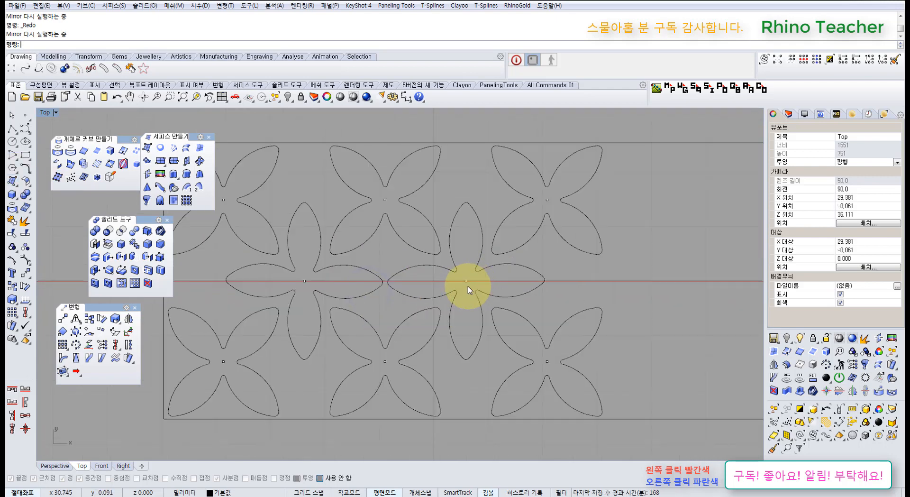
Place a reference point on the centre of the mirrored butterfly on the horizontal axis.
left_click(23, 116)
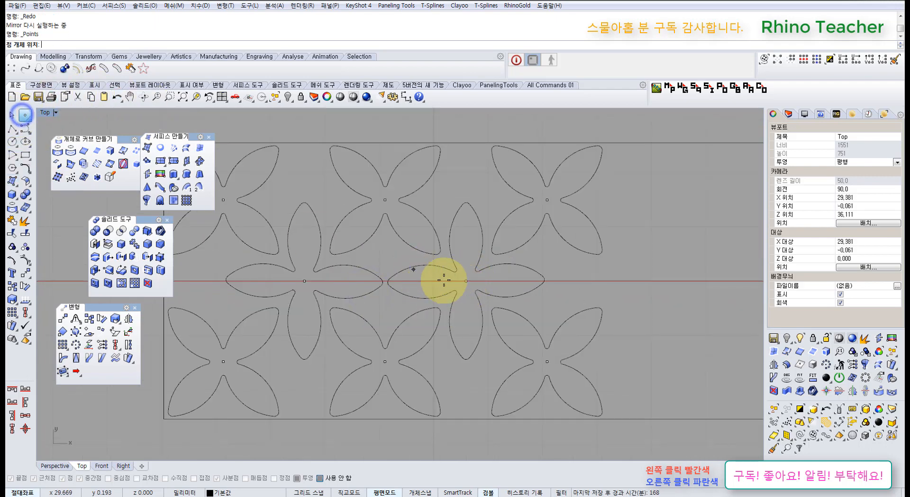
left_click(467, 282)
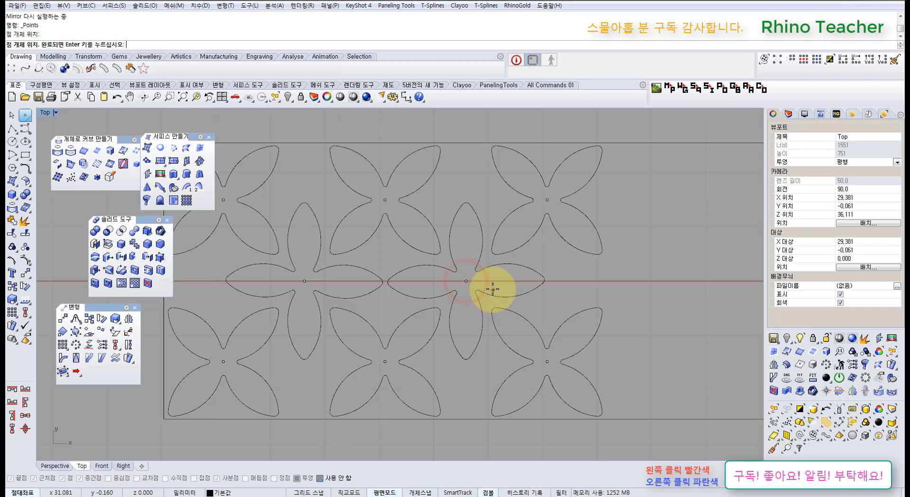
right_click(493, 289)
Delete the five mirrored butterflies and their centre points, keeping the placed reference point and the original three butterflies.
left_click_drag(348, 374, 348, 374)
right_click_drag(441, 288, 407, 325)
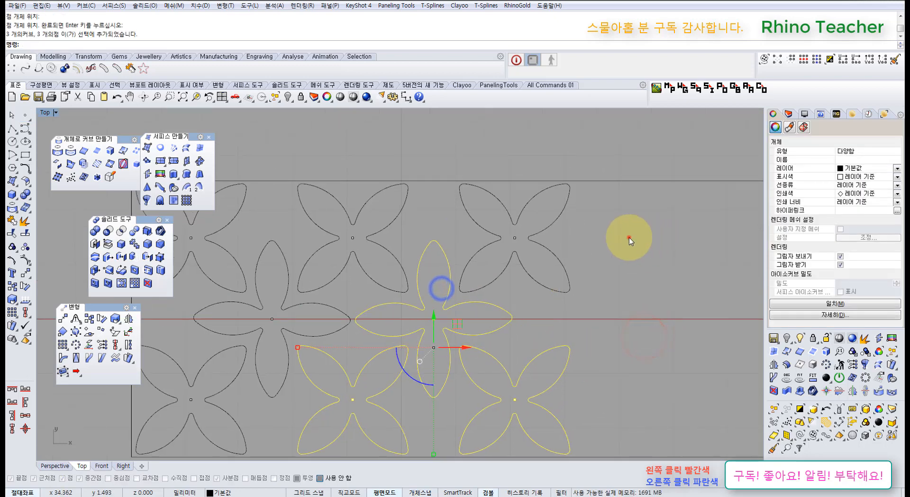
left_click_drag(331, 212, 332, 211, "shift")
key("Delete")
right_click_drag(405, 270, 414, 248)
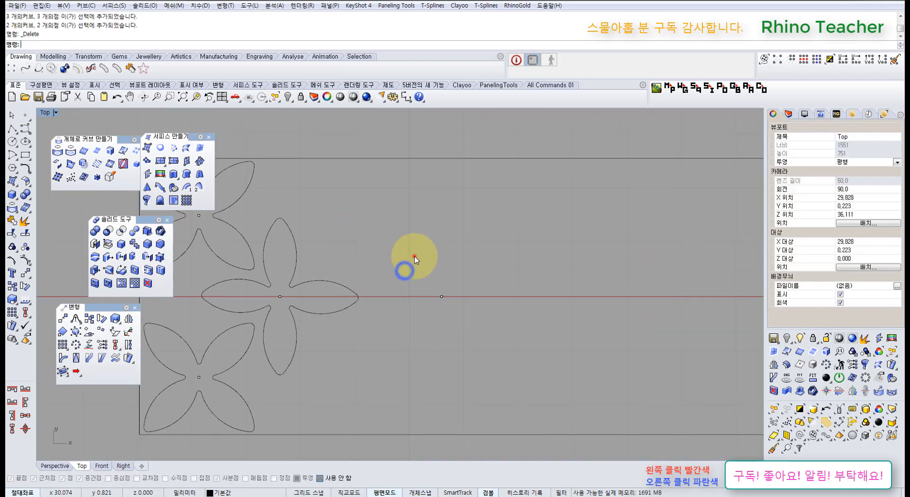
Move the reference point slightly along the horizontal axis, away from the centre butterfly.
left_click_drag(414, 256, 467, 309)
scroll(468, 310, "up", 8)
left_click_drag(445, 274, 447, 275)
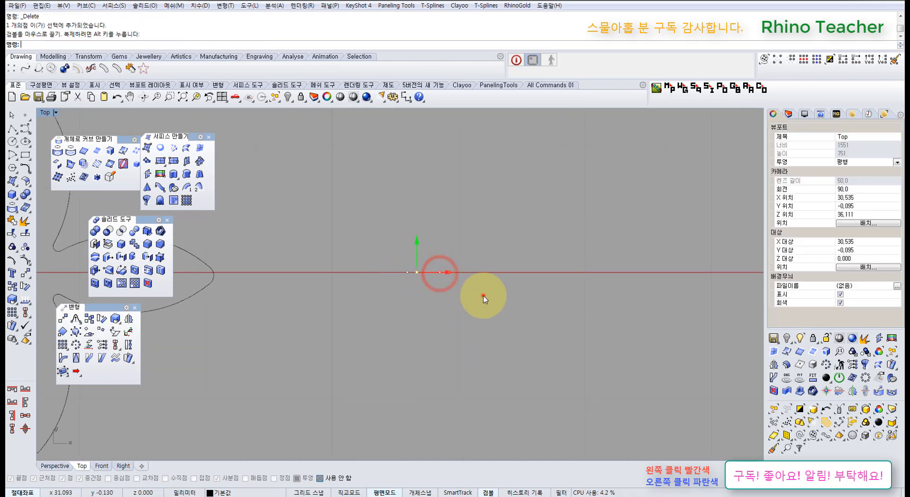
left_click(484, 294)
scroll(336, 322, "down", 6)
right_click_drag(358, 348, 512, 342)
scroll(418, 349, "down", 8)
right_click_drag(416, 353, 465, 346)
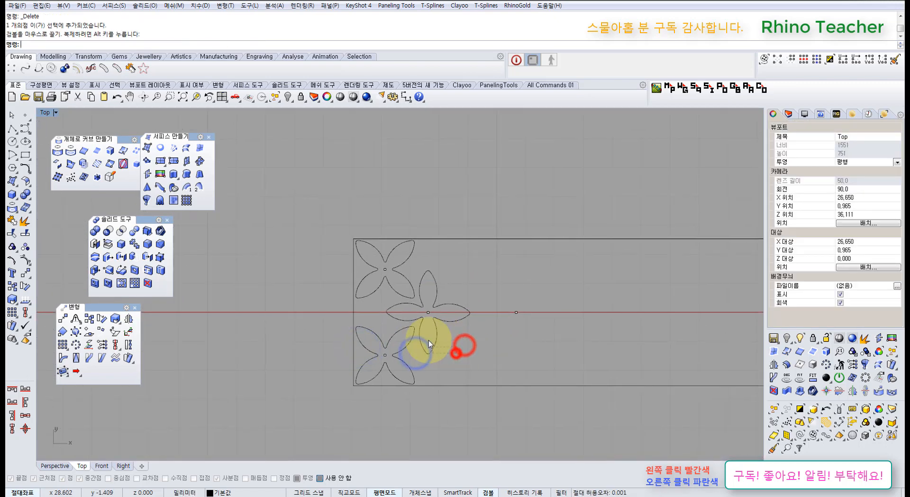
Try a linear array of the three butterflies with 10 copies in X, spaced from the centre butterfly's centre to the reference point.
left_click_drag(429, 340, 417, 339)
scroll(414, 351, "up", 6)
left_click_drag(409, 372, 372, 348, "shift")
right_click_drag(370, 284, 372, 343)
left_click_drag(421, 253, 370, 231, "shift")
scroll(356, 230, "down", 4)
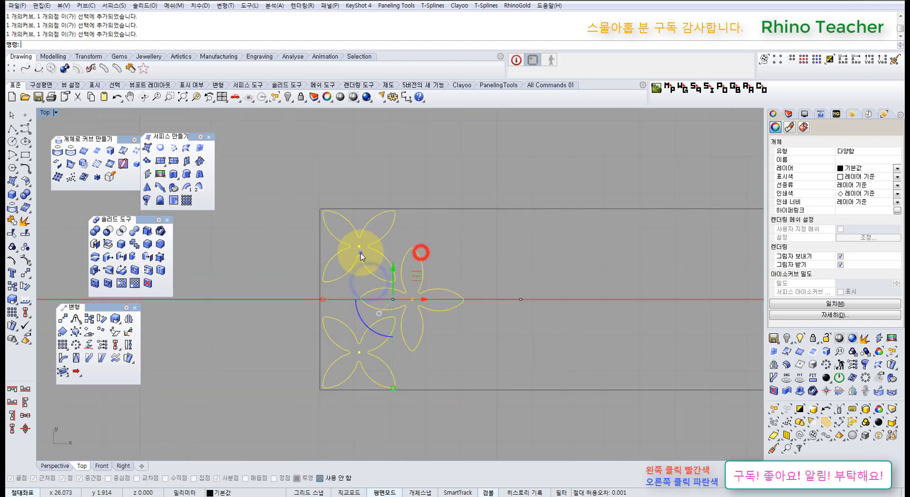
scroll(247, 257, "down", 1)
left_click(11, 308)
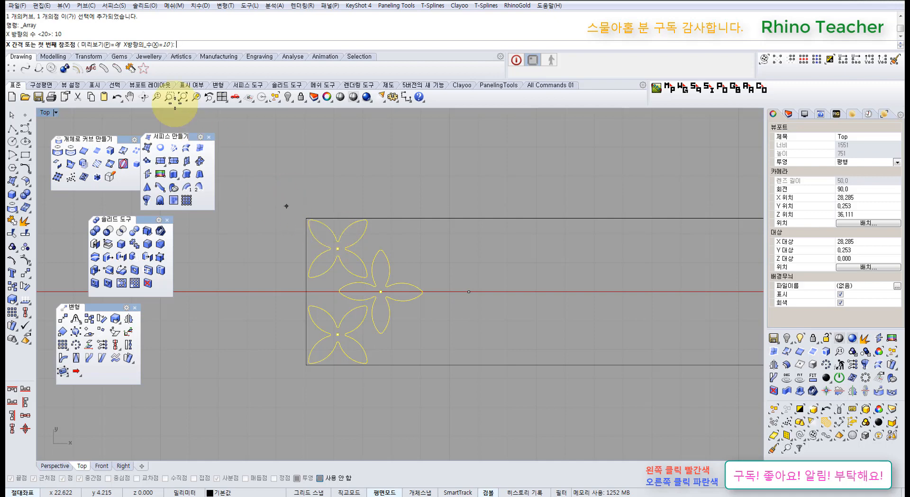
right_click_drag(351, 283, 341, 315)
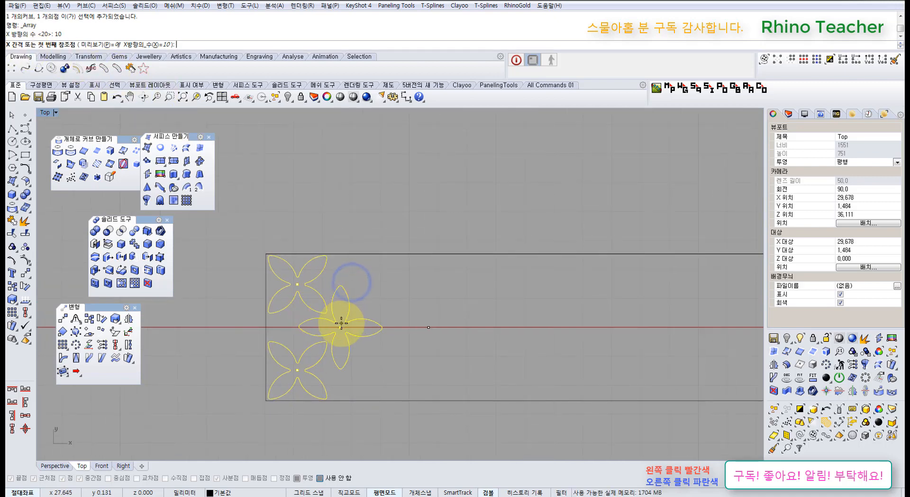
left_click(341, 325)
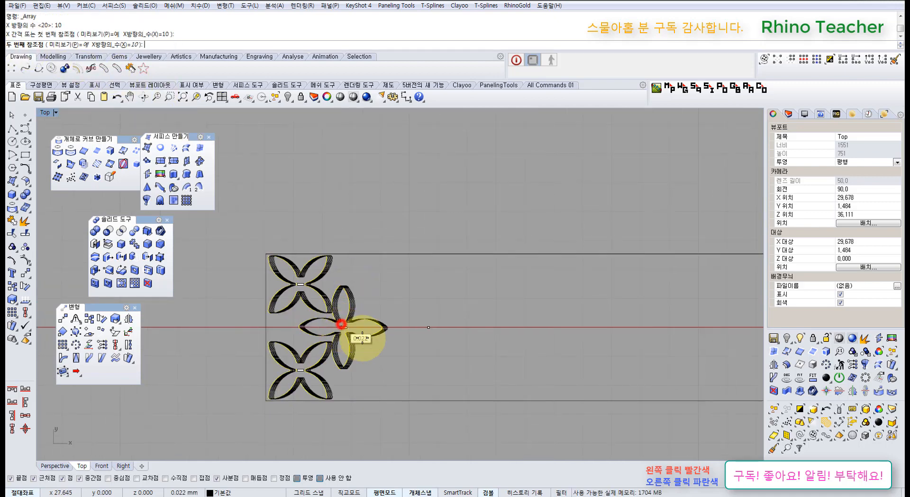
left_click(431, 329)
Examine the array preview's gaps between butterflies and its coverage of the rectangle's length, and close the array command.
scroll(433, 330, "up", 10)
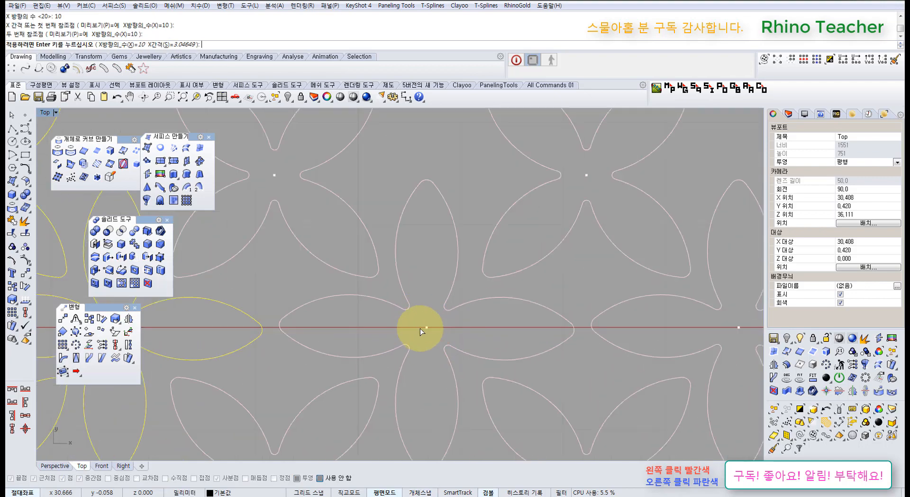
scroll(420, 329, "down", 6)
right_click_drag(426, 321, 401, 298)
scroll(401, 299, "down", 10)
scroll(470, 299, "down", 6)
right_click_drag(496, 298, 459, 314)
scroll(346, 308, "up", 6)
right_click_drag(389, 311, 455, 317)
scroll(522, 239, "down", 5)
right_click_drag(522, 240, 490, 281)
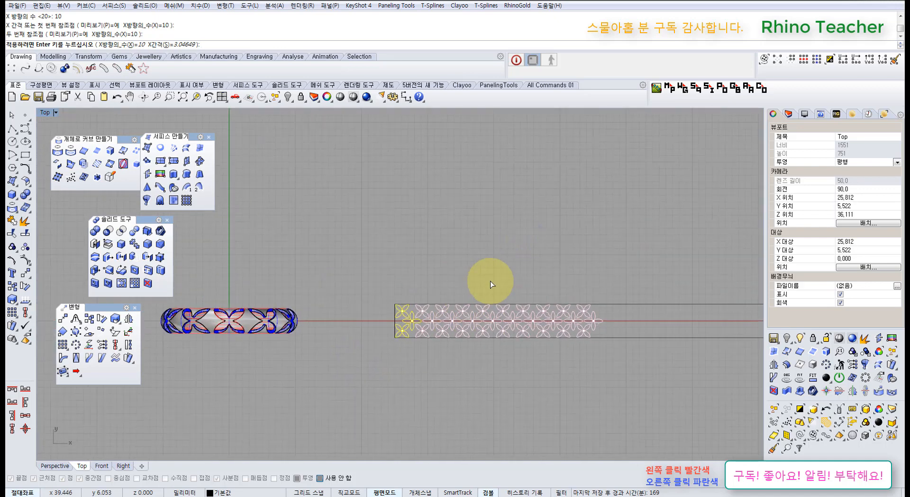
right_click_drag(486, 279, 428, 265)
scroll(428, 264, "down", 8)
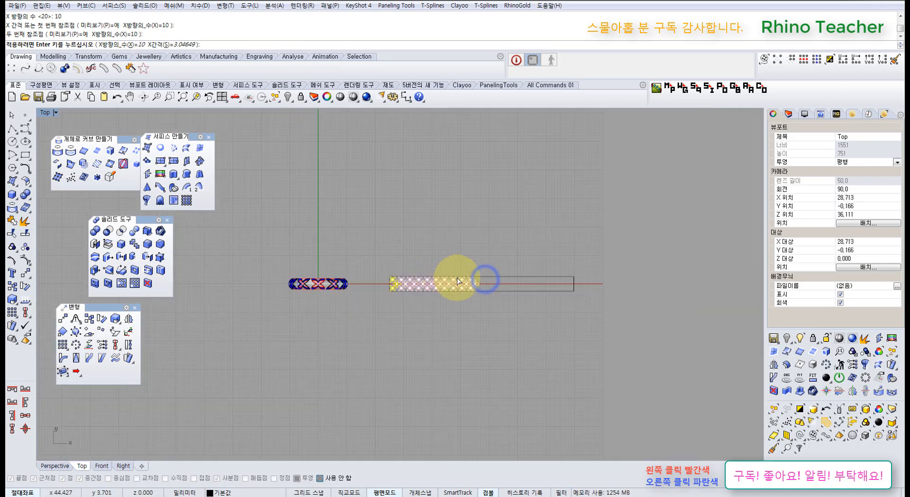
scroll(397, 277, "up", 8)
scroll(588, 291, "down", 8)
right_click_drag(609, 288, 541, 300)
scroll(620, 299, "up", 5)
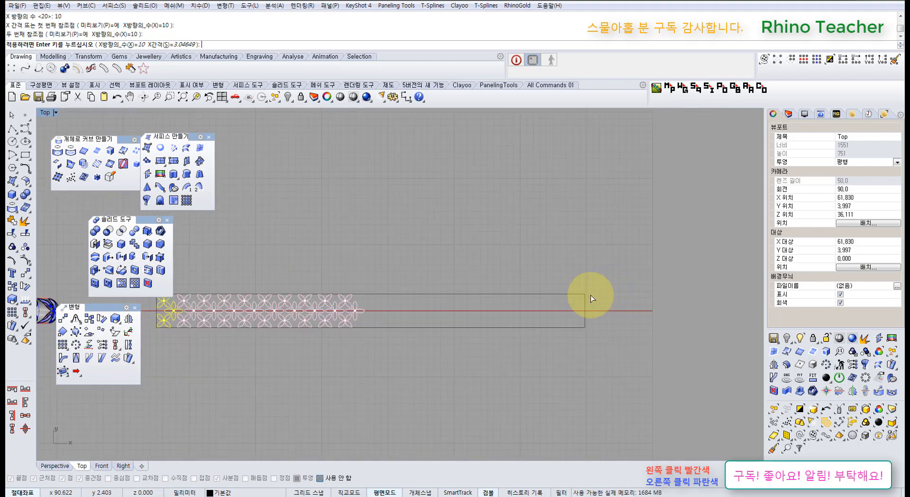
right_click_drag(460, 303, 613, 288)
scroll(610, 297, "down", 6)
right_click_drag(504, 284, 584, 282)
scroll(583, 282, "up", 8)
scroll(299, 298, "up", 6)
right_click_drag(230, 317, 436, 300)
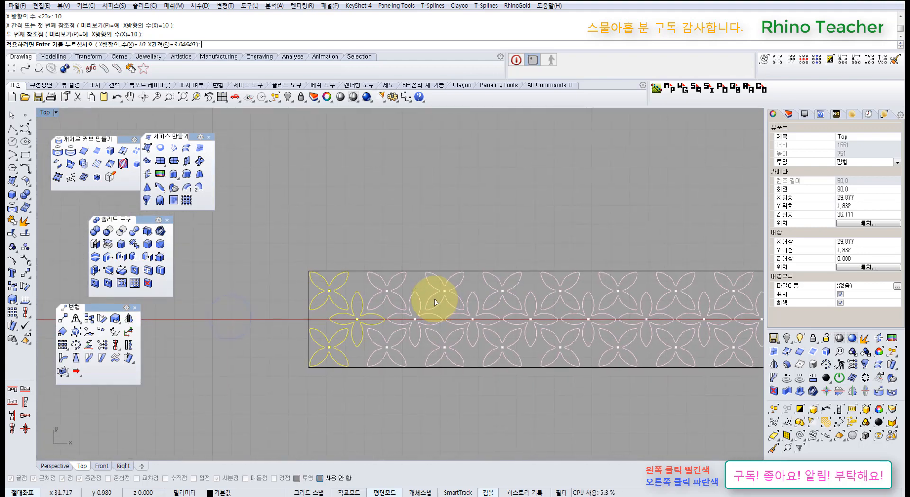
key("Escape")
Linearly array the three original butterflies with centre points, 10 copies in X, picking two reference points about 2.97 mm apart below the strip.
scroll(346, 306, "up", 8)
left_click_drag(402, 263, 334, 294)
right_click_drag(355, 333, 339, 289)
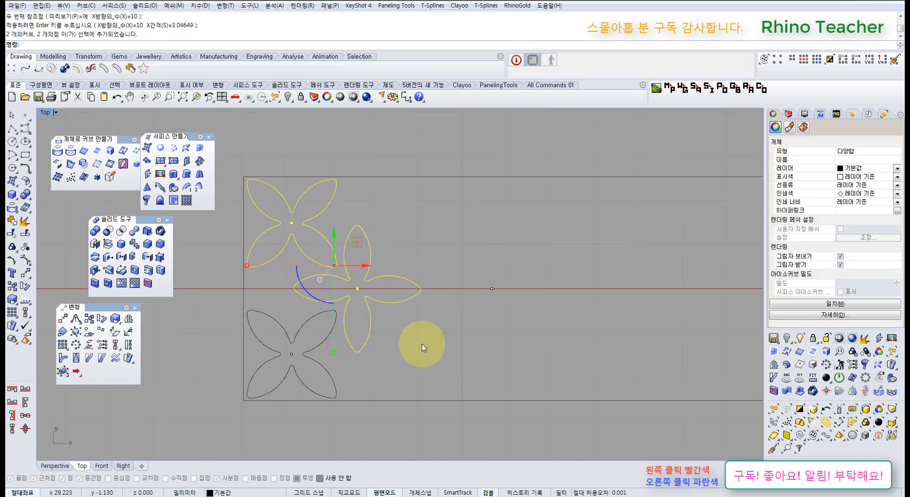
left_click_drag(416, 345, 295, 321, "shift")
left_click(12, 312)
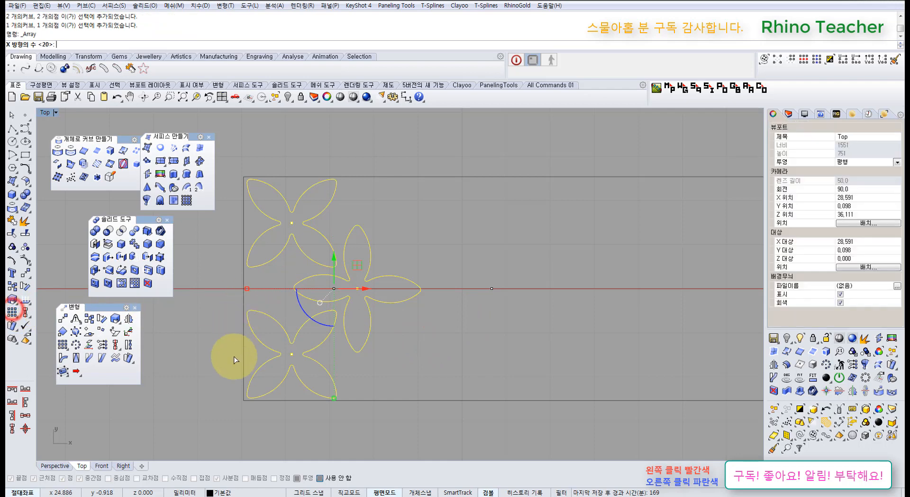
right_click_drag(243, 400, 253, 341)
left_click(13, 312)
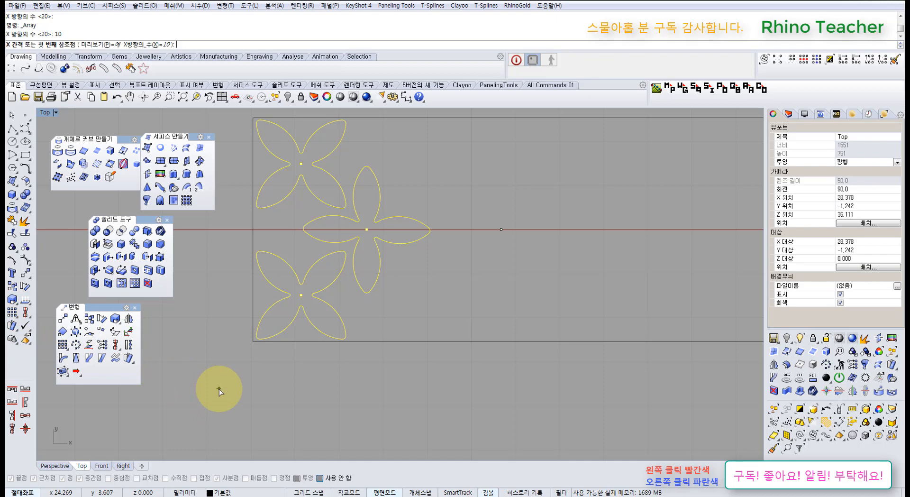
left_click(261, 367)
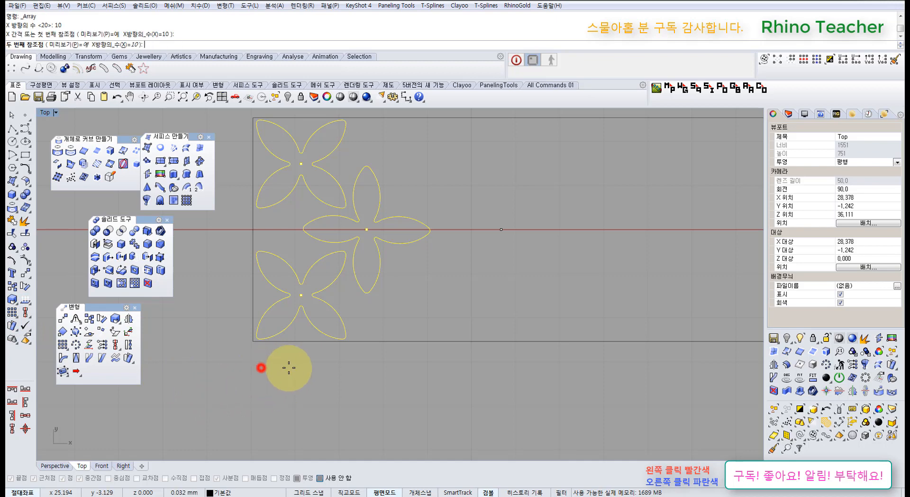
left_click(392, 378)
Check the array preview's coverage along the unrolled rectangle and apply the array.
scroll(476, 383, "down", 8)
right_click_drag(478, 383, 459, 371)
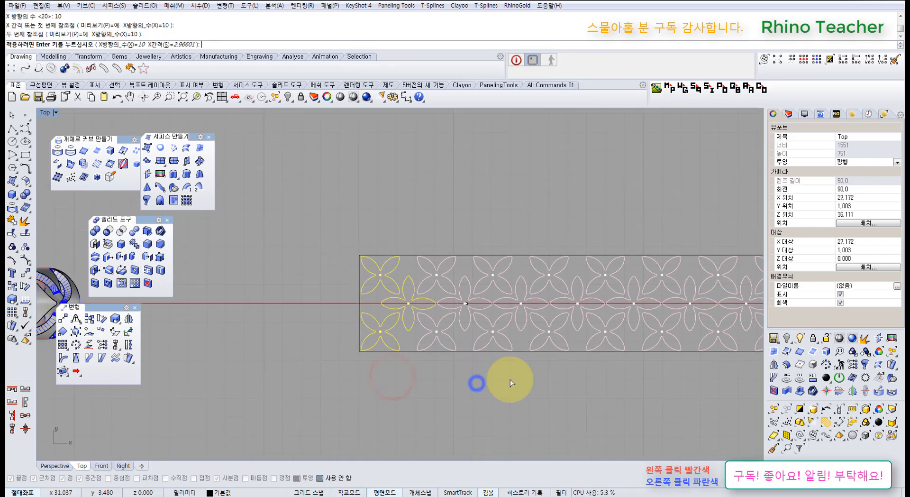
left_click(525, 380)
scroll(540, 381, "down", 4)
right_click(603, 384)
right_click_drag(603, 383, 458, 342)
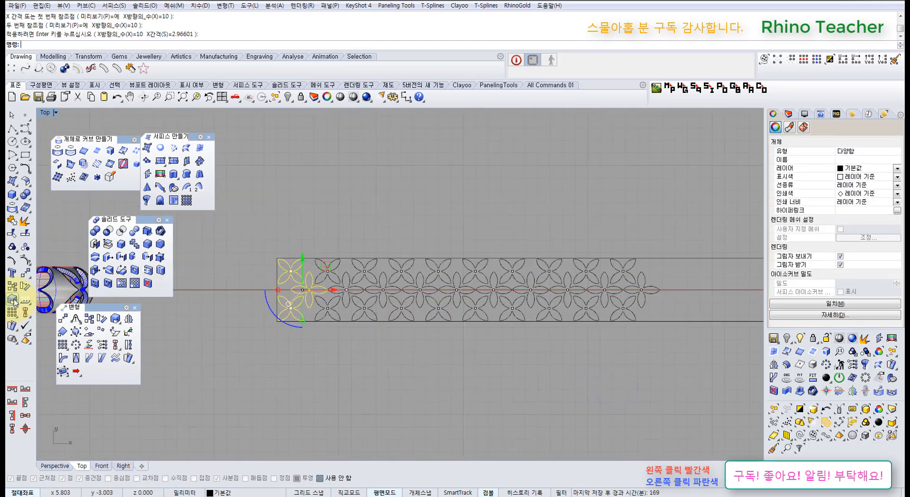
Examine the gaps in the arrayed pattern, selecting the corner and centre butterflies at the strip's start to review the repeating unit.
right_click_drag(330, 336, 379, 356)
scroll(370, 283, "up", 6)
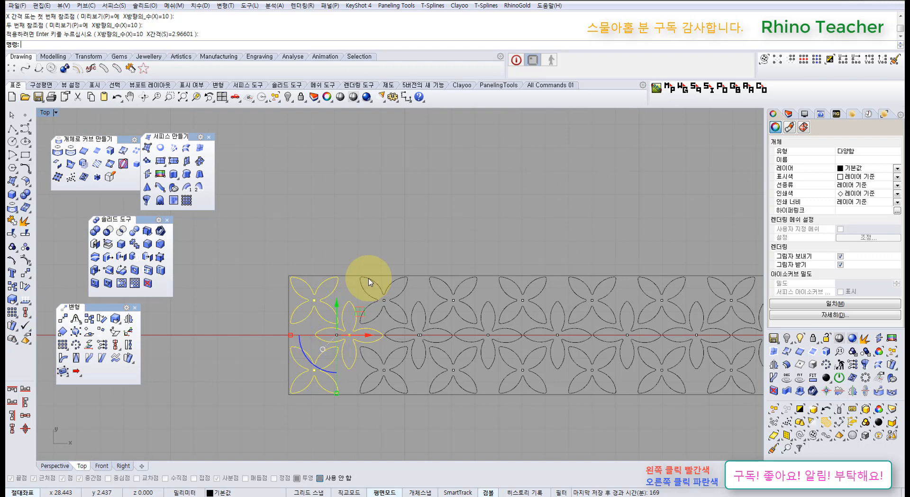
right_click_drag(368, 278, 384, 247)
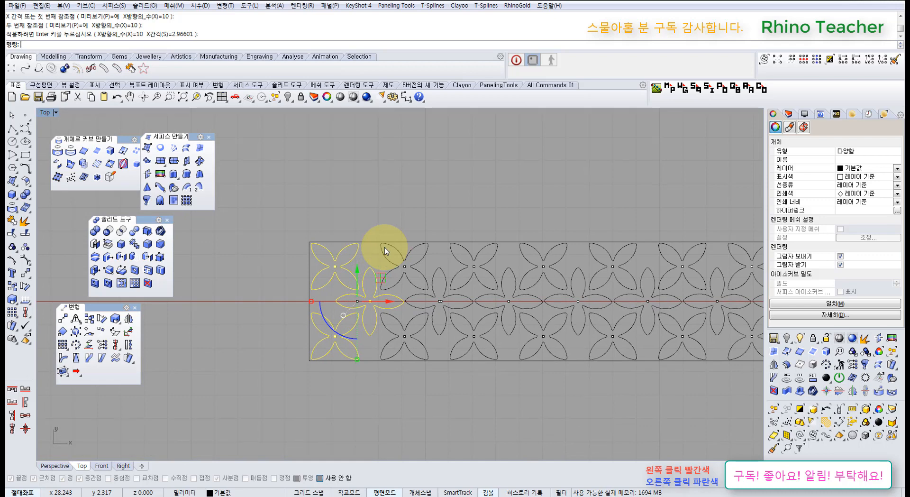
right_click_drag(385, 246, 387, 189)
left_click_drag(463, 384, 450, 355)
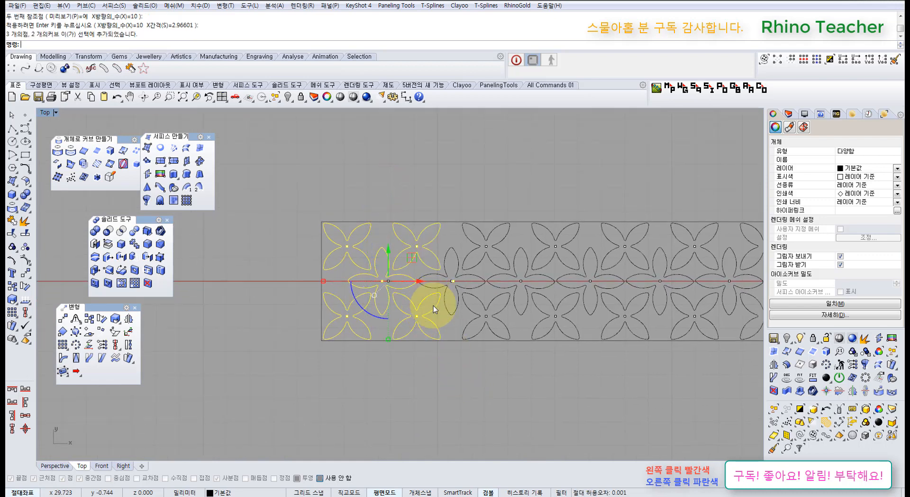
left_click(439, 364)
scroll(426, 300, "up", 6)
right_click_drag(368, 296, 459, 313)
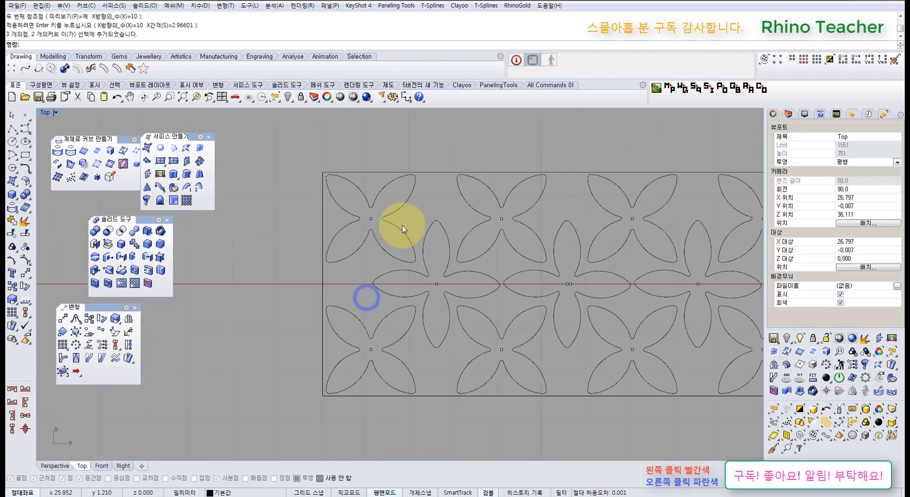
left_click_drag(282, 121, 439, 399)
scroll(431, 356, "up", 4)
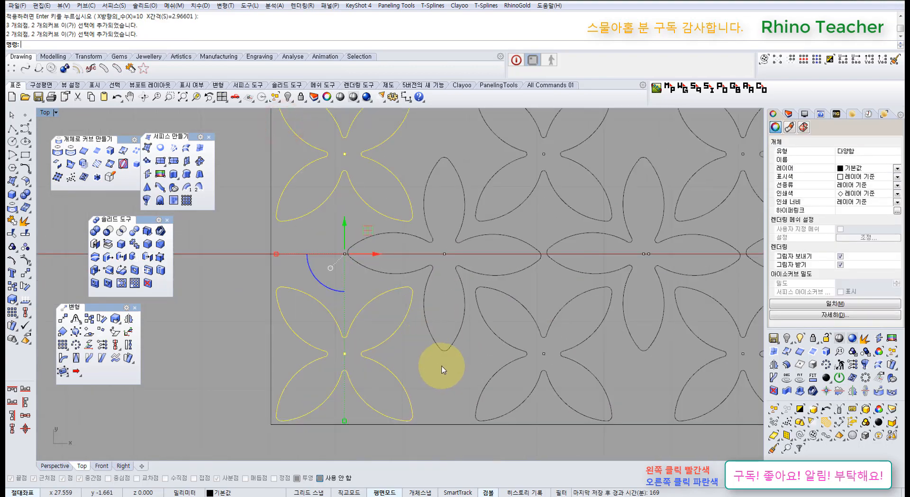
left_click_drag(443, 366, 421, 320, "shift")
scroll(418, 323, "down", 6)
scroll(427, 334, "down", 5)
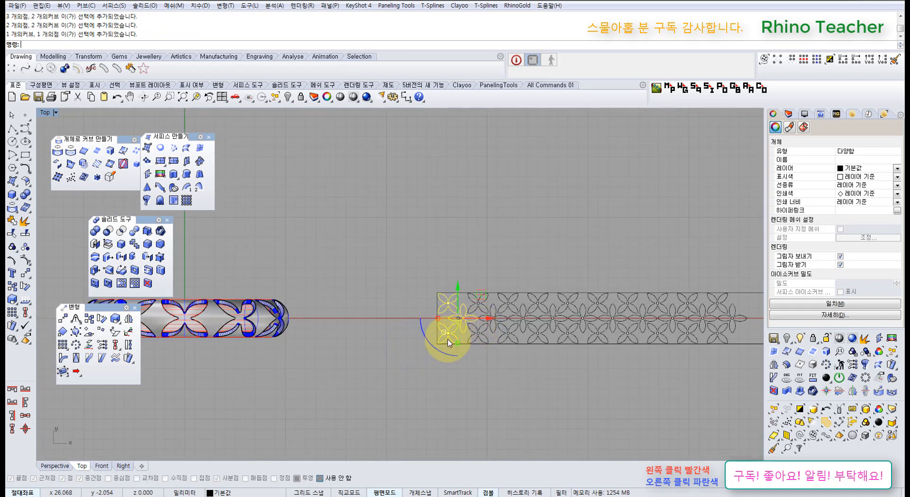
scroll(433, 349, "down", 4)
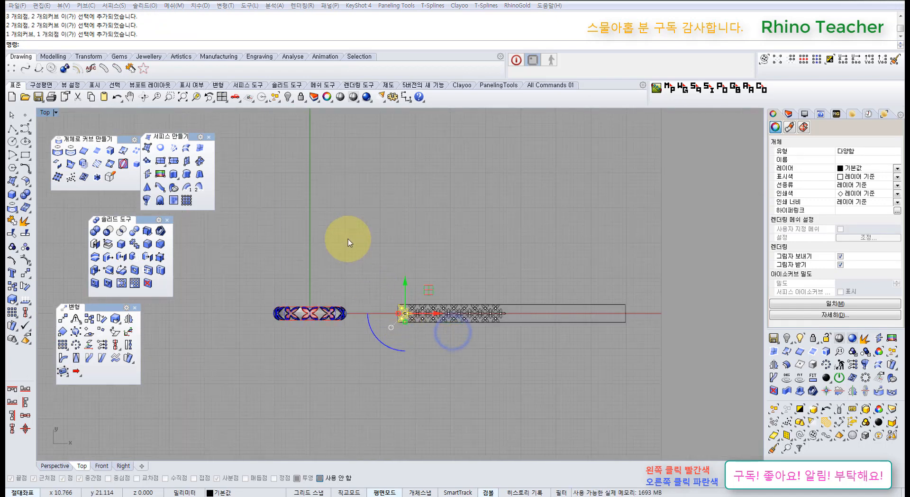
Unhide the rearmost hidden ring, the one already pierced with butterfly openings.
middle_click(305, 209)
left_click(315, 216)
scroll(303, 236, "up", 5)
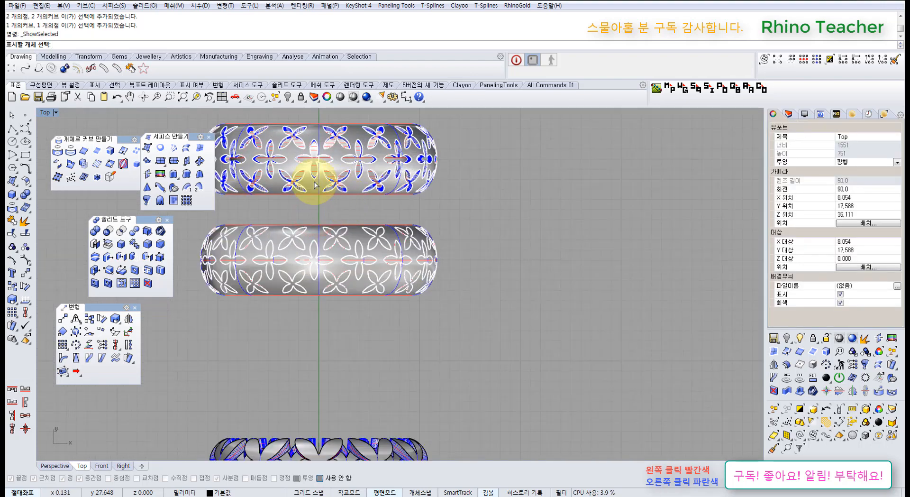
left_click(313, 180)
right_click(313, 179)
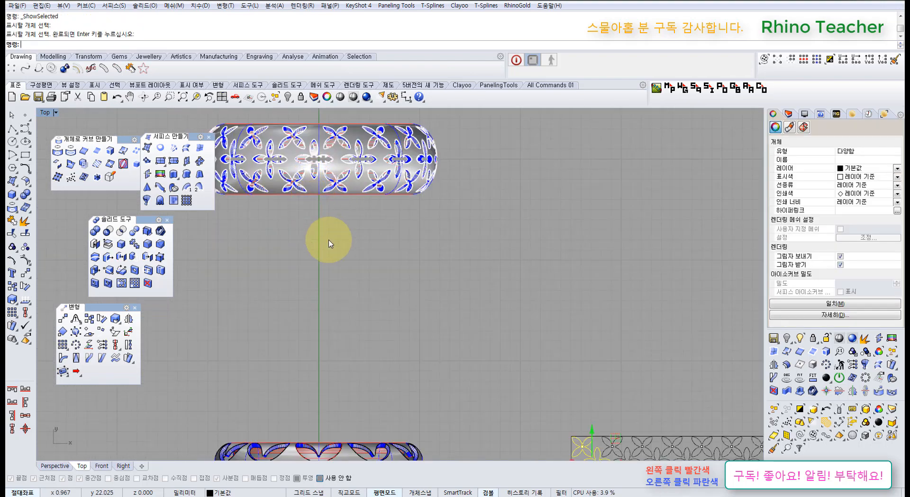
In the perspective view, unhide the second butterfly ring together with the butterfly cutters around its top.
key("ctrl+F4")
right_click_drag(418, 252, 369, 231)
right_click_drag(596, 257, 496, 224, "shift")
scroll(495, 223, "up", 5)
middle_click(391, 280)
left_click(360, 257)
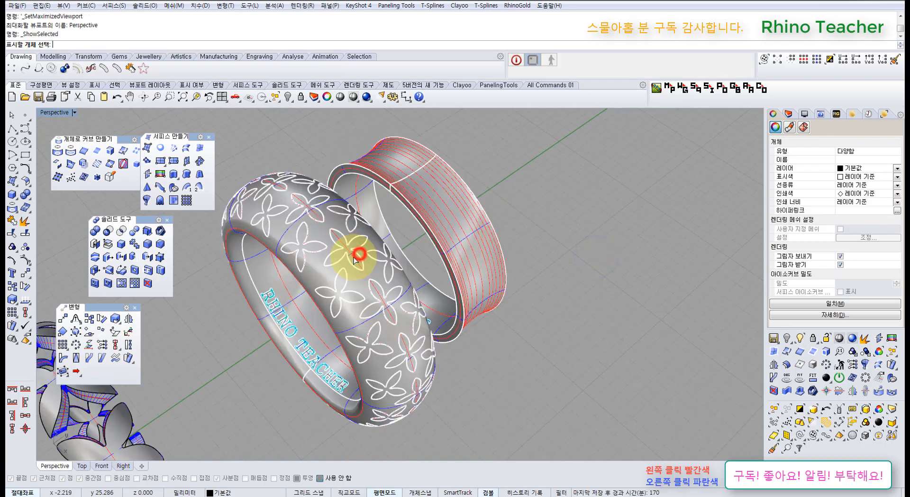
scroll(329, 238, "up", 4)
right_click_drag(342, 213, 397, 144)
left_click_drag(392, 122, 255, 328)
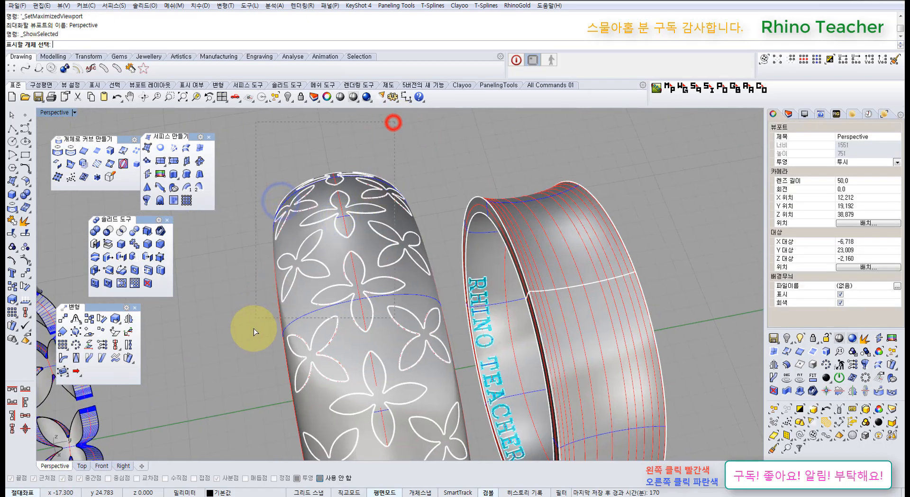
right_click(252, 324)
left_click(240, 321)
Examine the narrow gap between a butterfly cutter and the ring opening around it, selecting the cutter.
right_click_drag(234, 332, 453, 242)
scroll(453, 246, "up", 5)
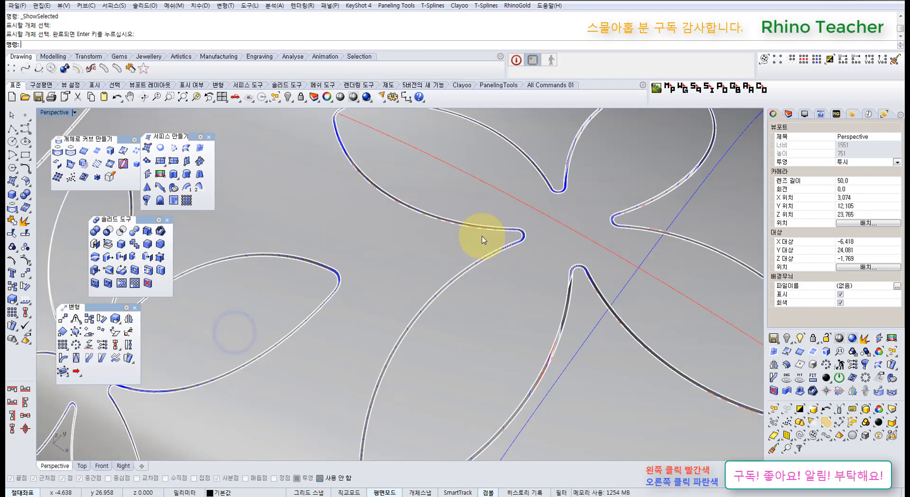
scroll(474, 265, "down", 2)
left_click(439, 292)
scroll(437, 296, "down", 4)
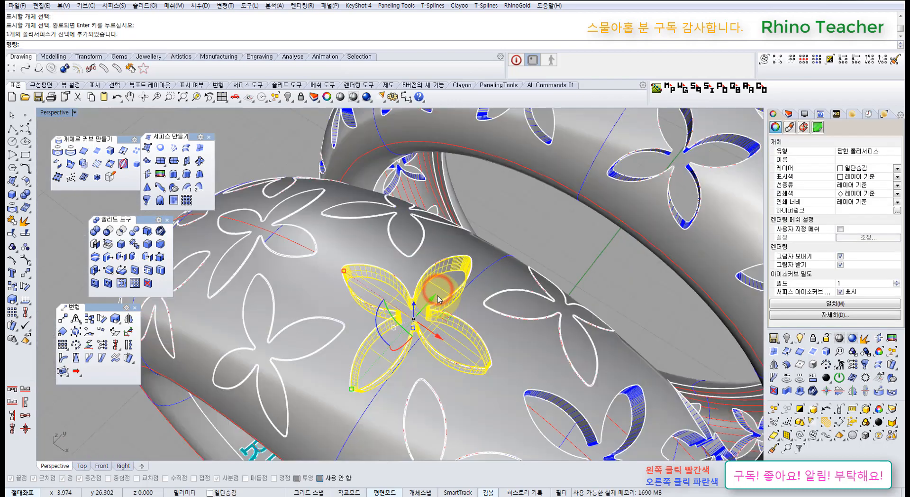
scroll(431, 309, "up", 5)
scroll(433, 306, "down", 8)
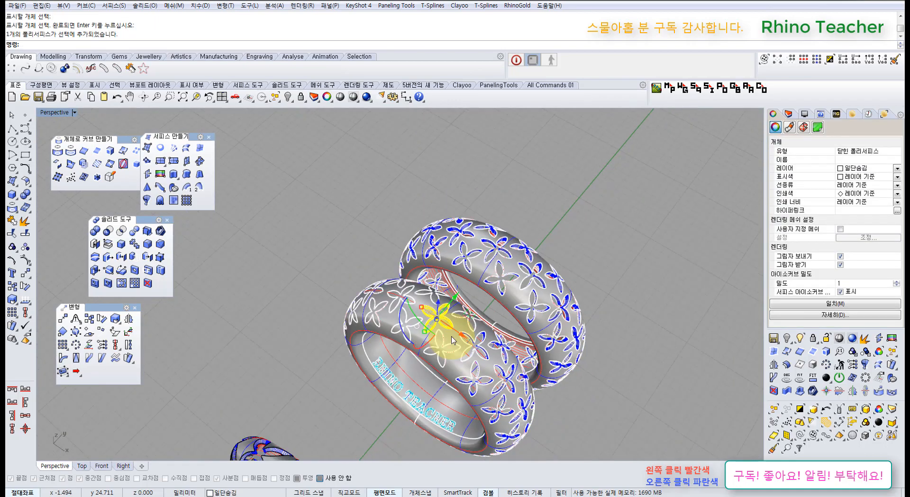
Try an offset distance of 0.1 mm for the first centre butterfly curve of the flat pattern.
right_click_drag(476, 378, 461, 226)
right_click_drag(460, 276, 531, 354)
scroll(537, 365, "up", 3)
scroll(538, 367, "up", 5)
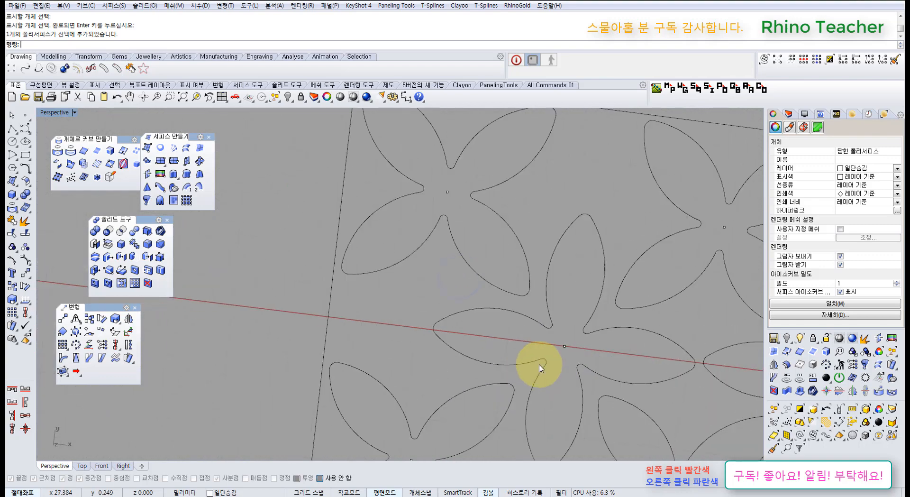
left_click(535, 363)
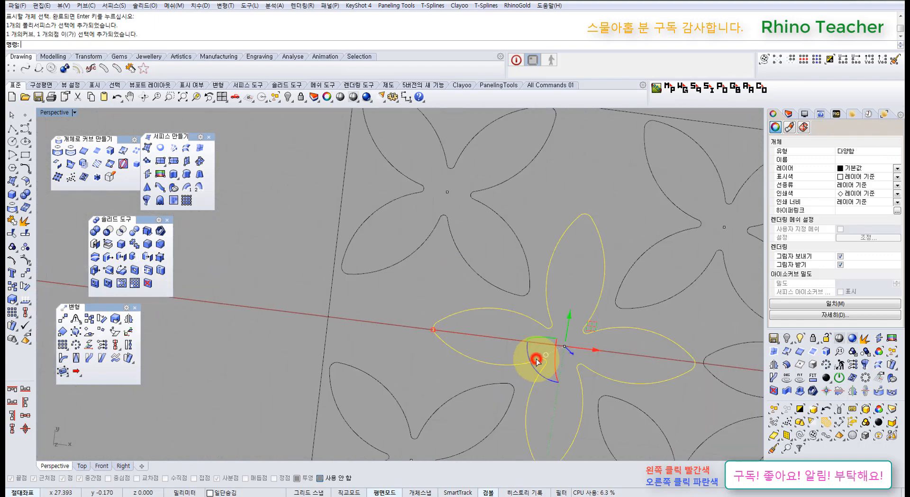
left_click(26, 170)
left_click(50, 183)
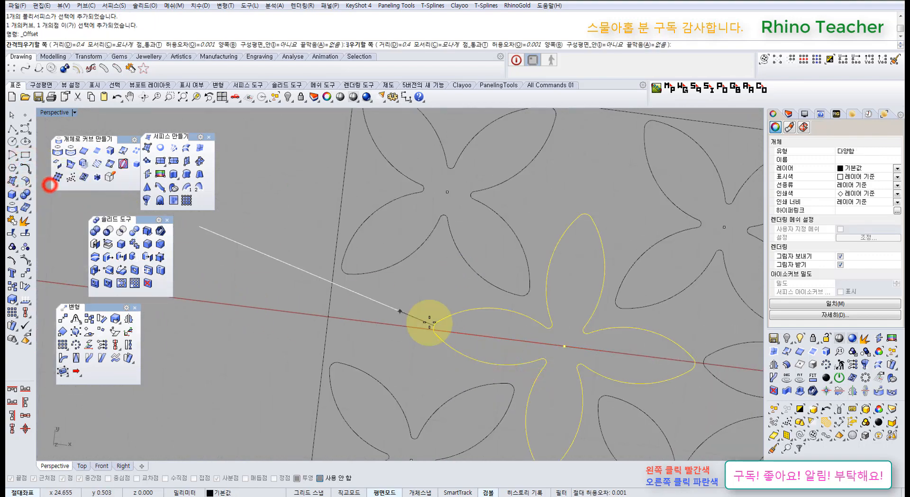
scroll(502, 351, "up", 5)
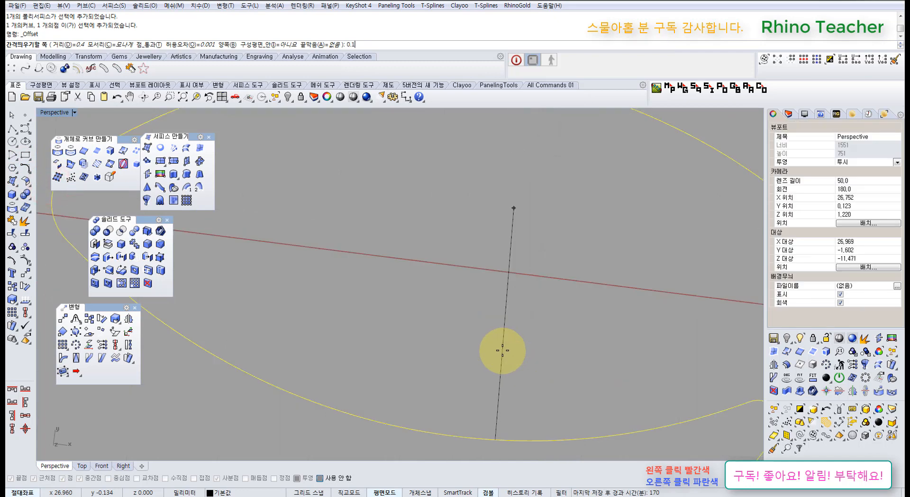
type("0.1")
key("Return")
scroll(502, 351, "down", 5)
scroll(502, 349, "up", 3)
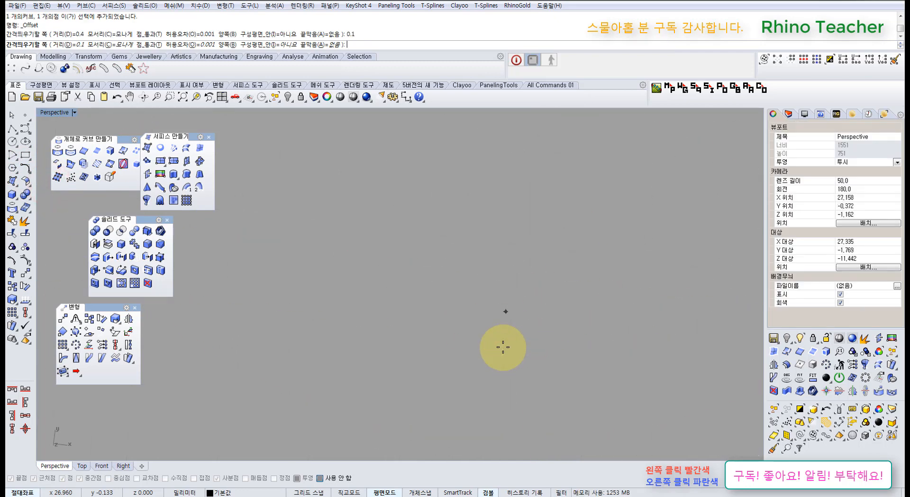
Set the offset distance to 0.02 mm and offset the first centre butterfly curve inward.
type("0.0")
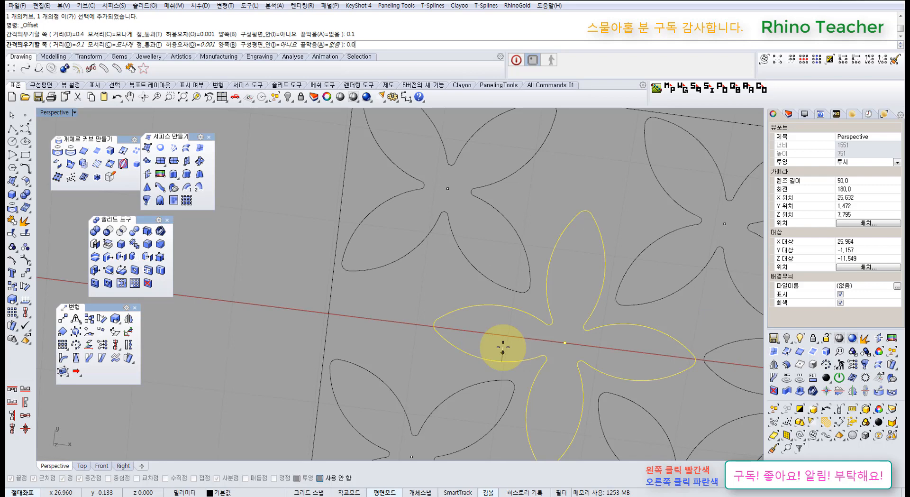
type("1")
key("Return")
type("0.02")
key("Return")
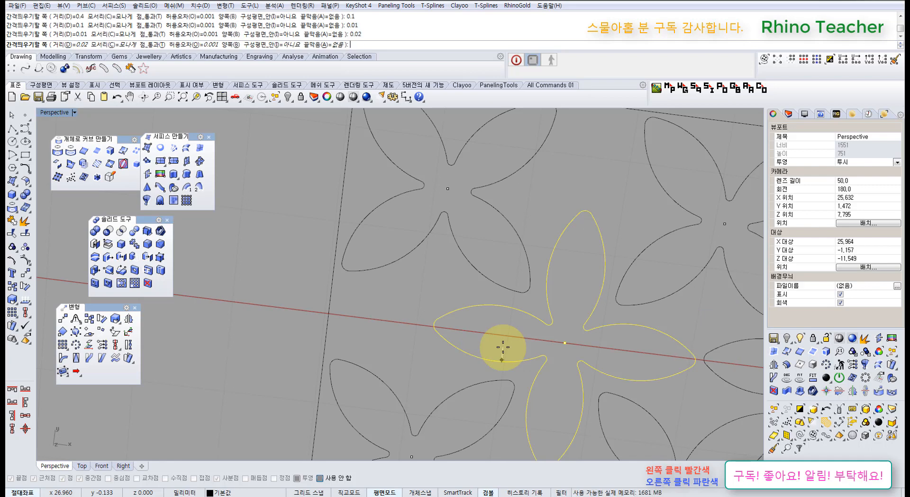
left_click(503, 347)
scroll(502, 344, "up", 3)
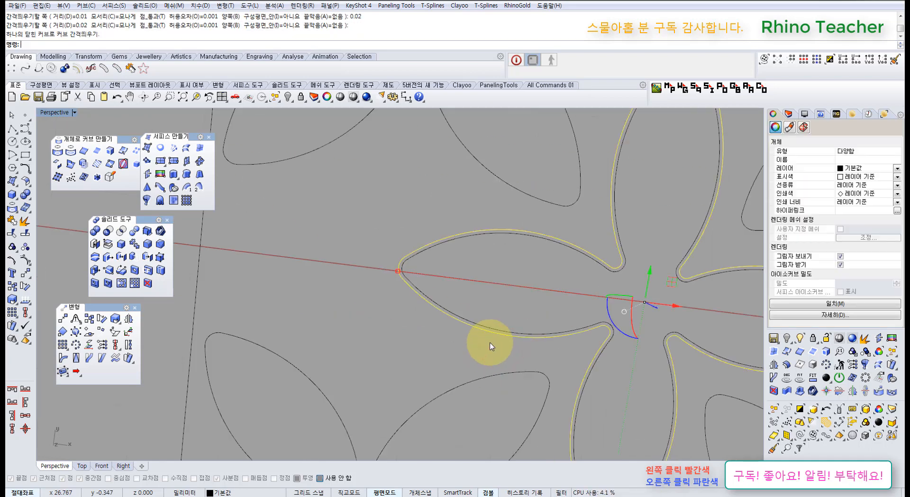
left_click(498, 331)
Select the two butterfly rings, zoom to them in perspective and clear the selection.
scroll(522, 329, "down", 10)
mouse_move(540, 324)
right_mouse_down("shift")
mouse_move(476, 362)
mouse_move(469, 331)
right_mouse_up("shift")
scroll(471, 332, "down", 15)
right_click_drag(486, 261, 490, 327, "shift")
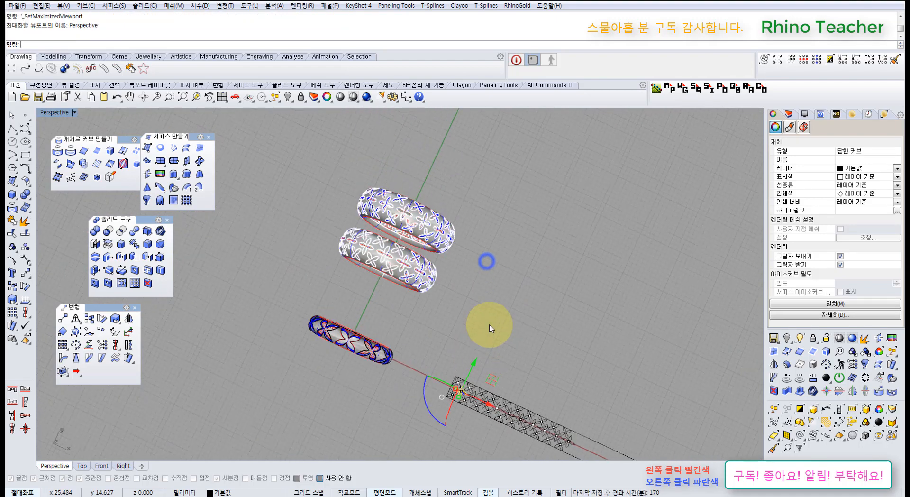
left_click_drag(507, 312, 288, 216)
type("zs")
key("Return")
right_click_drag(431, 311, 376, 252)
scroll(376, 252, "up", 5)
key("Escape")
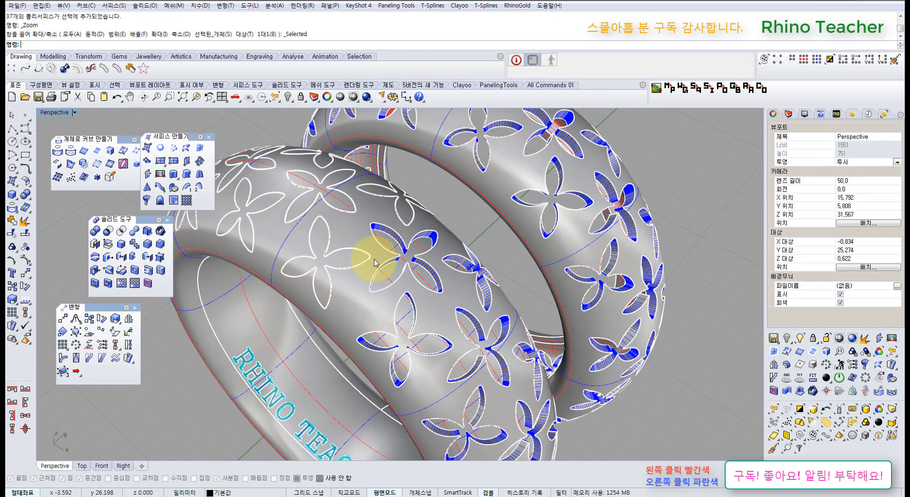
Examine the clearance between the butterfly cutters and the edges of their openings in close-up on the front ring.
right_click_drag(353, 240, 343, 375)
scroll(336, 301, "up", 6)
scroll(352, 317, "up", 8)
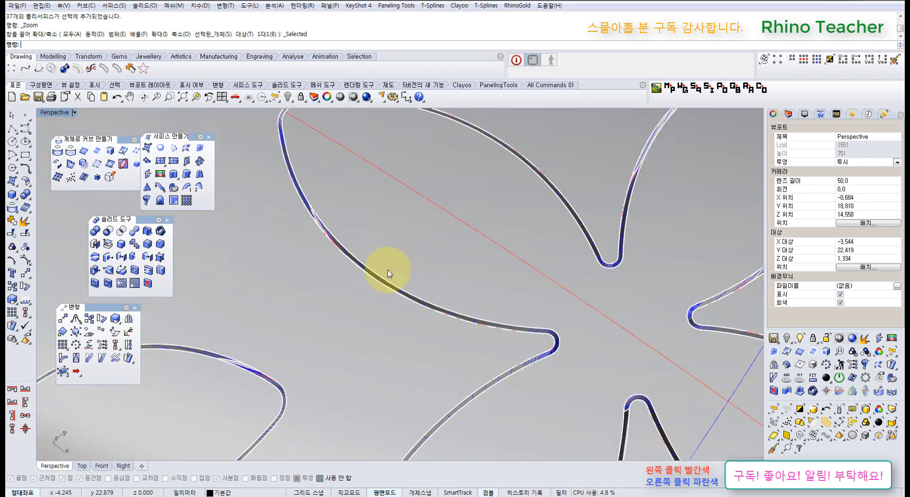
scroll(387, 270, "down", 8)
right_click_drag(425, 279, 411, 272)
scroll(415, 263, "up", 8)
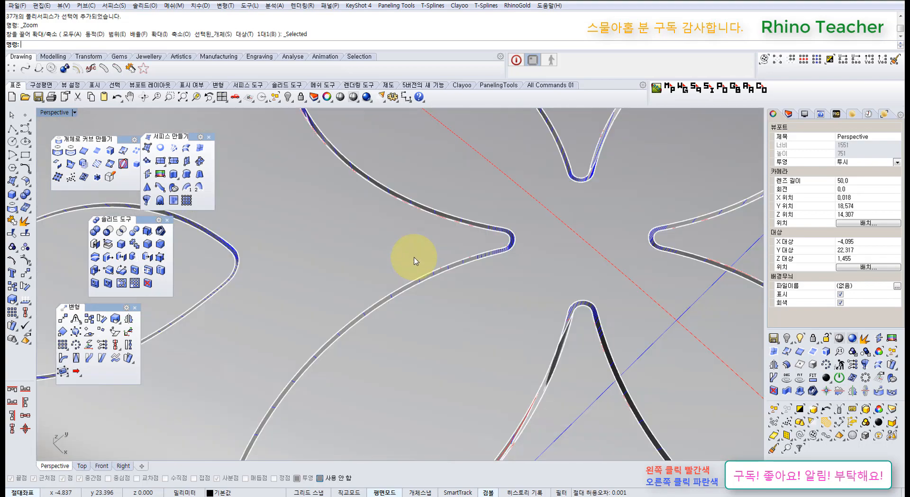
scroll(415, 260, "down", 8)
Select the front ring and individual butterfly cutters in turn to inspect them as separate solids in the openings.
left_click(387, 256)
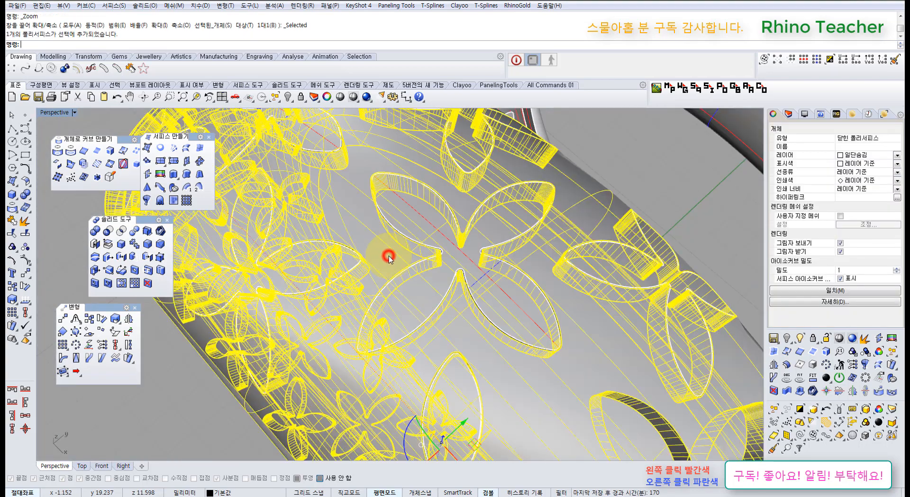
left_click(432, 222)
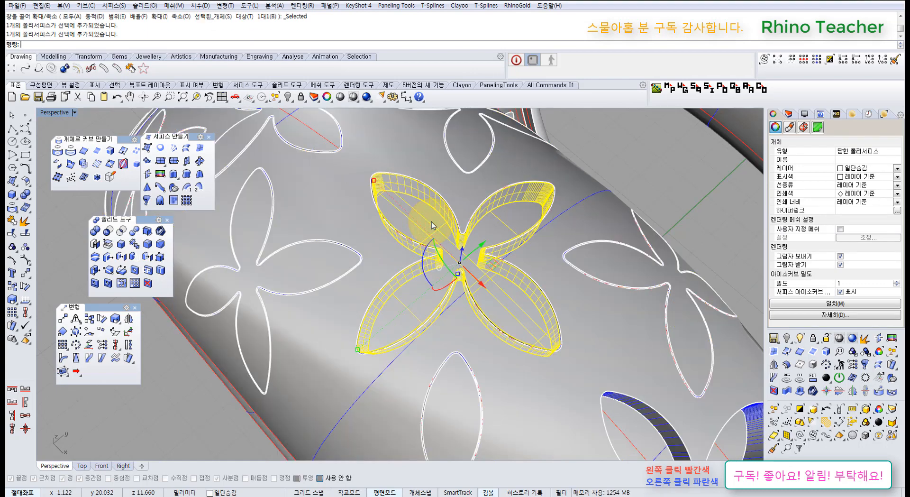
scroll(432, 225, "down", 10)
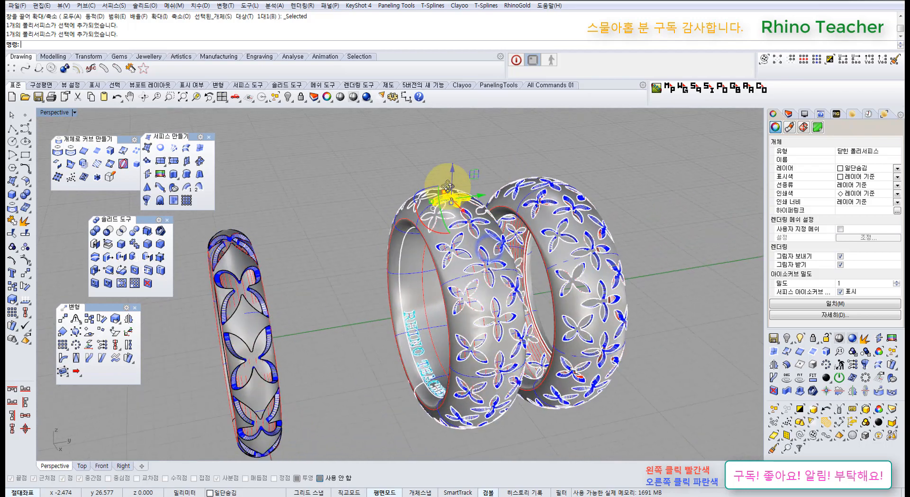
scroll(448, 186, "up", 8)
left_click(312, 306)
scroll(415, 239, "up", 5)
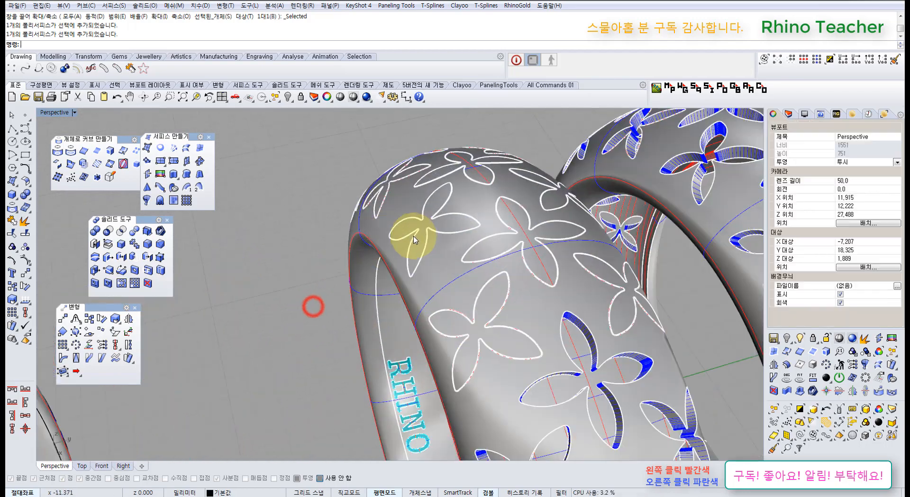
left_click(441, 218)
scroll(443, 223, "up", 5)
scroll(427, 265, "down", 3)
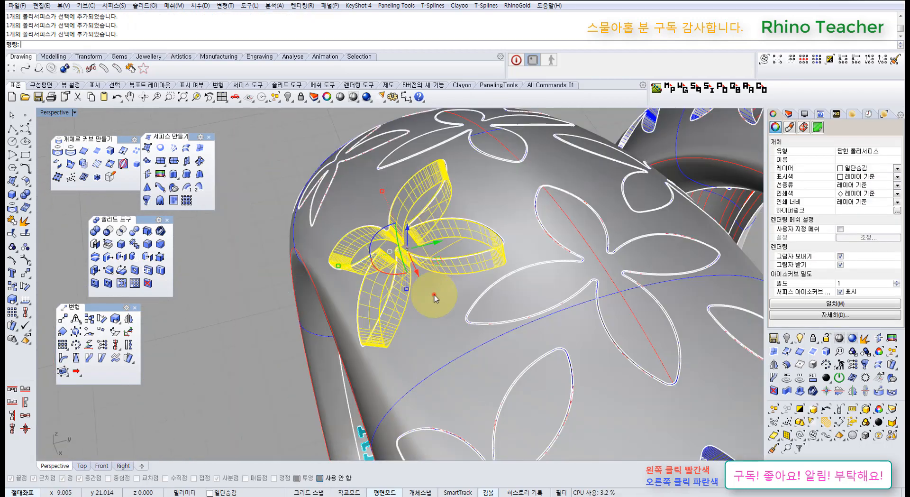
Try hiding two neighbouring butterfly cutters near the top of the front ring, and undo the hiding.
left_click(436, 297)
left_click(427, 240)
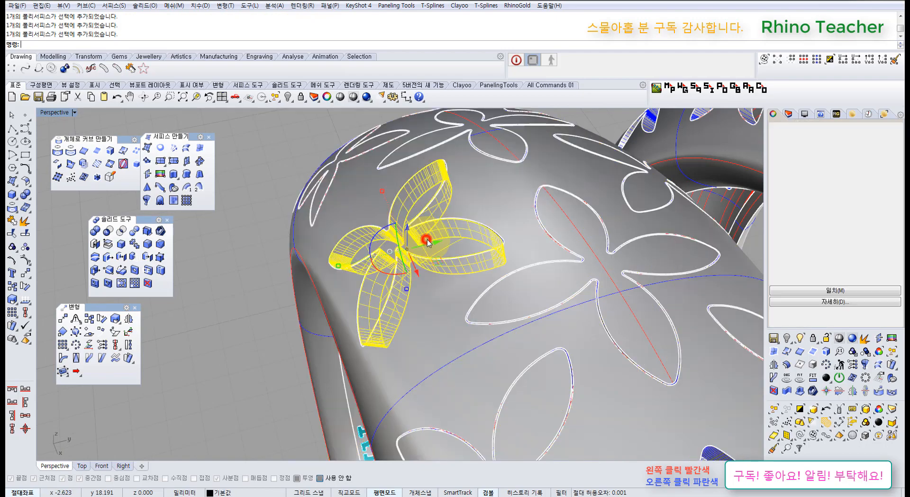
left_click(541, 279, "shift")
key("ctrl+h")
right_click_drag(533, 280, 510, 251)
scroll(563, 292, "down", 6)
key("ctrl+z")
mouse_move(442, 301)
right_mouse_down()
mouse_move(524, 304)
mouse_move(472, 276)
mouse_move(504, 367)
mouse_move(532, 367)
mouse_move(469, 311)
mouse_move(426, 303)
right_mouse_up()
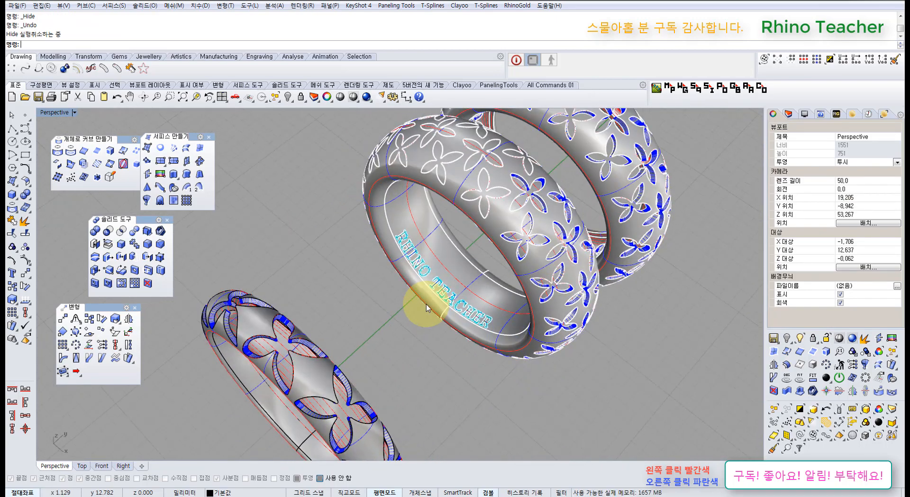